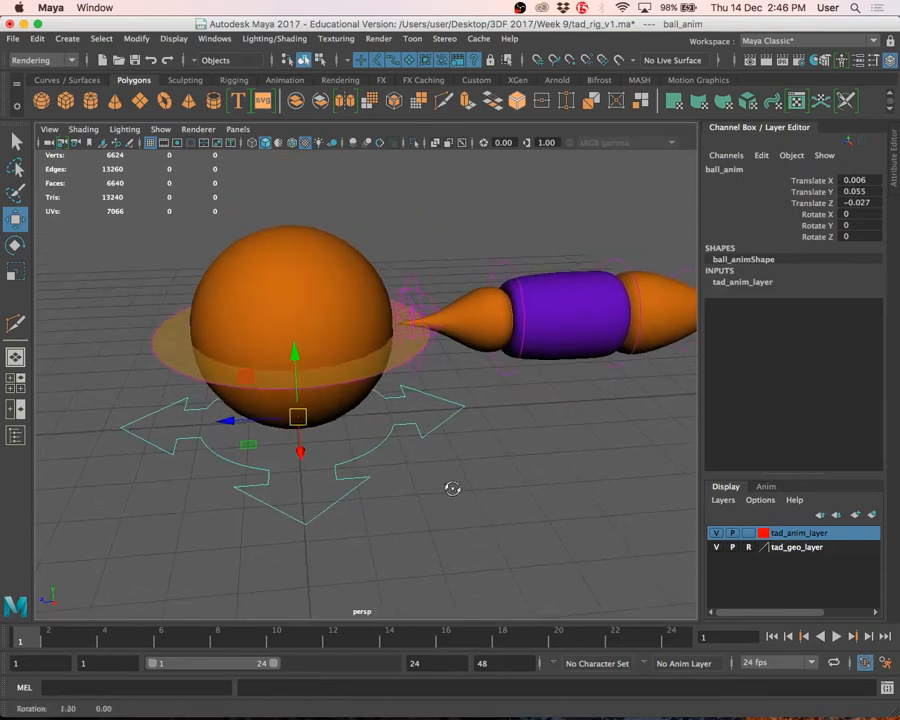
# Select the ball's four-arrow base control and examine its Translate and Rotate channels
pyautogui.click(386, 377)
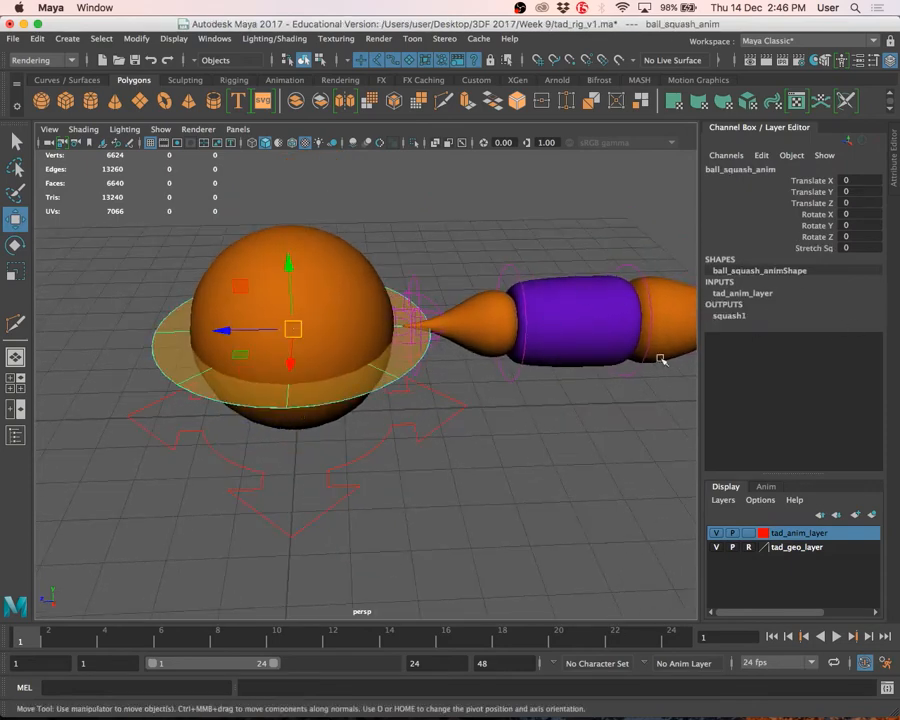
pyautogui.moveTo(437, 533); pyautogui.dragTo(362, 455)
pyautogui.keyDown('alt'); pyautogui.moveTo(418, 537); pyautogui.dragTo(412, 533); pyautogui.keyUp('alt')
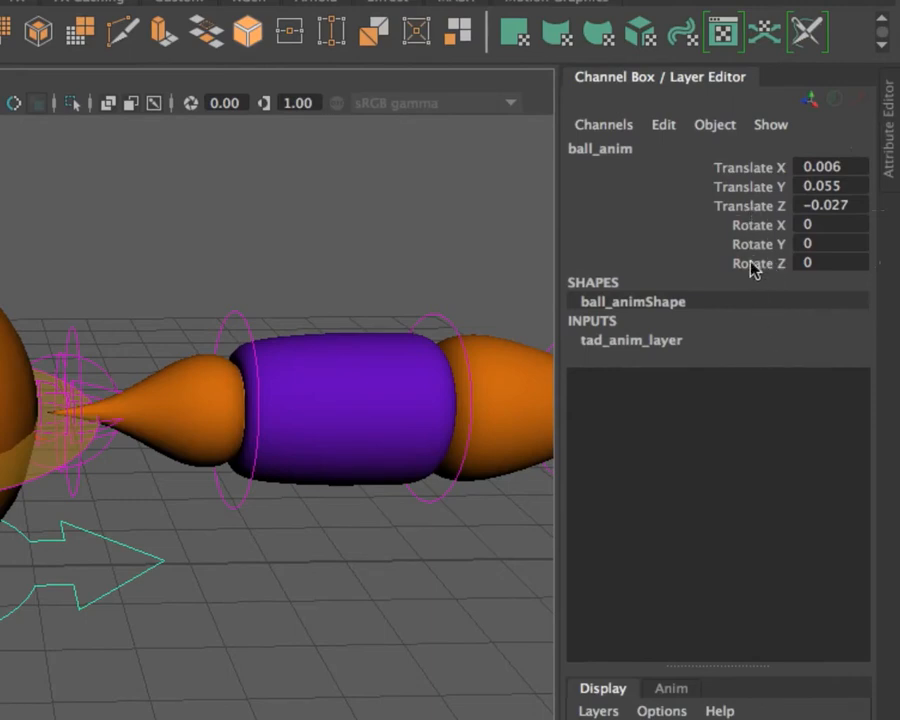
pyautogui.moveTo(753, 184); pyautogui.dragTo(752, 208)
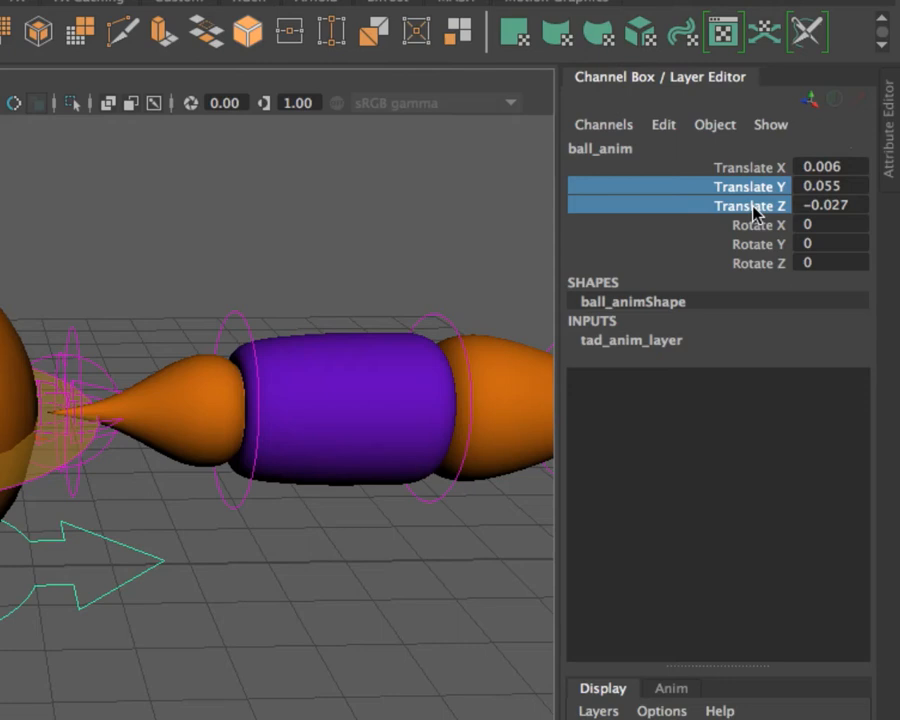
pyautogui.moveTo(757, 170); pyautogui.dragTo(757, 265)
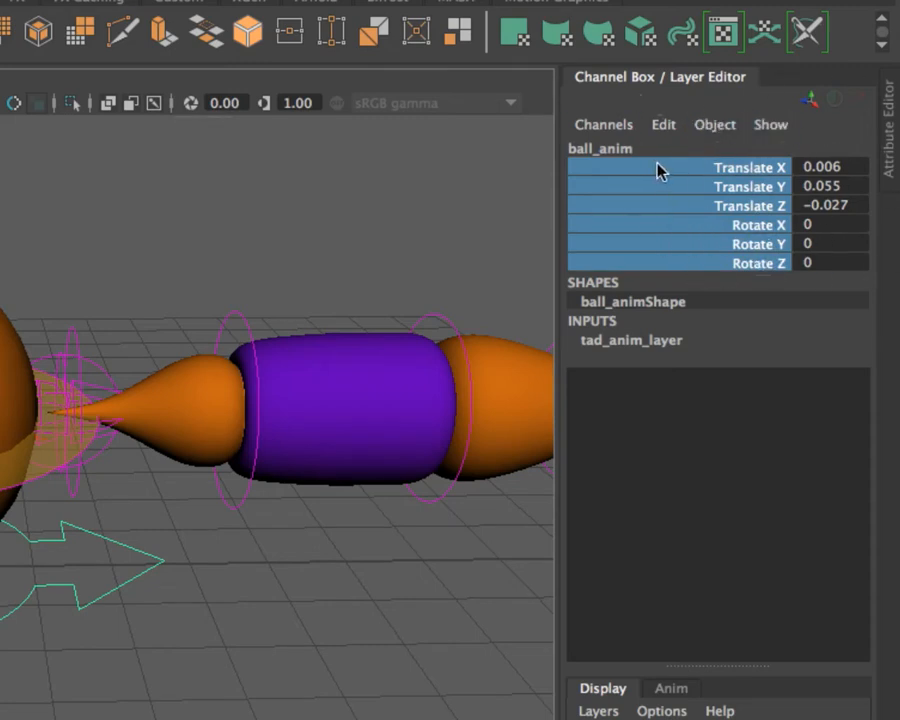
pyautogui.click(745, 228)
pyautogui.click(735, 259)
pyautogui.click(740, 225)
pyautogui.click(737, 187)
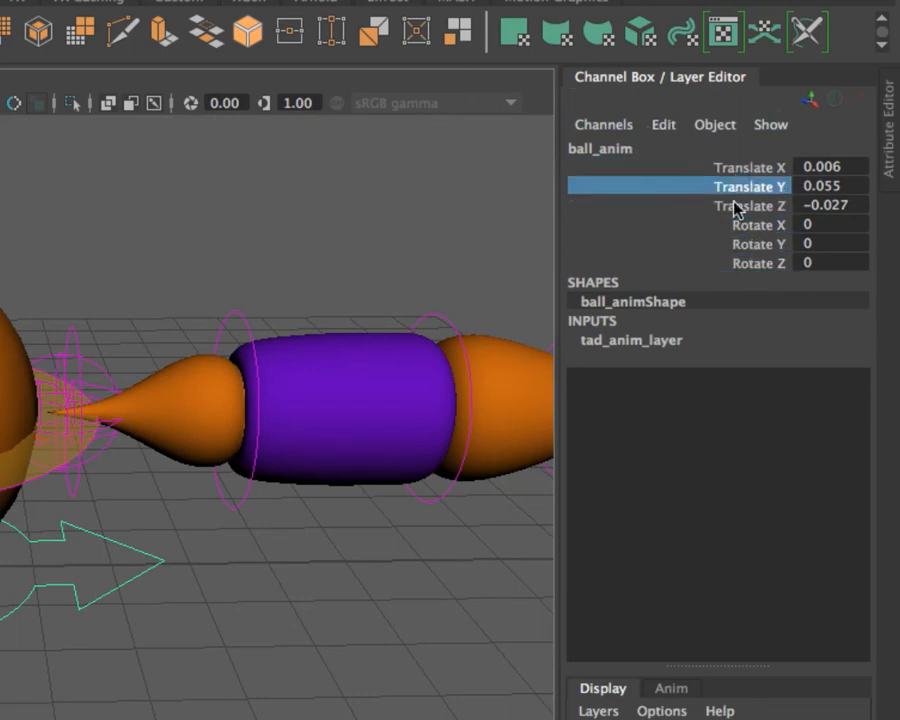
pyautogui.click(735, 207)
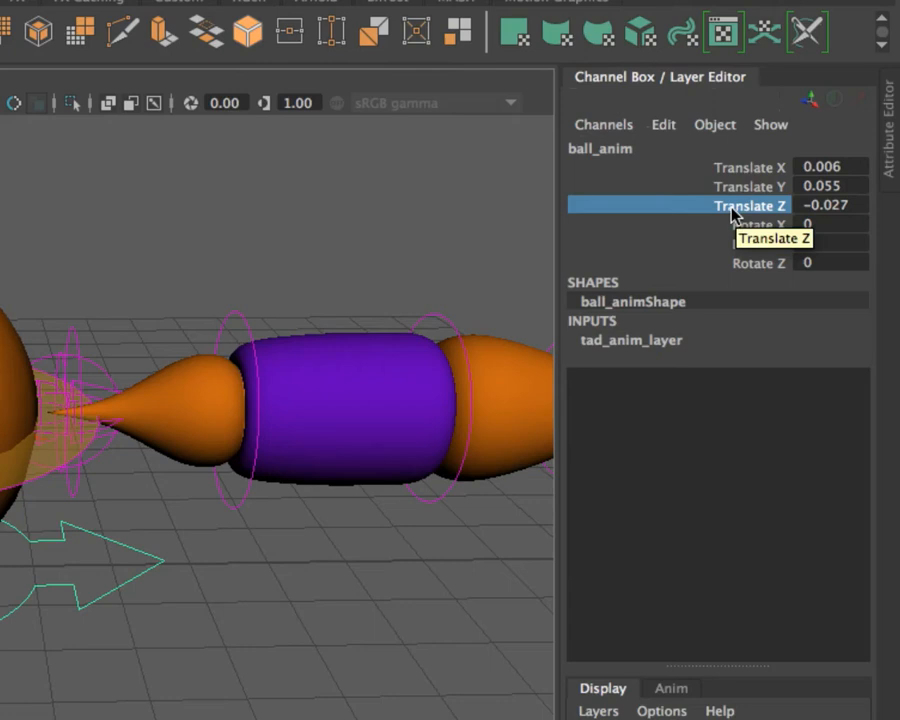
# Reset Translate X, Y and Z of the ball's base control to 0
pyautogui.moveTo(830, 167); pyautogui.dragTo(830, 214)
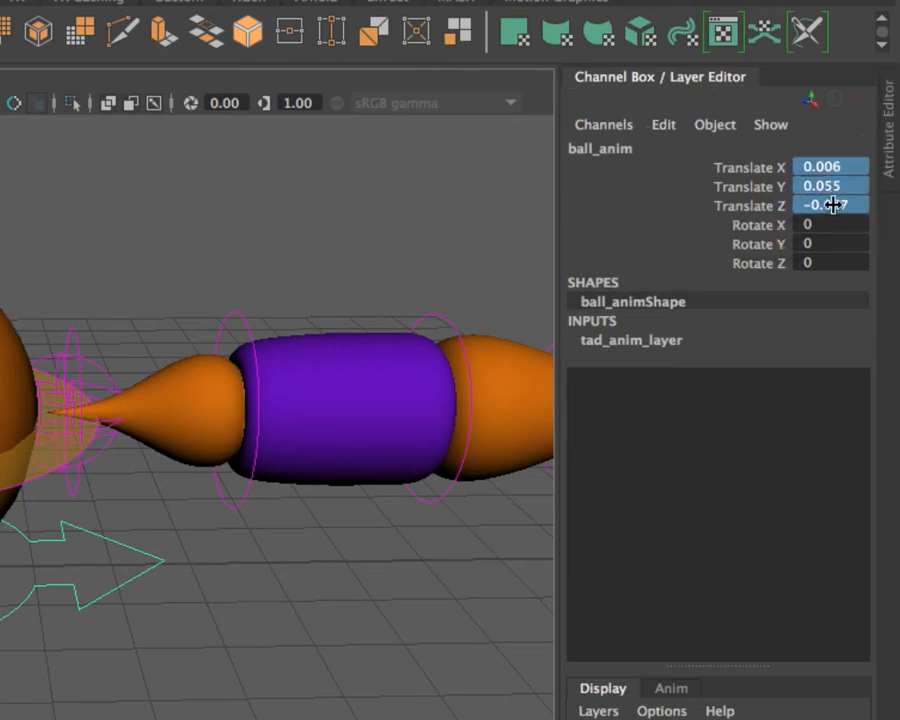
pyautogui.click(832, 205)
pyautogui.write('0')
pyautogui.press('Return')
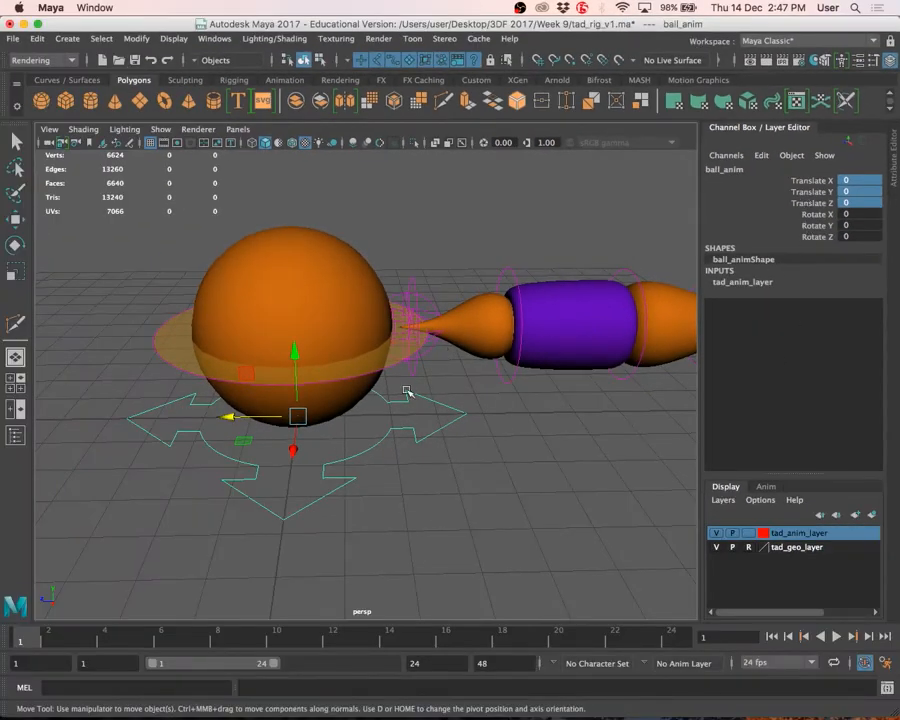
# Try moving the ball's base control in the YZ plane, and undo the move
pyautogui.press('w')
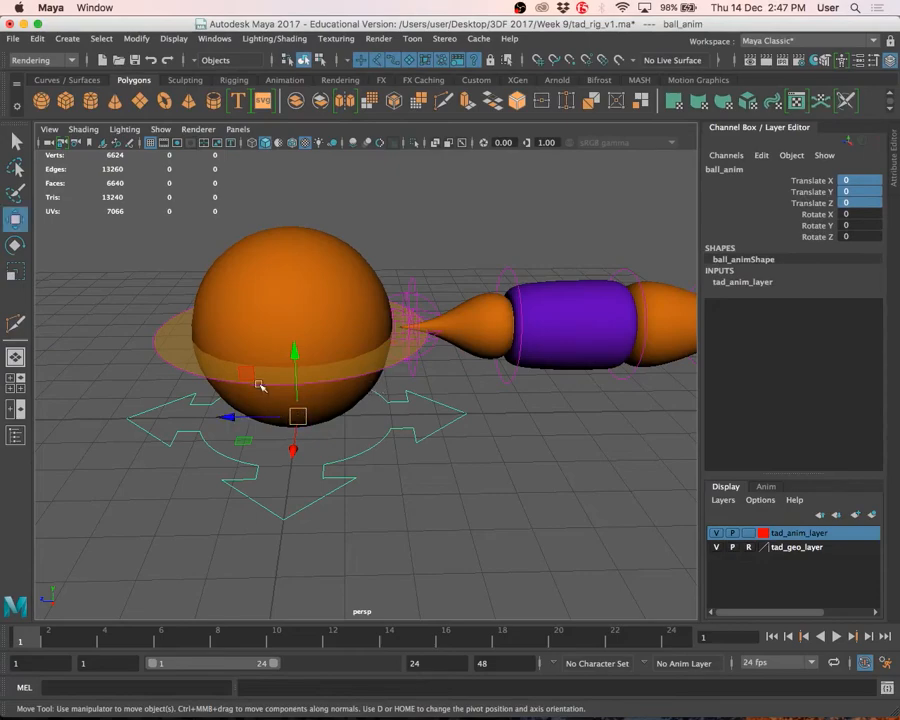
pyautogui.moveTo(246, 375); pyautogui.dragTo(210, 392)
pyautogui.press('z')
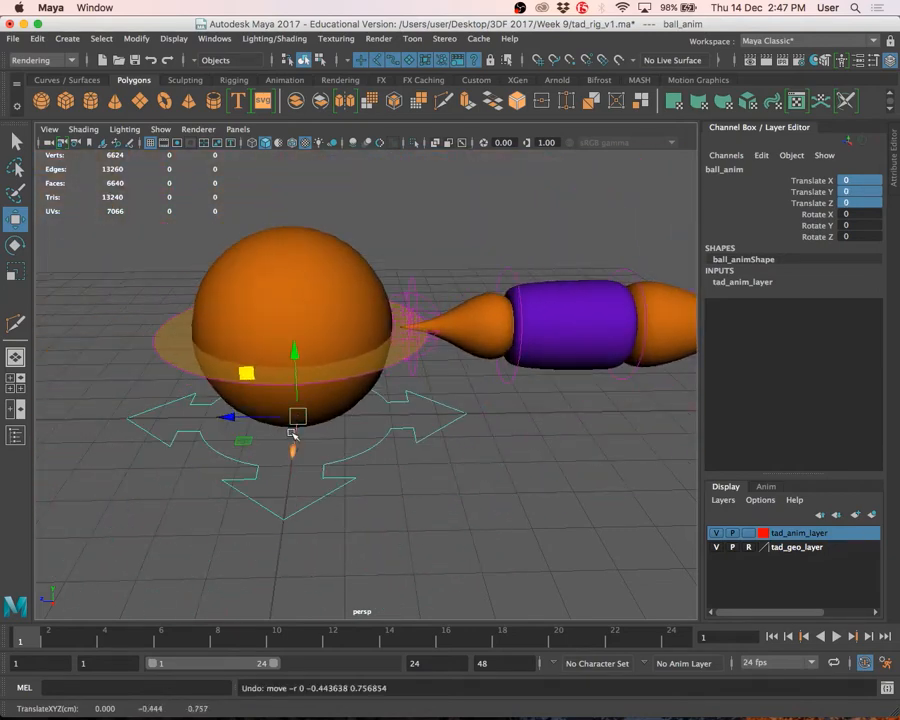
# Try rotating the ball's base control freely around all axes, and undo the rotation
pyautogui.press('e')
pyautogui.moveTo(320, 402); pyautogui.dragTo(374, 388)
pyautogui.scroll(-5, 371, 400)
pyautogui.press('z')
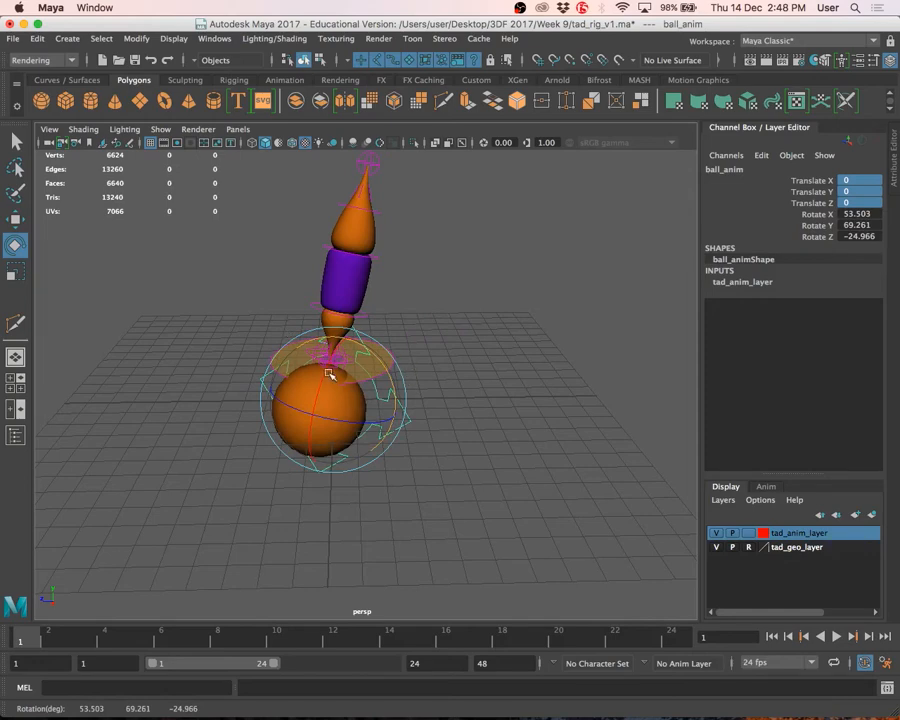
pyautogui.scroll(4, 405, 384)
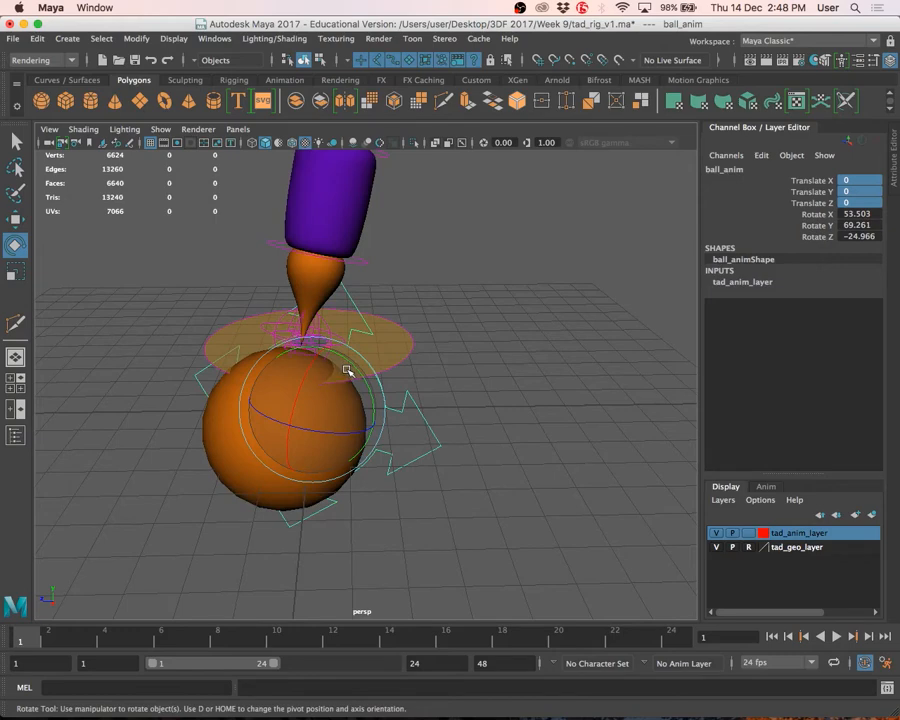
pyautogui.keyDown('shift'); pyautogui.click(379, 341); pyautogui.keyUp('shift')
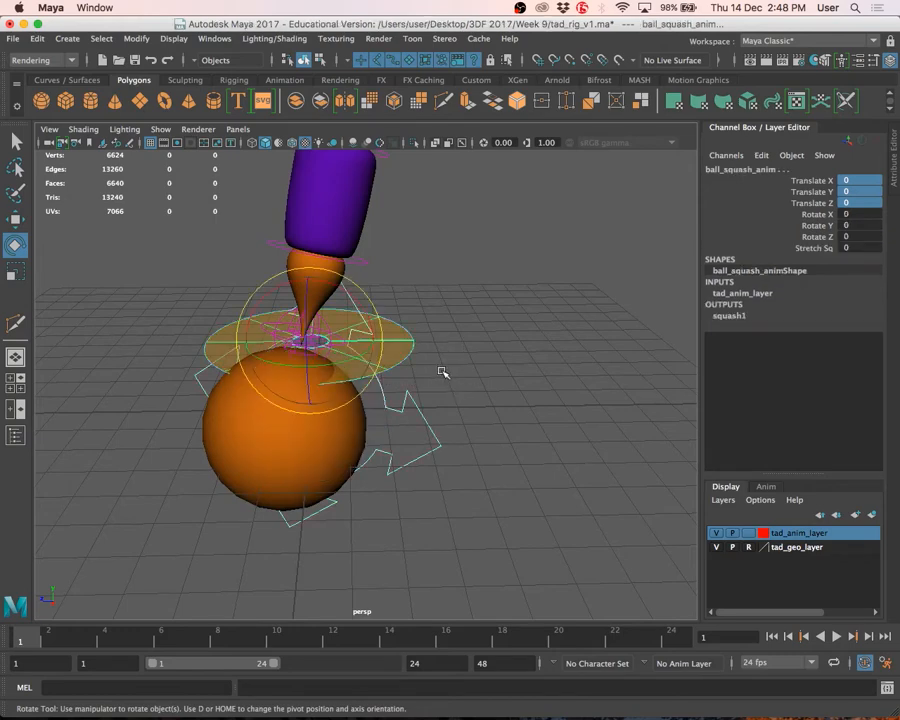
pyautogui.press('z')
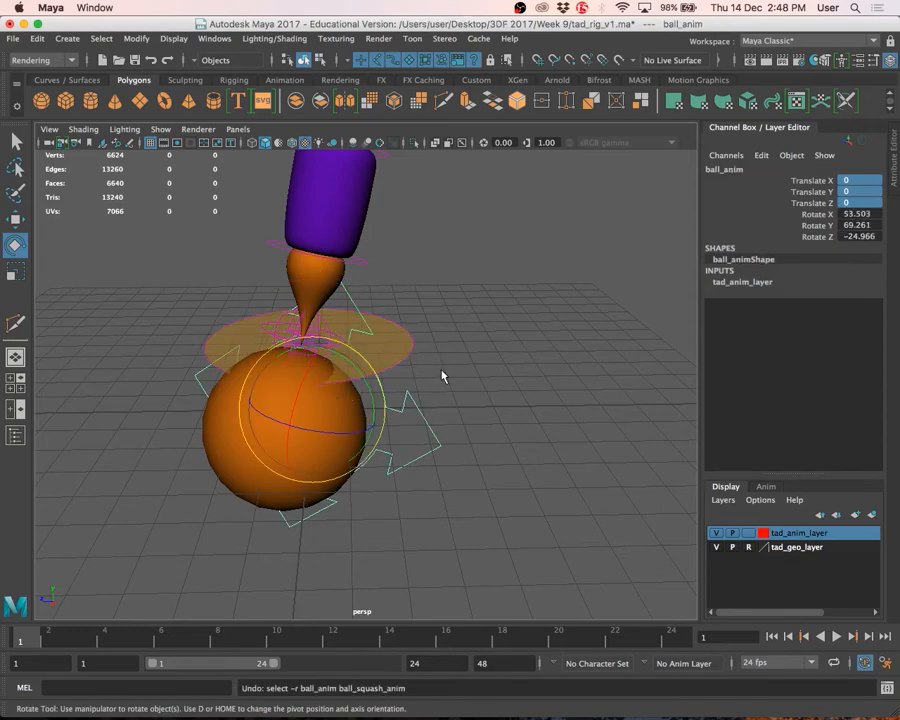
pyautogui.press('z')
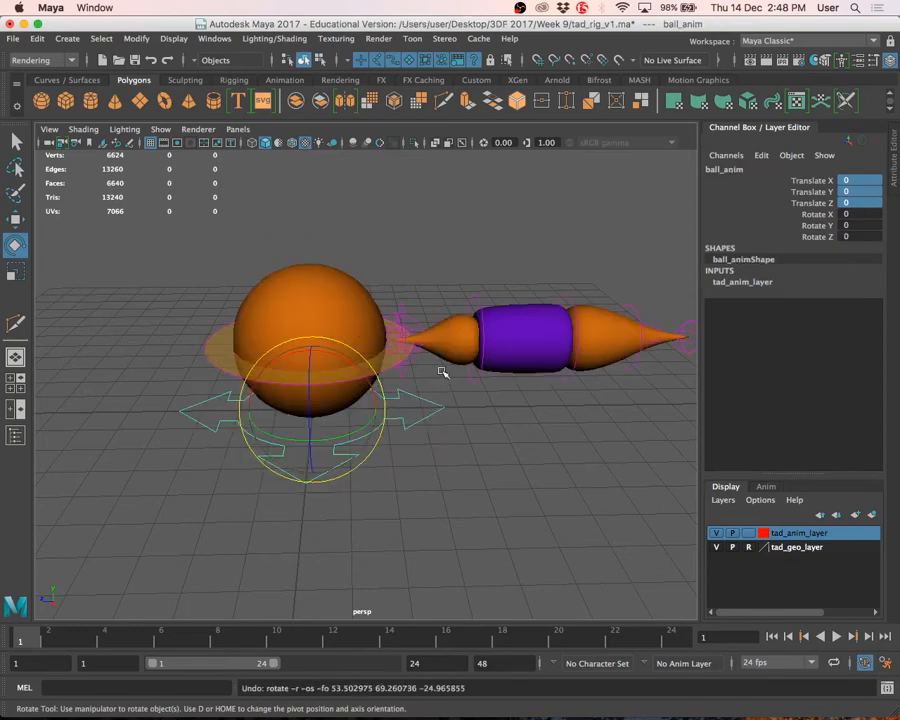
# Reselect the ball's four-arrow base control and try to scale it uniformly
pyautogui.press('q')
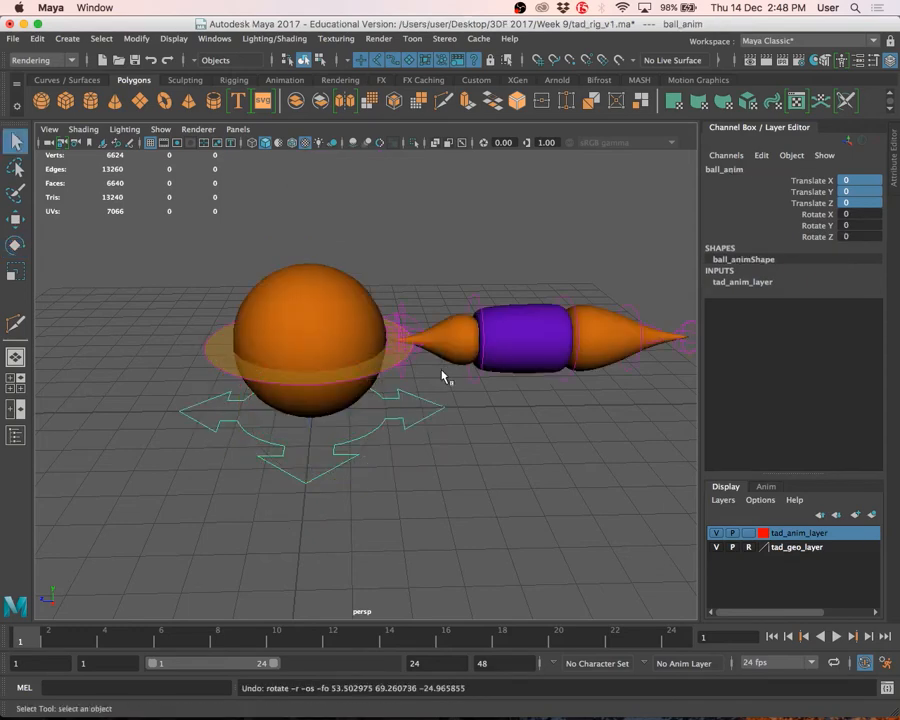
pyautogui.click(218, 358)
pyautogui.keyDown('alt'); pyautogui.moveTo(226, 377); pyautogui.dragTo(350, 416); pyautogui.keyUp('alt')
pyautogui.click(350, 416)
pyautogui.keyDown('alt'); pyautogui.moveTo(402, 462); pyautogui.dragTo(378, 475); pyautogui.keyUp('alt')
pyautogui.press('e')
pyautogui.press('r')
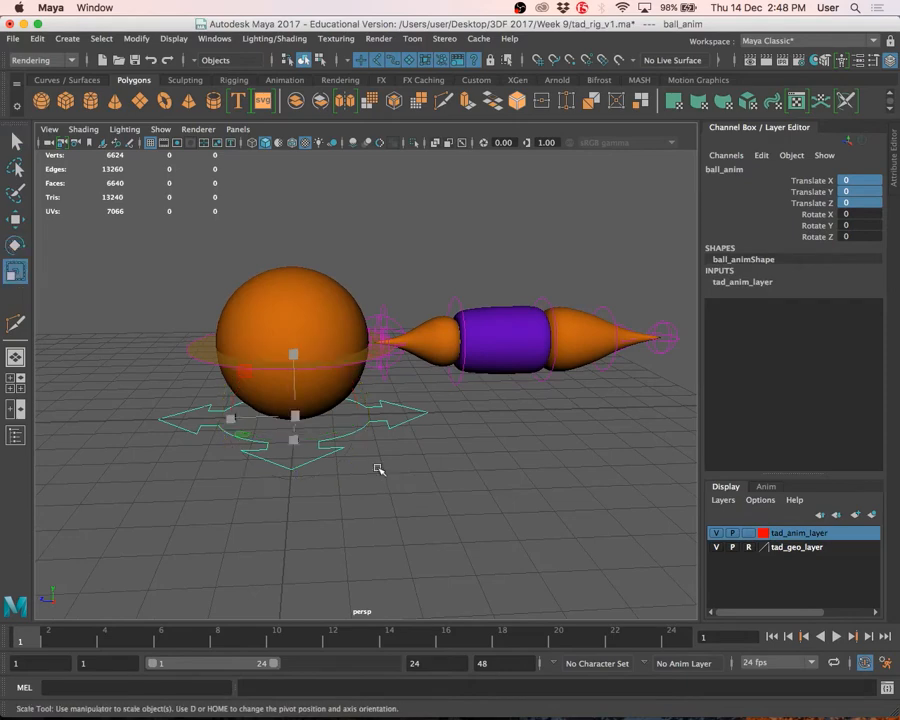
pyautogui.click(299, 415)
pyautogui.click(376, 448)
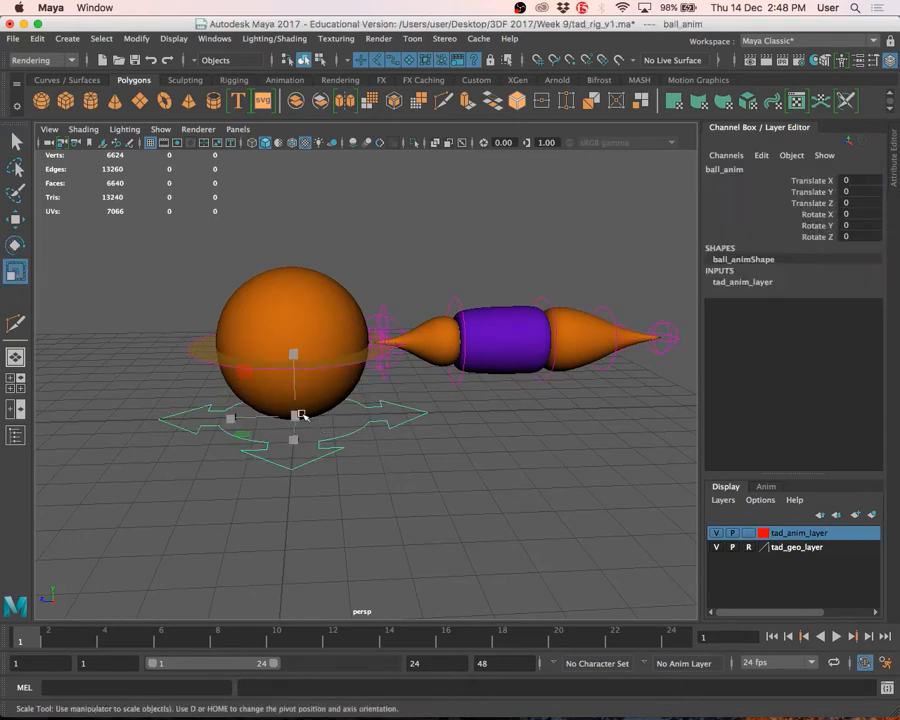
# Deselect and reselect the ball's base control, and try to scale it in the XZ plane
pyautogui.scroll(4, 299, 418)
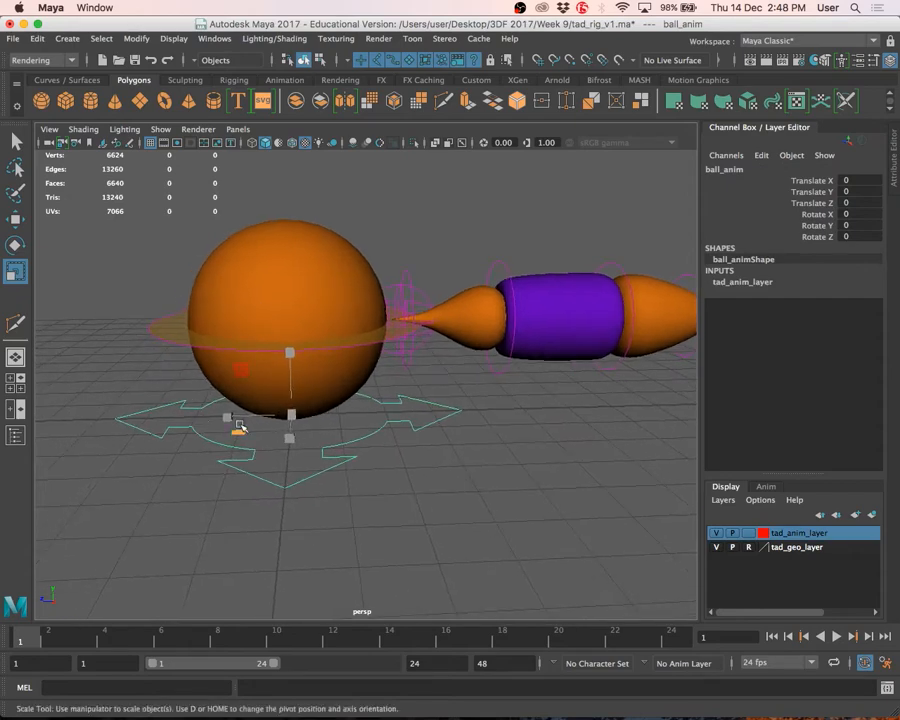
pyautogui.keyDown('alt'); pyautogui.moveTo(237, 422); pyautogui.dragTo(393, 497); pyautogui.keyUp('alt')
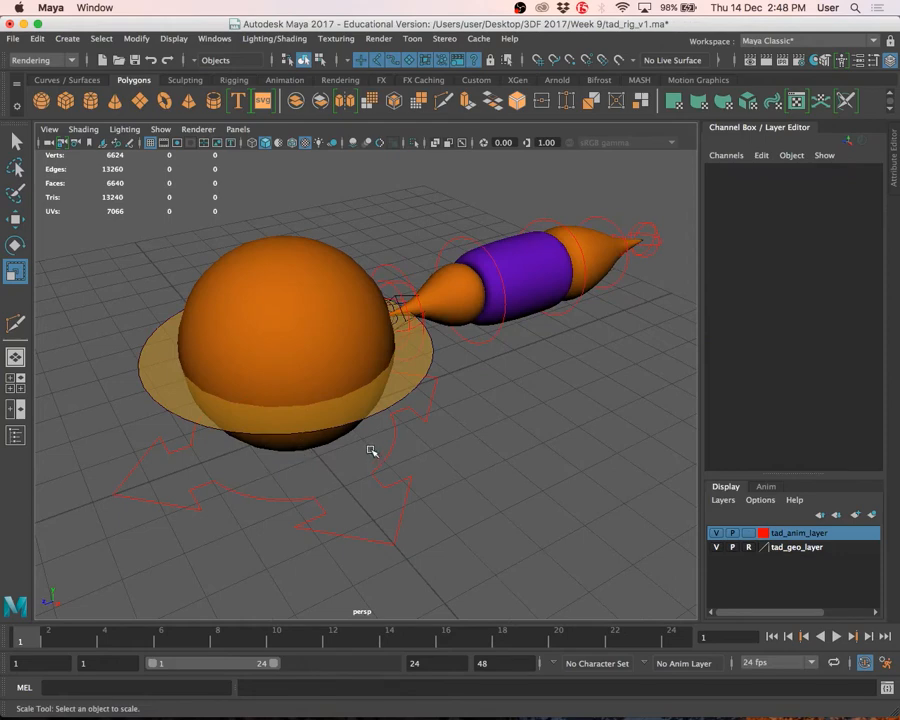
pyautogui.moveTo(371, 449); pyautogui.dragTo(438, 504)
pyautogui.press('3')
pyautogui.click(270, 471)
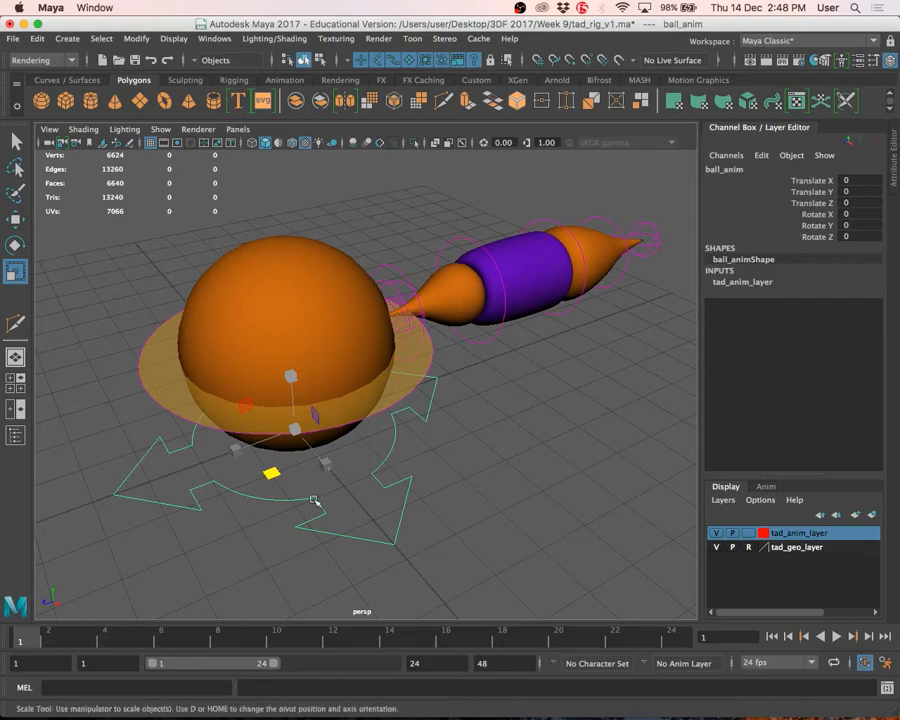
pyautogui.keyDown('alt'); pyautogui.moveTo(398, 434); pyautogui.dragTo(300, 422); pyautogui.keyUp('alt')
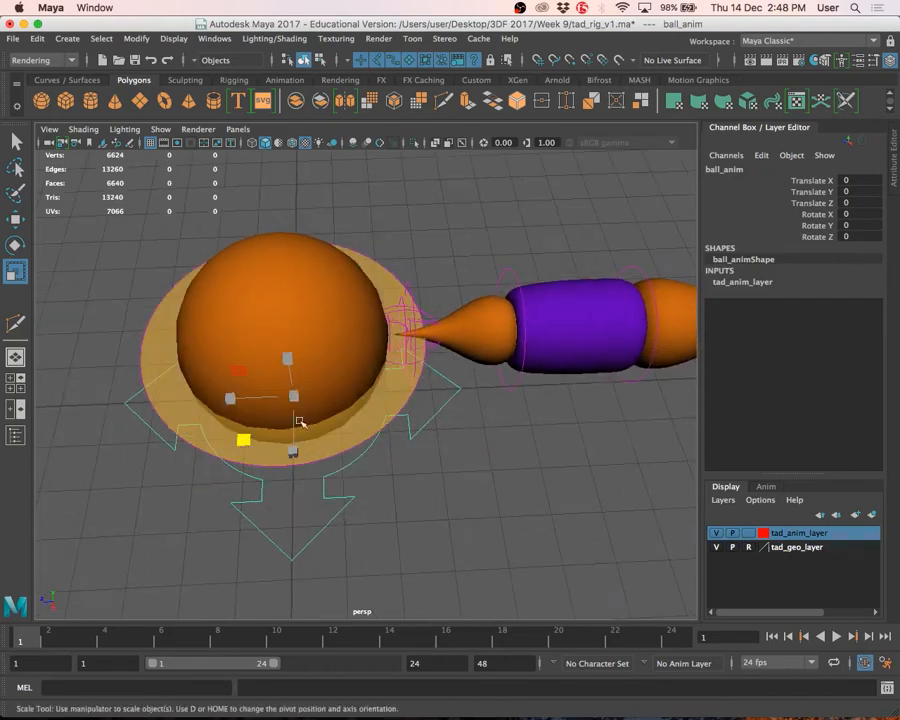
# Select the ring squash control around the ball and interactively adjust its Stretch Sq channel to -0.3
pyautogui.click(149, 327)
pyautogui.keyDown('alt'); pyautogui.moveTo(410, 532); pyautogui.dragTo(558, 354); pyautogui.keyUp('alt')
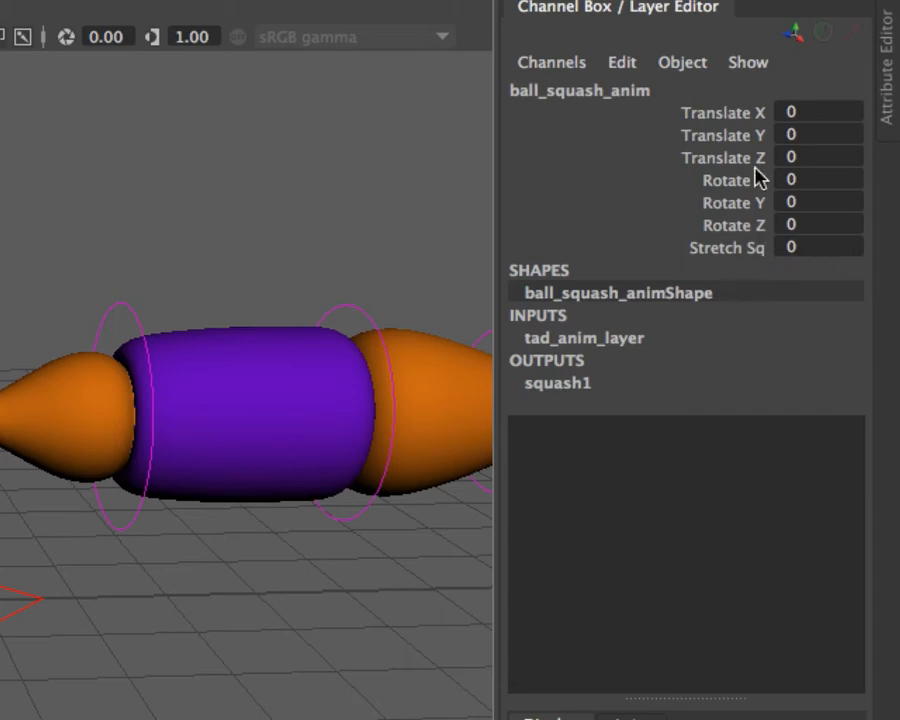
pyautogui.click(748, 250)
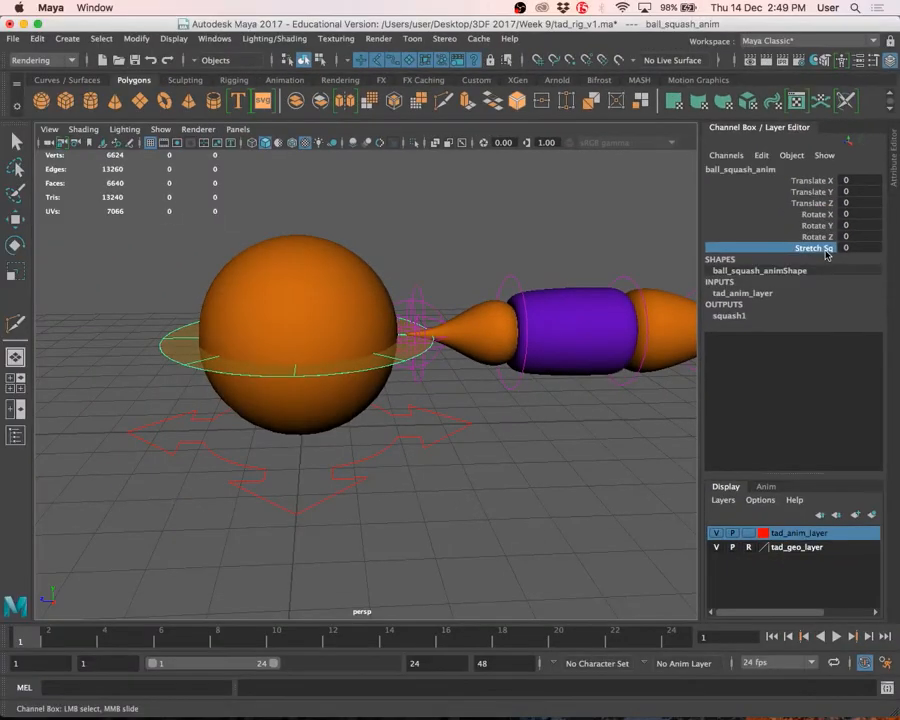
pyautogui.press('q')
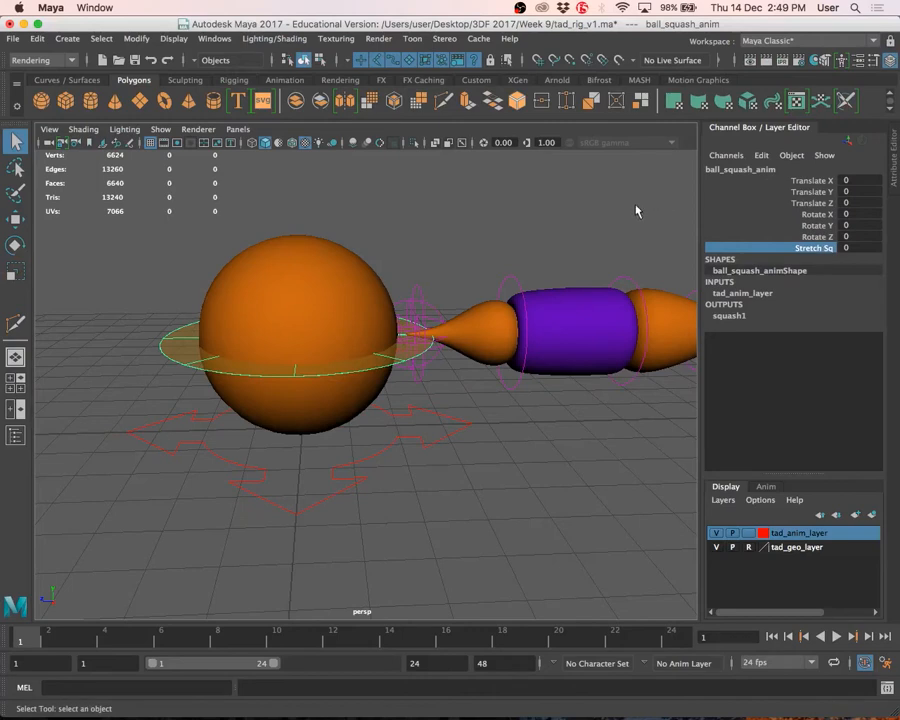
pyautogui.click(878, 246)
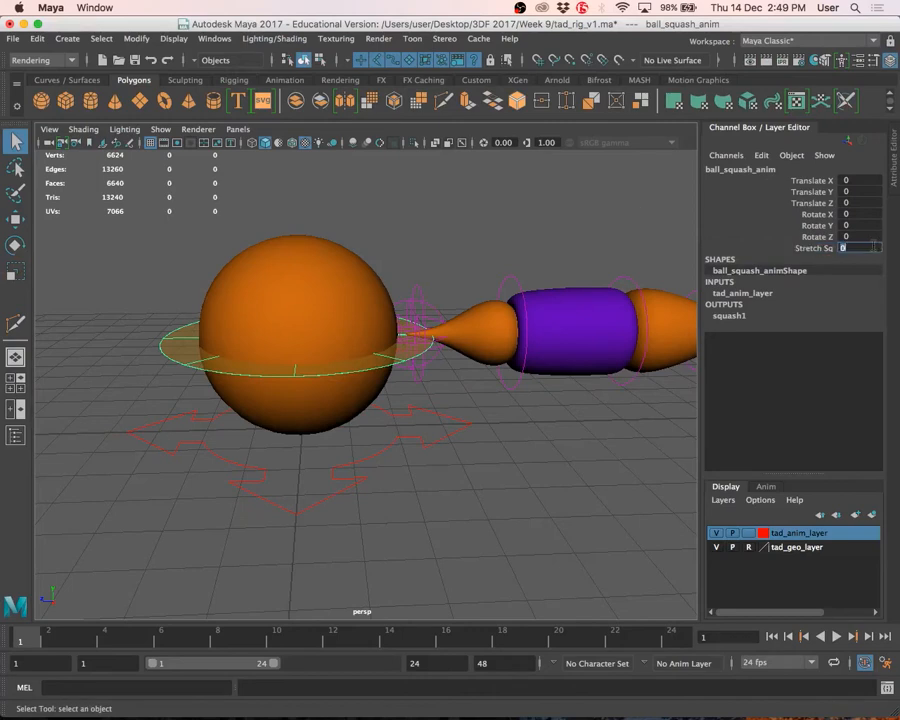
pyautogui.press('Return')
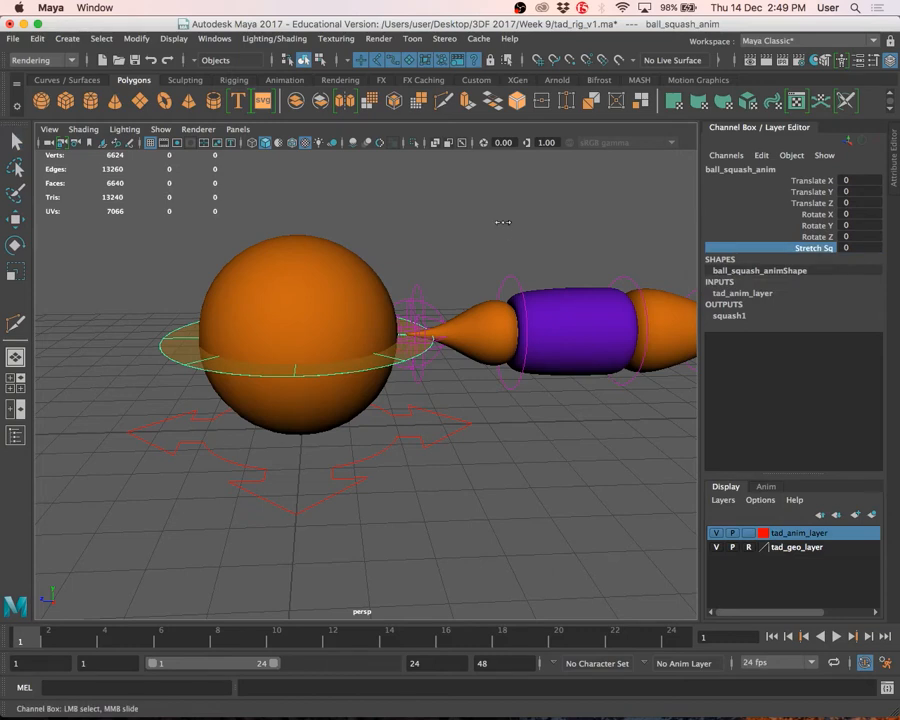
pyautogui.moveTo(502, 222)
pyautogui.mouseDown(button='middle')
pyautogui.moveTo(520, 219)
pyautogui.moveTo(489, 227)
pyautogui.moveTo(507, 228)
pyautogui.mouseUp(button='middle')
pyautogui.hotkey('ctrl', 'z')
pyautogui.moveTo(558, 203)
pyautogui.mouseDown(button='middle')
pyautogui.moveTo(548, 203)
pyautogui.moveTo(572, 203)
pyautogui.moveTo(542, 208)
pyautogui.moveTo(585, 211)
pyautogui.moveTo(526, 213)
pyautogui.moveTo(555, 214)
pyautogui.mouseUp(button='middle')
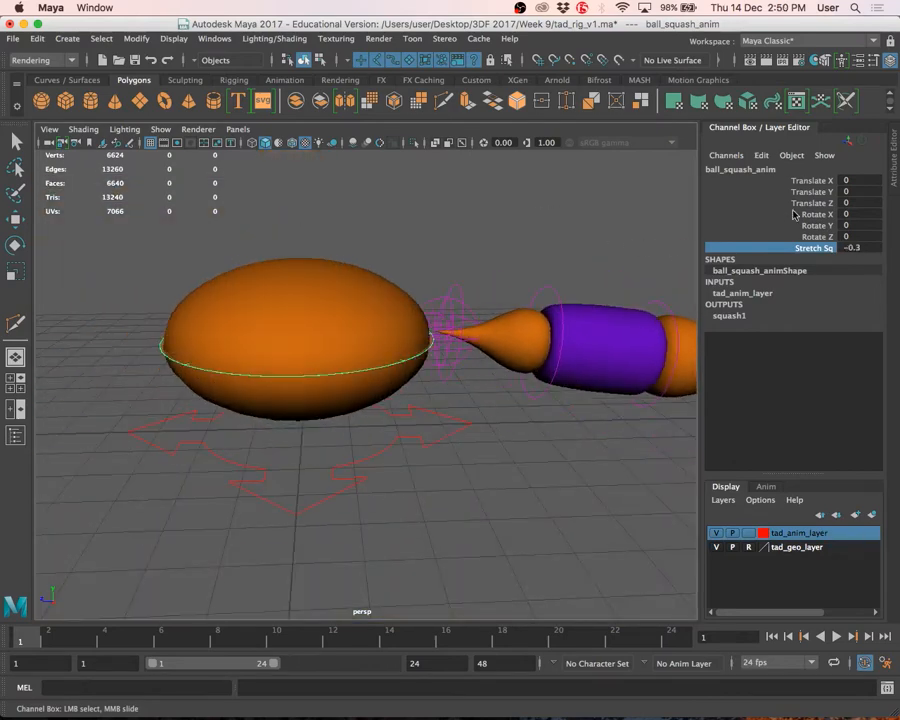
# Try moving the ring squash control in the YZ plane, and undo the move
pyautogui.scroll(-3, 500, 252)
pyautogui.press('w')
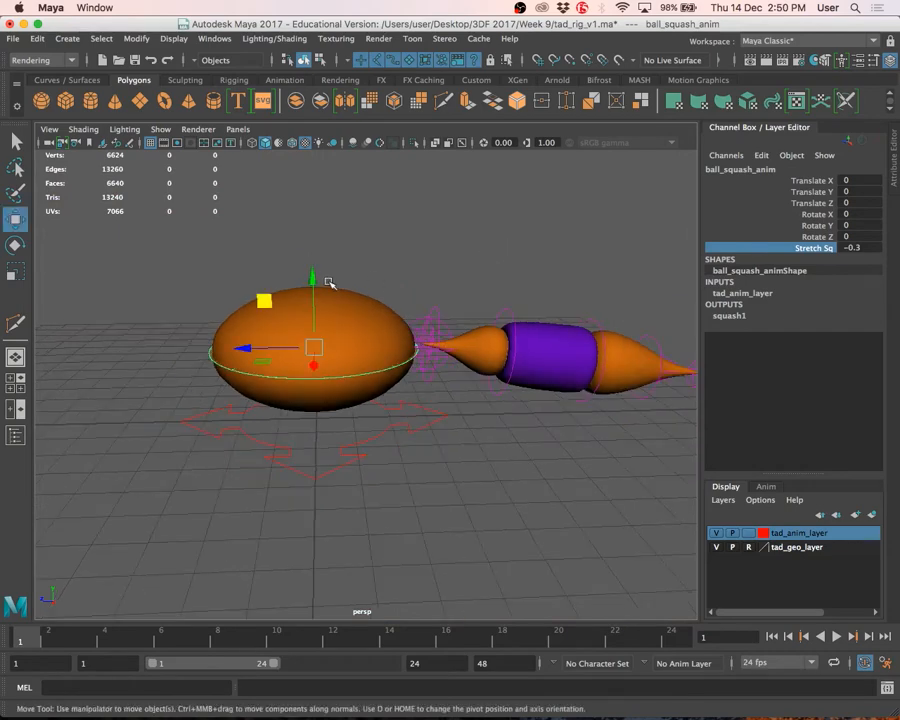
pyautogui.keyDown('alt'); pyautogui.moveTo(438, 285); pyautogui.dragTo(458, 305, button='middle'); pyautogui.keyUp('alt')
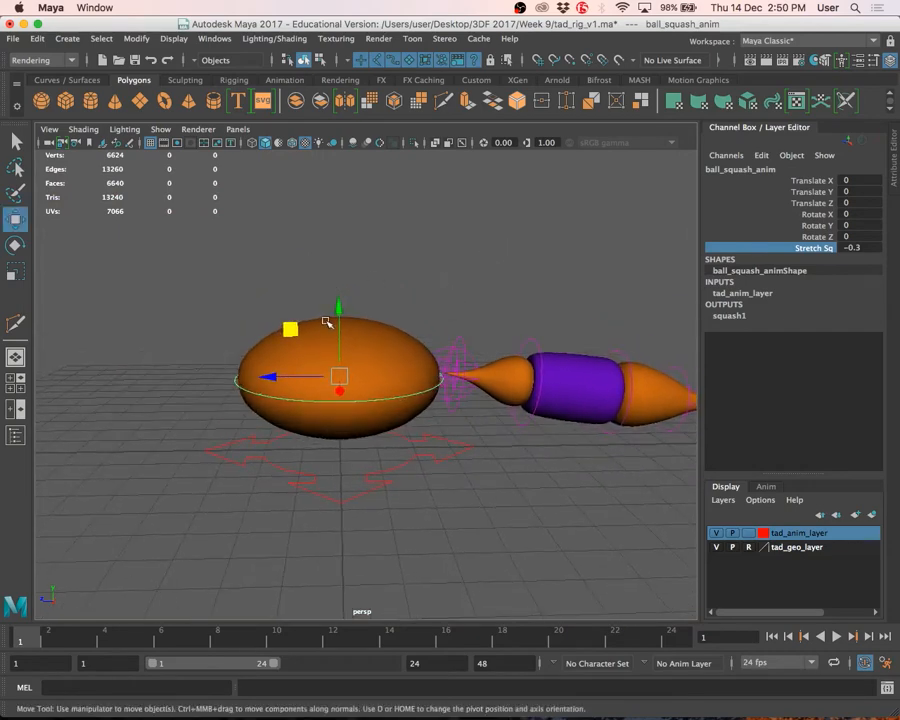
pyautogui.moveTo(292, 329); pyautogui.dragTo(311, 356)
pyautogui.press('z')
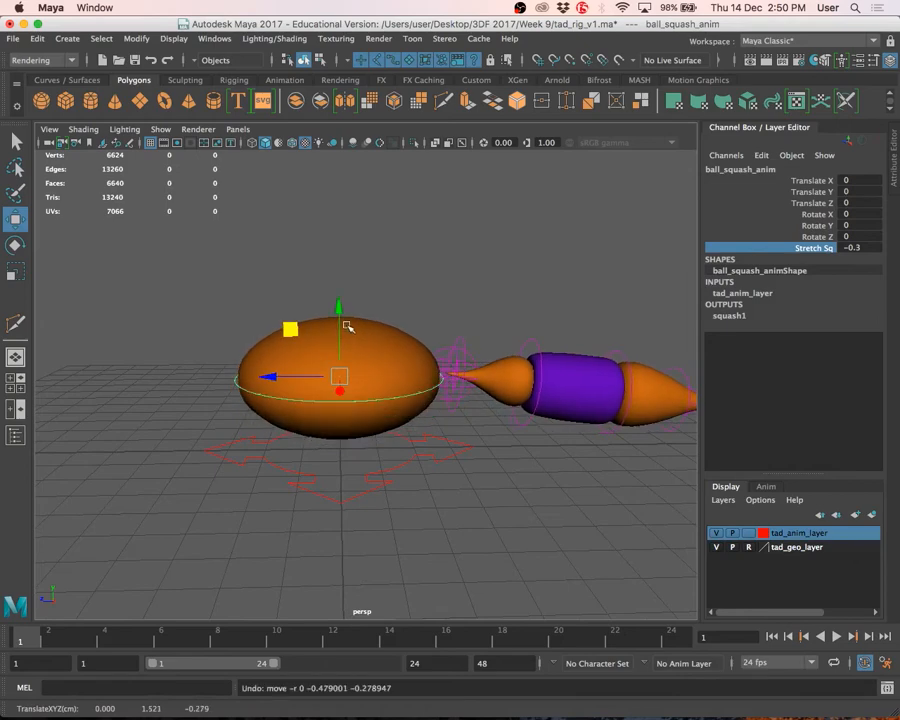
# Try moving the ring squash control up and down along Y, and undo all the moves
pyautogui.moveTo(341, 314); pyautogui.dragTo(331, 175)
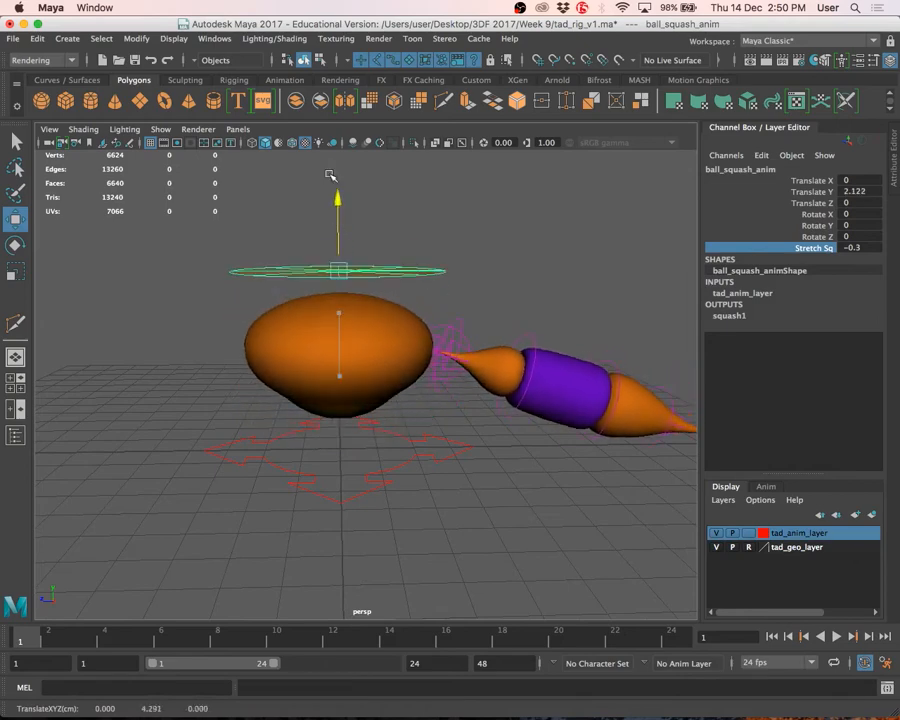
pyautogui.moveTo(318, 226); pyautogui.dragTo(344, 167)
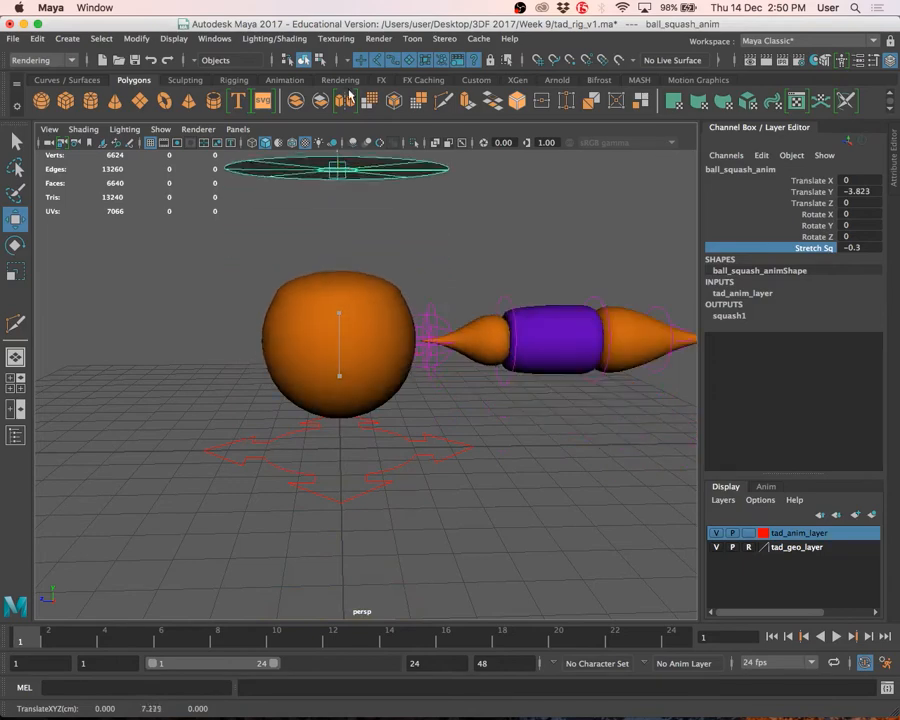
pyautogui.moveTo(348, 103); pyautogui.dragTo(345, 350)
pyautogui.moveTo(381, 219); pyautogui.dragTo(396, 548)
pyautogui.press('z')
pyautogui.press('z')
pyautogui.press('z')
pyautogui.press('z')
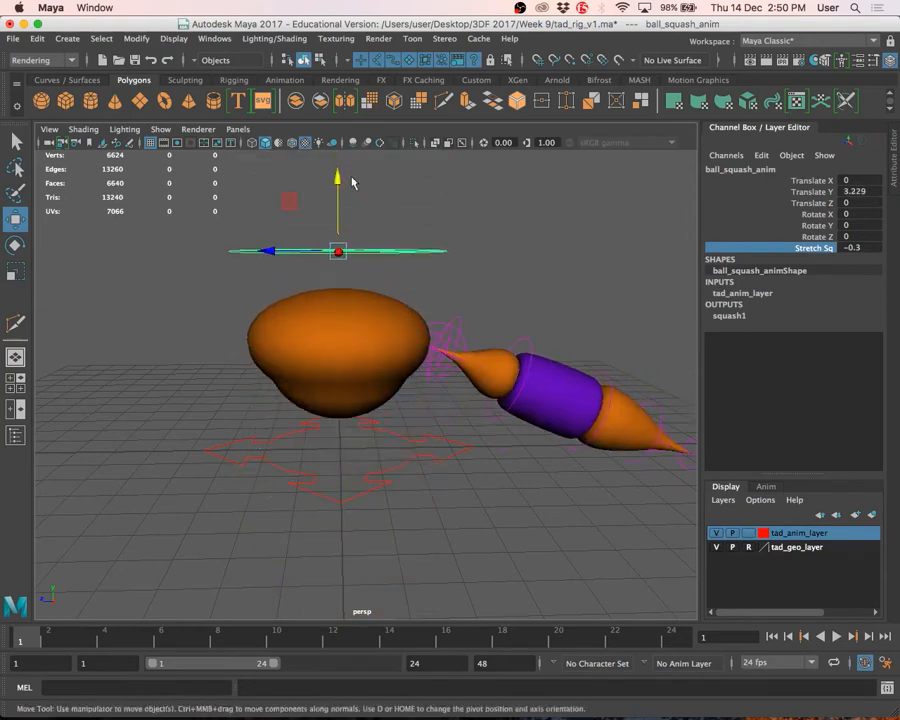
# Try moving the ring squash control in the YZ plane and rotating it about X to about 61 degrees
pyautogui.press('e')
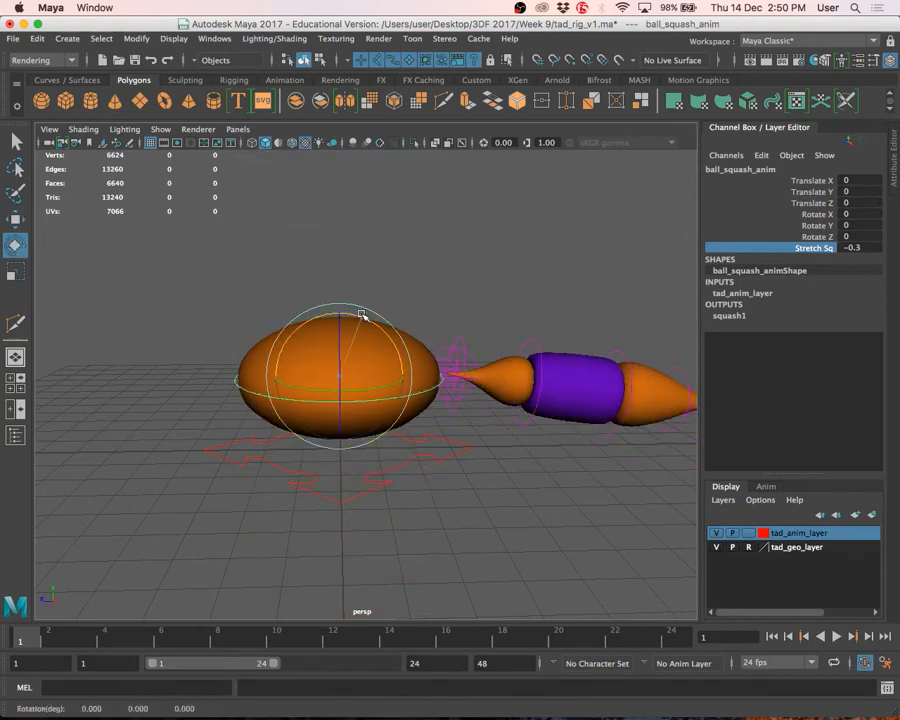
pyautogui.moveTo(364, 315); pyautogui.dragTo(96, 226)
pyautogui.press('w')
pyautogui.press('e')
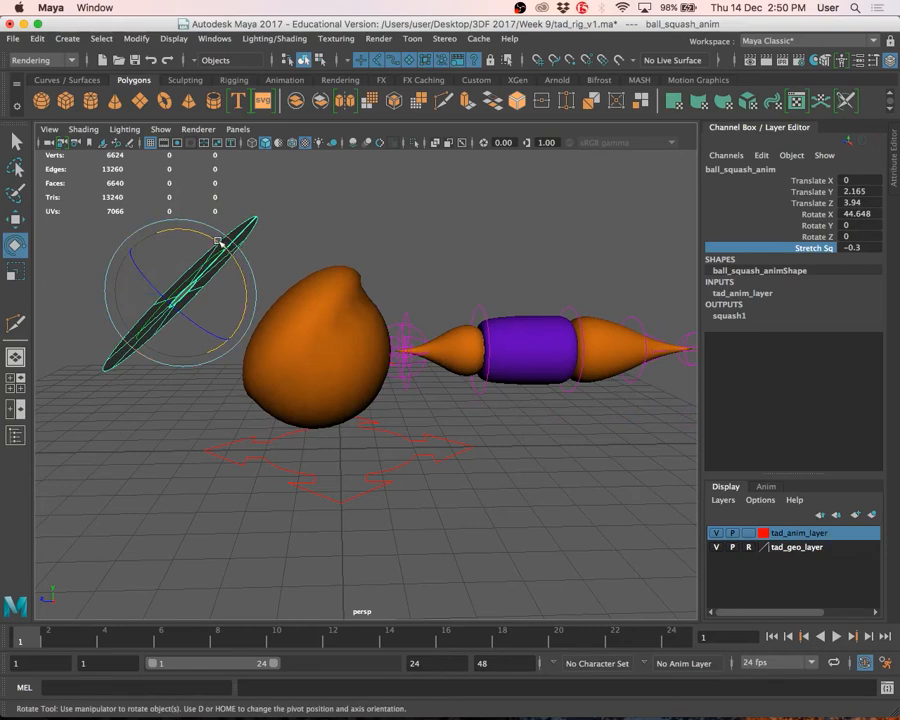
pyautogui.moveTo(218, 242); pyautogui.dragTo(185, 262)
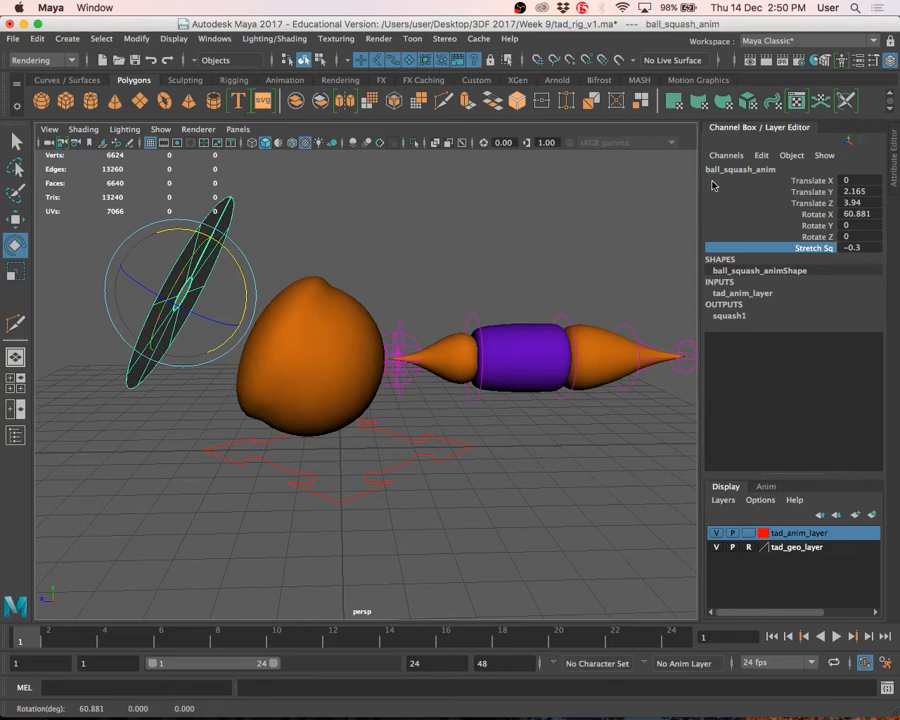
# Reset the ring squash control's translate and rotate channels and its Stretch Sq to 0, and deselect it
pyautogui.doubleClick(865, 213)
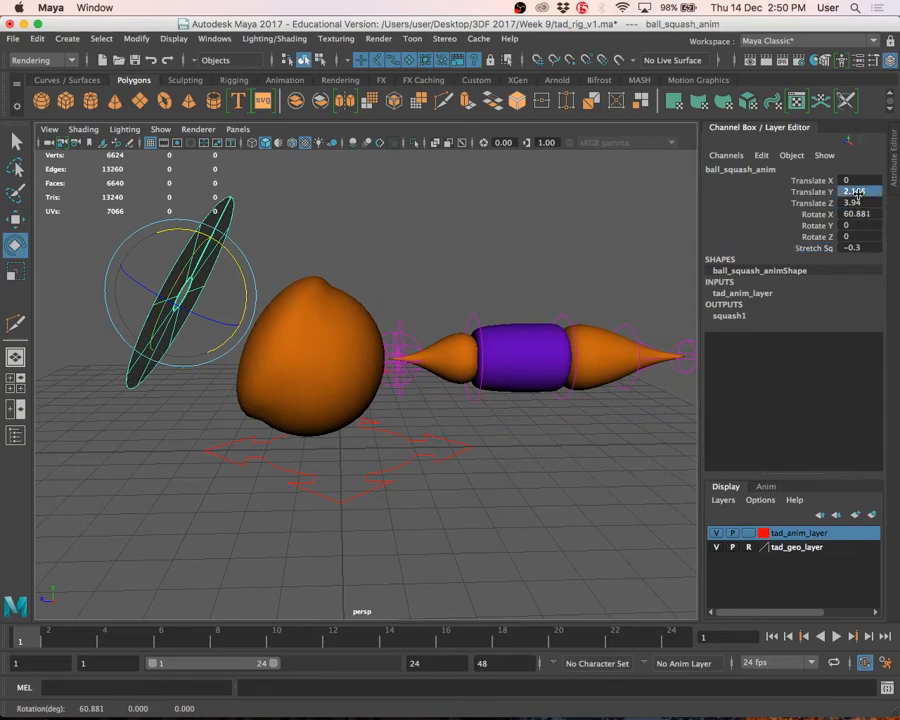
pyautogui.write('0')
pyautogui.press('Return')
pyautogui.doubleClick(865, 247)
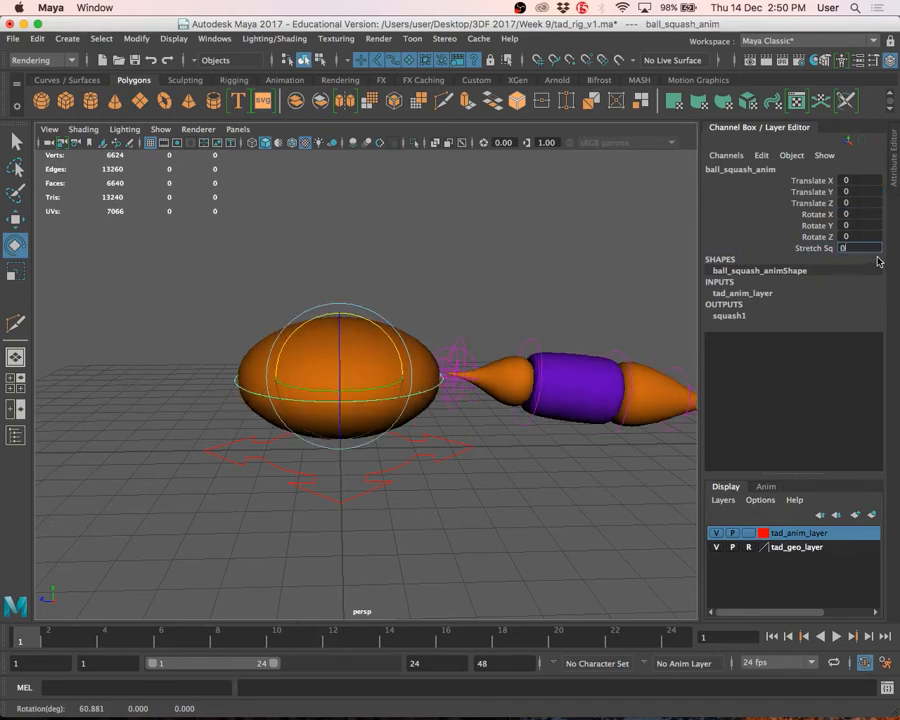
pyautogui.press('Return')
pyautogui.click(438, 241)
# Turn on X-ray joint display in the viewport with the view framed on the tail
pyautogui.keyDown('alt'); pyautogui.moveTo(480, 406); pyautogui.dragTo(362, 408, button='middle'); pyautogui.keyUp('alt')
pyautogui.keyDown('alt'); pyautogui.moveTo(362, 408); pyautogui.dragTo(526, 458, button='right'); pyautogui.keyUp('alt')
pyautogui.keyDown('alt'); pyautogui.moveTo(526, 458); pyautogui.dragTo(470, 425); pyautogui.keyUp('alt')
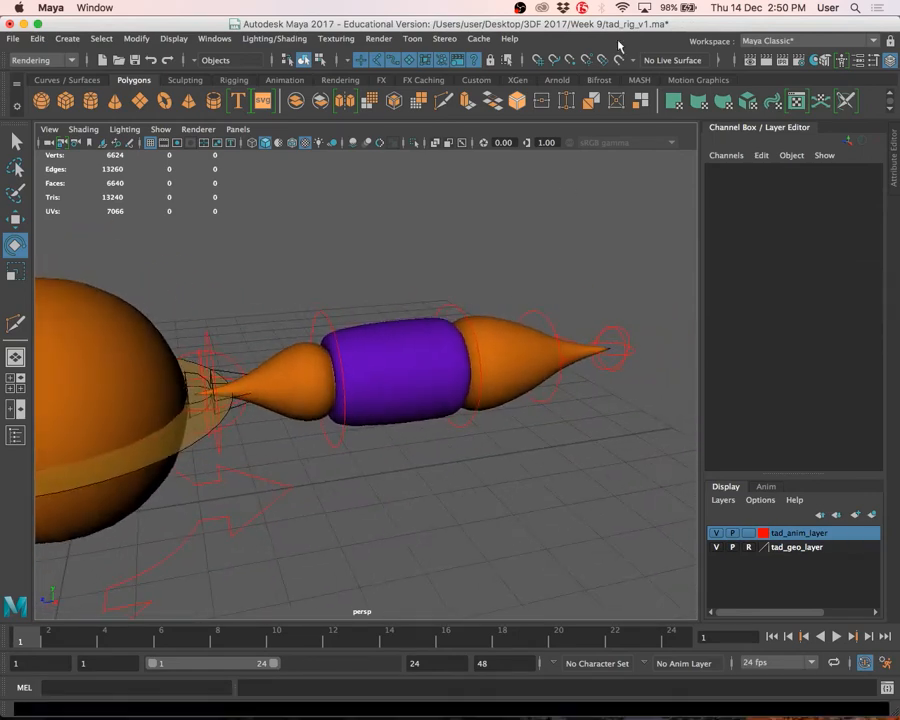
pyautogui.click(462, 143)
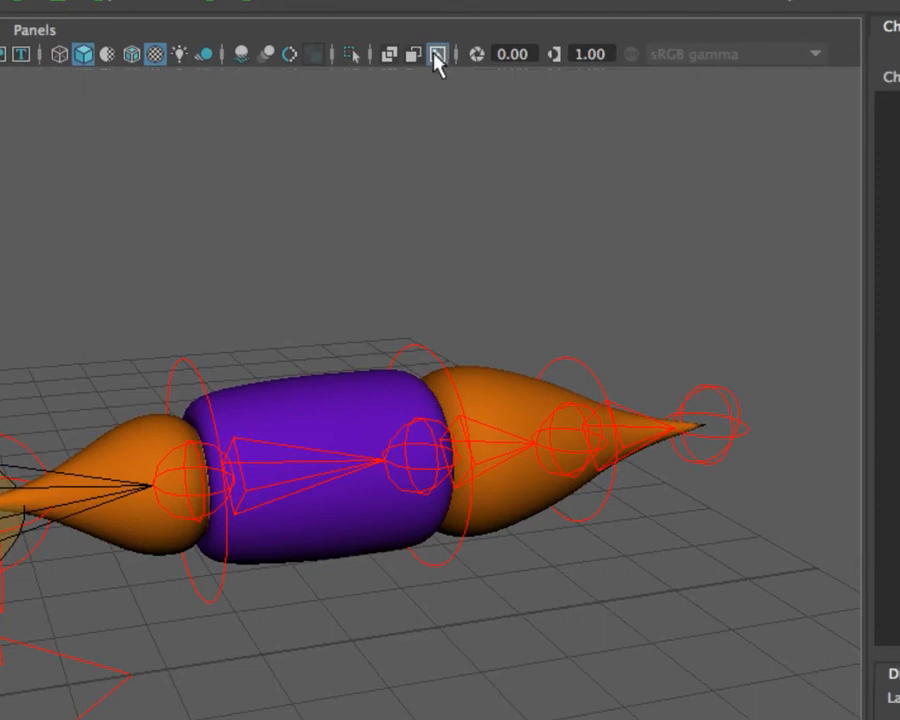
pyautogui.click(438, 56)
pyautogui.click(438, 56)
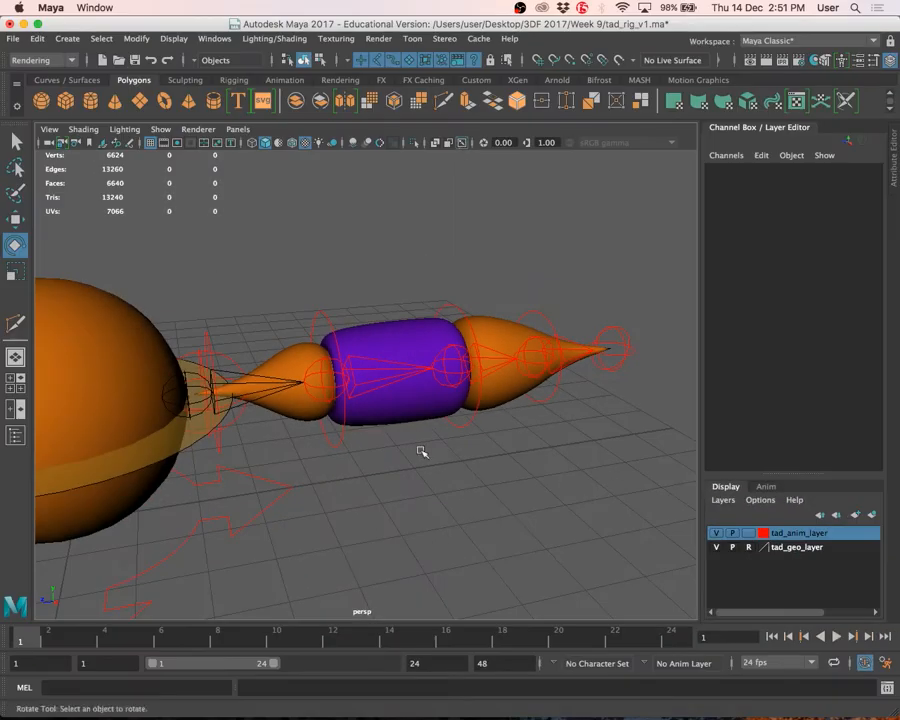
# Select the FK tail controls one after another through their joint shapes to examine their channels, and clear the selection
pyautogui.keyDown('alt'); pyautogui.moveTo(422, 452); pyautogui.dragTo(287, 345); pyautogui.keyUp('alt')
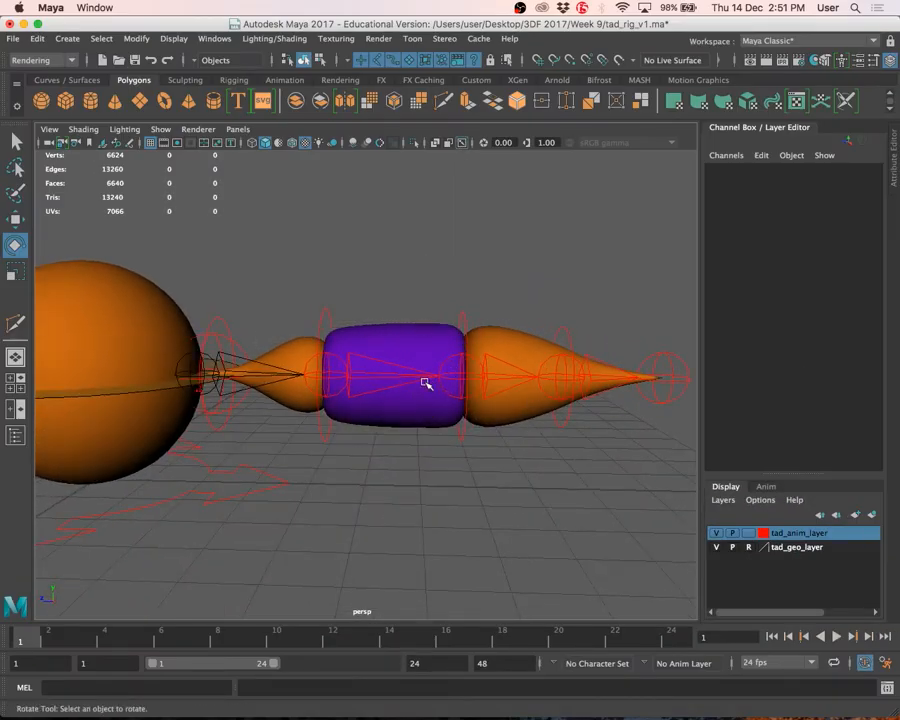
pyautogui.click(391, 375)
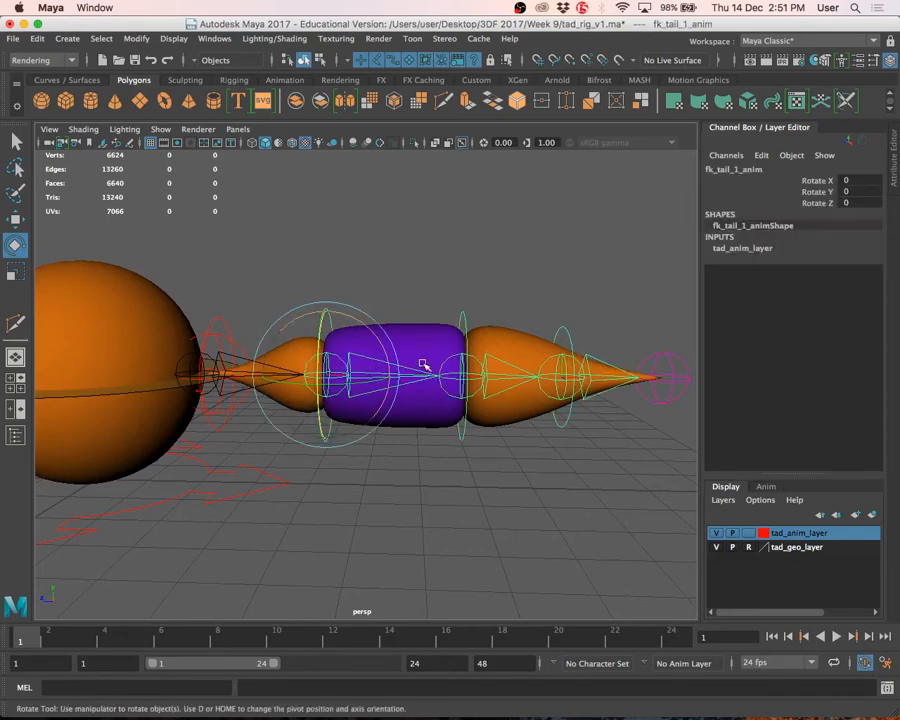
pyautogui.click(530, 374)
pyautogui.click(524, 378)
pyautogui.click(597, 381)
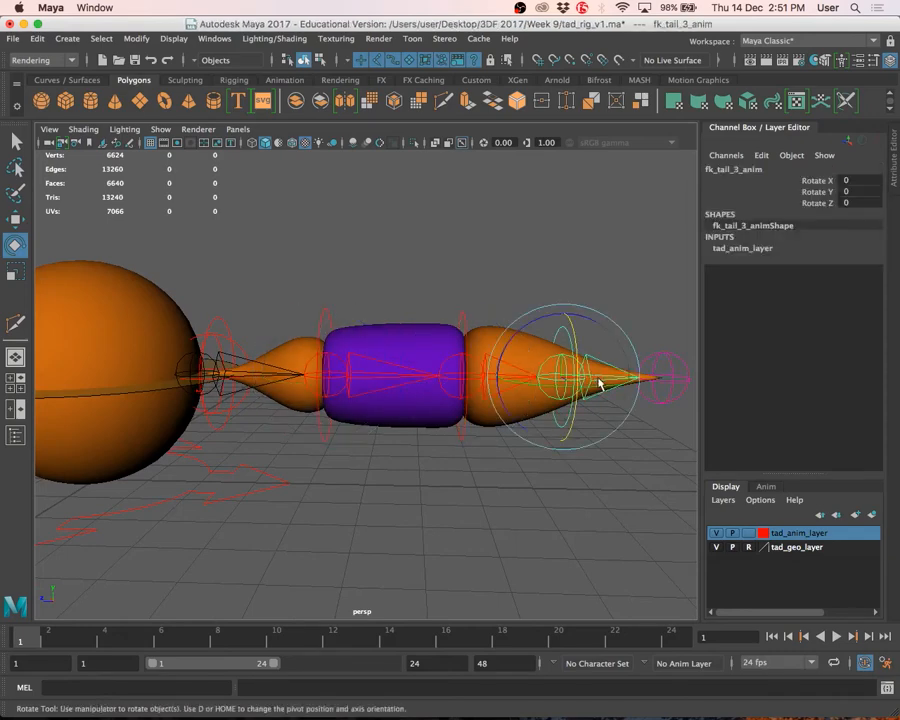
pyautogui.click(362, 373)
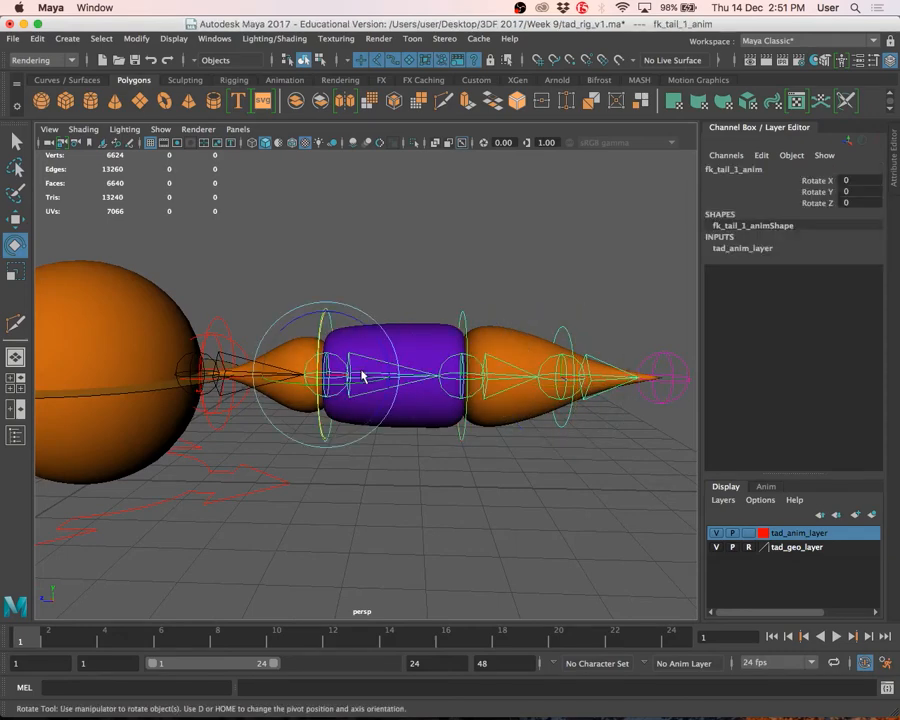
pyautogui.click(394, 289)
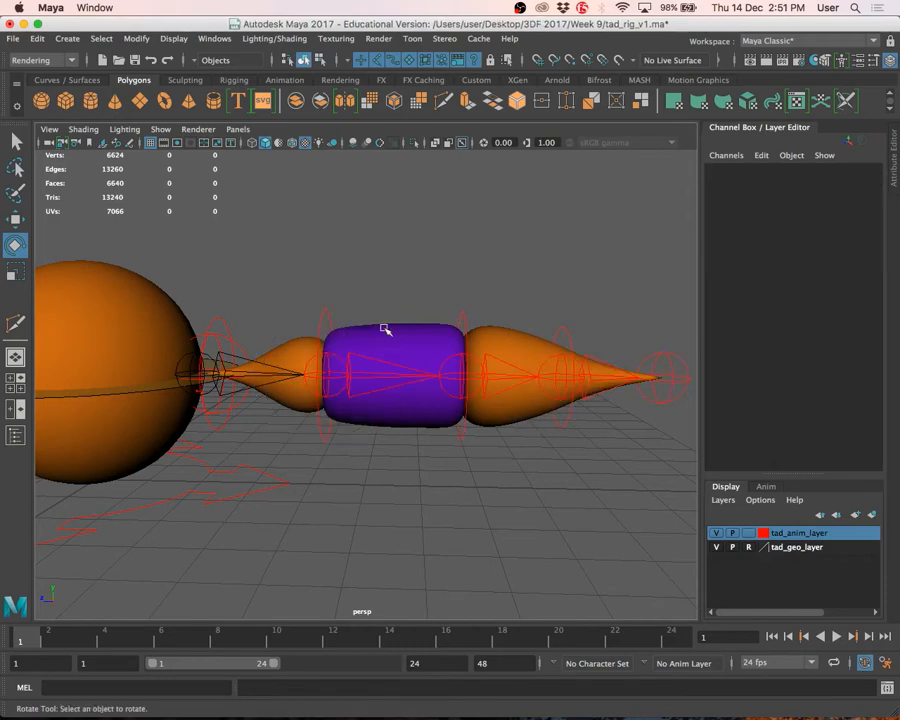
# Compare selecting the first FK tail control by its ring and by its joint, checking the other tail joints as well
pyautogui.keyDown('alt'); pyautogui.moveTo(367, 348); pyautogui.dragTo(325, 333); pyautogui.keyUp('alt')
pyautogui.click(326, 308)
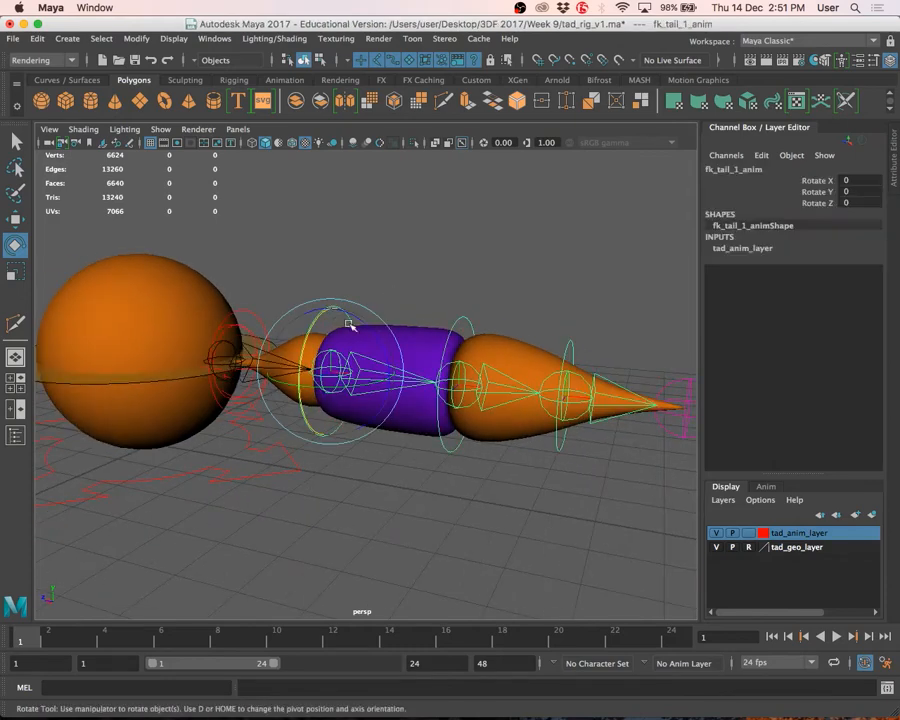
pyautogui.click(408, 304)
pyautogui.click(357, 373)
pyautogui.click(587, 392)
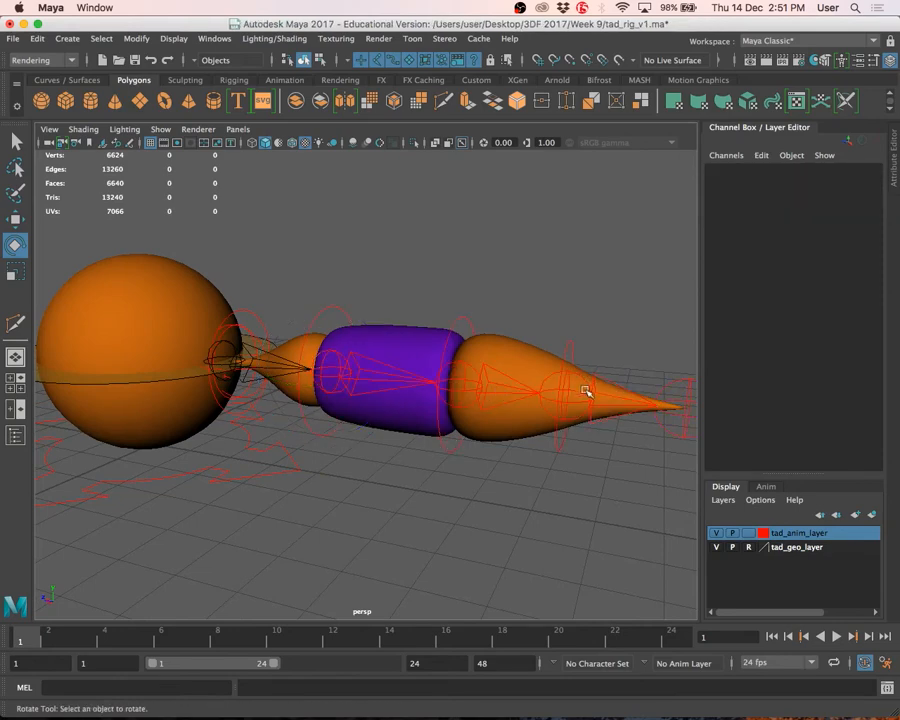
pyautogui.click(605, 383)
pyautogui.click(420, 385)
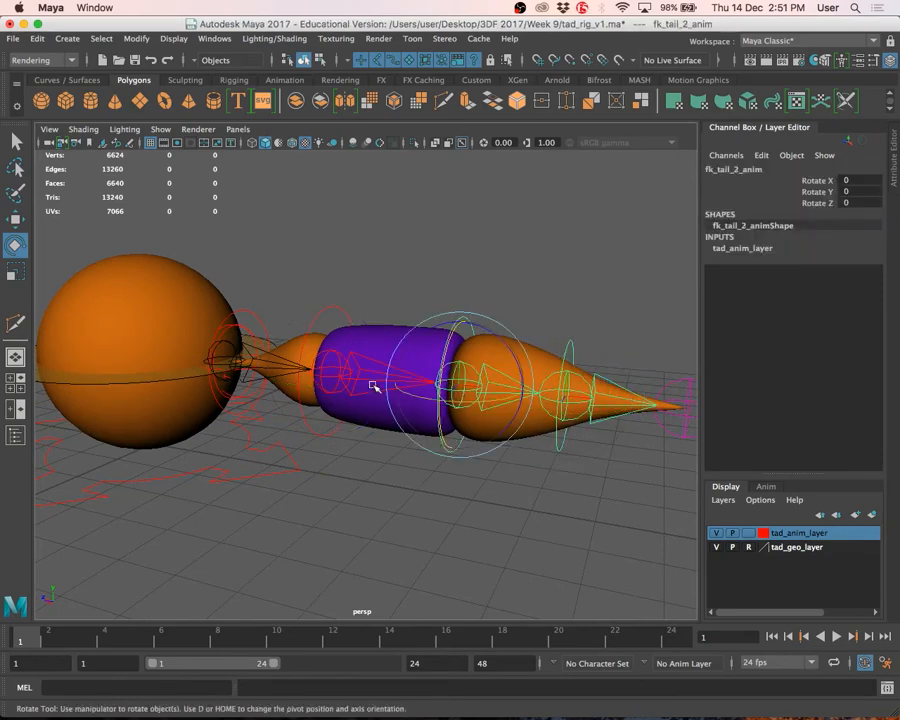
pyautogui.click(357, 383)
# Try rotating the first FK tail control about Z by about -24 degrees, and undo the rotation
pyautogui.keyDown('alt'); pyautogui.moveTo(385, 410); pyautogui.dragTo(416, 404); pyautogui.keyUp('alt')
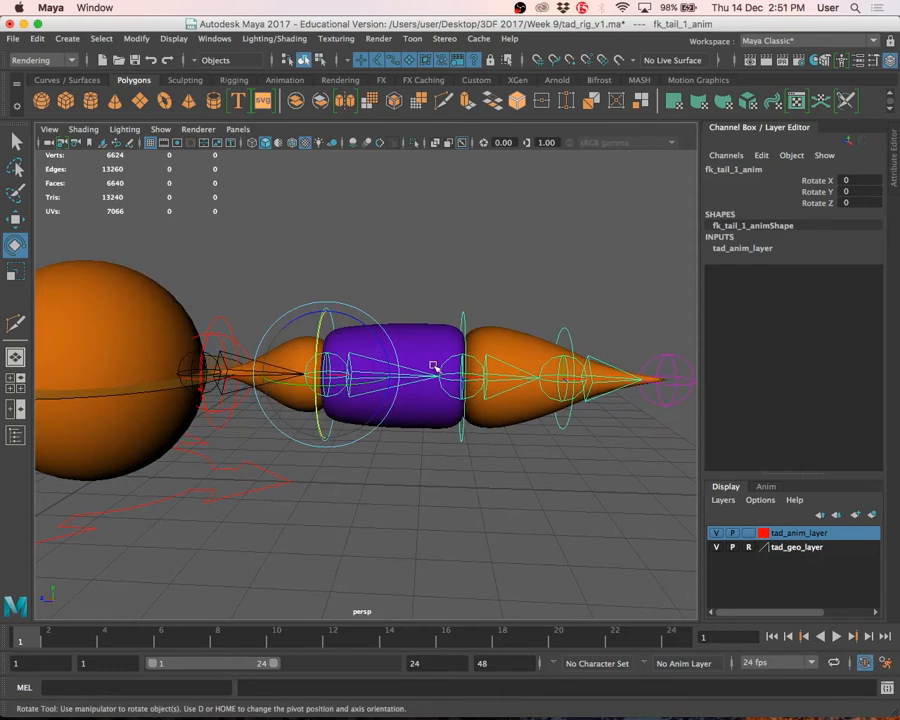
pyautogui.moveTo(368, 331); pyautogui.dragTo(408, 346)
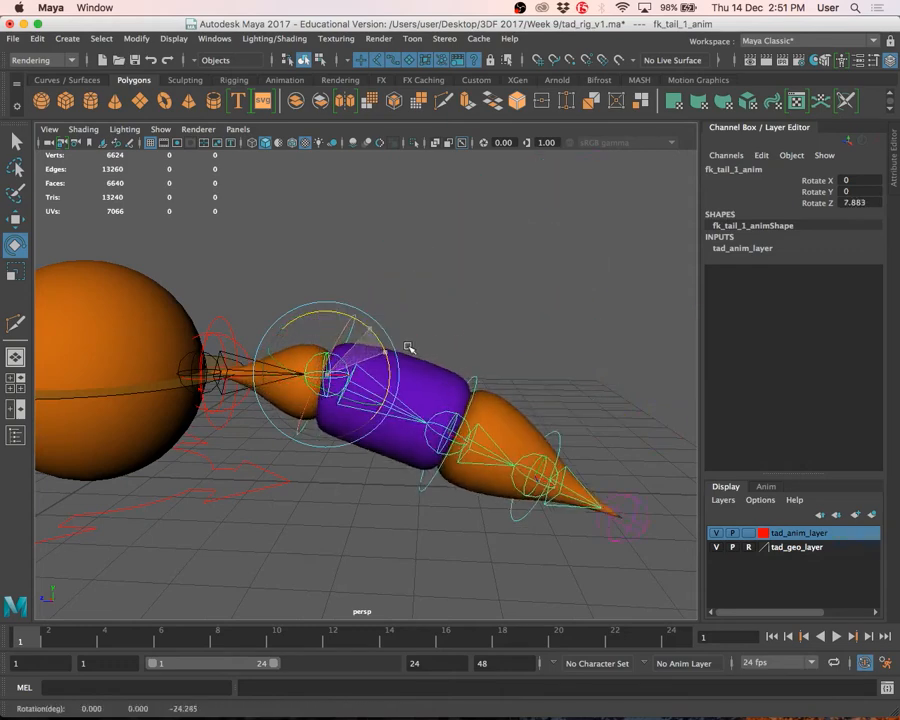
pyautogui.hotkey('ctrl', 'z')
pyautogui.click(335, 321)
pyautogui.click(322, 314)
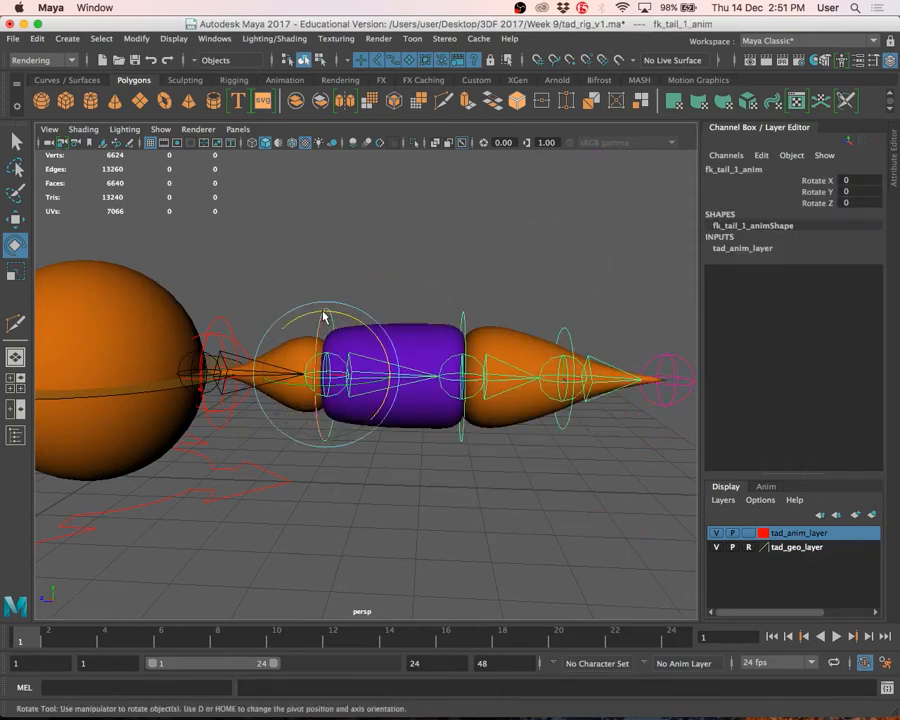
# Select the first FK tail control by its ring and by its joint up close to compare the node name, and deselect it
pyautogui.scroll(5, 340, 290)
pyautogui.keyDown('alt'); pyautogui.moveTo(348, 228); pyautogui.dragTo(362, 275, button='middle'); pyautogui.keyUp('alt')
pyautogui.click(361, 275)
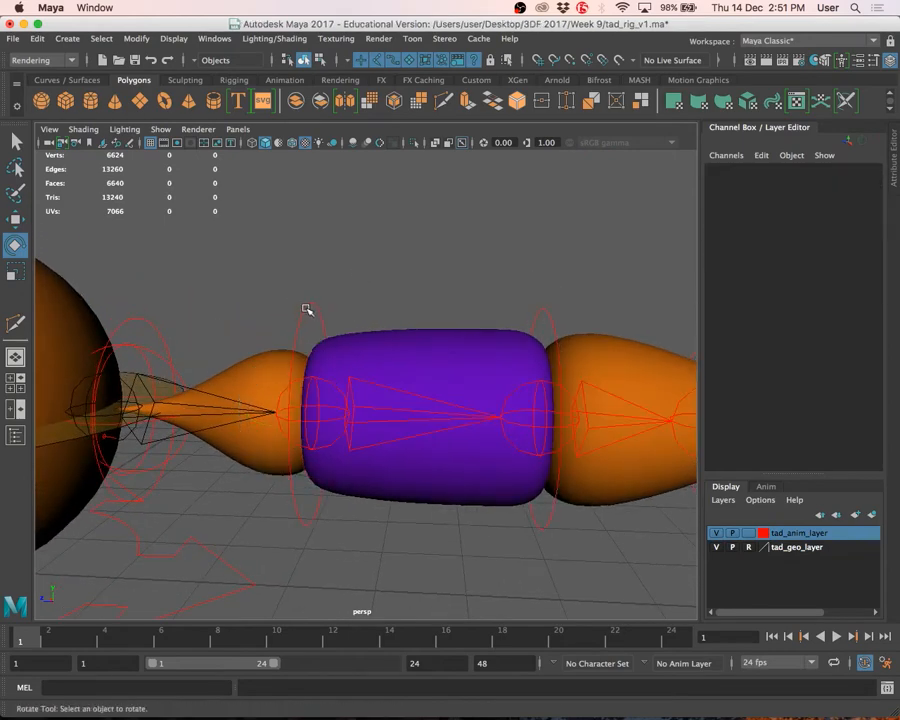
pyautogui.click(306, 309)
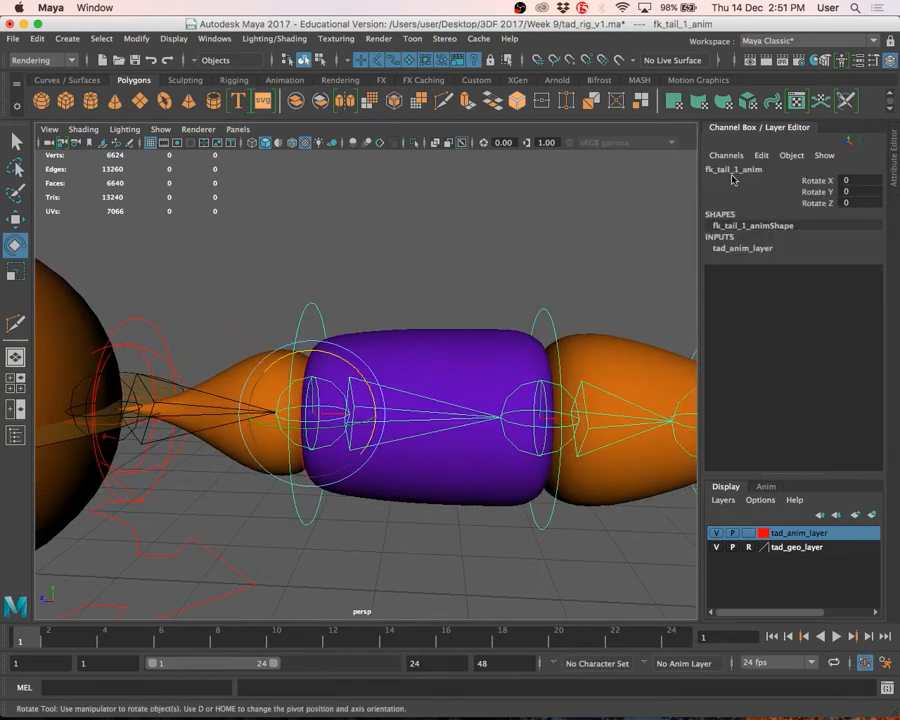
pyautogui.click(445, 343)
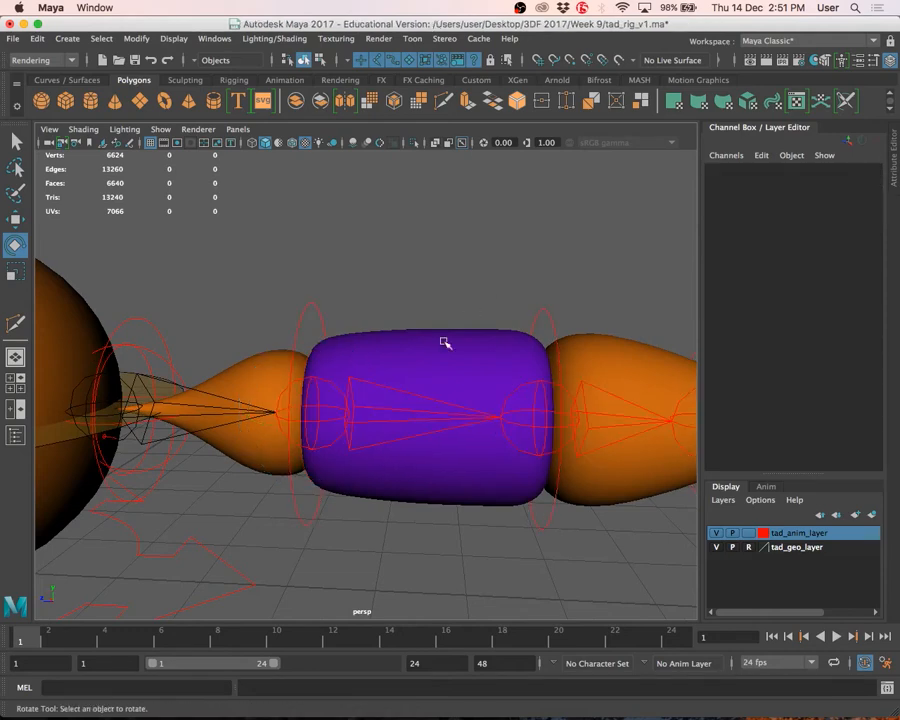
pyautogui.click(361, 406)
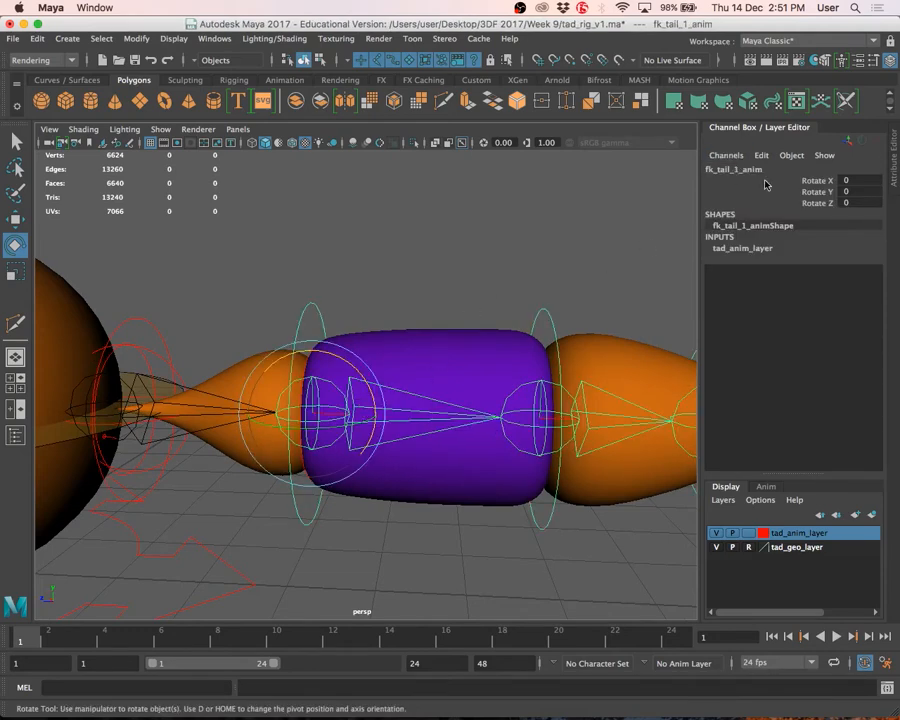
pyautogui.click(318, 287)
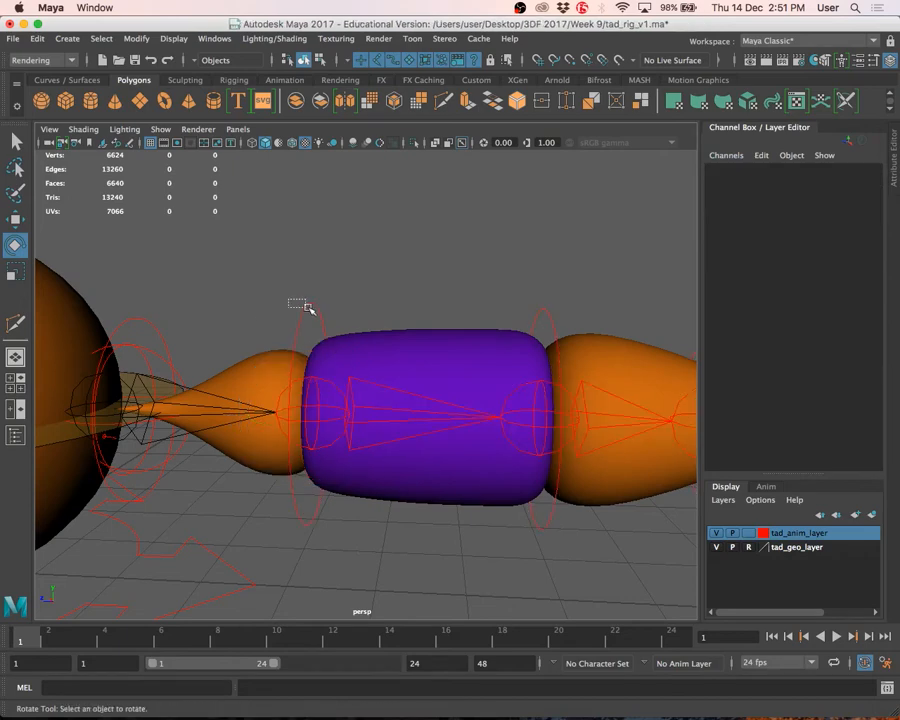
pyautogui.moveTo(309, 308); pyautogui.dragTo(347, 330)
pyautogui.click(377, 289)
# Cycle through the three FK tail controls along the whole tail by picking their joints, and clear the selection
pyautogui.scroll(-5, 402, 408)
pyautogui.click(400, 403)
pyautogui.scroll(-3, 505, 411)
pyautogui.click(478, 403)
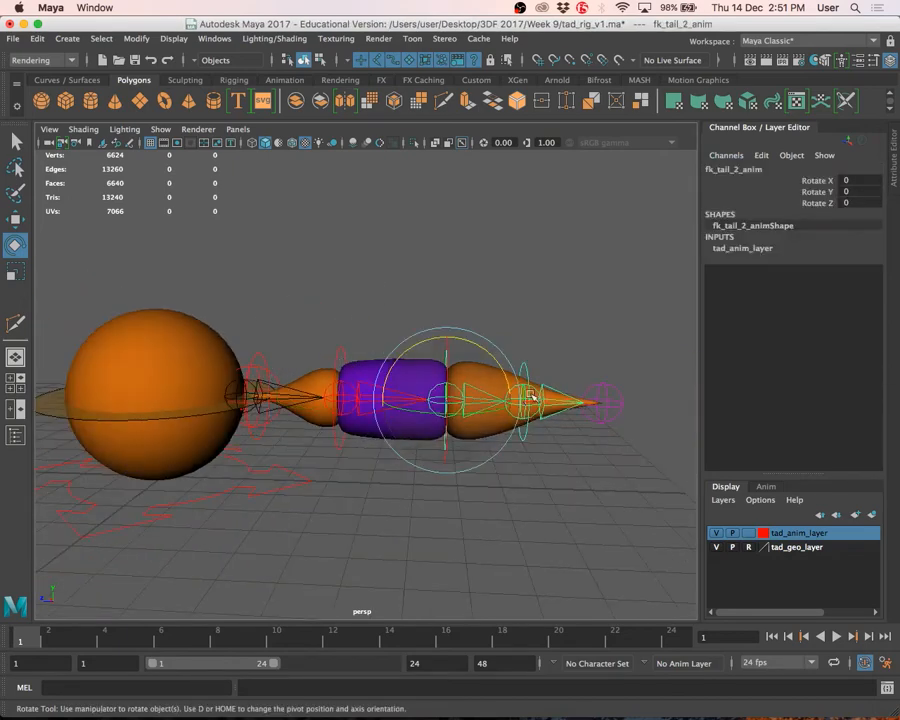
pyautogui.click(524, 399)
pyautogui.click(386, 400)
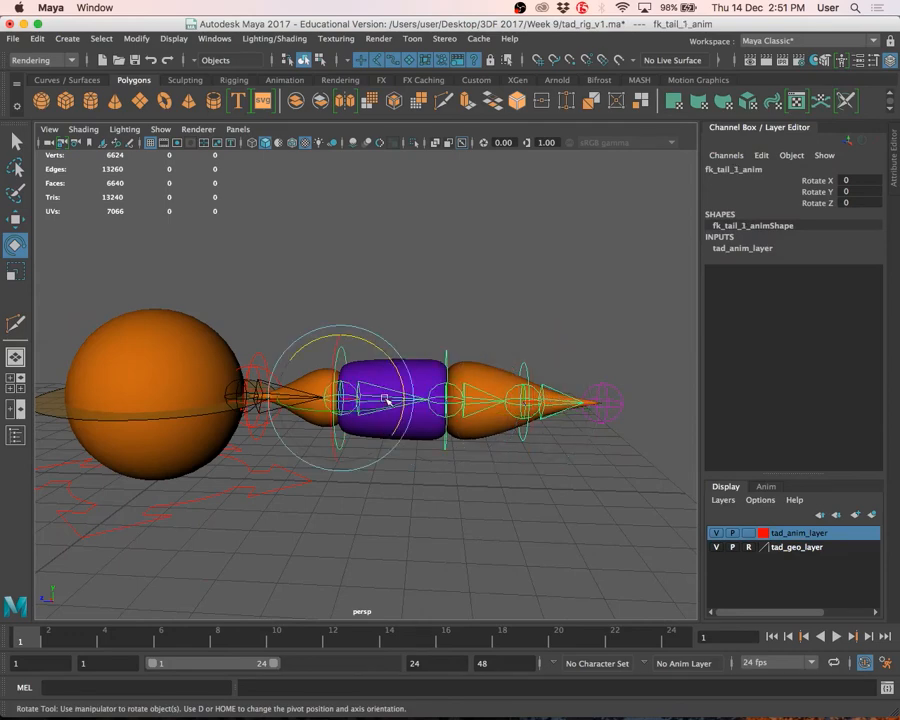
pyautogui.click(497, 405)
pyautogui.click(553, 412)
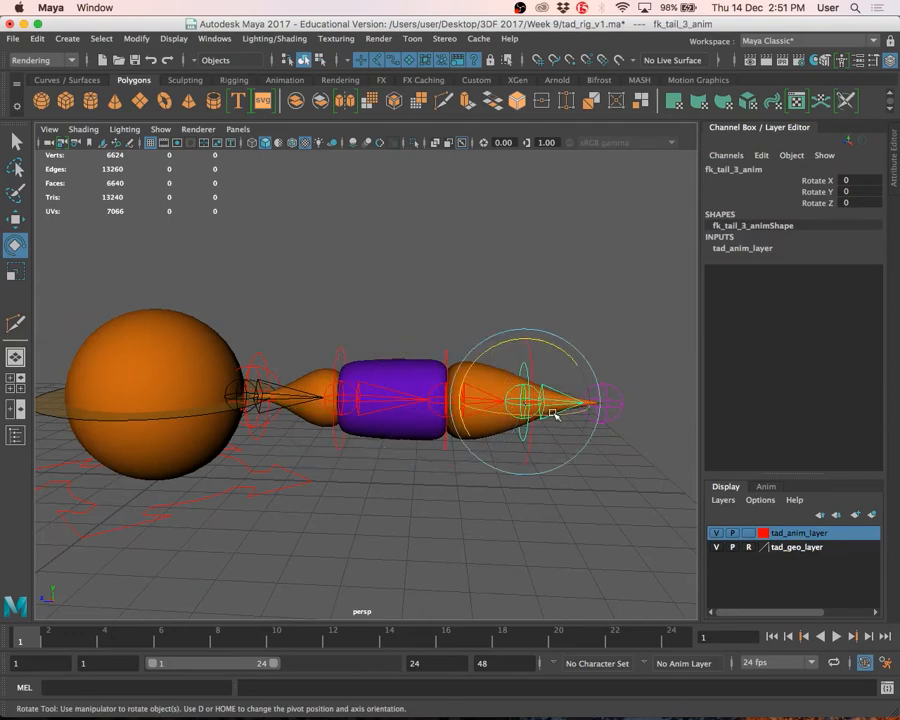
pyautogui.click(363, 489)
# Select the tail base control where the tail meets the ball and the larger tail ring around it to examine their channels
pyautogui.scroll(5, 369, 474)
pyautogui.keyDown('alt'); pyautogui.moveTo(320, 459); pyautogui.dragTo(442, 434, button='middle'); pyautogui.keyUp('alt')
pyautogui.keyDown('alt'); pyautogui.moveTo(440, 435); pyautogui.dragTo(377, 458); pyautogui.keyUp('alt')
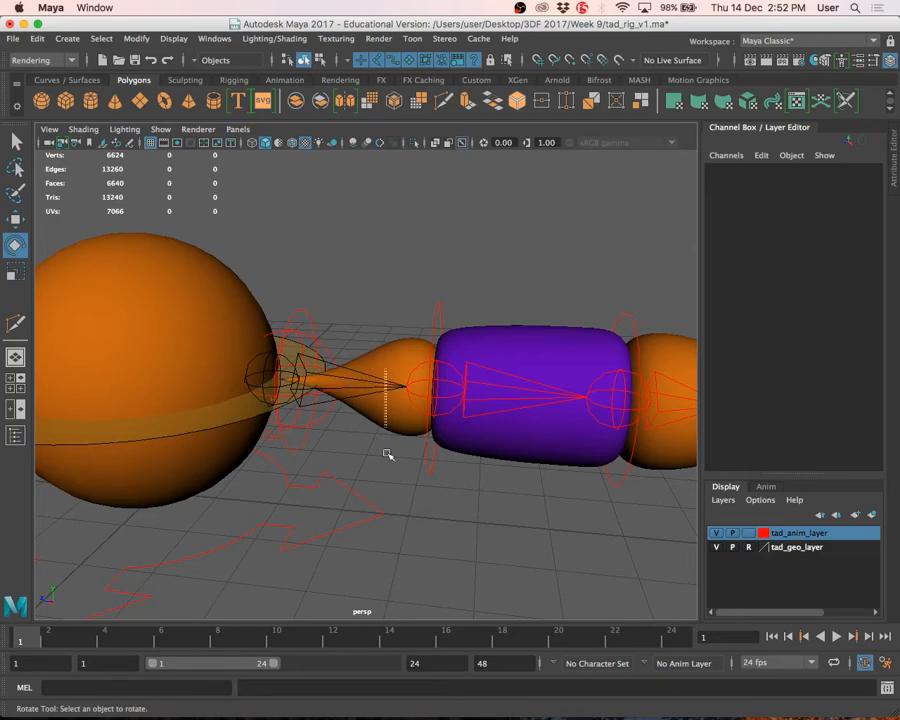
pyautogui.keyDown('alt'); pyautogui.moveTo(379, 465); pyautogui.dragTo(397, 455); pyautogui.keyUp('alt')
pyautogui.scroll(-3, 407, 452)
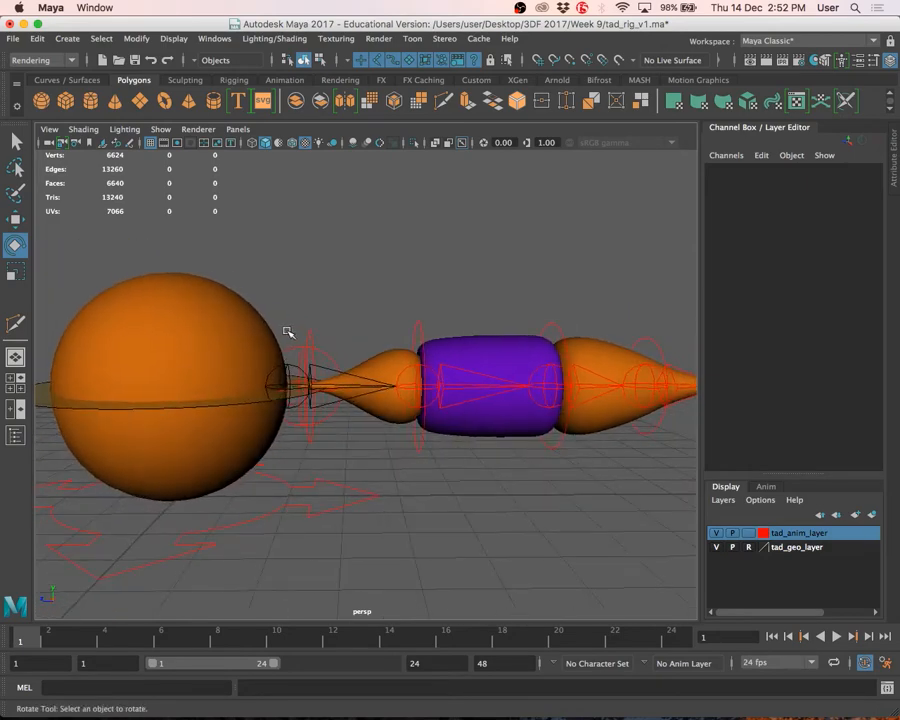
pyautogui.keyDown('alt'); pyautogui.moveTo(317, 340); pyautogui.dragTo(263, 364); pyautogui.keyUp('alt')
pyautogui.keyDown('alt'); pyautogui.moveTo(263, 364); pyautogui.dragTo(550, 436, button='right'); pyautogui.keyUp('alt')
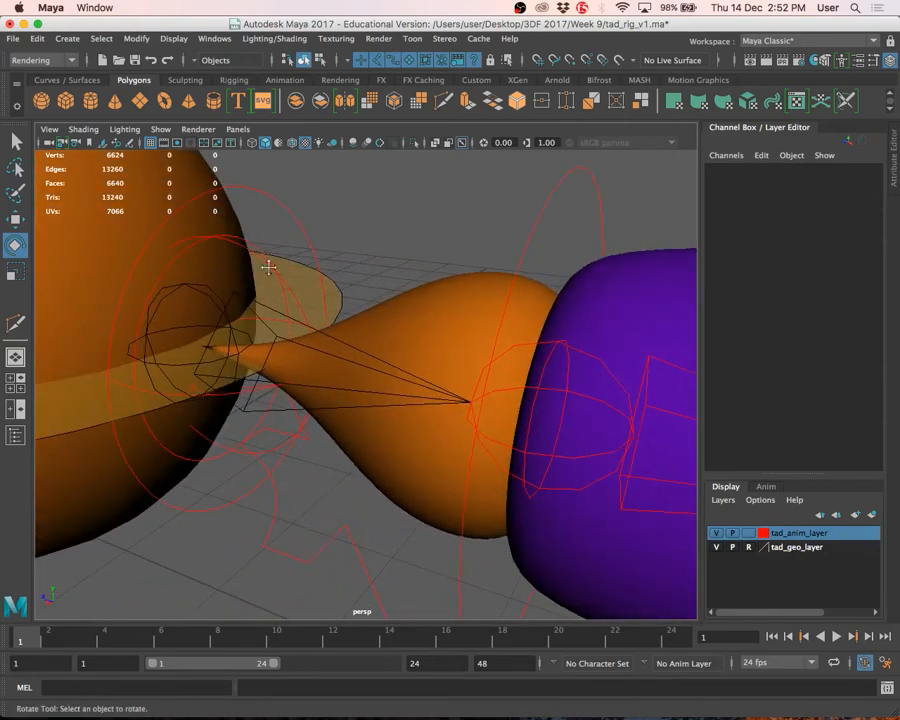
pyautogui.keyDown('alt'); pyautogui.moveTo(267, 265); pyautogui.dragTo(326, 352, button='middle'); pyautogui.keyUp('alt')
pyautogui.moveTo(338, 352)
pyautogui.keyDown('alt'); pyautogui.mouseDown()
pyautogui.moveTo(332, 356)
pyautogui.moveTo(343, 351)
pyautogui.mouseUp(); pyautogui.keyUp('alt')
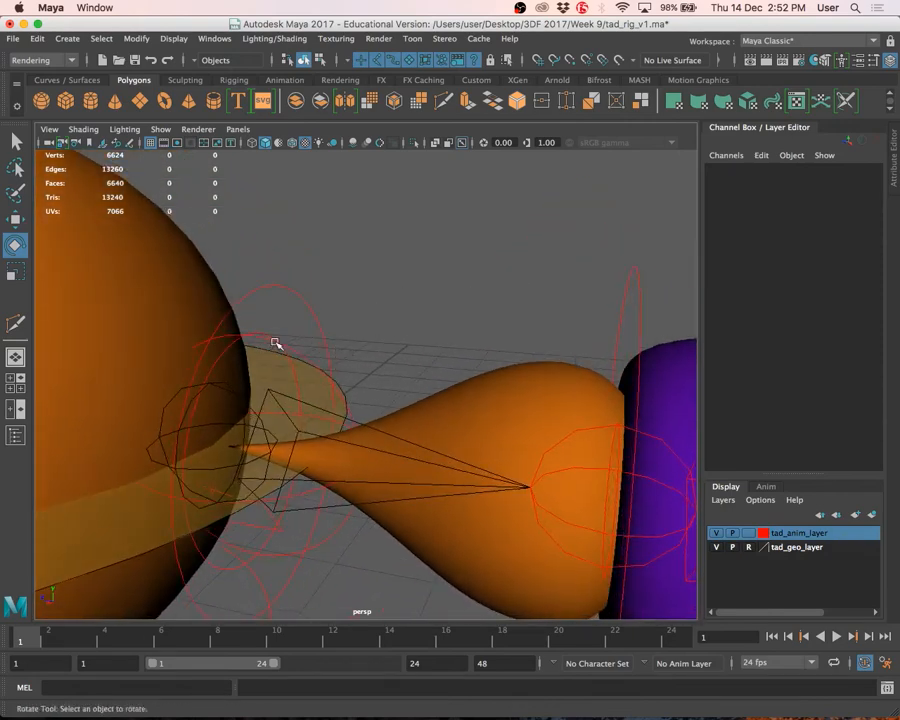
pyautogui.click(276, 288)
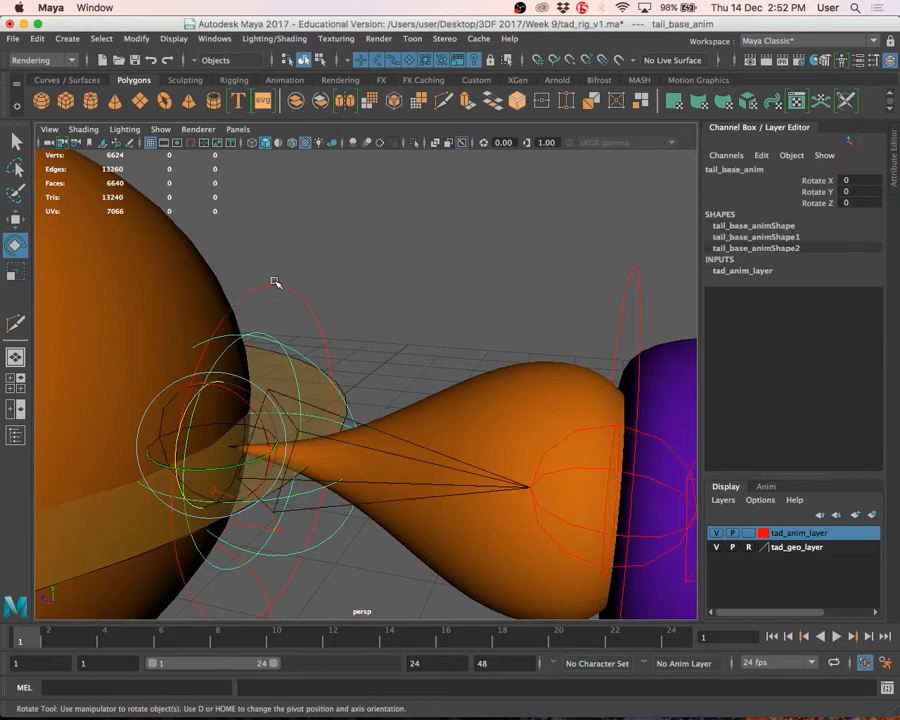
pyautogui.click(270, 336)
pyautogui.click(270, 341)
pyautogui.press('Up')
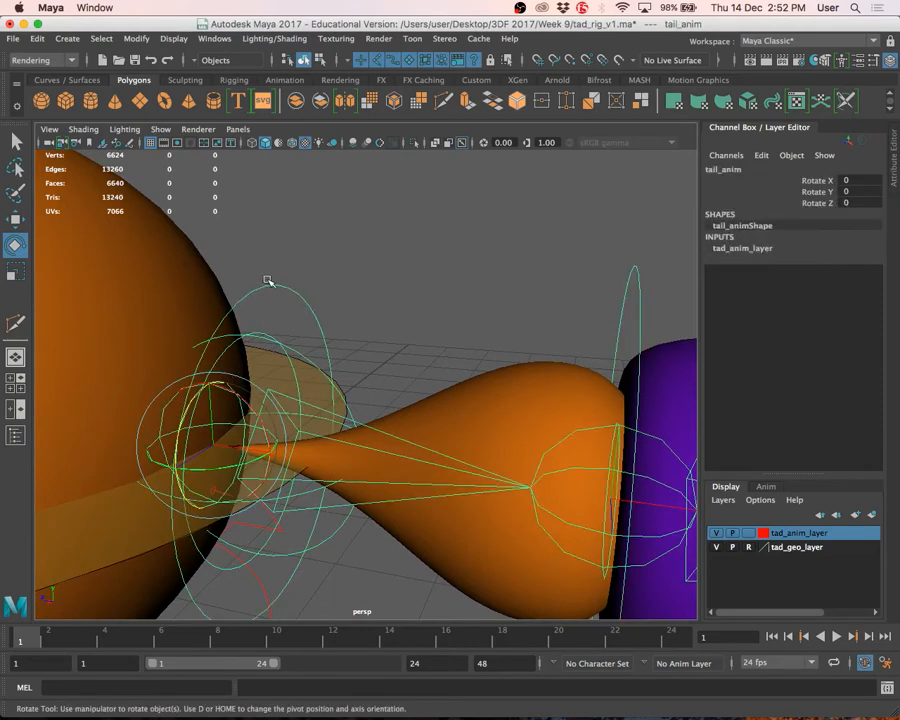
# Reselect the large tail ring control near the ball and activate the Select tool
pyautogui.scroll(-8, 301, 295)
pyautogui.click(336, 344)
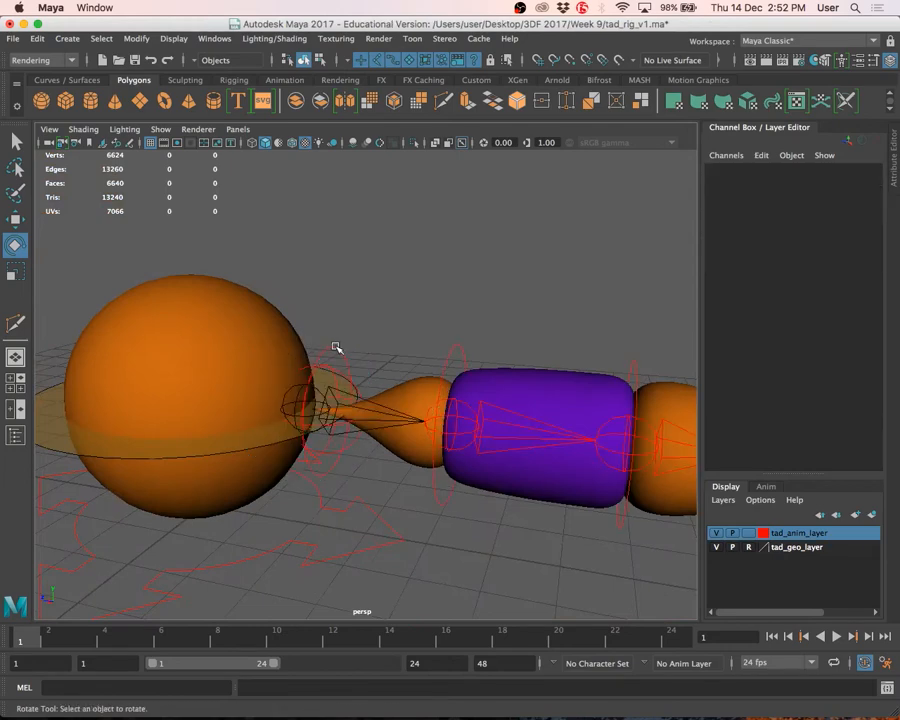
pyautogui.click(336, 348)
pyautogui.press('q')
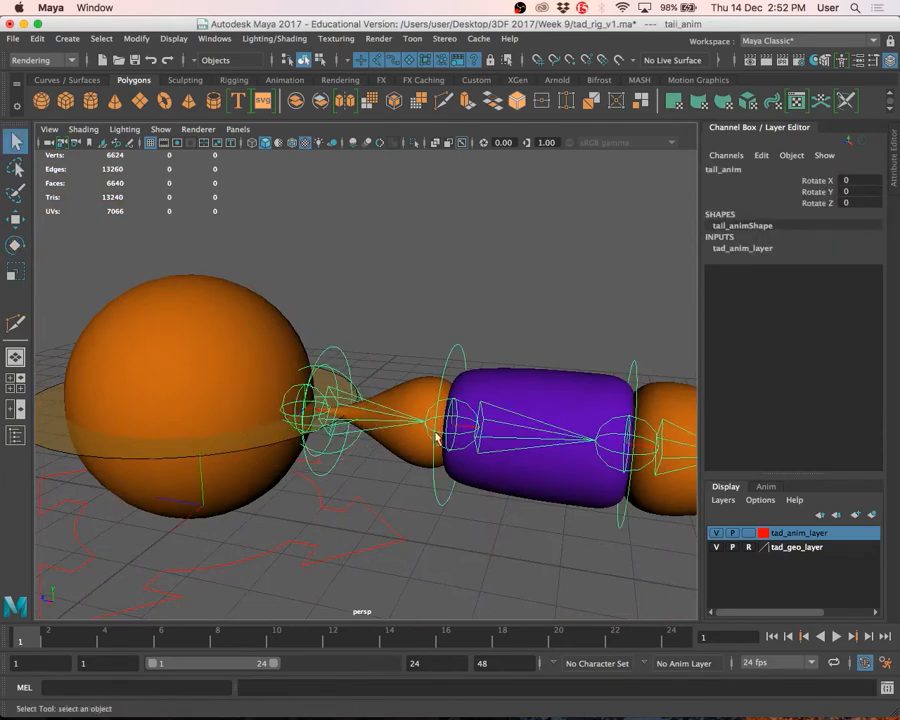
# Rotate the whole tail freely with the large tail ring control near the ball, undo the rotation and clear the selection
pyautogui.keyDown('alt'); pyautogui.moveTo(333, 304); pyautogui.dragTo(368, 303); pyautogui.keyUp('alt')
pyautogui.scroll(-5, 367, 303)
pyautogui.keyDown('alt'); pyautogui.moveTo(382, 300); pyautogui.dragTo(320, 279, button='middle'); pyautogui.keyUp('alt')
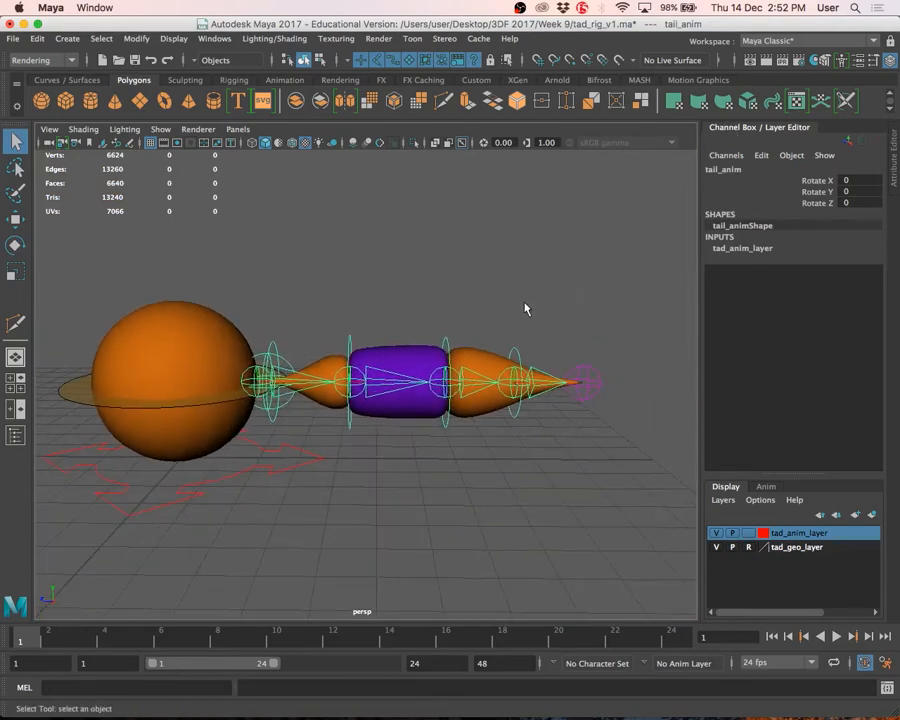
pyautogui.press('e')
pyautogui.moveTo(276, 363); pyautogui.dragTo(339, 349)
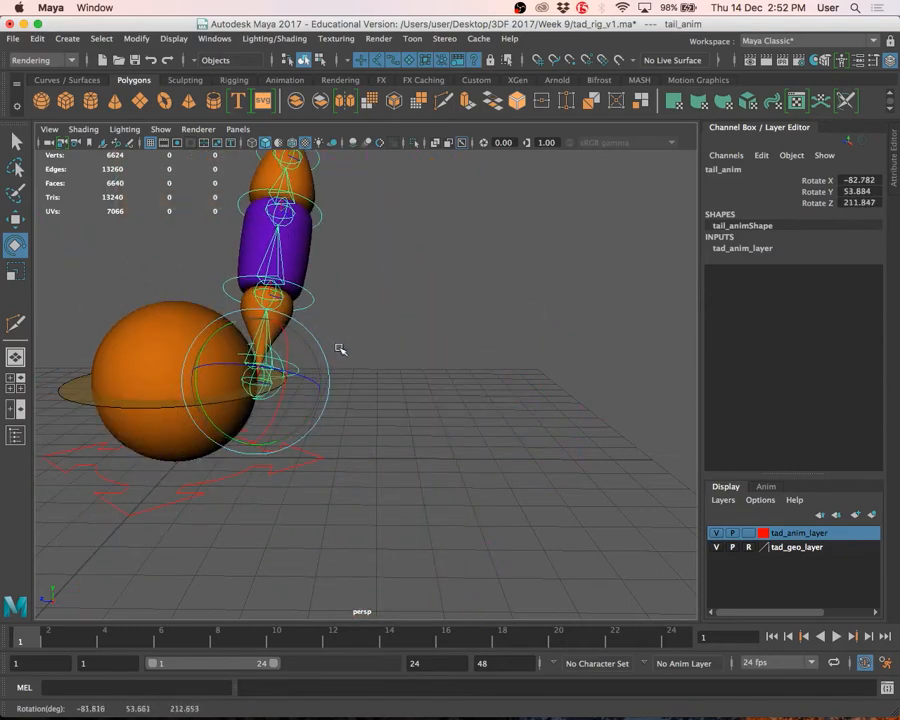
pyautogui.press('z')
pyautogui.click(345, 300)
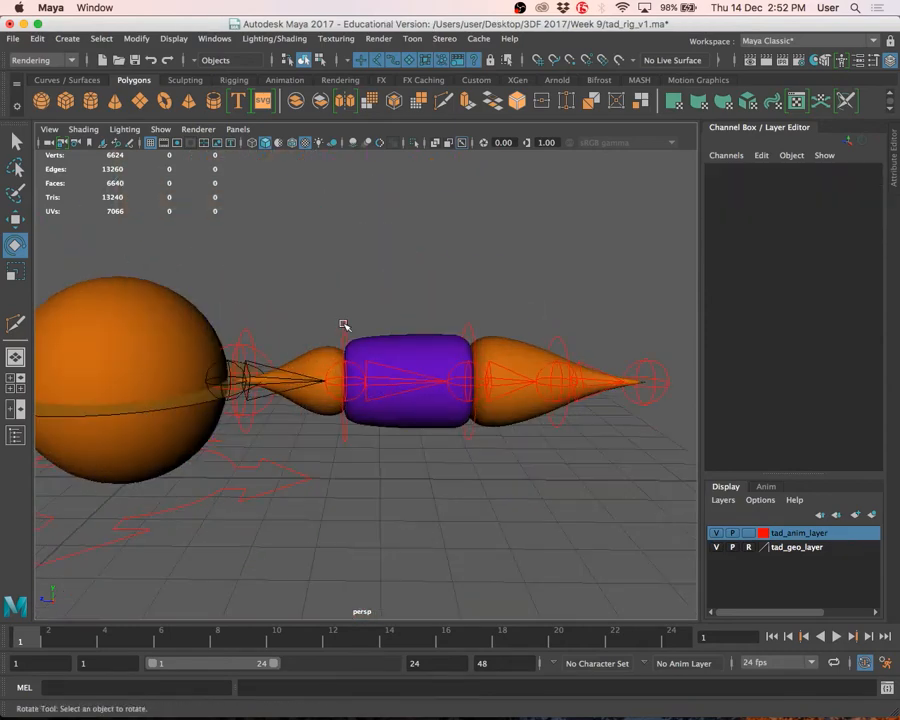
# Select the first FK tail control, rotate it freely to test the bend, and undo the rotation
pyautogui.press('q')
pyautogui.click(344, 325)
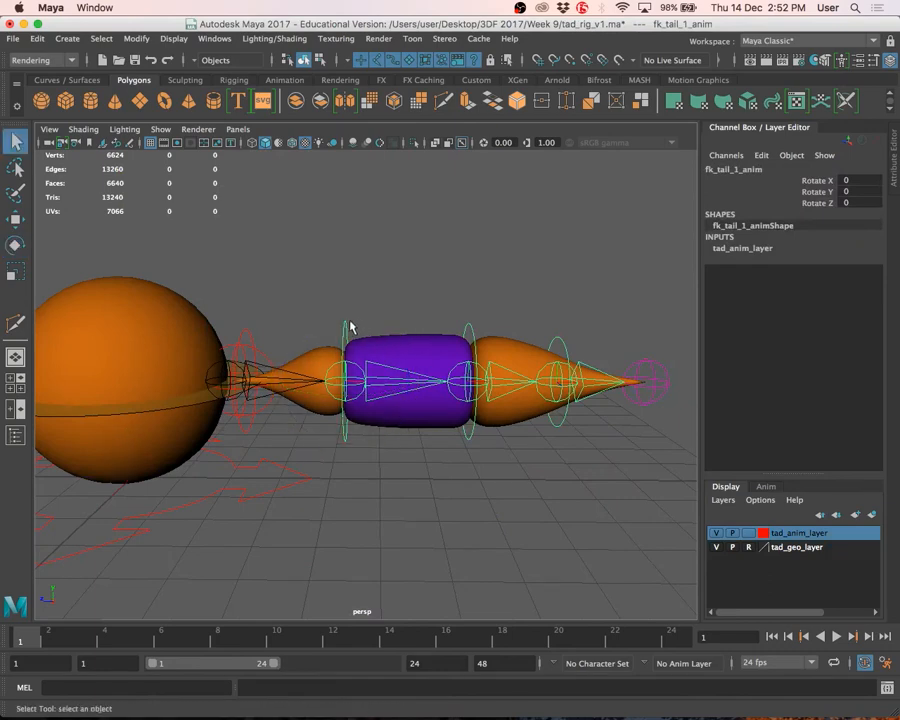
pyautogui.press('e')
pyautogui.moveTo(354, 326); pyautogui.dragTo(452, 325)
pyautogui.hotkey('ctrl', 'z')
# Test-rotate the second and third FK tail controls, undoing each rotation, and clear the selection
pyautogui.click(468, 325)
pyautogui.hotkey('ctrl', 'z')
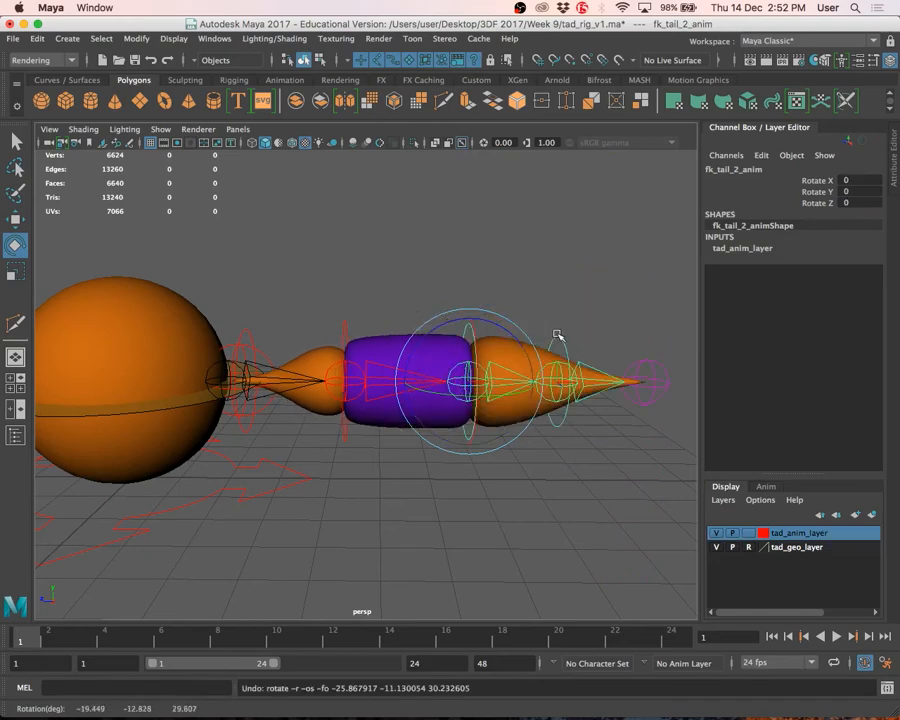
pyautogui.click(595, 357)
pyautogui.moveTo(599, 358); pyautogui.dragTo(534, 335)
pyautogui.hotkey('ctrl', 'z')
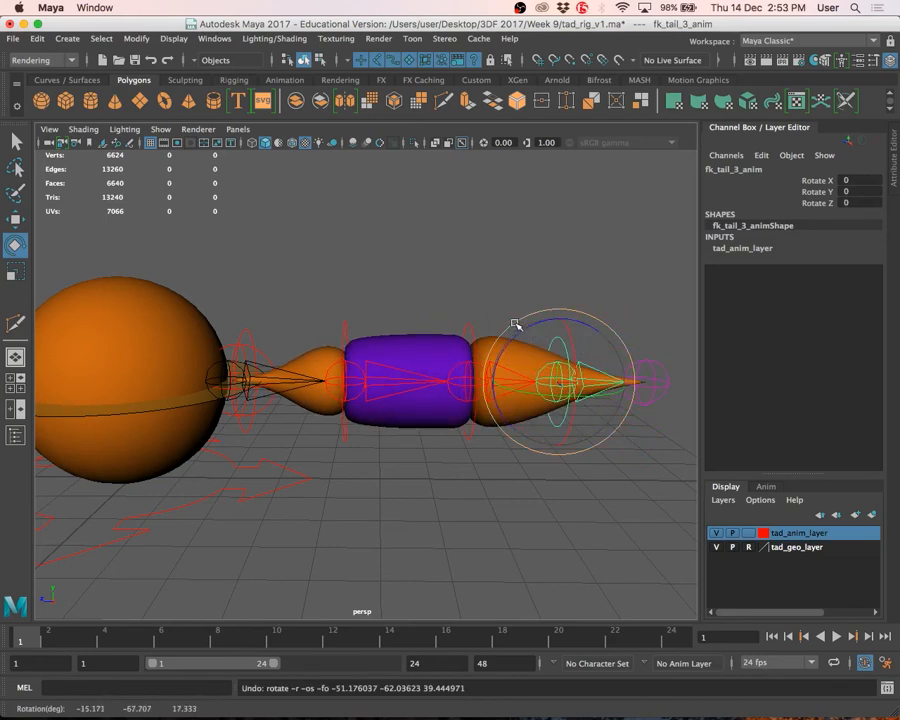
pyautogui.click(427, 282)
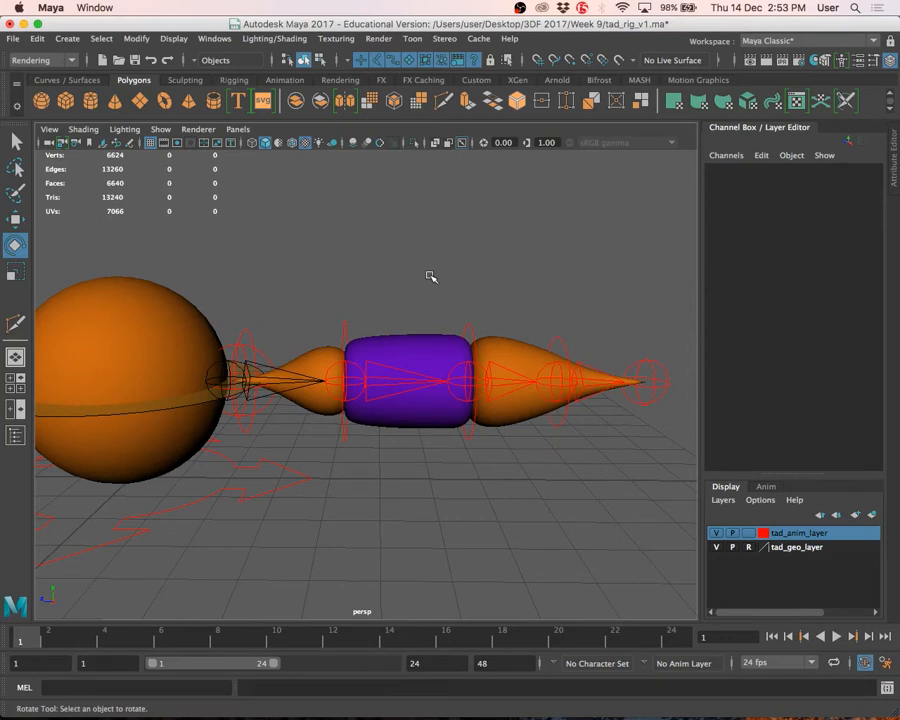
# Reselect the first FK tail control, rotate it freely twice, and undo the rotations
pyautogui.click(343, 333)
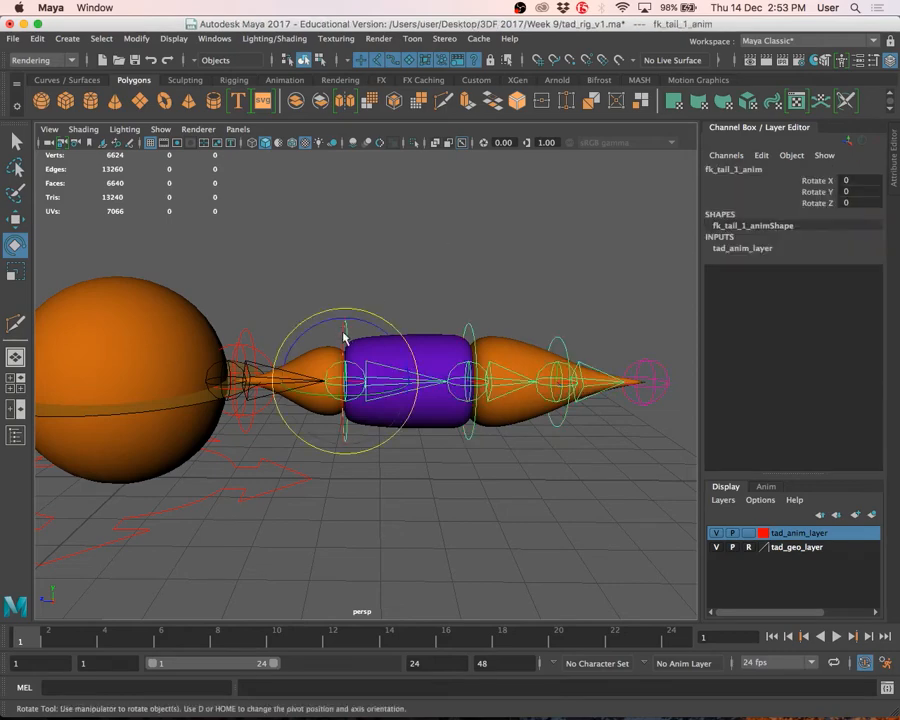
pyautogui.moveTo(388, 327); pyautogui.dragTo(308, 306)
pyautogui.hotkey('ctrl', 'z')
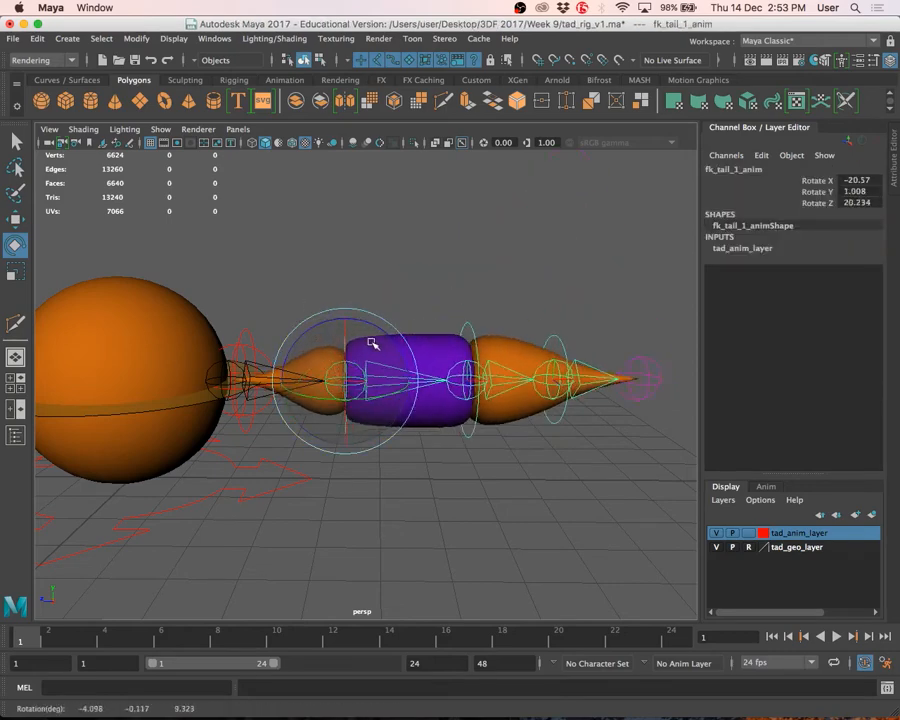
pyautogui.moveTo(372, 342); pyautogui.dragTo(256, 334)
pyautogui.hotkey('ctrl', 'z')
# Select the large tail ring and the tail base control beside the ball to examine their channels
pyautogui.click(281, 330)
pyautogui.click(264, 323)
pyautogui.scroll(4, 286, 327)
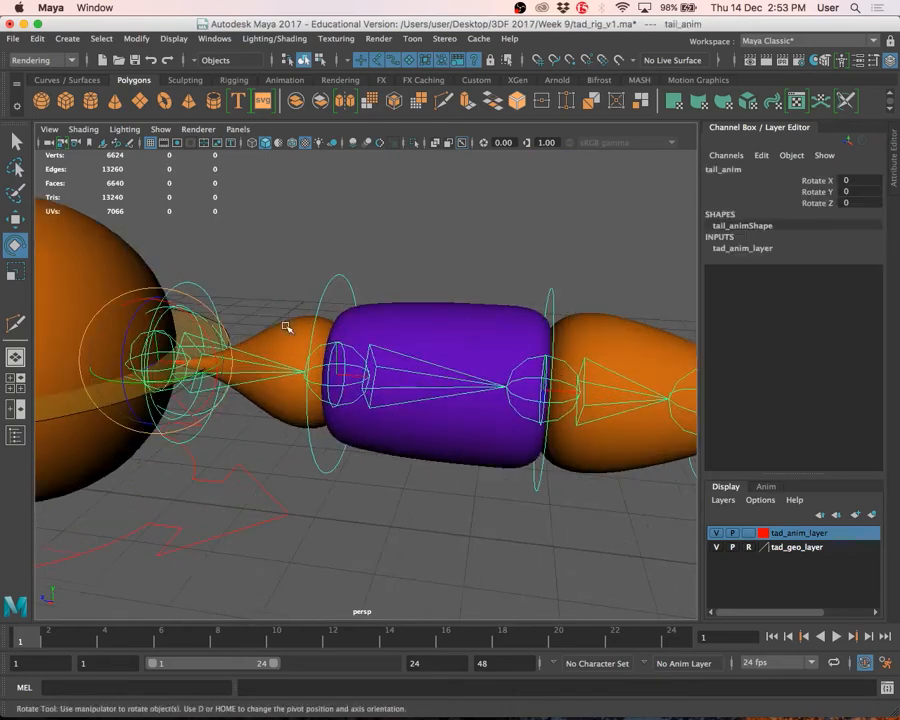
pyautogui.click(269, 261)
pyautogui.moveTo(269, 261)
pyautogui.keyDown('alt'); pyautogui.mouseDown(button='right')
pyautogui.moveTo(318, 307)
pyautogui.moveTo(416, 348)
pyautogui.mouseUp(button='right'); pyautogui.keyUp('alt')
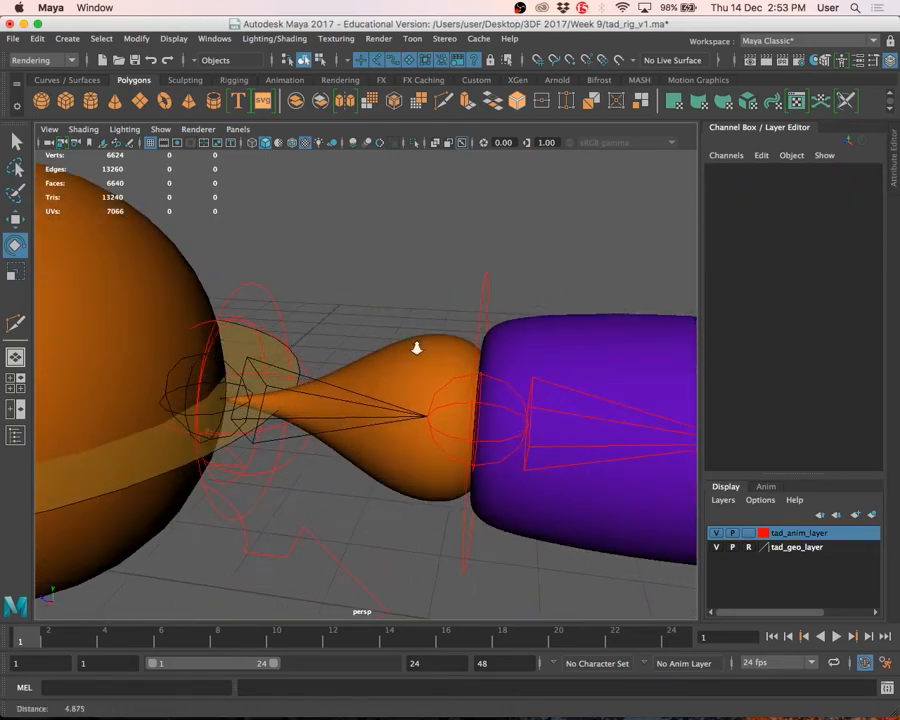
pyautogui.click(237, 321)
pyautogui.keyDown('alt'); pyautogui.moveTo(346, 315); pyautogui.dragTo(261, 332); pyautogui.keyUp('alt')
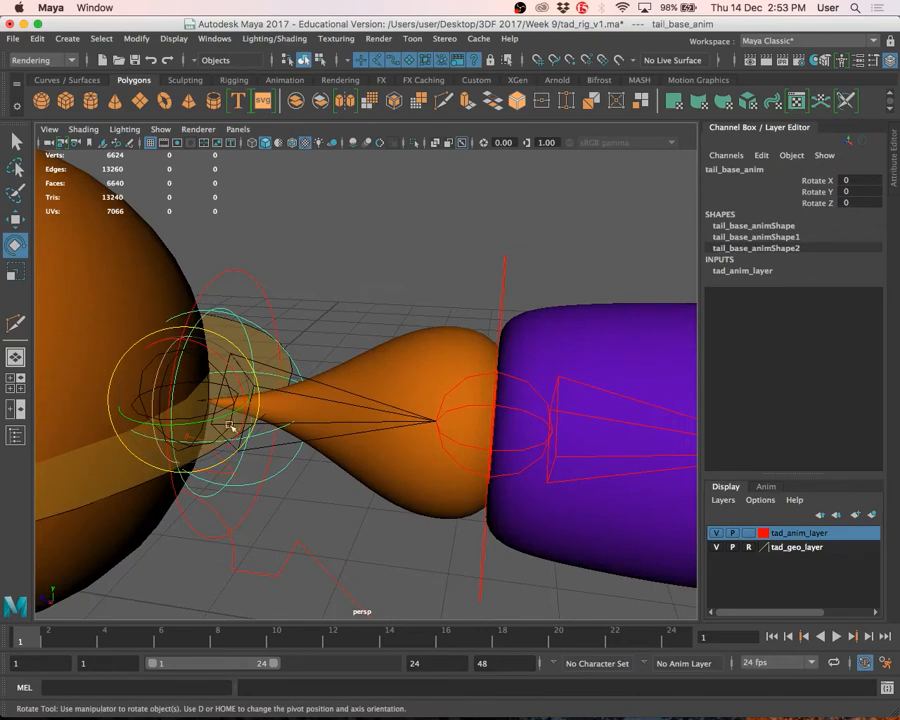
# Rotate the tail base control around X to about 96 and about 140 degrees, and undo both rotations
pyautogui.scroll(-10, 264, 380)
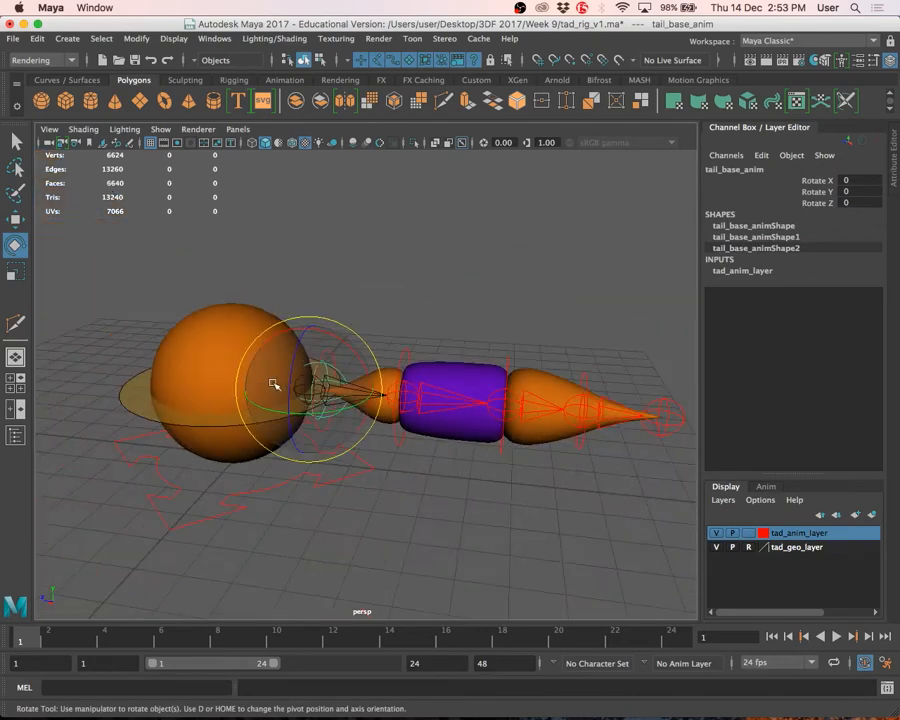
pyautogui.keyDown('alt'); pyautogui.moveTo(282, 388); pyautogui.dragTo(151, 334); pyautogui.keyUp('alt')
pyautogui.press('z')
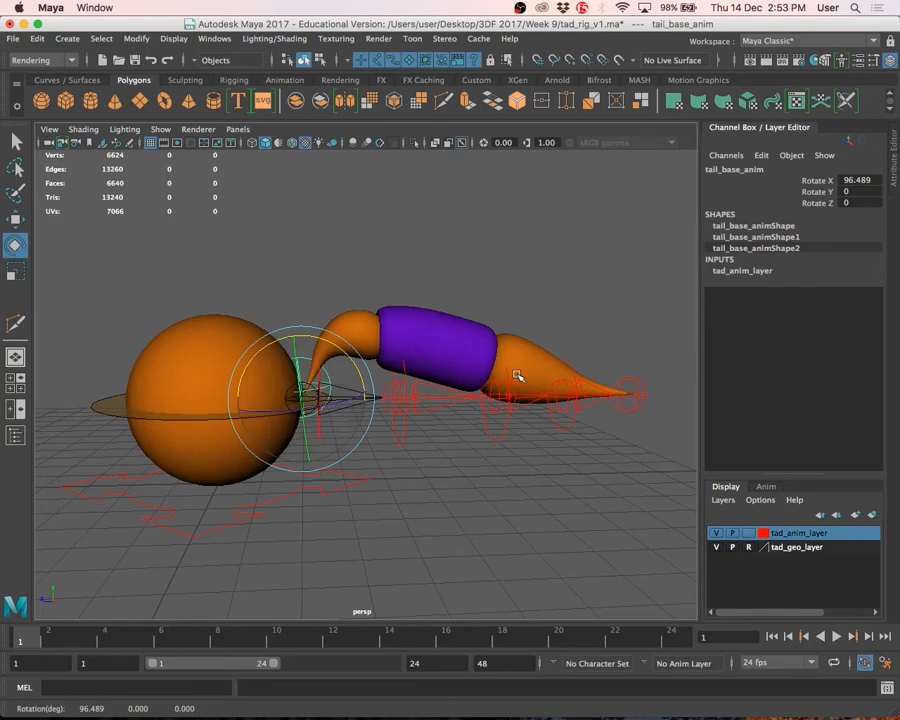
pyautogui.moveTo(324, 341); pyautogui.dragTo(267, 318)
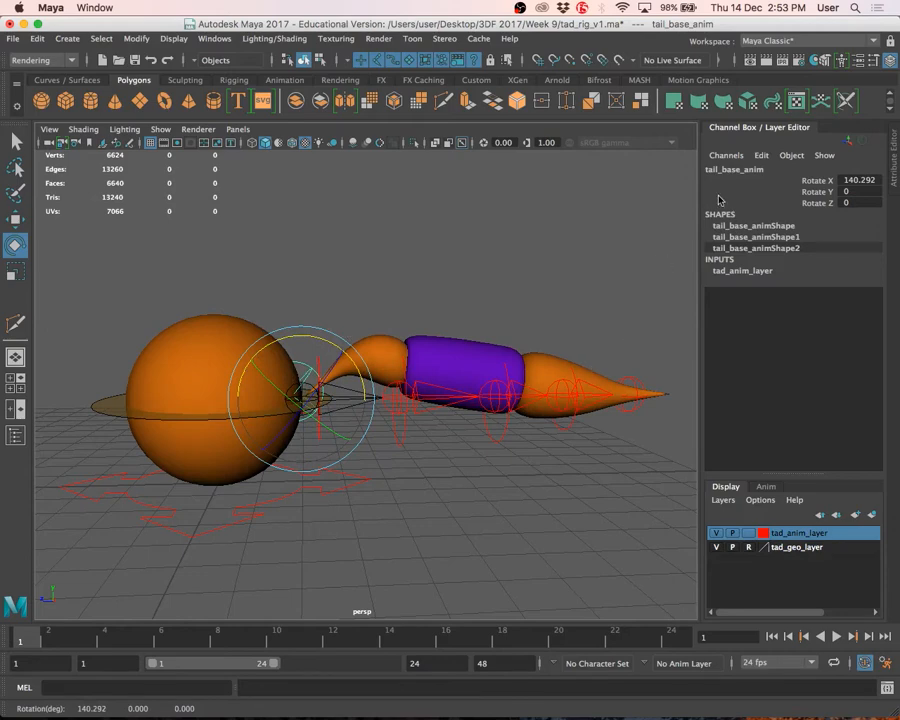
pyautogui.hotkey('ctrl', 'z')
pyautogui.hotkey('ctrl', 'z')
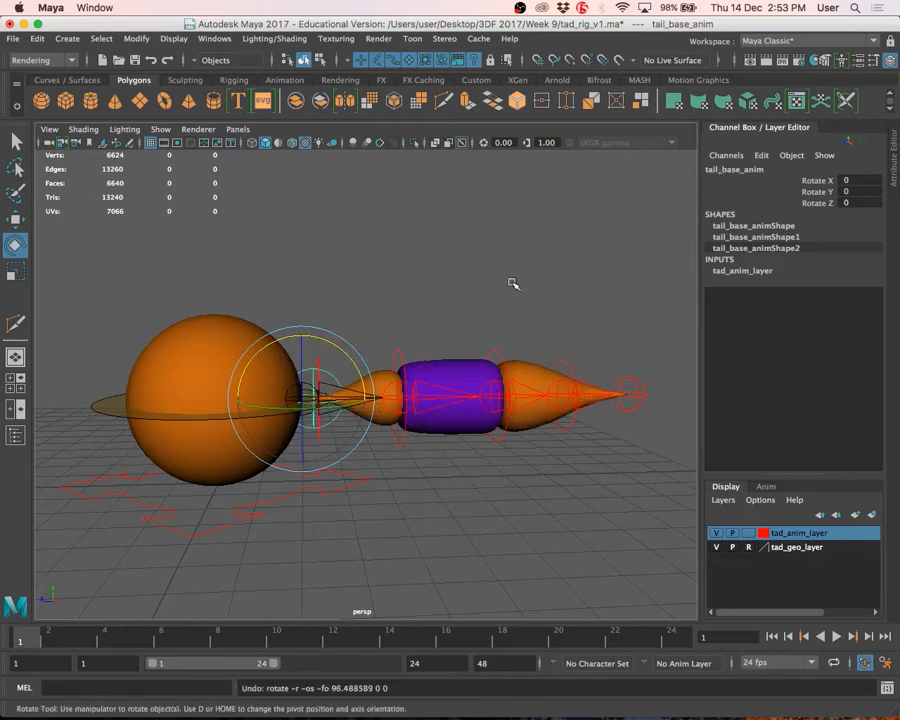
# Select the tail end control at the tip, rotate it, and undo the rotation
pyautogui.keyDown('alt'); pyautogui.moveTo(579, 366); pyautogui.dragTo(486, 370, button='middle'); pyautogui.keyUp('alt')
pyautogui.keyDown('alt'); pyautogui.moveTo(486, 370); pyautogui.dragTo(428, 394, button='right'); pyautogui.keyUp('alt')
pyautogui.click(577, 387)
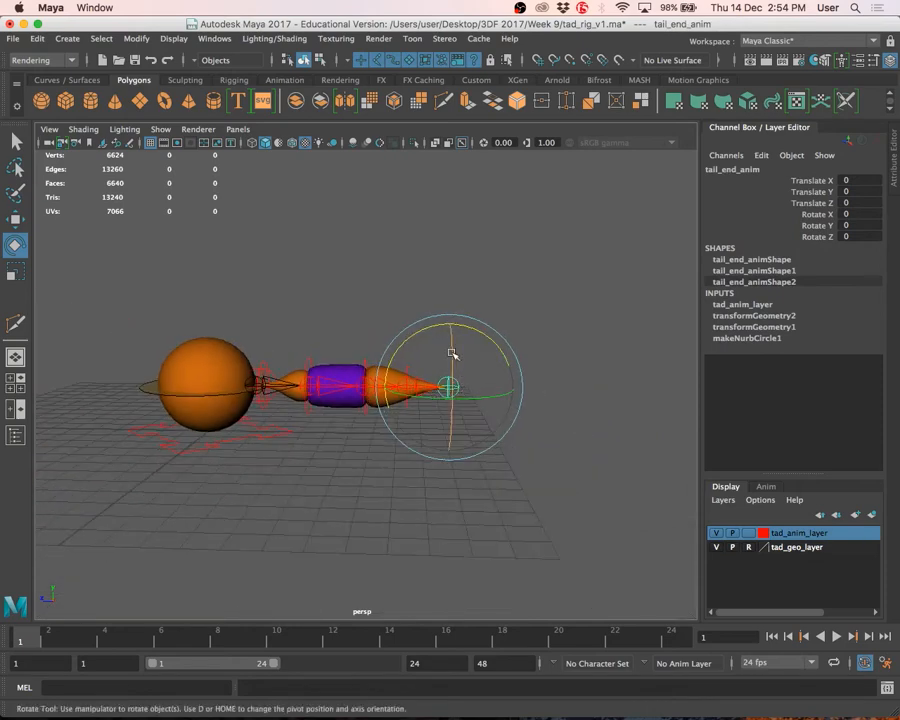
pyautogui.hotkey('ctrl', 'z')
pyautogui.click(453, 390)
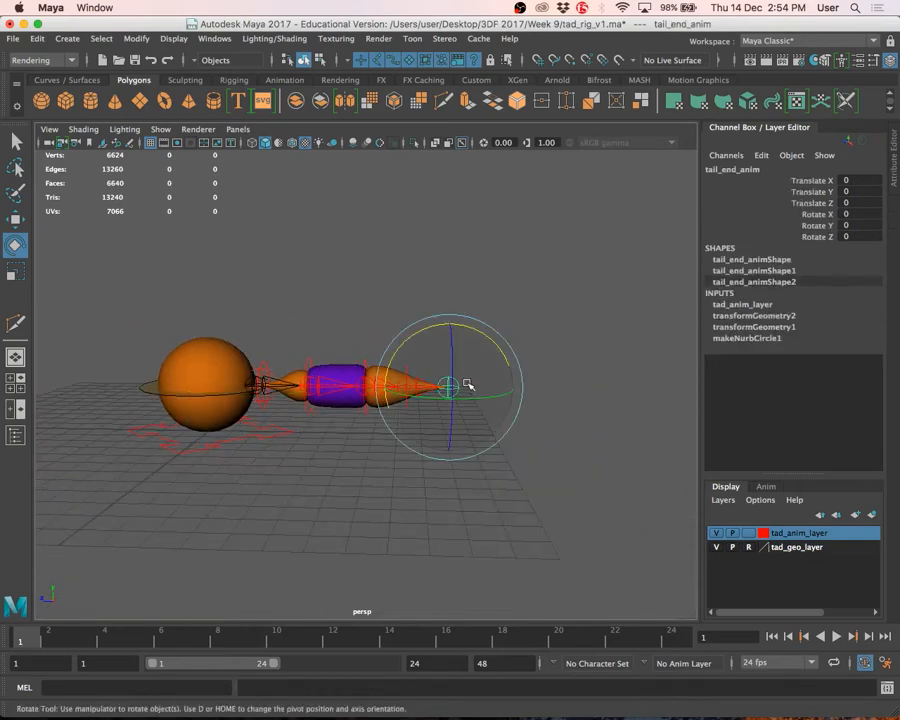
pyautogui.moveTo(476, 335); pyautogui.dragTo(496, 420)
pyautogui.hotkey('ctrl', 'z')
# Move the tail end control up toward the ball and far down below the tail, and undo both moves
pyautogui.press('w')
pyautogui.scroll(3, 452, 406)
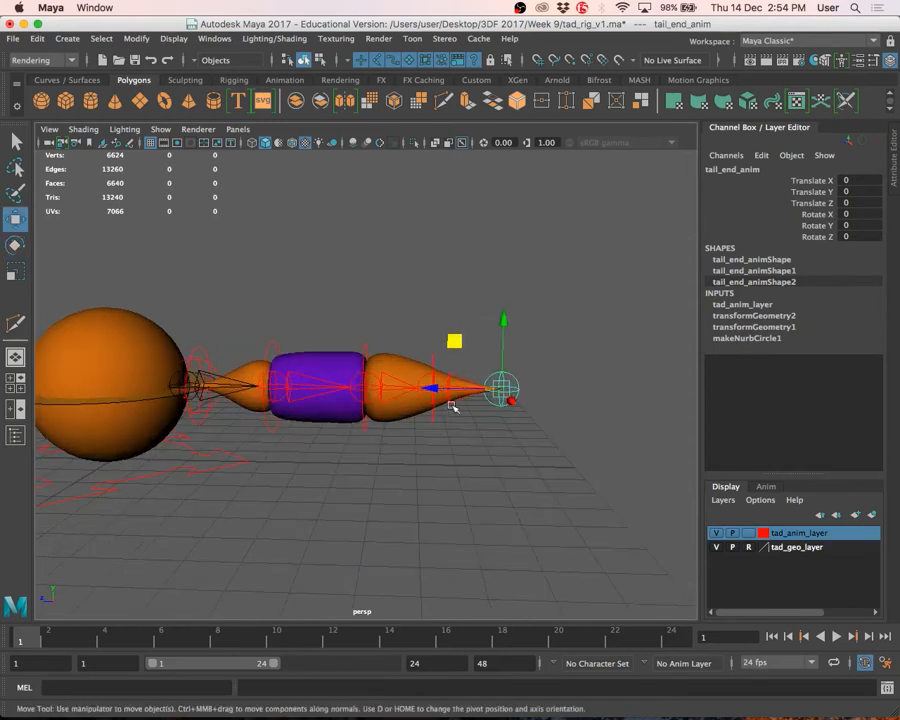
pyautogui.moveTo(458, 347); pyautogui.dragTo(239, 266)
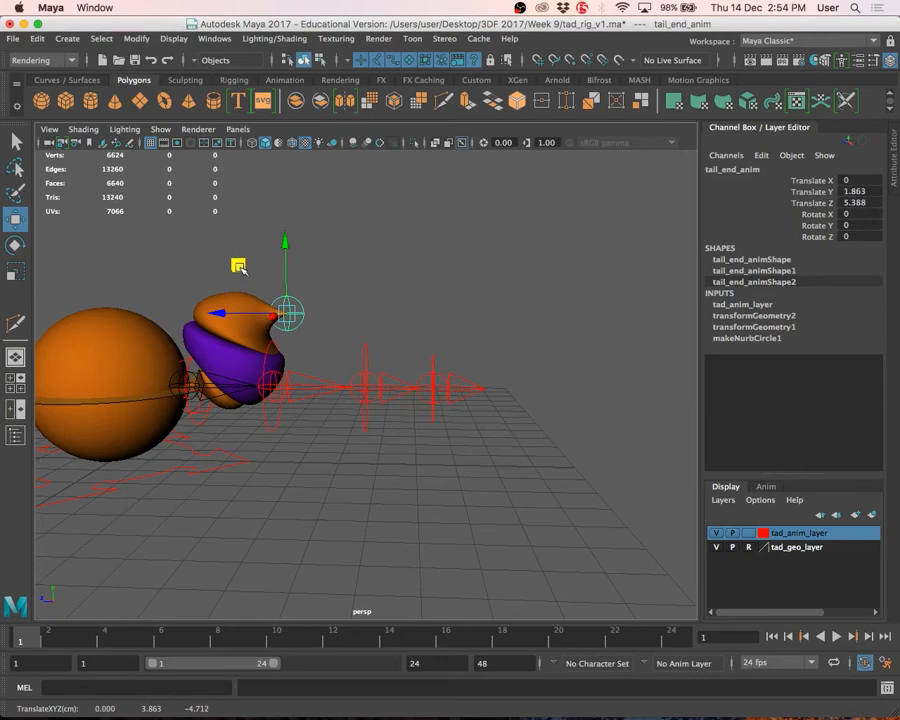
pyautogui.moveTo(240, 268); pyautogui.dragTo(502, 549)
pyautogui.hotkey('ctrl', 'z')
pyautogui.hotkey('ctrl', 'z')
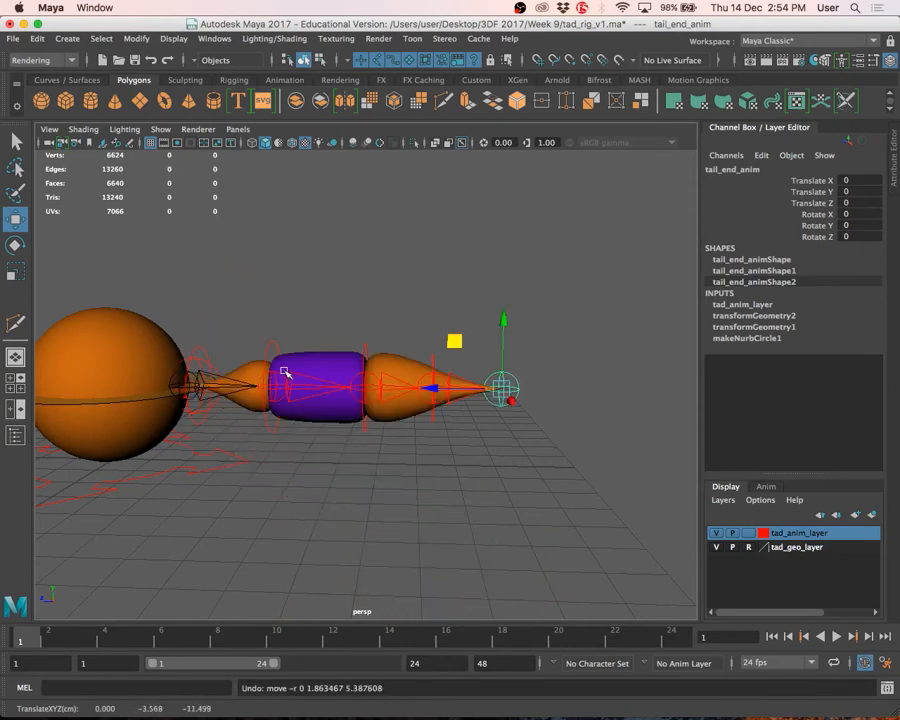
# Rotate the first FK tail control about 54 degrees around Z, undo it, and clear the selection
pyautogui.click(274, 342)
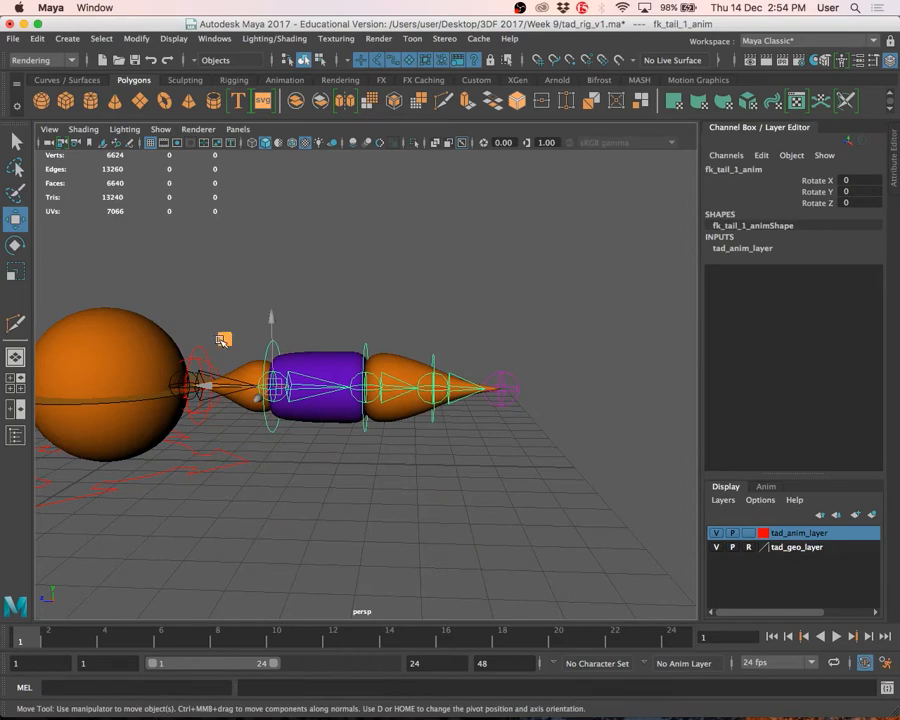
pyautogui.press('e')
pyautogui.moveTo(293, 328); pyautogui.dragTo(217, 315)
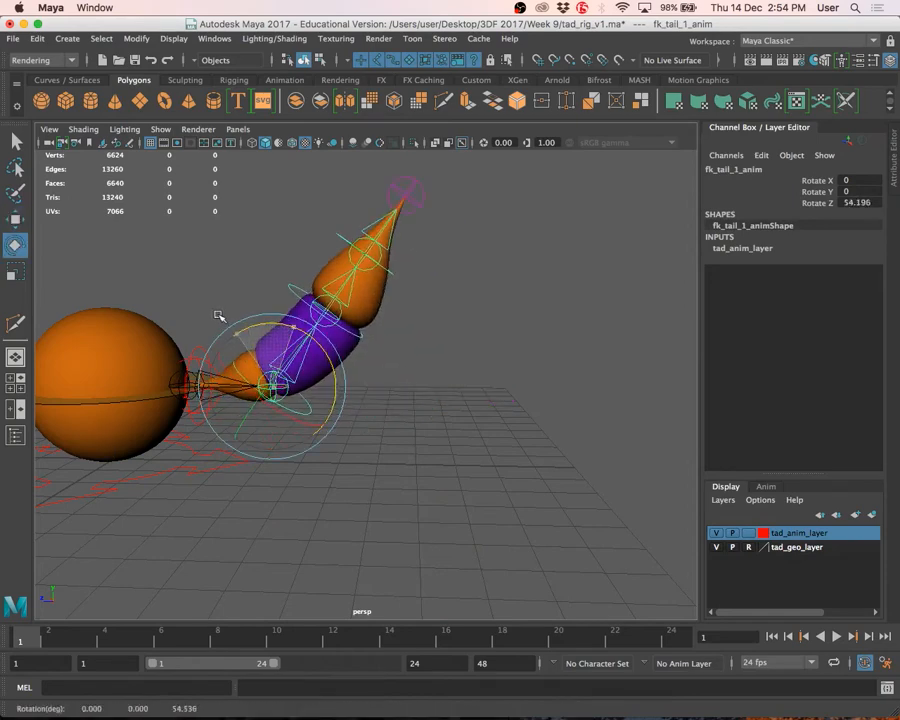
pyautogui.hotkey('ctrl', 'z')
pyautogui.click(395, 302)
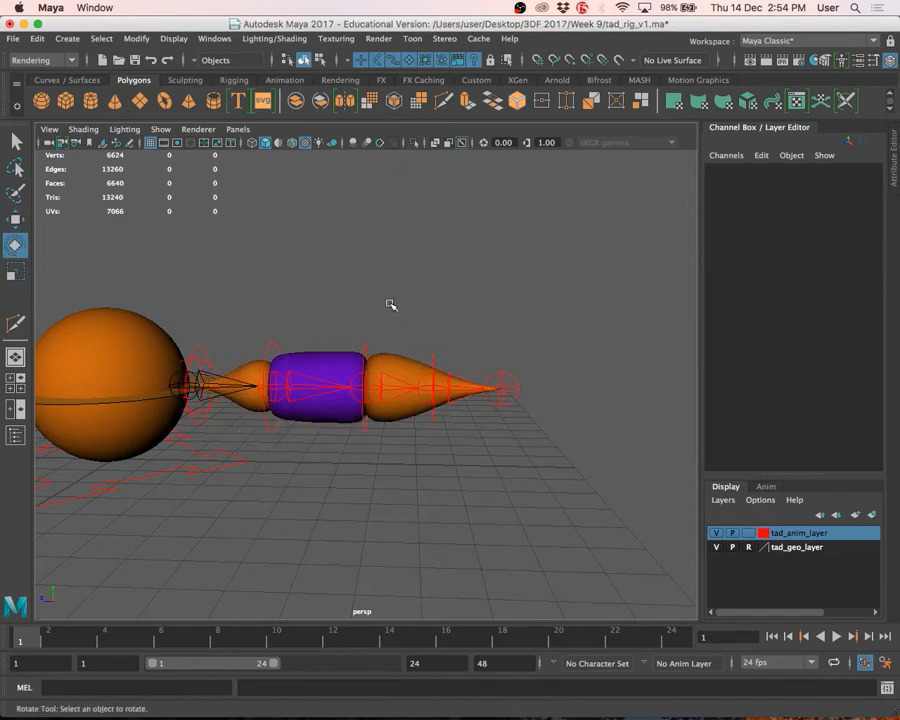
# Rotate the first FK tail control about 47 degrees around Z and move the tail end control from that pose
pyautogui.click(266, 356)
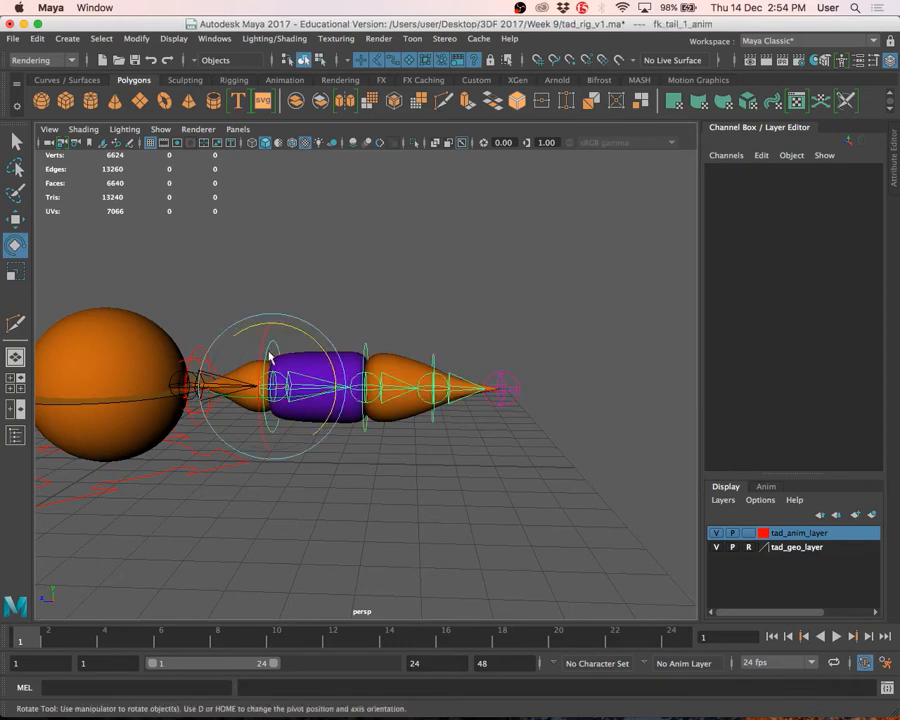
pyautogui.moveTo(285, 321); pyautogui.dragTo(231, 328)
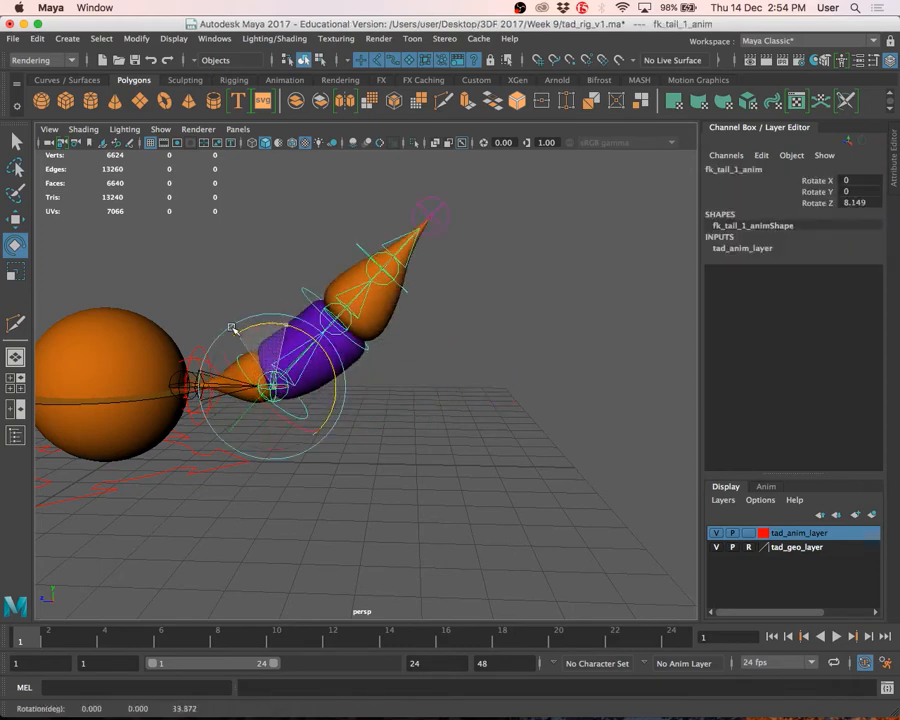
pyautogui.click(431, 215)
pyautogui.press('w')
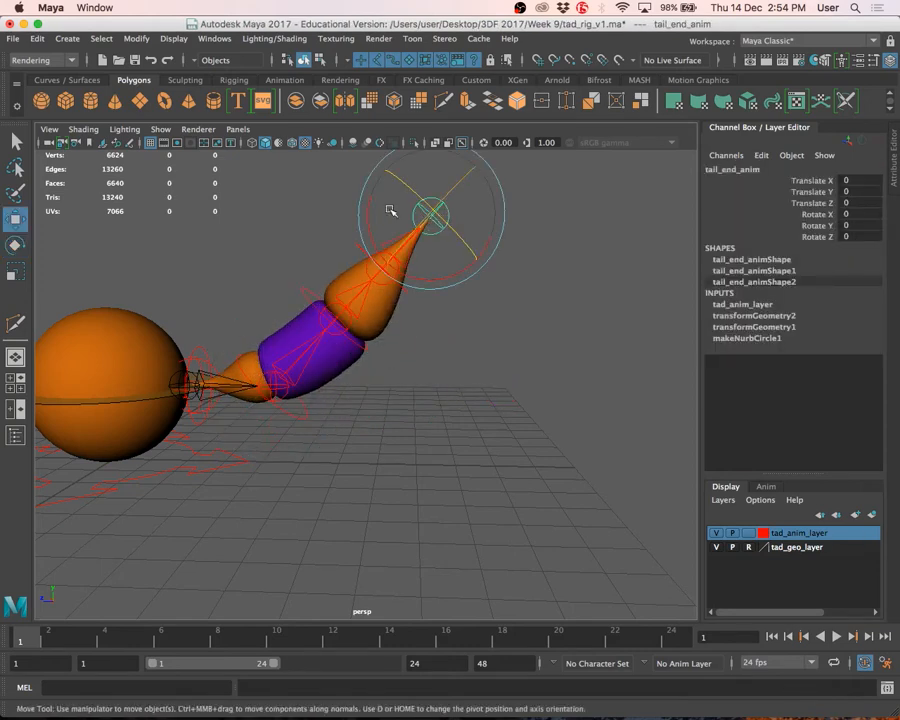
pyautogui.moveTo(383, 172); pyautogui.dragTo(281, 296, button='middle')
# Undo the tail end control's move and the first FK tail control's rotation
pyautogui.hotkey('ctrl', 'z')
pyautogui.hotkey('ctrl', 'z')
pyautogui.hotkey('ctrl', 'z')
pyautogui.hotkey('ctrl', 'z')
pyautogui.hotkey('ctrl', 'z')
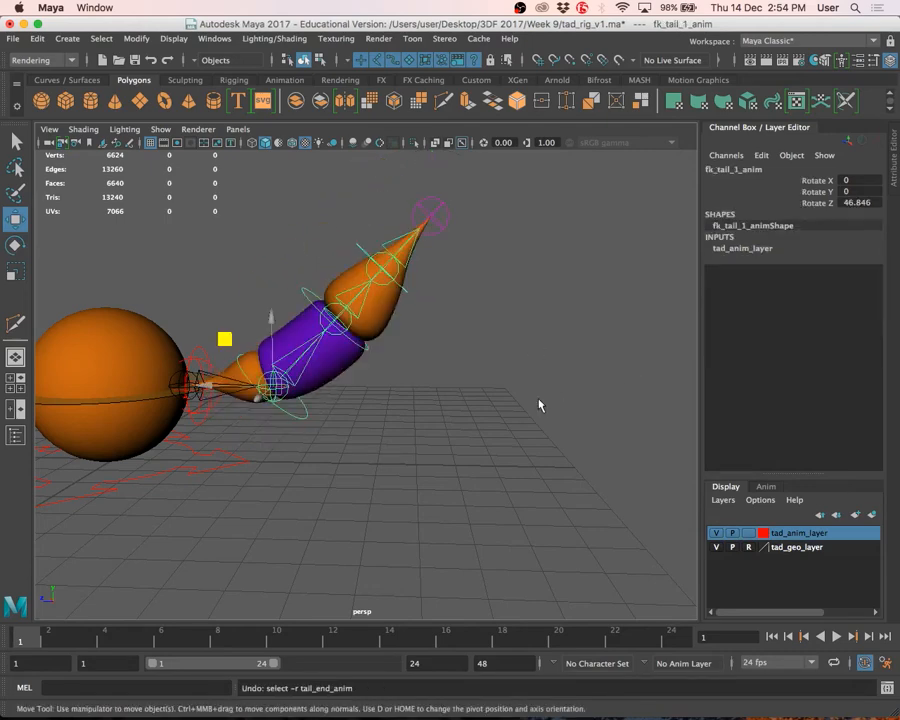
# Reselect the first FK tail control to examine its channels and activate the Select tool
pyautogui.scroll(2, 557, 418)
pyautogui.keyDown('alt'); pyautogui.moveTo(328, 387); pyautogui.dragTo(434, 311, button='middle'); pyautogui.keyUp('alt')
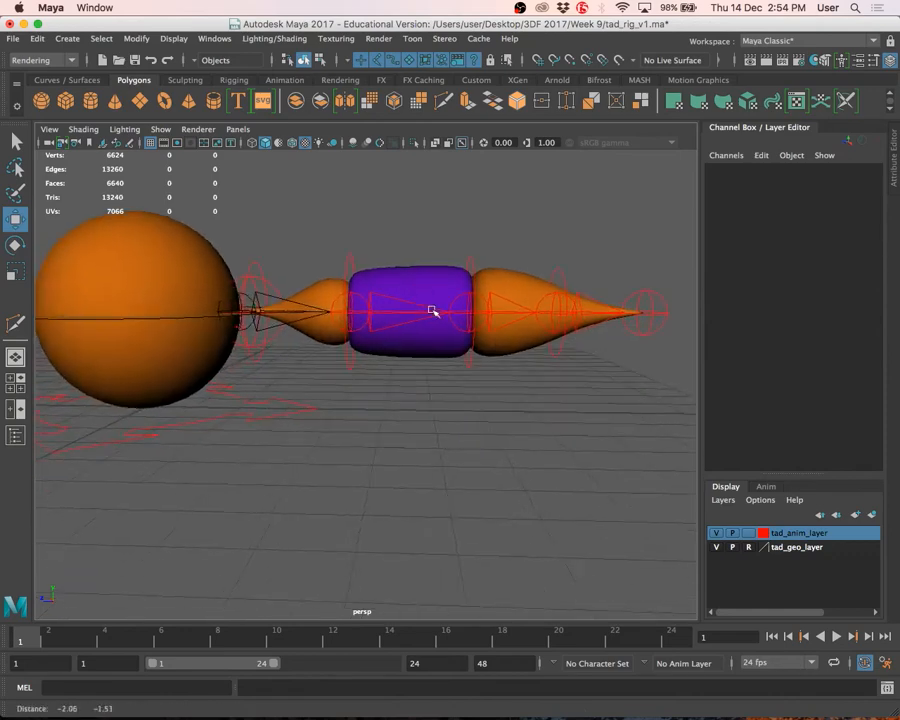
pyautogui.scroll(-1, 420, 314)
pyautogui.keyDown('alt'); pyautogui.moveTo(384, 321); pyautogui.dragTo(380, 366); pyautogui.keyUp('alt')
pyautogui.click(352, 256)
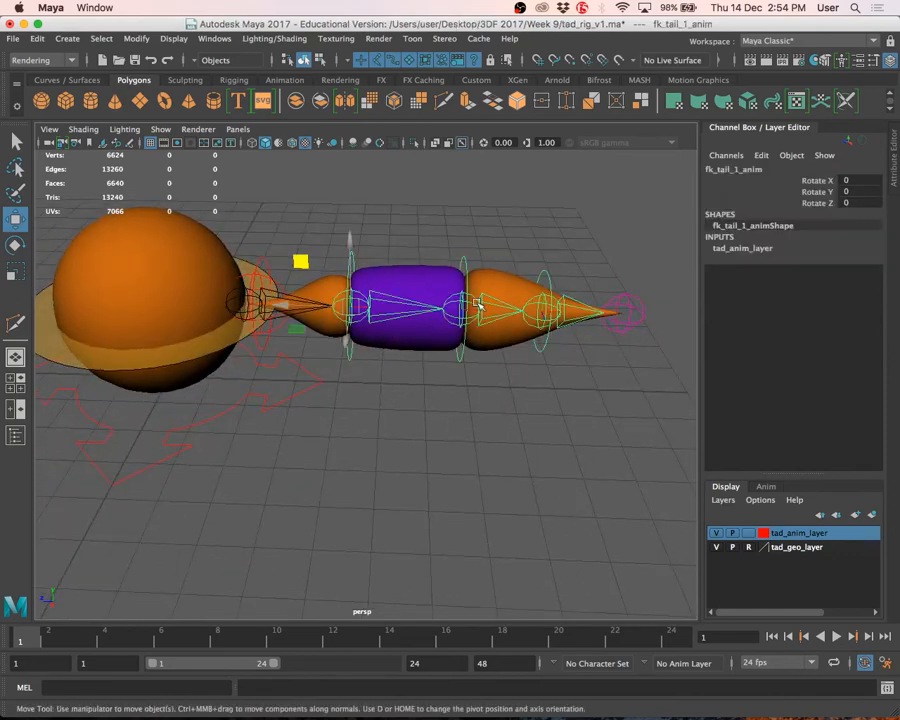
pyautogui.press('q')
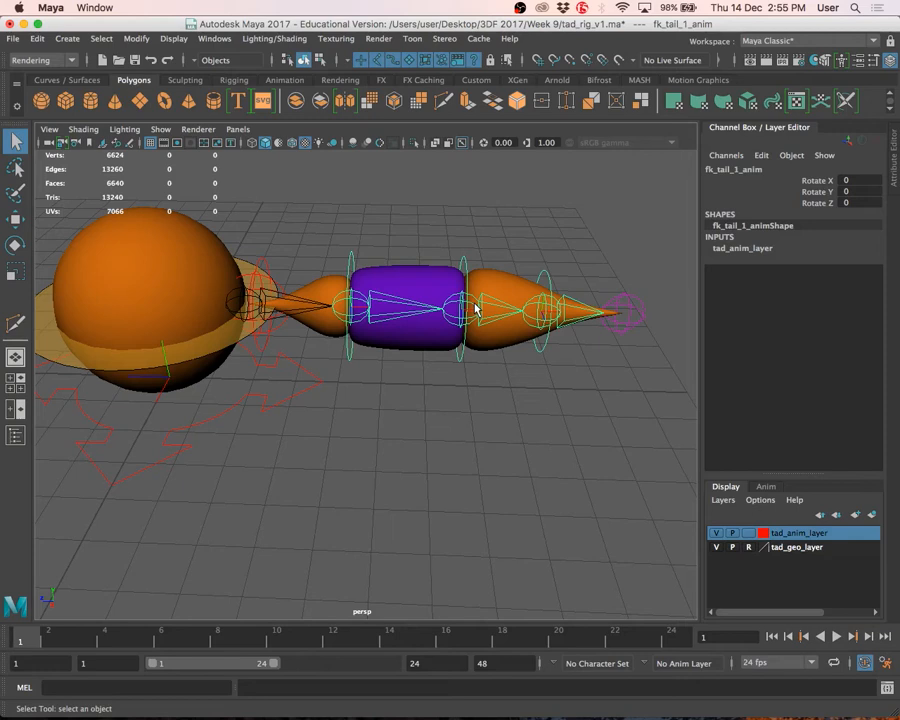
# Select the large tail ring and all three FK tail controls together, and clear the selection
pyautogui.click(263, 263)
pyautogui.click(354, 260)
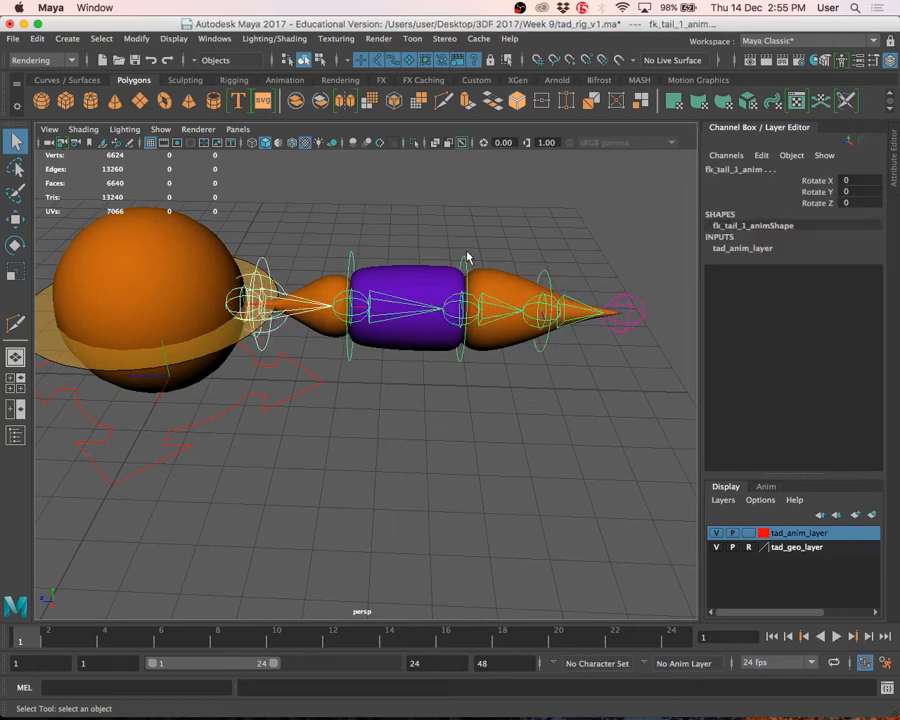
pyautogui.click(549, 279)
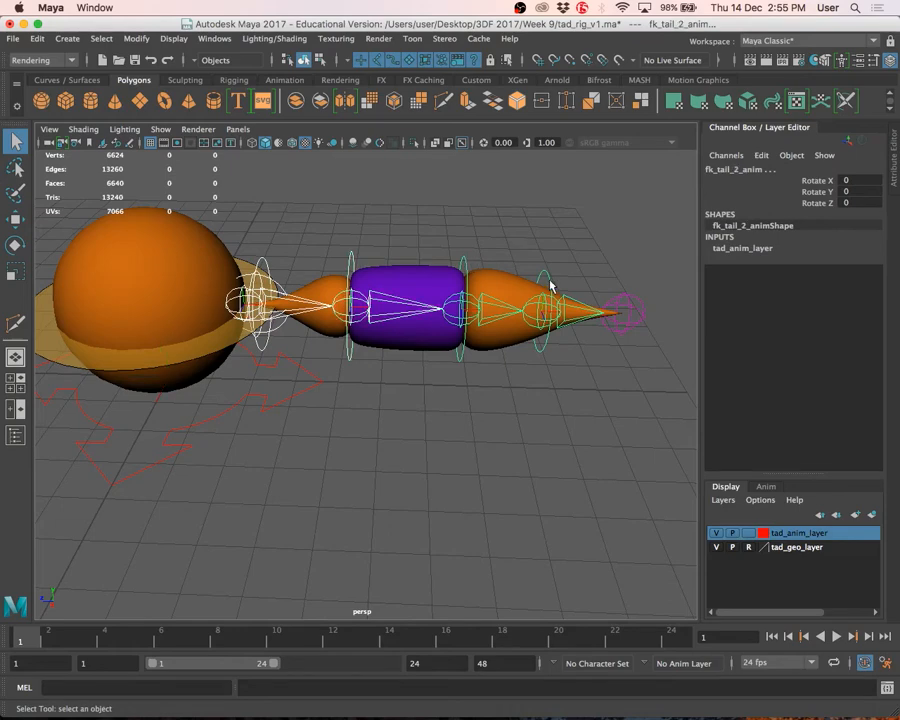
pyautogui.click(548, 283)
pyautogui.scroll(-3, 446, 386)
pyautogui.keyDown('alt'); pyautogui.moveTo(440, 386); pyautogui.dragTo(422, 458, button='middle'); pyautogui.keyUp('alt')
pyautogui.keyDown('alt'); pyautogui.moveTo(422, 458); pyautogui.dragTo(430, 428); pyautogui.keyUp('alt')
pyautogui.click(327, 307)
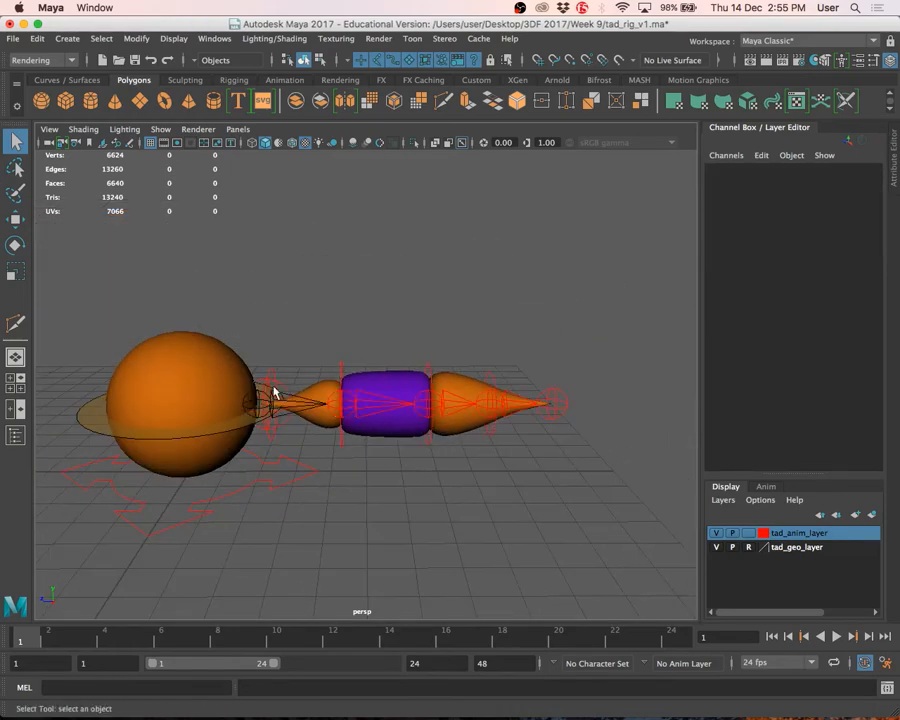
# Select the large tail ring and all three FK tail controls together with the Rotate tool active
pyautogui.click(346, 372)
pyautogui.click(343, 372)
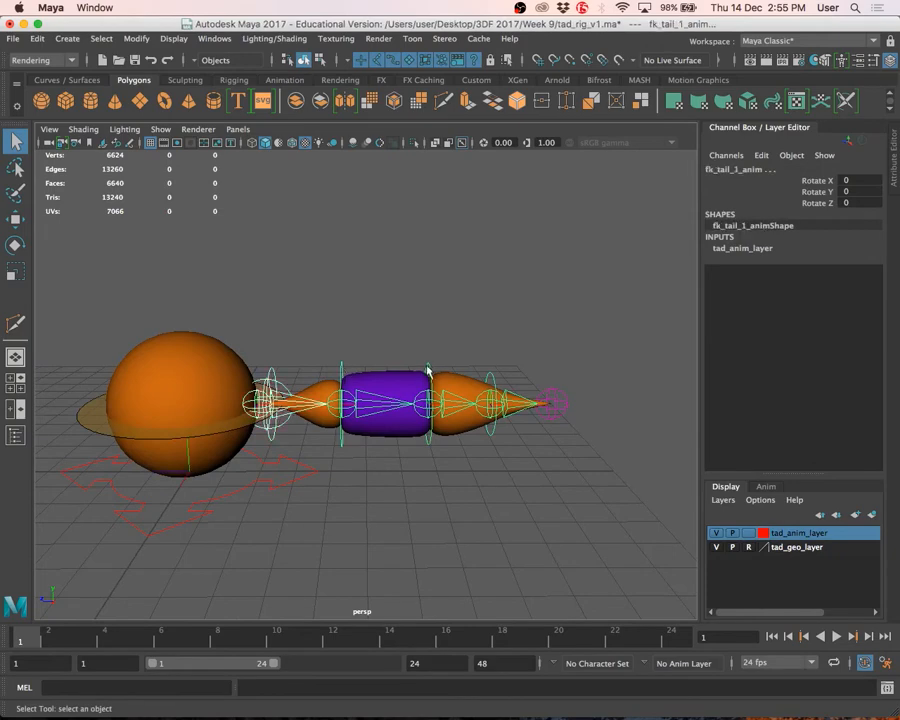
pyautogui.click(493, 381)
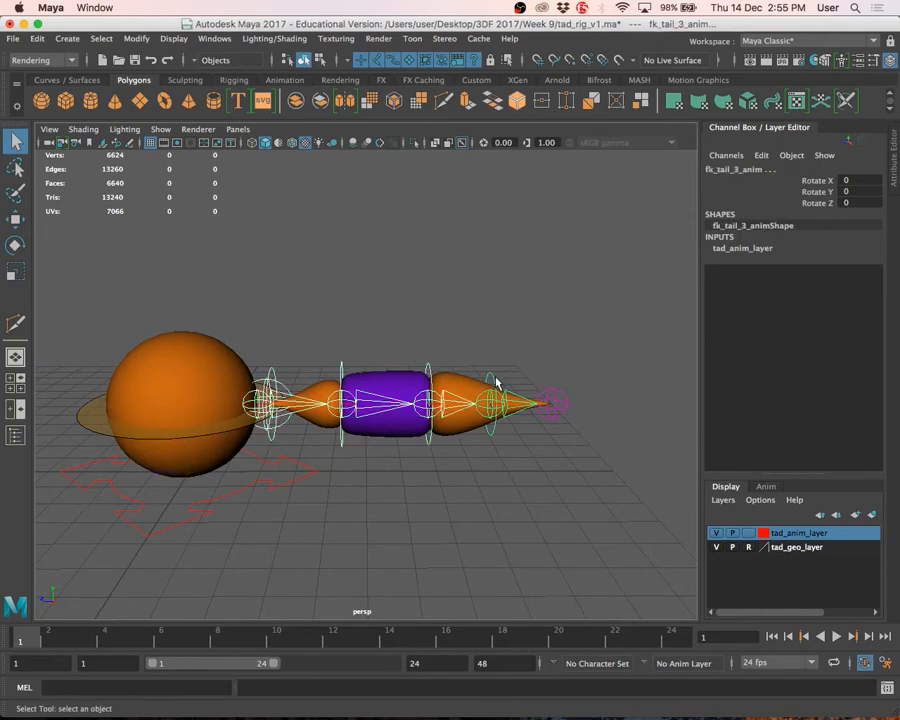
pyautogui.press('e')
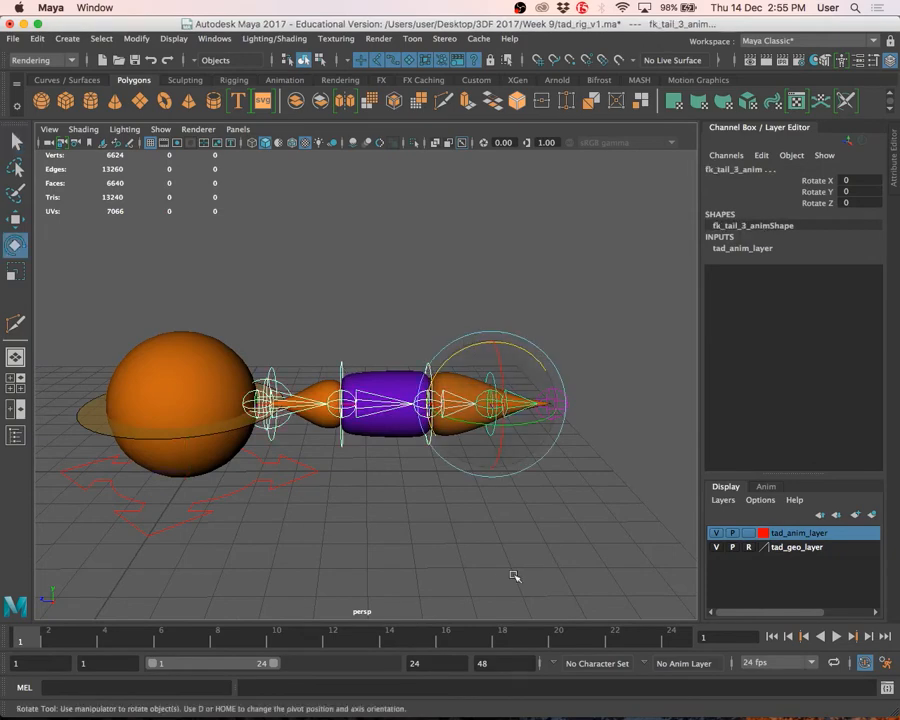
# Rotate the selected tail controls together about -301 degrees around Z, and undo the rotation
pyautogui.scroll(3, 500, 555)
pyautogui.scroll(-4, 546, 378)
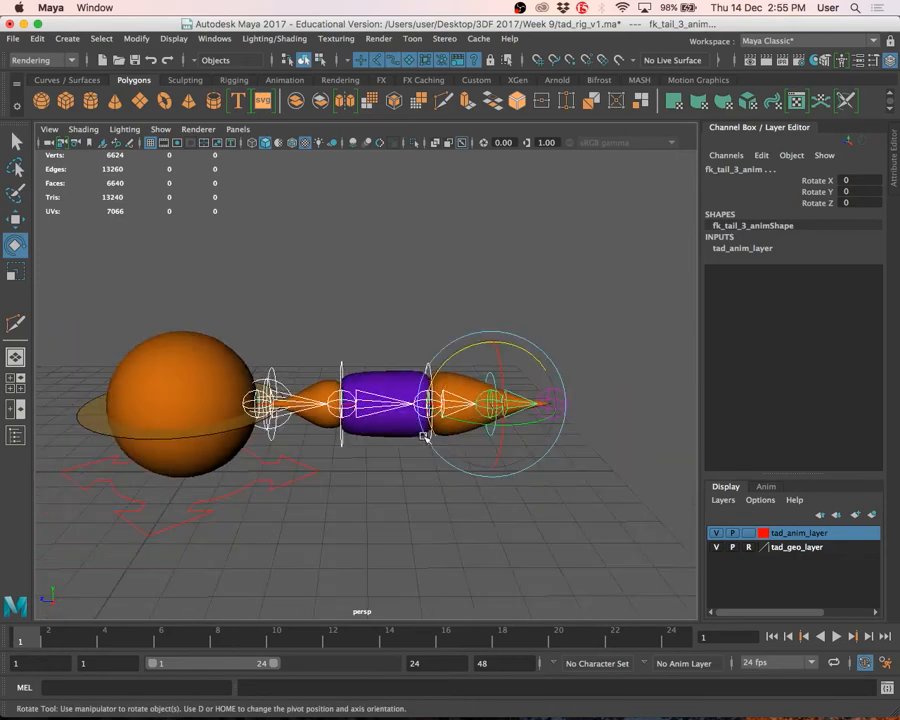
pyautogui.moveTo(436, 347); pyautogui.dragTo(460, 419)
pyautogui.keyDown('alt'); pyautogui.moveTo(346, 495); pyautogui.dragTo(279, 487); pyautogui.keyUp('alt')
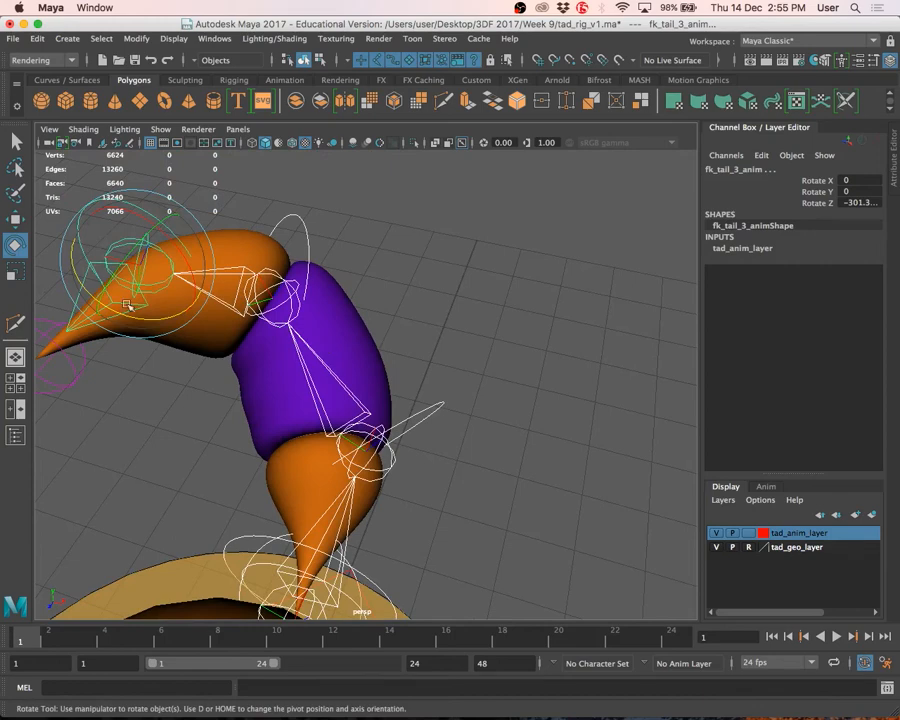
pyautogui.keyDown('alt'); pyautogui.moveTo(348, 546); pyautogui.dragTo(338, 480, button='right'); pyautogui.keyUp('alt')
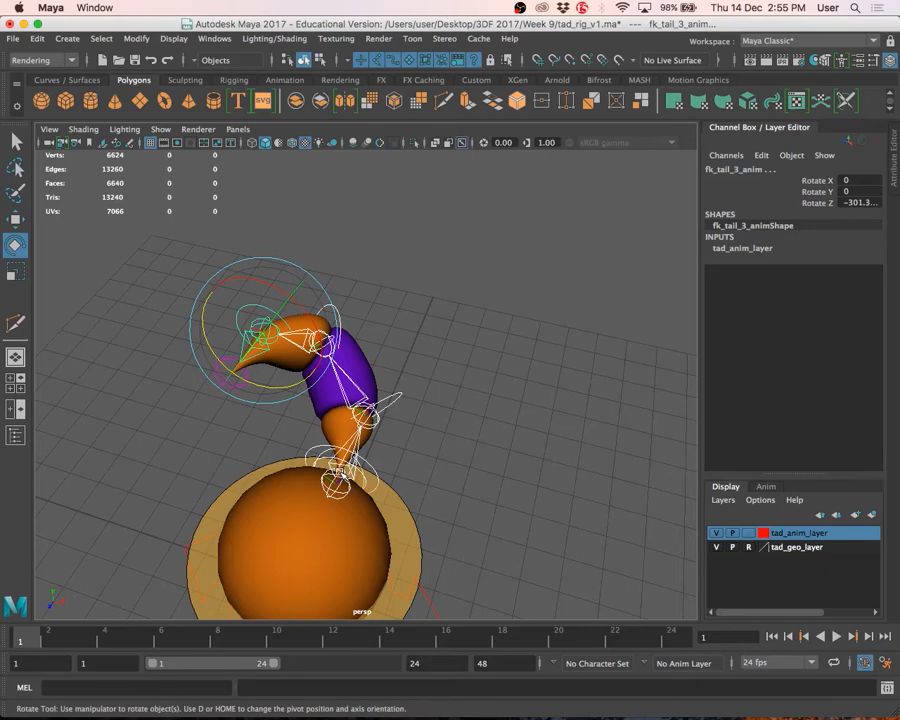
pyautogui.keyDown('alt'); pyautogui.moveTo(340, 478); pyautogui.dragTo(404, 506); pyautogui.keyUp('alt')
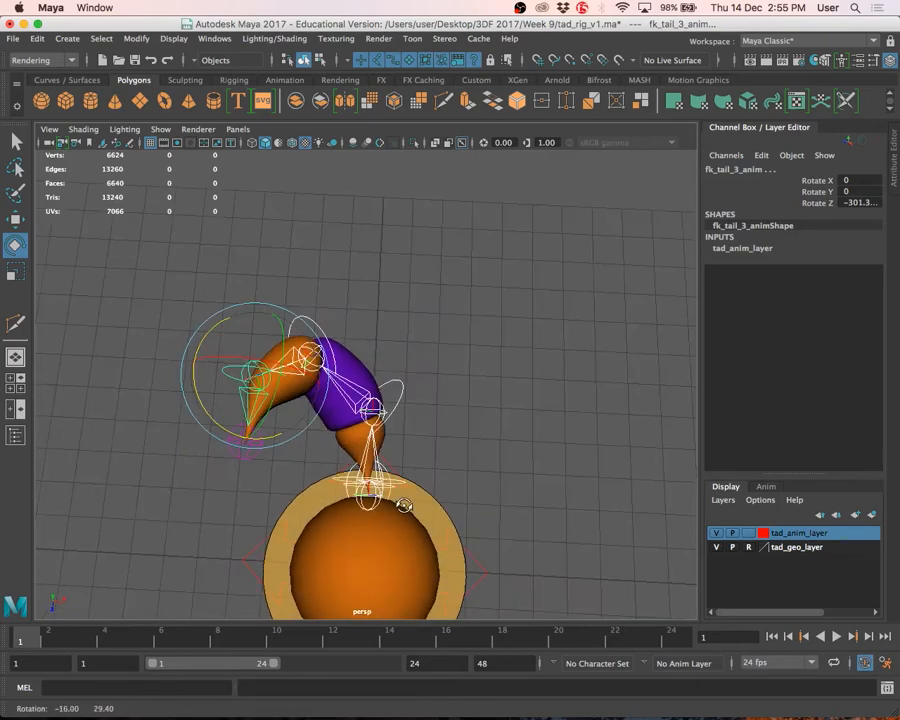
pyautogui.press('z')
# Rotate the selected tail controls about -53 degrees around Z using an enlarged manipulator, and undo the rotation
pyautogui.keyDown('alt'); pyautogui.moveTo(372, 231); pyautogui.dragTo(322, 297); pyautogui.keyUp('alt')
pyautogui.press('+')
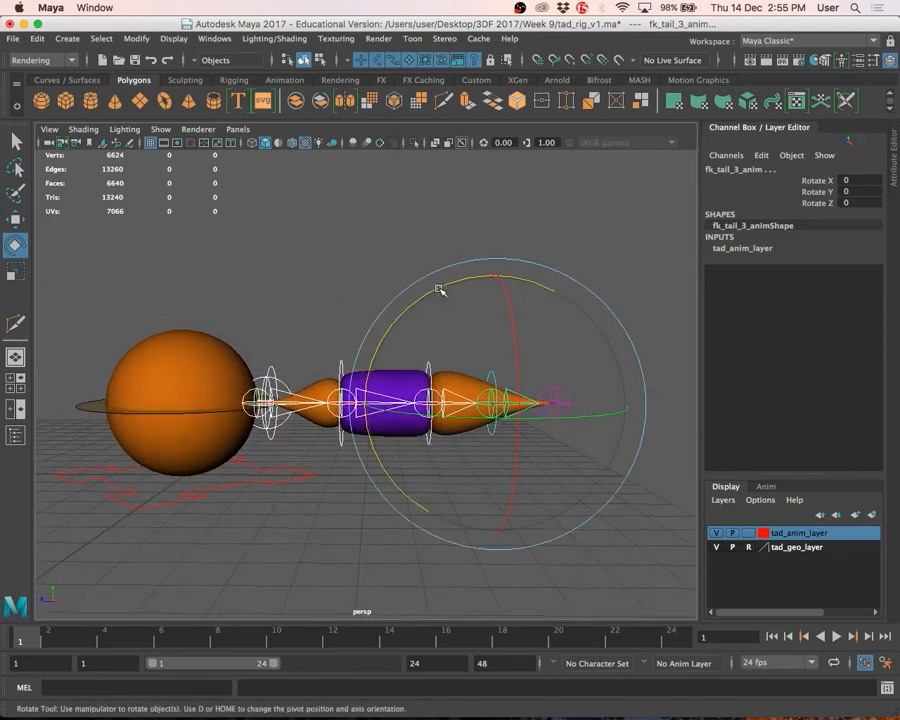
pyautogui.moveTo(438, 290); pyautogui.dragTo(548, 356)
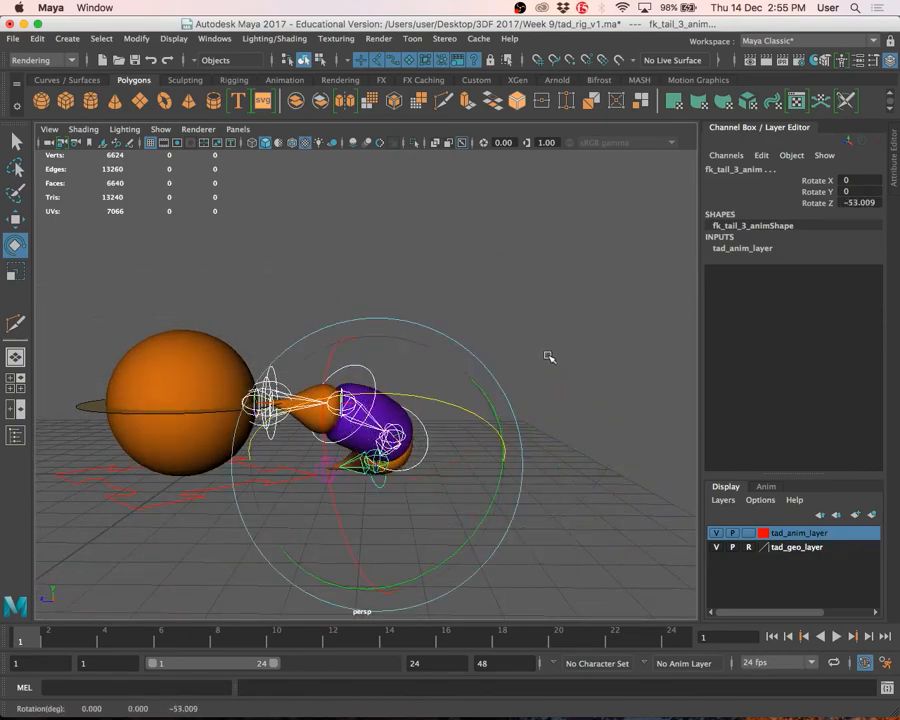
pyautogui.keyDown('alt'); pyautogui.moveTo(175, 258); pyautogui.dragTo(137, 381); pyautogui.keyUp('alt')
pyautogui.press('z')
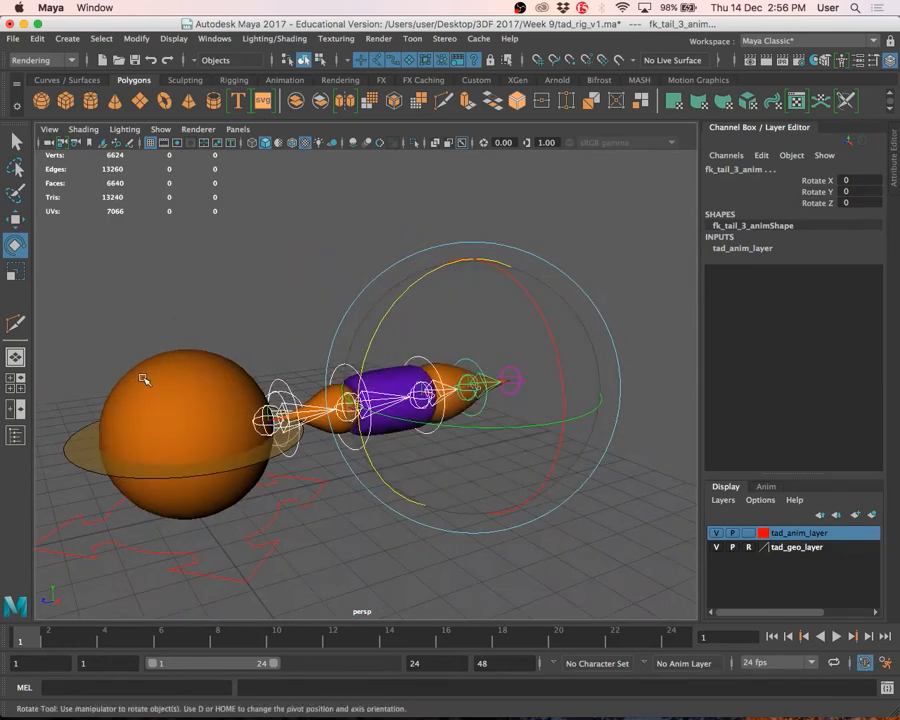
# Clear the selection, and undo both the deselection and the manipulator enlargement
pyautogui.press('q')
pyautogui.click(142, 286)
pyautogui.keyDown('alt'); pyautogui.moveTo(306, 410); pyautogui.dragTo(218, 387); pyautogui.keyUp('alt')
pyautogui.press('z')
pyautogui.press('z')
pyautogui.press('z')
pyautogui.press('z')
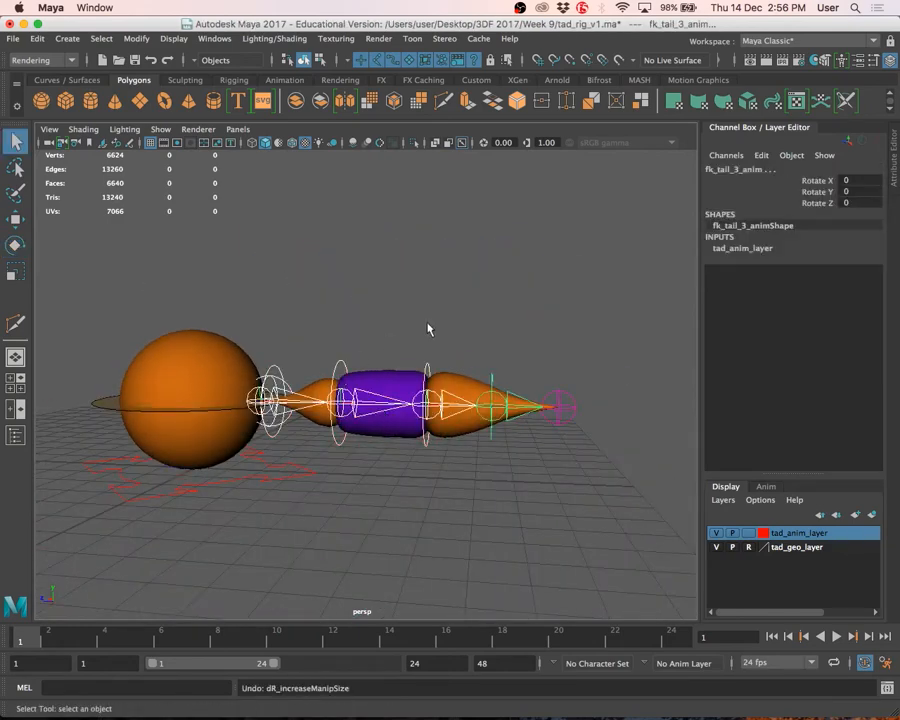
# Rotate the selected tail controls together about 31 degrees around Z and clear the selection
pyautogui.press('e')
pyautogui.moveTo(504, 344)
pyautogui.mouseDown()
pyautogui.moveTo(513, 425)
pyautogui.moveTo(534, 422)
pyautogui.moveTo(522, 388)
pyautogui.moveTo(476, 368)
pyautogui.moveTo(486, 396)
pyautogui.moveTo(490, 352)
pyautogui.moveTo(480, 321)
pyautogui.moveTo(492, 357)
pyautogui.mouseUp()
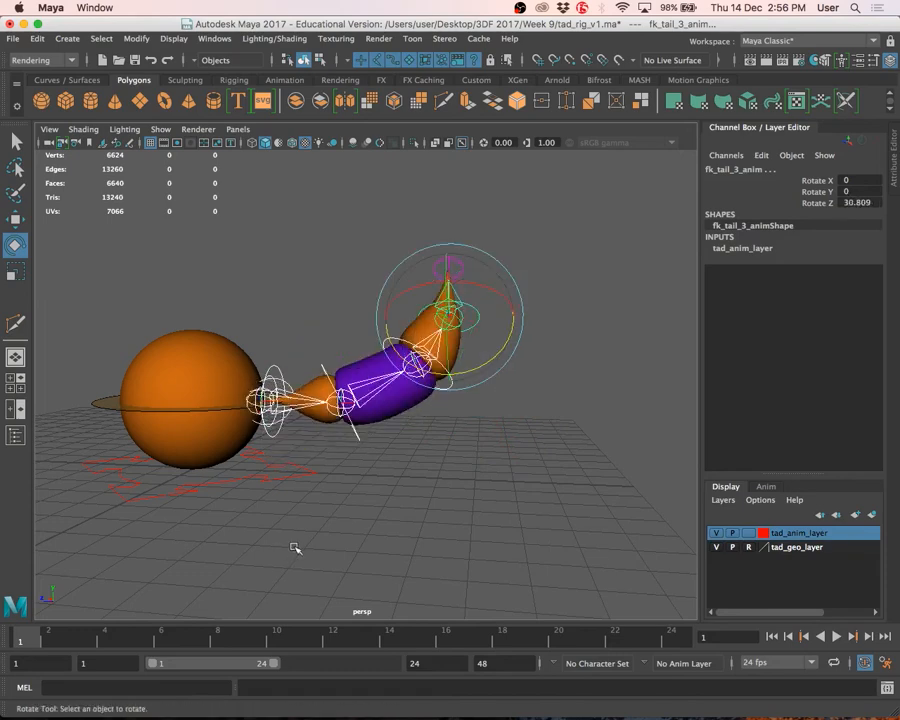
pyautogui.click(293, 546)
# Select the large tail ring and each FK tail control in turn to compare their rotation channels
pyautogui.scroll(5, 277, 420)
pyautogui.click(235, 357)
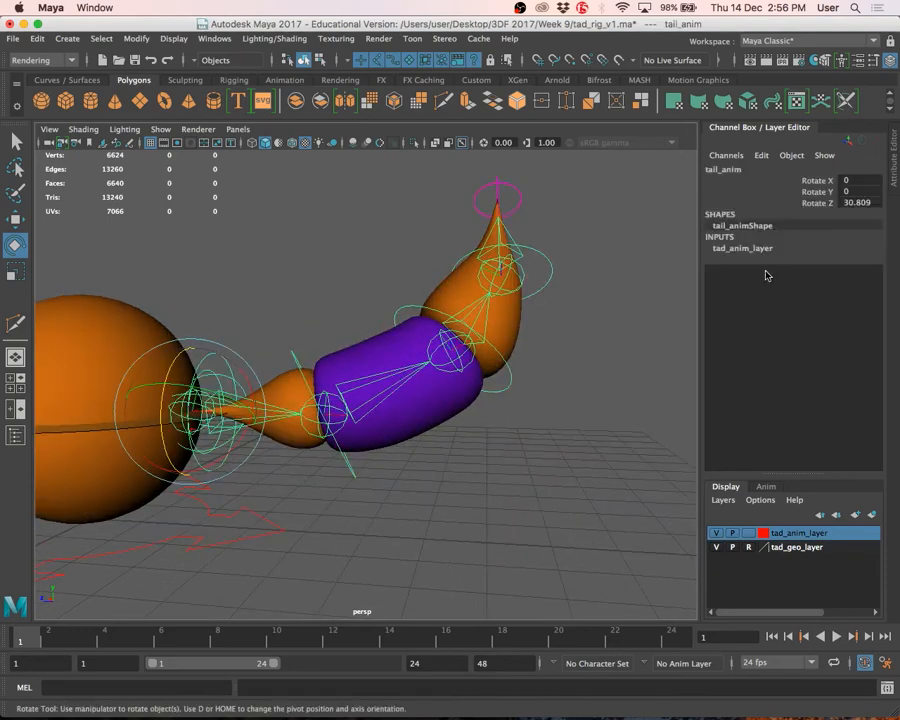
pyautogui.press('q')
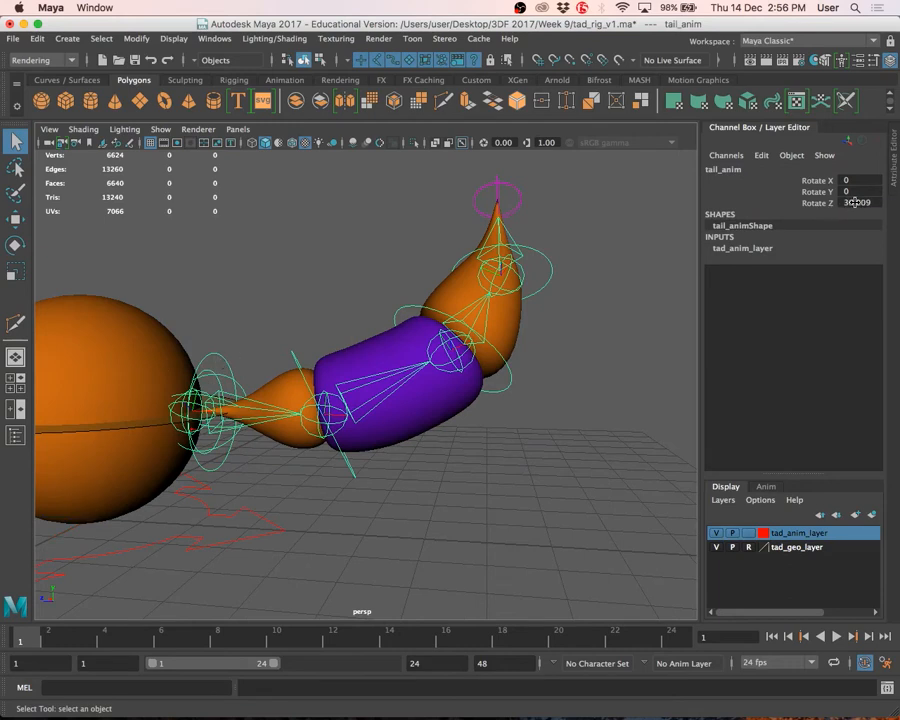
pyautogui.click(293, 354)
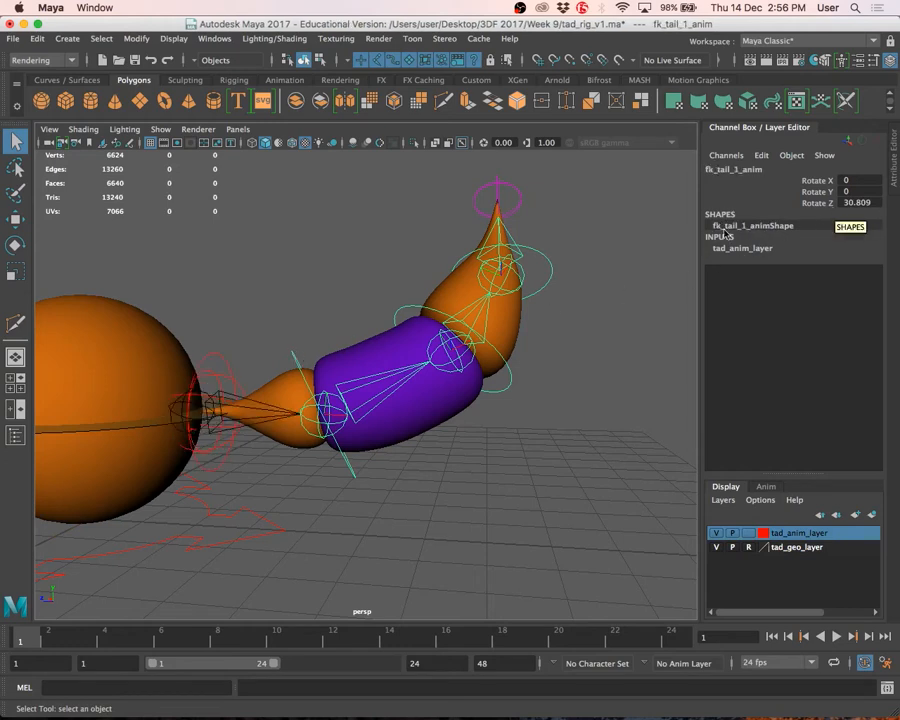
pyautogui.click(410, 313)
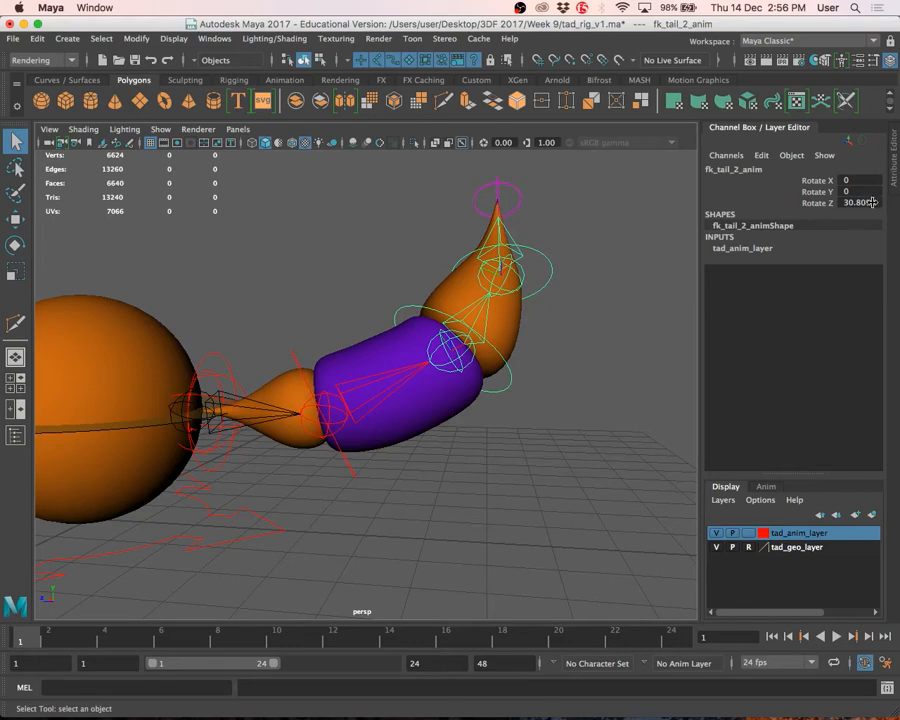
pyautogui.click(549, 268)
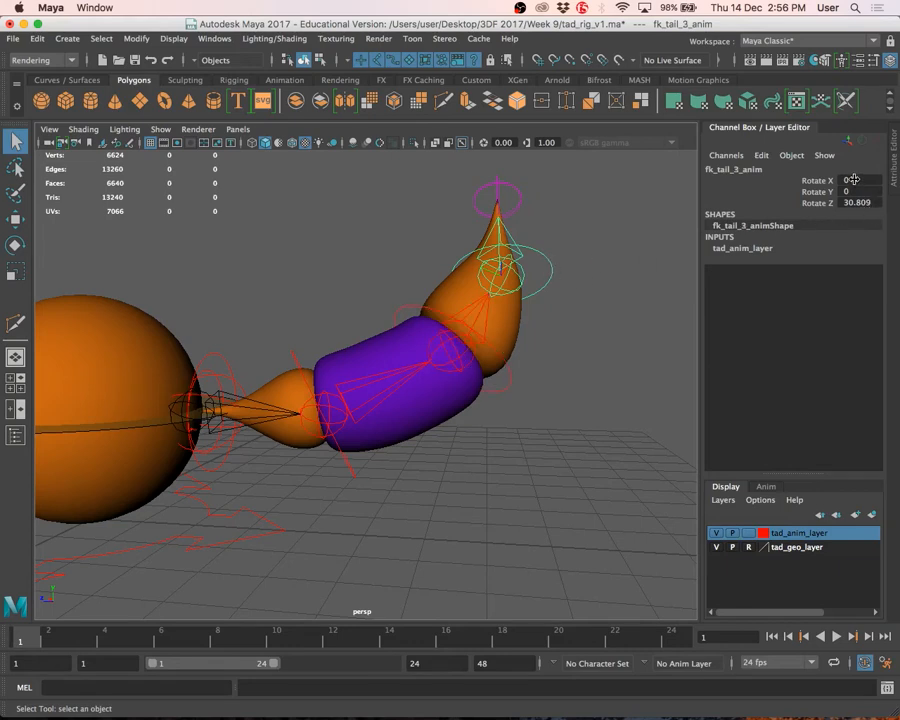
# Undo the individual selections and the joint Z rotation of the tail controls
pyautogui.press('z')
pyautogui.press('z')
pyautogui.press('z')
pyautogui.press('z')
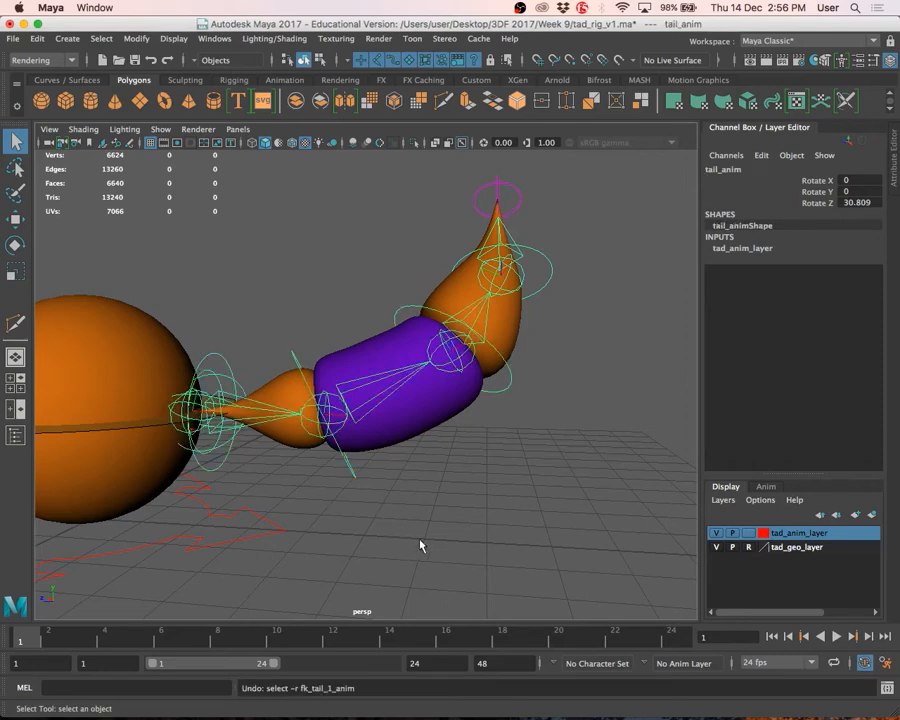
pyautogui.press('z')
pyautogui.press('z')
pyautogui.press('z')
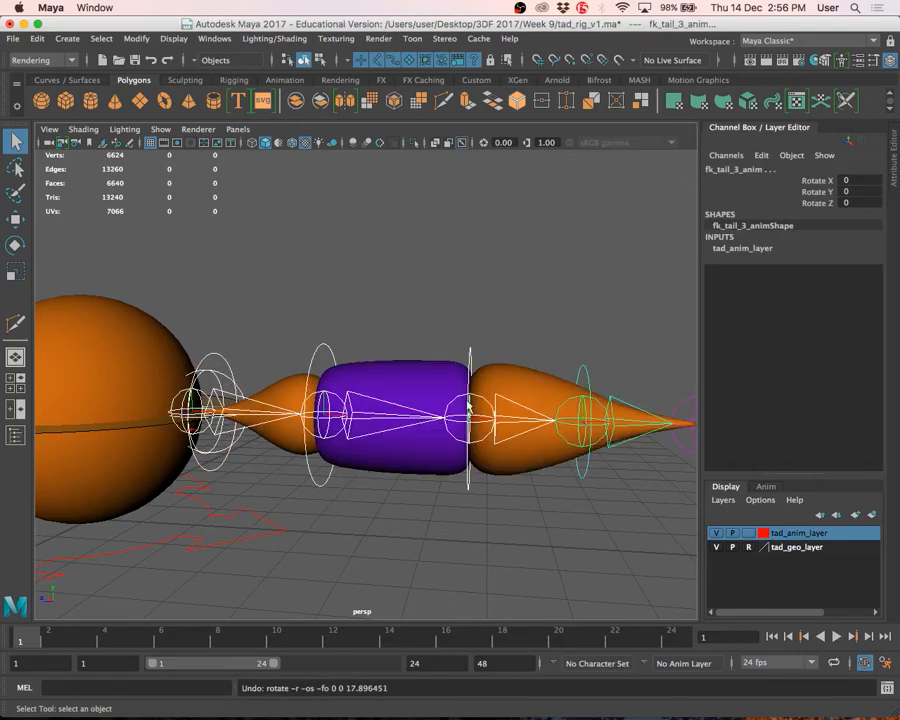
# Rotate the large tail ring about 31 degrees around X and the first FK tail control about 38 degrees around Z
pyautogui.click(447, 294)
pyautogui.click(236, 362)
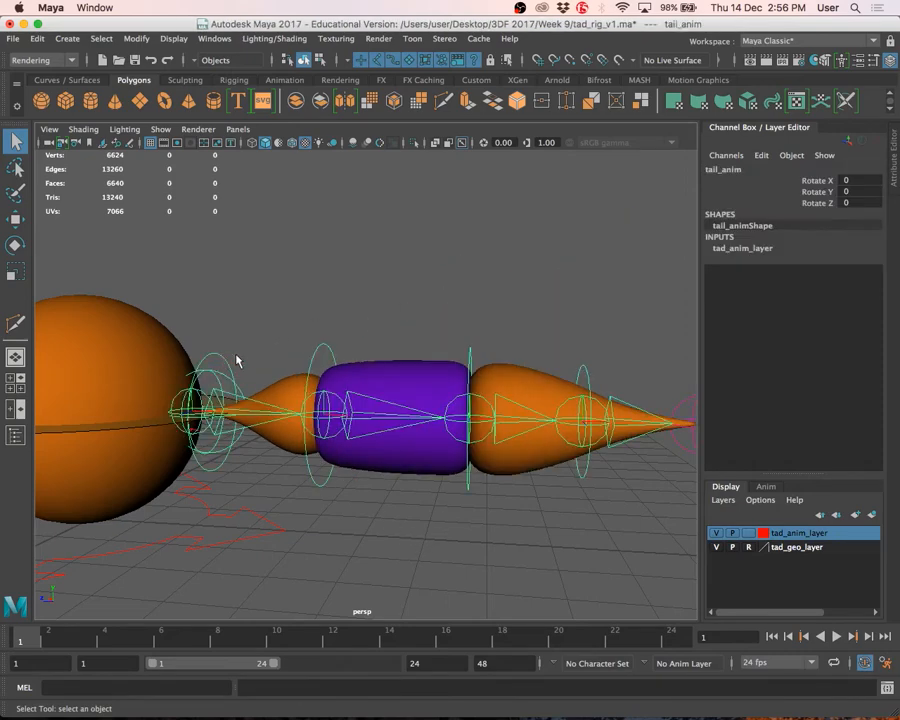
pyautogui.scroll(-2, 236, 362)
pyautogui.press('e')
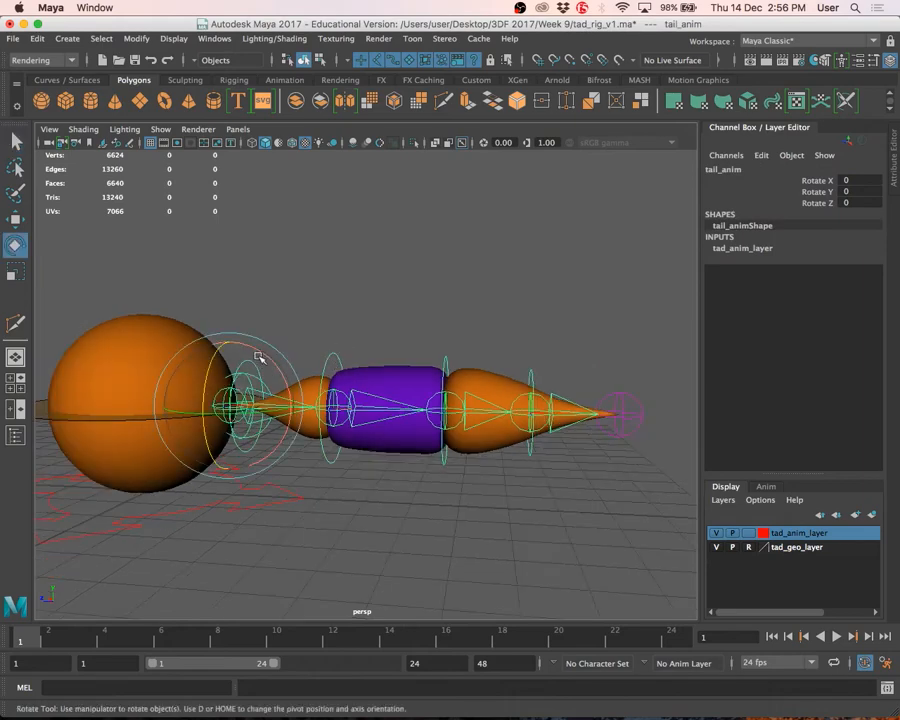
pyautogui.moveTo(257, 358); pyautogui.dragTo(291, 277)
pyautogui.click(293, 300)
pyautogui.click(289, 310)
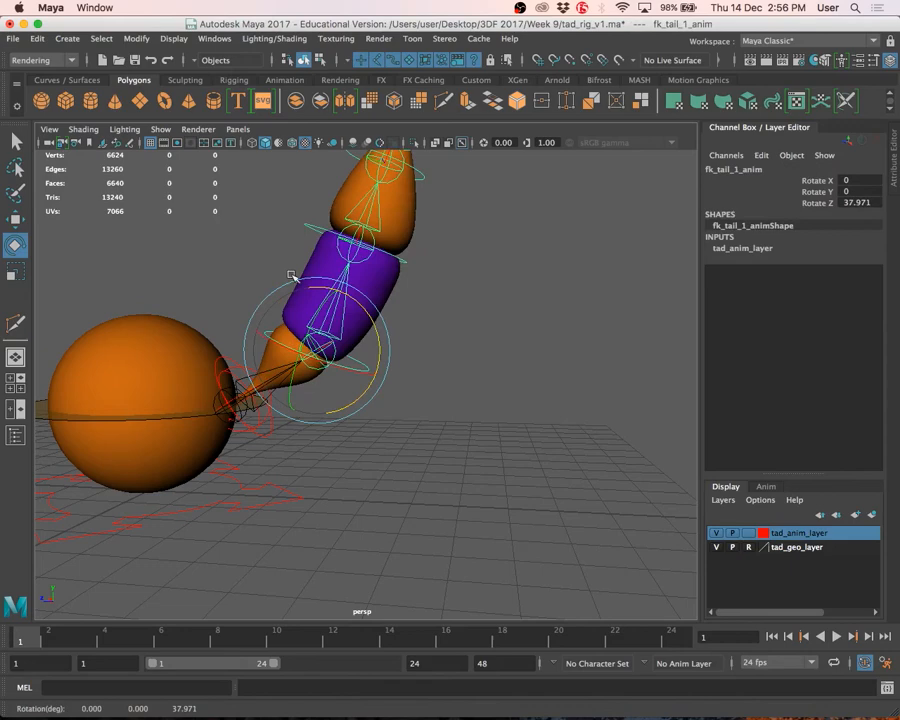
# Rotate the second FK tail control about 50 degrees and the third about 35 degrees around Z, and clear the selection
pyautogui.click(317, 226)
pyautogui.scroll(-4, 316, 226)
pyautogui.moveTo(418, 280); pyautogui.dragTo(369, 208)
pyautogui.click(360, 236)
pyautogui.click(345, 253)
pyautogui.click(534, 388)
# Select the large tail ring and the three FK tail controls one by one to check which axis each rotates on
pyautogui.scroll(5, 436, 375)
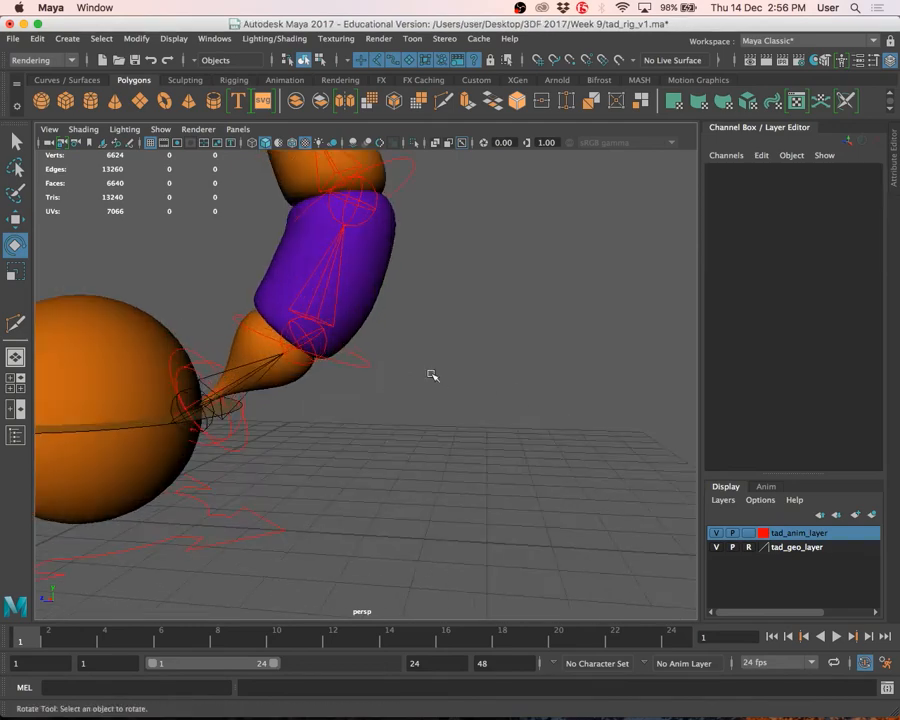
pyautogui.keyDown('alt'); pyautogui.moveTo(432, 374); pyautogui.dragTo(440, 382); pyautogui.keyUp('alt')
pyautogui.keyDown('alt'); pyautogui.moveTo(440, 382); pyautogui.dragTo(504, 418, button='middle'); pyautogui.keyUp('alt')
pyautogui.scroll(-4, 440, 423)
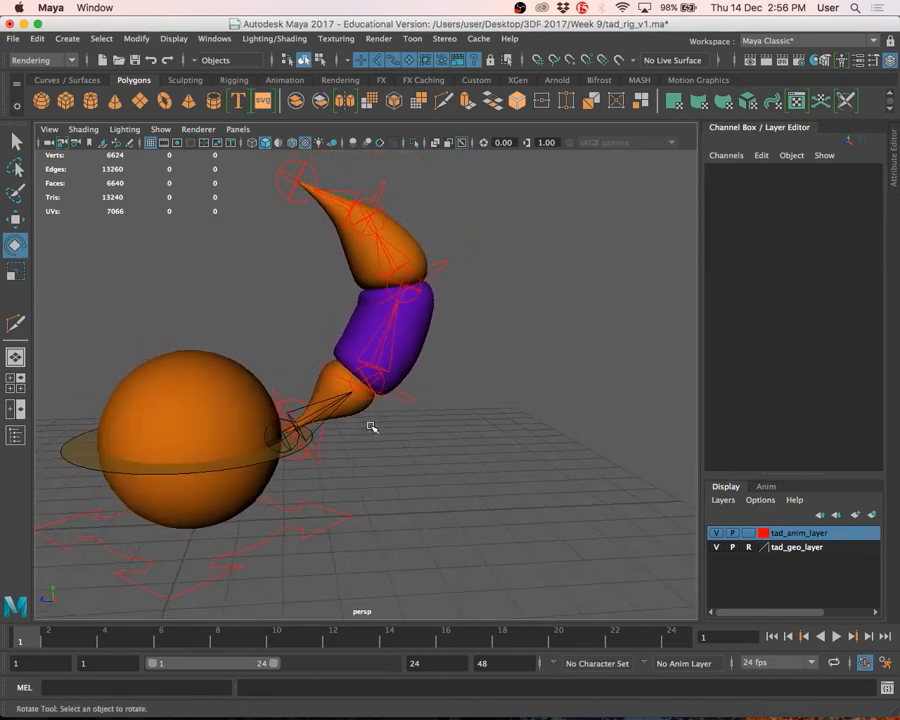
pyautogui.click(277, 393)
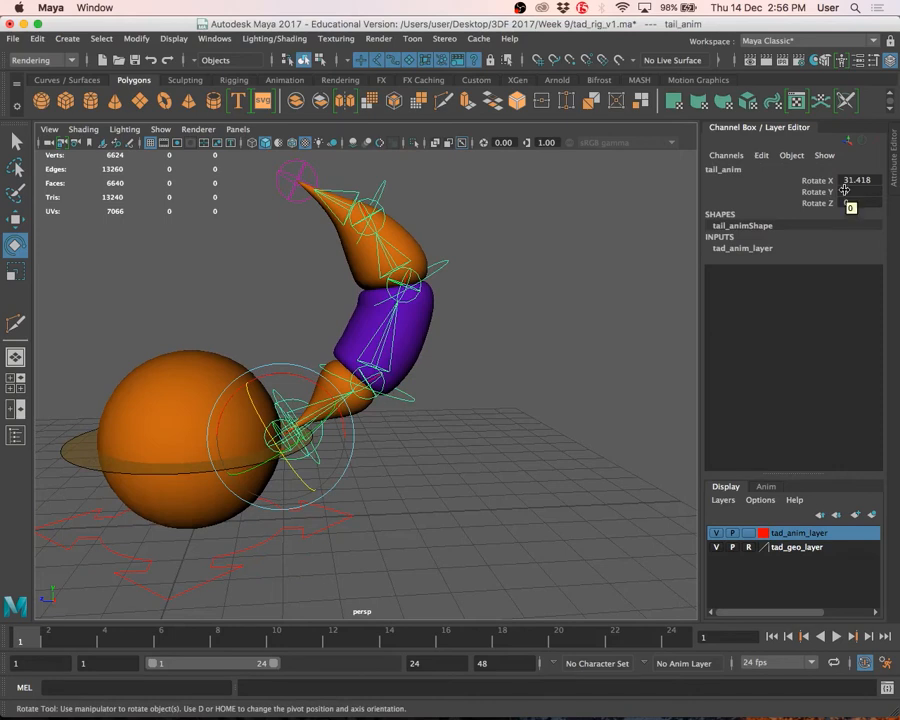
pyautogui.click(409, 397)
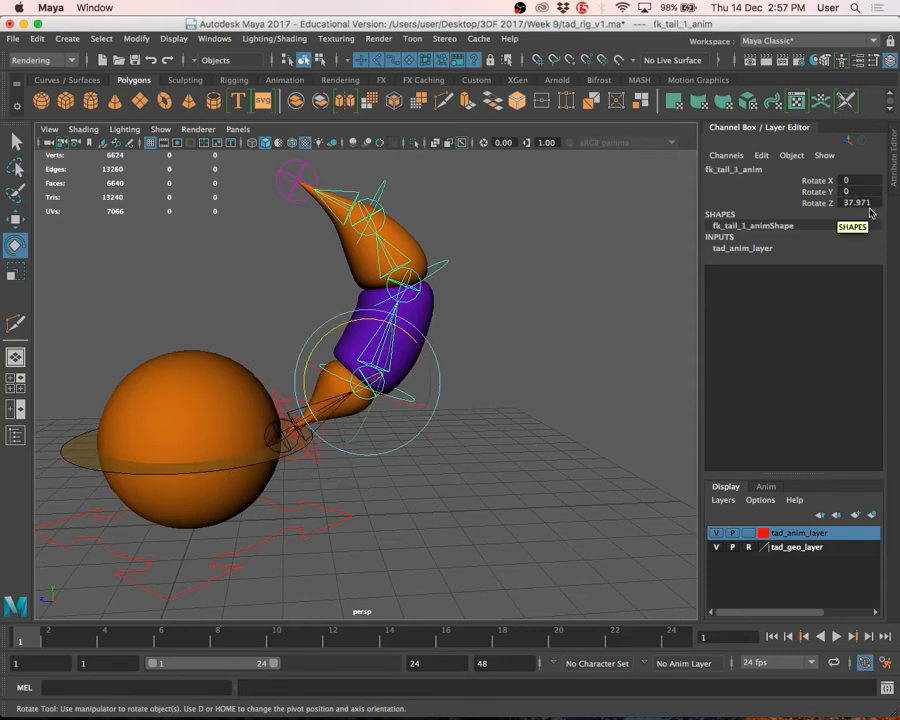
pyautogui.click(440, 278)
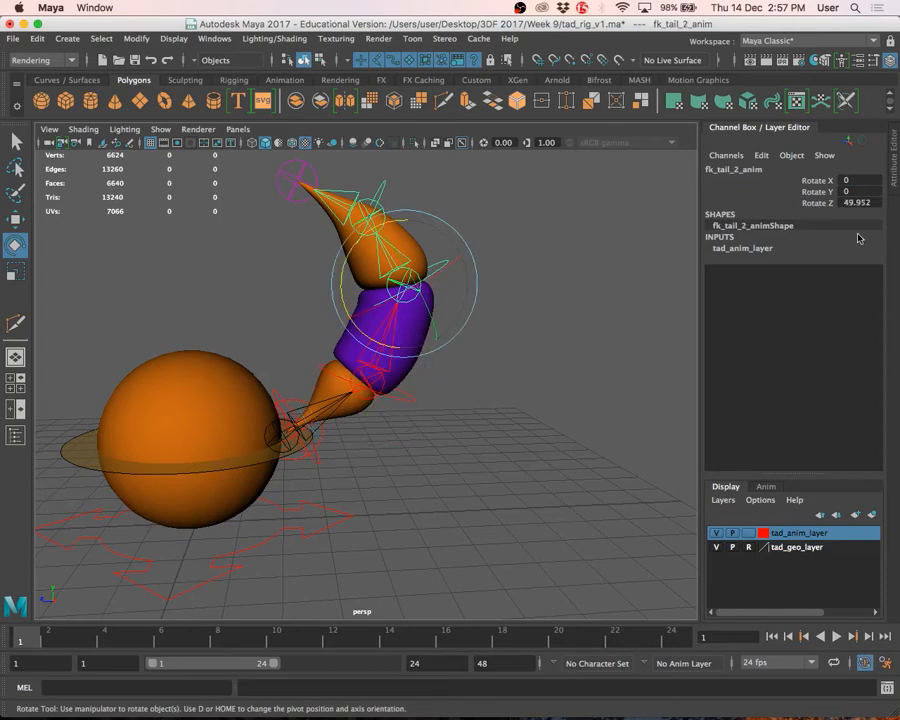
pyautogui.click(382, 188)
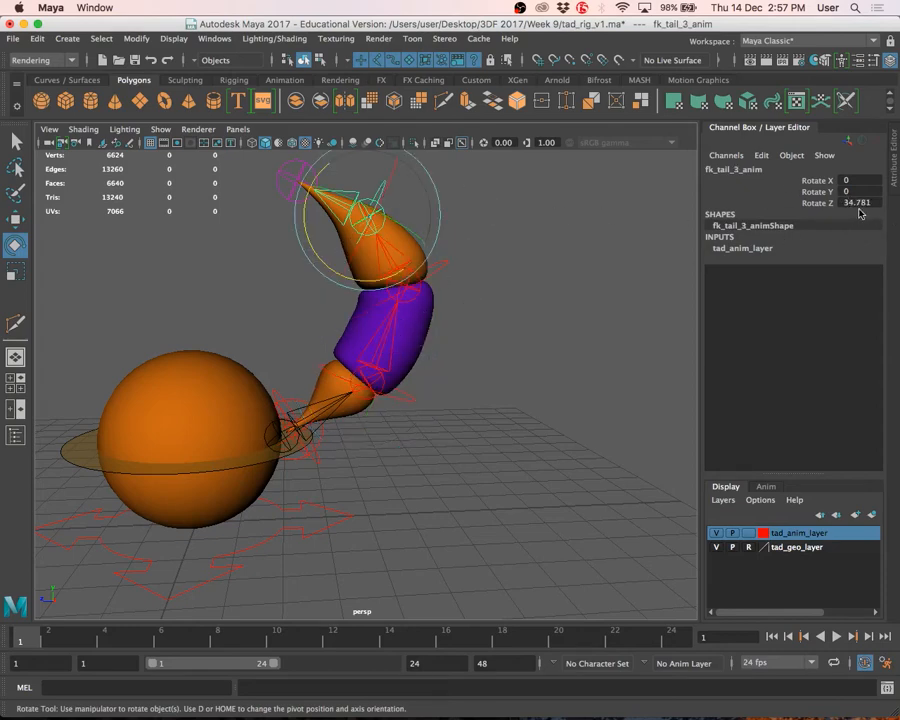
# Undo the individual selections and the separate rotations of the three FK tail controls and the large tail ring
pyautogui.hotkey('ctrl', 'z')
pyautogui.hotkey('ctrl', 'z')
pyautogui.hotkey('ctrl', 'z')
pyautogui.hotkey('ctrl', 'z')
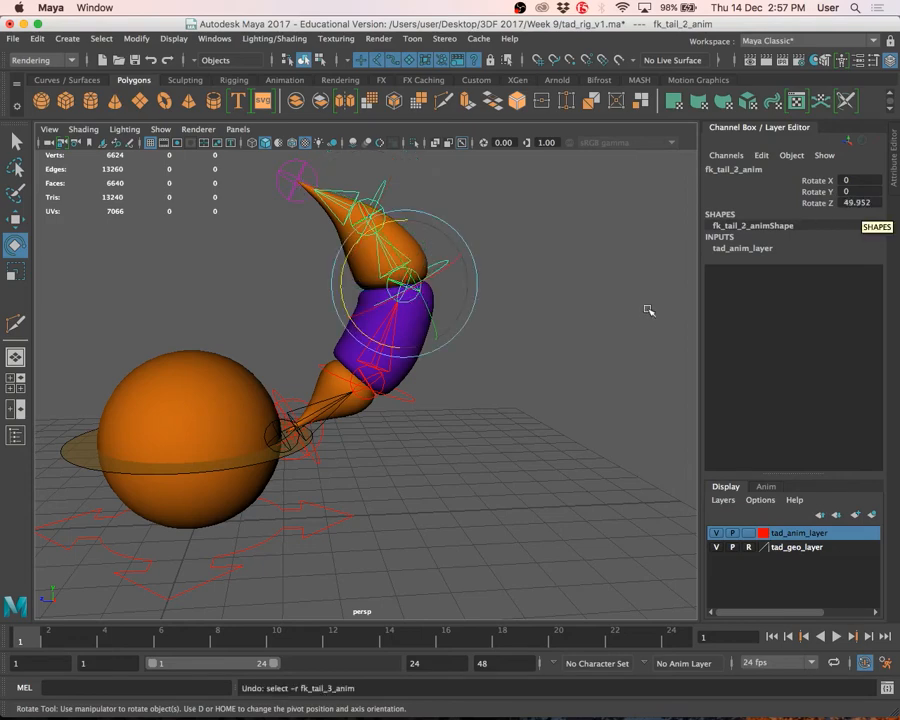
pyautogui.hotkey('ctrl', 'z')
pyautogui.hotkey('ctrl', 'z')
pyautogui.hotkey('ctrl', 'z')
pyautogui.hotkey('ctrl', 'z')
pyautogui.hotkey('ctrl', 'z')
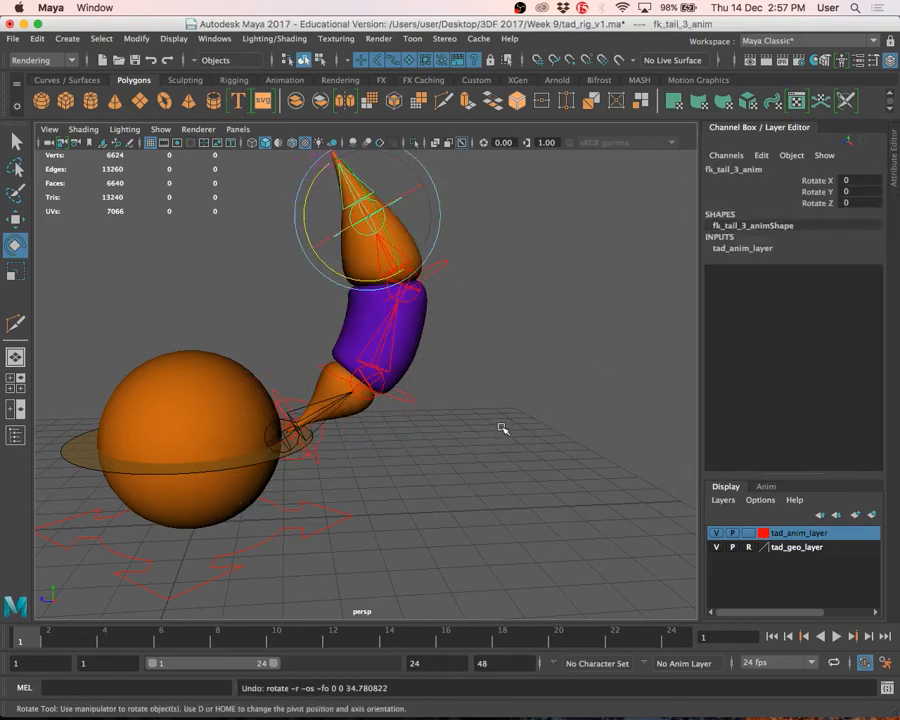
pyautogui.hotkey('ctrl', 'z')
pyautogui.hotkey('ctrl', 'z')
pyautogui.hotkey('ctrl', 'z')
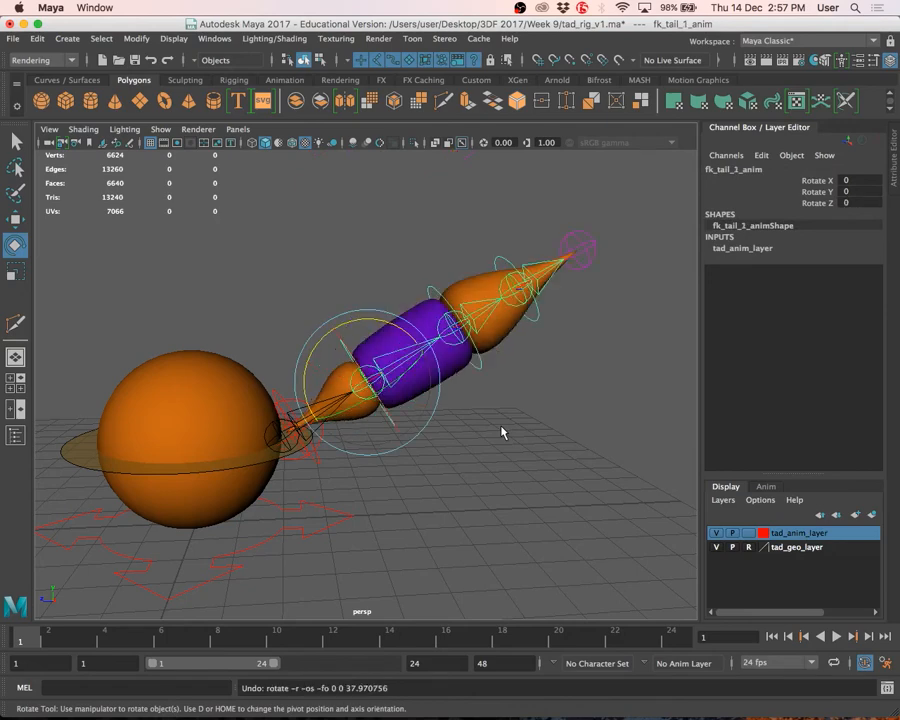
pyautogui.hotkey('ctrl', 'z')
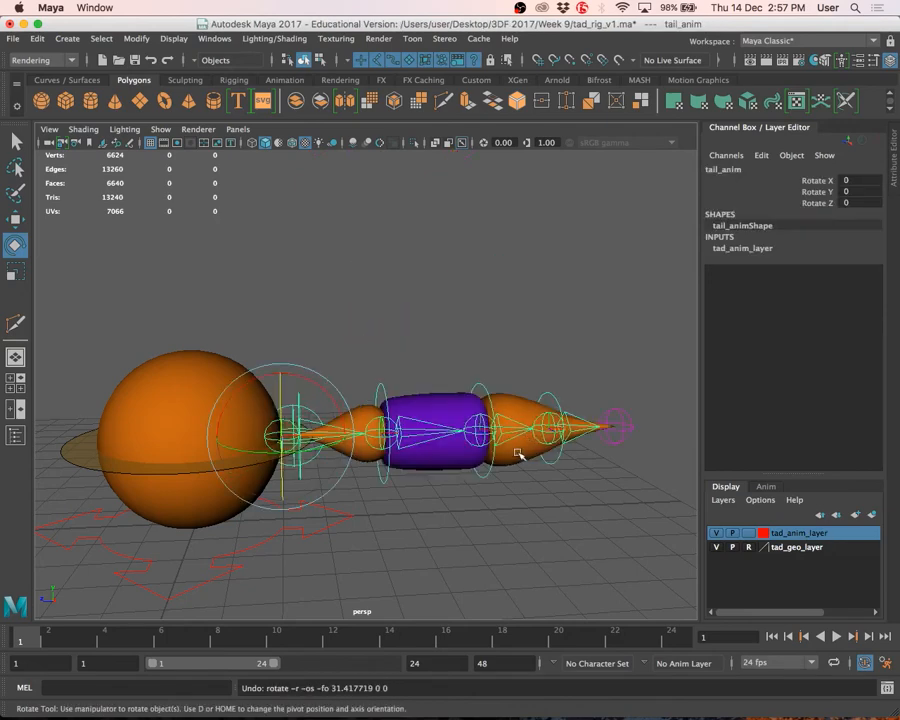
# Select the three FK tail controls and rotate them together about 51 degrees around Z
pyautogui.click(495, 483)
pyautogui.press('q')
pyautogui.click(389, 398)
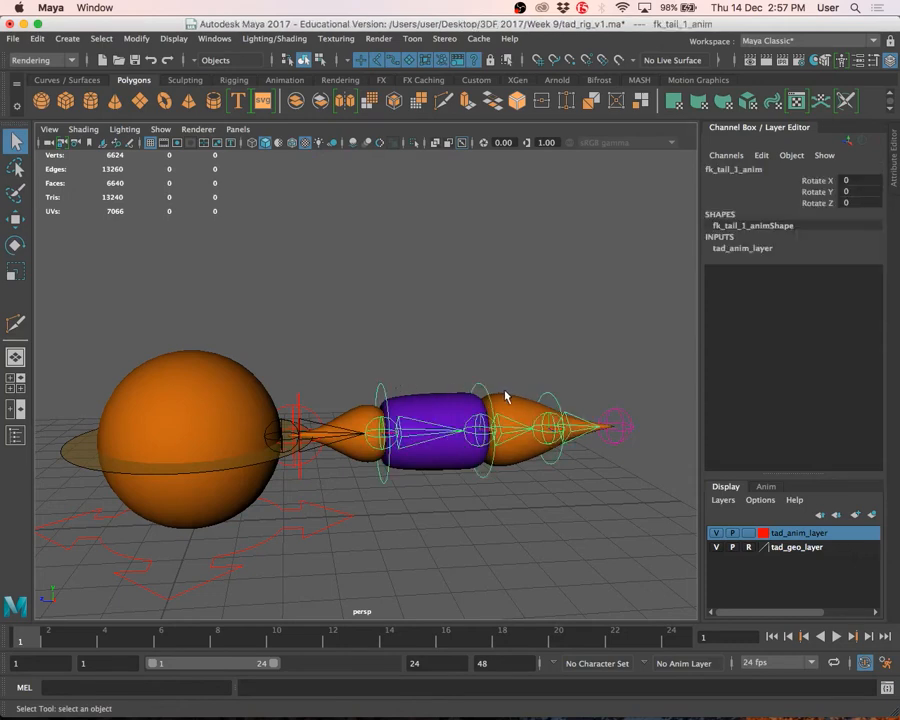
pyautogui.click(553, 403)
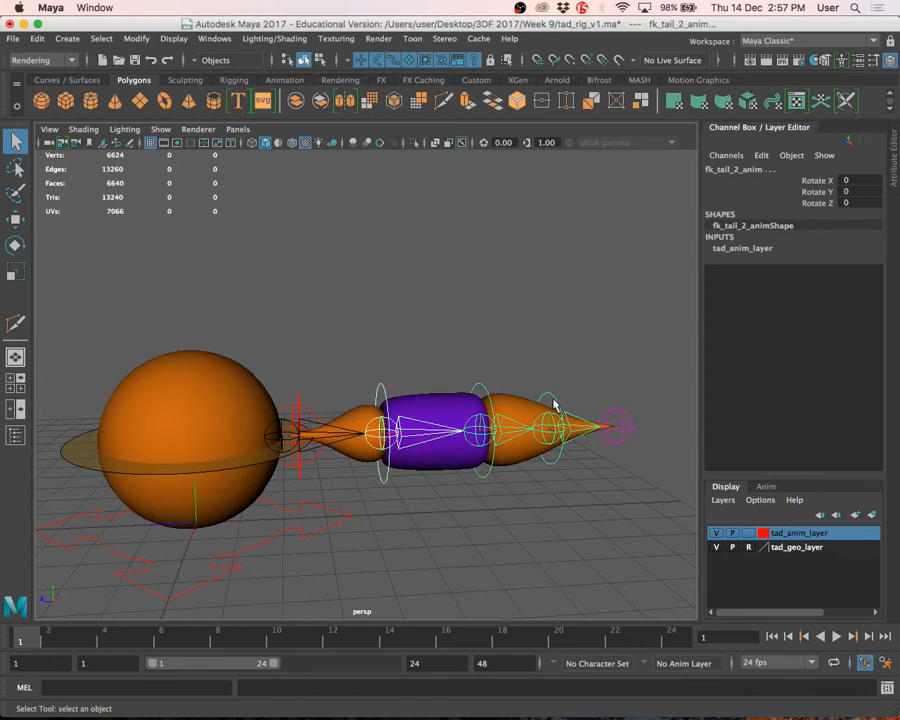
pyautogui.press('e')
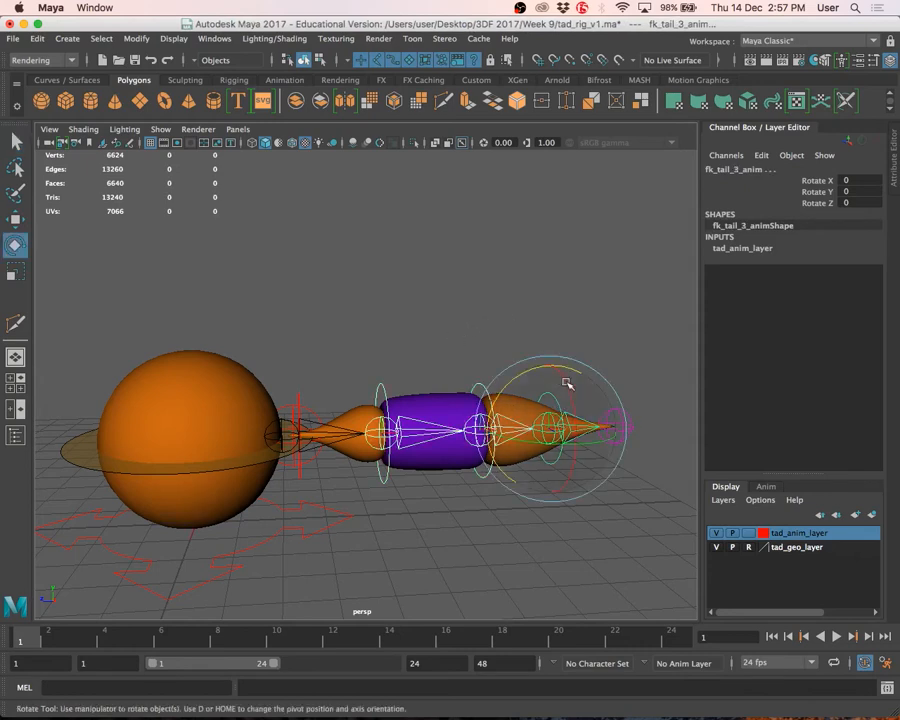
pyautogui.moveTo(535, 373); pyautogui.dragTo(522, 515)
pyautogui.click(524, 515)
# Rotate the large tail ring to about 9 degrees around X, check its Rotate X value and clear the selection
pyautogui.click(319, 396)
pyautogui.keyDown('alt'); pyautogui.moveTo(325, 402); pyautogui.dragTo(257, 377); pyautogui.keyUp('alt')
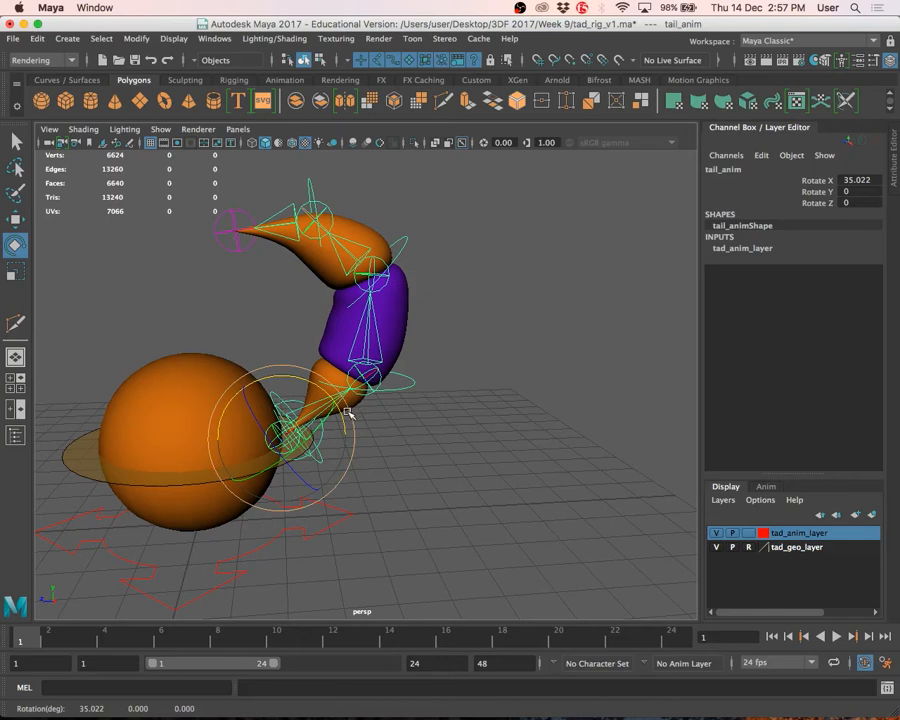
pyautogui.moveTo(349, 414); pyautogui.dragTo(290, 385)
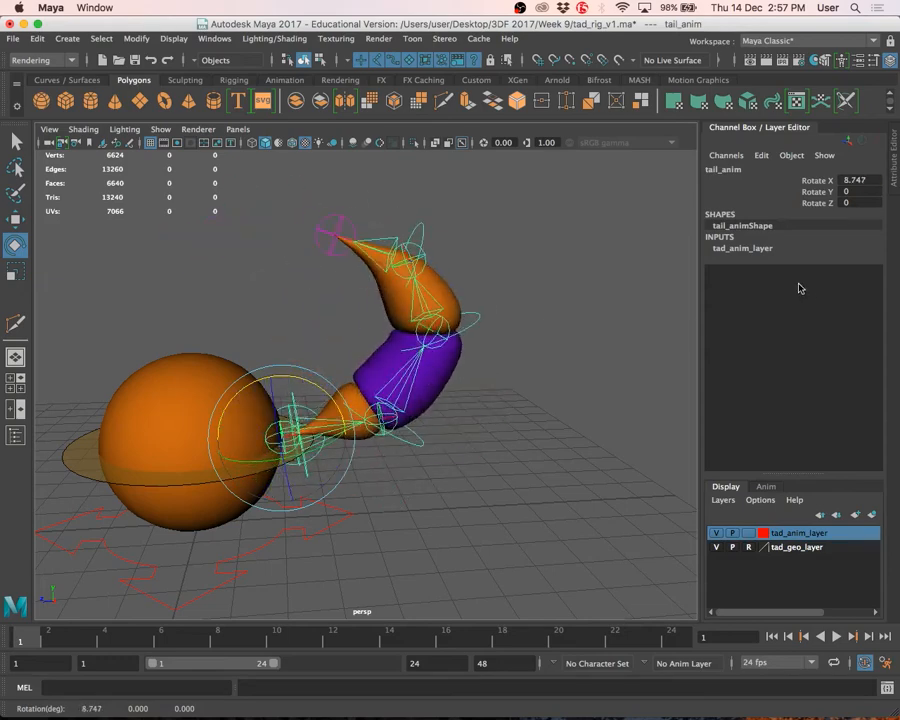
pyautogui.click(859, 179)
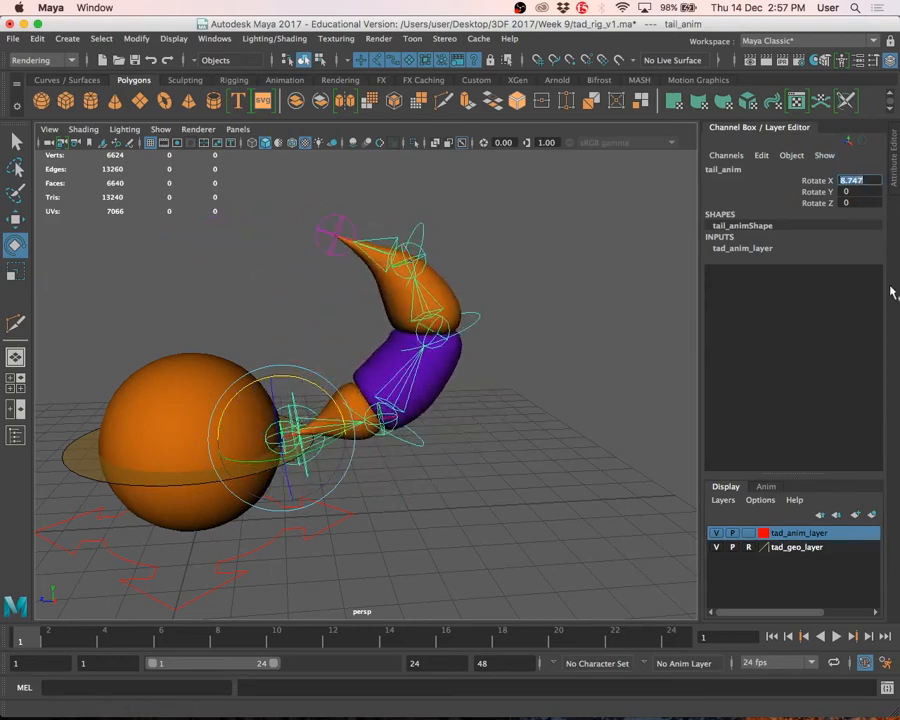
pyautogui.click(484, 404)
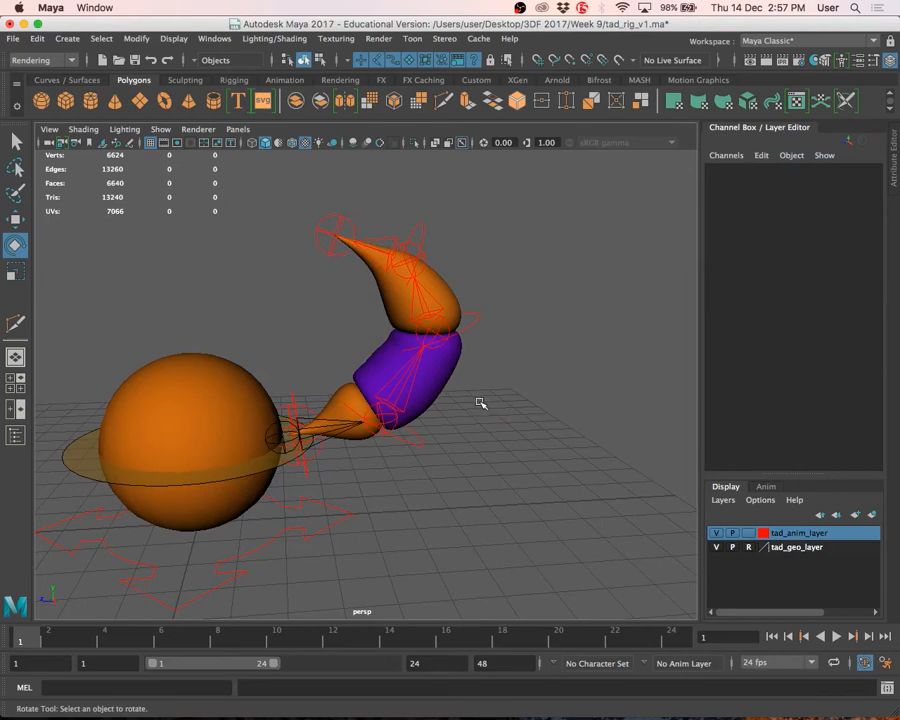
# Select the ball squash control around the sphere to examine it, and clear the selection
pyautogui.keyDown('alt'); pyautogui.moveTo(285, 308); pyautogui.dragTo(328, 342, button='right'); pyautogui.keyUp('alt')
pyautogui.keyDown('alt'); pyautogui.moveTo(328, 342); pyautogui.dragTo(554, 264, button='middle'); pyautogui.keyUp('alt')
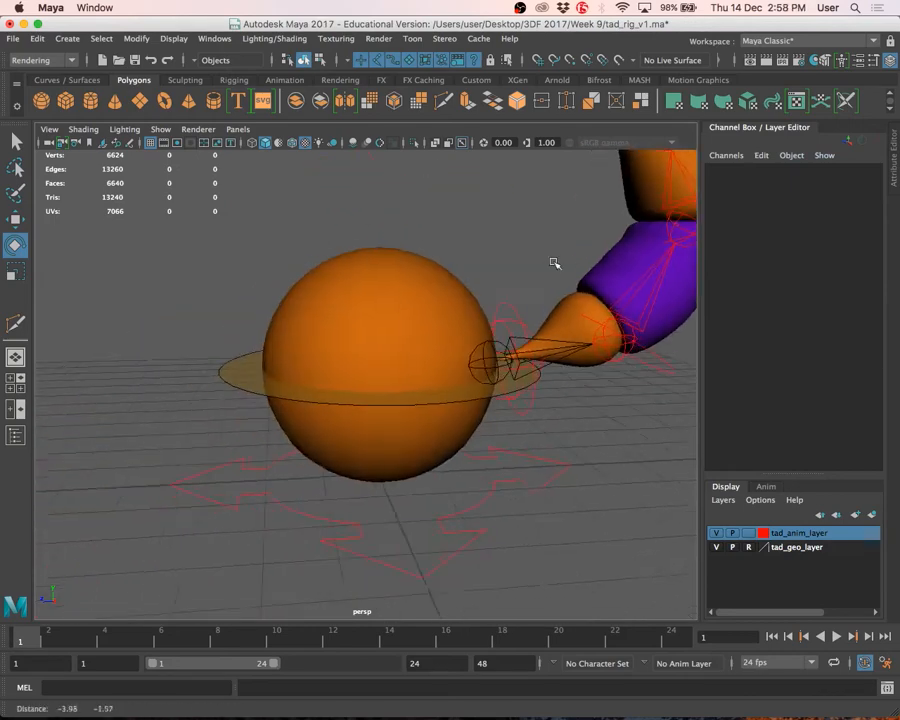
pyautogui.keyDown('alt'); pyautogui.moveTo(554, 264); pyautogui.dragTo(454, 323); pyautogui.keyUp('alt')
pyautogui.click(432, 333)
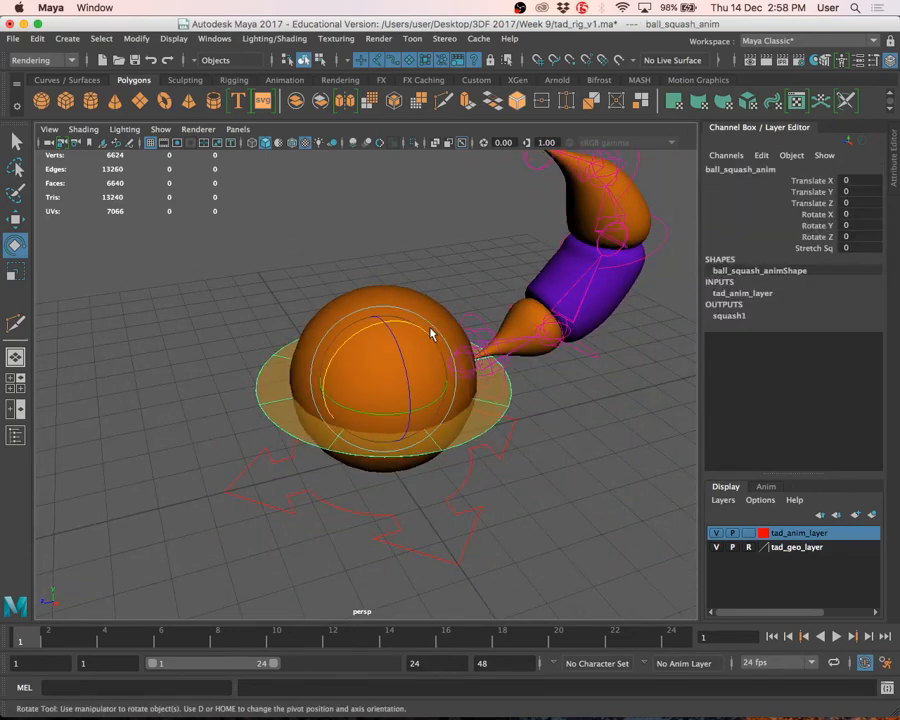
pyautogui.click(444, 263)
pyautogui.press('q')
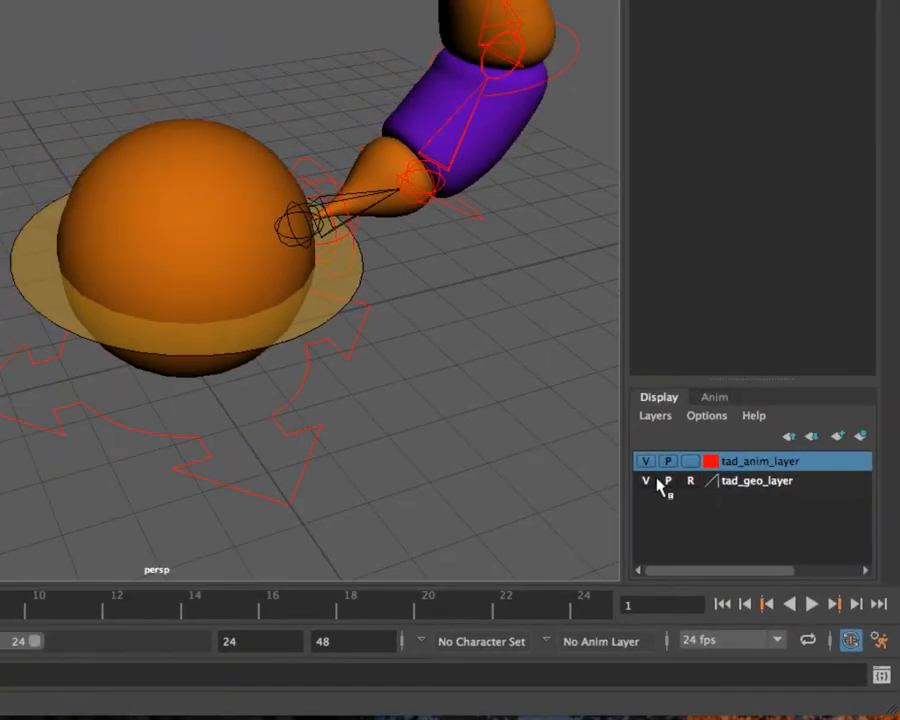
# Toggle the visibility of tad_geo_layer off and on several times to check which geometry it holds
pyautogui.click(370, 440)
pyautogui.click(651, 483)
pyautogui.click(651, 483)
pyautogui.click(651, 483)
pyautogui.click(651, 483)
pyautogui.click(651, 483)
pyautogui.click(651, 483)
pyautogui.click(651, 483)
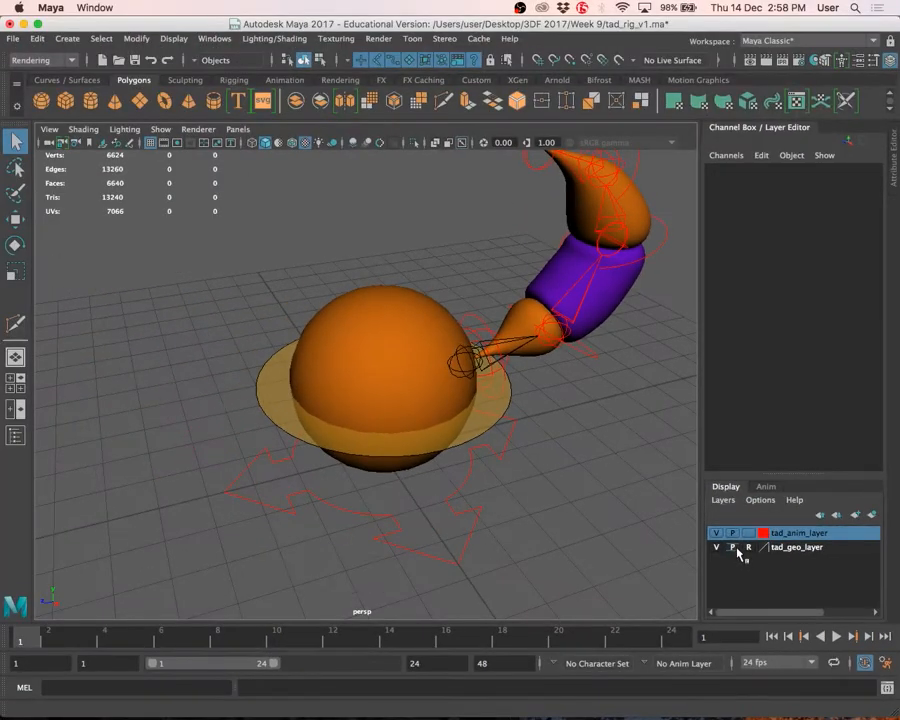
# Turn off playback display for tad_geo_layer and run the timeline to check how the geometry shows during playback
pyautogui.keyDown('alt'); pyautogui.moveTo(485, 390); pyautogui.dragTo(336, 313, button='right'); pyautogui.keyUp('alt')
pyautogui.keyDown('alt'); pyautogui.moveTo(404, 358); pyautogui.dragTo(372, 386, button='middle'); pyautogui.keyUp('alt')
pyautogui.keyDown('alt'); pyautogui.moveTo(372, 386); pyautogui.dragTo(532, 428, button='right'); pyautogui.keyUp('alt')
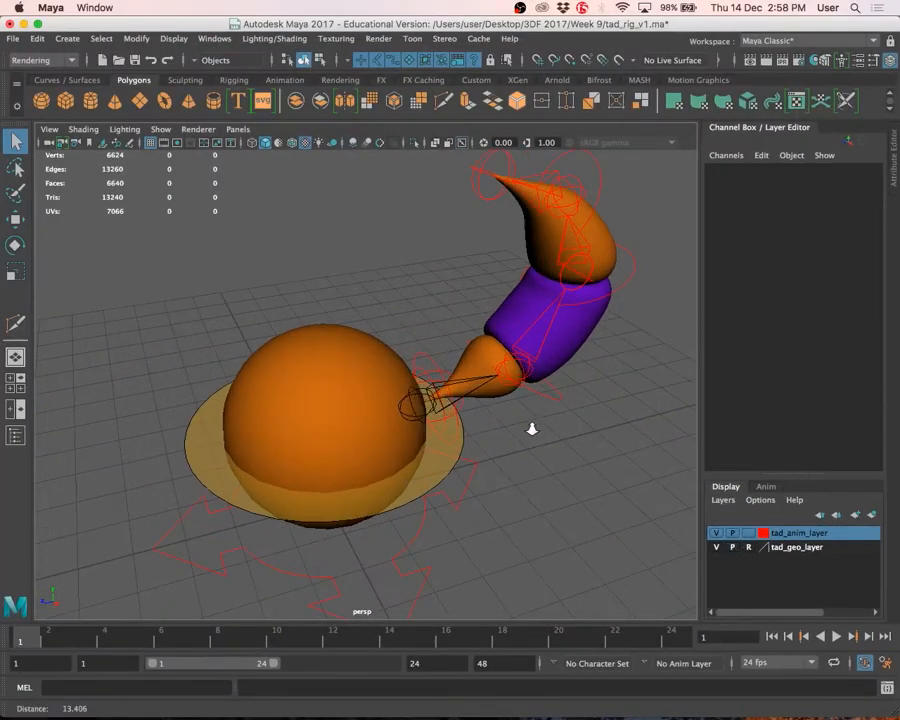
pyautogui.click(732, 548)
pyautogui.keyDown('alt'); pyautogui.moveTo(503, 507); pyautogui.dragTo(466, 490); pyautogui.keyUp('alt')
pyautogui.keyDown('alt'); pyautogui.moveTo(466, 490); pyautogui.dragTo(445, 480, button='right'); pyautogui.keyUp('alt')
pyautogui.click(836, 636)
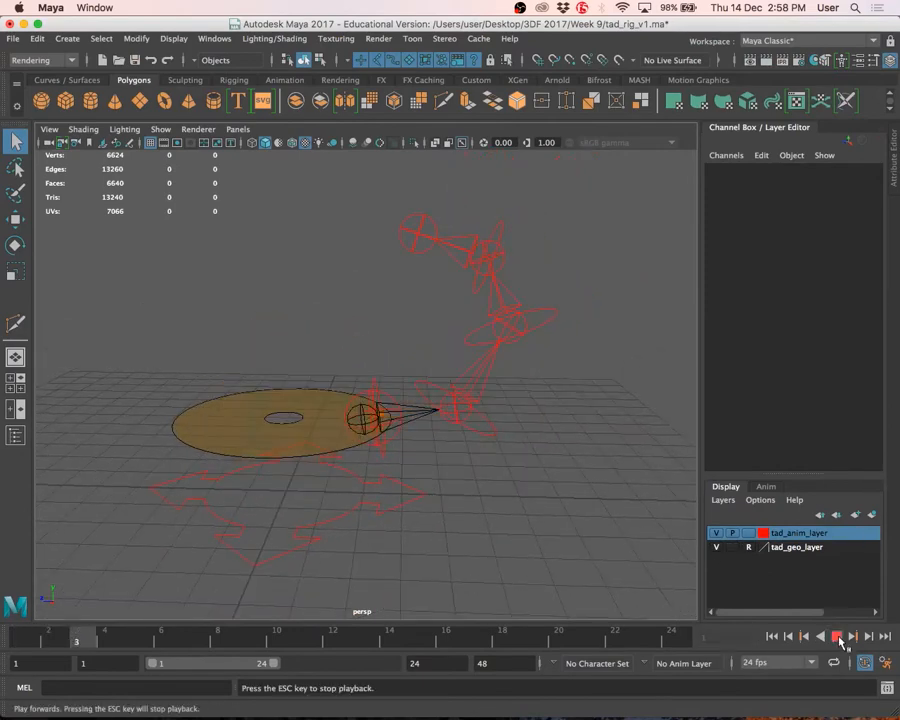
pyautogui.click(838, 637)
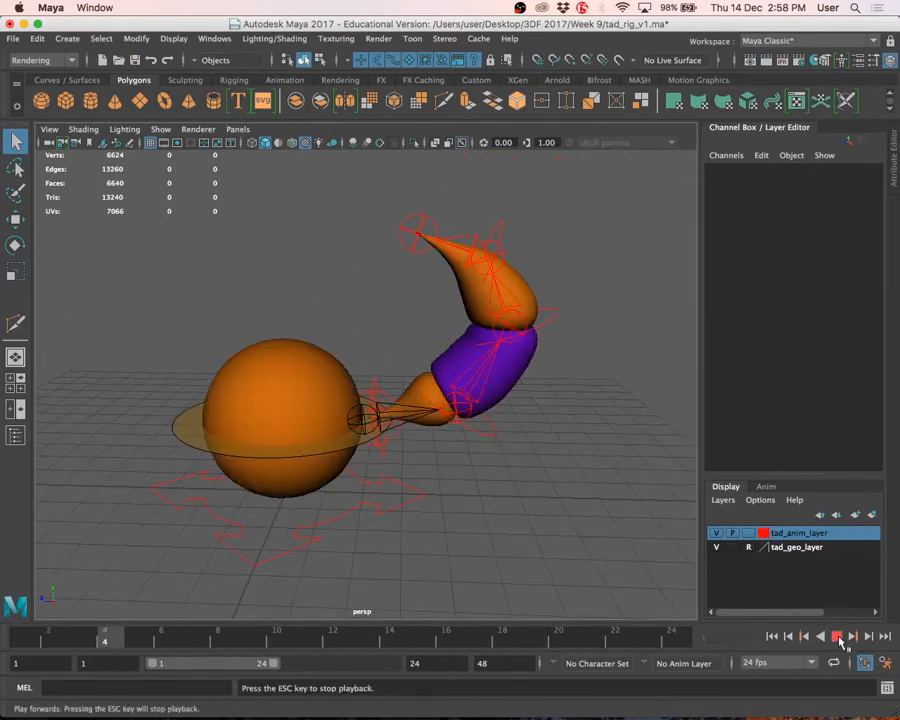
pyautogui.click(838, 637)
pyautogui.click(836, 636)
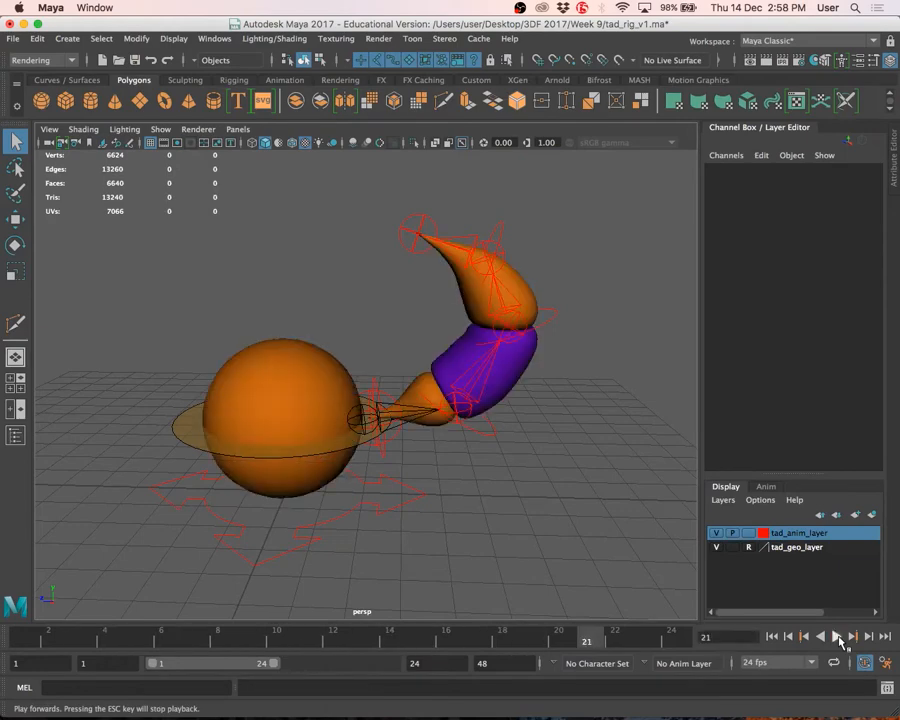
# Show tad_geo_layer but hide tad_anim_layer during playback, and play the timeline to check the result
pyautogui.click(733, 532)
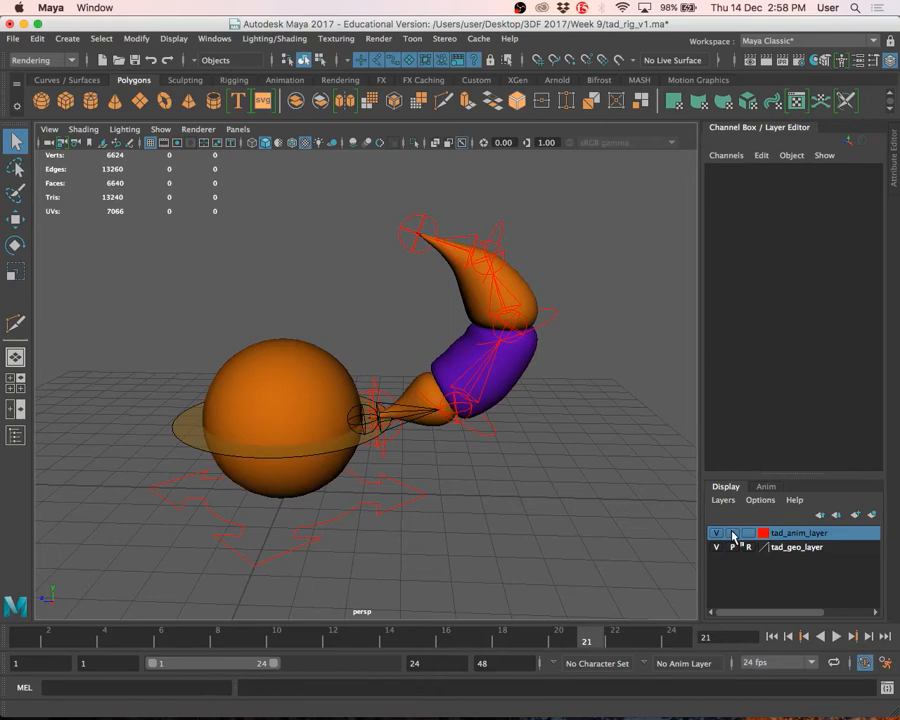
pyautogui.click(838, 637)
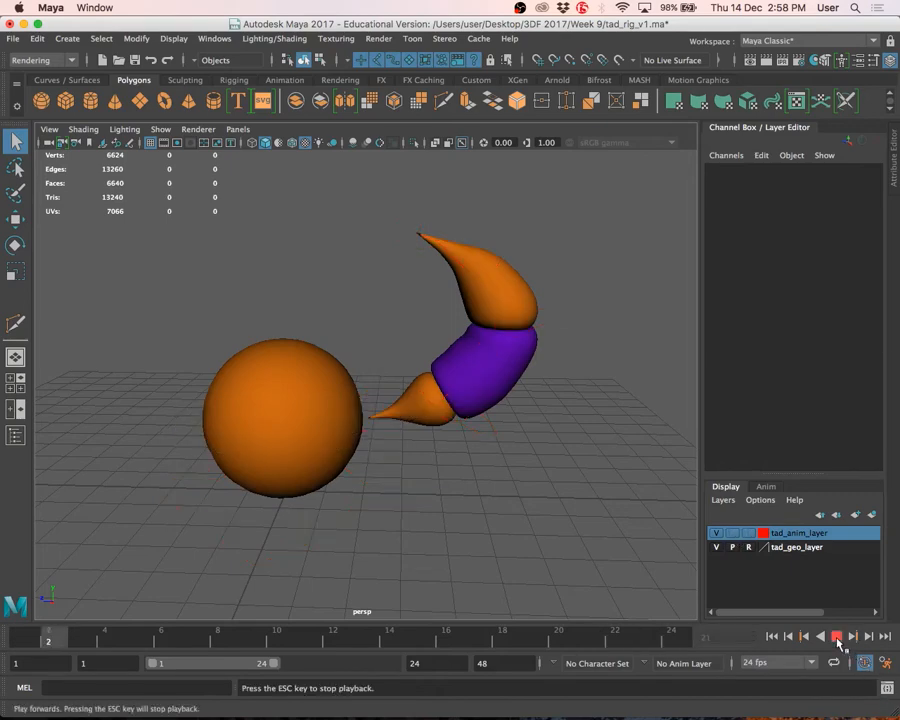
pyautogui.click(838, 637)
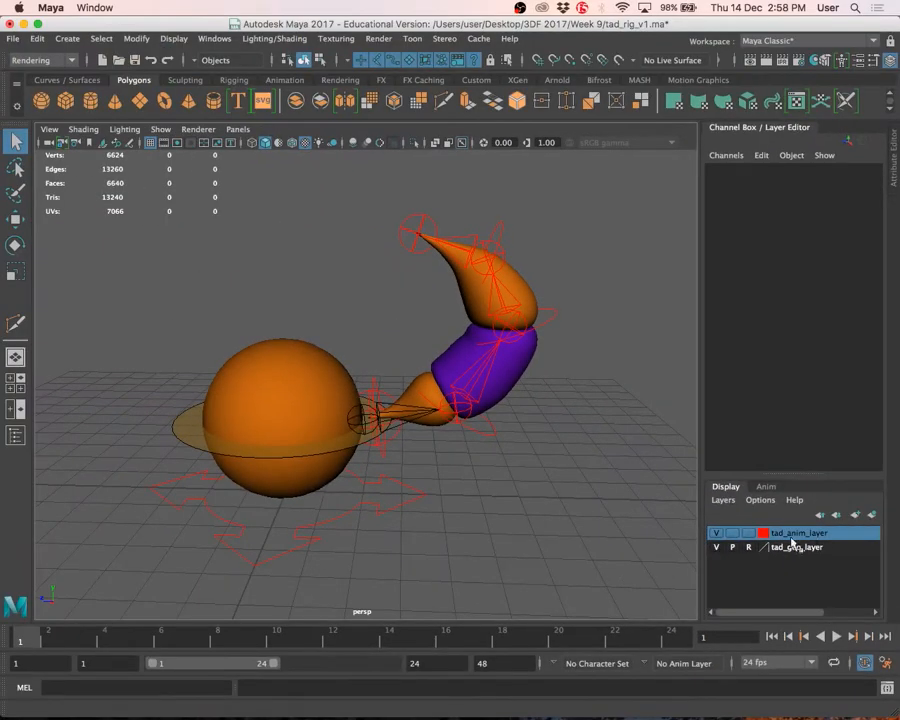
# Toggle the visibility of tad_anim_layer off and on repeatedly to check that it holds the rig controls
pyautogui.click(714, 533)
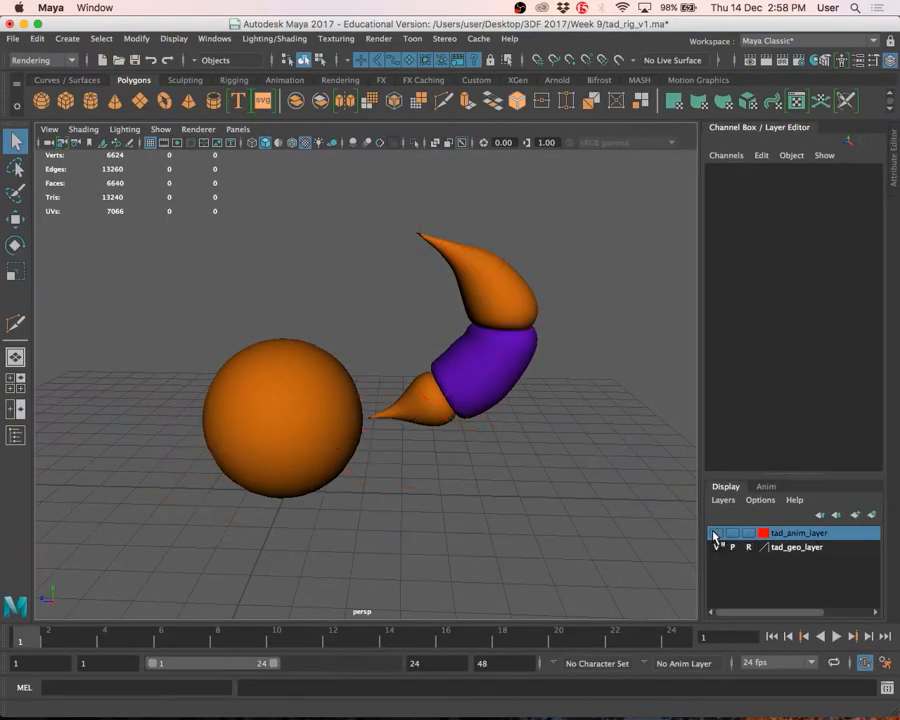
pyautogui.click(714, 533)
pyautogui.click(714, 533)
pyautogui.click(714, 533)
pyautogui.click(714, 534)
pyautogui.click(714, 534)
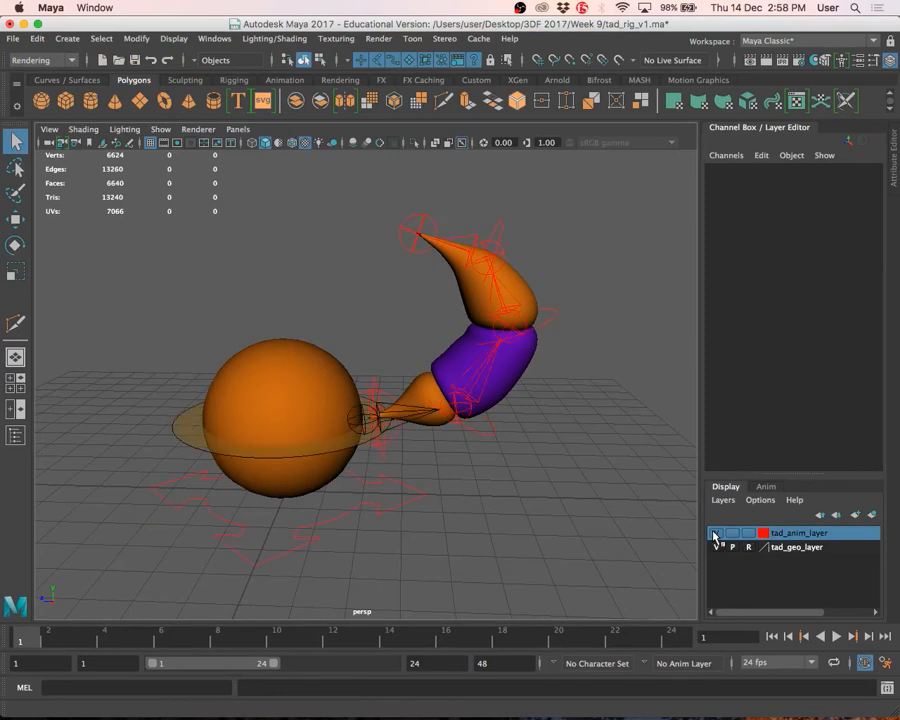
pyautogui.click(714, 534)
pyautogui.click(714, 534)
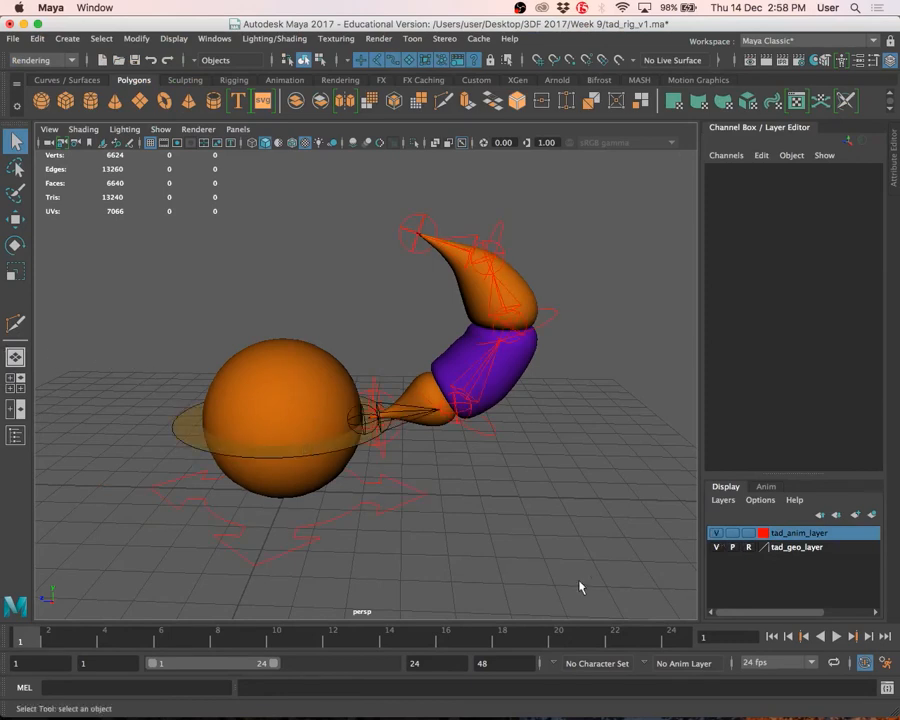
# Switch the reference state of tad_geo_layer off and on, and test whether the ball geometry can be selected
pyautogui.click(751, 548)
pyautogui.click(751, 548)
pyautogui.click(307, 394)
pyautogui.click(280, 278)
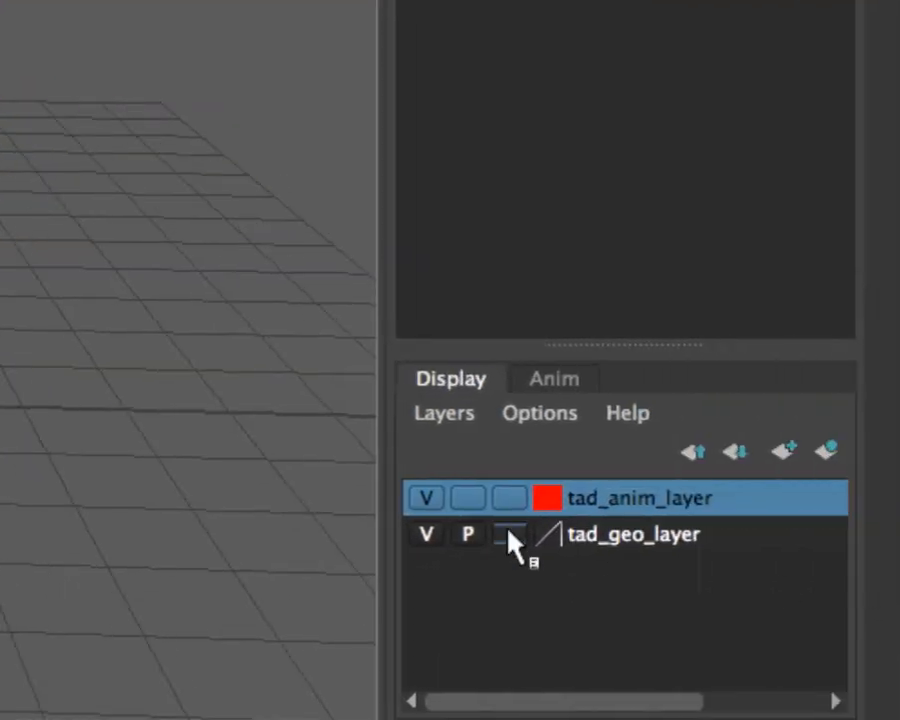
pyautogui.click(754, 534)
pyautogui.click(514, 540)
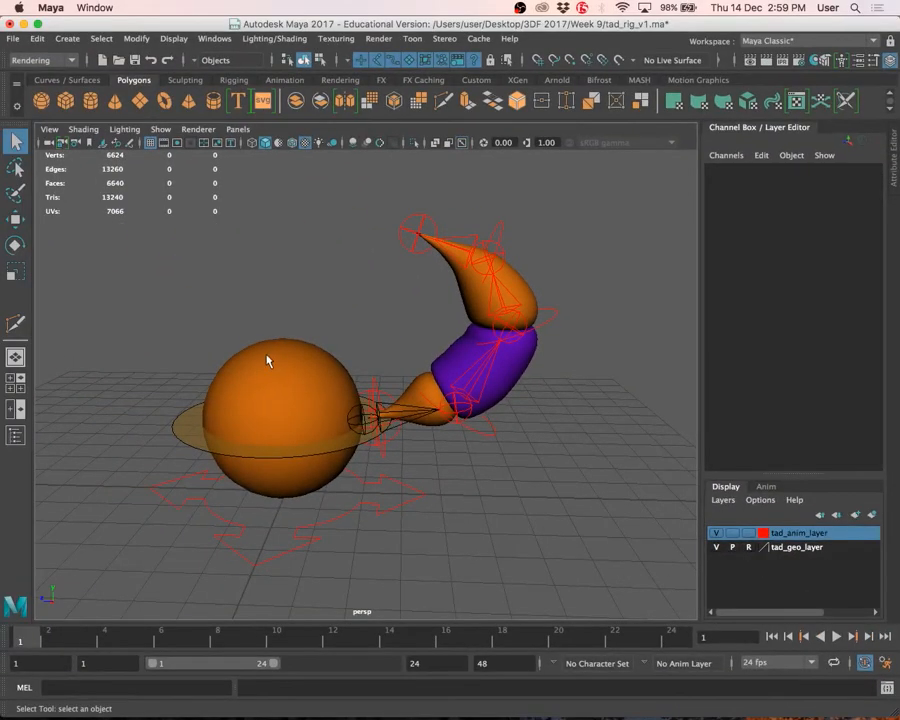
# Turn off the reference state of tad_geo_layer and select the ball and tail geometry directly
pyautogui.keyDown('alt'); pyautogui.moveTo(275, 457); pyautogui.dragTo(450, 530); pyautogui.keyUp('alt')
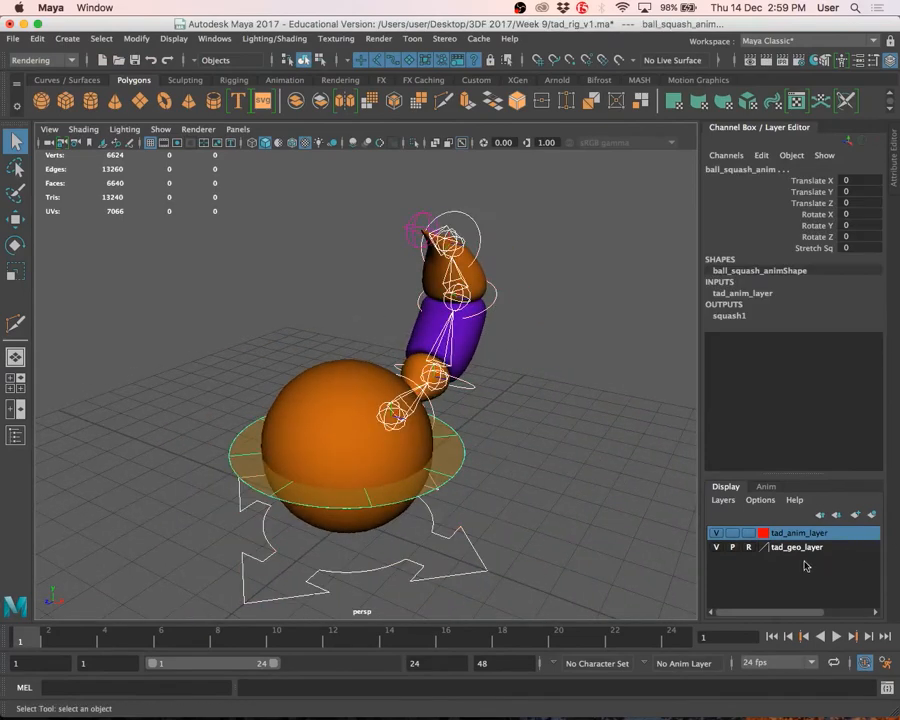
pyautogui.click(747, 548)
pyautogui.click(500, 464)
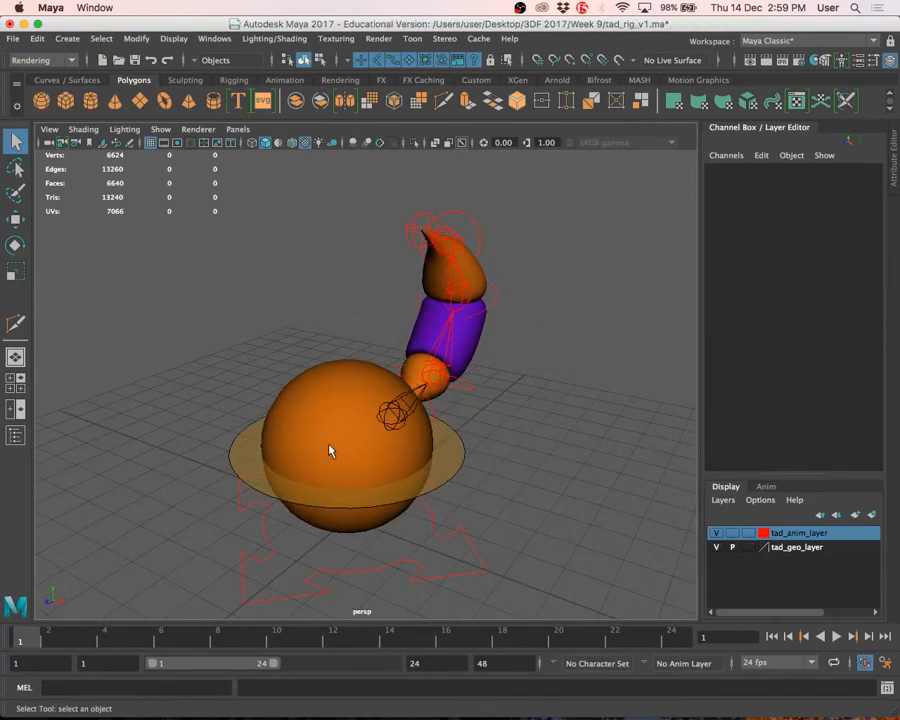
pyautogui.click(331, 450)
pyautogui.keyDown('alt'); pyautogui.moveTo(430, 456); pyautogui.dragTo(363, 419); pyautogui.keyUp('alt')
pyautogui.click(453, 369)
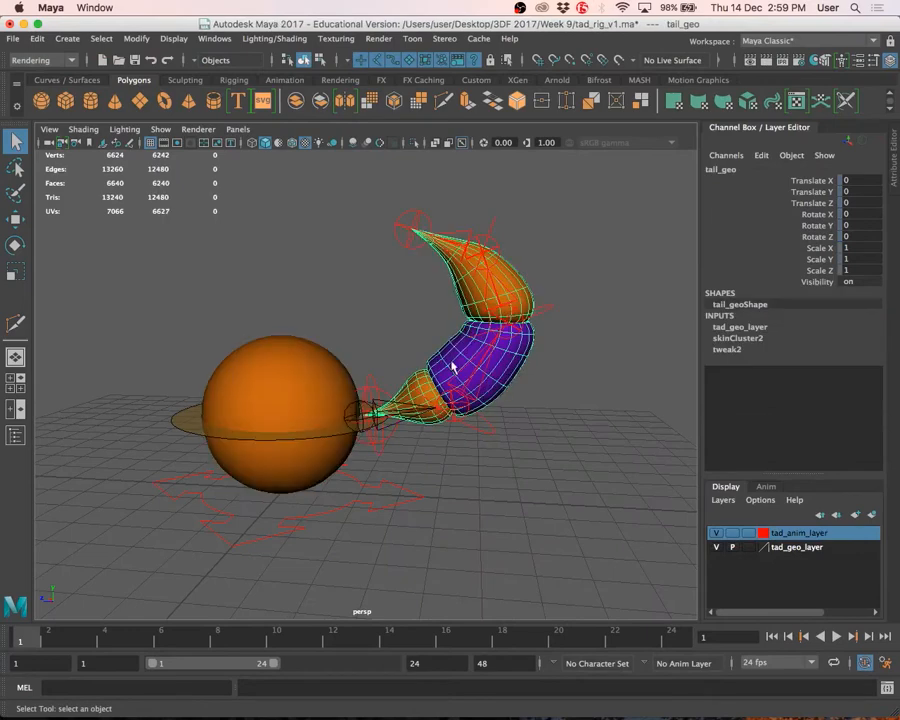
# Move the ball geometry about 2.75 in Y and 2.52 in Z, and undo the move
pyautogui.press('w')
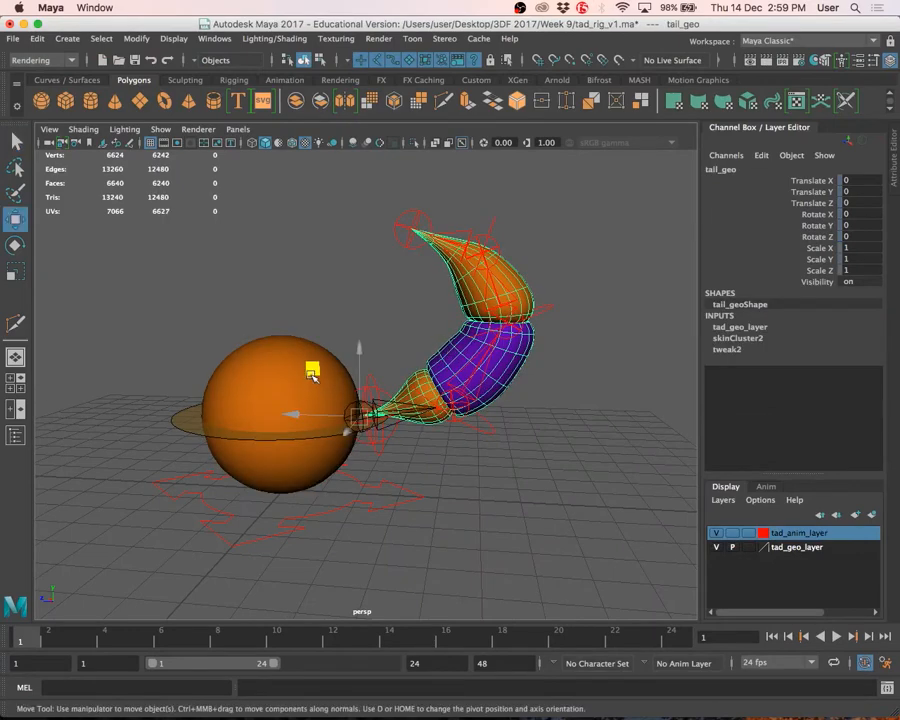
pyautogui.click(265, 364)
pyautogui.moveTo(235, 365); pyautogui.dragTo(137, 256)
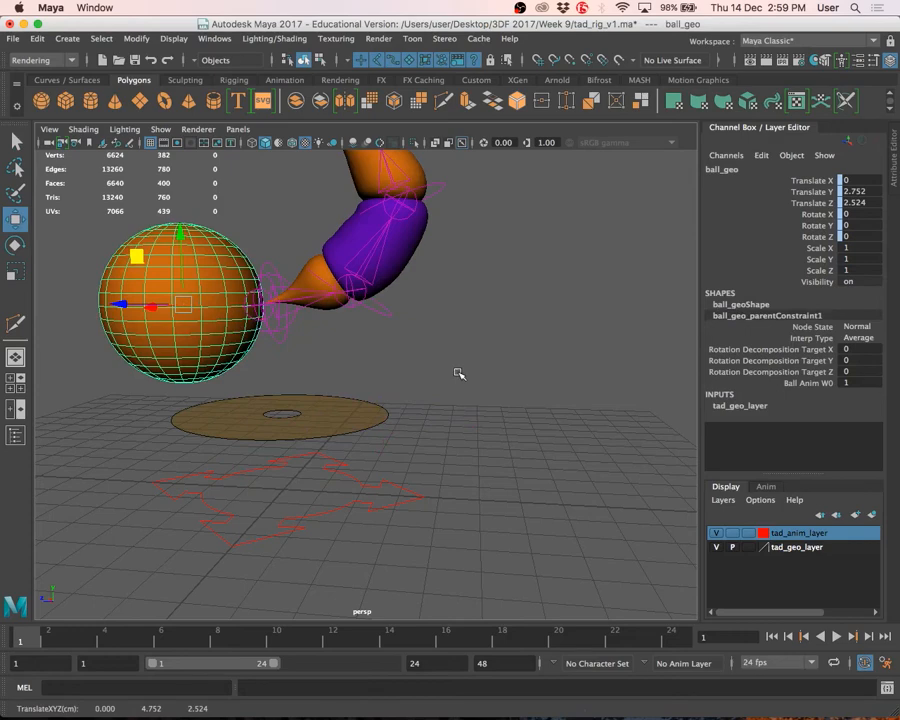
pyautogui.hotkey('ctrl', 'z')
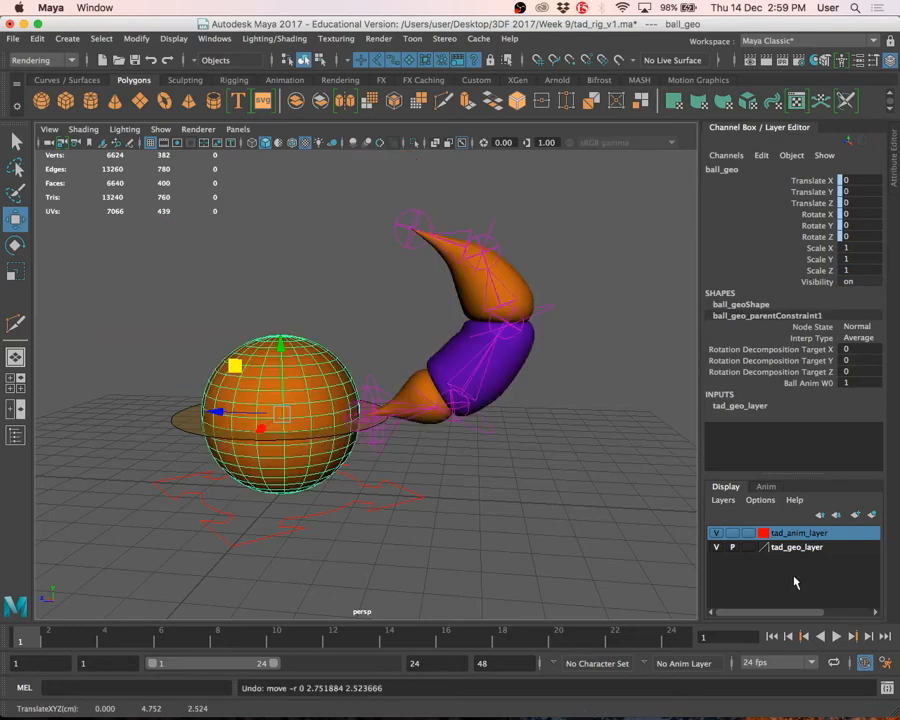
# Set tad_geo_layer back to reference display and clear the selection
pyautogui.click(748, 547)
pyautogui.click(748, 547)
pyautogui.click(577, 530)
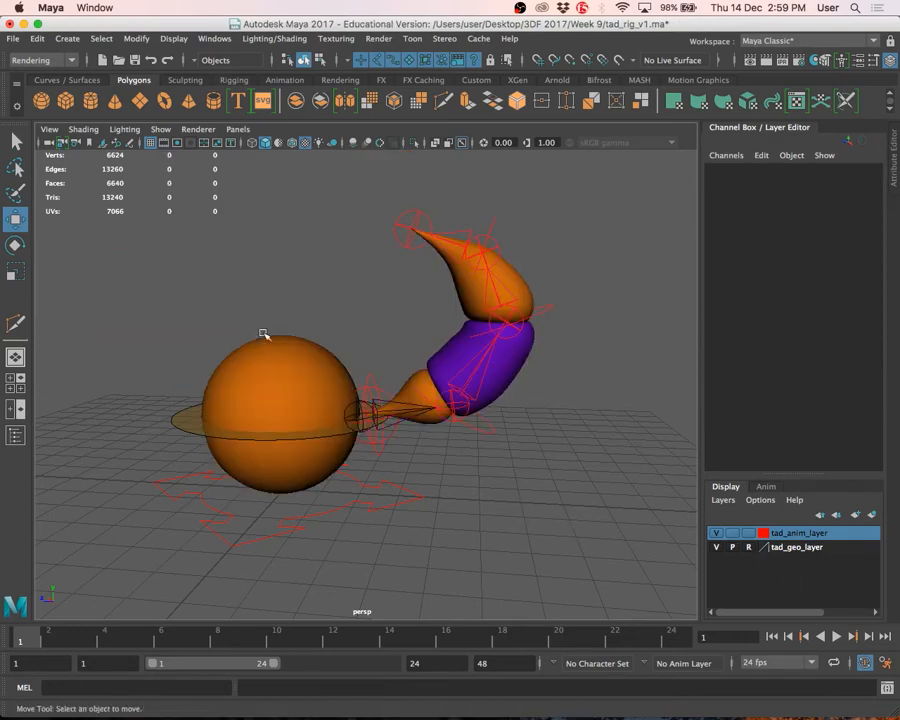
# Select the tail controls, the ground arrow control and the ball squash ring to check that only controls are selectable
pyautogui.keyDown('alt'); pyautogui.moveTo(262, 330); pyautogui.dragTo(454, 439); pyautogui.keyUp('alt')
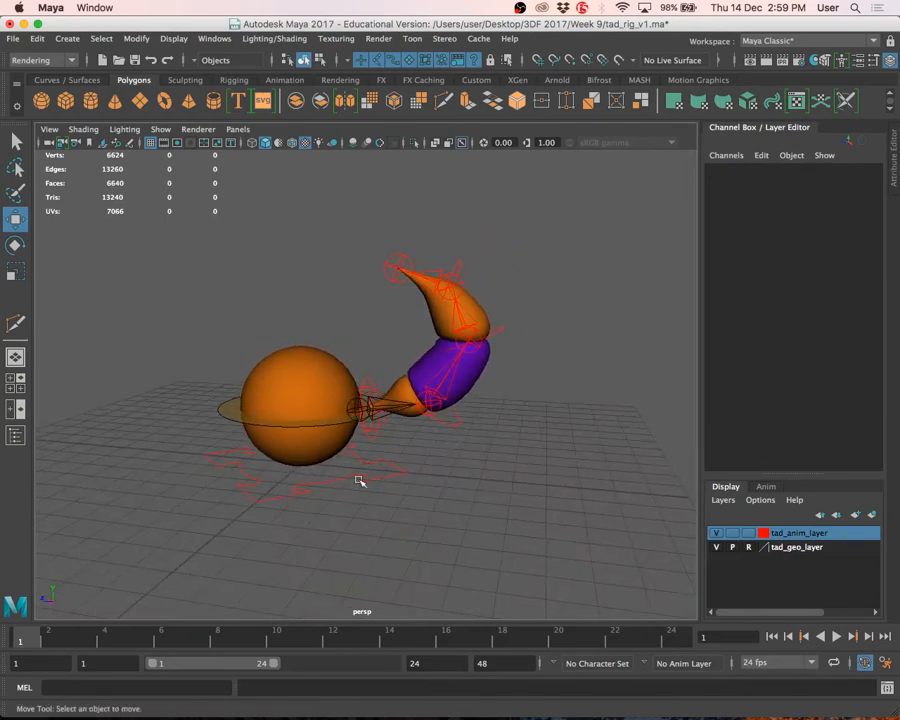
pyautogui.moveTo(352, 275); pyautogui.dragTo(533, 477)
pyautogui.moveTo(370, 292); pyautogui.dragTo(538, 426)
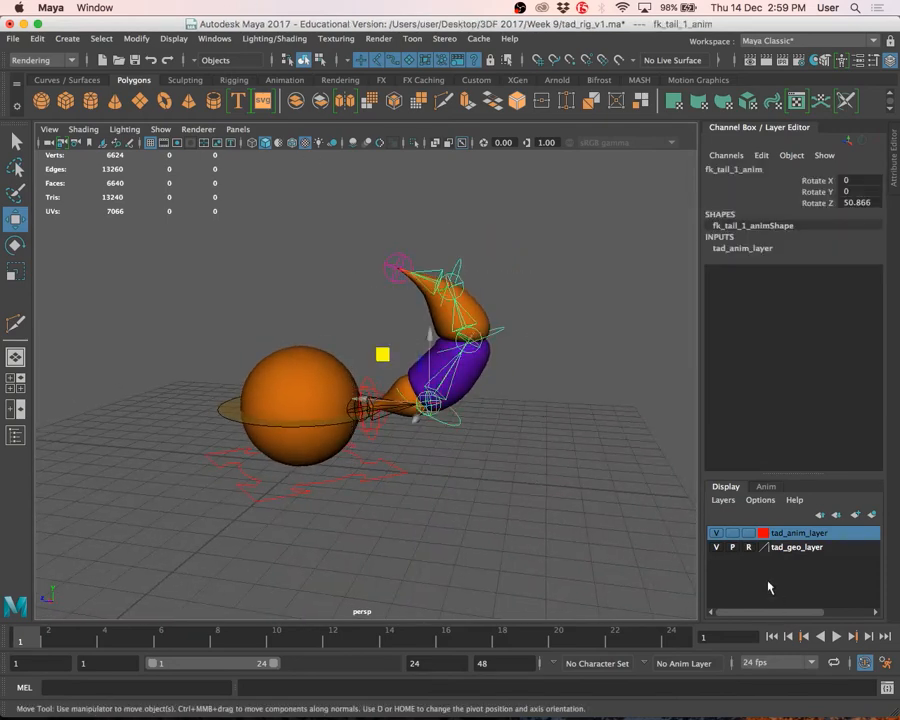
pyautogui.click(320, 227)
pyautogui.click(460, 426)
pyautogui.click(318, 481)
pyautogui.click(225, 413)
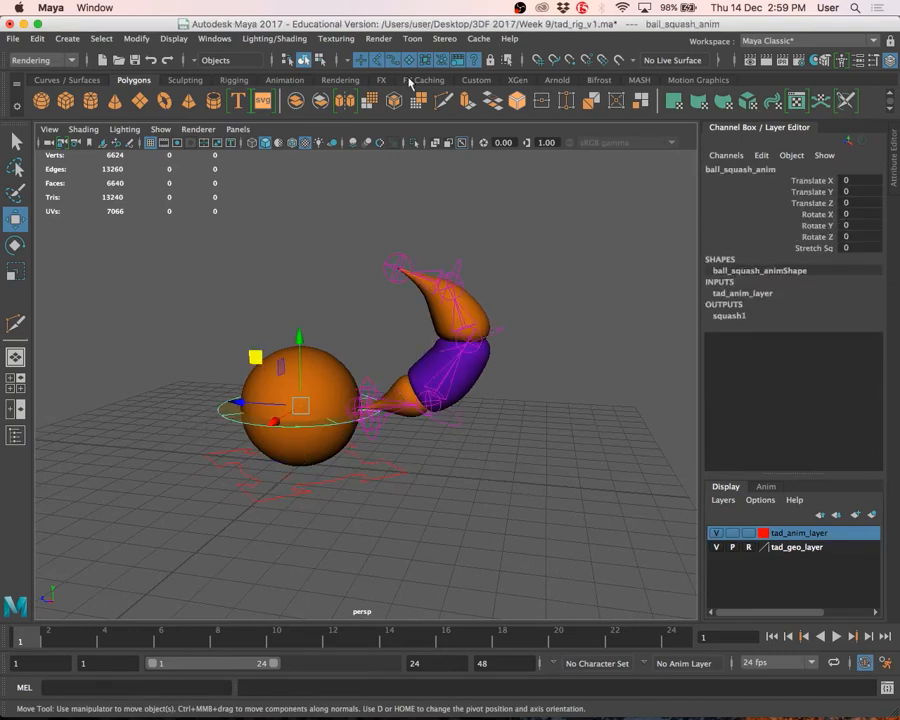
pyautogui.scroll(1, 409, 81)
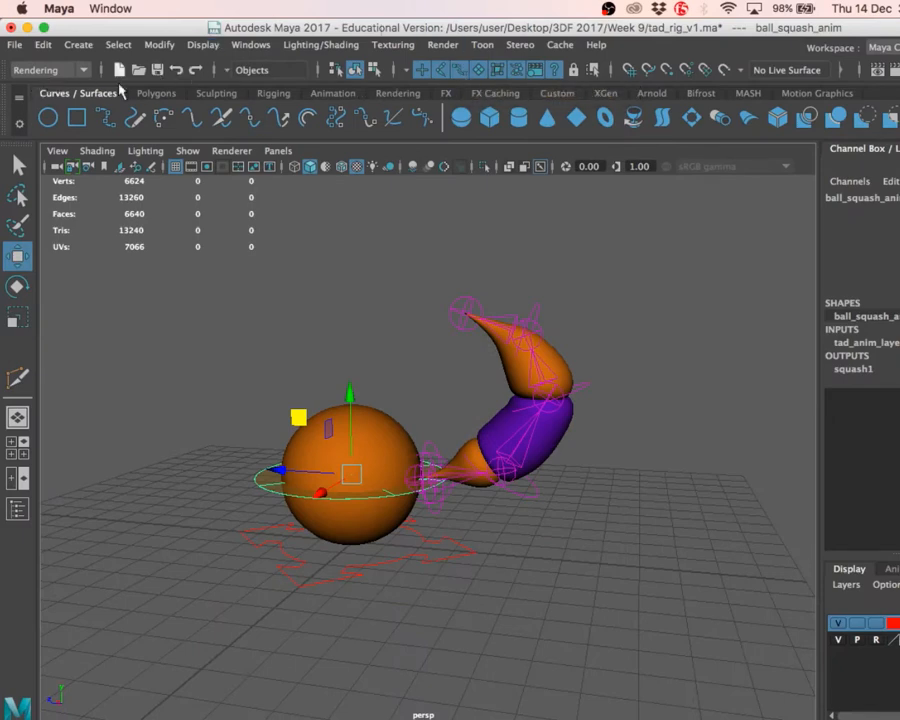
pyautogui.click(78, 71)
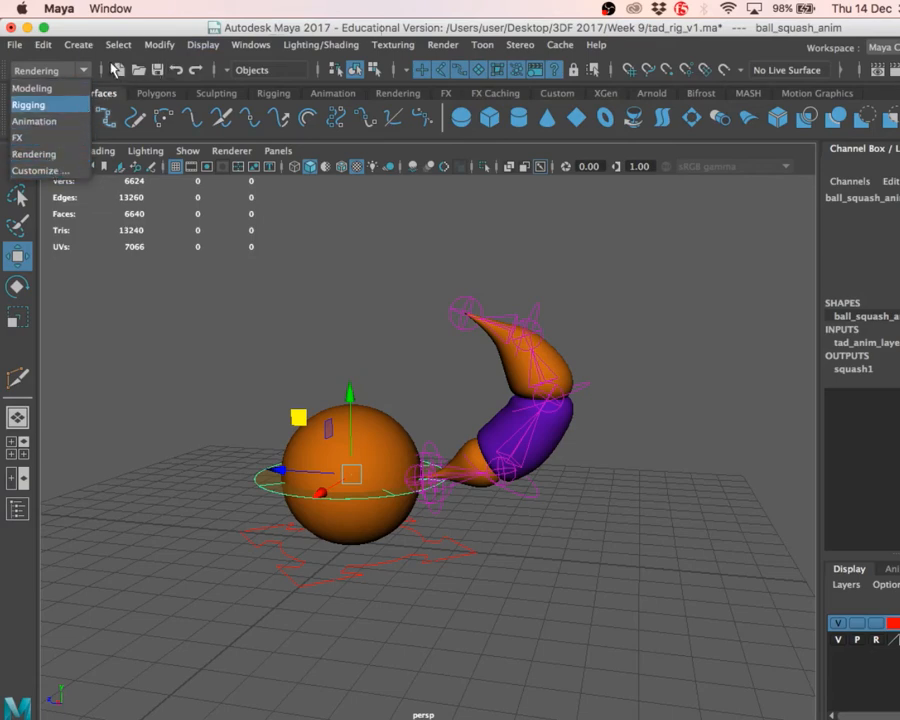
pyautogui.click(117, 70)
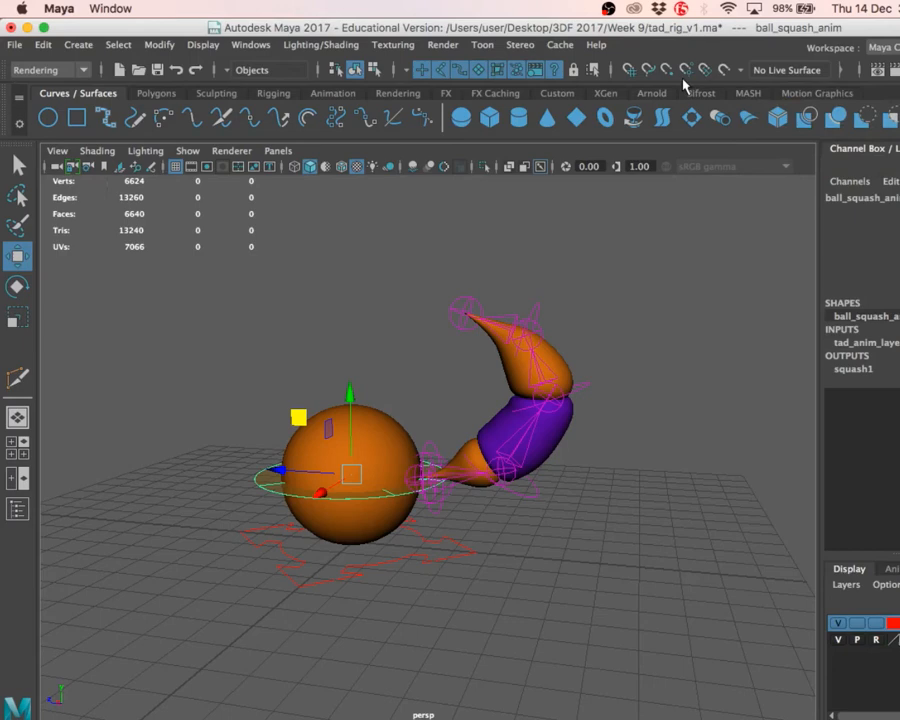
# Temporarily activate snapping to grids and snapping to points
pyautogui.press('x')
pyautogui.press('v')
pyautogui.press('x')
pyautogui.press('v')
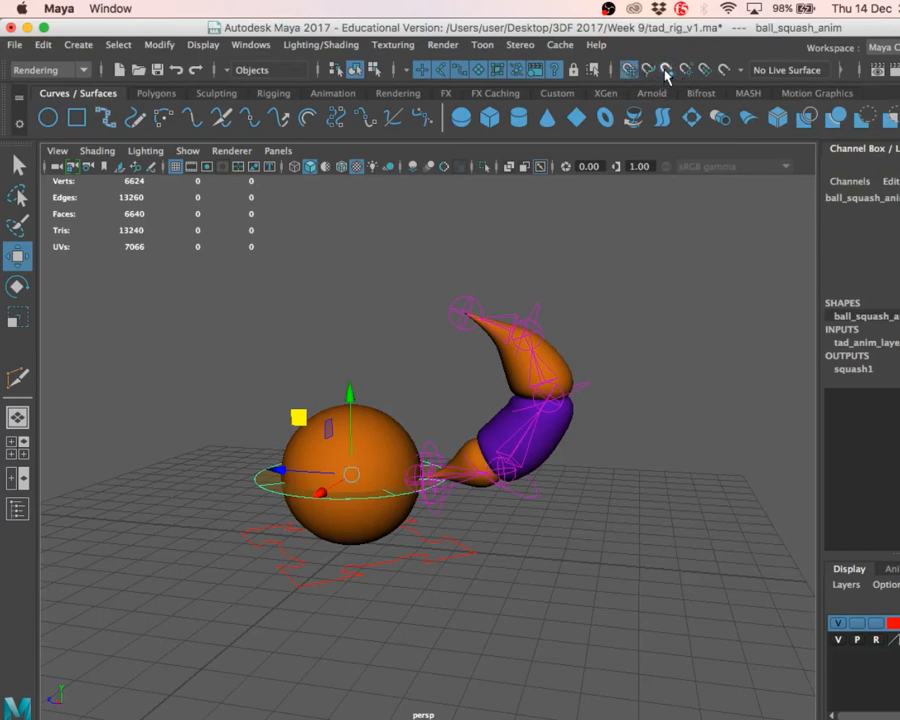
pyautogui.press('v')
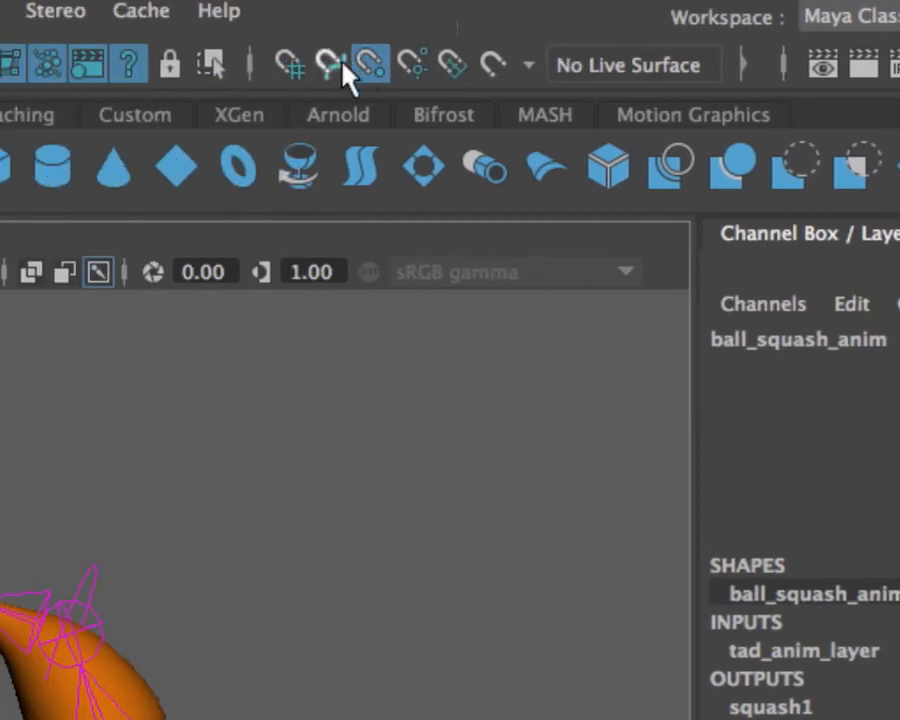
# Switch point snapping on and off repeatedly, leaving it off
pyautogui.click(377, 62)
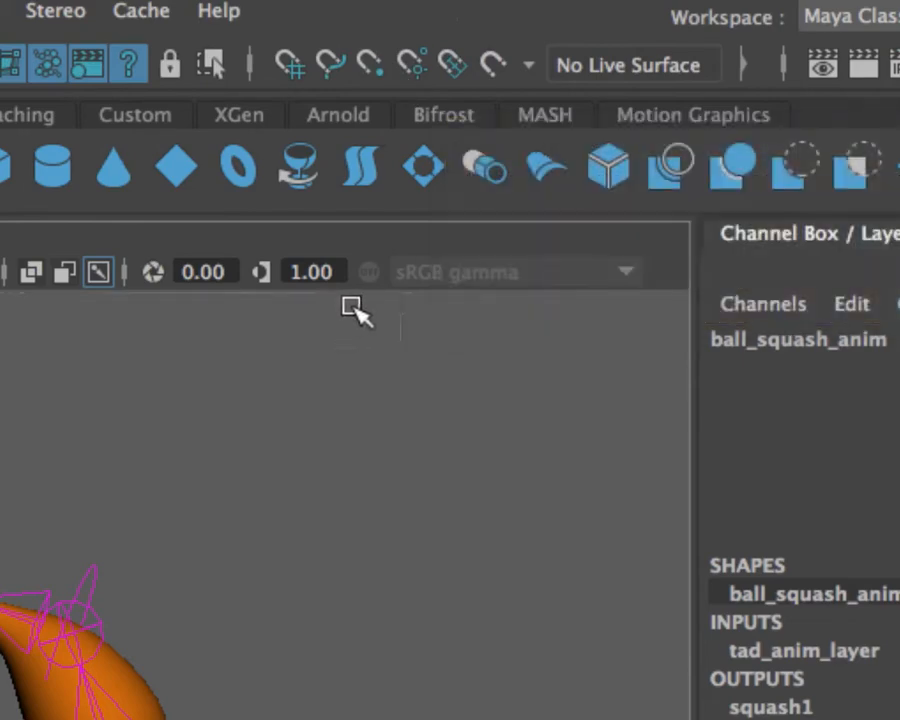
pyautogui.click(367, 67)
pyautogui.click(372, 78)
pyautogui.click(374, 67)
pyautogui.click(373, 65)
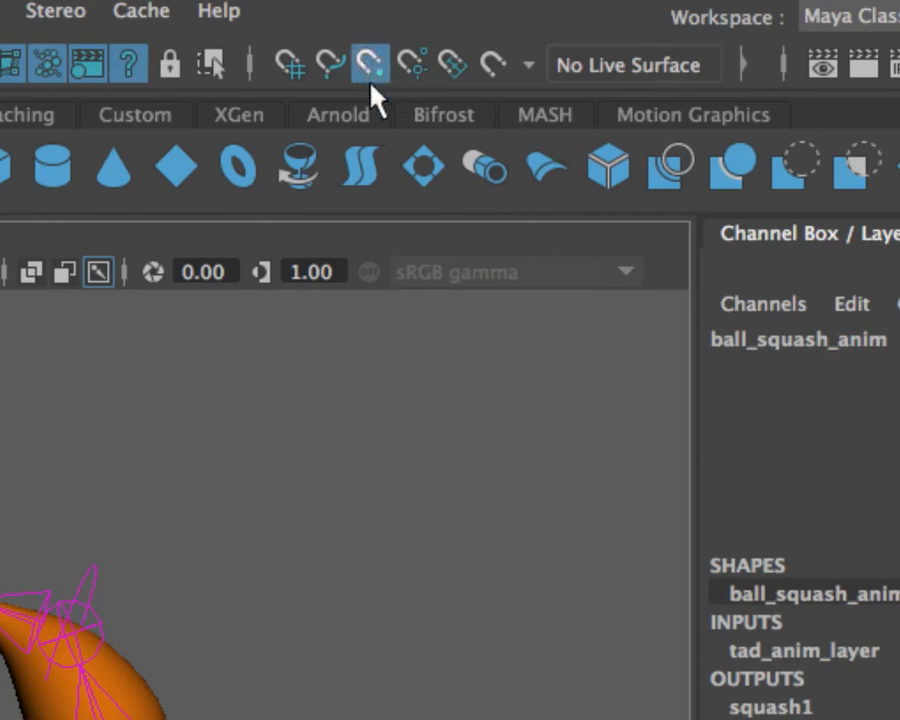
pyautogui.click(371, 66)
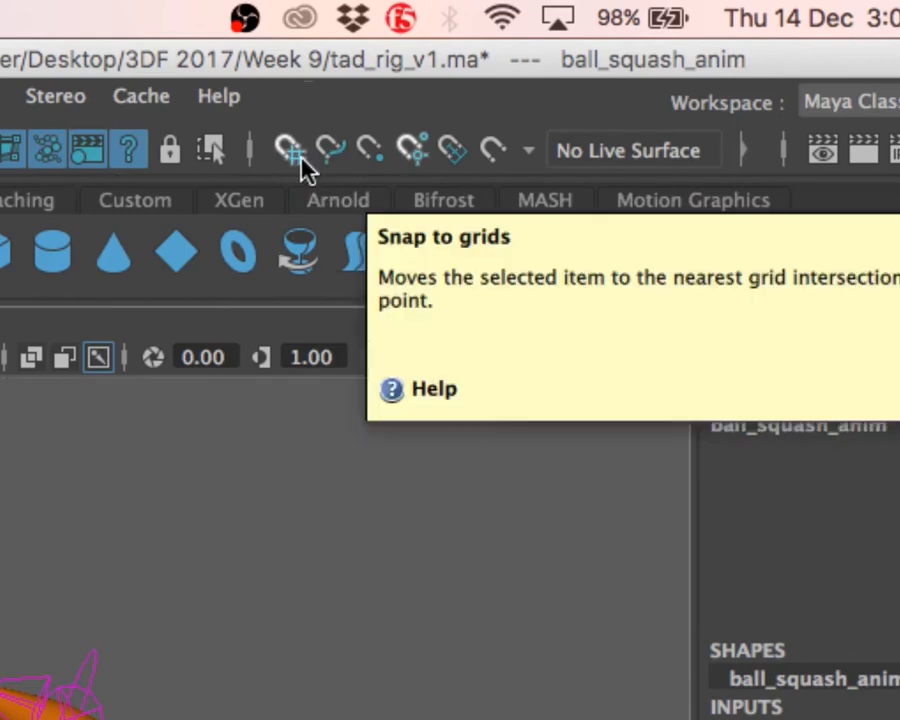
# Turn on grid snapping together with point snapping, and switch both off again
pyautogui.click(299, 154)
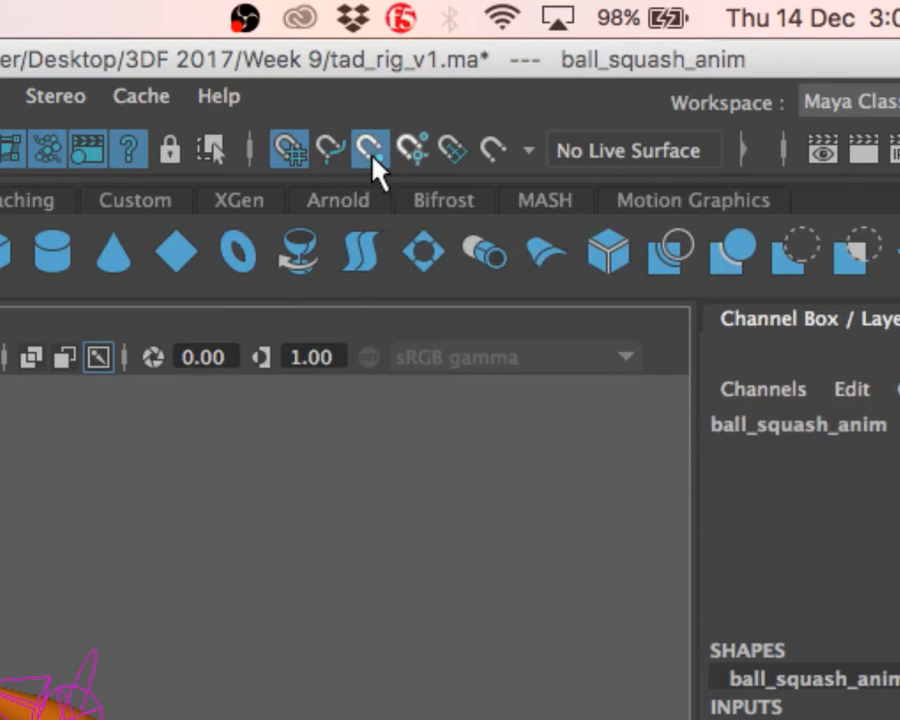
pyautogui.click(372, 157)
pyautogui.click(305, 154)
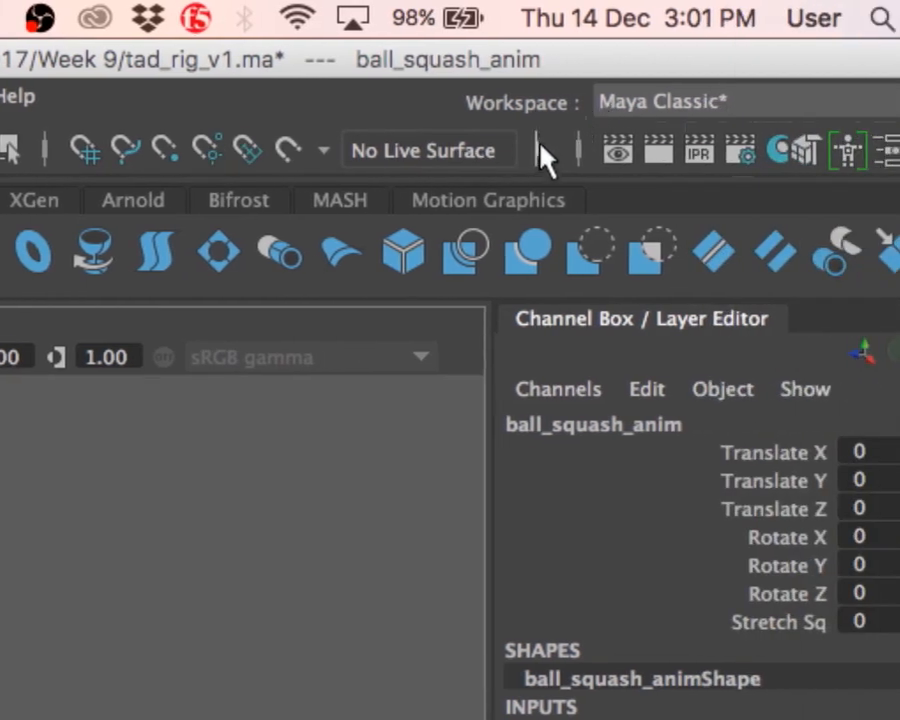
# Expand and collapse the status line's construction history group, and collapse and expand its selection mask group
pyautogui.click(540, 150)
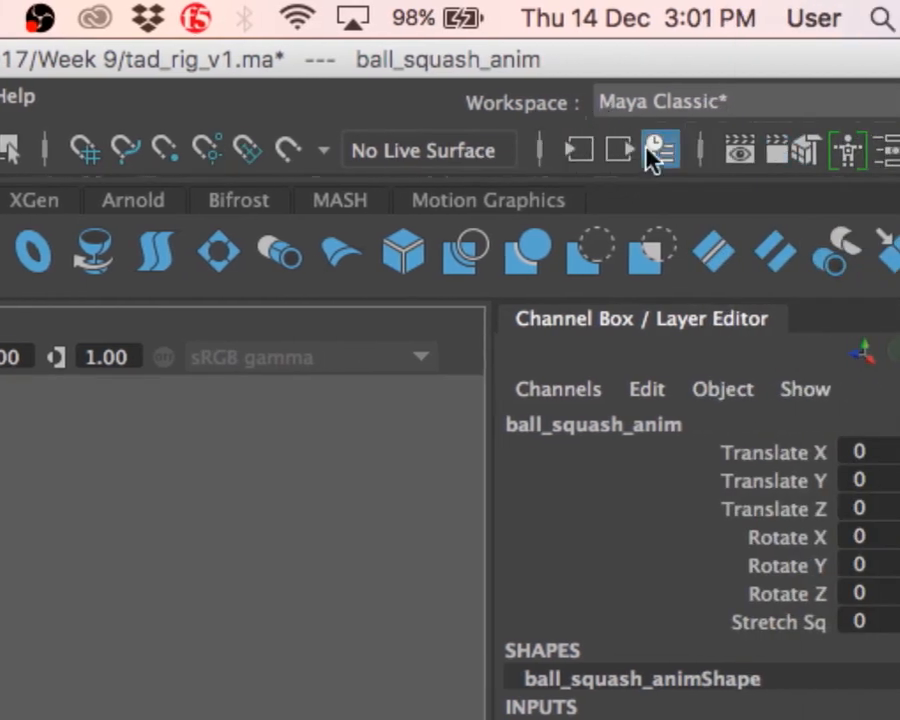
pyautogui.click(541, 150)
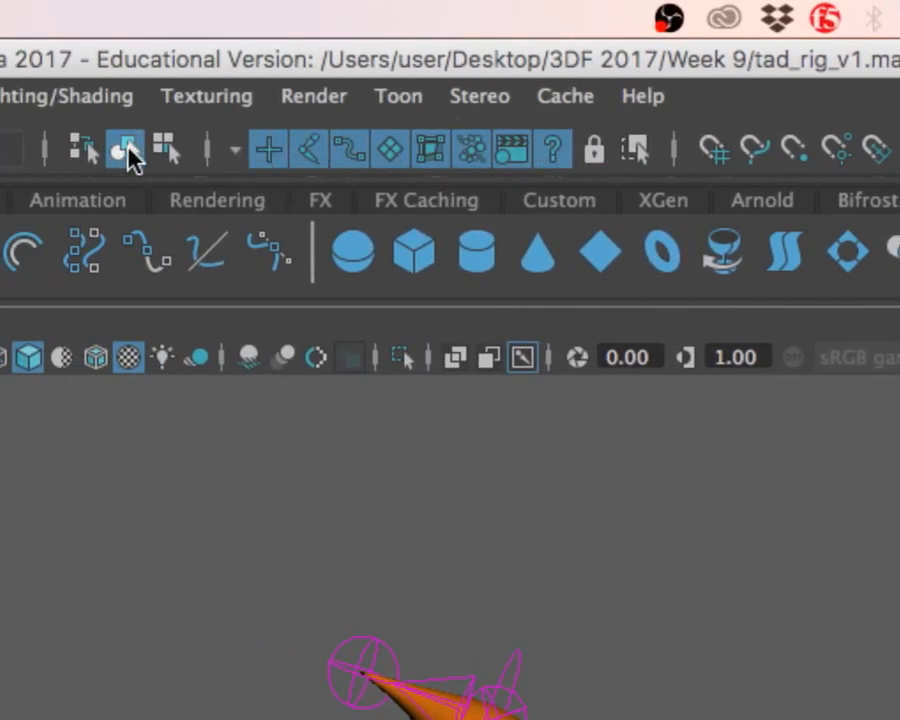
pyautogui.click(353, 152)
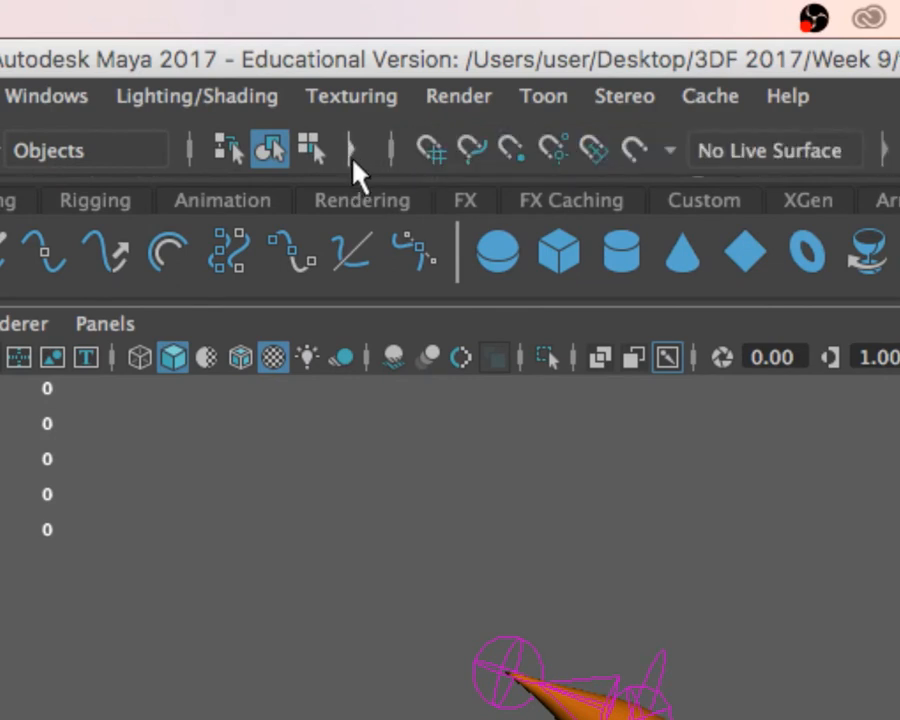
pyautogui.click(353, 156)
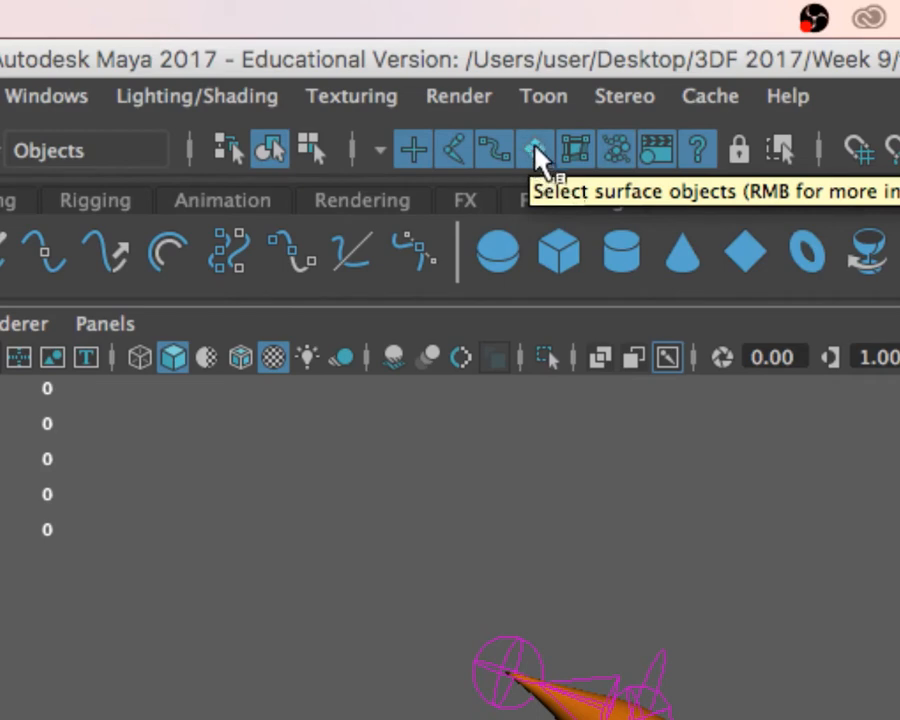
# Set the selection mask to all objects off and allow only surface objects
pyautogui.click(380, 153)
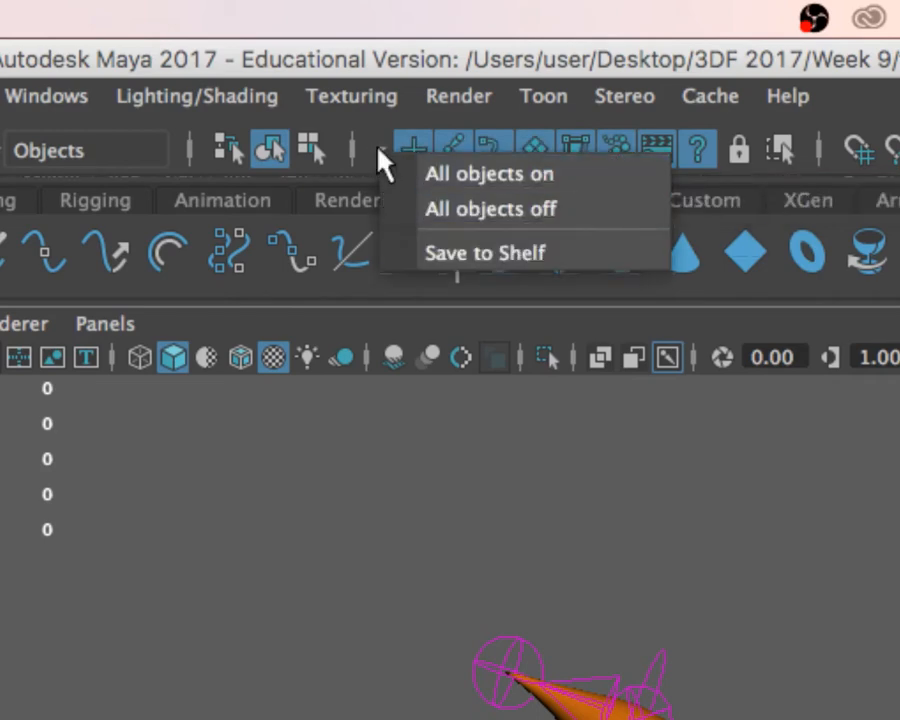
pyautogui.click(502, 210)
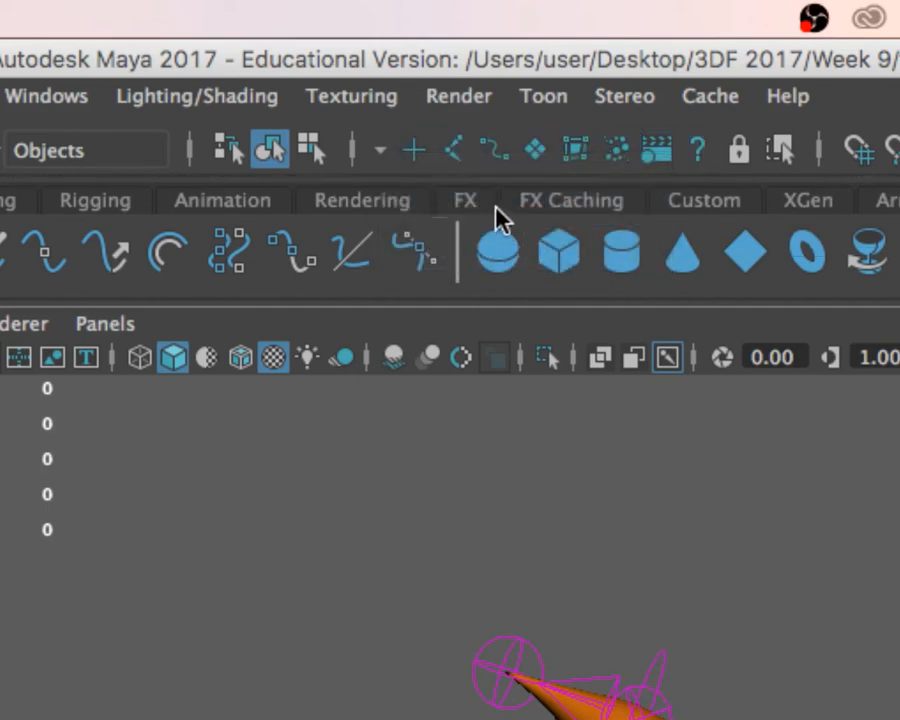
pyautogui.click(535, 150)
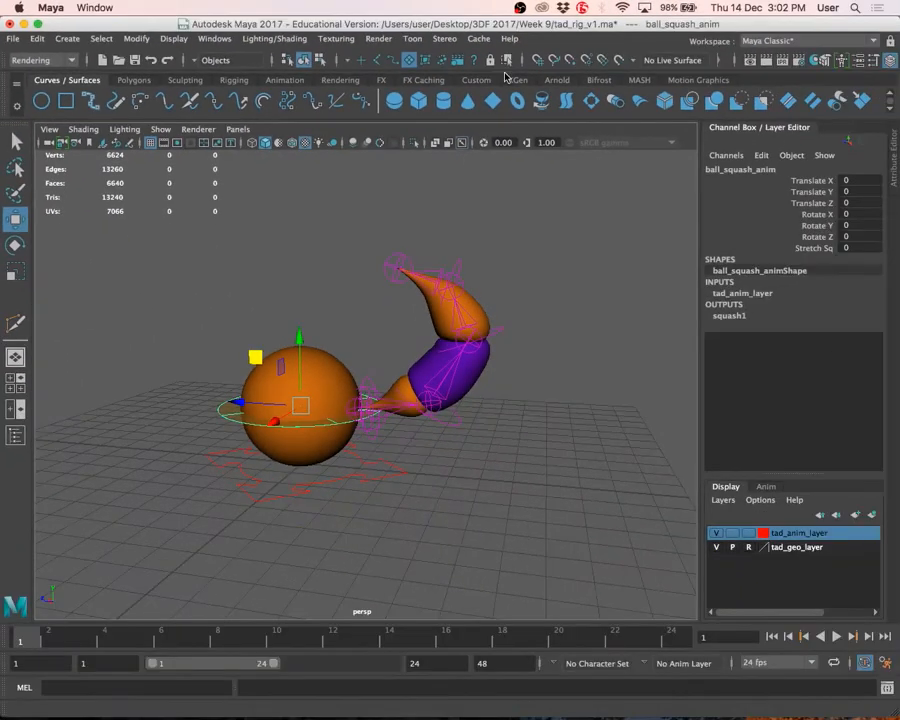
# Turn off the reference state of tad_geo_layer and test selecting the ball and tail geometry individually and with a selection box
pyautogui.click(536, 526)
pyautogui.moveTo(175, 196); pyautogui.dragTo(655, 505)
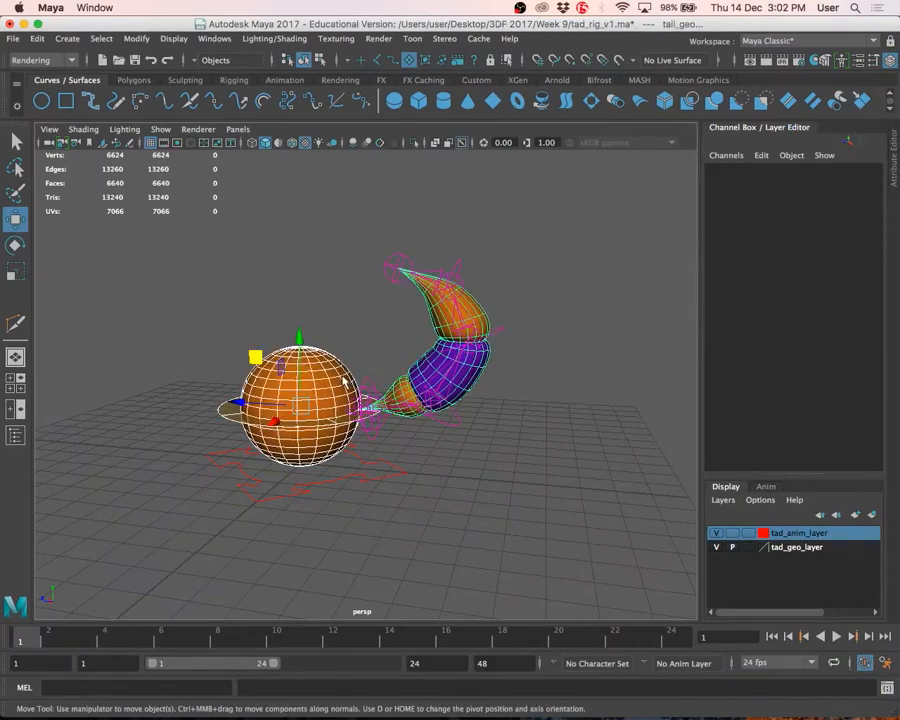
pyautogui.click(345, 382)
pyautogui.click(463, 374)
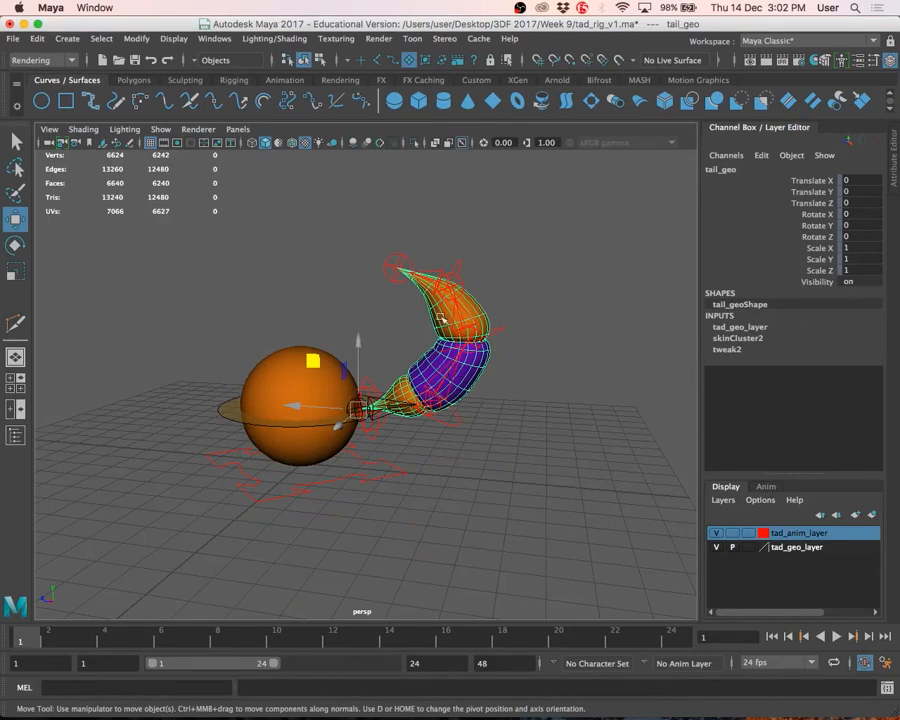
pyautogui.click(400, 260)
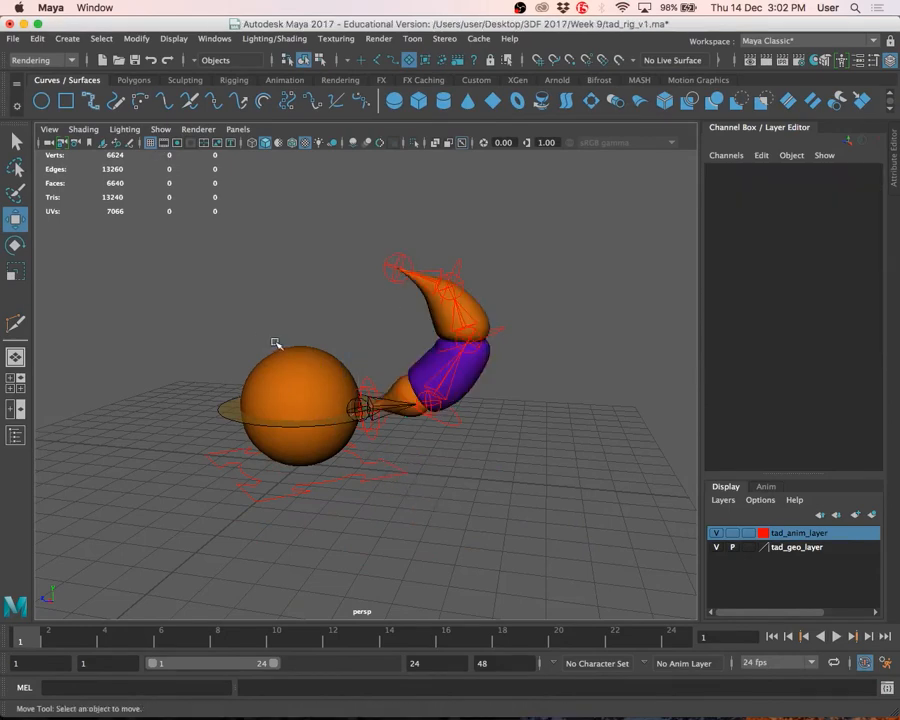
pyautogui.moveTo(275, 342); pyautogui.dragTo(443, 496)
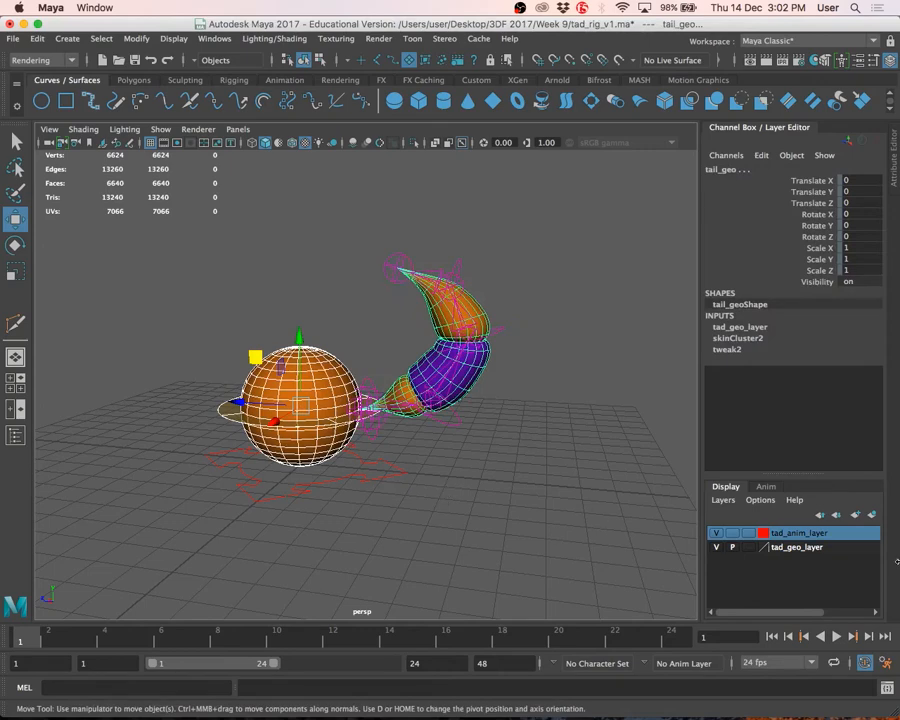
# Return tad_geo_layer to reference display and clear the geometry selection
pyautogui.click(748, 548)
pyautogui.click(748, 548)
pyautogui.click(452, 481)
# Allow curve and surface objects in the selection mask, leave joints off, and try to box-select the ball squash ring
pyautogui.scroll(2, 363, 194)
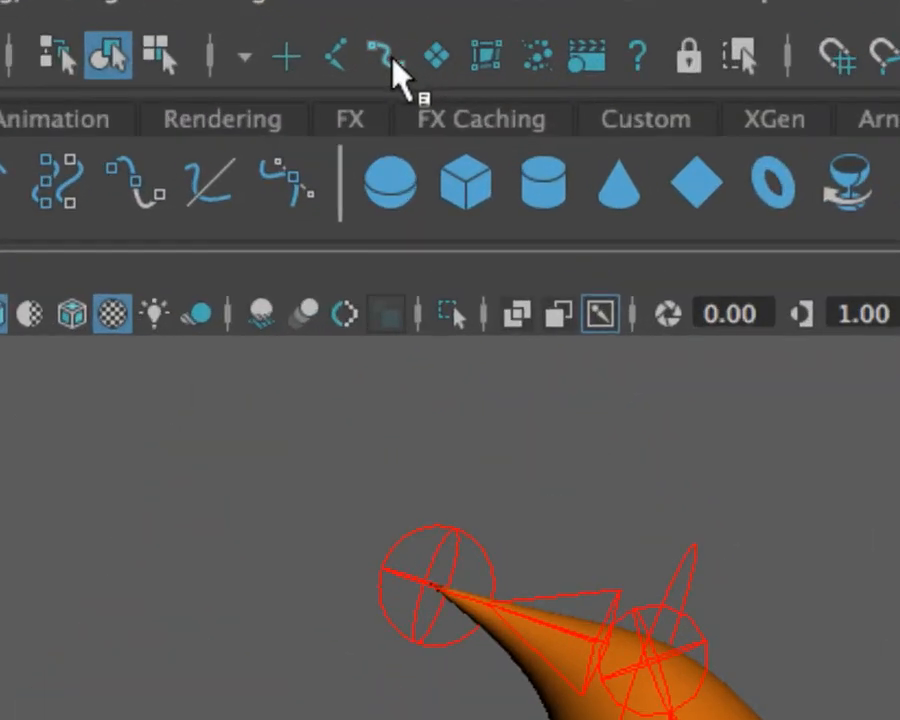
pyautogui.click(338, 60)
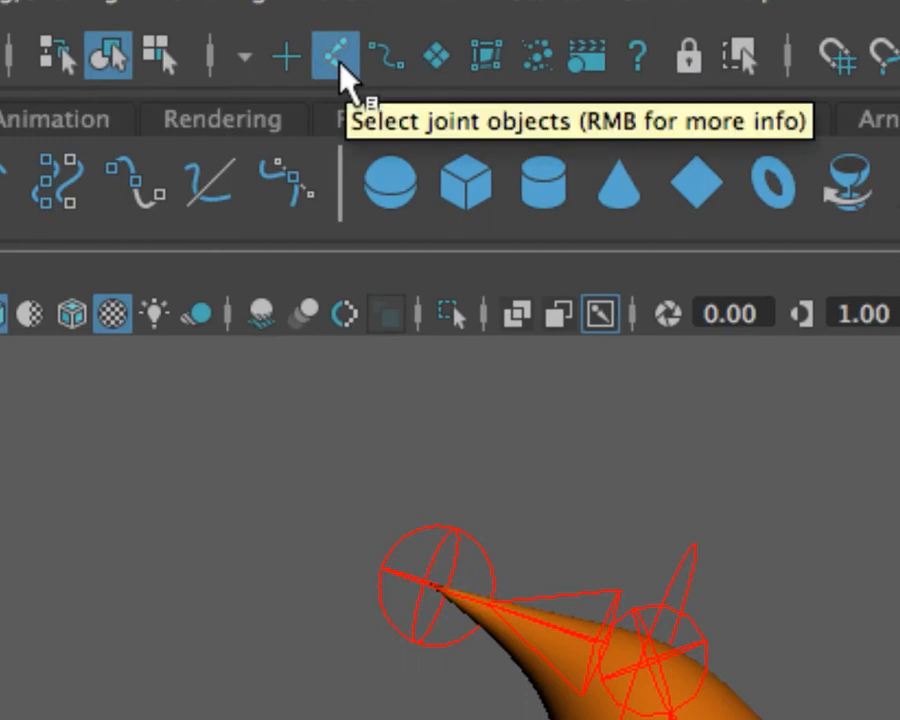
pyautogui.click(342, 63)
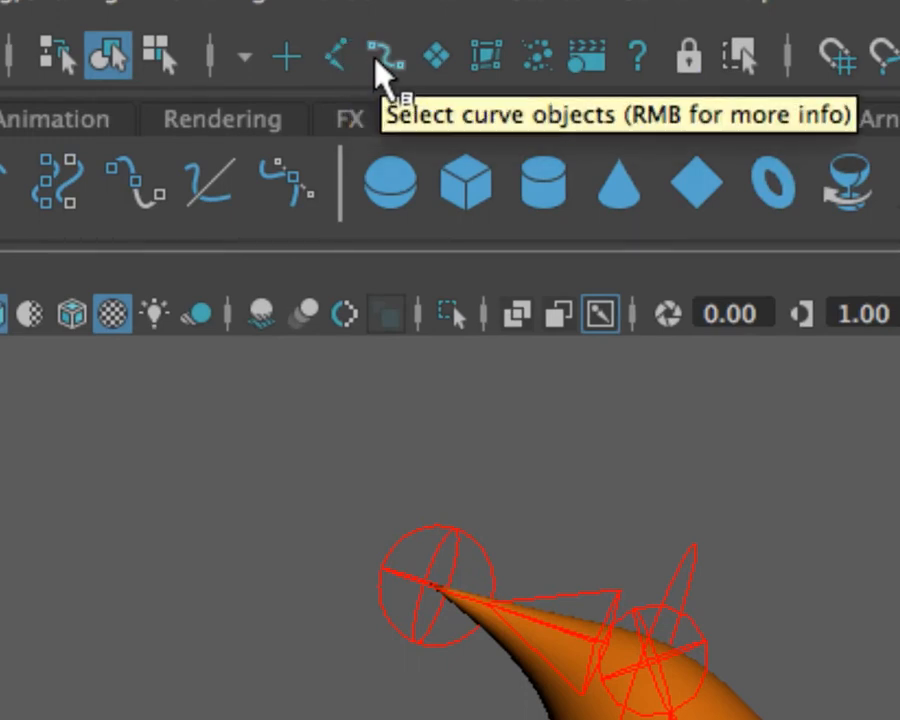
pyautogui.click(380, 62)
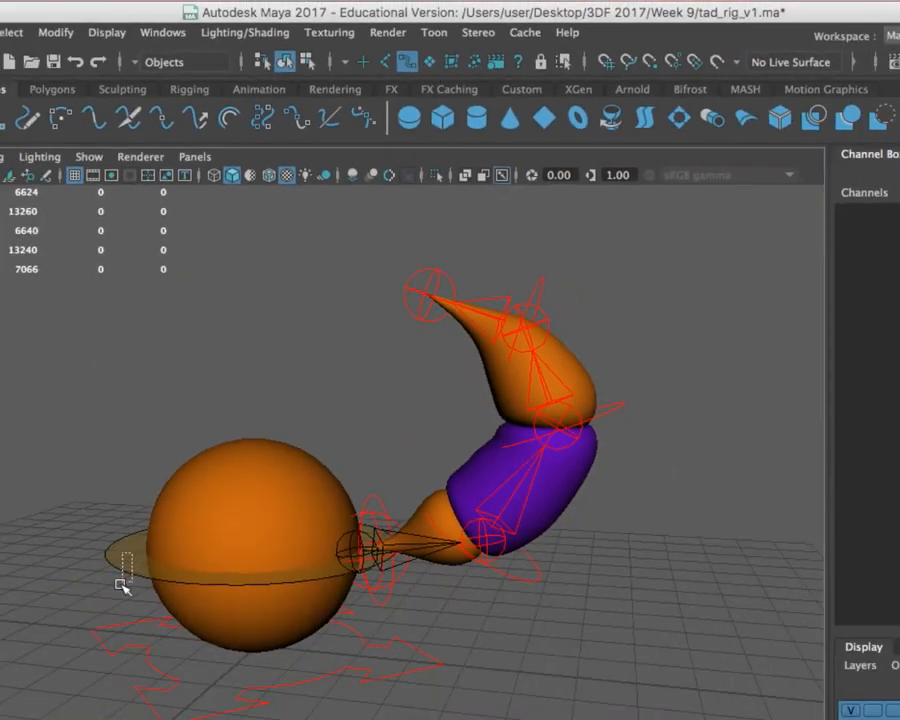
pyautogui.moveTo(108, 532); pyautogui.dragTo(60, 578)
pyautogui.moveTo(525, 8)
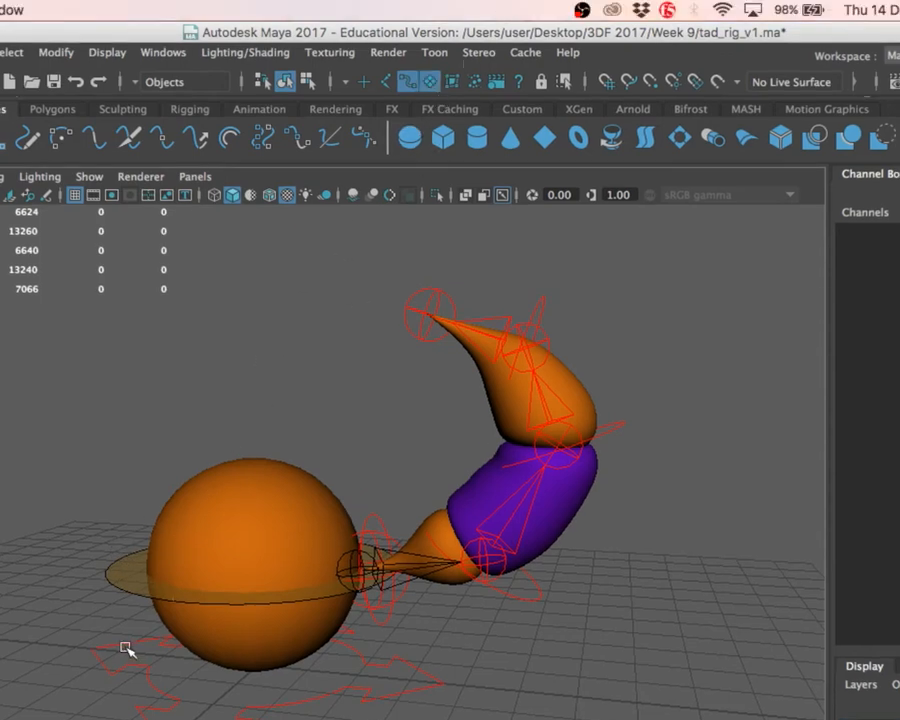
# Test selecting the ball squash ring on its own, and box-select the rig's controls around the ball and tail
pyautogui.click(127, 573)
pyautogui.click(66, 561)
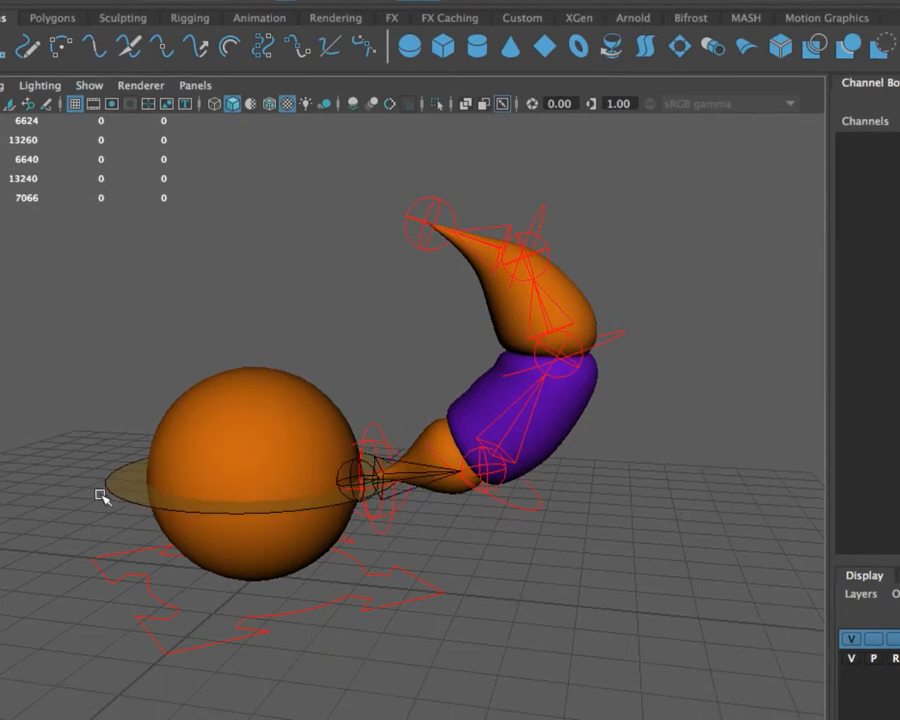
pyautogui.click(108, 524)
pyautogui.click(87, 548)
pyautogui.click(125, 490)
pyautogui.click(72, 522)
pyautogui.click(157, 468)
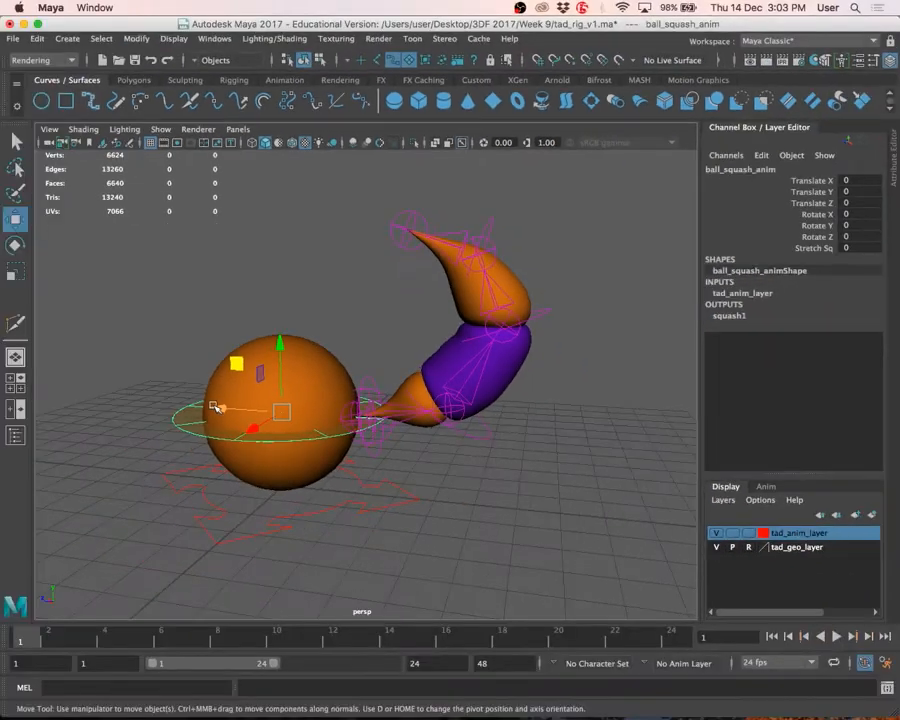
pyautogui.moveTo(173, 268); pyautogui.dragTo(670, 563)
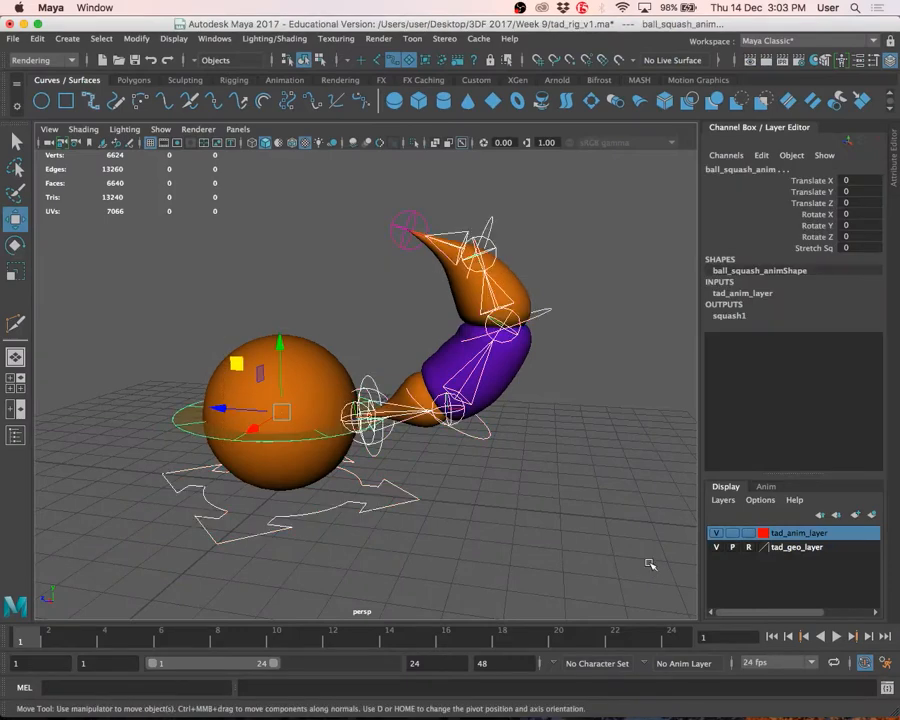
# Reopen tad_rig_v1.ma from the Week 9 folder without saving the current changes
pyautogui.hotkey('ctrl', 'o')
pyautogui.doubleClick(236, 196)
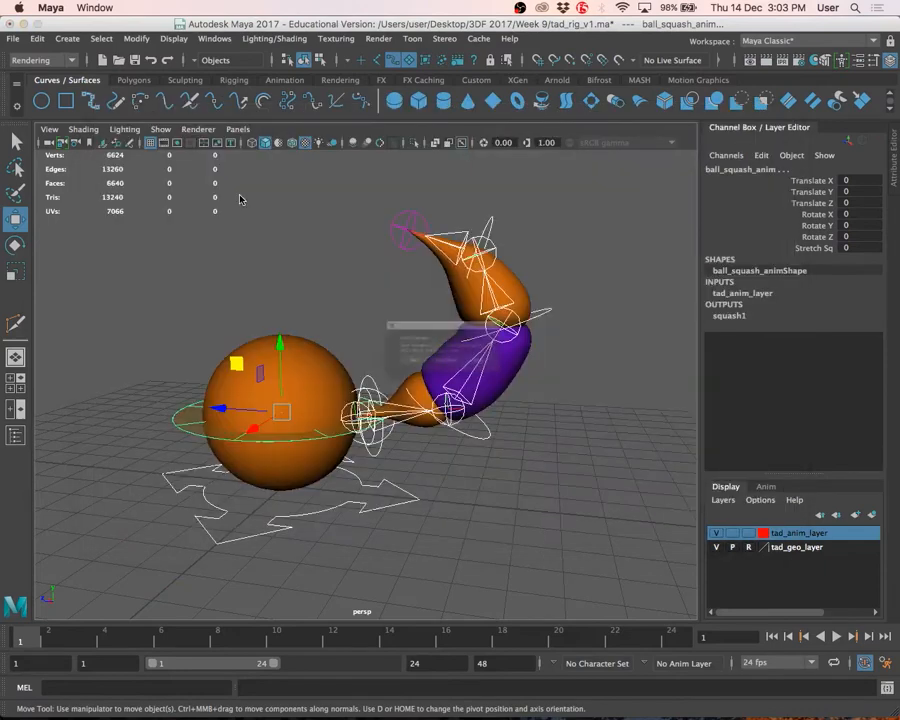
pyautogui.click(444, 368)
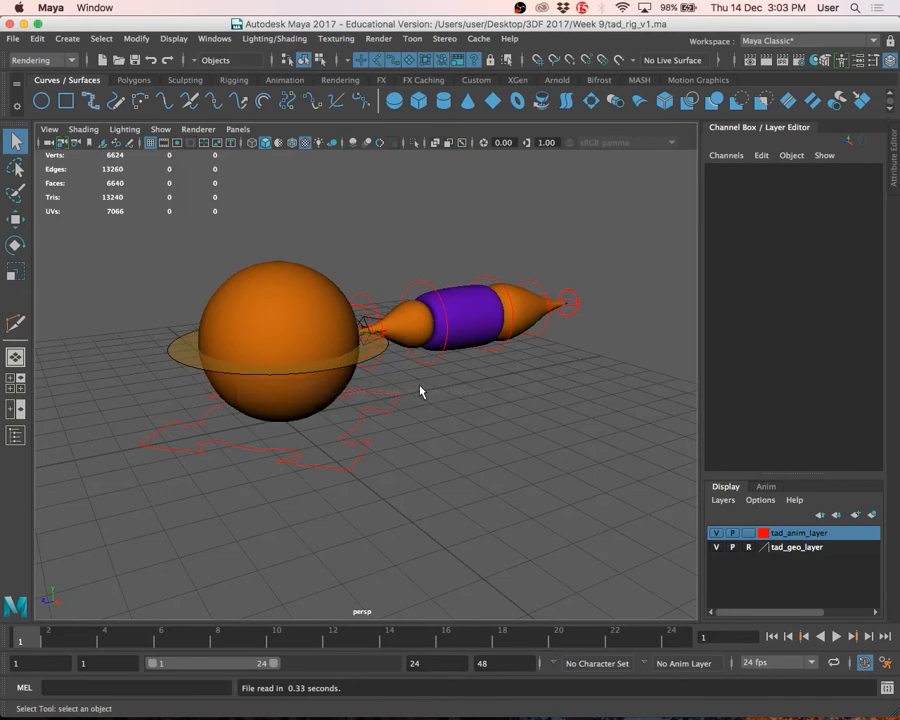
# Save the scene as 01 Key Pose.ma in the Week 9 folder, replacing the existing file
pyautogui.press('super+shift+s')
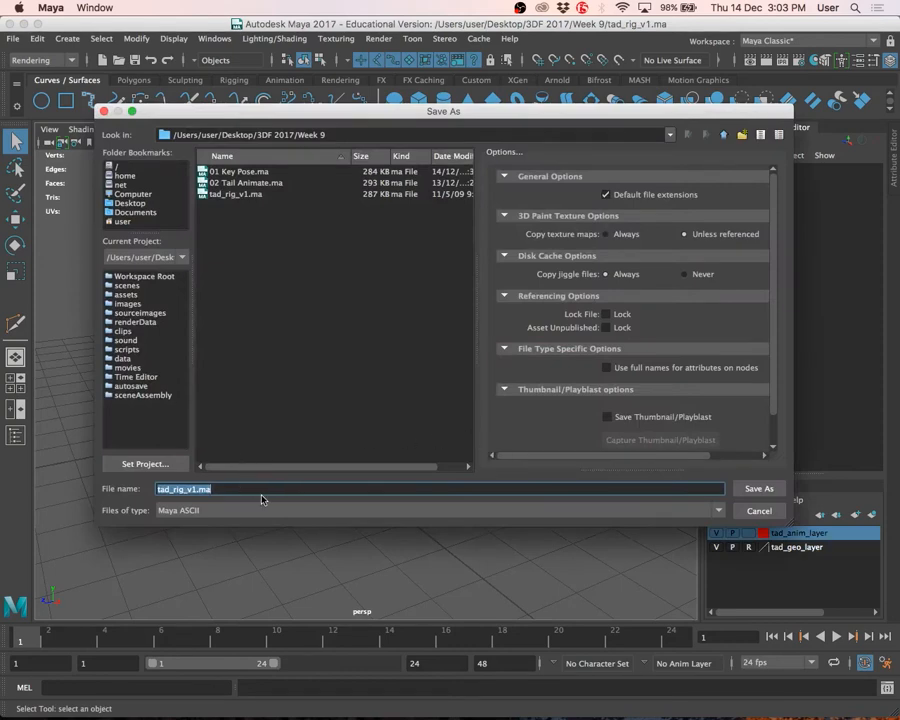
pyautogui.click(238, 171)
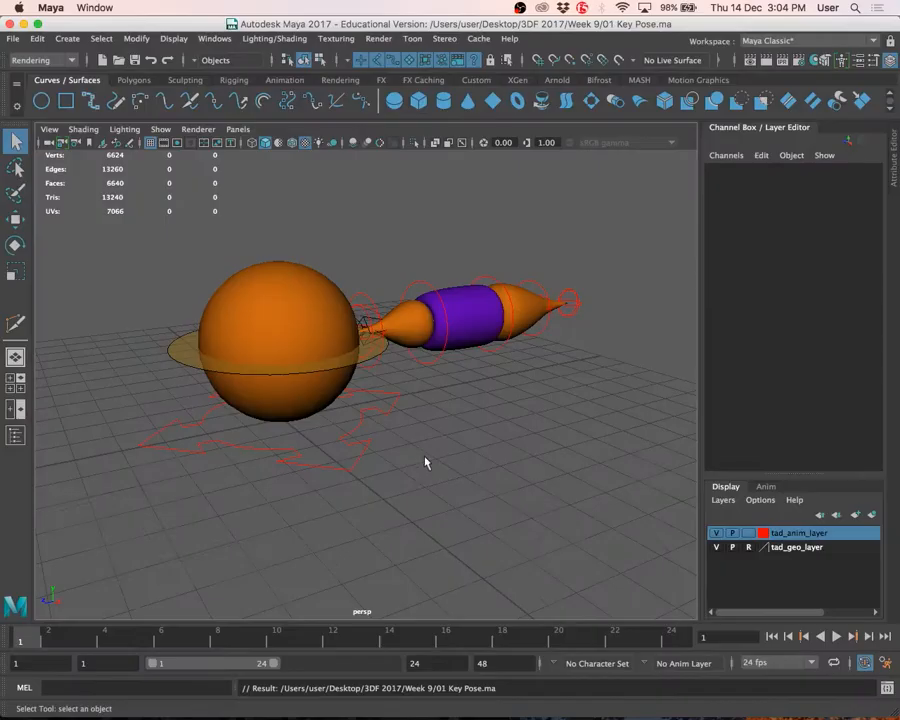
pyautogui.keyDown('alt'); pyautogui.moveTo(522, 434); pyautogui.dragTo(462, 436); pyautogui.keyUp('alt')
pyautogui.moveTo(462, 436)
pyautogui.keyDown('alt'); pyautogui.mouseDown(button='right')
pyautogui.moveTo(550, 436)
pyautogui.moveTo(450, 434)
pyautogui.mouseUp(button='right'); pyautogui.keyUp('alt')
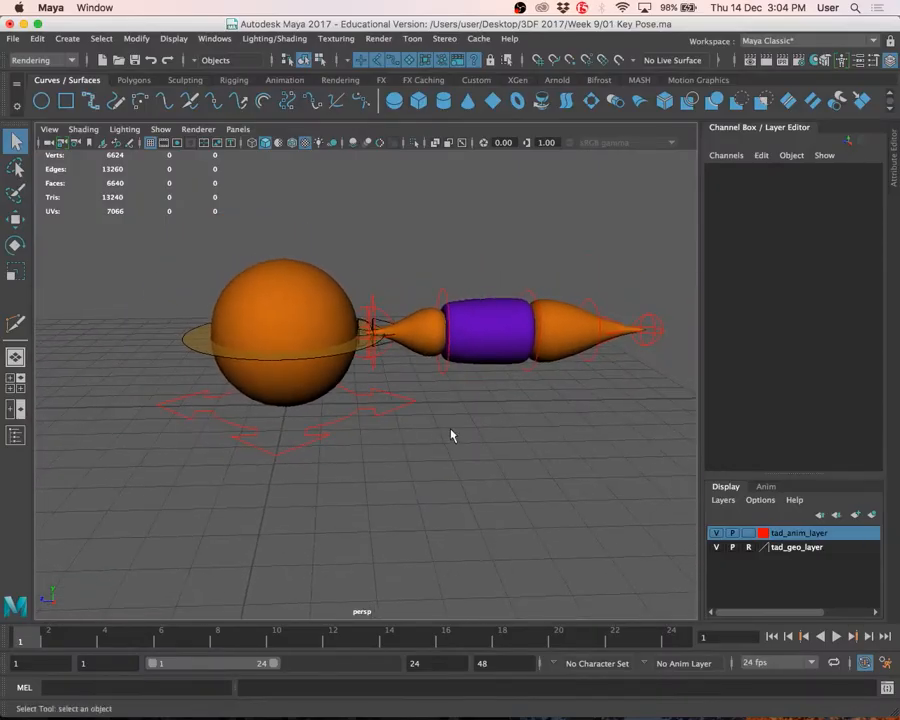
pyautogui.keyDown('alt'); pyautogui.moveTo(450, 434); pyautogui.dragTo(500, 459); pyautogui.keyUp('alt')
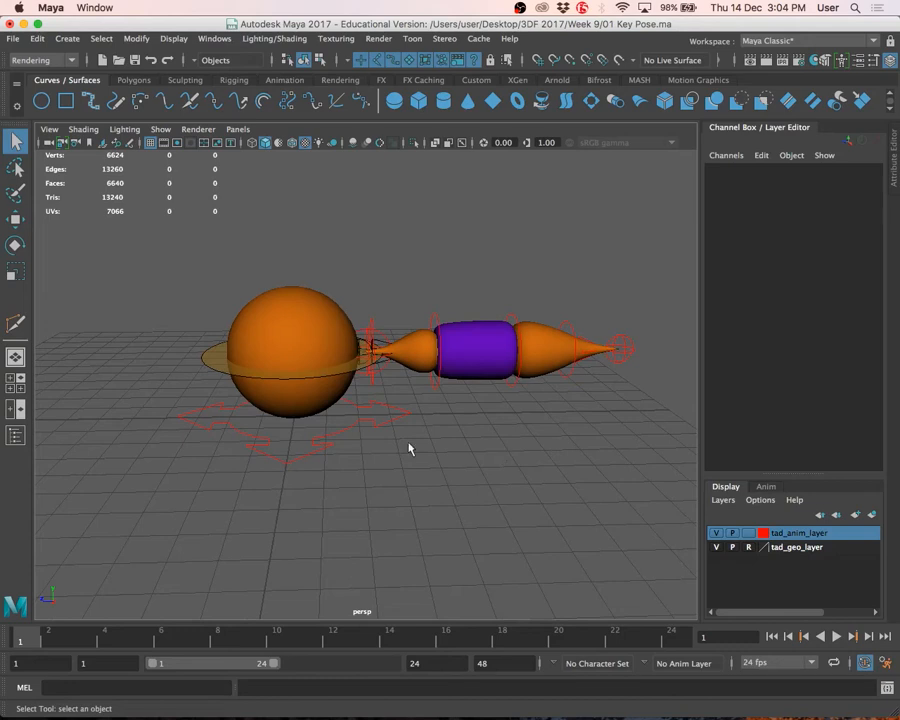
# Select the ball's arrow-shaped ground control and test playback from the start of the timeline
pyautogui.click(340, 441)
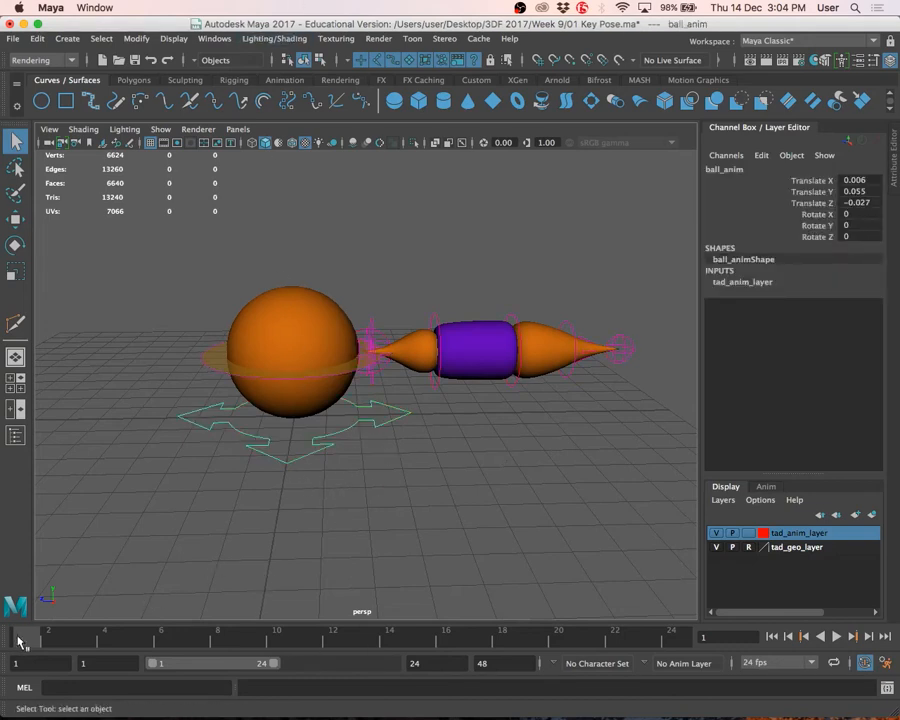
pyautogui.hotkey('alt', 'v')
pyautogui.moveTo(3, 650); pyautogui.dragTo(1, 645)
pyautogui.hotkey('alt', 'v')
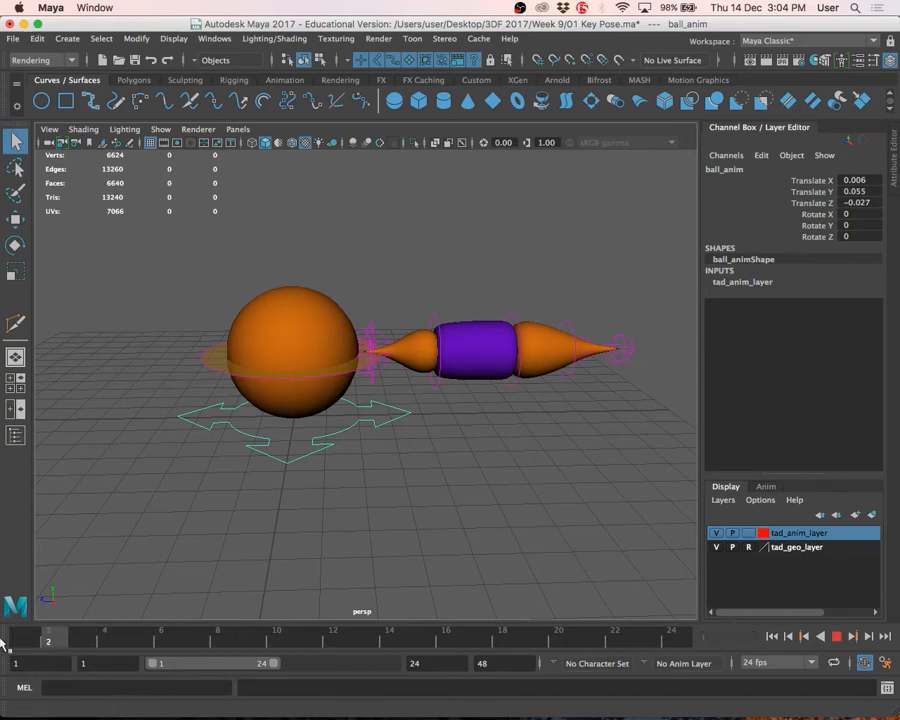
pyautogui.moveTo(1, 650); pyautogui.dragTo(1, 650)
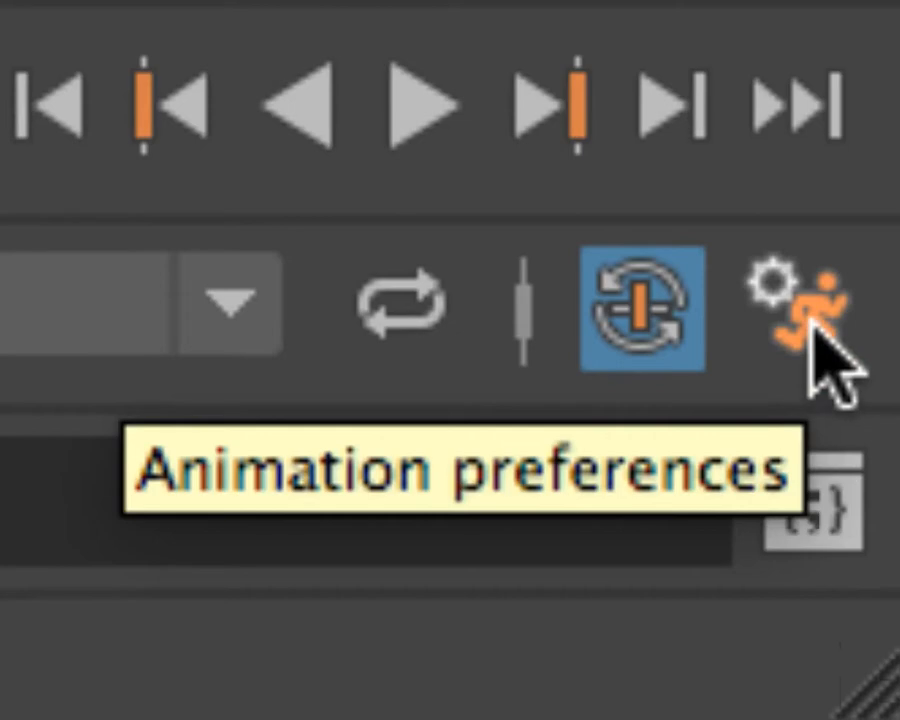
# Open the animation preferences, browse the available framerates and set the framerate to 30 fps
pyautogui.click(812, 325)
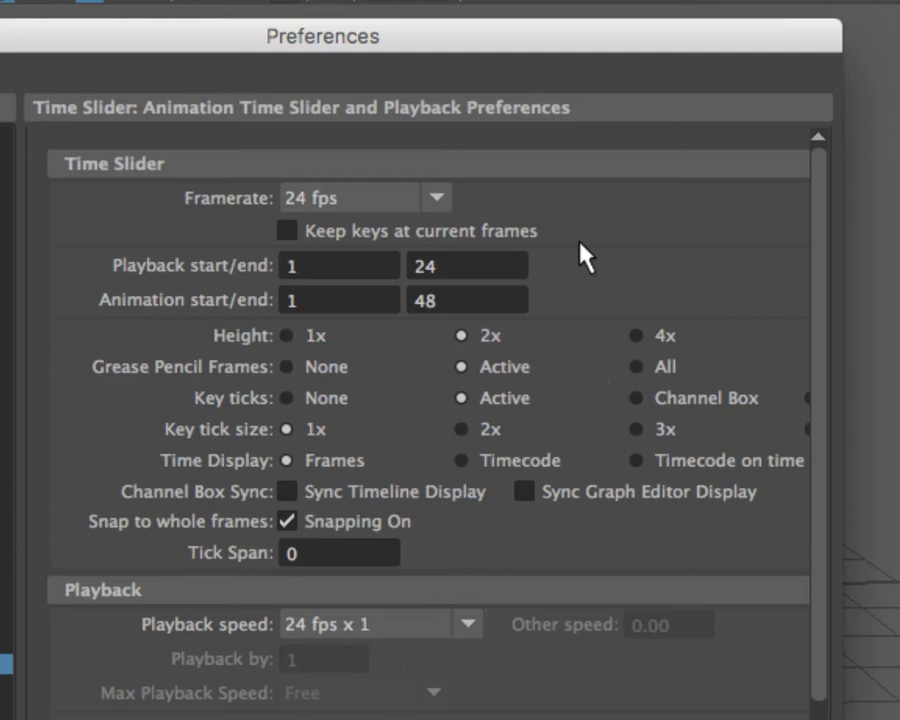
pyautogui.click(416, 205)
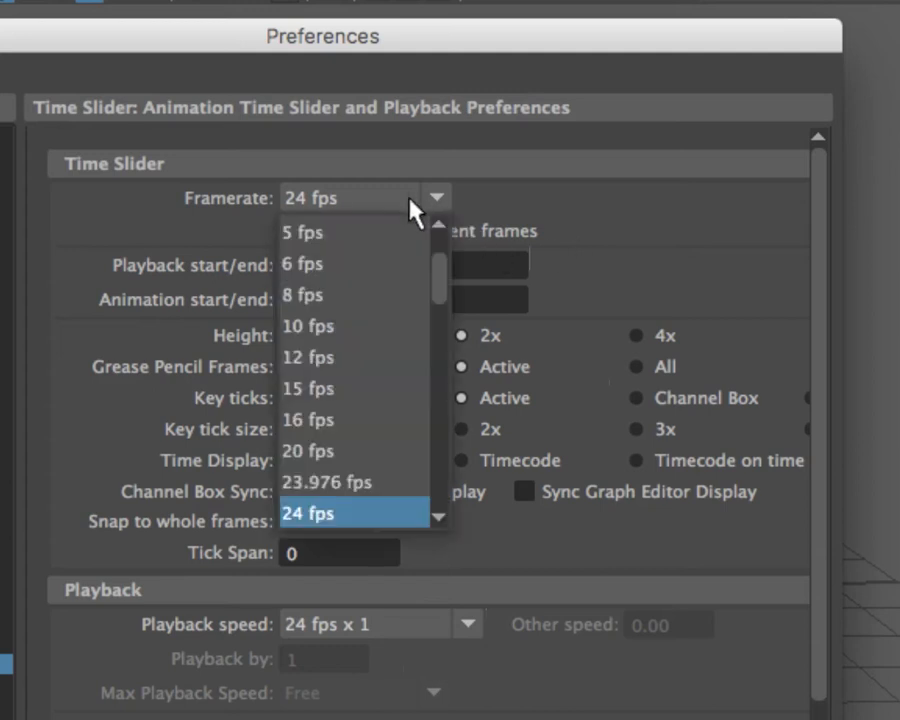
pyautogui.scroll(-2, 343, 427)
pyautogui.scroll(-2, 343, 427)
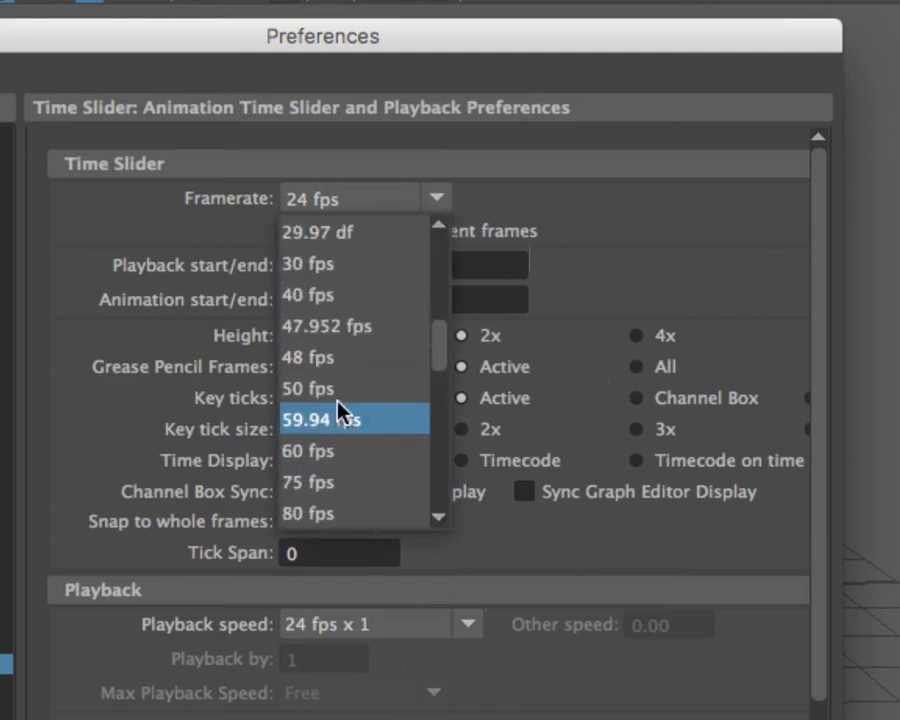
pyautogui.scroll(1, 341, 412)
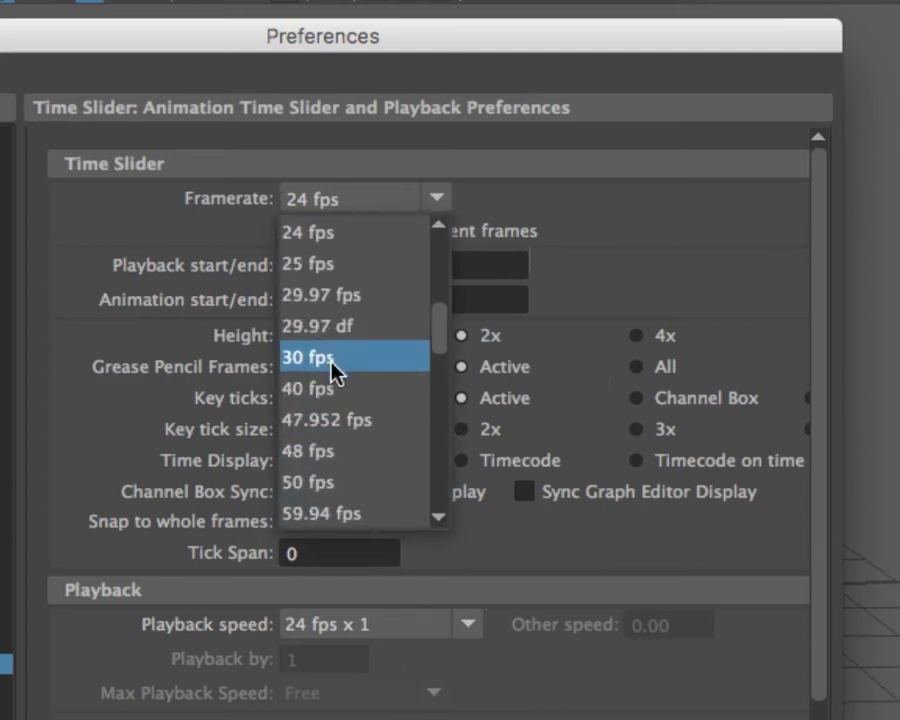
pyautogui.scroll(-2, 322, 475)
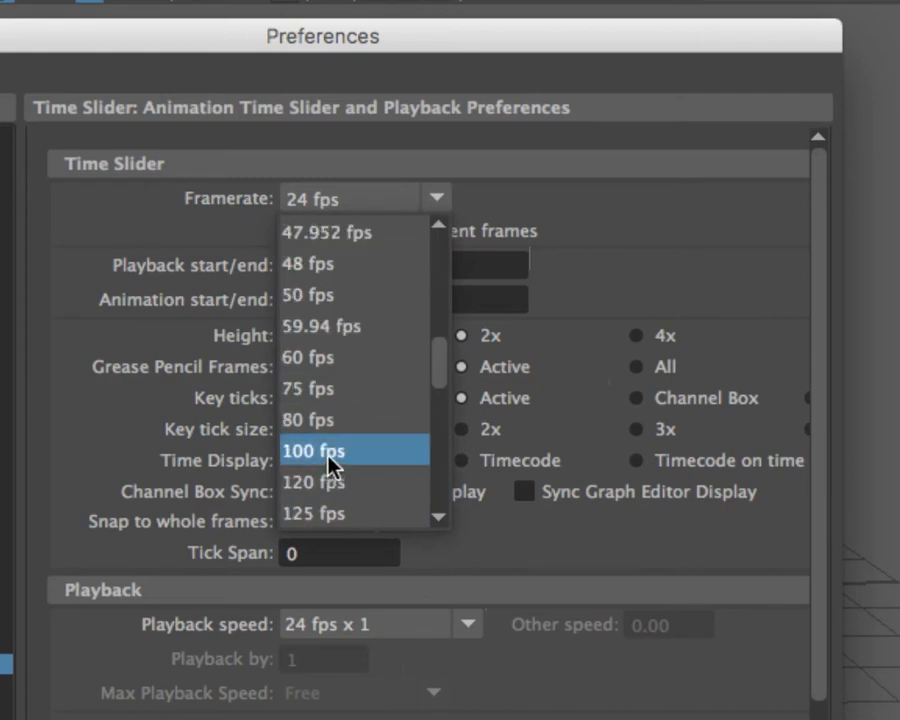
pyautogui.scroll(-6, 328, 465)
pyautogui.scroll(-1, 330, 460)
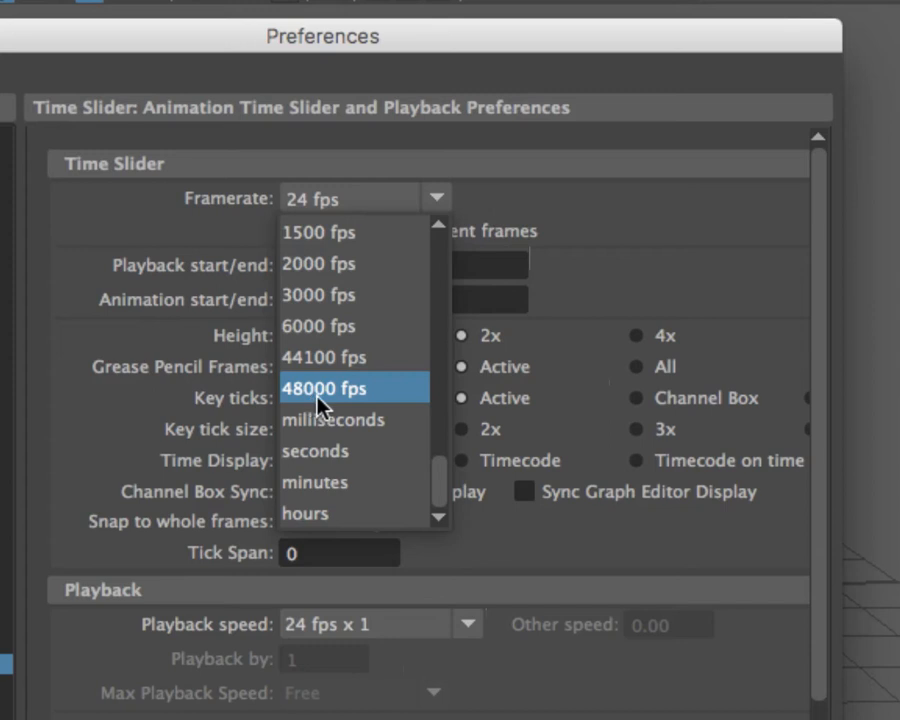
pyautogui.scroll(5, 318, 400)
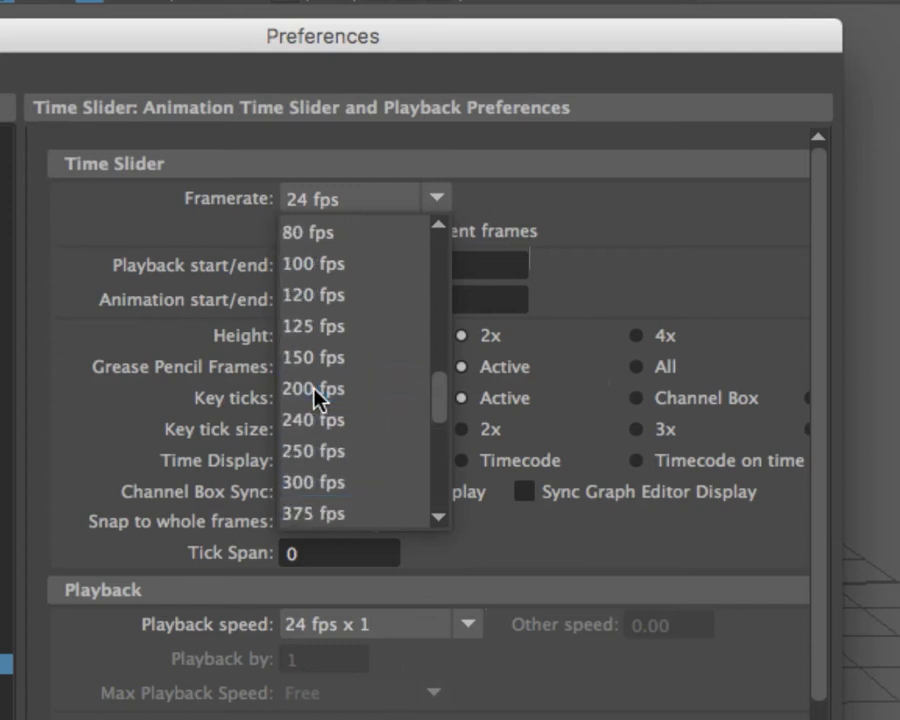
pyautogui.scroll(2, 316, 397)
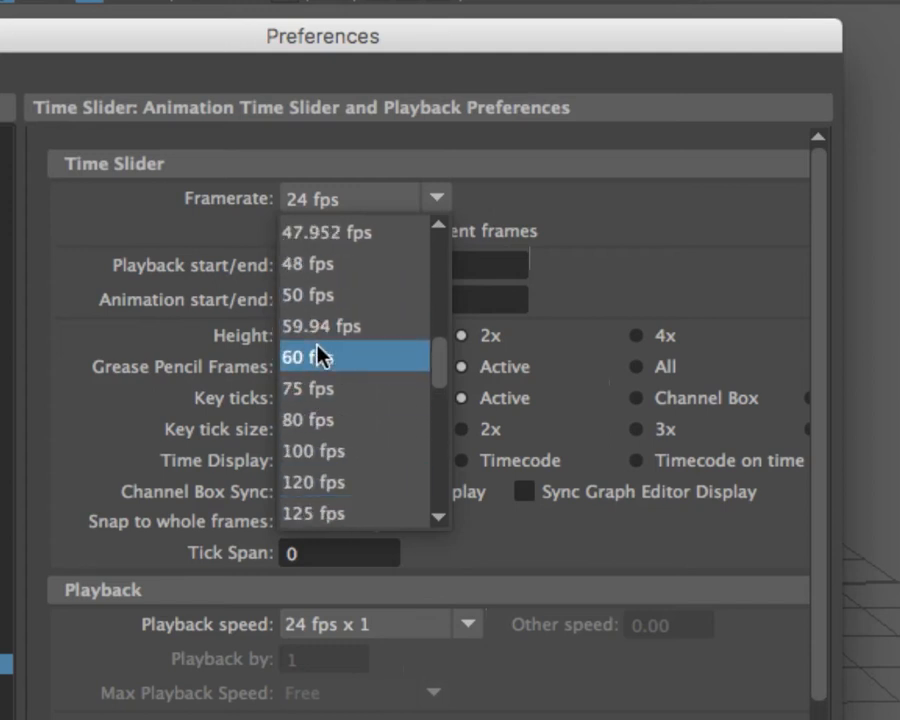
pyautogui.scroll(3, 330, 368)
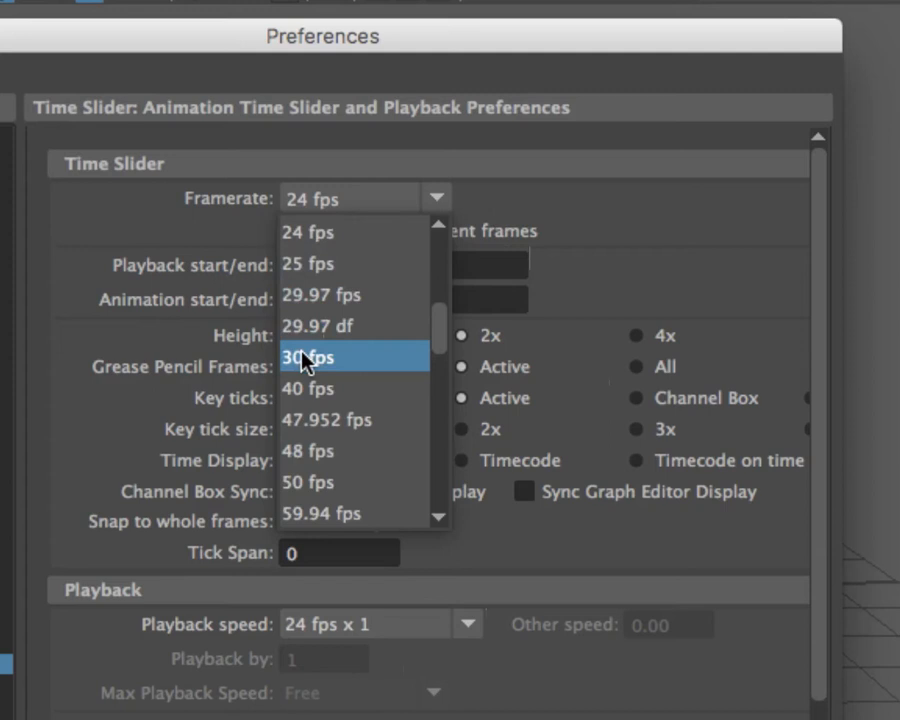
pyautogui.click(307, 358)
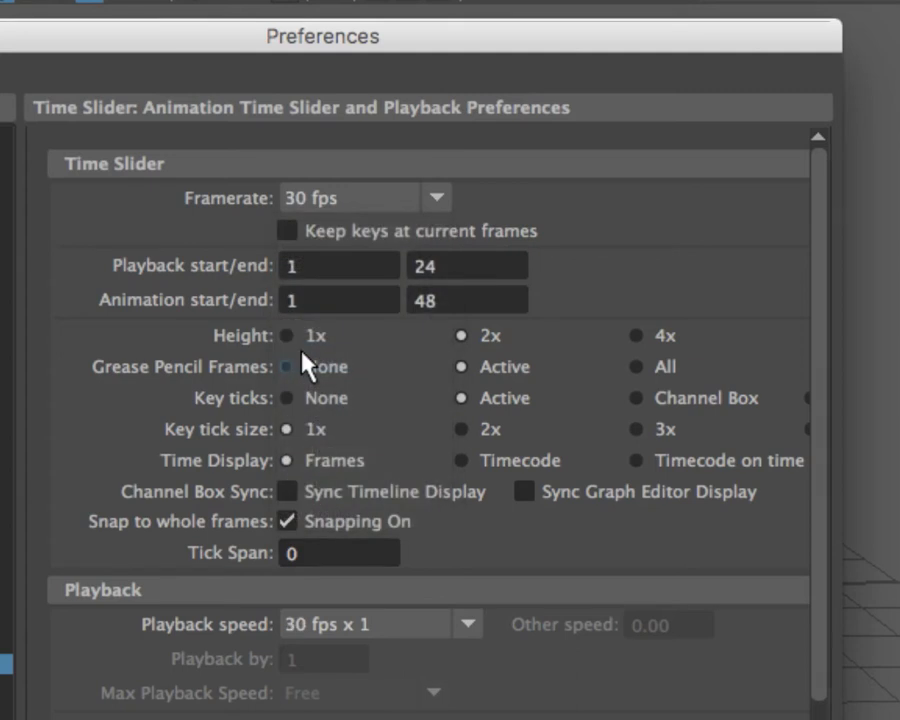
# Try Play every frame as playback speed, set it back to 30 fps x 1, and save the preferences
pyautogui.scroll(-1, 397, 511)
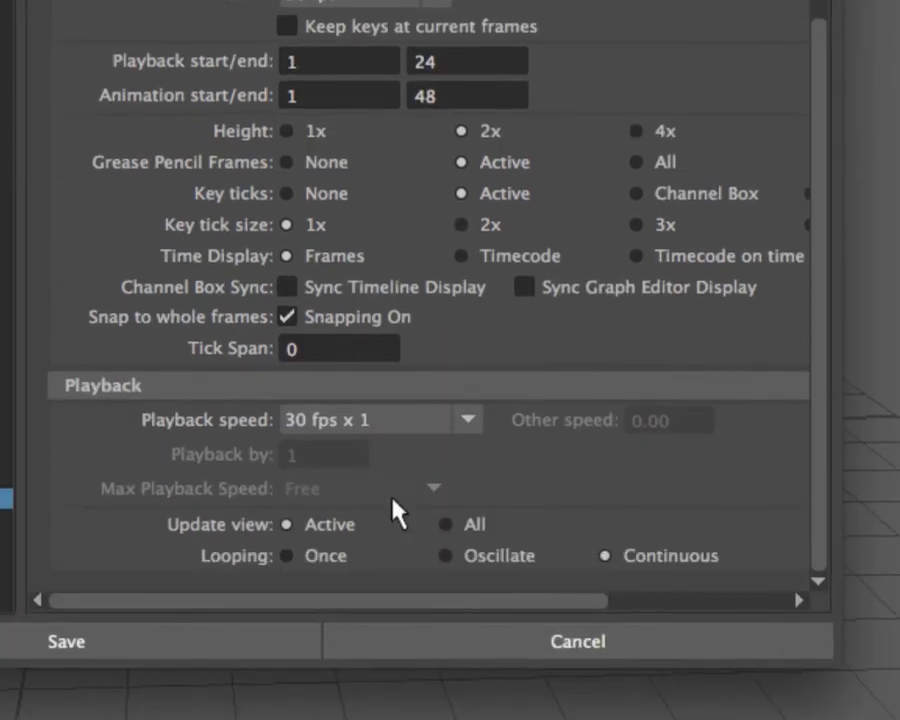
pyautogui.click(308, 422)
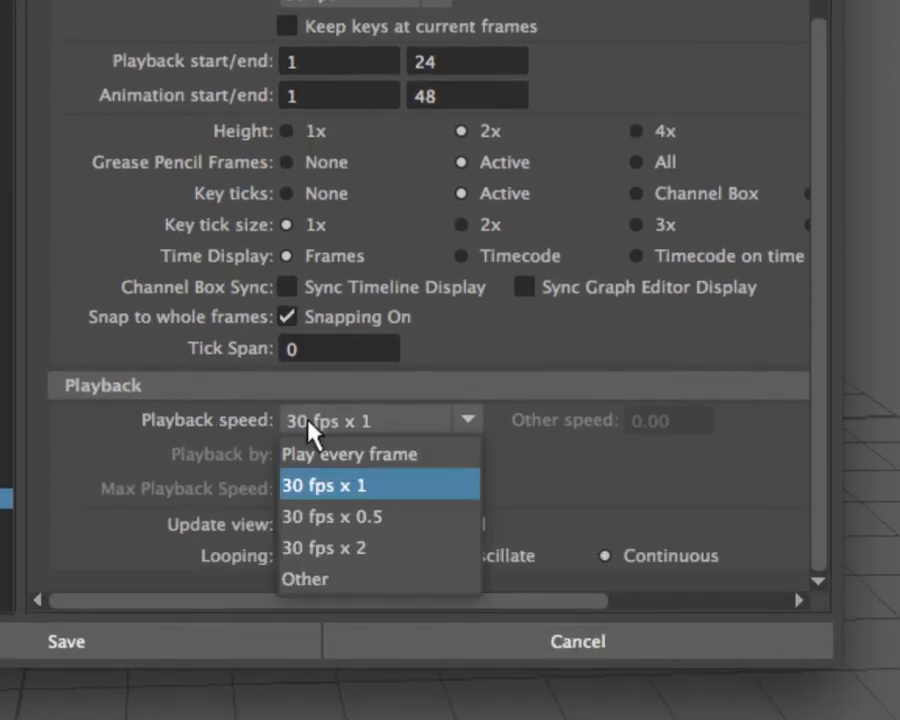
pyautogui.click(378, 496)
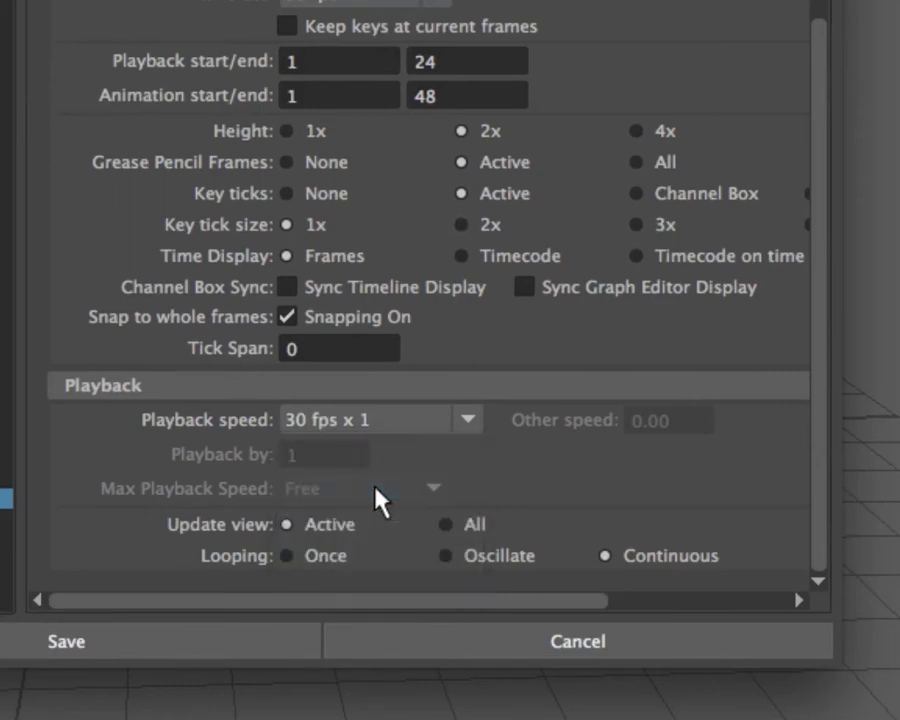
pyautogui.click(372, 418)
pyautogui.click(368, 456)
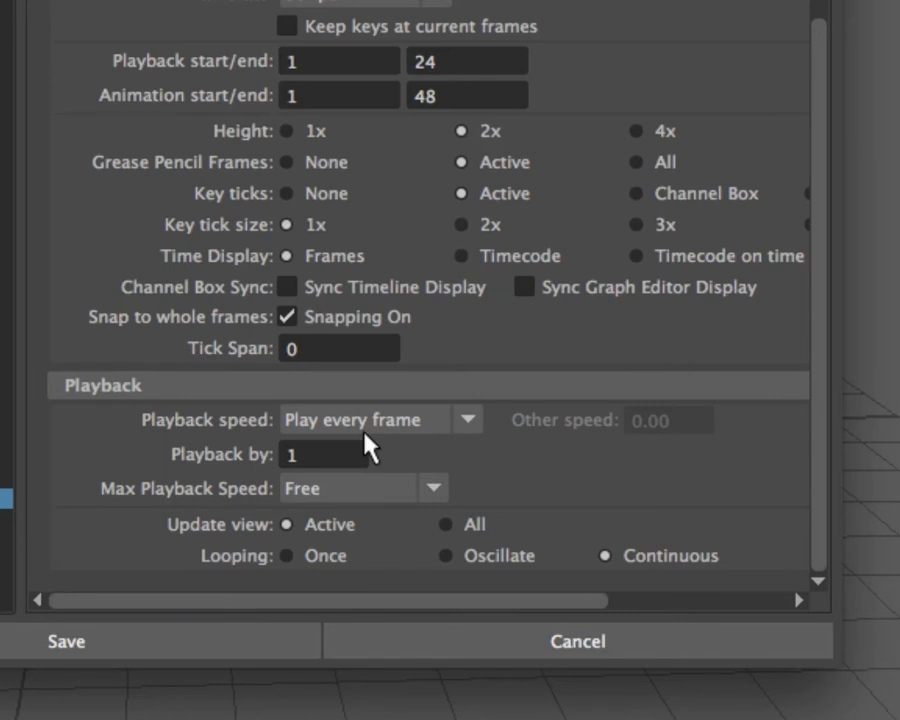
pyautogui.click(364, 432)
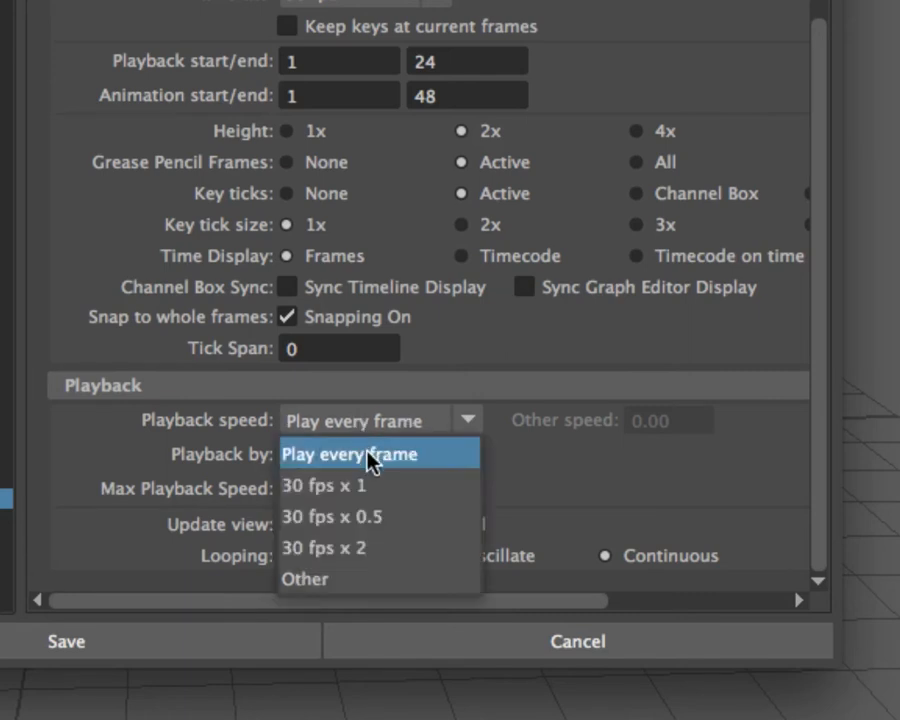
pyautogui.click(368, 486)
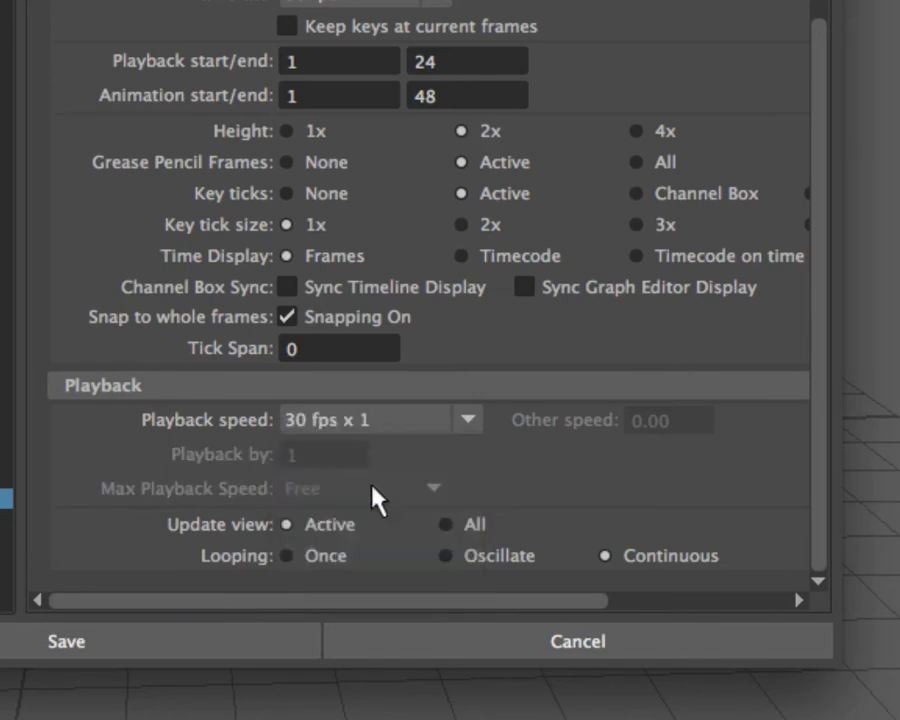
pyautogui.click(236, 641)
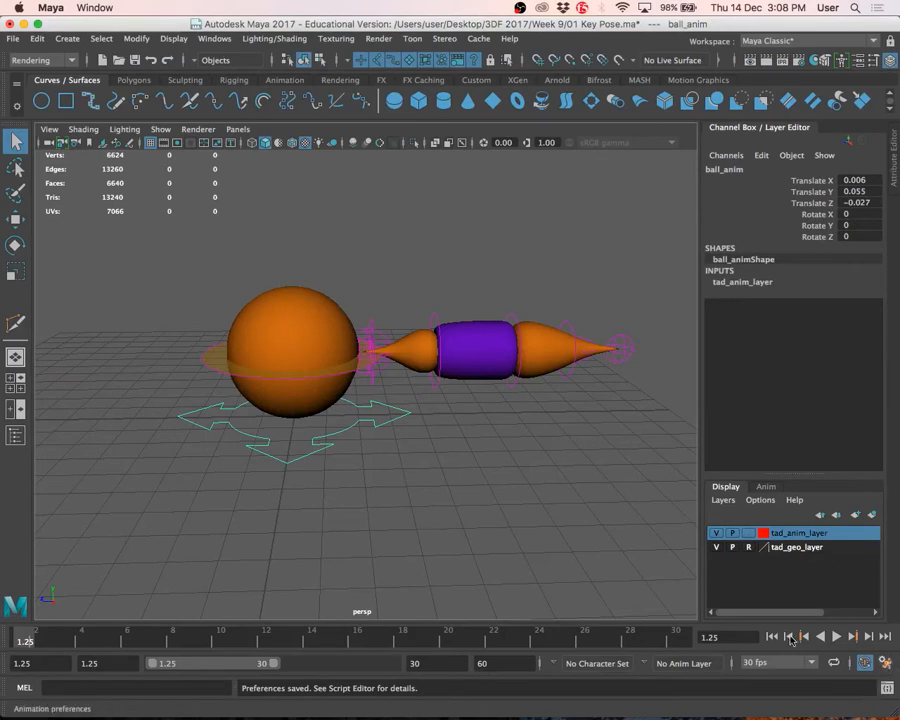
# Reopen the animation preferences, switch the playback speed between Play every frame and 30 fps x 1, and cancel the dialog
pyautogui.click(885, 662)
pyautogui.scroll(-1, 449, 425)
pyautogui.click(437, 410)
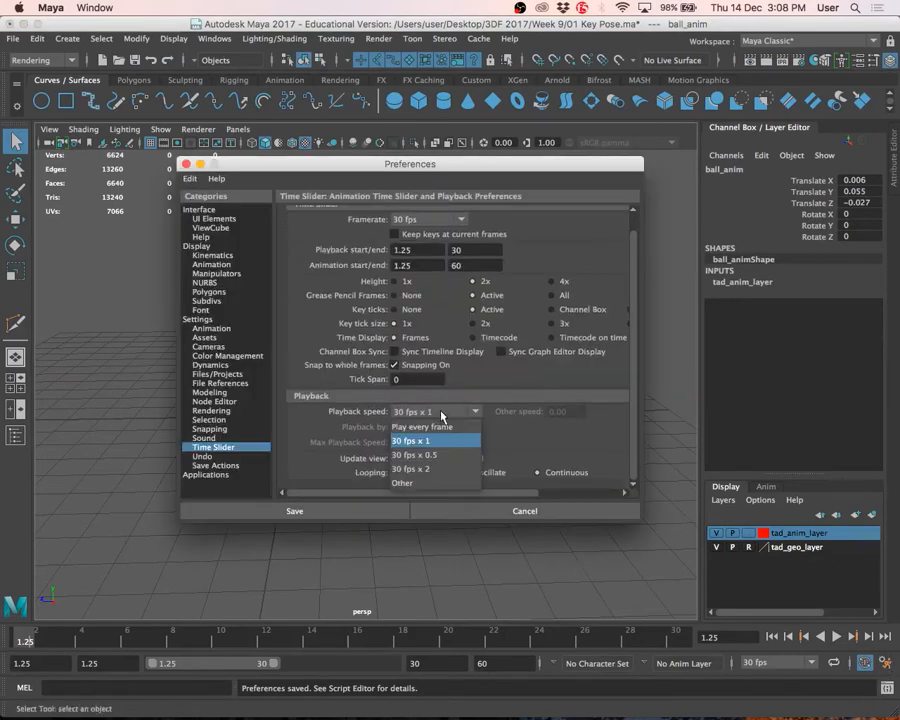
pyautogui.click(445, 427)
pyautogui.click(450, 411)
pyautogui.click(420, 441)
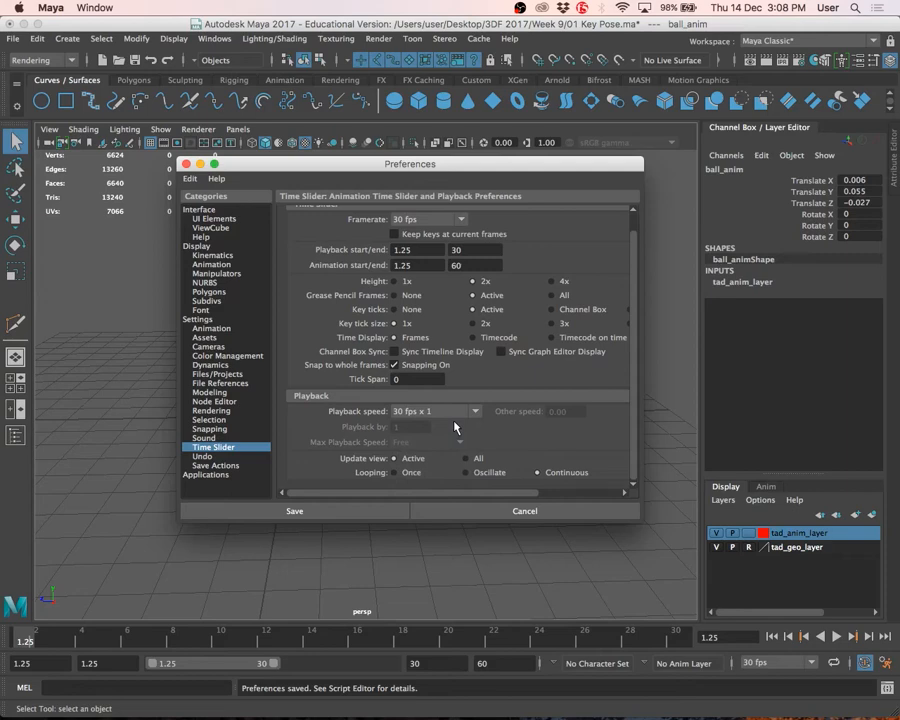
pyautogui.click(452, 412)
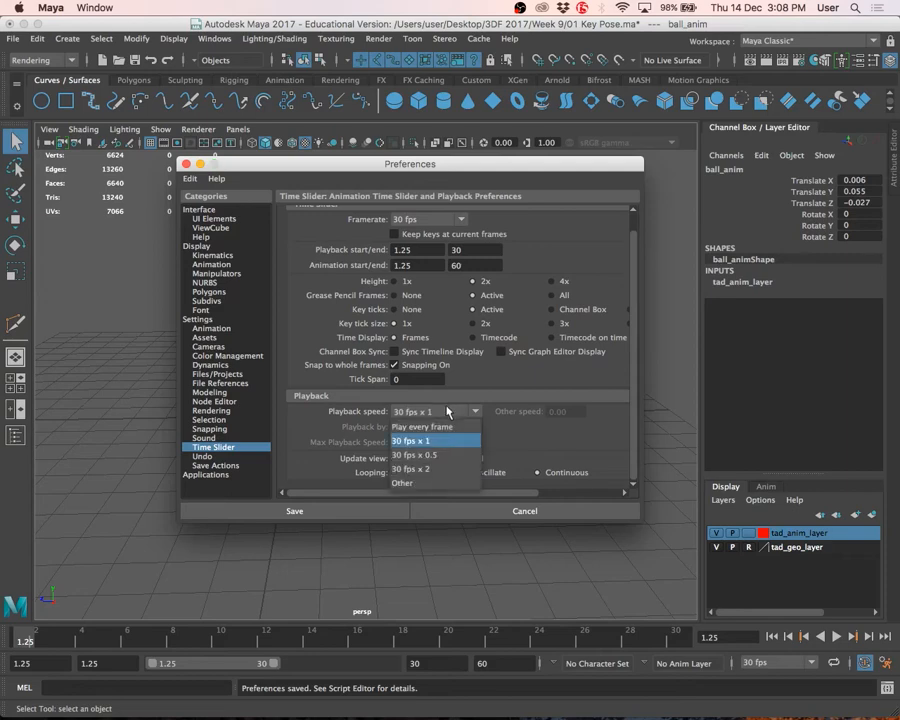
pyautogui.click(446, 426)
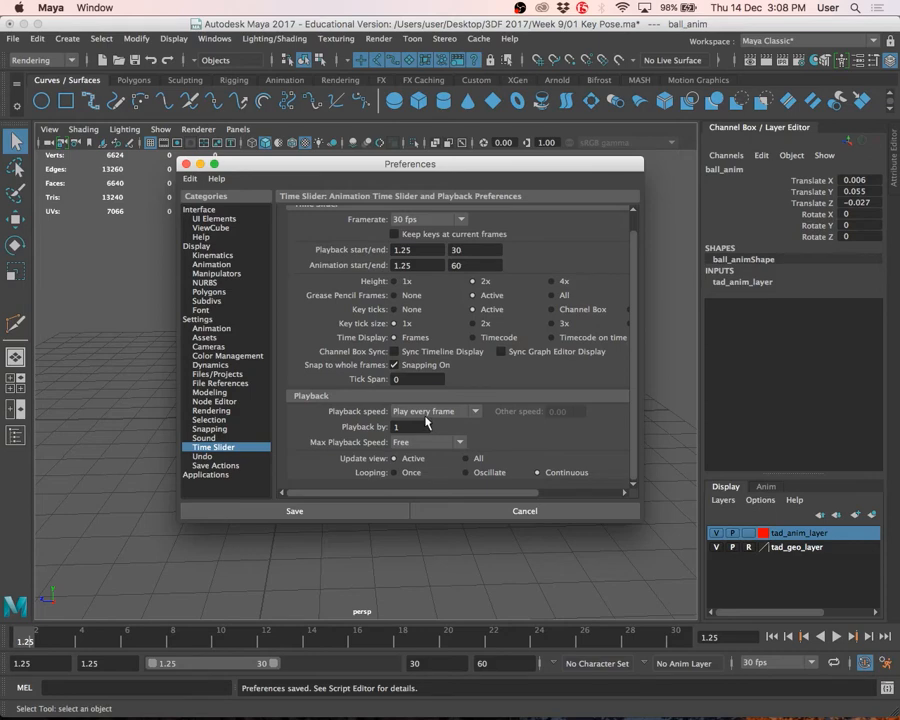
pyautogui.click(428, 412)
pyautogui.click(455, 438)
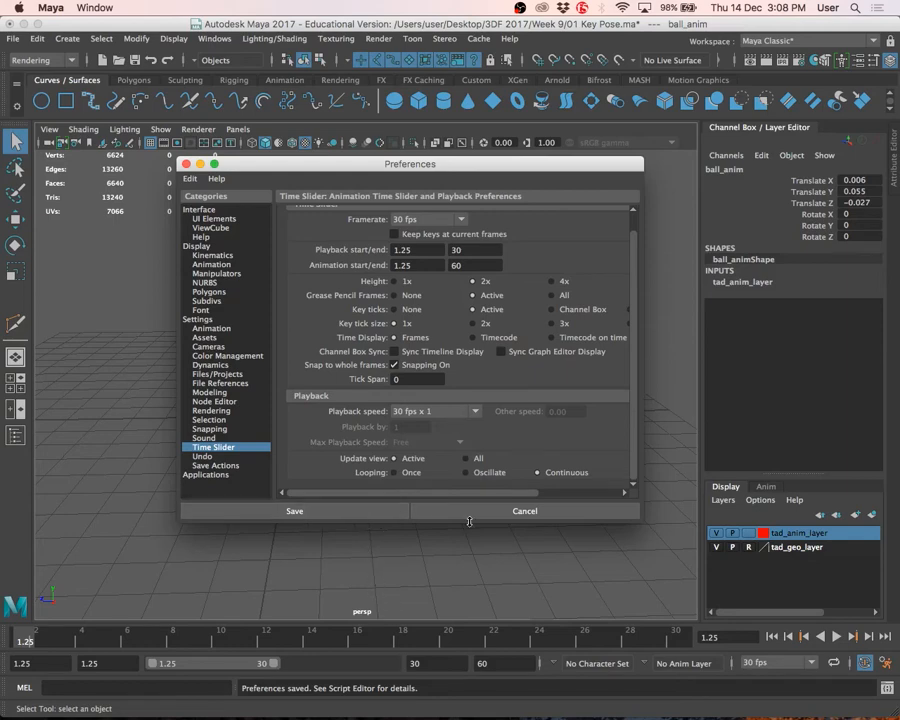
pyautogui.click(435, 411)
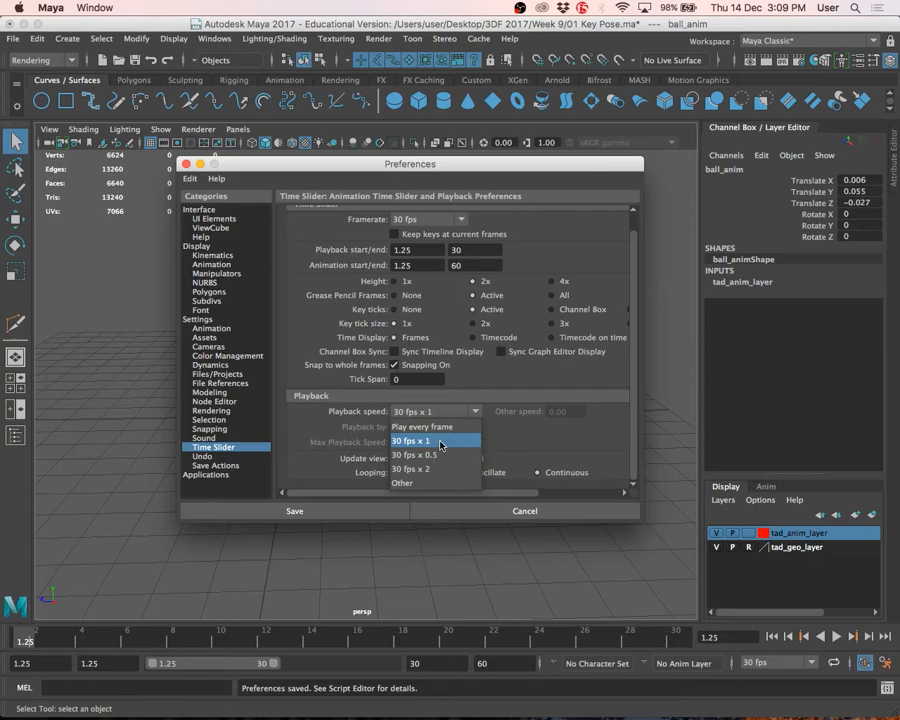
pyautogui.click(440, 442)
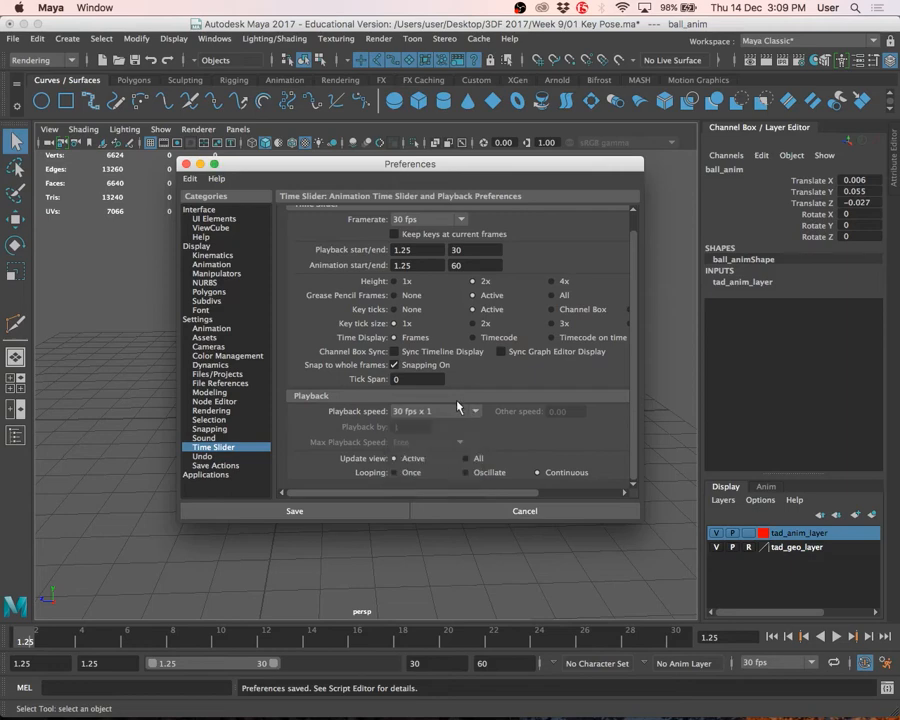
pyautogui.click(494, 513)
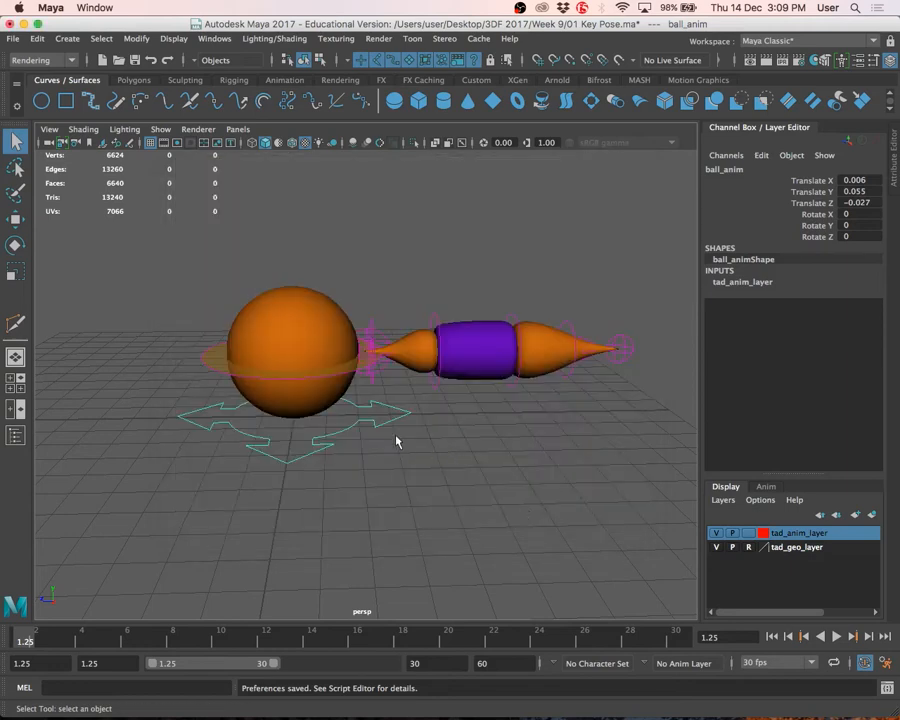
pyautogui.scroll(3, 446, 486)
pyautogui.keyDown('alt'); pyautogui.moveTo(404, 466); pyautogui.dragTo(456, 459, button='middle'); pyautogui.keyUp('alt')
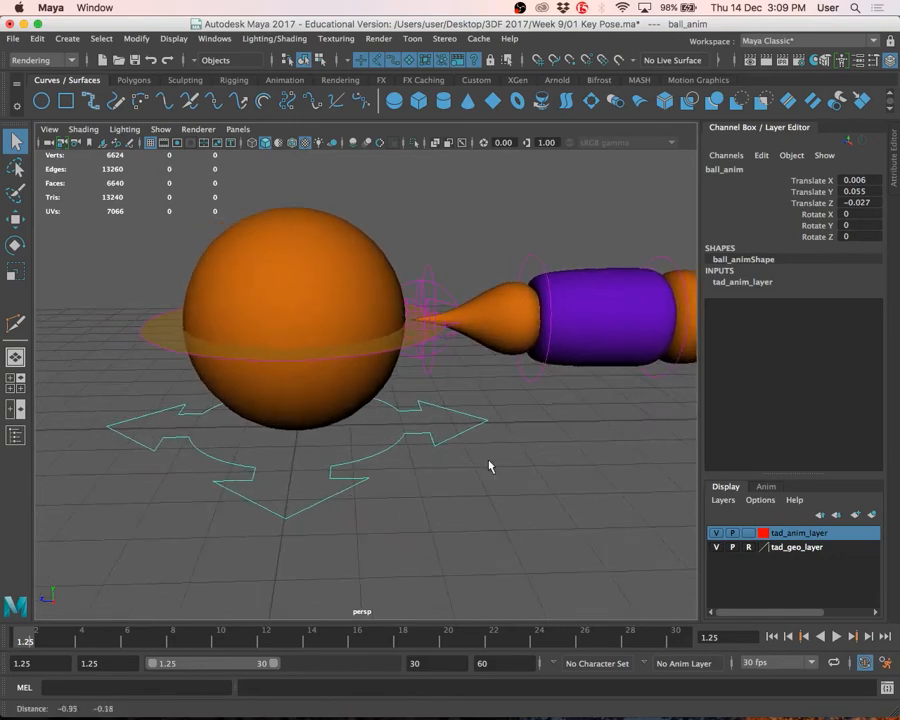
pyautogui.keyDown('alt'); pyautogui.moveTo(488, 464); pyautogui.dragTo(412, 470, button='right'); pyautogui.keyUp('alt')
pyautogui.keyDown('alt'); pyautogui.moveTo(406, 478); pyautogui.dragTo(404, 462); pyautogui.keyUp('alt')
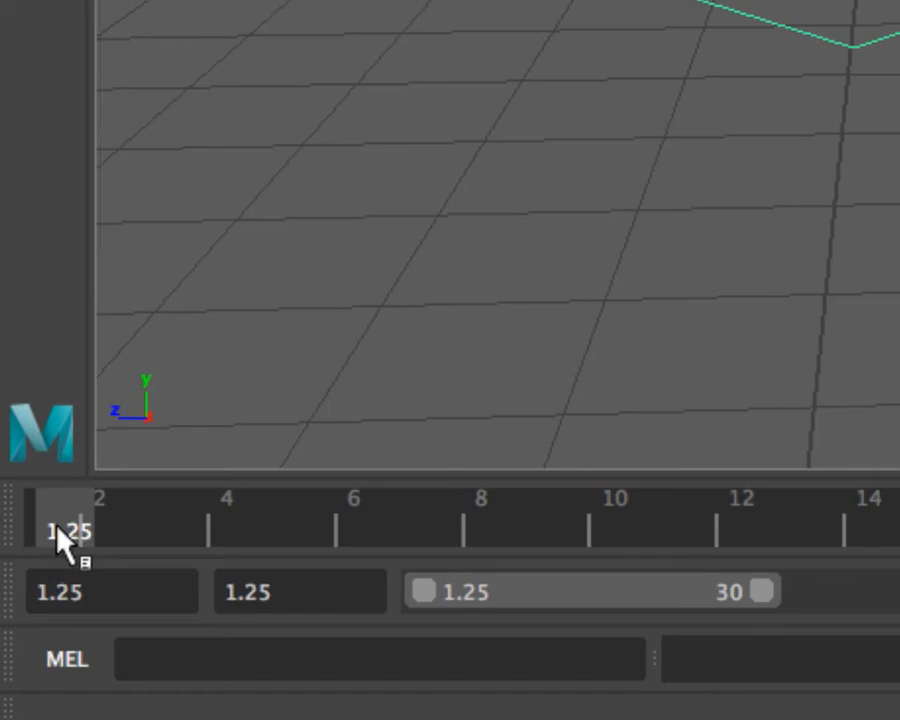
# Set the animation start and playback start times to 1, and move the current time to frame 1
pyautogui.click(88, 590)
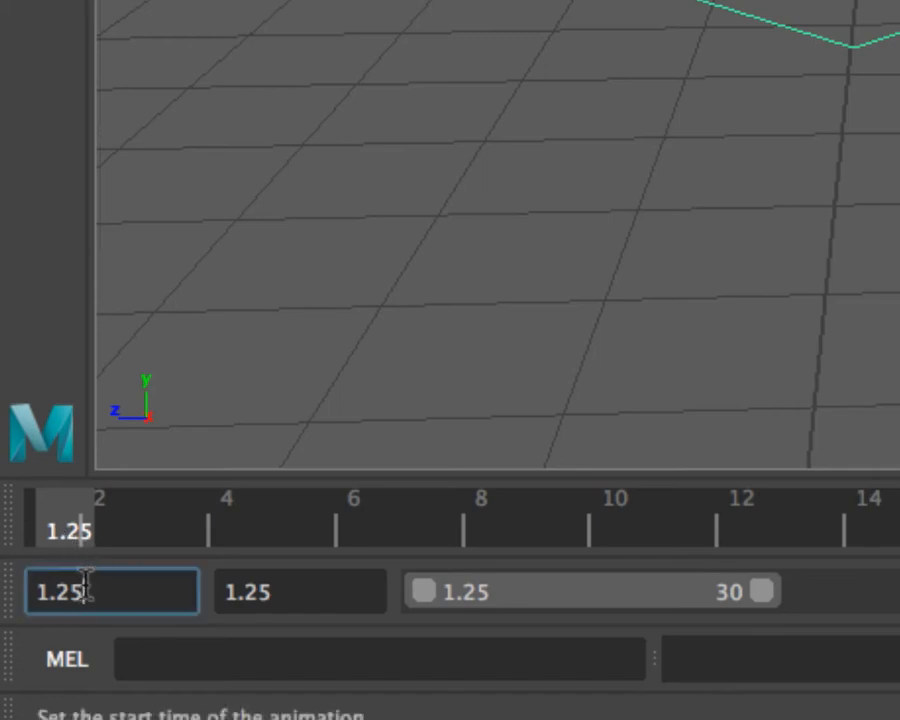
pyautogui.moveTo(88, 590); pyautogui.dragTo(8, 580)
pyautogui.write('1')
pyautogui.press('Return')
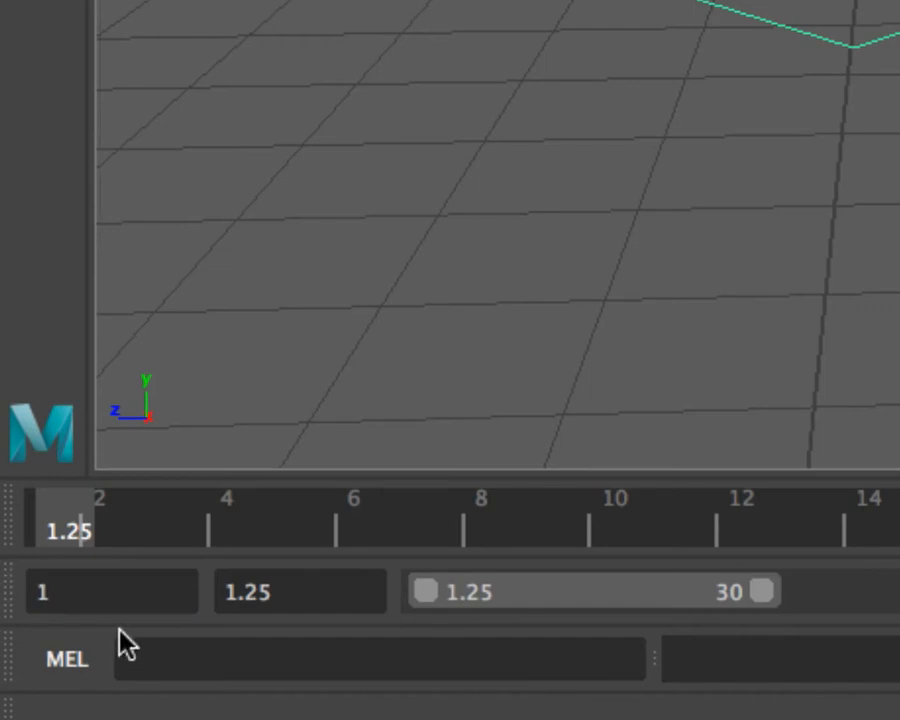
pyautogui.moveTo(251, 604); pyautogui.dragTo(150, 570)
pyautogui.write('1')
pyautogui.press('Return')
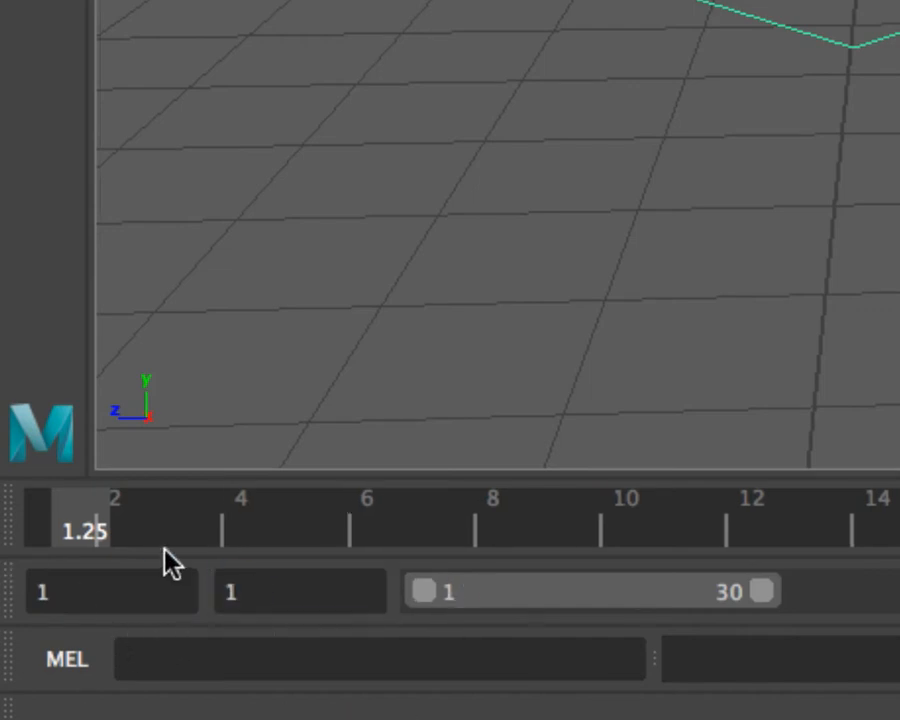
pyautogui.moveTo(88, 530)
pyautogui.mouseDown()
pyautogui.moveTo(115, 540)
pyautogui.moveTo(110, 523)
pyautogui.moveTo(52, 520)
pyautogui.mouseUp()
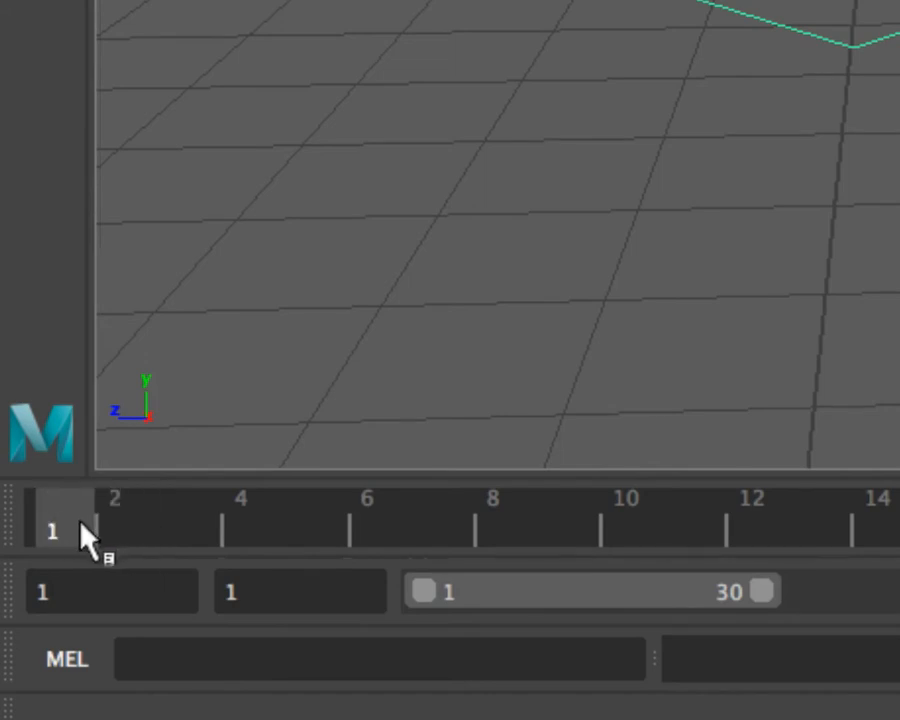
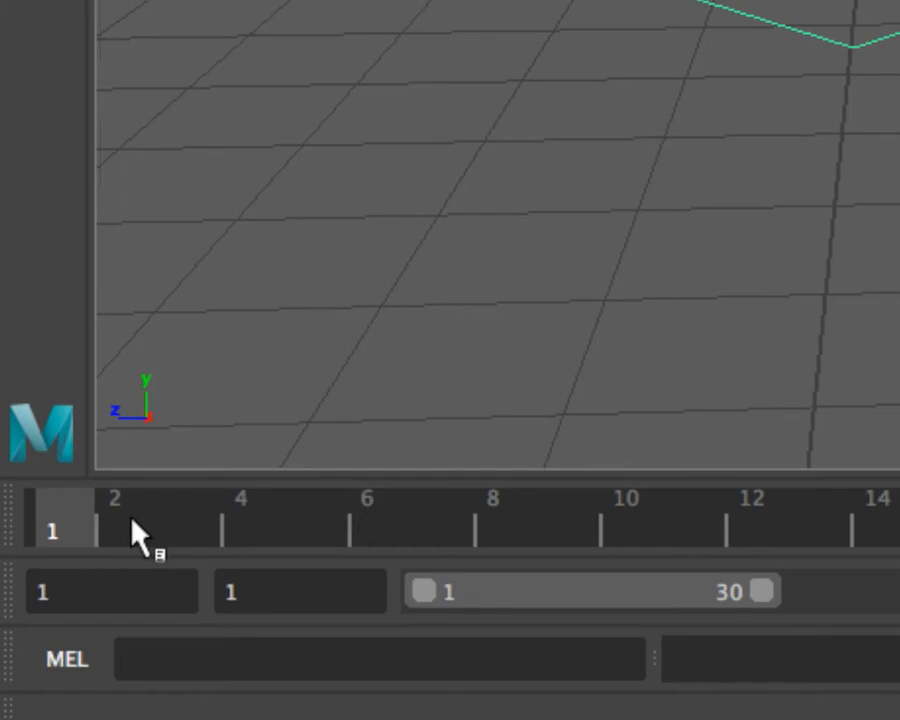
# Scrub the timeline between frames 1 and 5, and return the current time to frame 1
pyautogui.moveTo(133, 522); pyautogui.dragTo(329, 528)
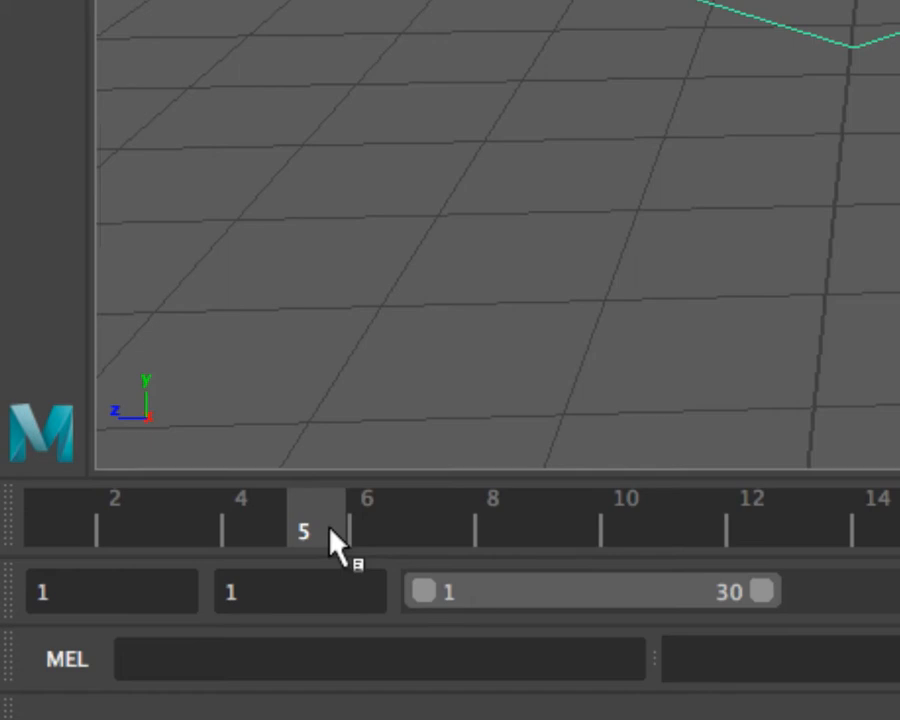
pyautogui.click(257, 542)
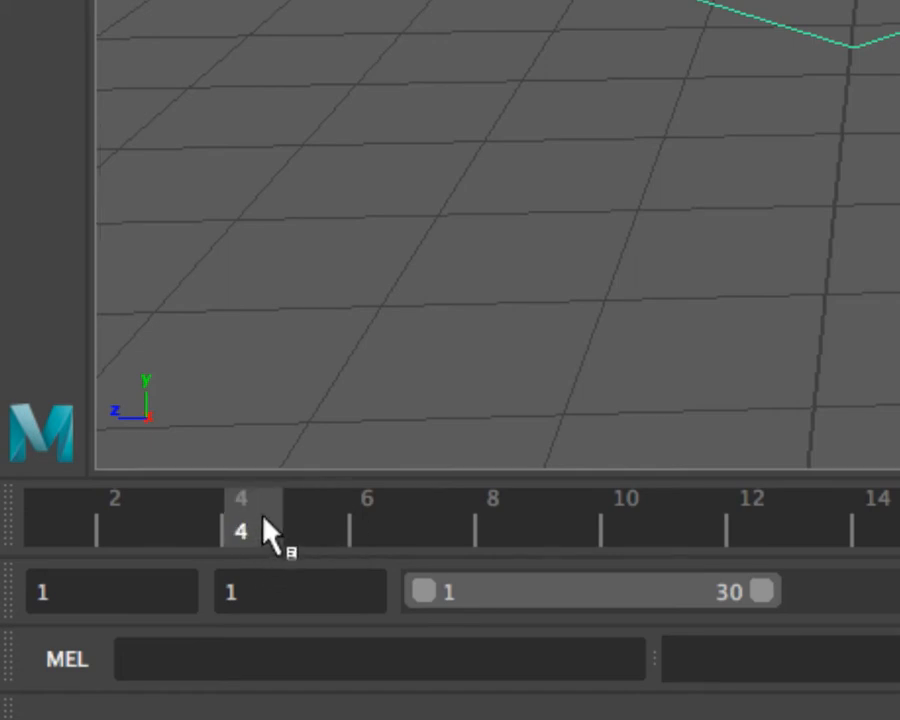
pyautogui.click(305, 530)
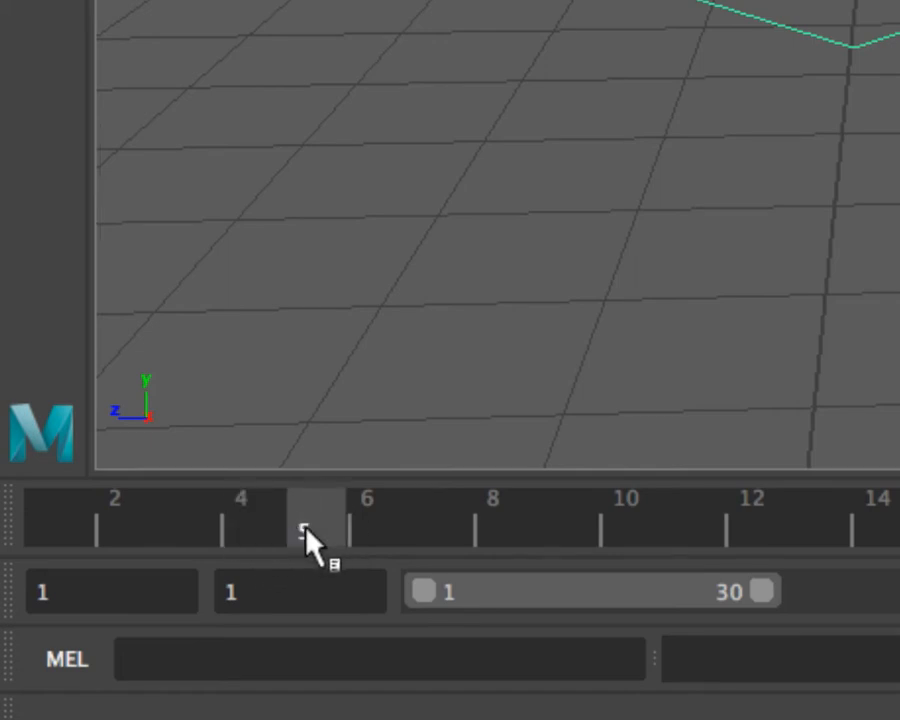
pyautogui.click(273, 530)
pyautogui.click(294, 533)
pyautogui.moveTo(295, 535)
pyautogui.mouseDown()
pyautogui.moveTo(281, 533)
pyautogui.moveTo(305, 533)
pyautogui.moveTo(253, 533)
pyautogui.moveTo(298, 537)
pyautogui.mouseUp()
pyautogui.moveTo(294, 520); pyautogui.dragTo(266, 531)
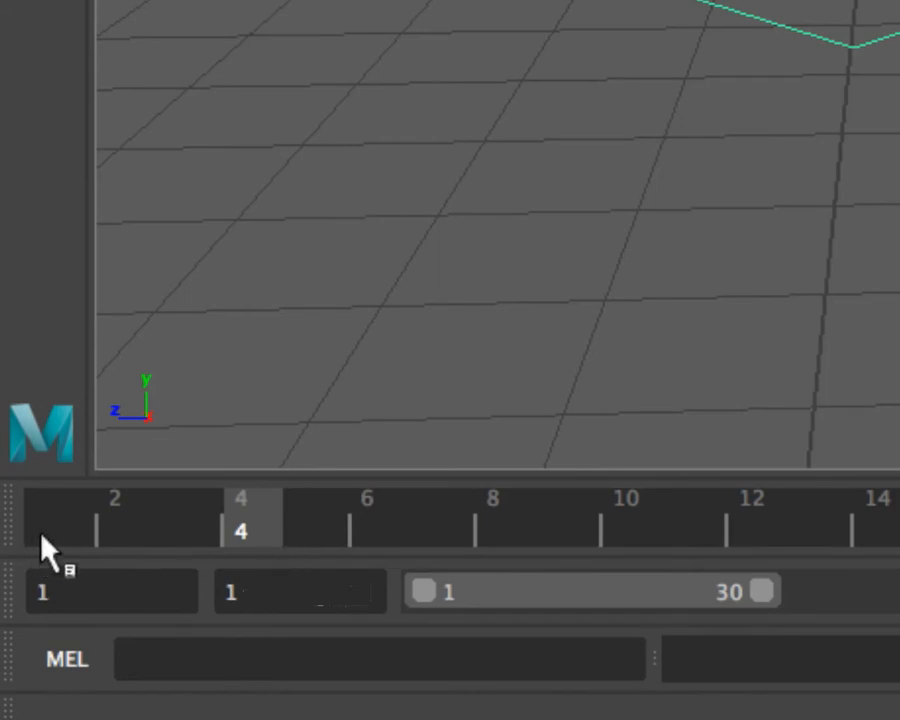
pyautogui.moveTo(42, 534); pyautogui.dragTo(170, 540)
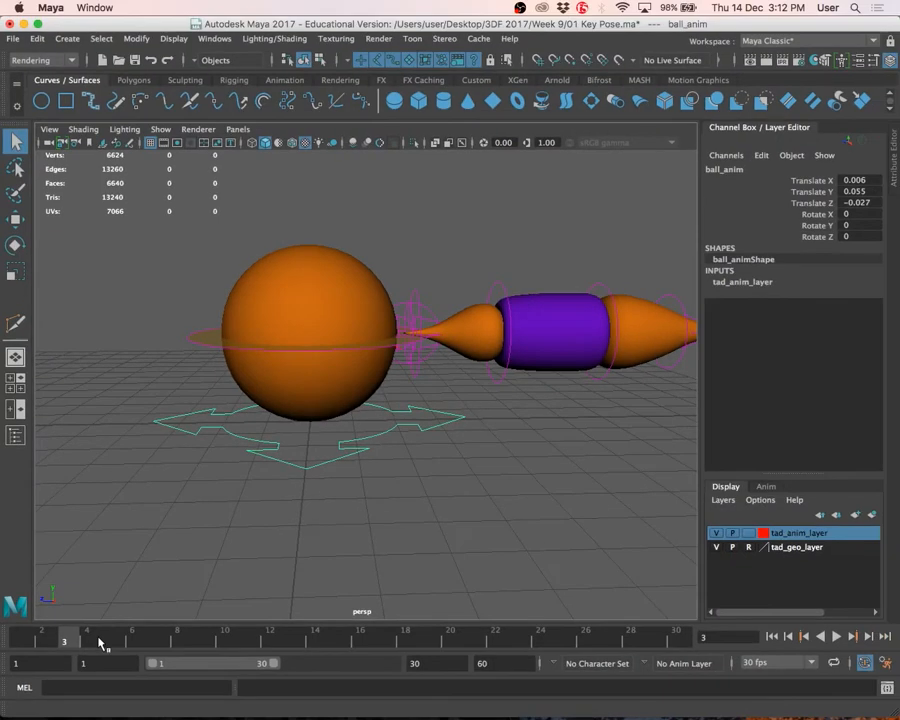
pyautogui.moveTo(62, 643); pyautogui.dragTo(12, 643)
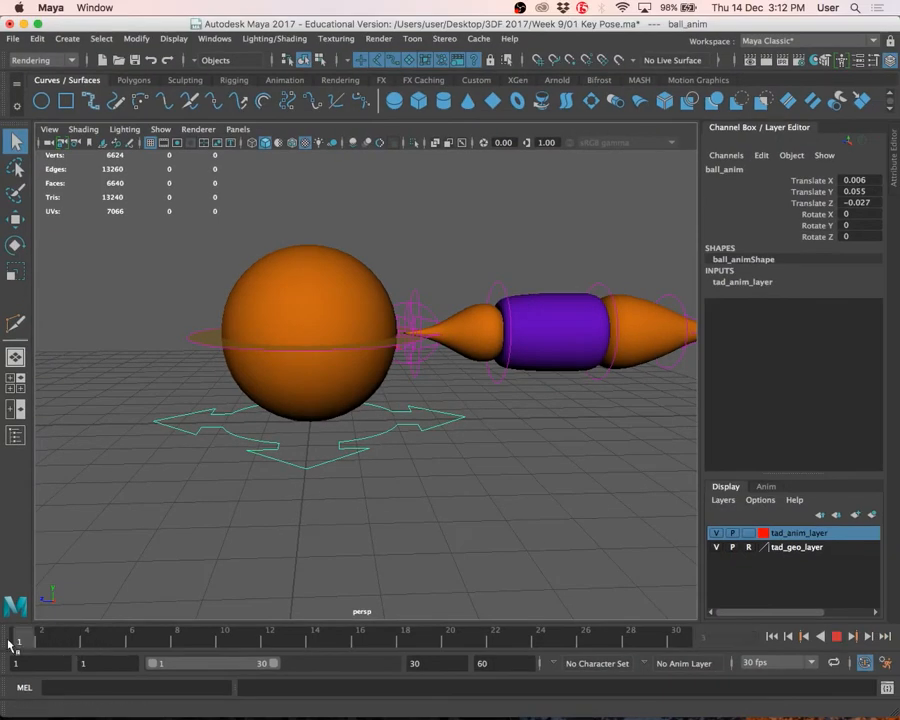
# Try to marquee-select all of the tad rig's controls, select the ball's squash control on its own, and clear the selection
pyautogui.keyDown('alt'); pyautogui.moveTo(446, 243); pyautogui.dragTo(231, 287, button='right'); pyautogui.keyUp('alt')
pyautogui.moveTo(217, 264); pyautogui.dragTo(797, 535)
pyautogui.click(267, 261)
pyautogui.moveTo(267, 261); pyautogui.dragTo(616, 458)
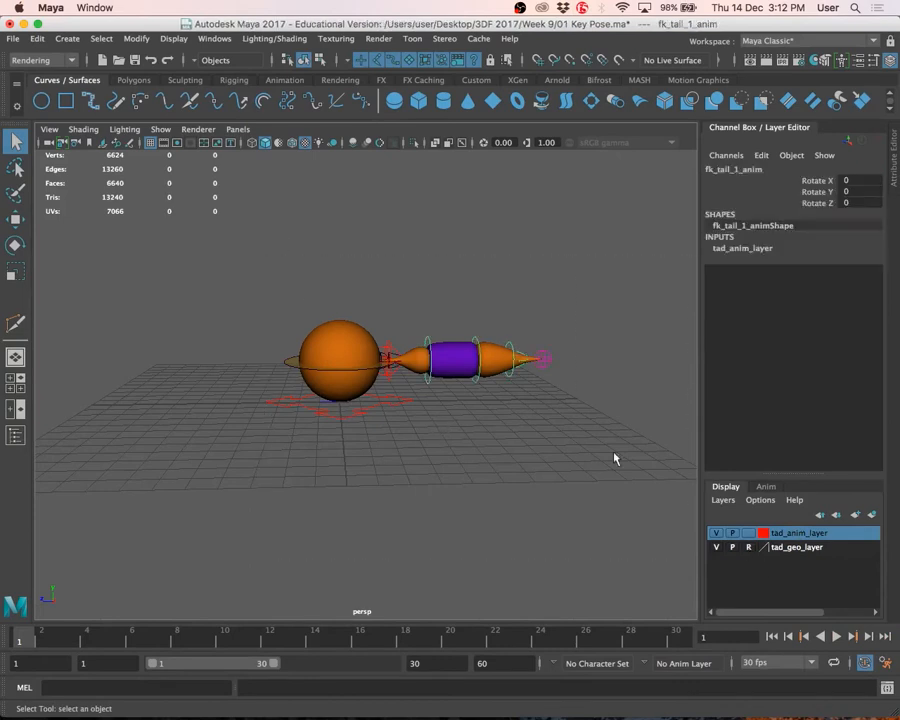
pyautogui.click(456, 330)
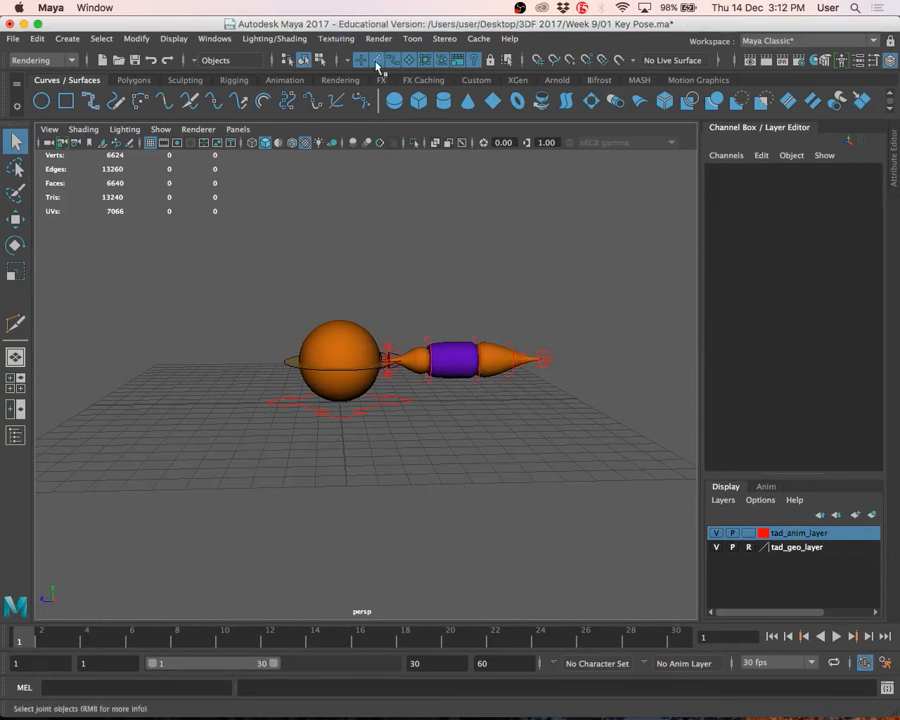
pyautogui.click(296, 368)
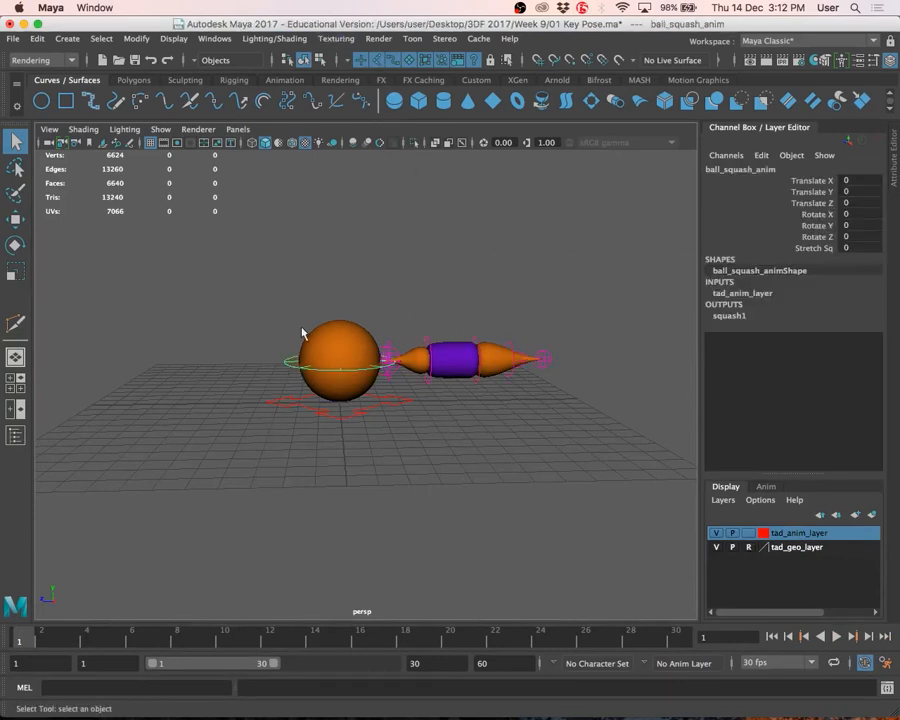
pyautogui.click(302, 326)
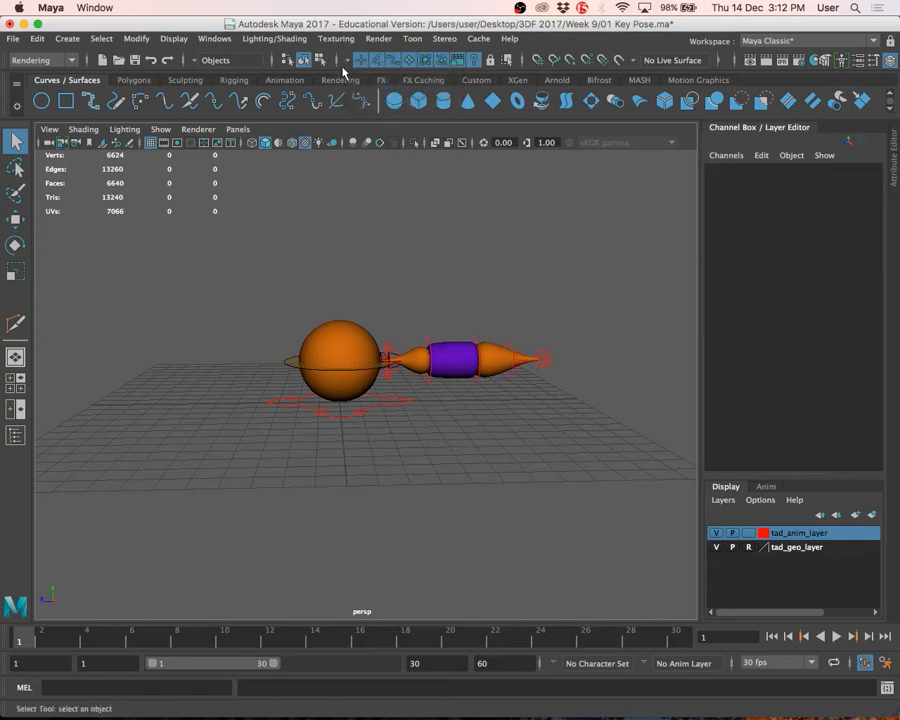
pyautogui.moveTo(218, 260); pyautogui.dragTo(451, 407)
pyautogui.scroll(5, 450, 407)
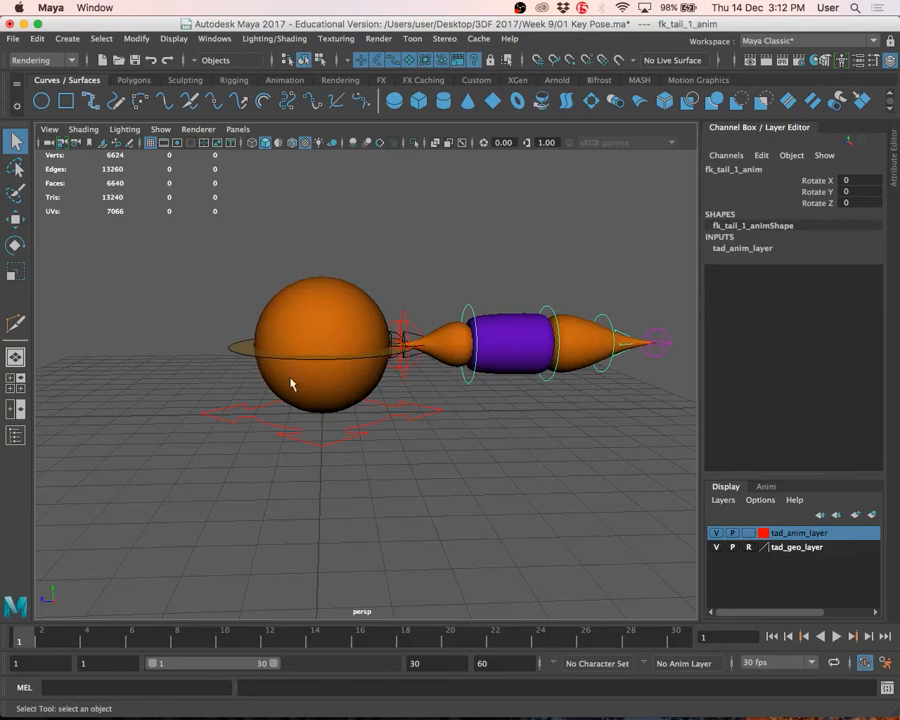
pyautogui.click(468, 210)
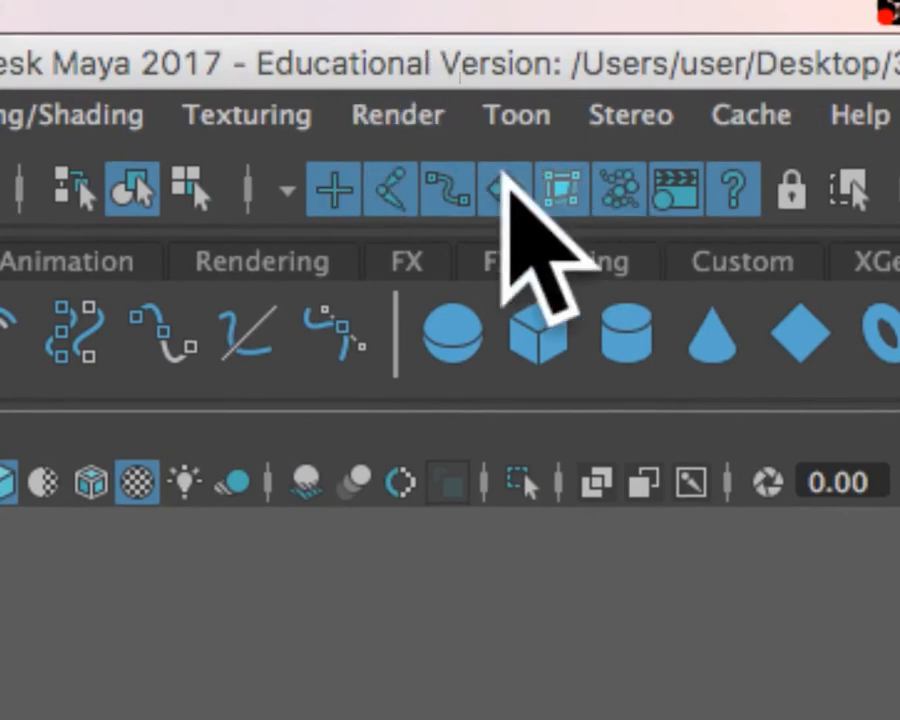
# Make all object types unselectable and try to marquee-select the tad rig
pyautogui.click(284, 194)
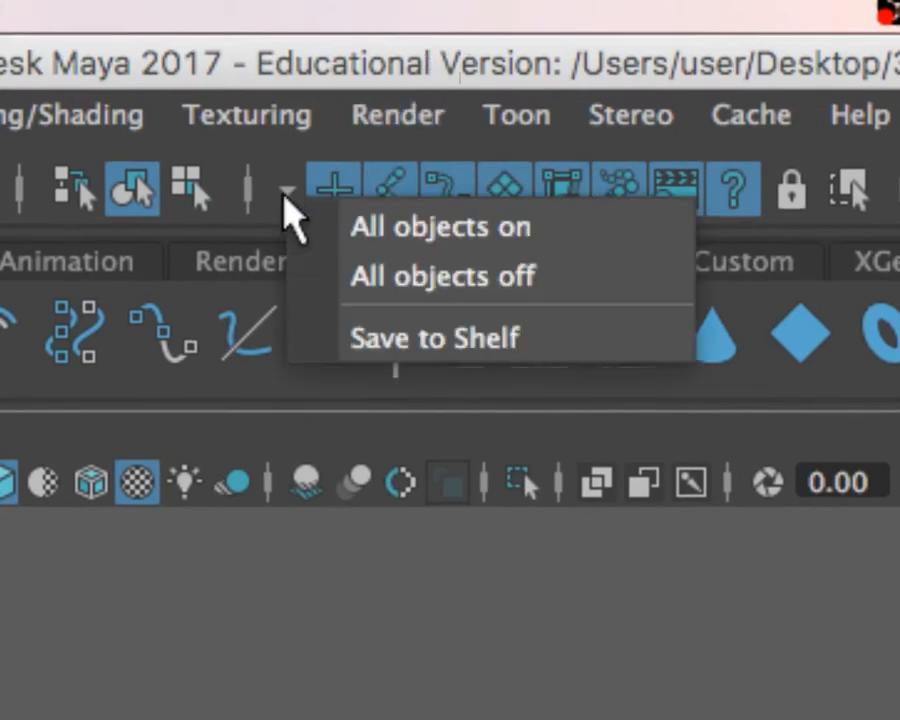
pyautogui.click(389, 294)
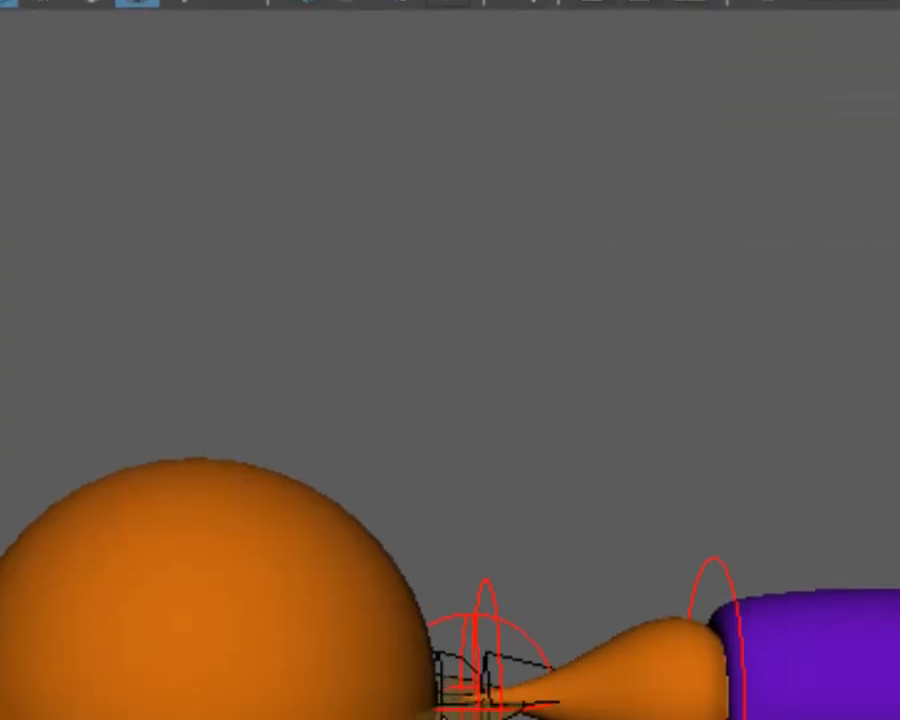
pyautogui.moveTo(377, 401); pyautogui.dragTo(598, 602)
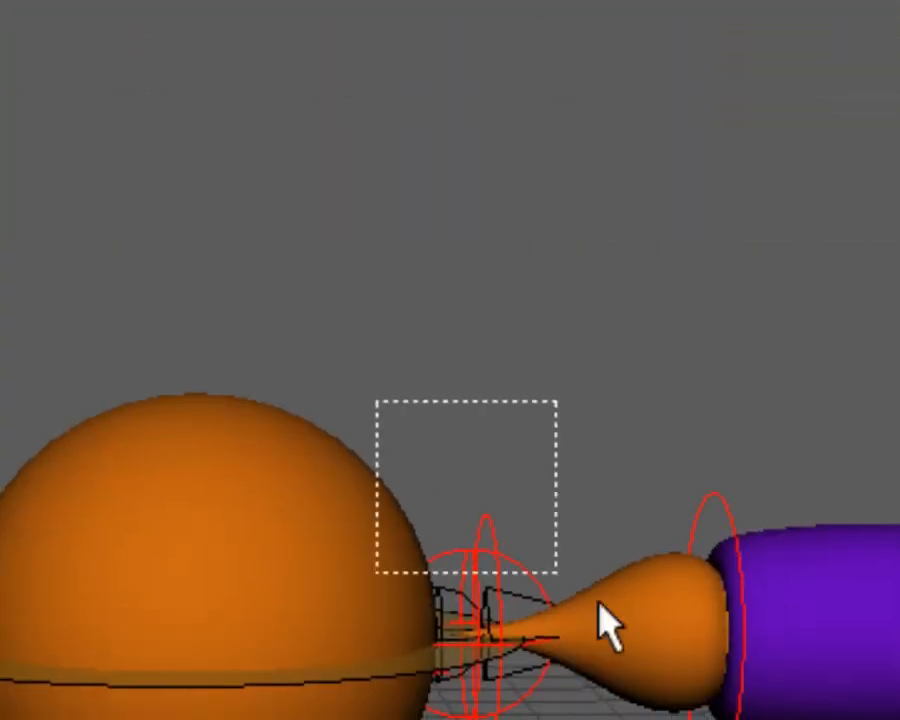
pyautogui.moveTo(343, 501); pyautogui.dragTo(885, 683)
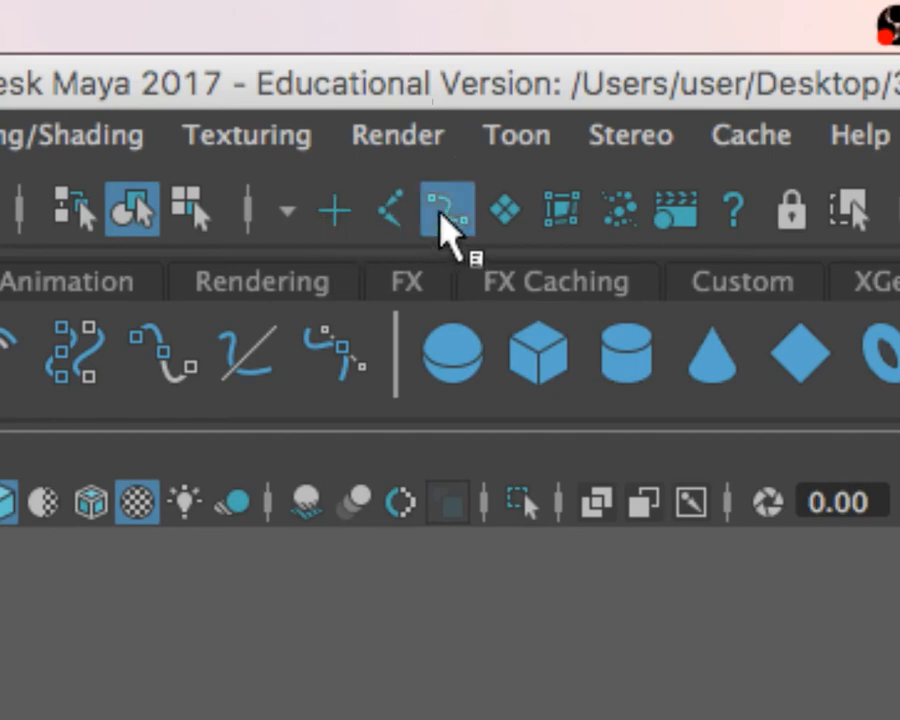
# Enable selection of curves and surfaces, and collapse and expand the object selection masks
pyautogui.click(441, 214)
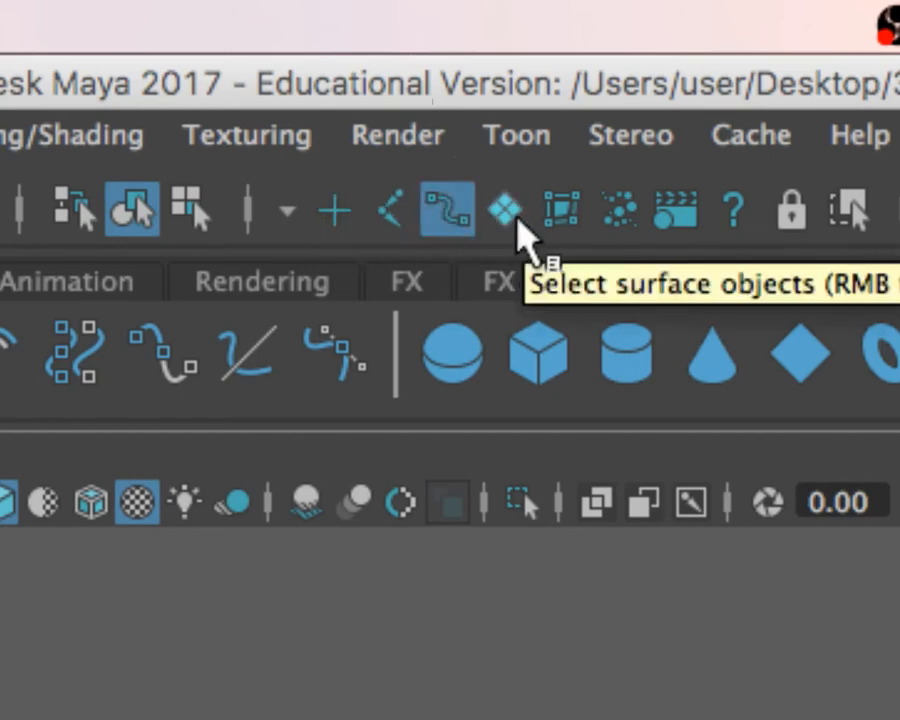
pyautogui.click(516, 221)
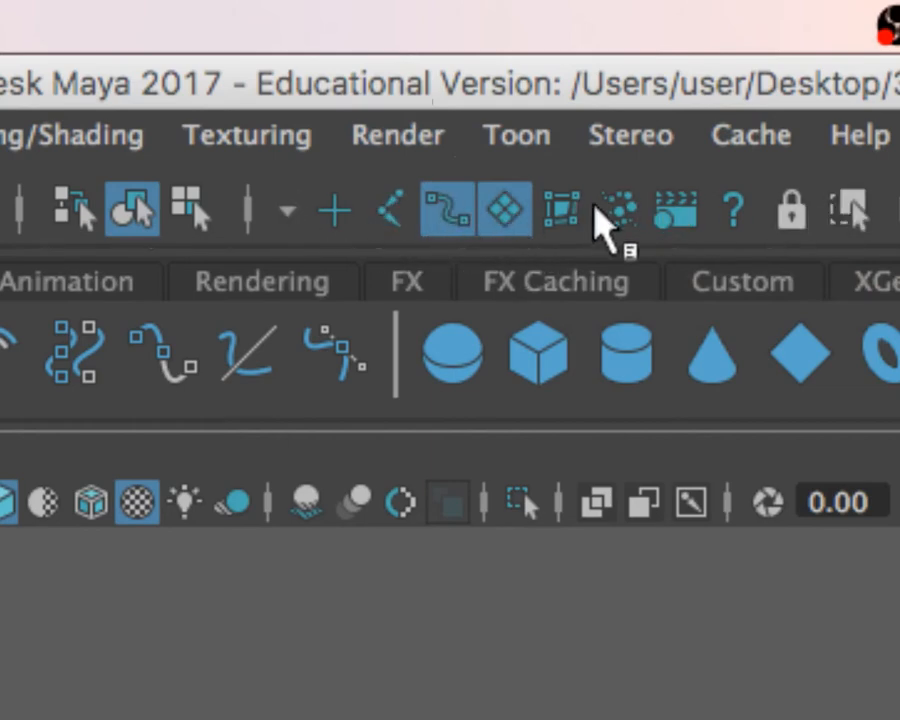
pyautogui.click(247, 210)
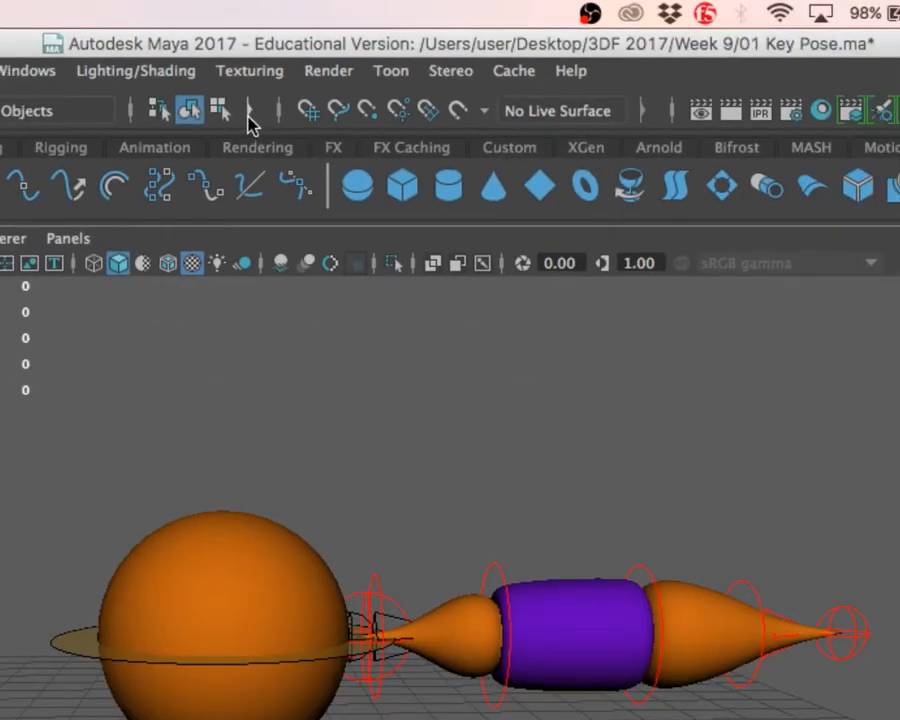
pyautogui.click(250, 112)
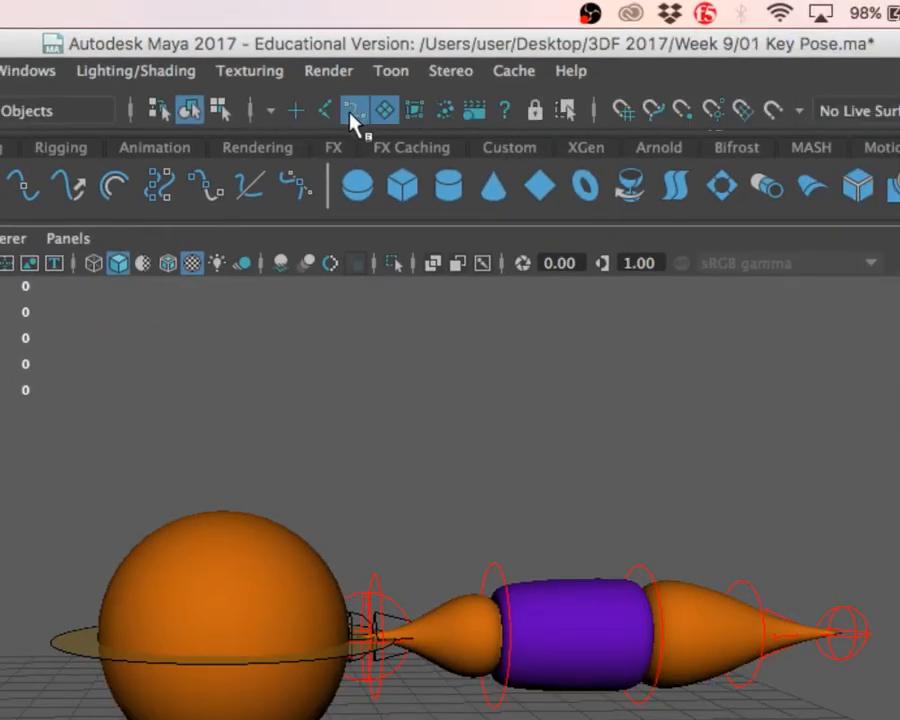
# Reset the selection masks to all objects off and make only curve and surface objects selectable
pyautogui.click(271, 112)
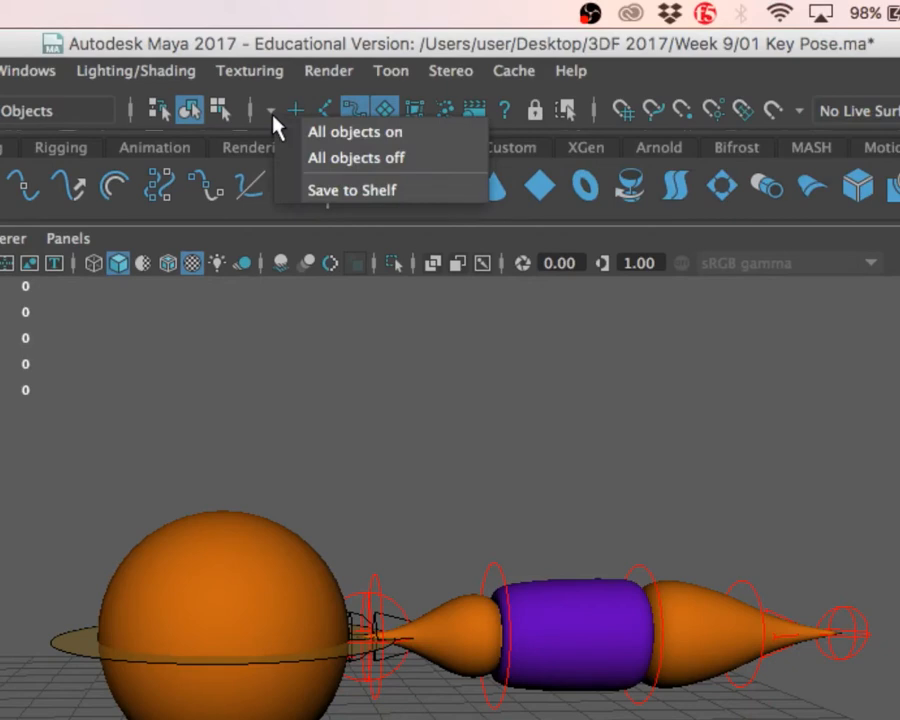
pyautogui.click(350, 160)
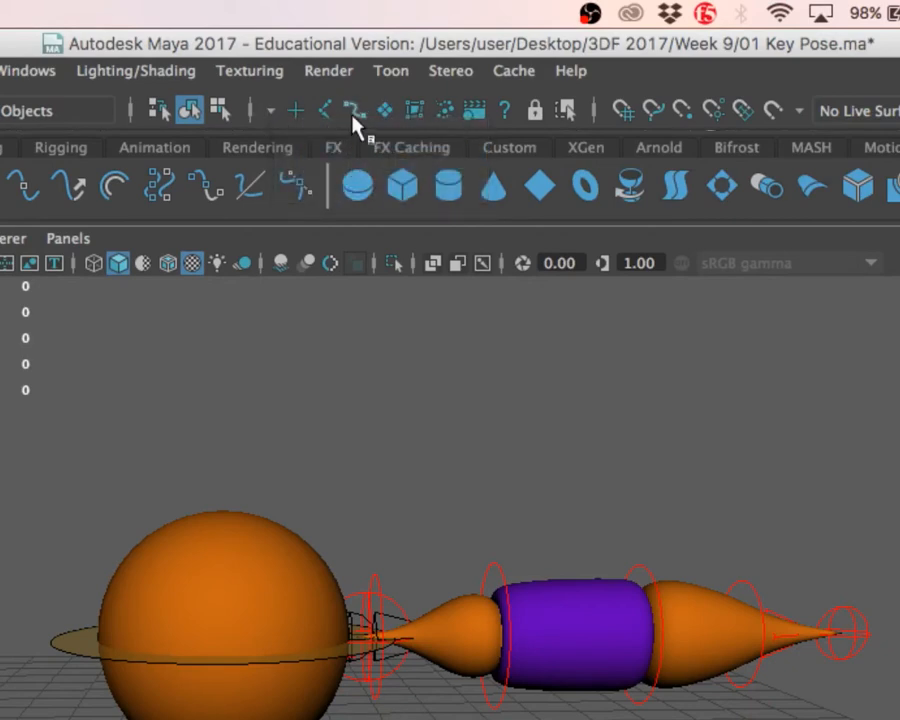
pyautogui.click(354, 112)
pyautogui.click(385, 111)
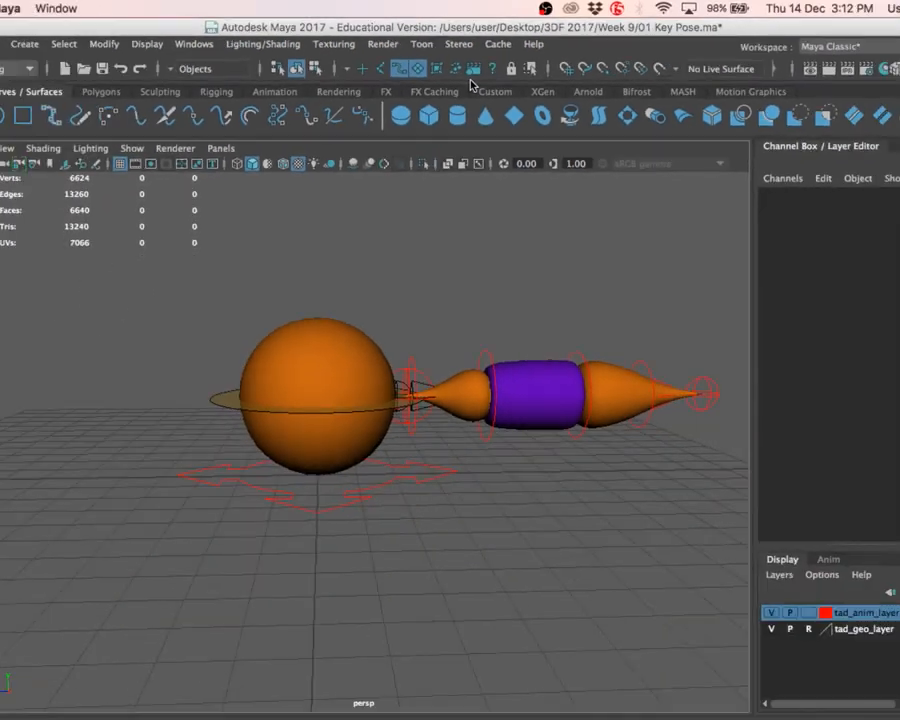
# Select all of the tad rig's animation controls with a marquee and set a key on them at frame 1
pyautogui.moveTo(125, 237); pyautogui.dragTo(843, 575)
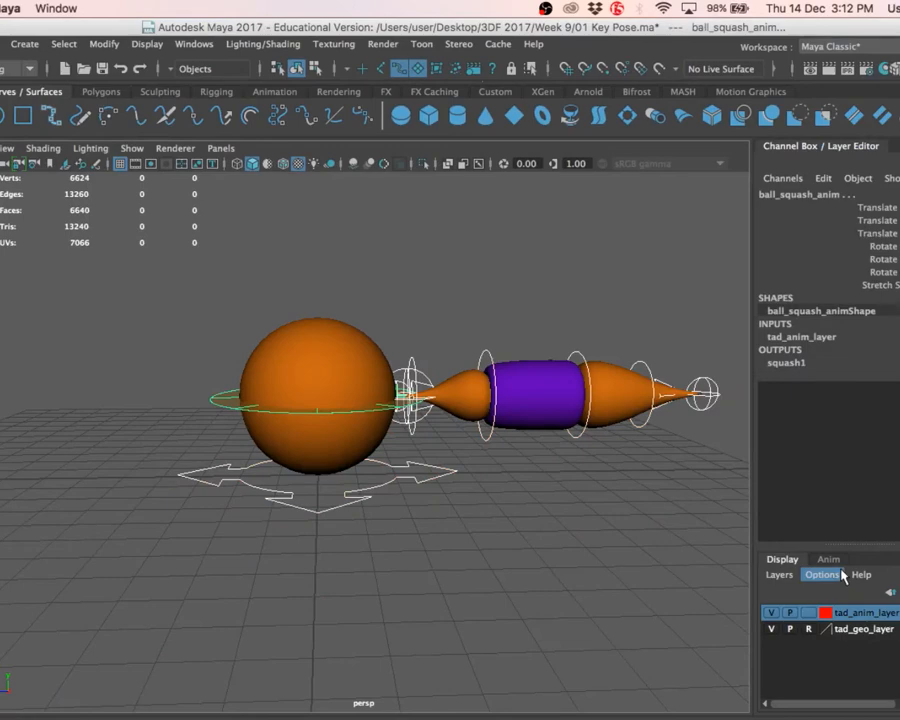
pyautogui.click(545, 546)
pyautogui.moveTo(117, 312); pyautogui.dragTo(818, 557)
pyautogui.keyDown('alt'); pyautogui.moveTo(412, 308); pyautogui.dragTo(436, 321); pyautogui.keyUp('alt')
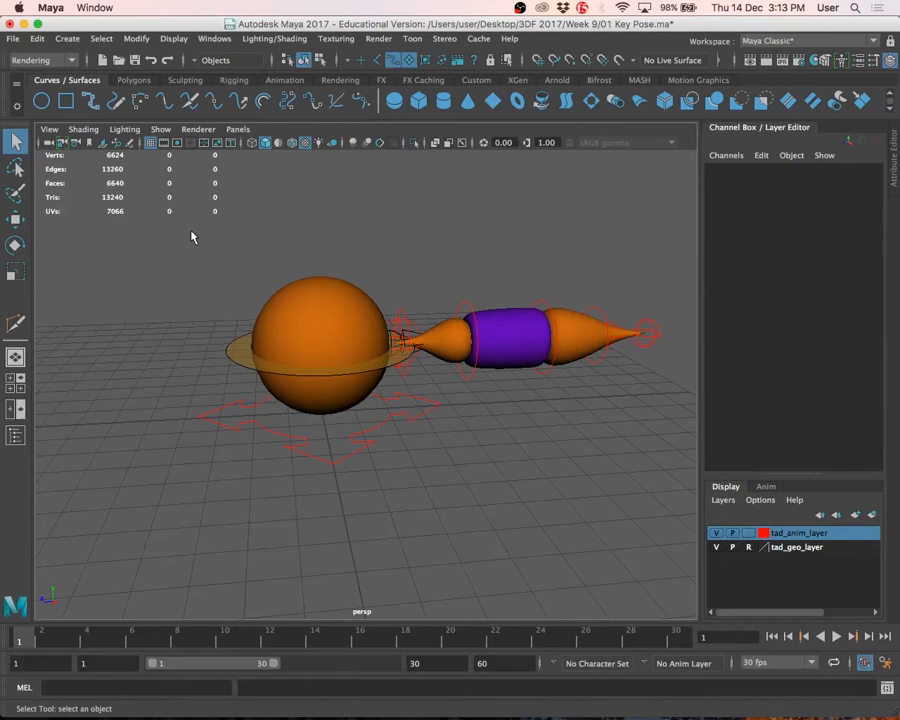
pyautogui.moveTo(175, 216); pyautogui.dragTo(882, 545)
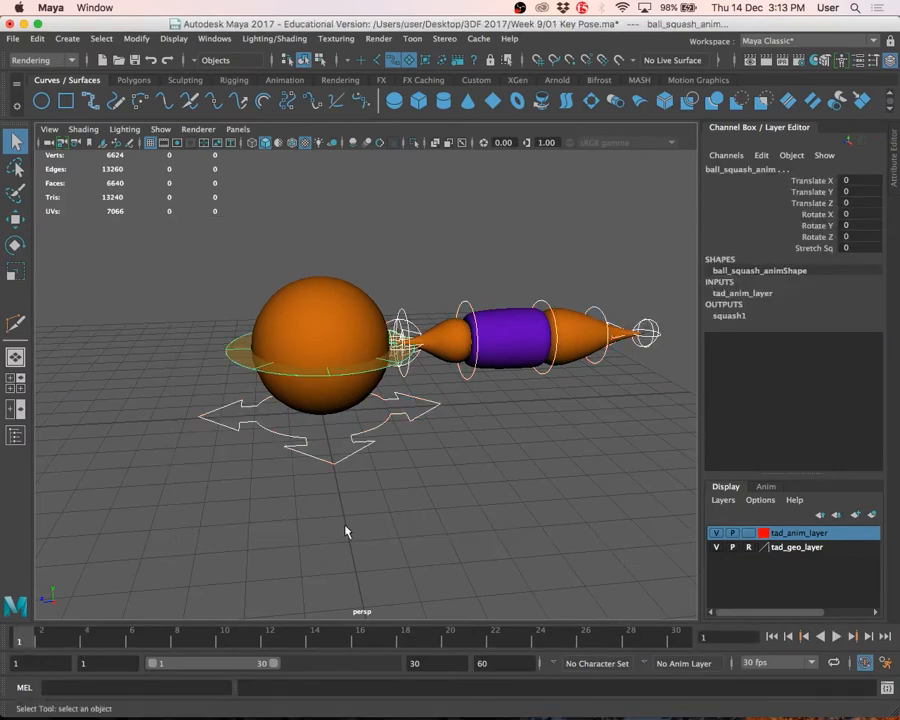
pyautogui.press('s')
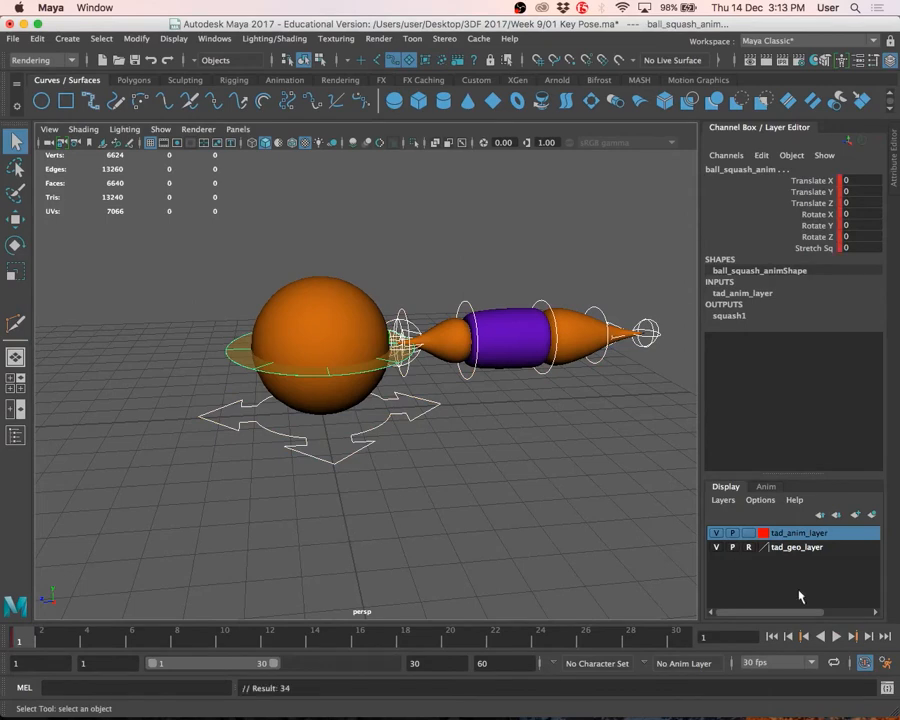
# Turn off automatic keyframing and set a key on all selected rig controls at frame 5
pyautogui.click(865, 664)
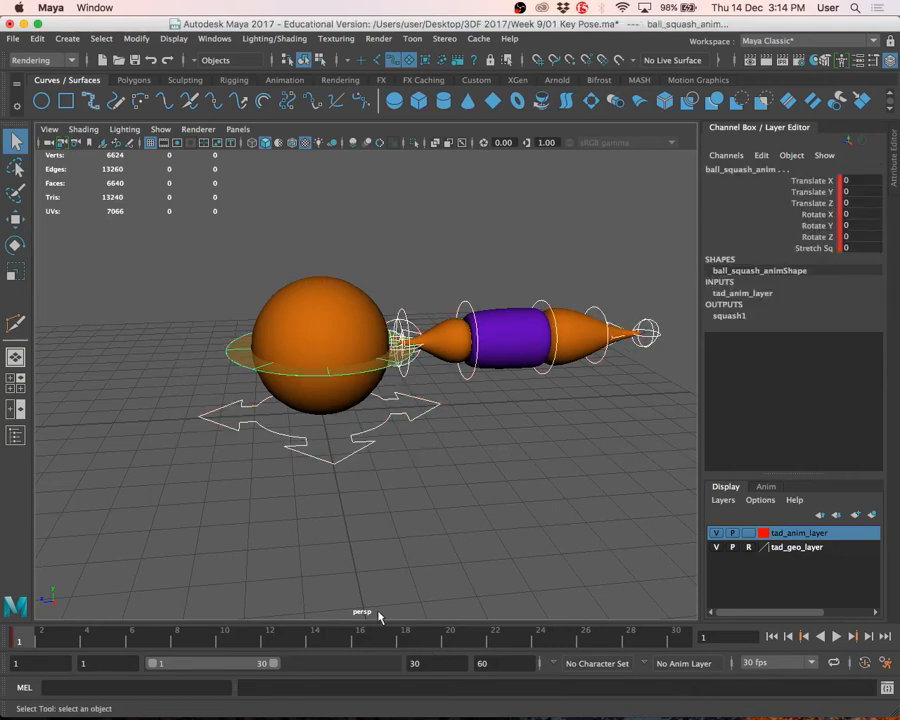
pyautogui.hotkey('alt', 'v')
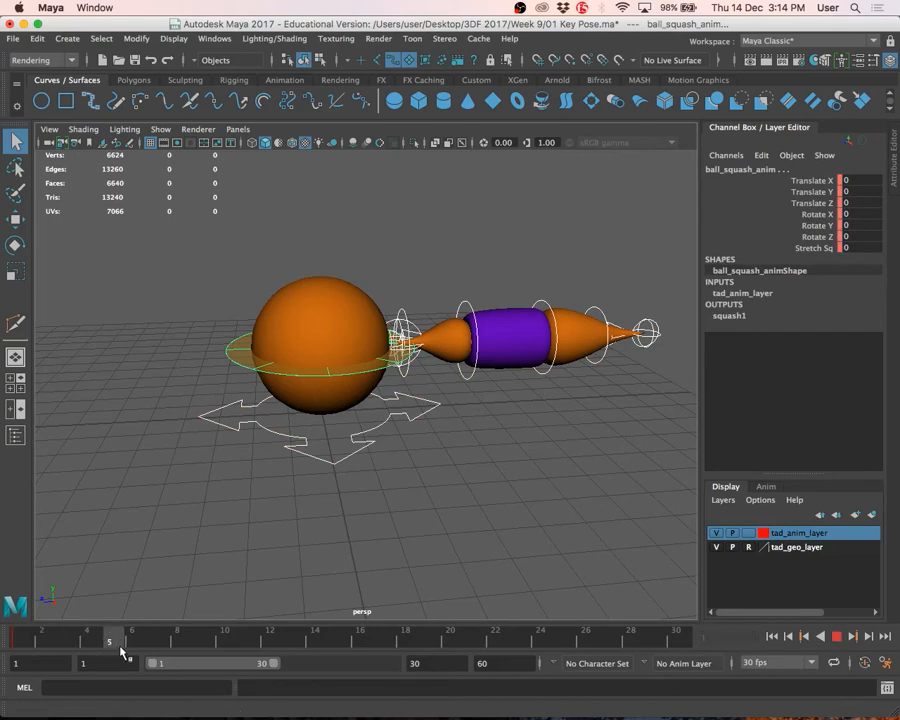
pyautogui.moveTo(121, 652)
pyautogui.mouseDown()
pyautogui.moveTo(129, 651)
pyautogui.moveTo(120, 645)
pyautogui.mouseUp()
pyautogui.scroll(-3, 342, 438)
pyautogui.keyDown('alt'); pyautogui.moveTo(395, 428); pyautogui.dragTo(386, 531, button='middle'); pyautogui.keyUp('alt')
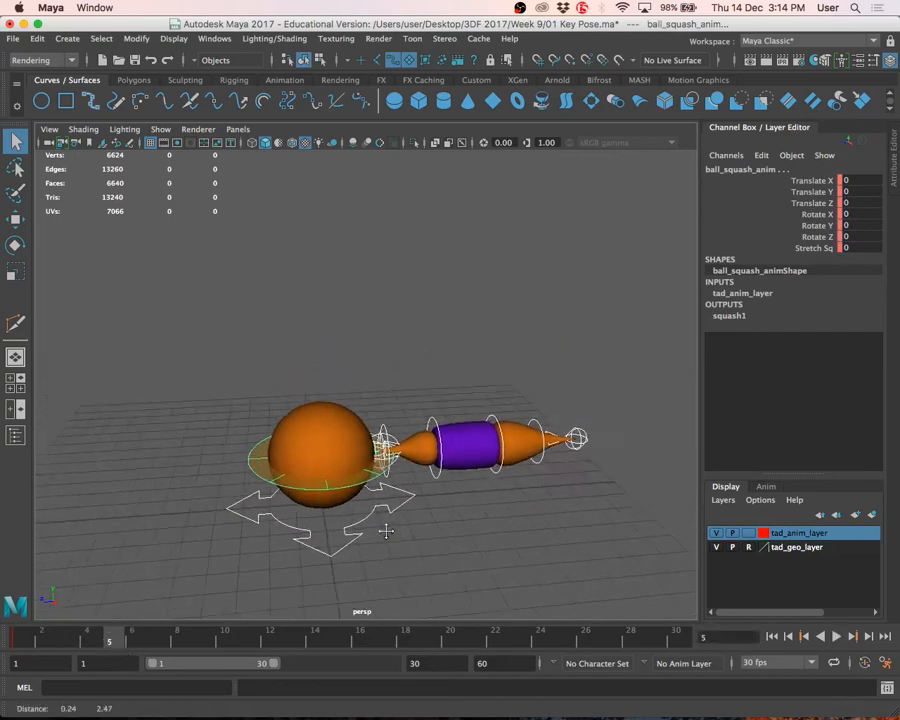
pyautogui.keyDown('alt'); pyautogui.moveTo(386, 531); pyautogui.dragTo(366, 517); pyautogui.keyUp('alt')
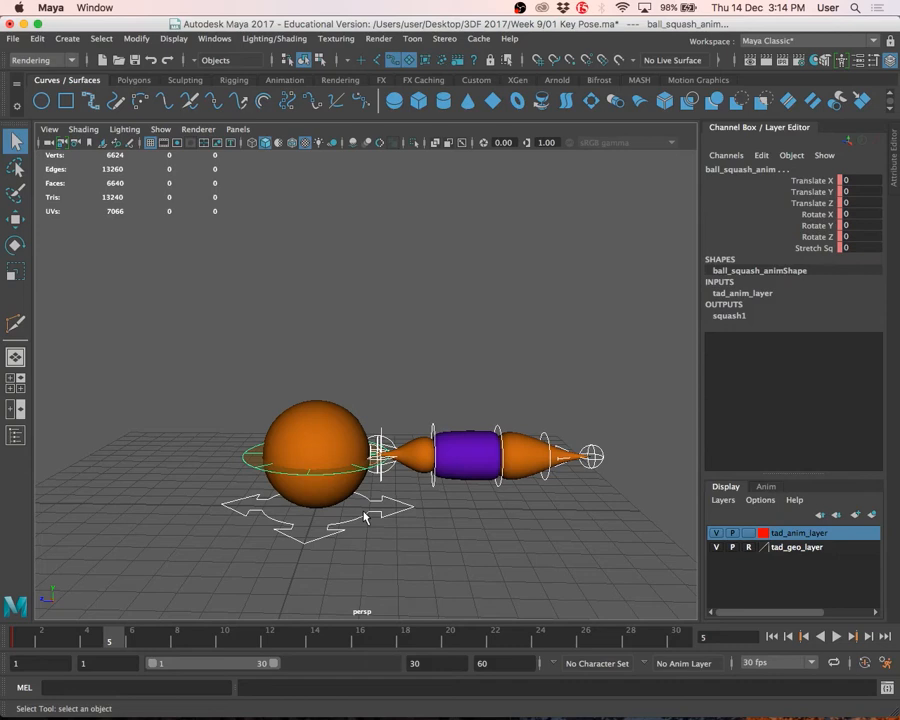
pyautogui.press('s')
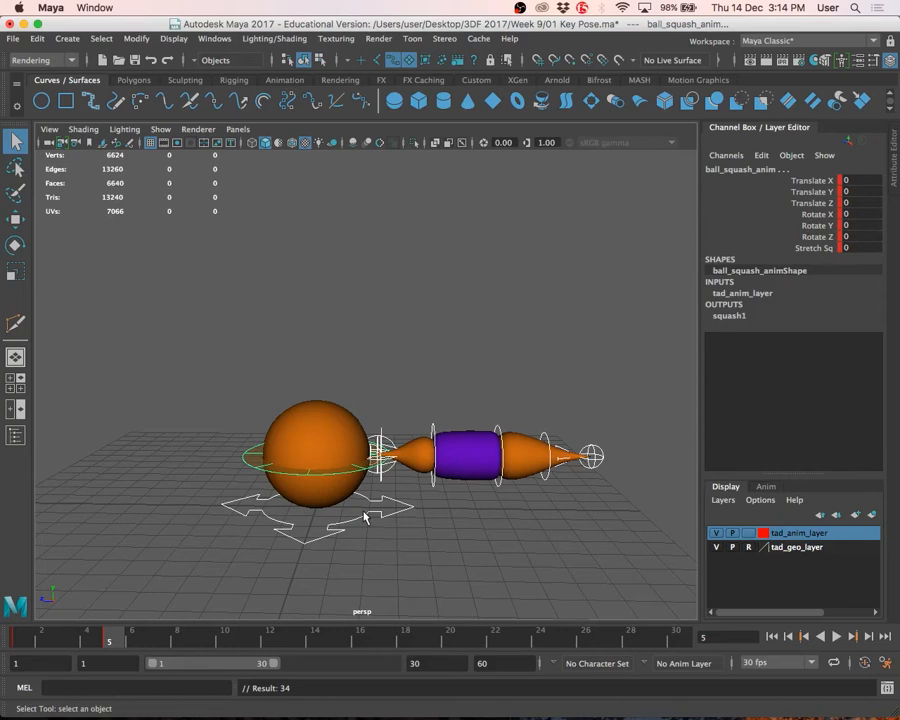
# At frame 10, raise the tad's main ground control to a Translate Y of about 6.6
pyautogui.click(20, 638)
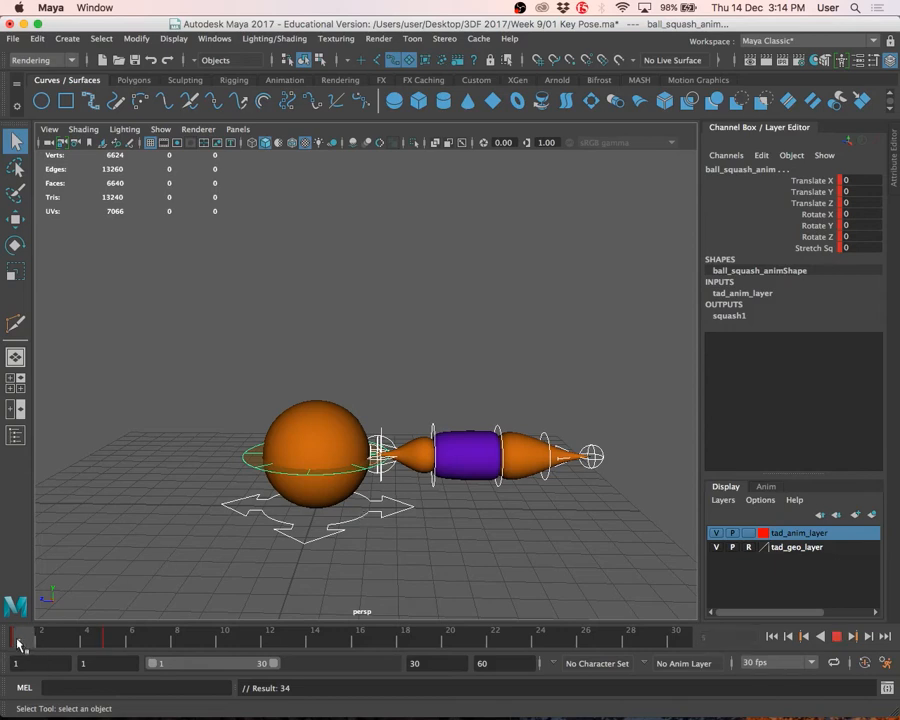
pyautogui.click(122, 640)
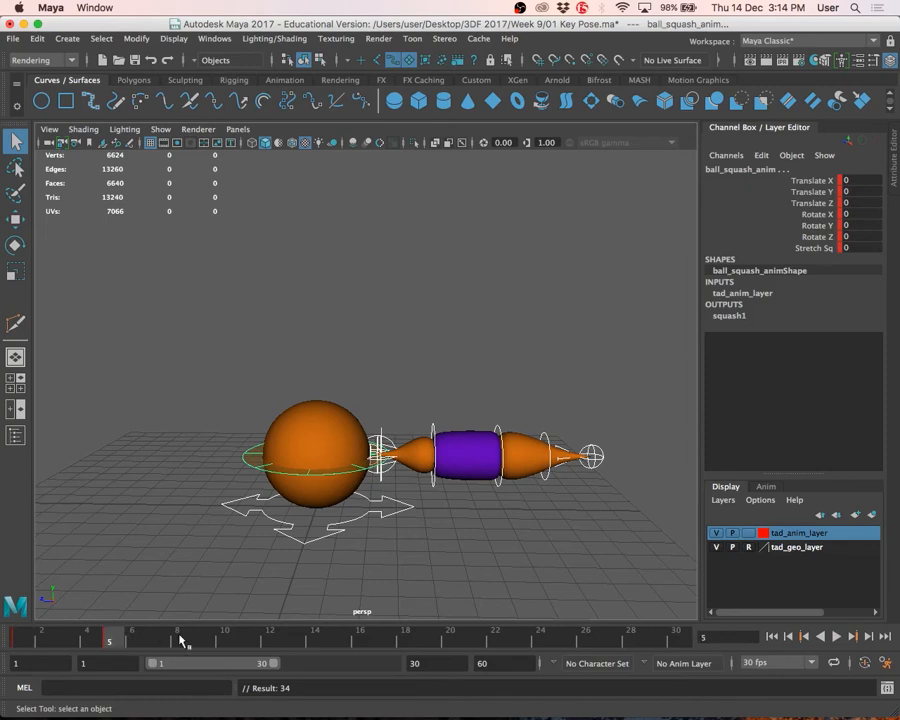
pyautogui.click(225, 640)
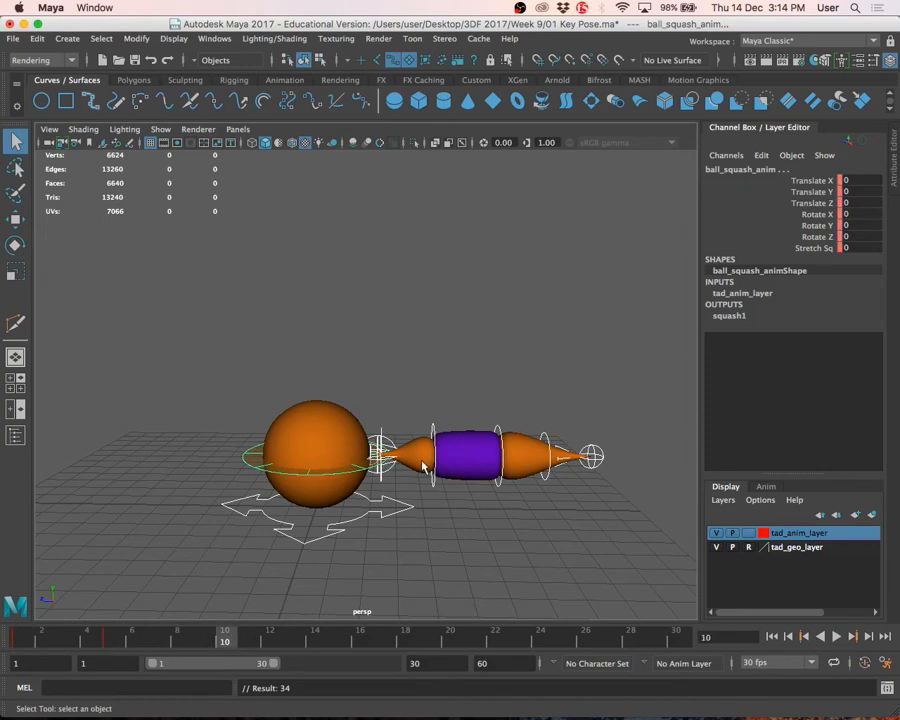
pyautogui.press('w')
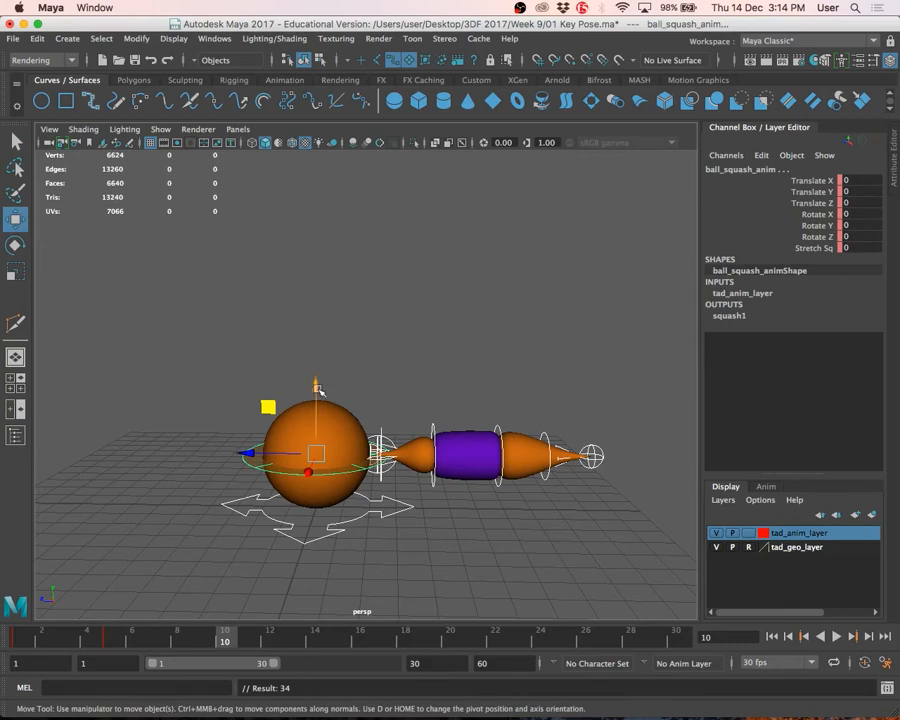
pyautogui.click(370, 528)
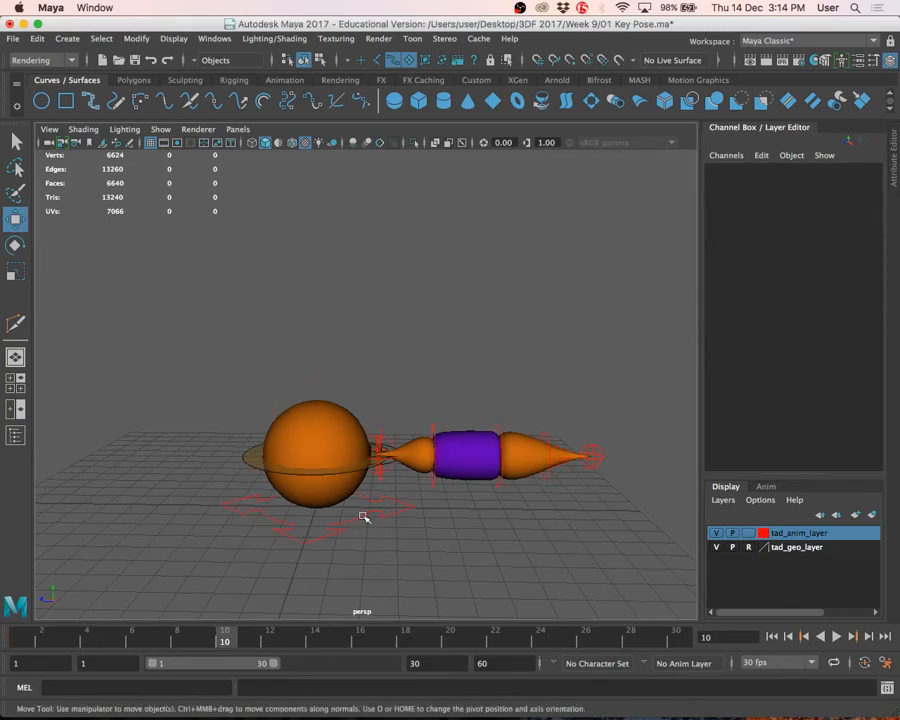
pyautogui.click(366, 508)
pyautogui.moveTo(303, 419); pyautogui.dragTo(339, 261)
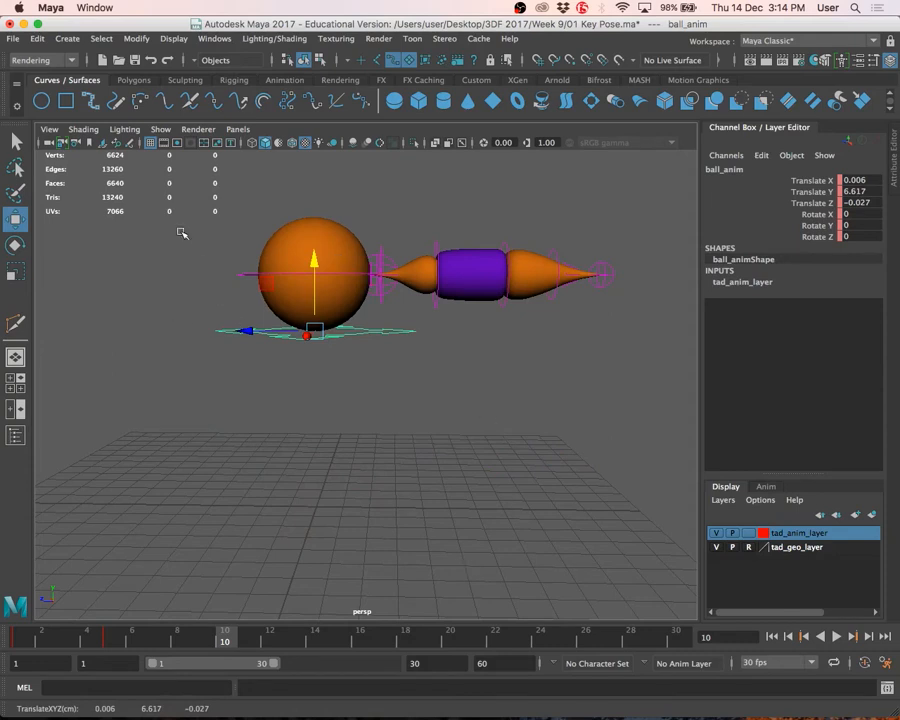
# Set a key on all rig controls at frame 10, play the animation and step through the keyed frames
pyautogui.moveTo(176, 226); pyautogui.dragTo(661, 376)
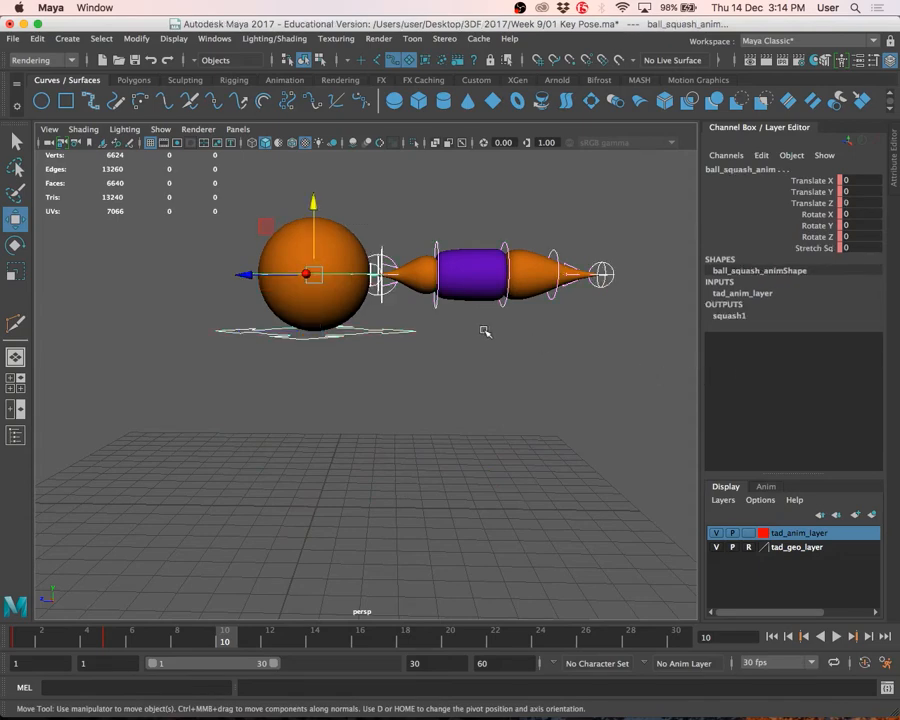
pyautogui.press('s')
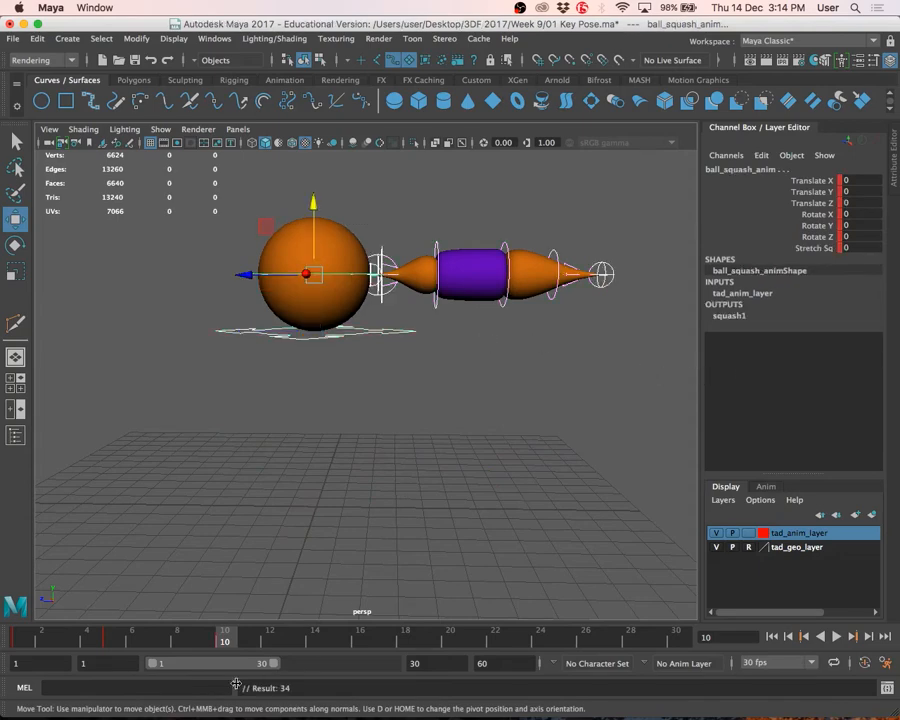
pyautogui.hotkey('alt', 'v')
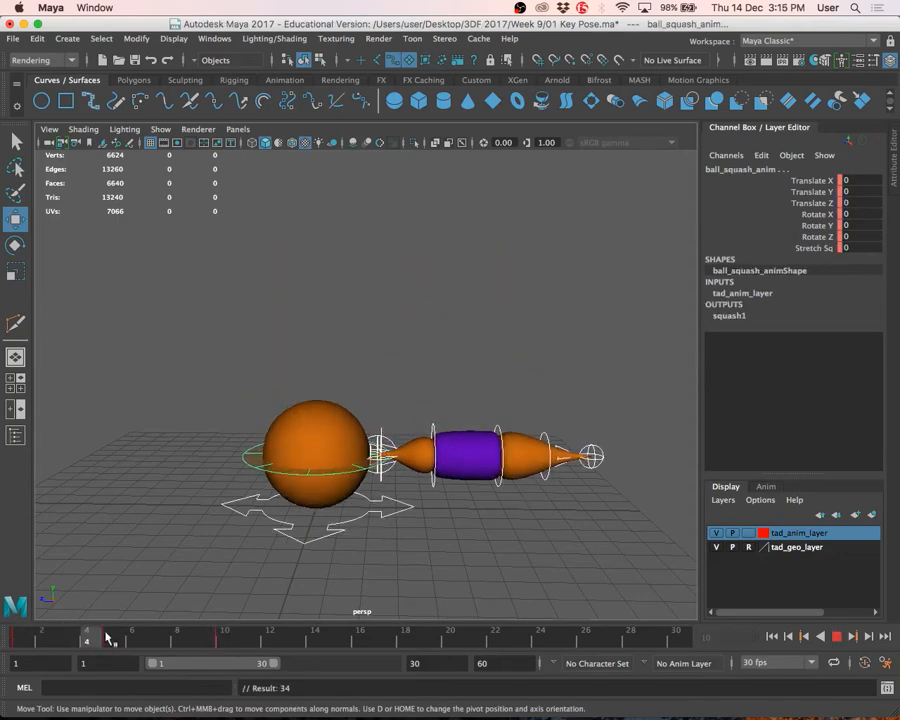
pyautogui.hotkey('alt', 'v')
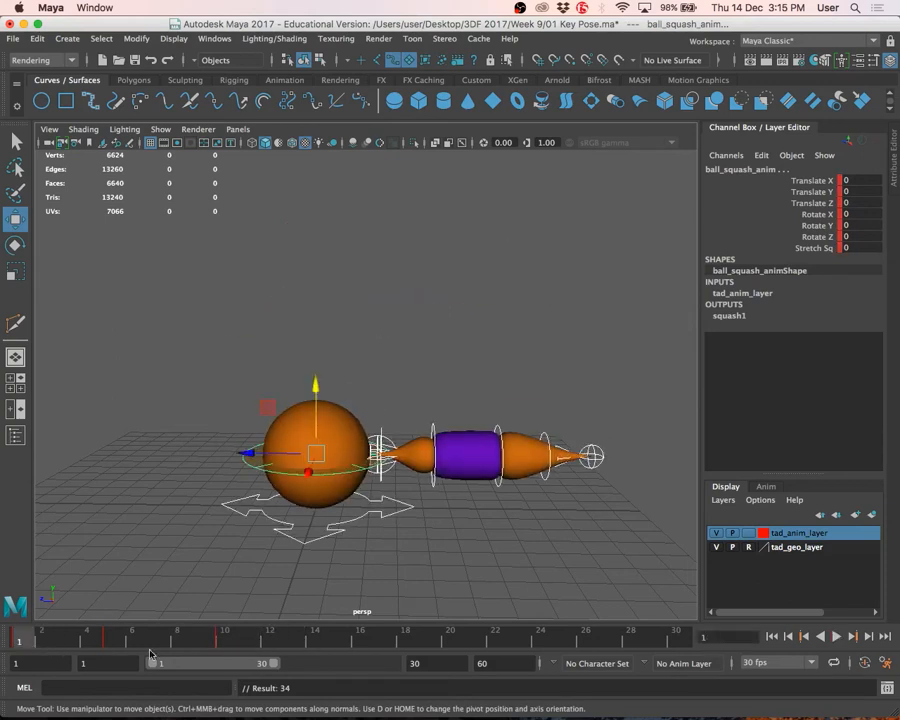
pyautogui.click(855, 640)
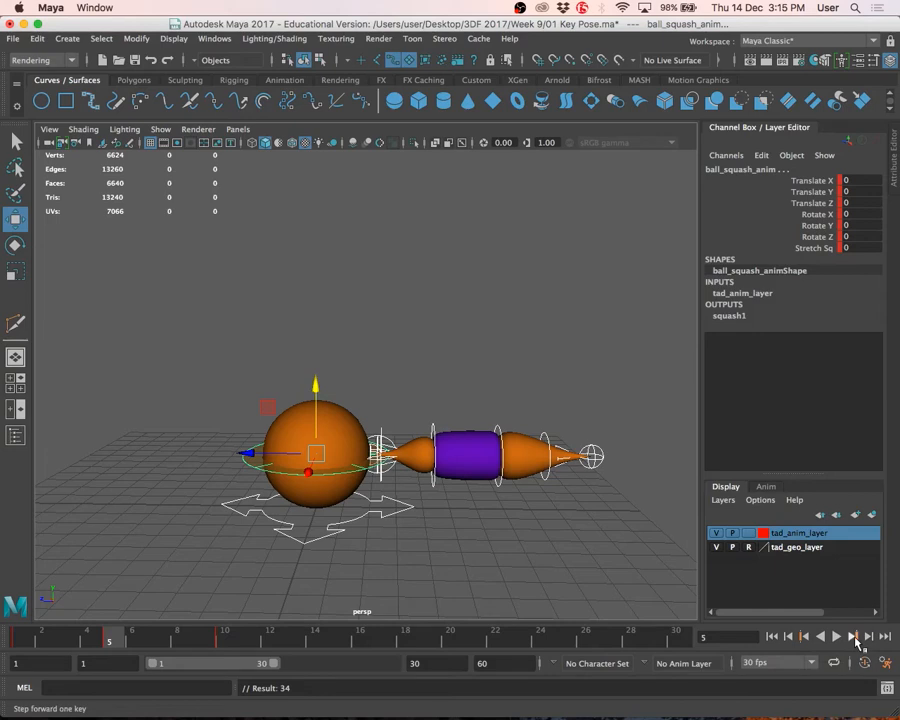
pyautogui.click(855, 637)
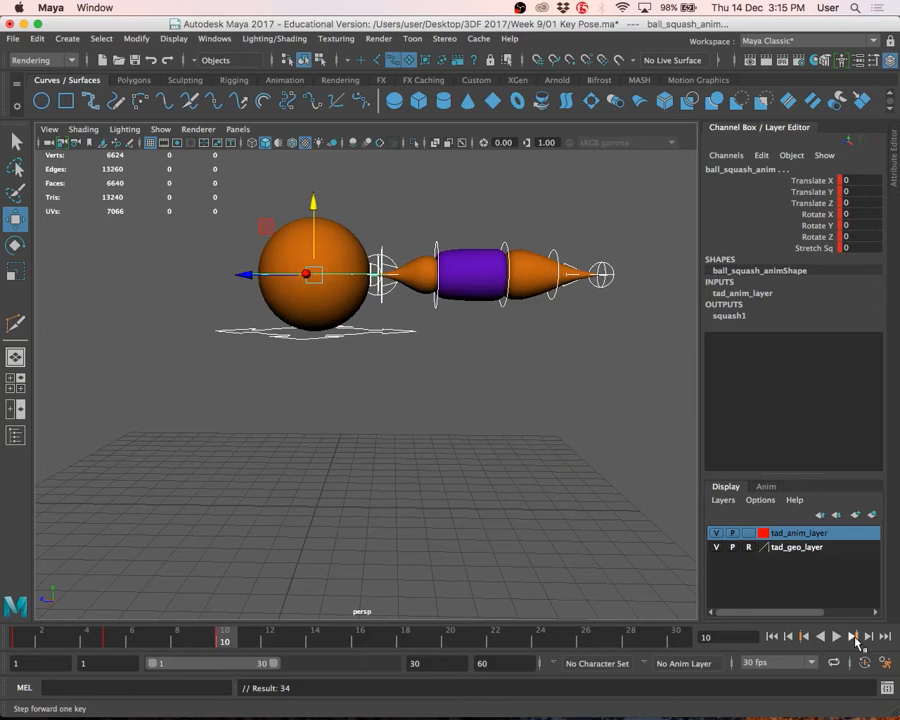
# Go to frame 15, clear the selection and reselect all the rig controls with a marquee
pyautogui.click(340, 641)
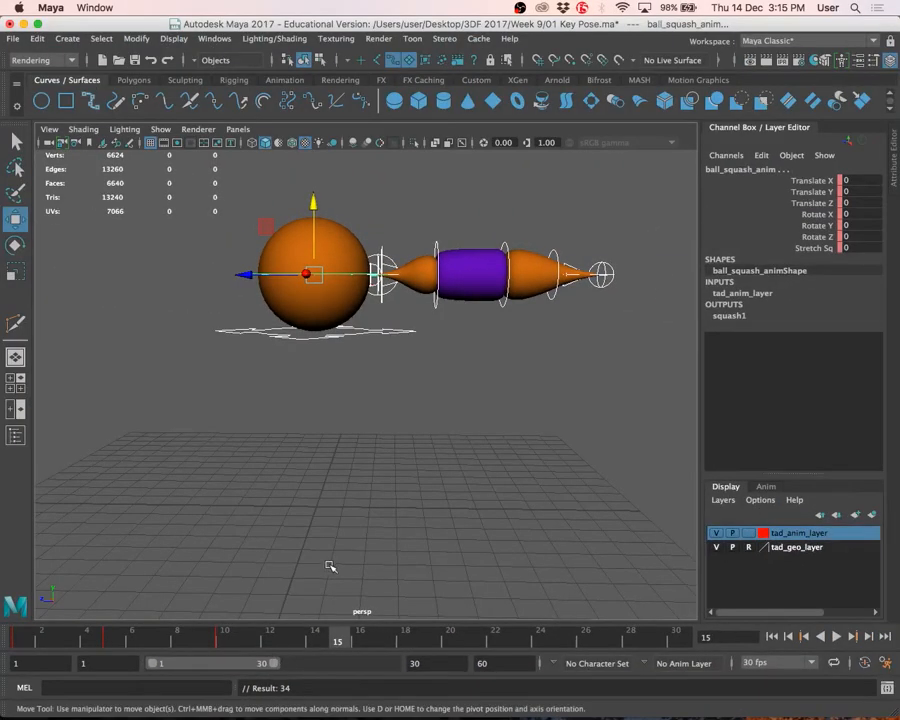
pyautogui.click(369, 522)
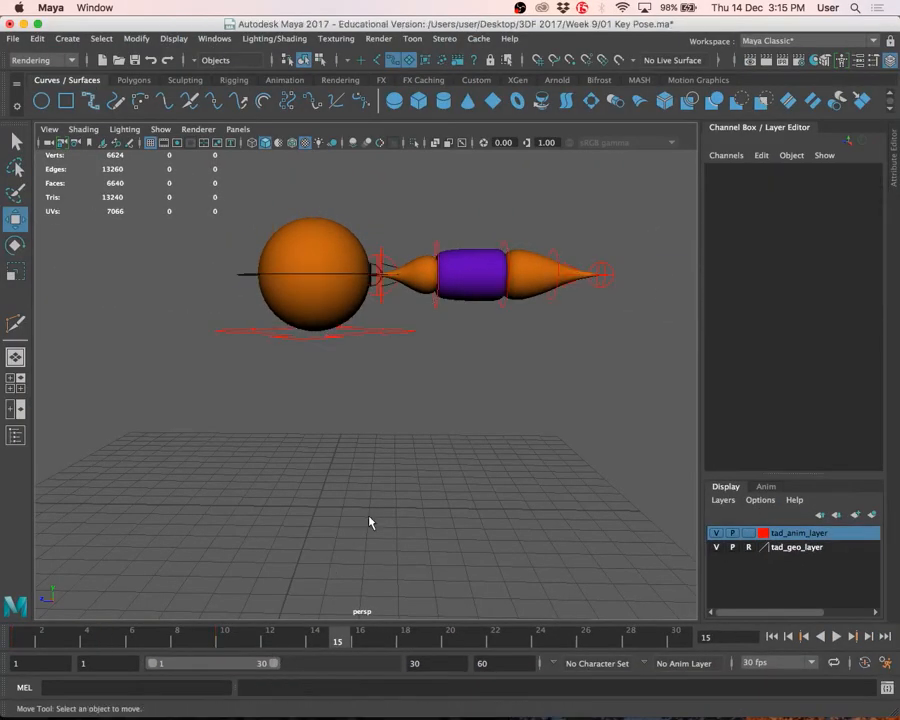
pyautogui.moveTo(215, 173); pyautogui.dragTo(655, 447)
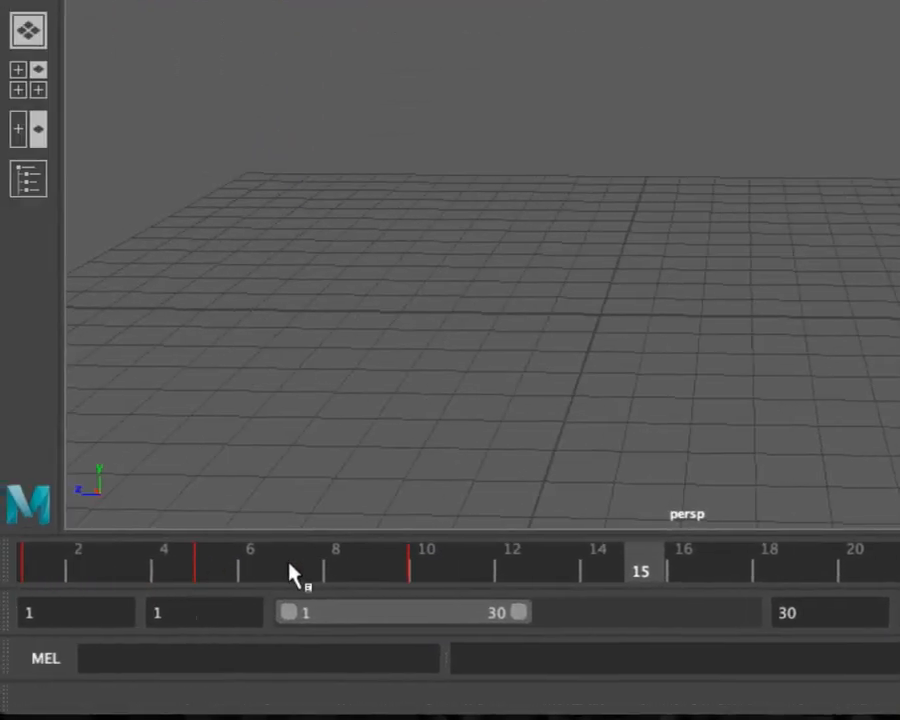
# Try out selecting single frames and a range between frames 10 and 5 on the time slider
pyautogui.click(412, 572)
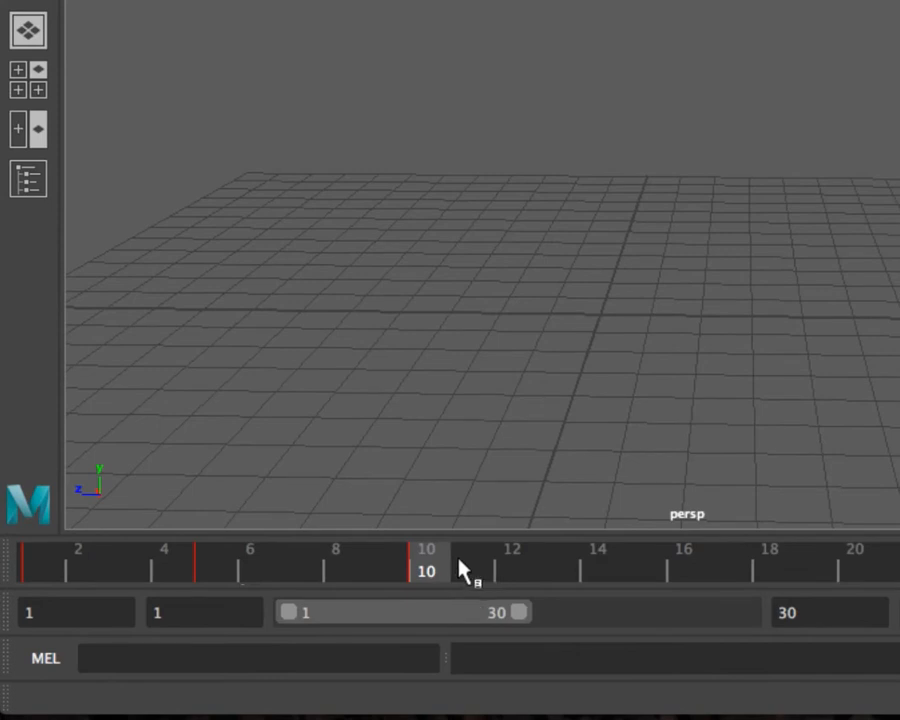
pyautogui.keyDown('shift'); pyautogui.click(442, 560); pyautogui.keyUp('shift')
pyautogui.click(510, 563)
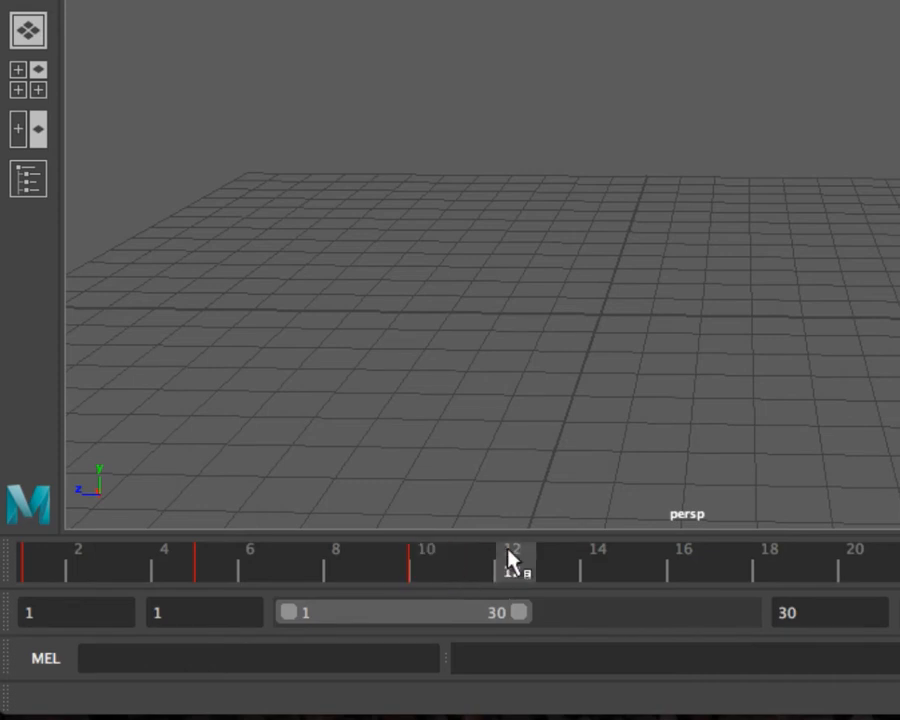
pyautogui.keyDown('shift'); pyautogui.click(435, 560); pyautogui.keyUp('shift')
pyautogui.moveTo(432, 550)
pyautogui.keyDown('shift'); pyautogui.mouseDown()
pyautogui.moveTo(583, 561)
pyautogui.moveTo(321, 540)
pyautogui.moveTo(679, 585)
pyautogui.moveTo(286, 584)
pyautogui.moveTo(357, 583)
pyautogui.moveTo(645, 621)
pyautogui.moveTo(213, 578)
pyautogui.mouseUp(); pyautogui.keyUp('shift')
# Scrub the animation and select only the key at frame 5 on the time slider
pyautogui.scroll(-5, 464, 414)
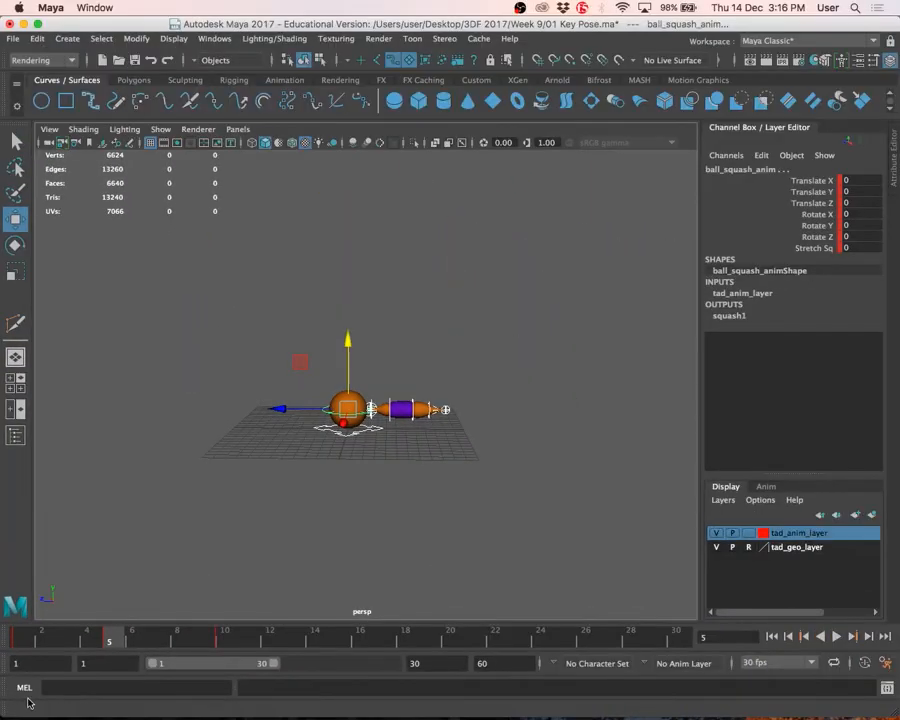
pyautogui.moveTo(172, 613); pyautogui.dragTo(418, 630)
pyautogui.moveTo(322, 651)
pyautogui.mouseDown()
pyautogui.moveTo(48, 641)
pyautogui.moveTo(376, 655)
pyautogui.moveTo(34, 635)
pyautogui.moveTo(311, 635)
pyautogui.moveTo(5, 643)
pyautogui.moveTo(199, 638)
pyautogui.mouseUp()
pyautogui.moveTo(140, 640)
pyautogui.mouseDown()
pyautogui.moveTo(235, 639)
pyautogui.moveTo(119, 635)
pyautogui.moveTo(124, 641)
pyautogui.mouseUp()
pyautogui.keyDown('shift'); pyautogui.click(112, 640); pyautogui.keyUp('shift')
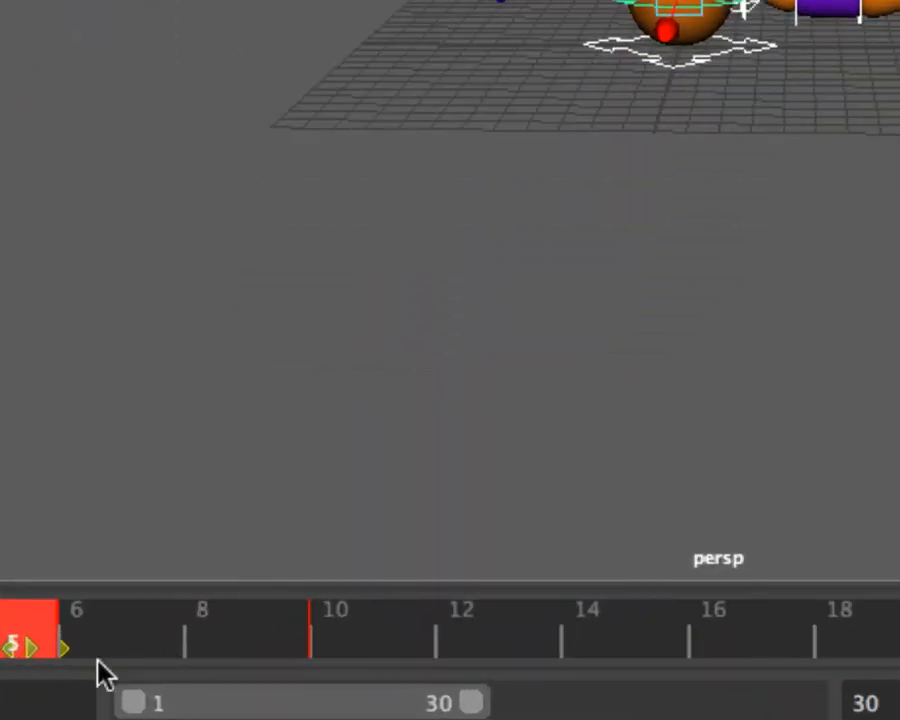
pyautogui.moveTo(305, 641)
pyautogui.mouseDown()
pyautogui.moveTo(494, 655)
pyautogui.moveTo(287, 663)
pyautogui.moveTo(131, 647)
pyautogui.moveTo(349, 648)
pyautogui.moveTo(235, 639)
pyautogui.moveTo(291, 640)
pyautogui.mouseUp()
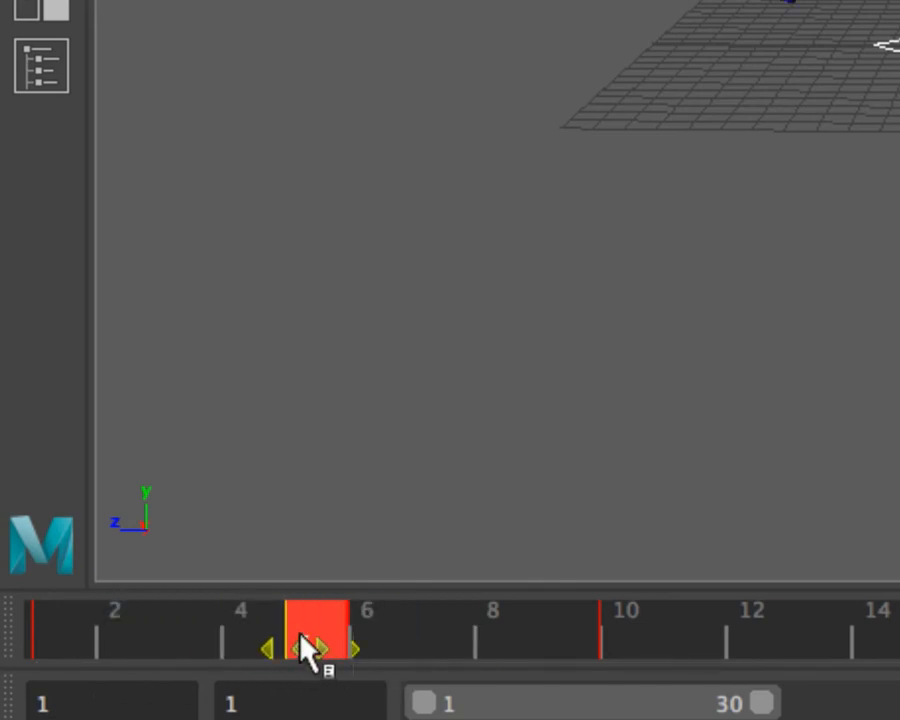
# Try to delete the selected key at frame 5 and undo the deletion of the rig controls
pyautogui.rightClick(305, 648)
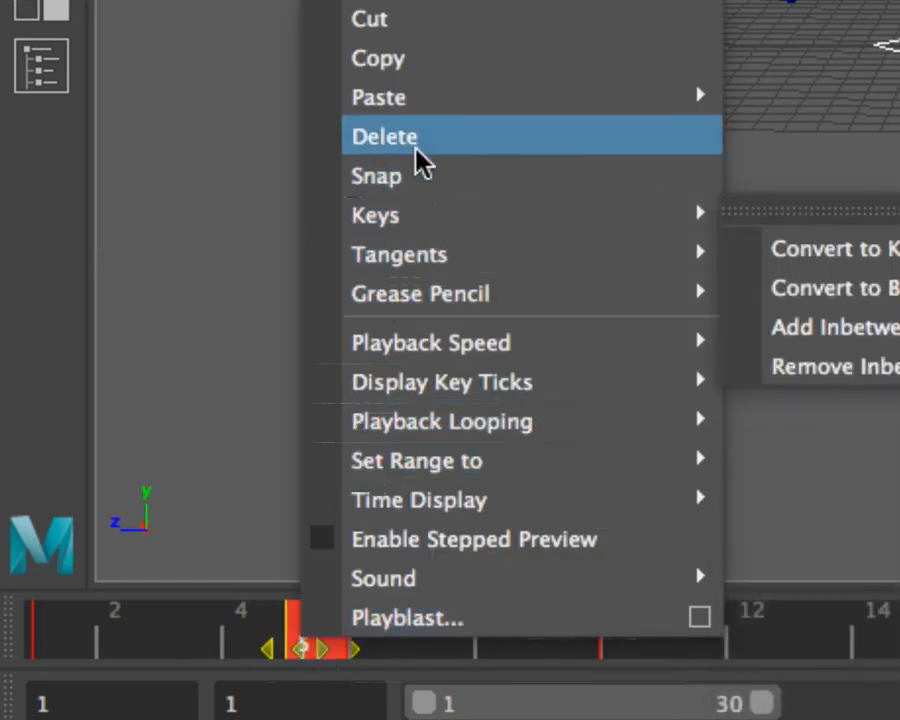
pyautogui.click(203, 353)
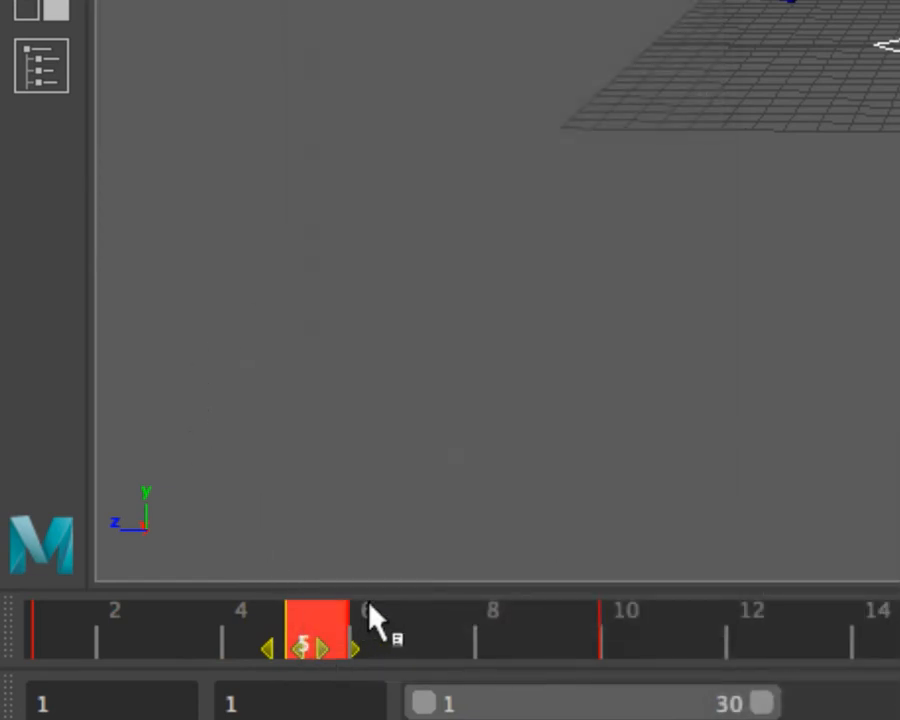
pyautogui.press('Delete')
pyautogui.hotkey('ctrl', 'z')
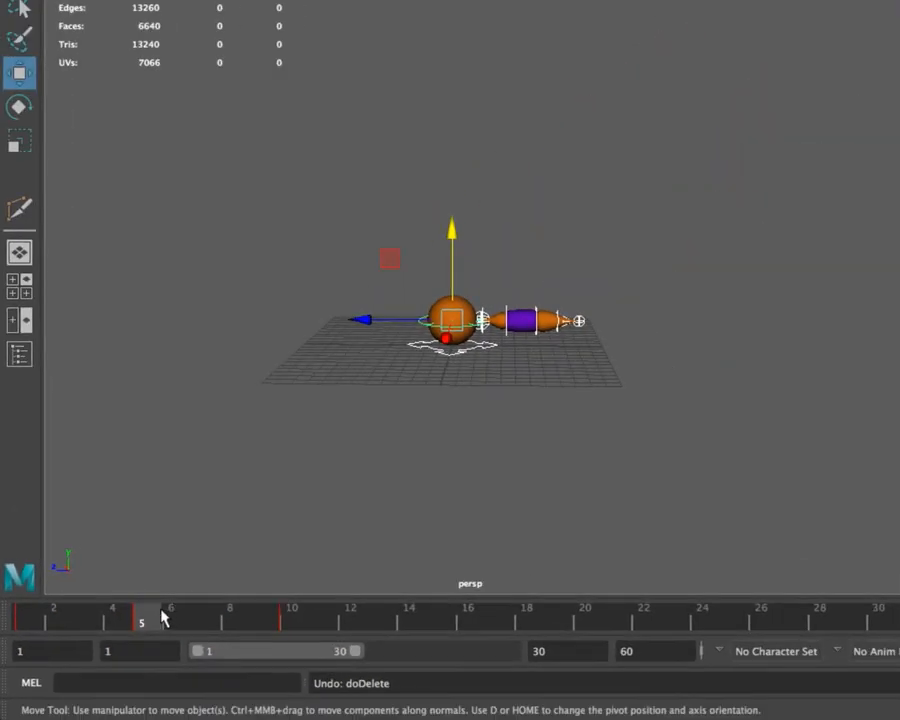
pyautogui.keyDown('shift'); pyautogui.click(177, 616); pyautogui.keyUp('shift')
pyautogui.click(381, 590)
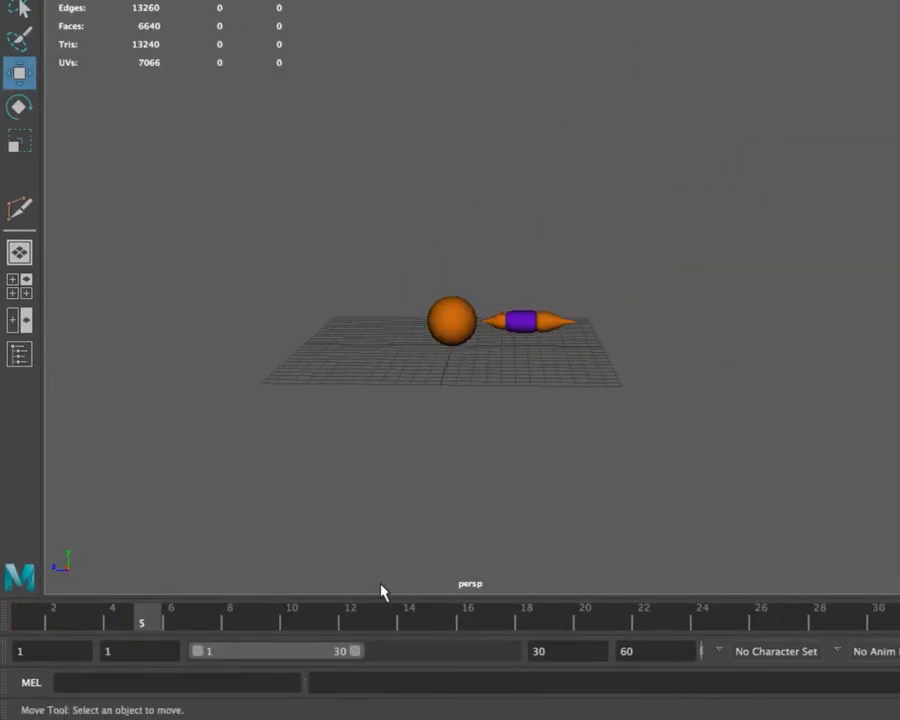
pyautogui.hotkey('ctrl', 'z')
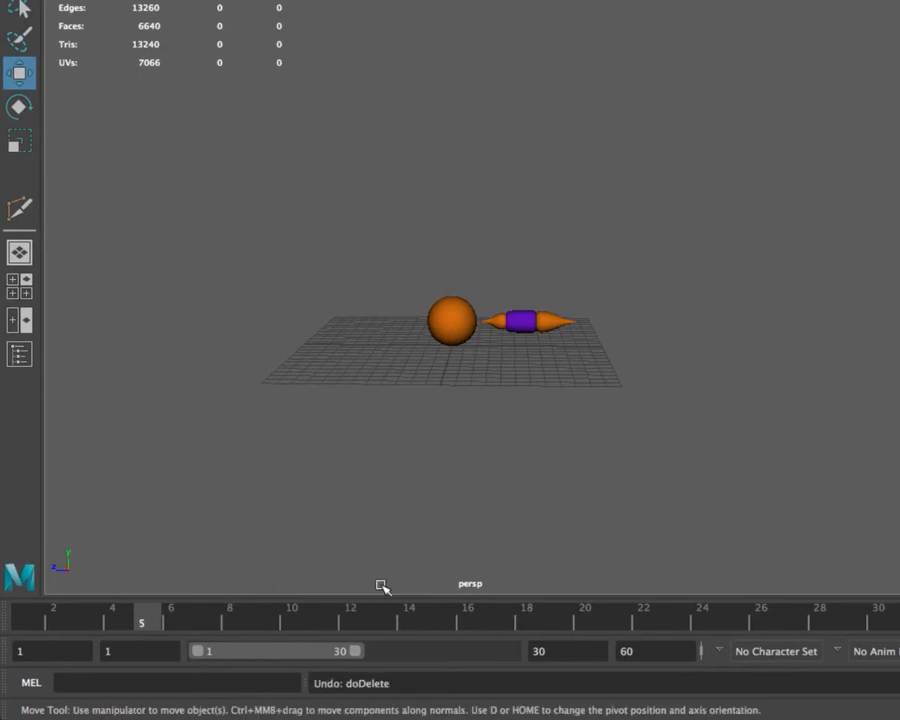
# Select the frame 5 key again, show its Delete command and dismiss it without applying
pyautogui.keyDown('shift'); pyautogui.click(145, 620); pyautogui.keyUp('shift')
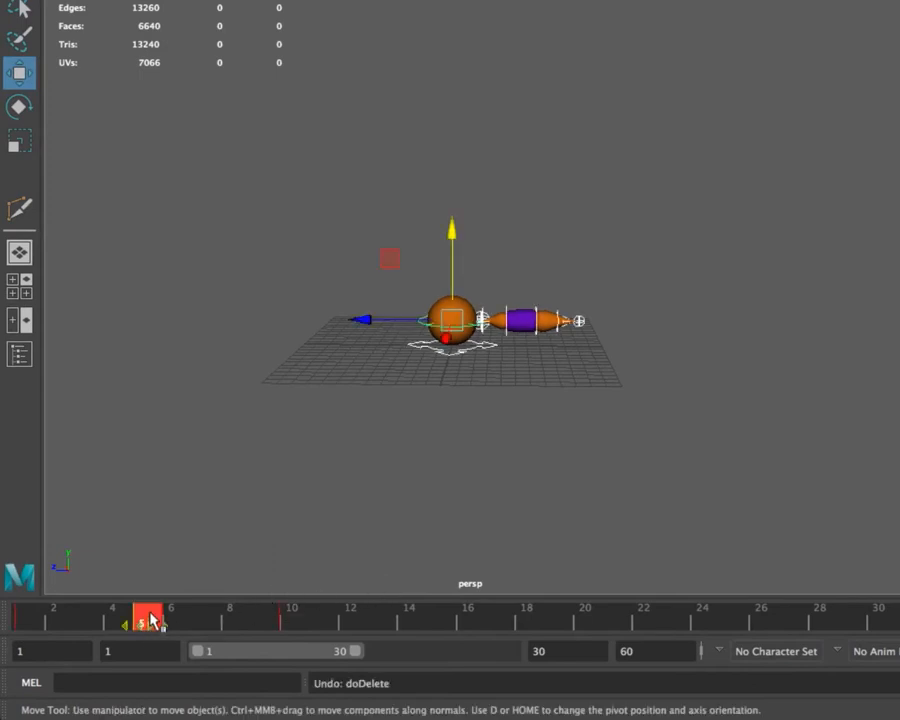
pyautogui.rightClick(150, 617)
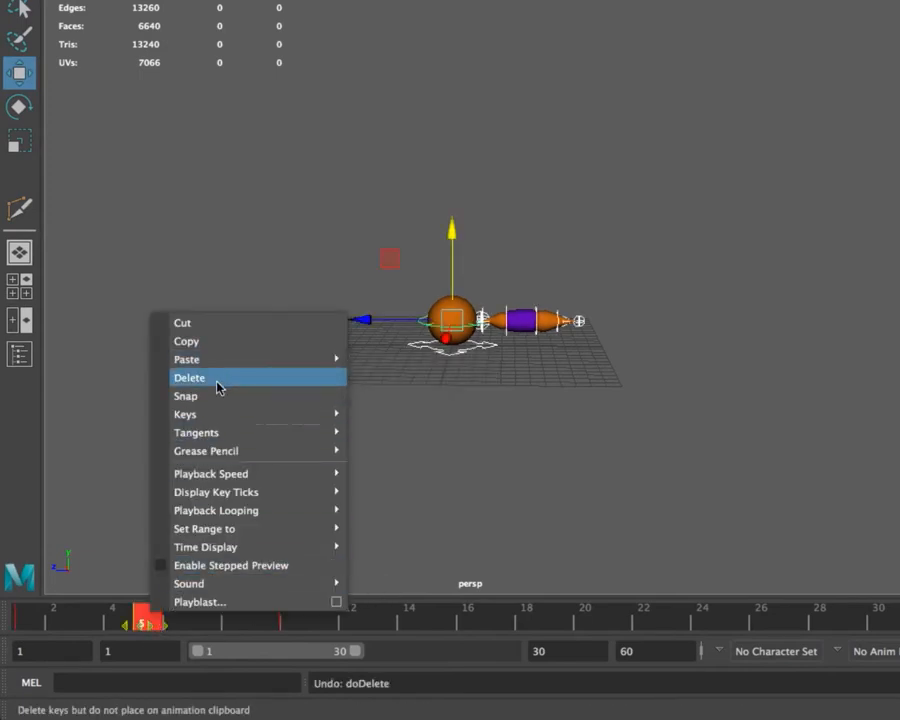
pyautogui.click(81, 395)
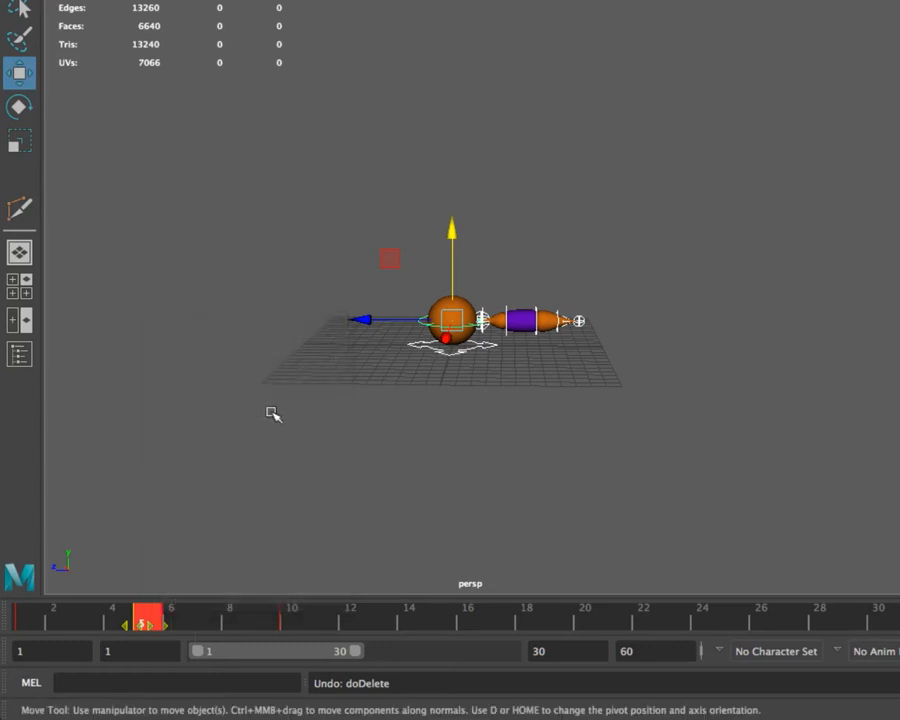
# Select the time slider ranges from frame 3 to 17 and from frame 3 to 16, and undo the last action
pyautogui.moveTo(223, 623); pyautogui.dragTo(88, 624)
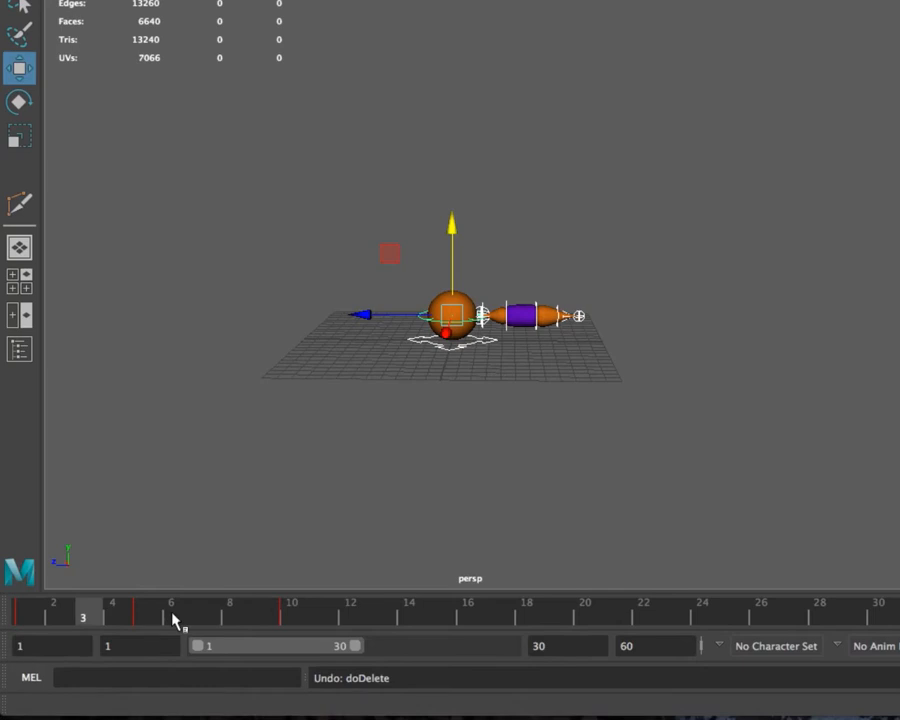
pyautogui.keyDown('shift'); pyautogui.moveTo(90, 617); pyautogui.dragTo(478, 680); pyautogui.keyUp('shift')
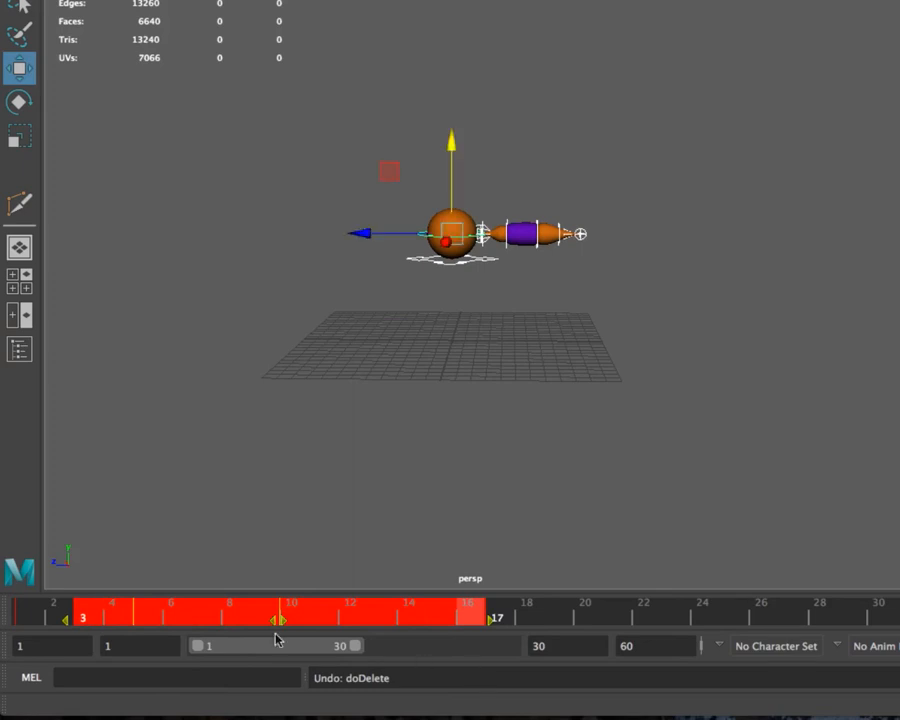
pyautogui.click(208, 622)
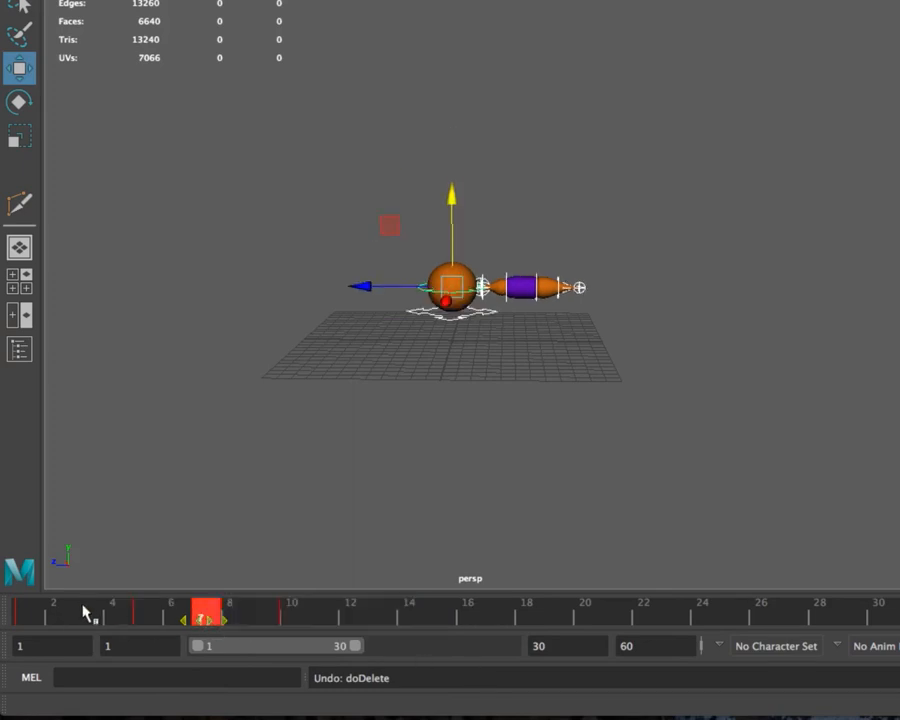
pyautogui.keyDown('shift'); pyautogui.moveTo(83, 606); pyautogui.dragTo(453, 627); pyautogui.keyUp('shift')
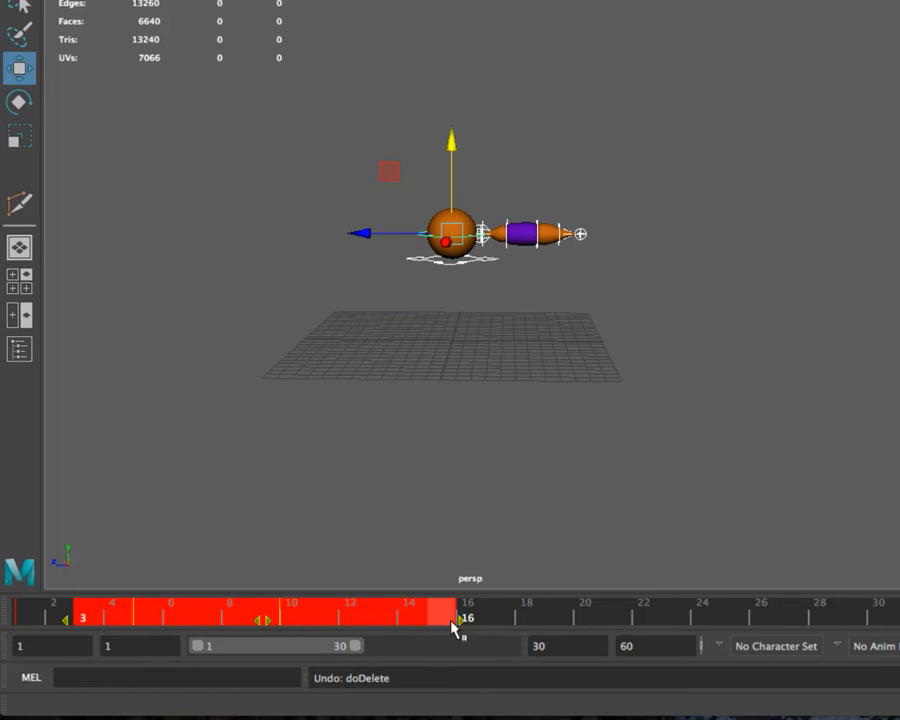
pyautogui.hotkey('ctrl', 'z')
# Clear the selection, select only the tad's main ground control and scrub to frame 5
pyautogui.click(321, 537)
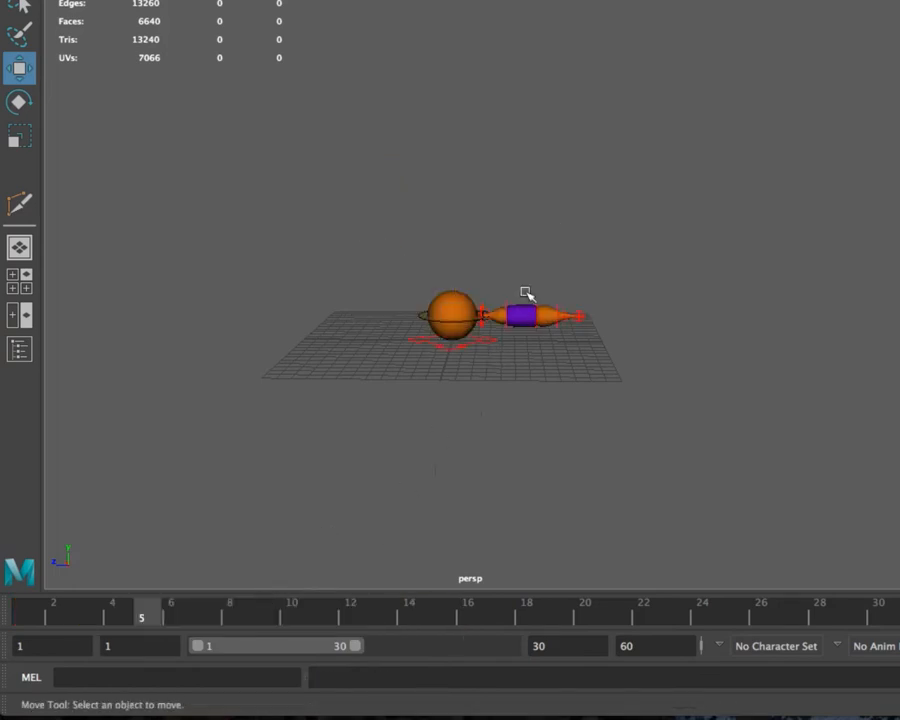
pyautogui.click(447, 342)
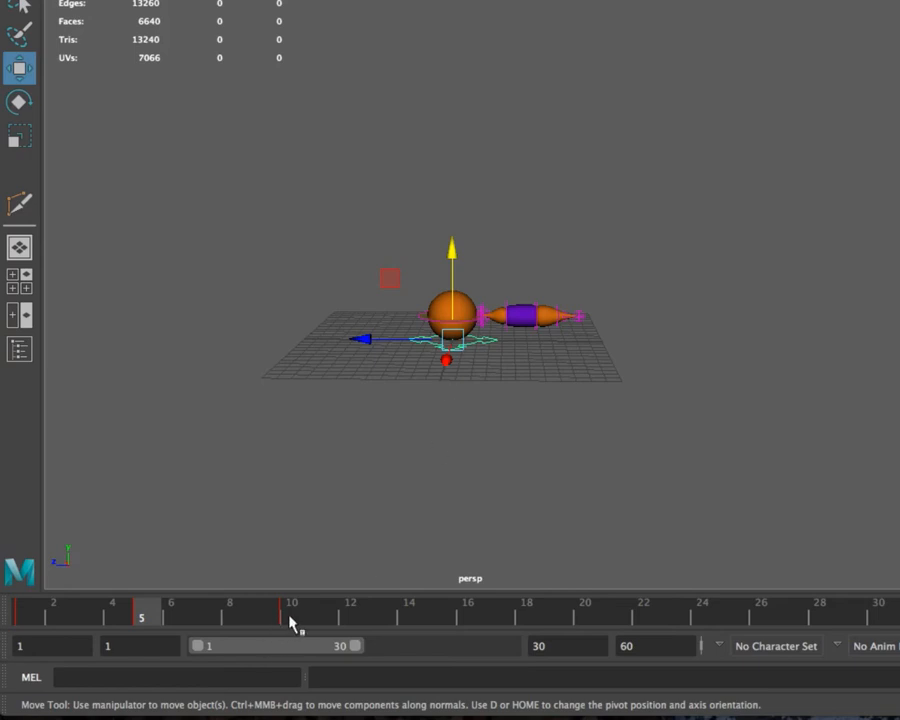
pyautogui.moveTo(120, 615); pyautogui.dragTo(139, 625)
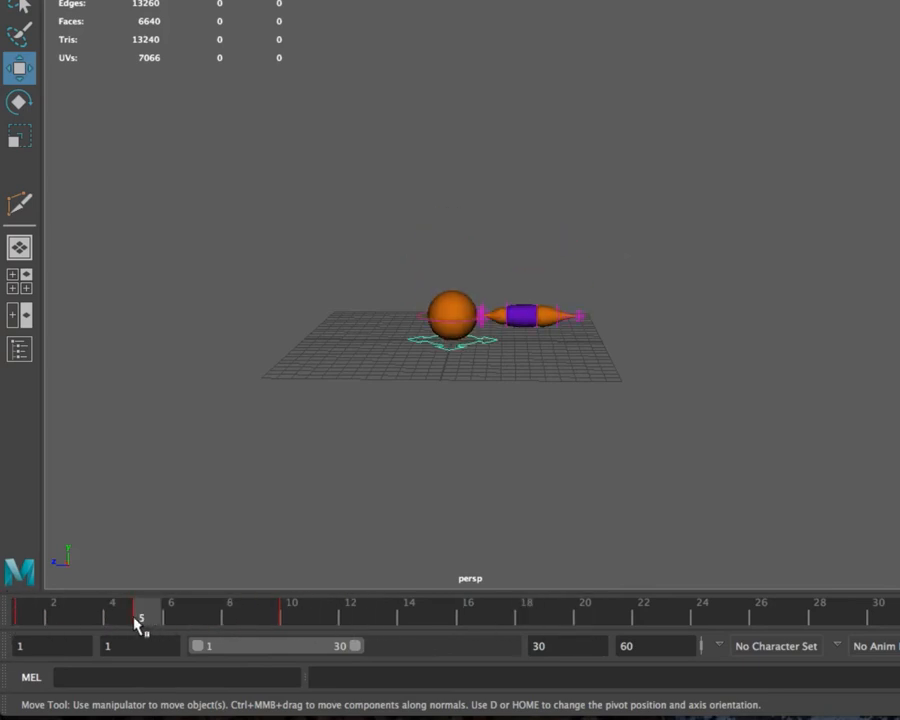
# Select the key at frame 5 on the time slider, show its key editing commands and dismiss them
pyautogui.keyDown('shift'); pyautogui.click(148, 620); pyautogui.keyUp('shift')
pyautogui.click(200, 616)
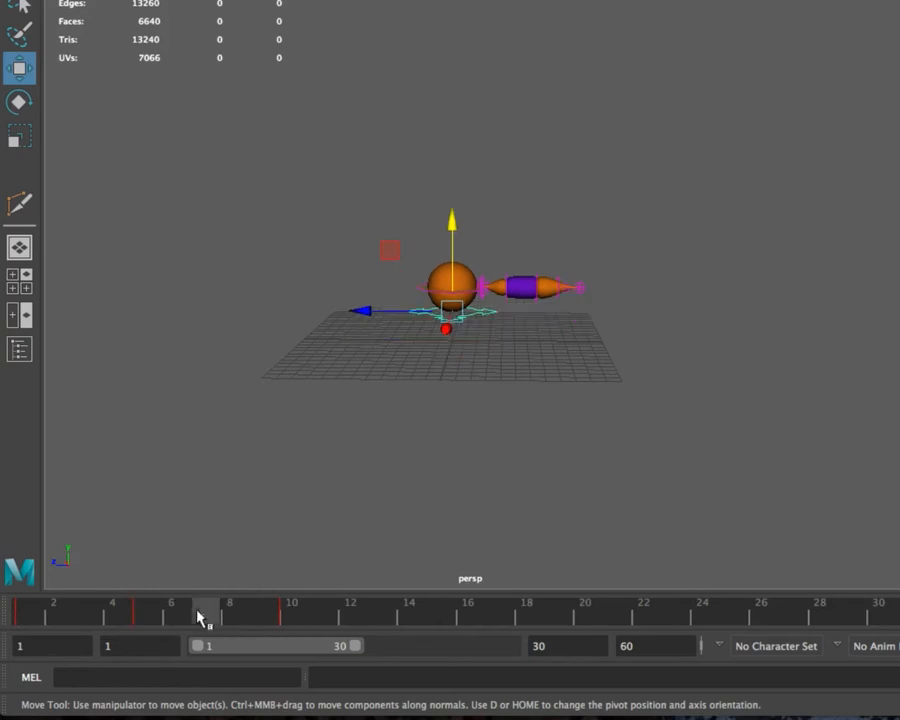
pyautogui.keyDown('shift'); pyautogui.click(148, 620); pyautogui.keyUp('shift')
pyautogui.rightClick(148, 618)
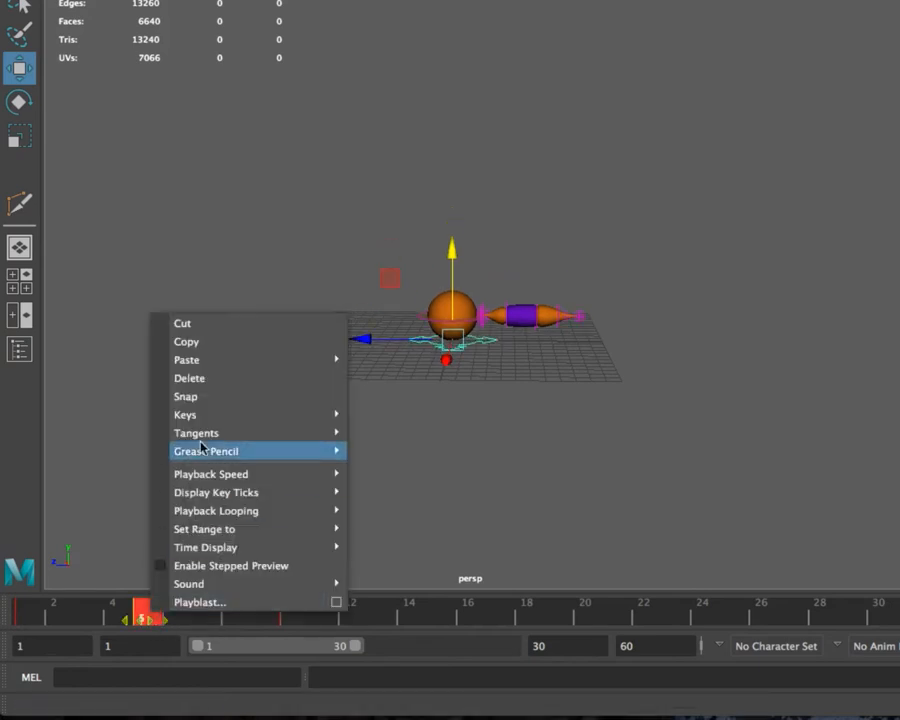
pyautogui.click(556, 621)
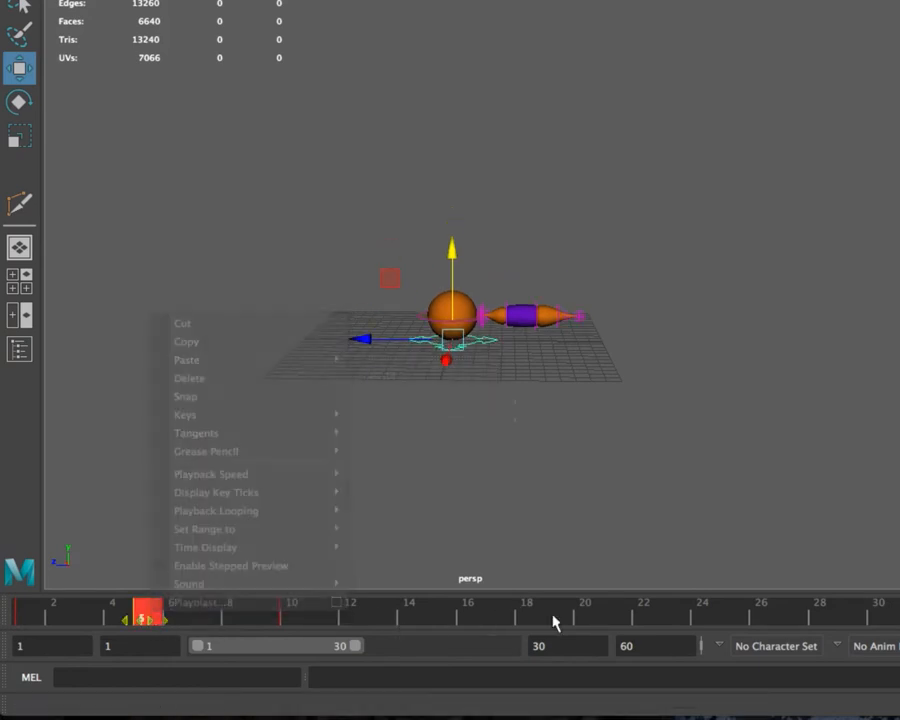
# Show the Paste and Delete commands at frame 19, dismiss them without applying and return to frame 5
pyautogui.click(549, 622)
pyautogui.rightClick(543, 612)
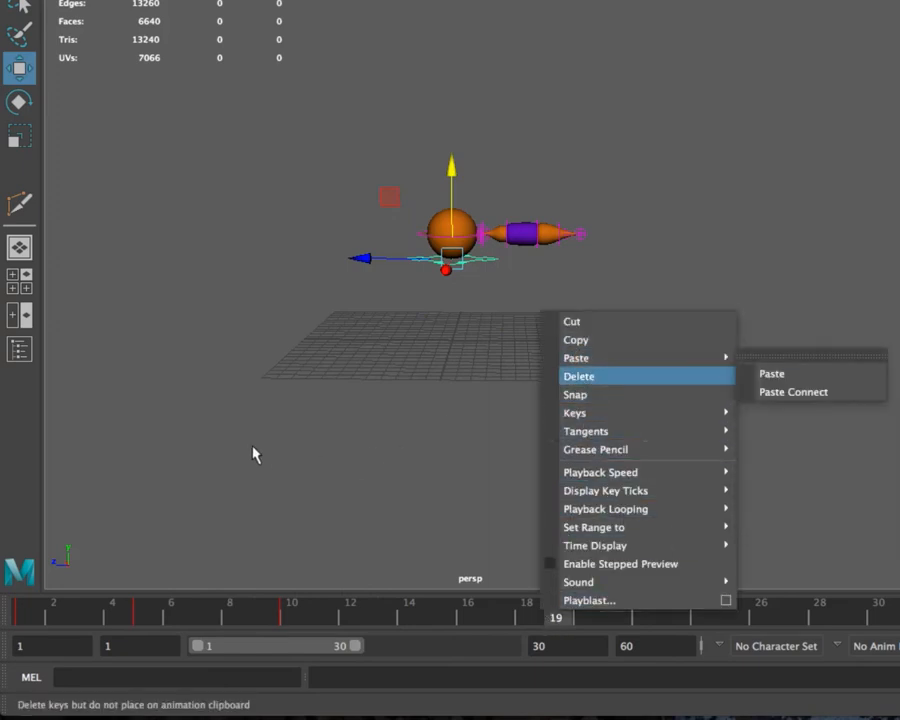
pyautogui.click(290, 425)
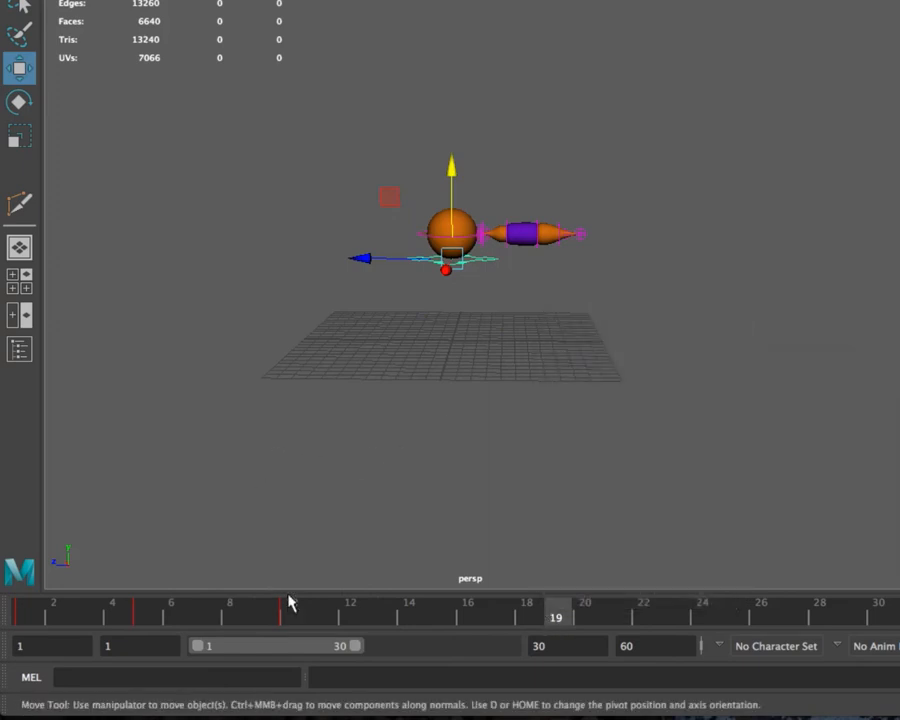
pyautogui.click(155, 618)
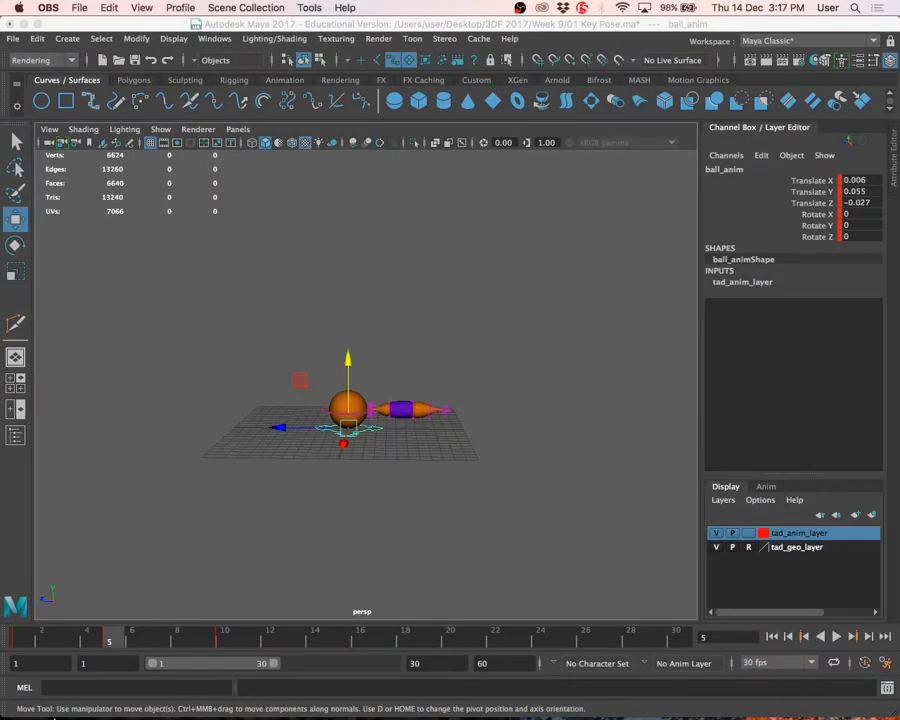
# Switch to Google Chrome and open the school portal at mel.np.edu.sg
pyautogui.moveTo(100, 700)
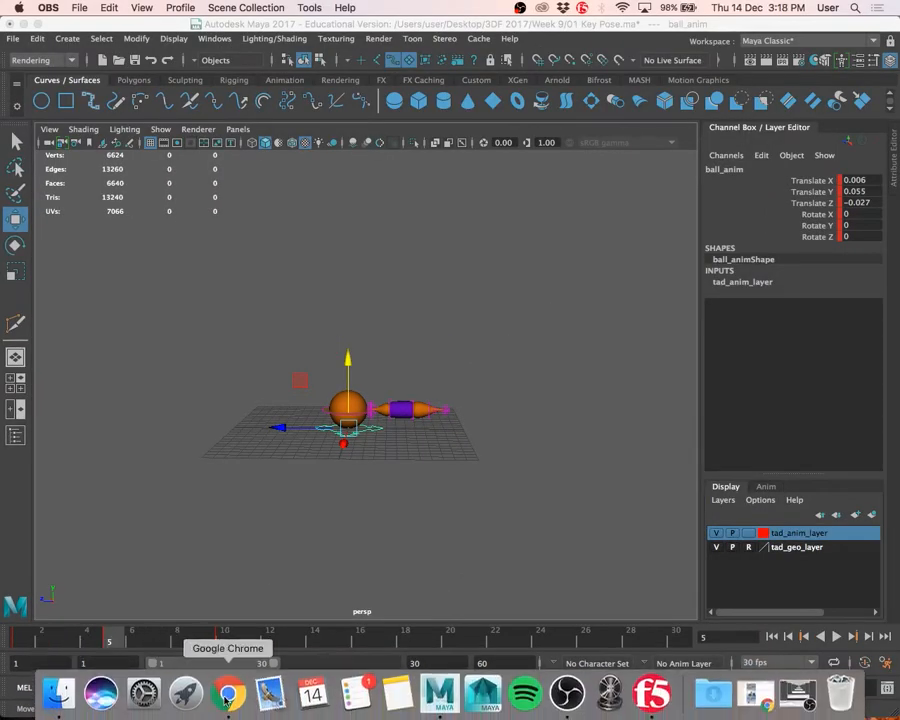
pyautogui.click(230, 690)
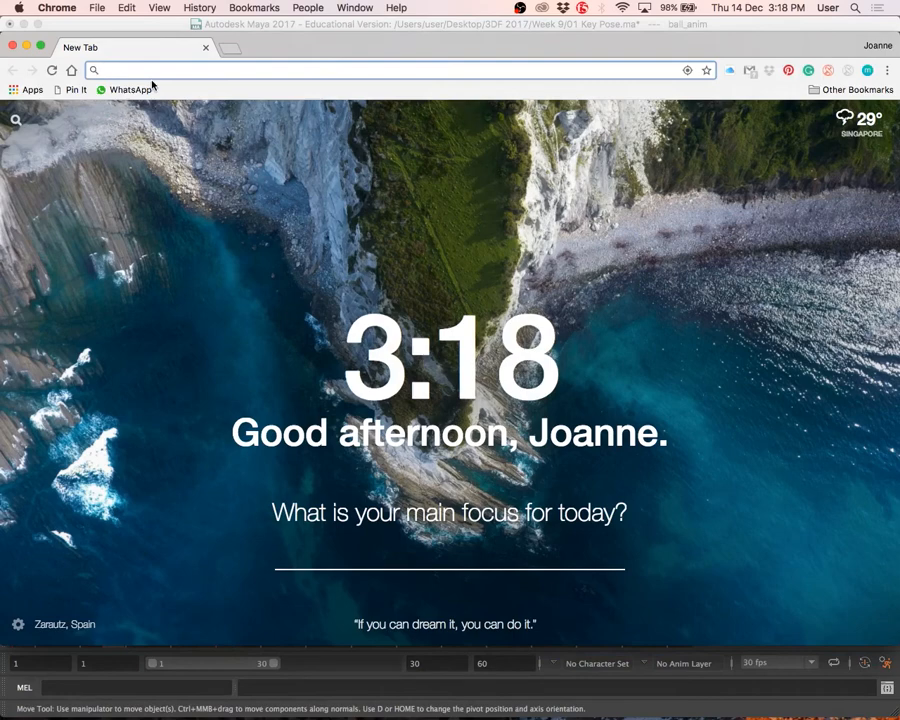
pyautogui.write('mel.np.edu.sg')
pyautogui.press('Return')
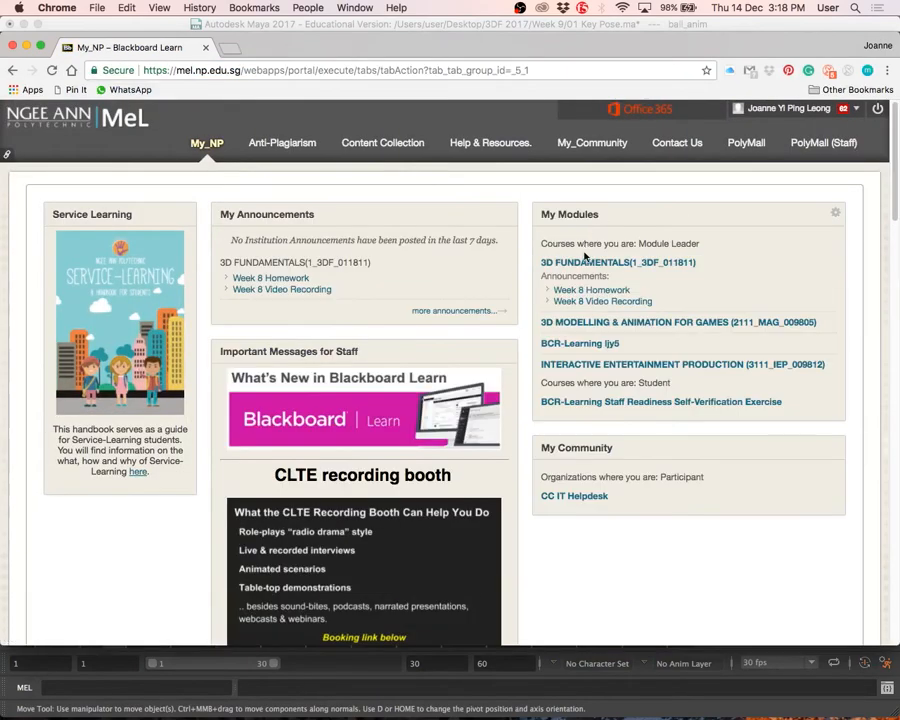
# Open the 3D FUNDAMENTALS module and go to the Week 9 folder in its Learning Materials
pyautogui.click(585, 262)
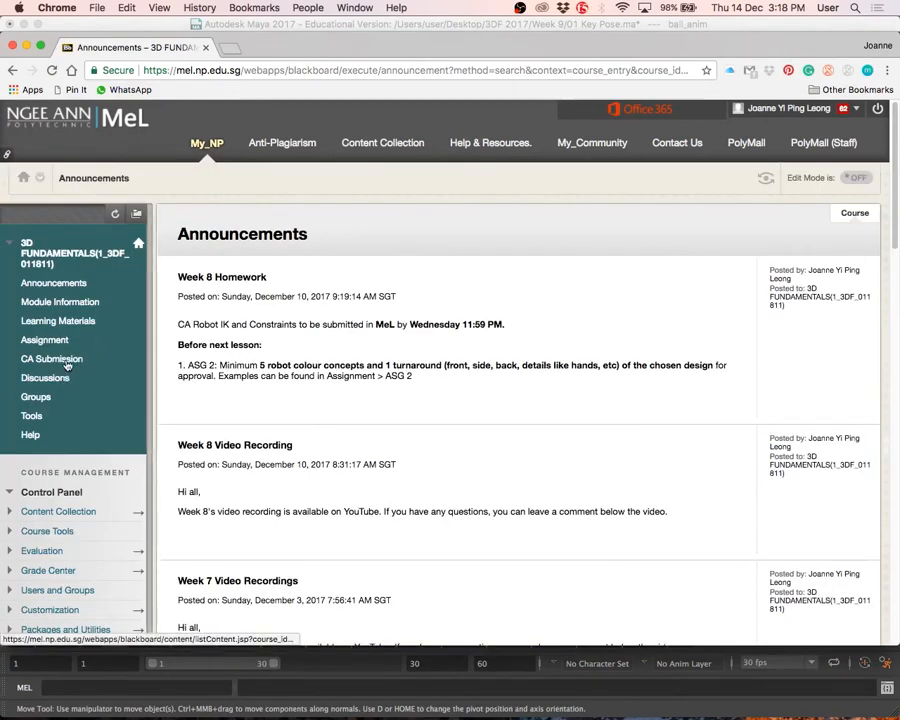
pyautogui.click(80, 320)
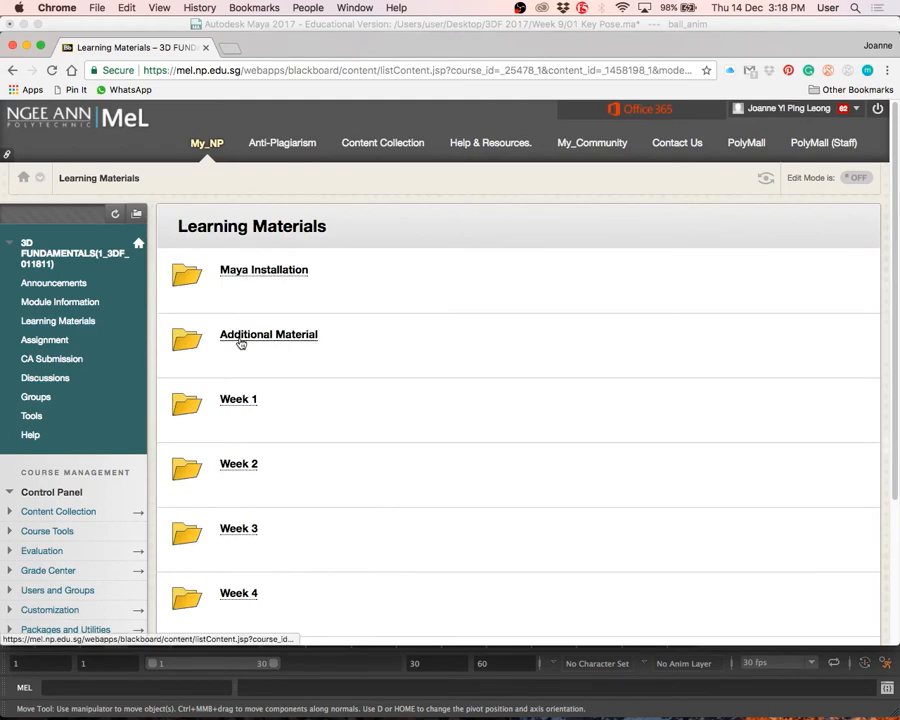
pyautogui.scroll(-5, 273, 457)
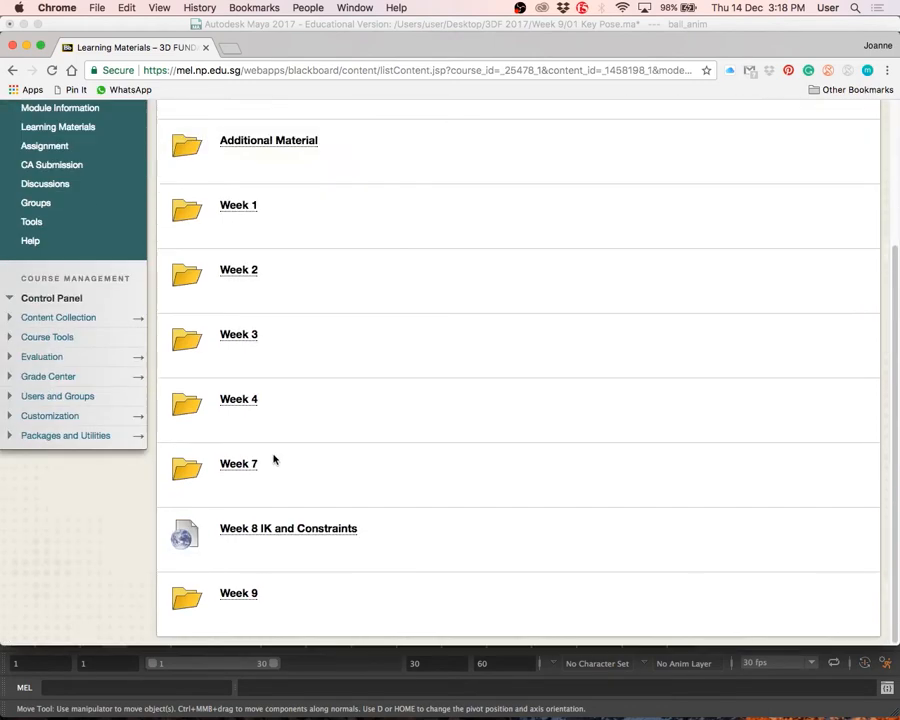
pyautogui.click(224, 592)
# Examine the Week 9 reference drawings of jump arcs, tail overlap and the squirrel's delayed tail action
pyautogui.scroll(-1, 350, 404)
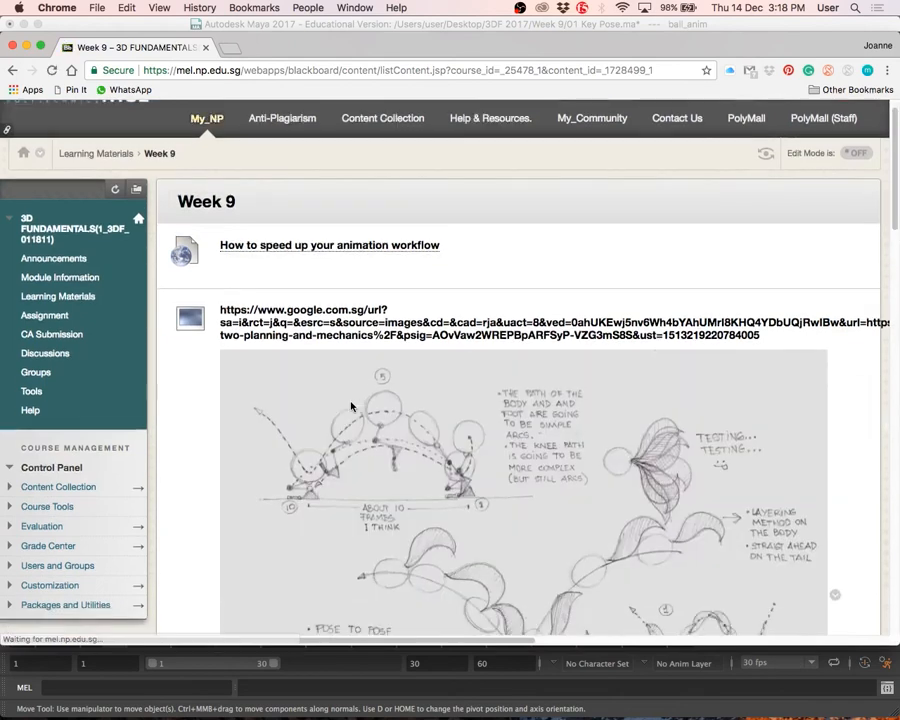
pyautogui.scroll(-3, 350, 404)
pyautogui.scroll(-1, 347, 402)
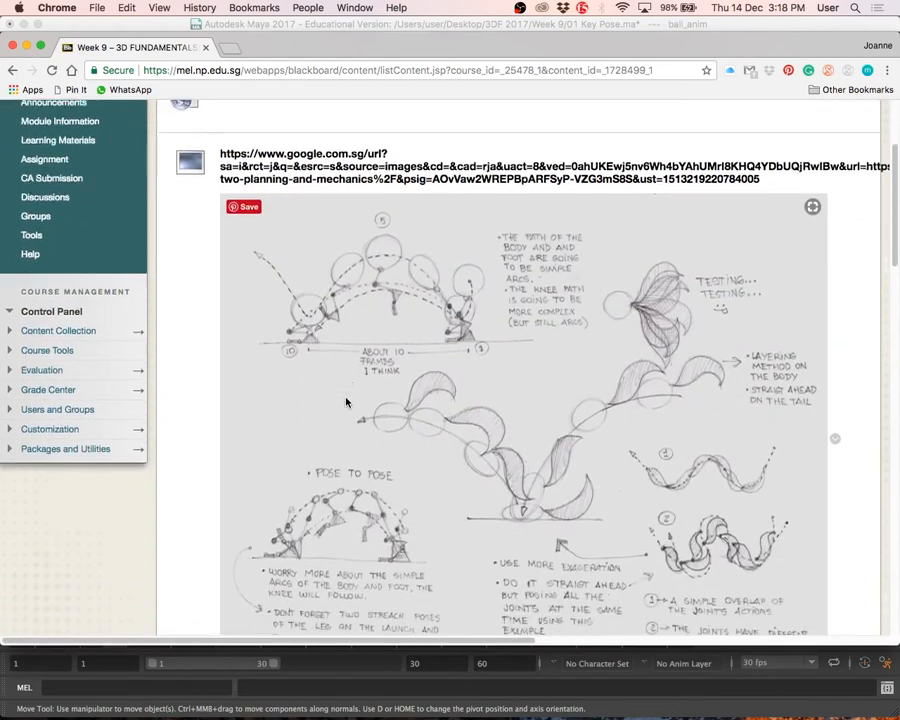
pyautogui.scroll(-1, 348, 400)
pyautogui.scroll(-6, 349, 395)
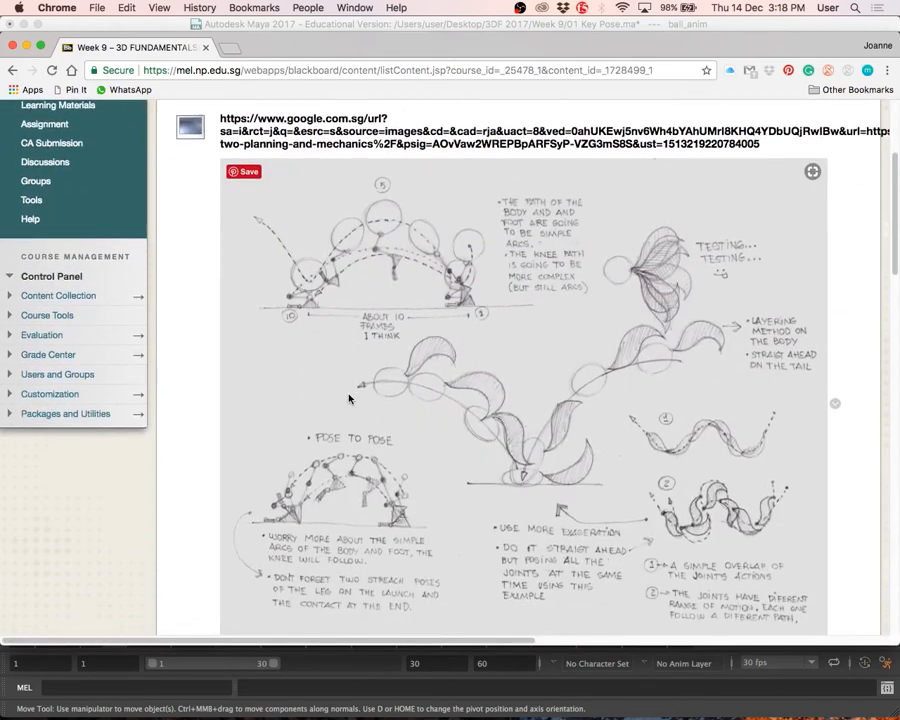
pyautogui.scroll(-9, 350, 398)
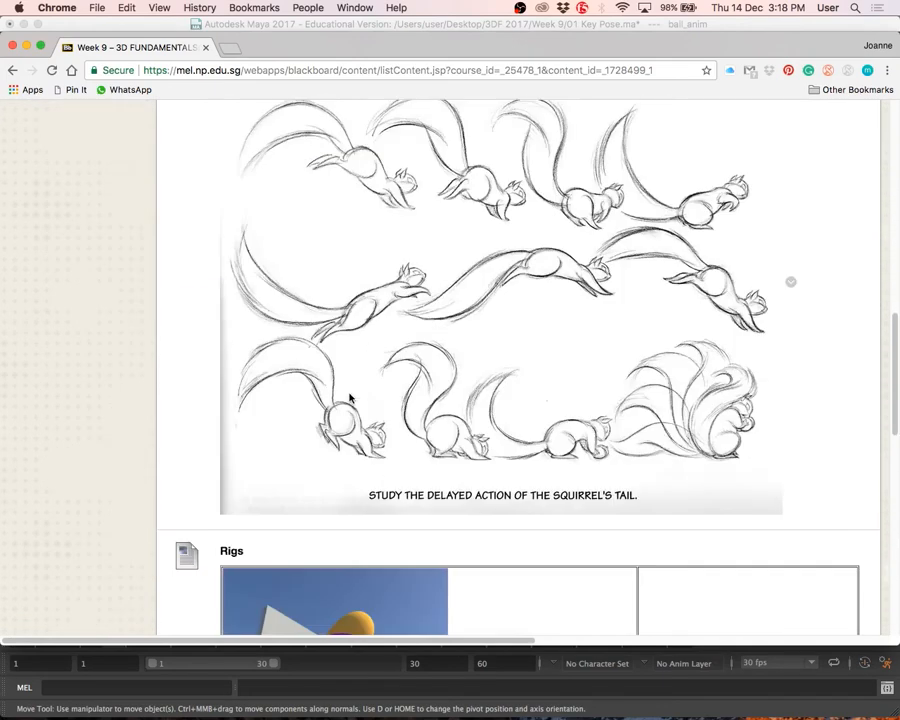
pyautogui.scroll(1, 524, 250)
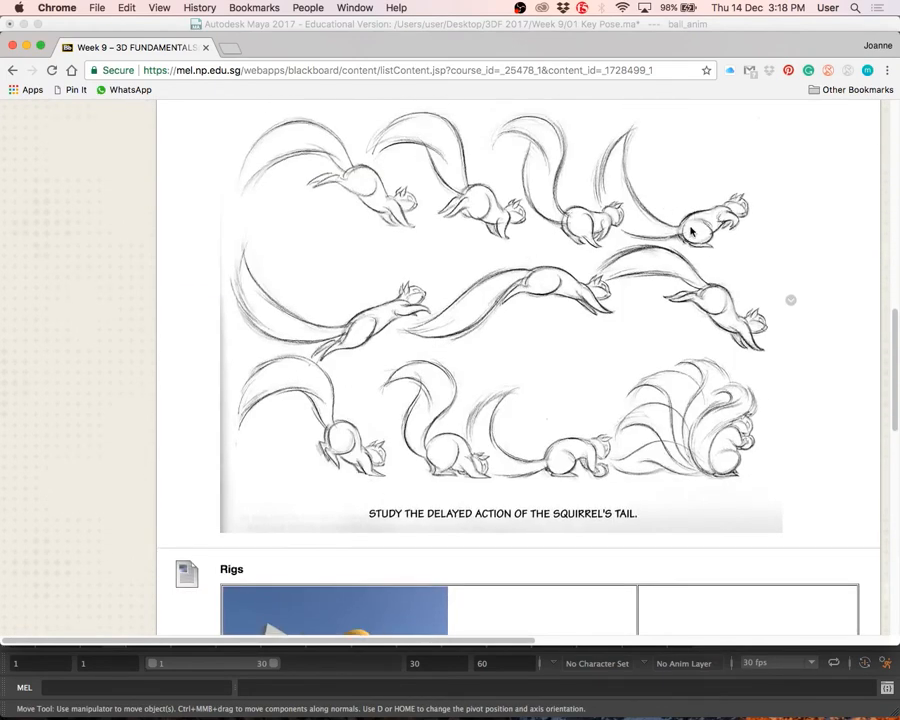
pyautogui.scroll(15, 400, 298)
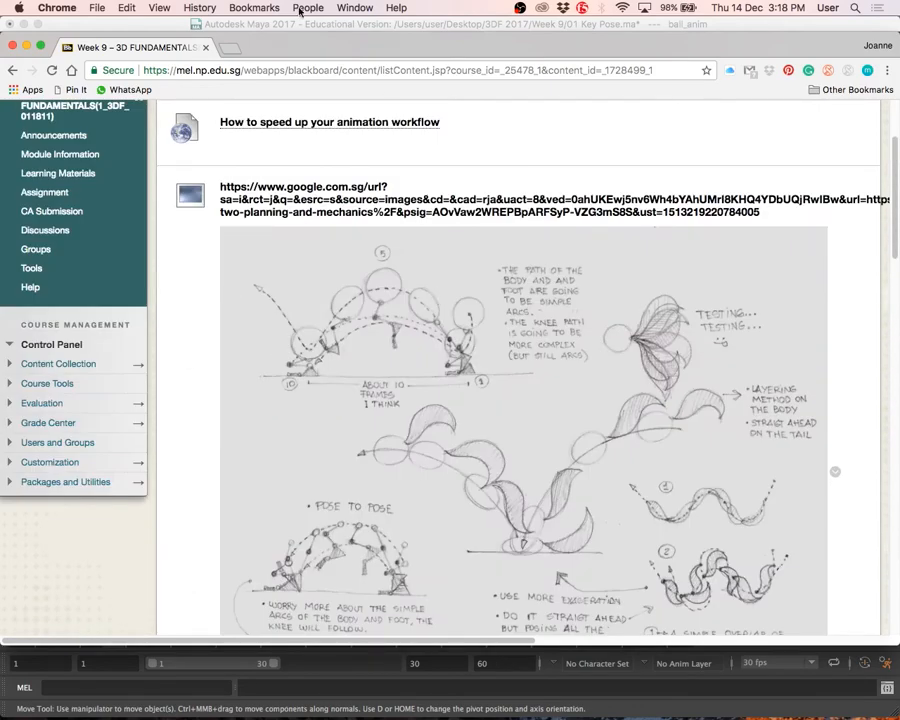
# Search Google Images for "bouncing ball" in a new tab and view the Angry Animator tutorial's bounce diagram
pyautogui.click(239, 54)
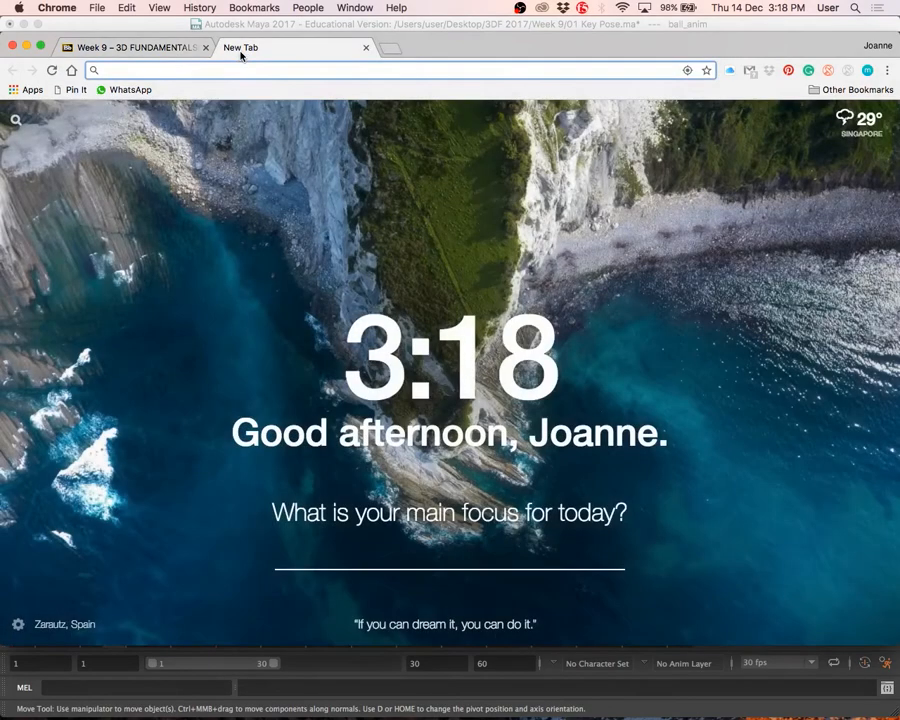
pyautogui.write('bouncin')
pyautogui.press('BackSpace')
pyautogui.press('BackSpace')
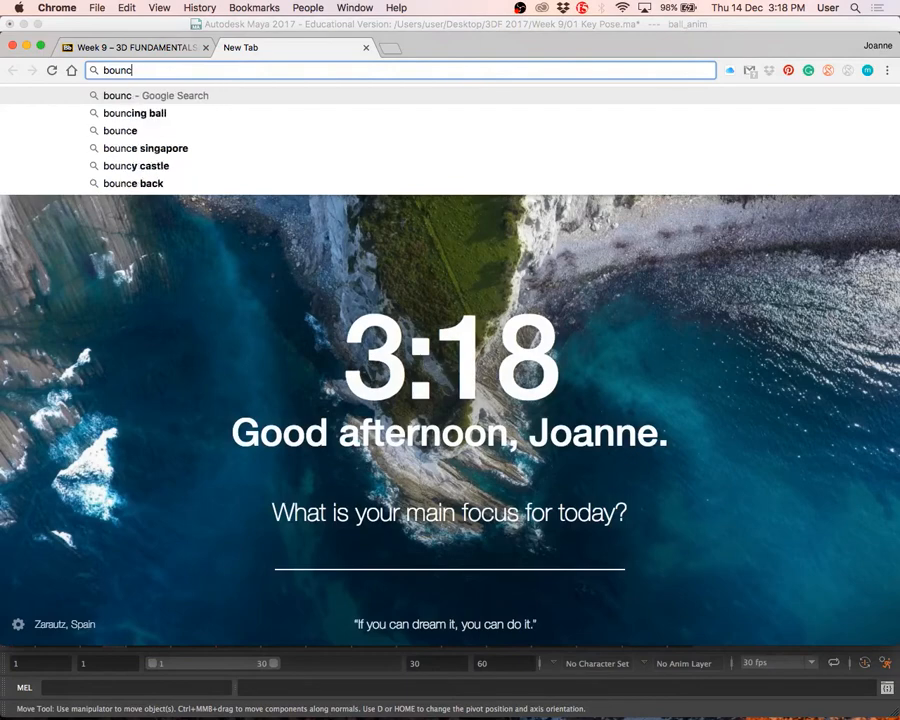
pyautogui.write('i')
pyautogui.press('Return')
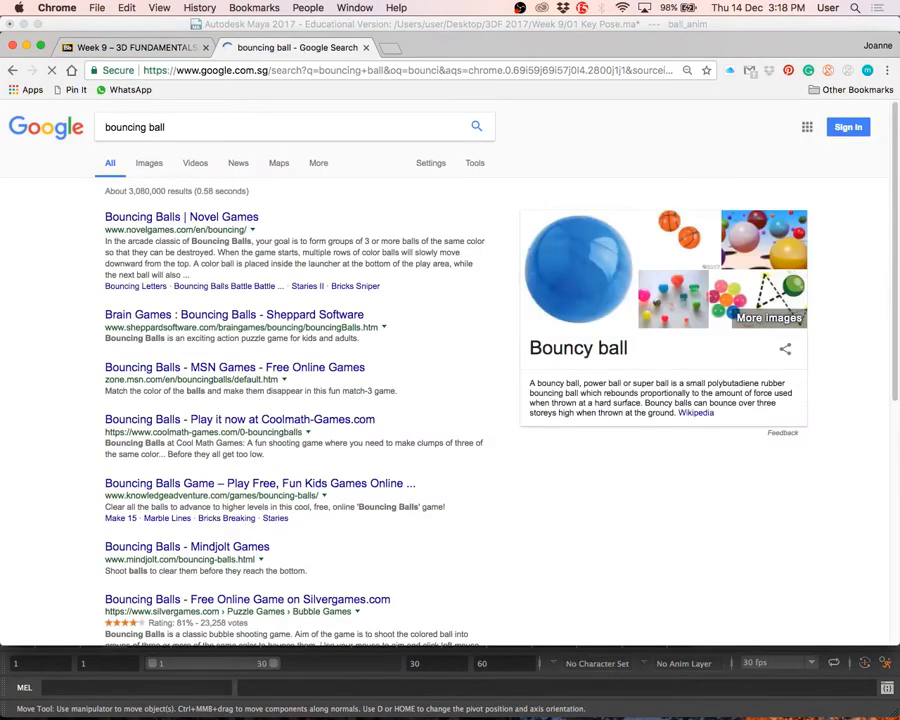
pyautogui.click(146, 166)
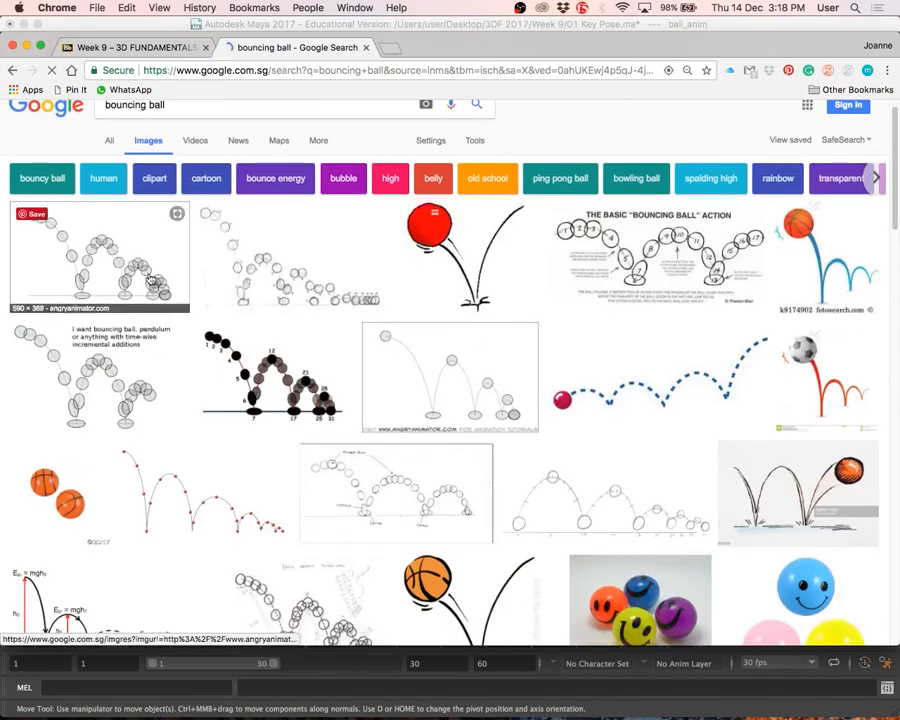
pyautogui.click(105, 258)
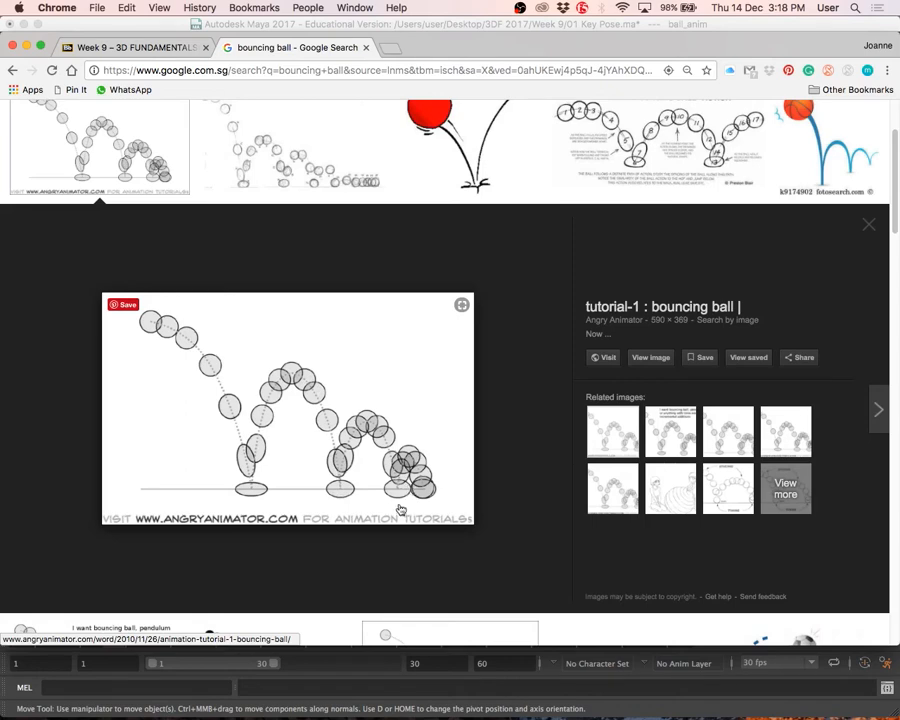
pyautogui.scroll(1, 364, 483)
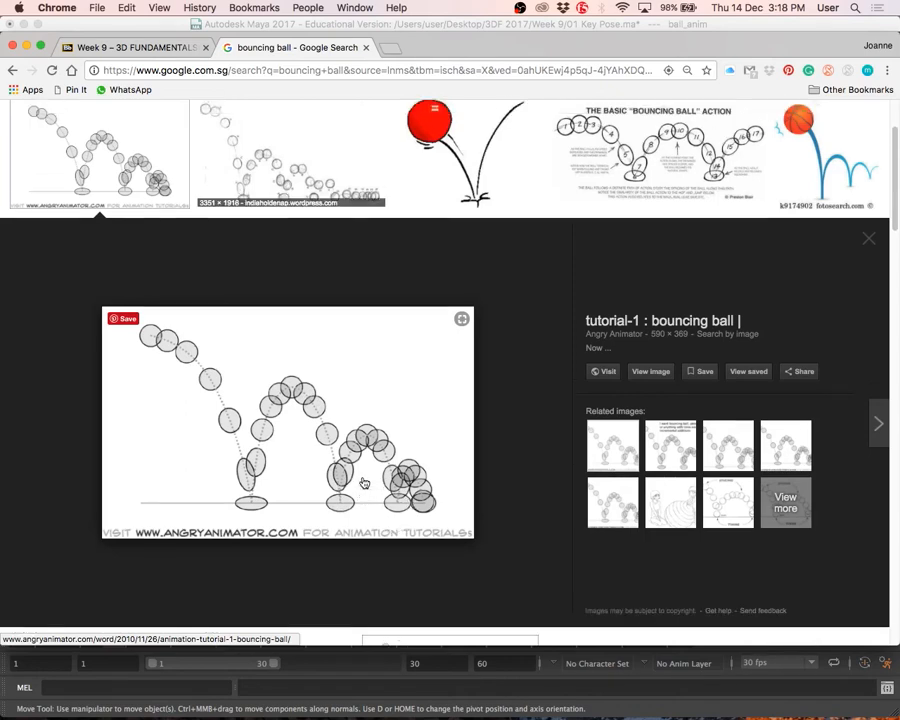
# Switch back to Maya, play the tad animation and return to the frame 5 pose
pyautogui.press('super+Tab')
pyautogui.moveTo(255, 718)
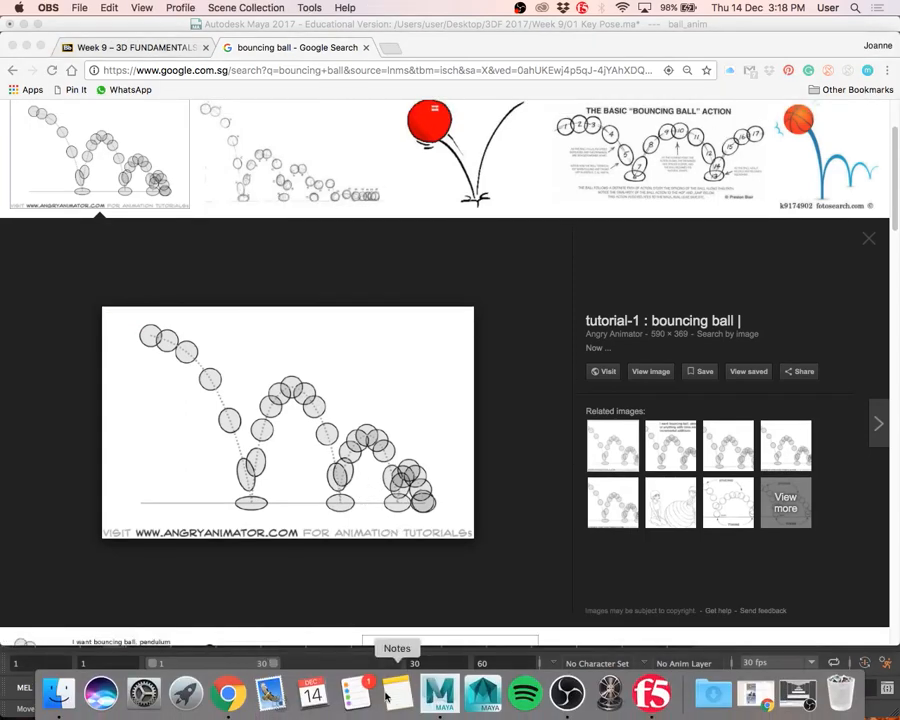
pyautogui.click(440, 693)
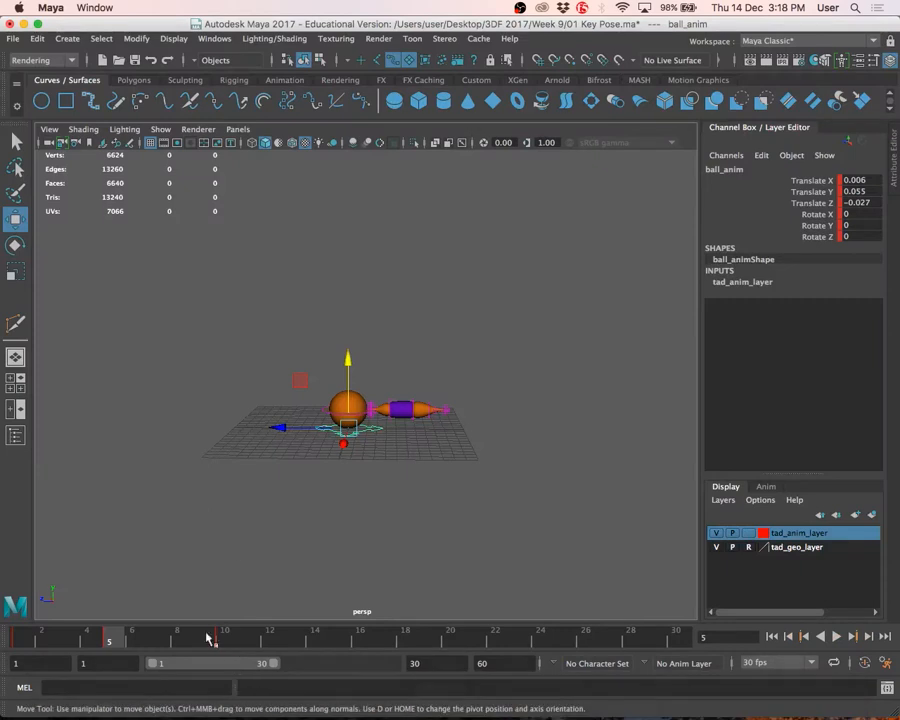
pyautogui.hotkey('alt', 'v')
pyautogui.click(111, 637)
pyautogui.hotkey('alt', 'v')
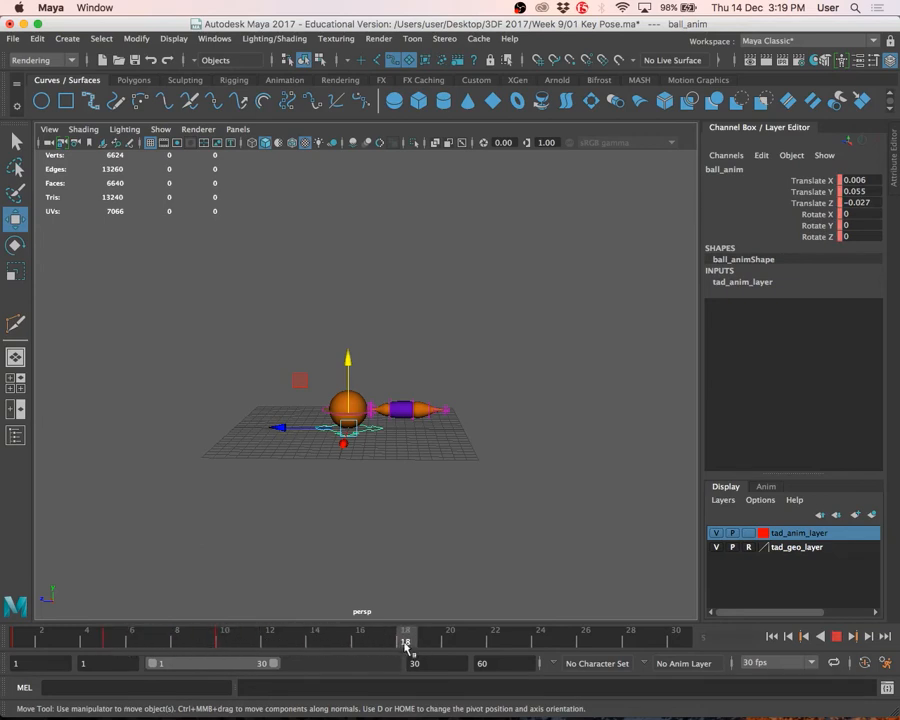
# Try carrying the frame 5 ground pose over to frames 11 and 17 without keying it, and return to frame 5
pyautogui.moveTo(185, 642)
pyautogui.mouseDown()
pyautogui.moveTo(120, 641)
pyautogui.moveTo(381, 641)
pyautogui.moveTo(247, 641)
pyautogui.mouseUp()
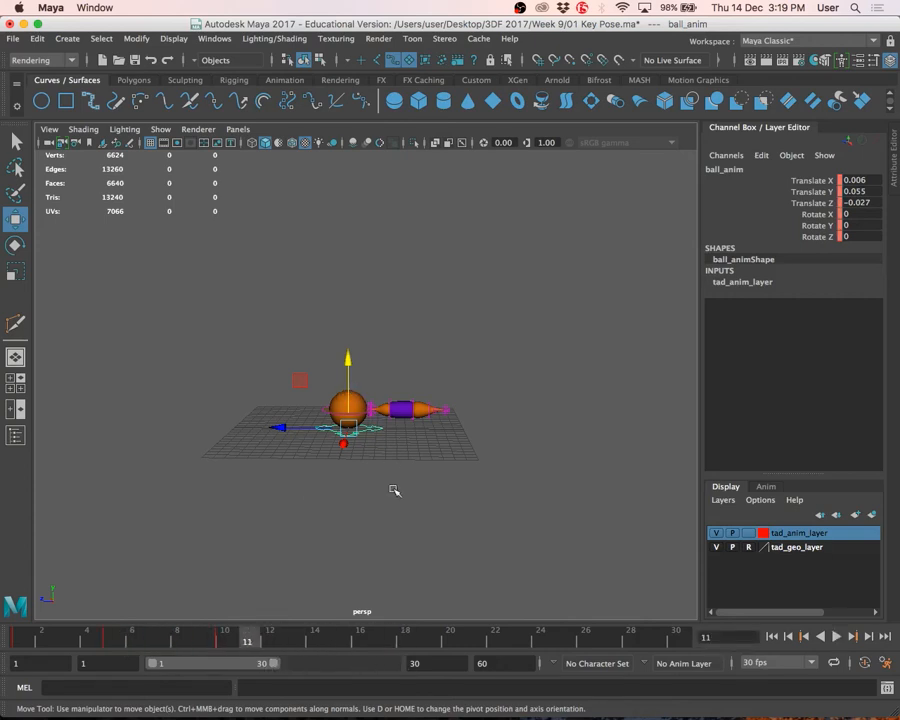
pyautogui.hotkey('alt', 'v')
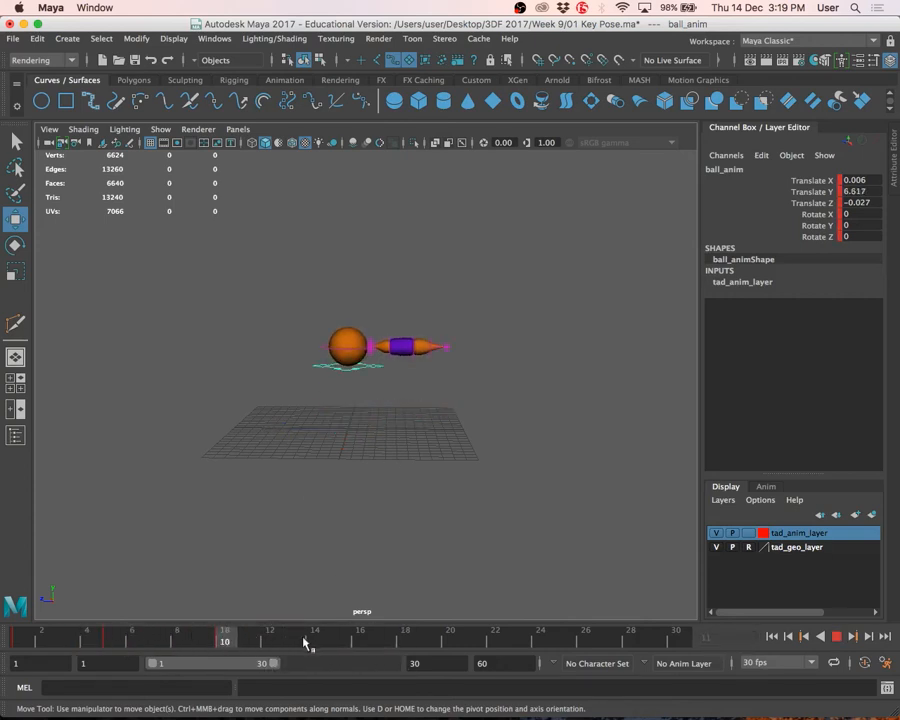
pyautogui.click(112, 634)
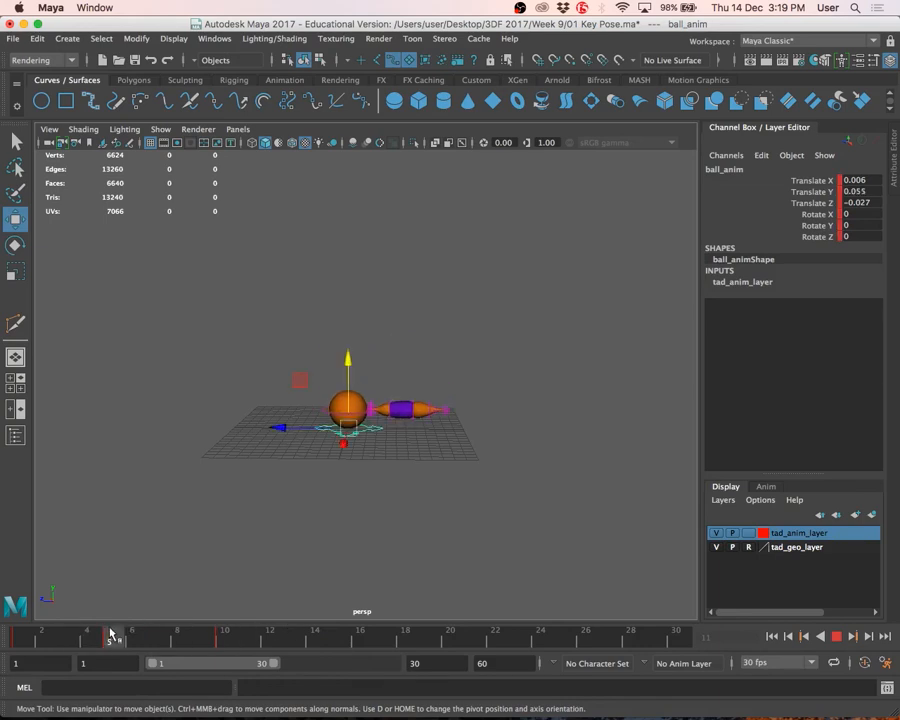
pyautogui.moveTo(112, 634); pyautogui.dragTo(382, 640)
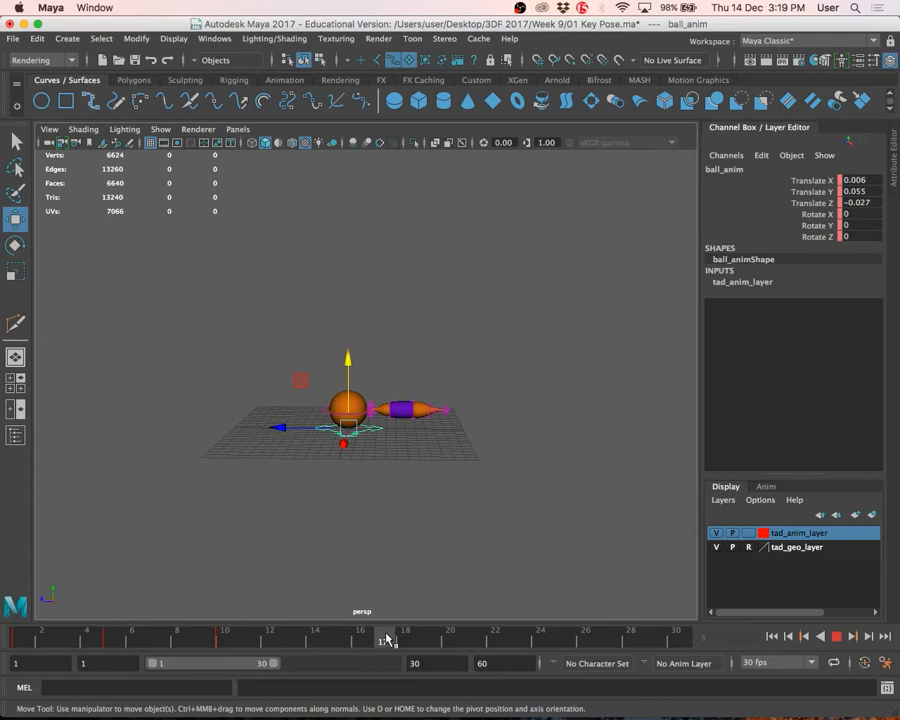
pyautogui.moveTo(385, 640)
pyautogui.mouseDown()
pyautogui.moveTo(16, 640)
pyautogui.moveTo(295, 640)
pyautogui.moveTo(188, 651)
pyautogui.moveTo(141, 642)
pyautogui.moveTo(362, 643)
pyautogui.moveTo(135, 641)
pyautogui.moveTo(248, 645)
pyautogui.moveTo(122, 651)
pyautogui.mouseUp()
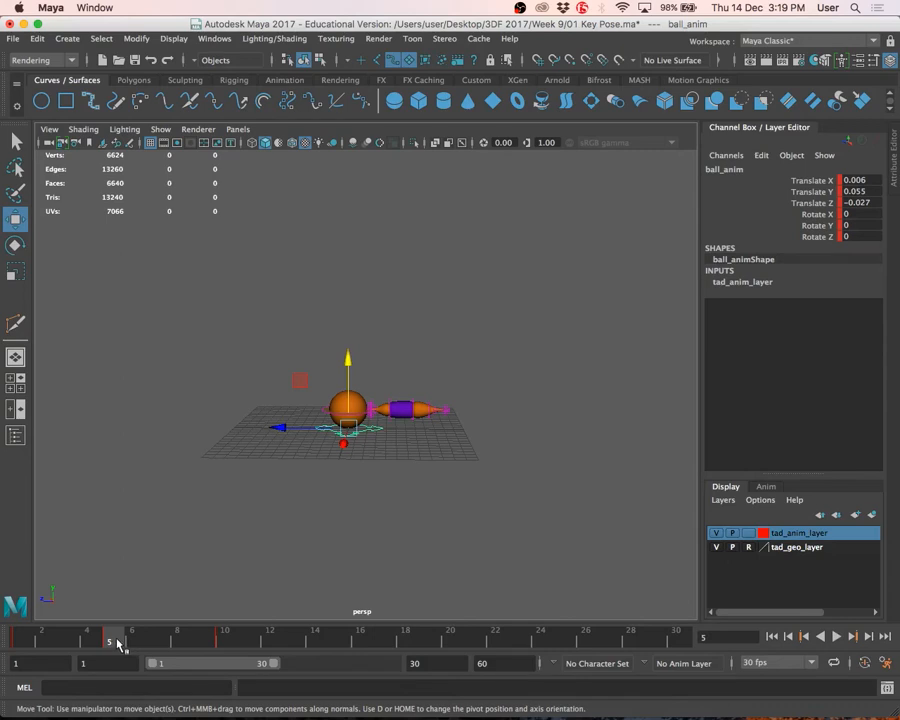
# Carry the frame 5 ground pose over to frame 15 and key it on all the tad's controls
pyautogui.moveTo(117, 645); pyautogui.dragTo(337, 648)
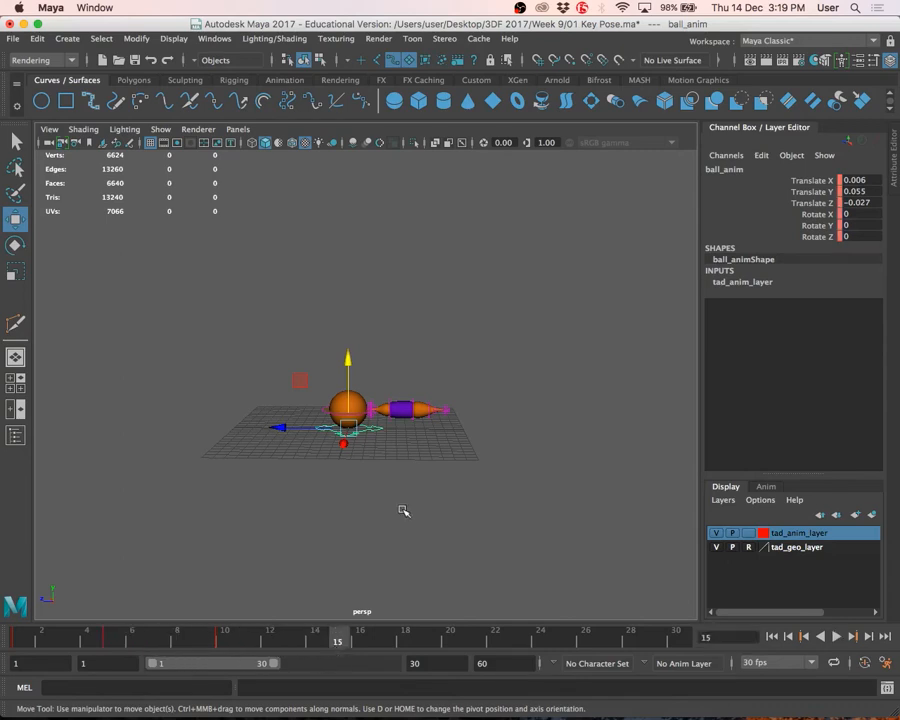
pyautogui.scroll(5, 400, 505)
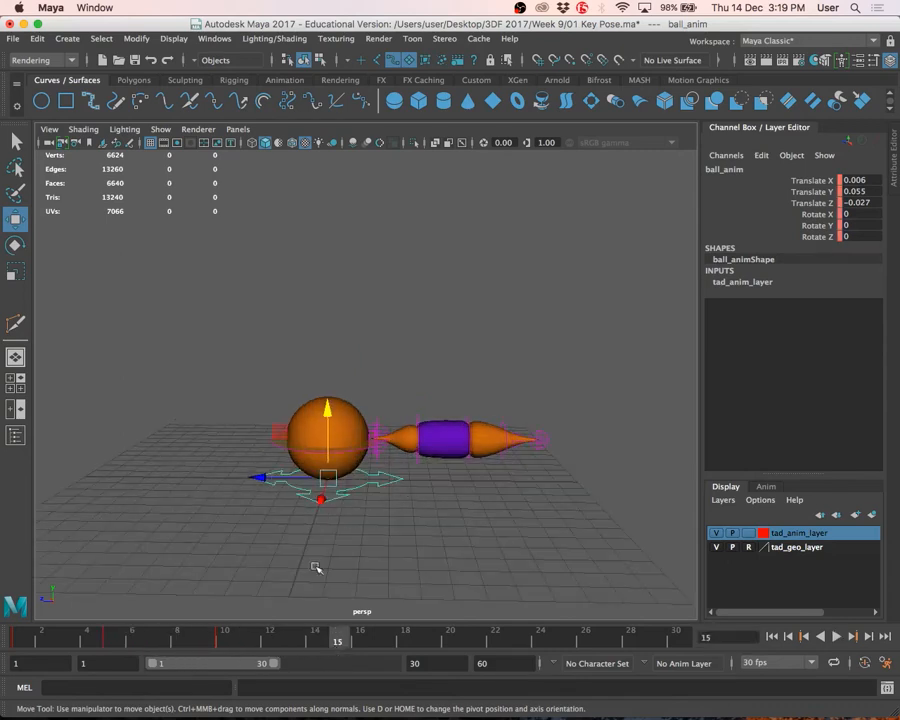
pyautogui.press('Up')
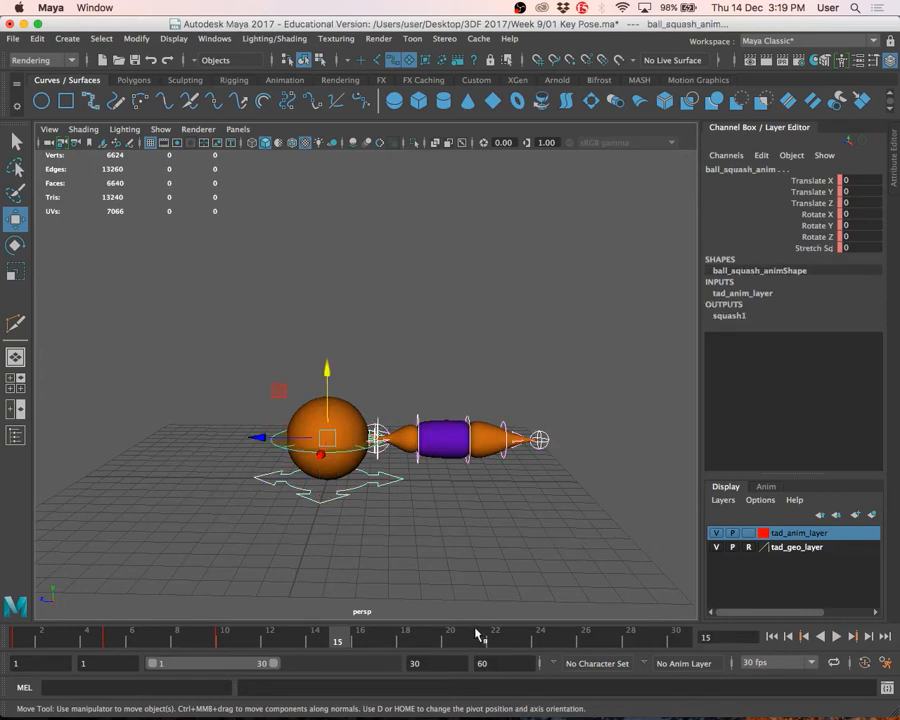
pyautogui.press('s')
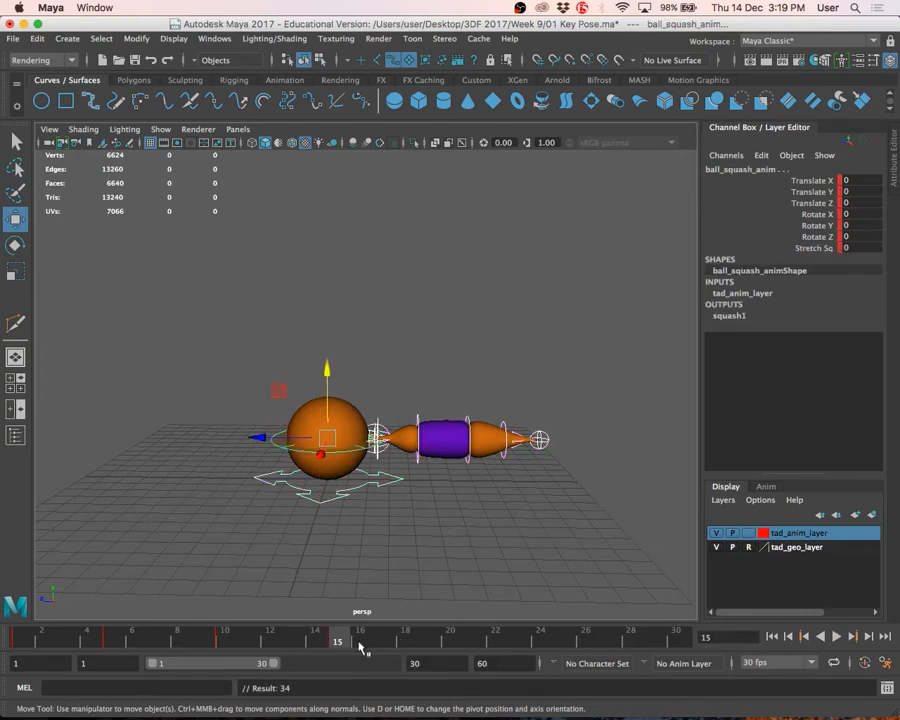
pyautogui.click(810, 637)
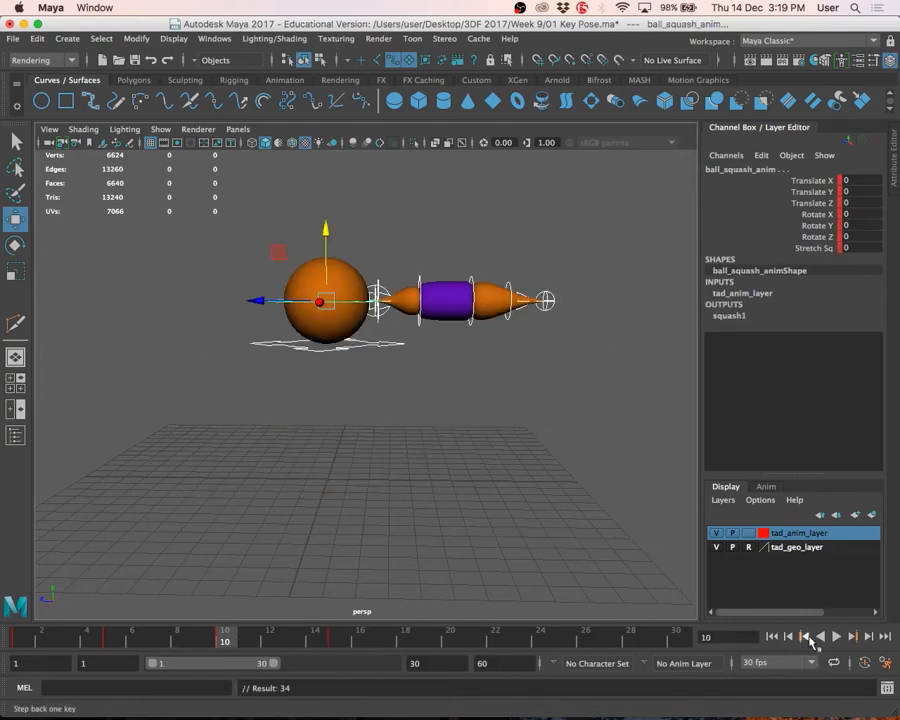
pyautogui.click(810, 637)
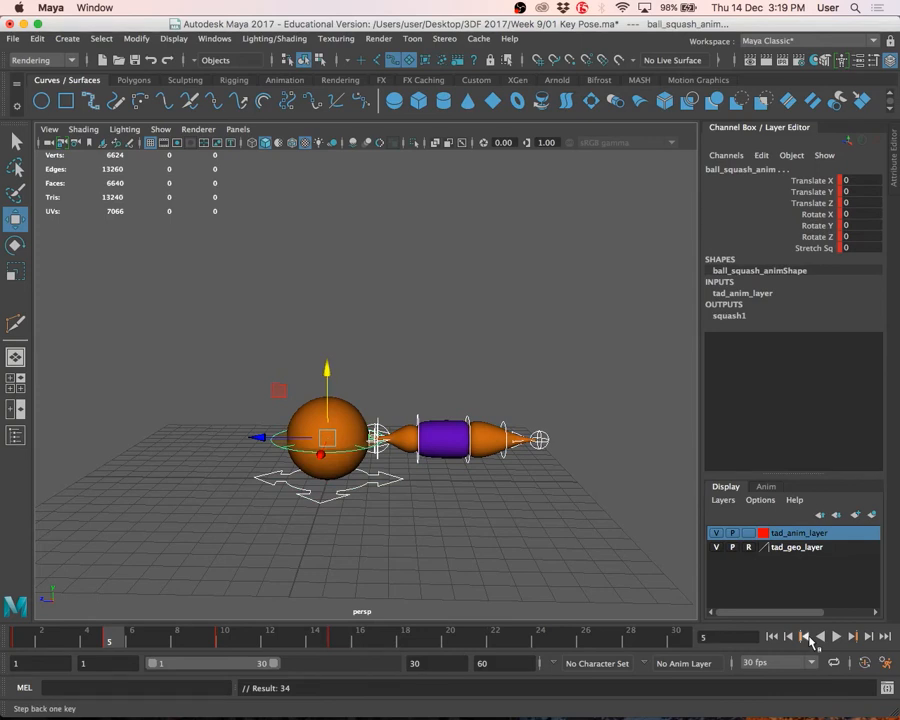
pyautogui.keyDown('shift'); pyautogui.click(110, 640); pyautogui.keyUp('shift')
pyautogui.rightClick(110, 640)
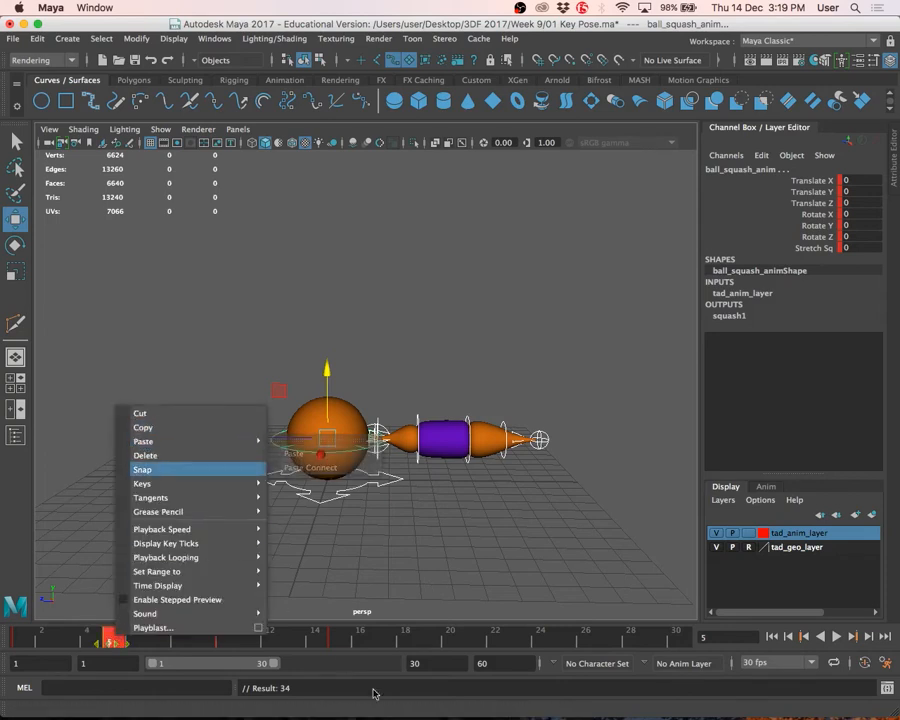
pyautogui.click(393, 487)
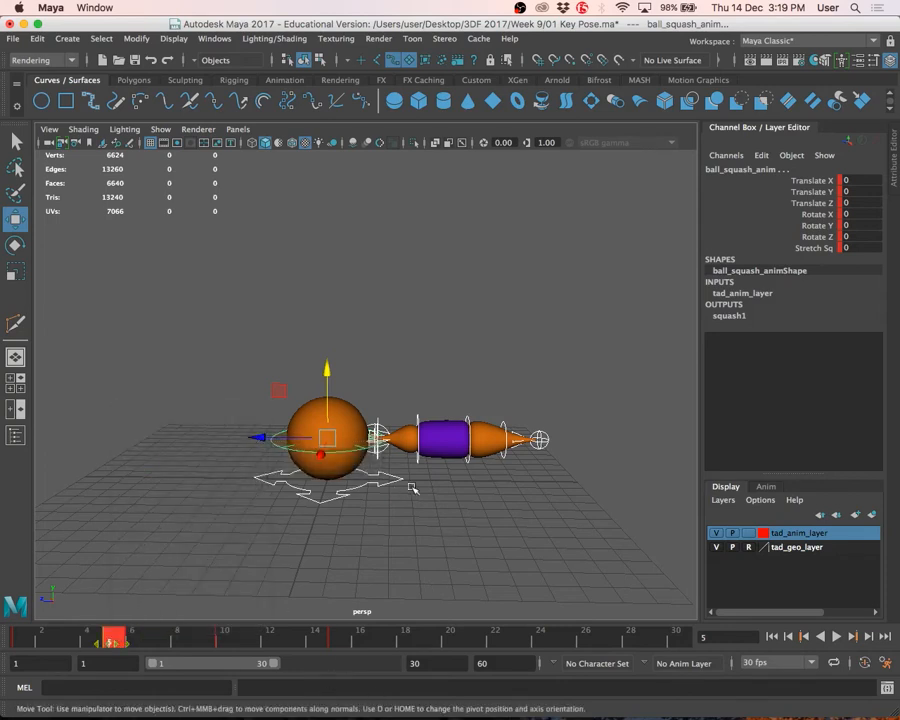
pyautogui.click(409, 484)
pyautogui.moveTo(199, 342); pyautogui.dragTo(707, 601)
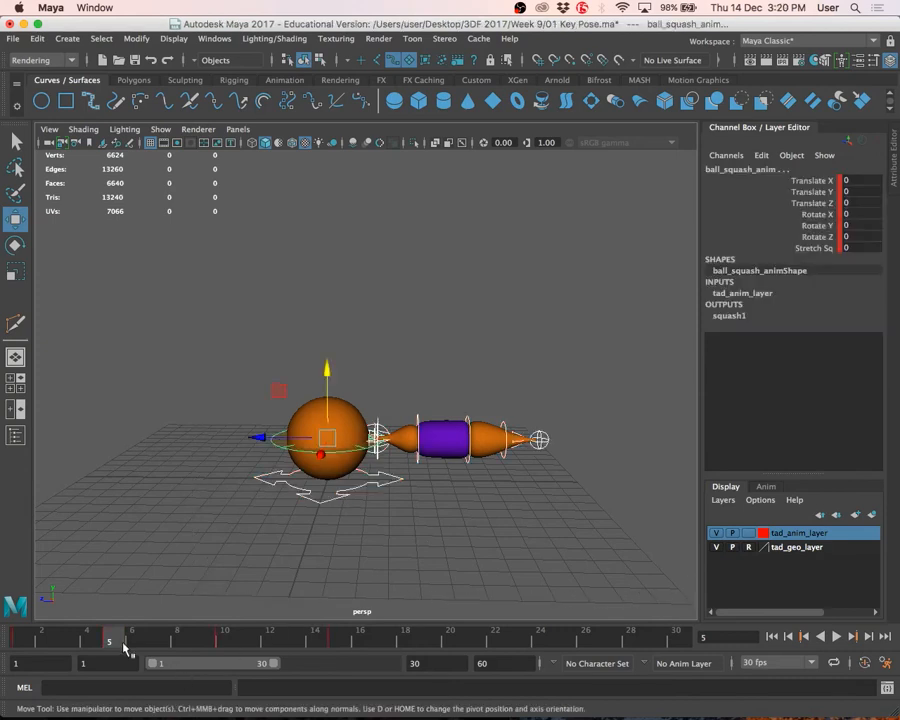
# Move from frame 5 to frame 15, deselect the controls and briefly play the animation to review the bounce
pyautogui.moveTo(124, 633)
pyautogui.mouseDown()
pyautogui.moveTo(297, 641)
pyautogui.moveTo(112, 640)
pyautogui.mouseUp()
pyautogui.hotkey('alt', 'v')
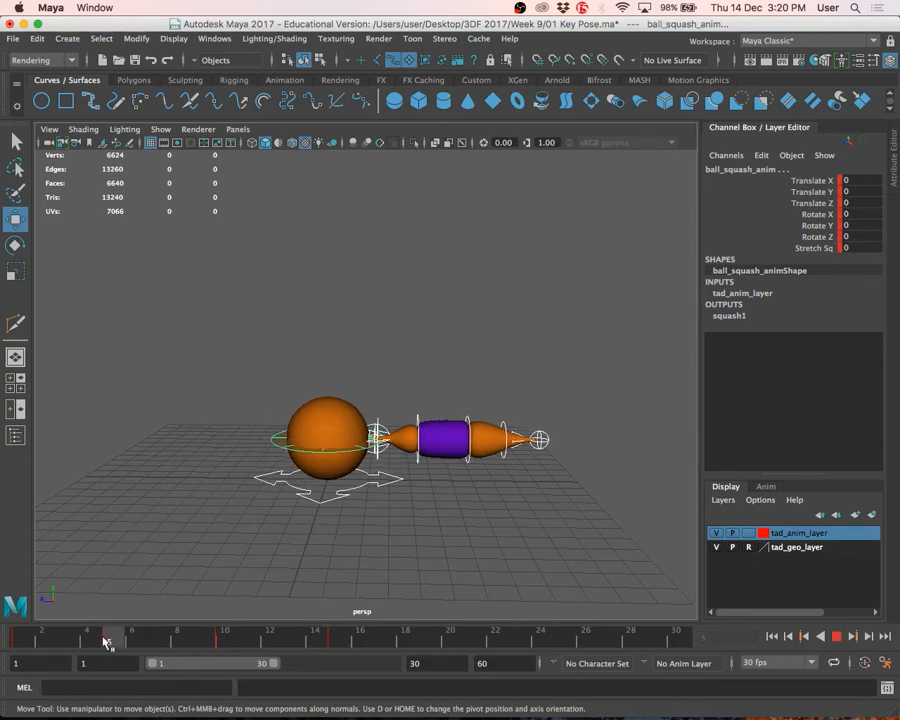
pyautogui.hotkey('alt', 'v')
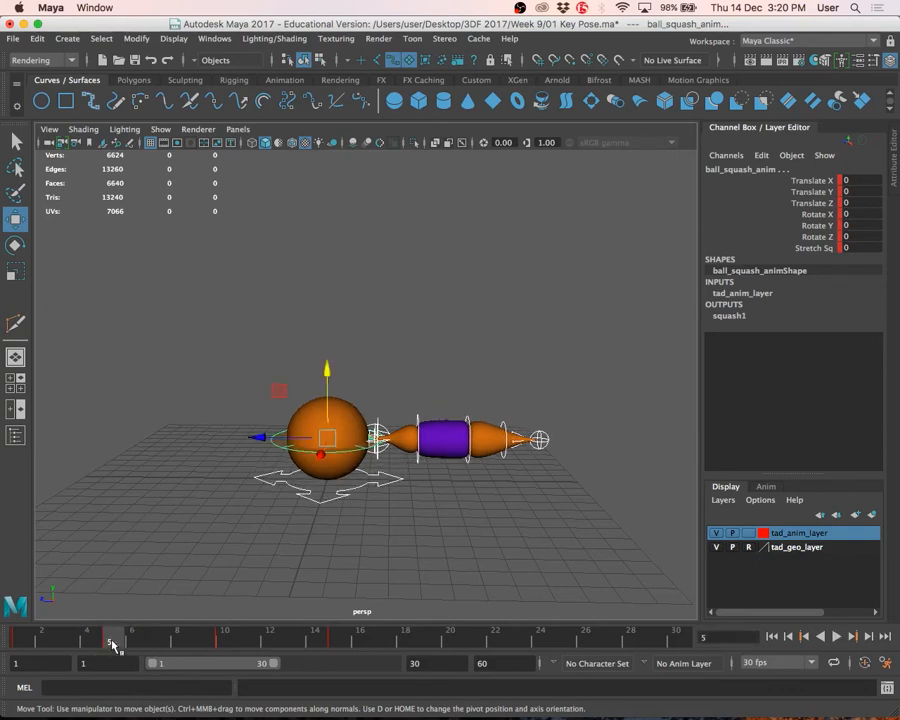
pyautogui.moveTo(113, 641); pyautogui.dragTo(337, 641)
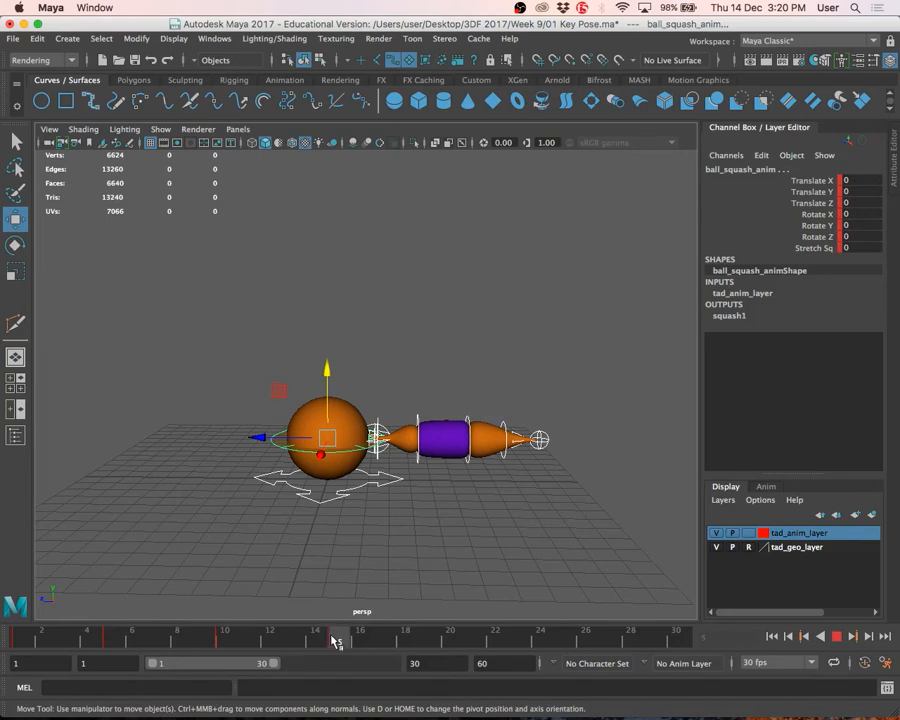
pyautogui.click(470, 575)
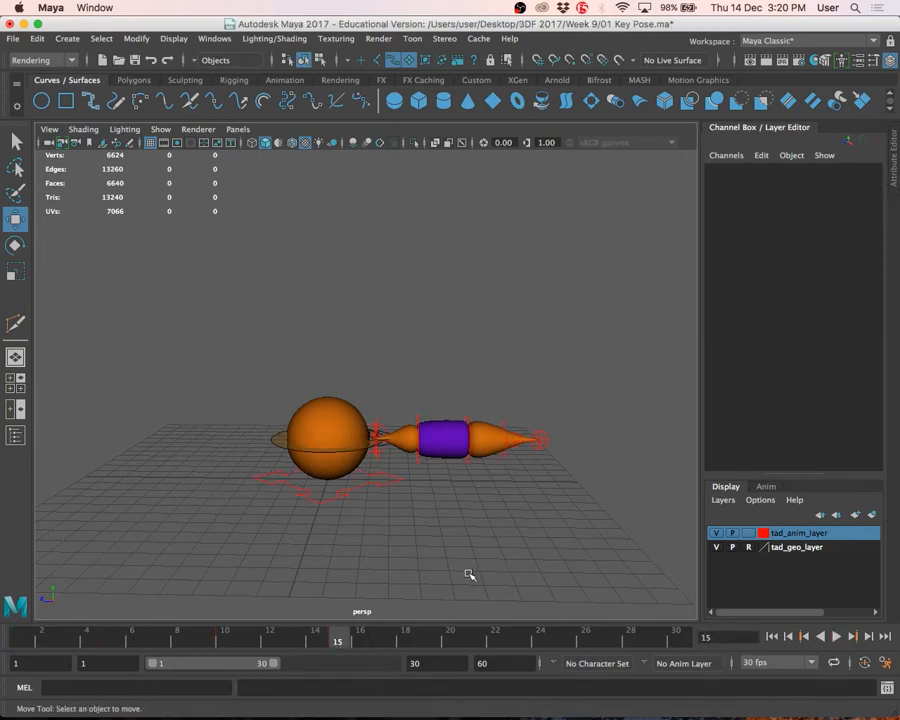
pyautogui.hotkey('alt', 'v')
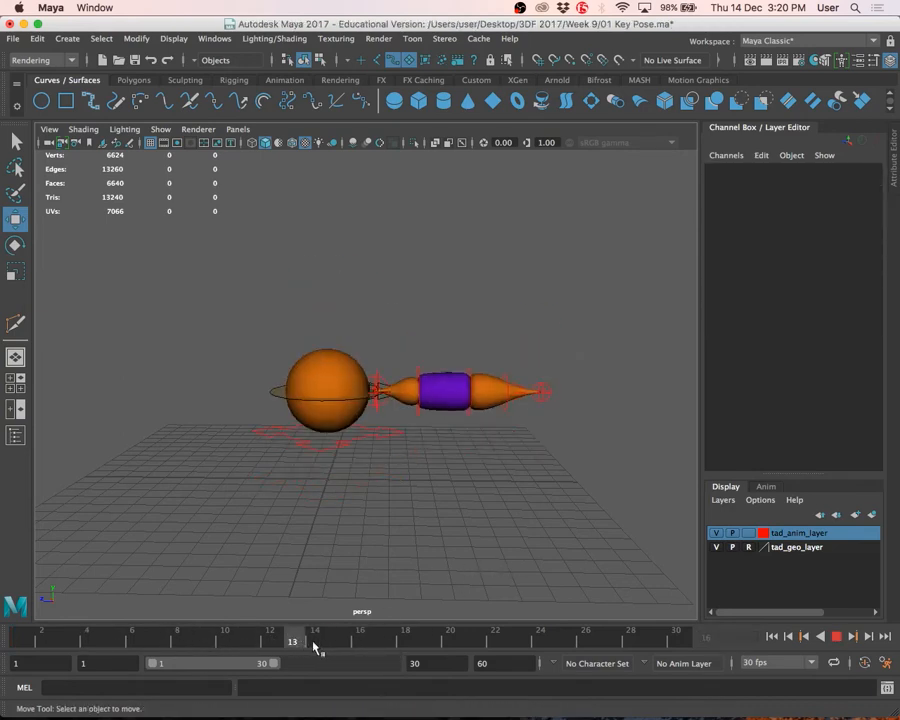
pyautogui.hotkey('alt', 'v')
# Select all the tad's controls, carry the frame 15 ground pose over to frame 20 and key it
pyautogui.moveTo(197, 322); pyautogui.dragTo(636, 530)
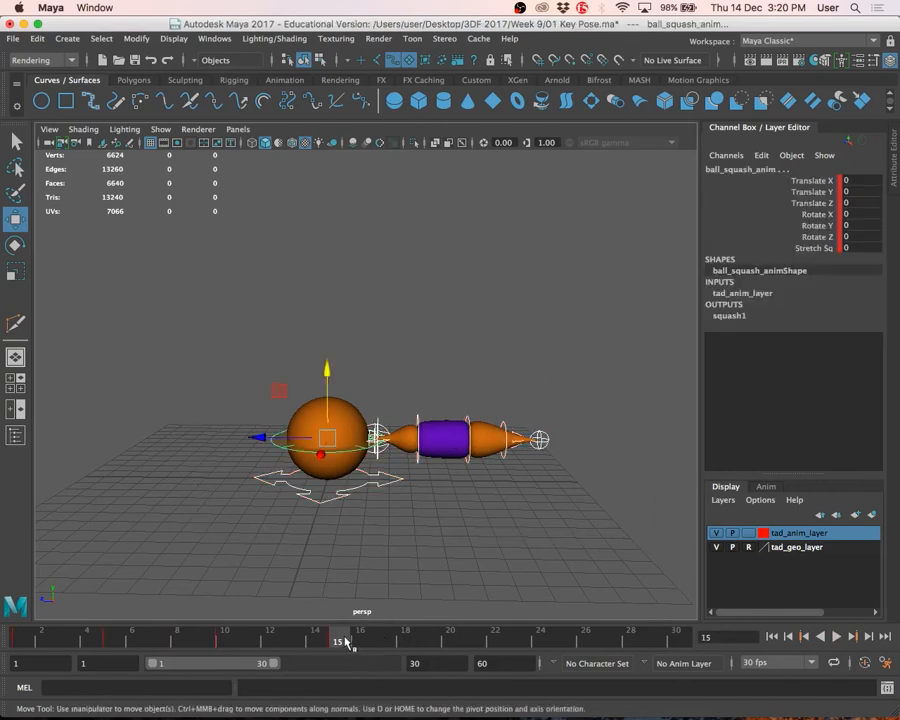
pyautogui.moveTo(345, 643); pyautogui.dragTo(451, 639)
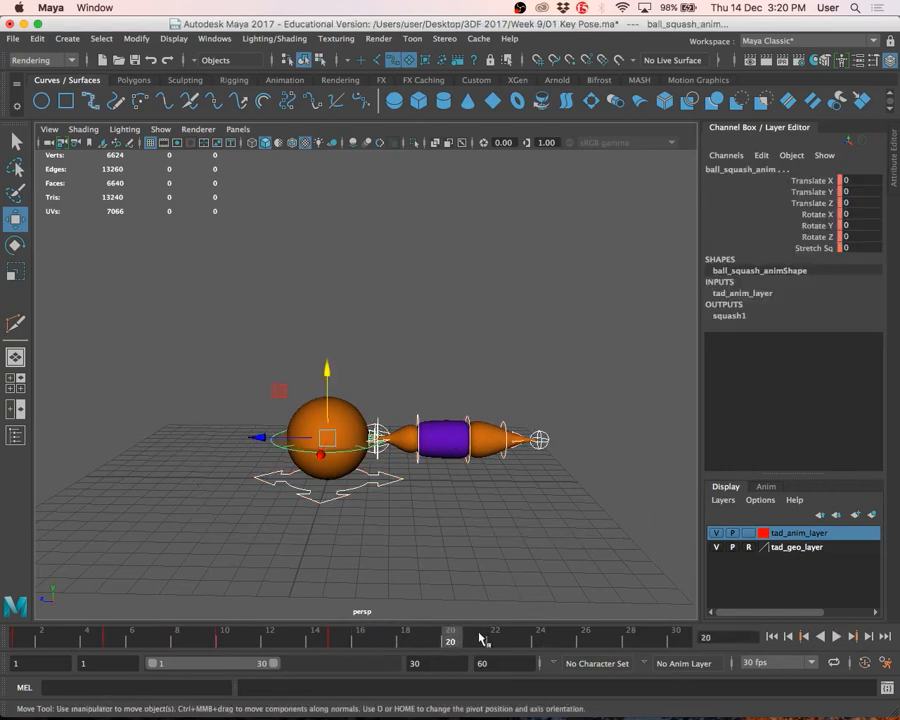
pyautogui.press('s')
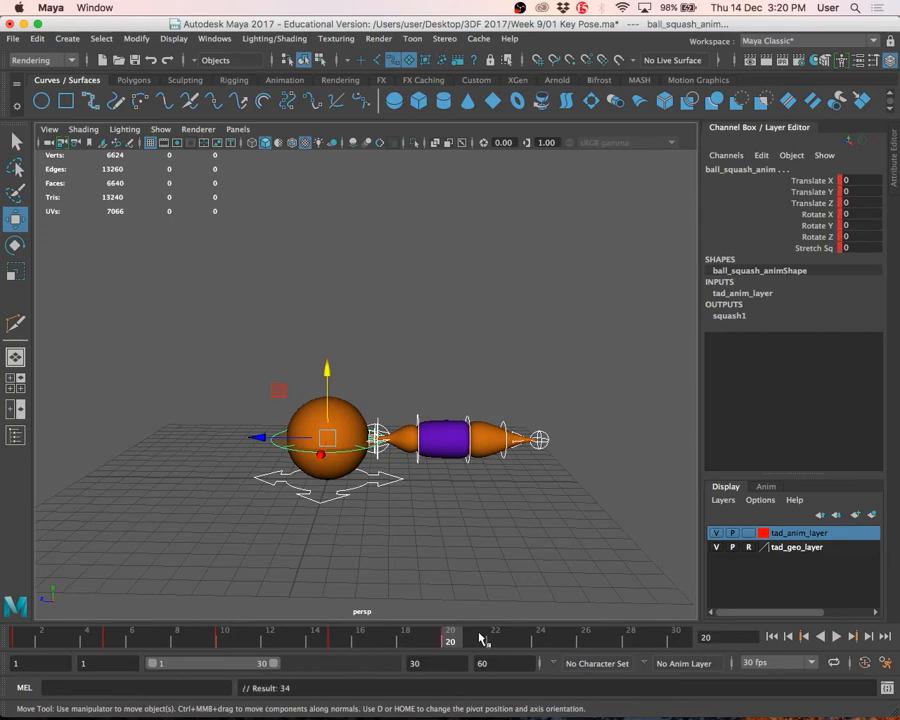
# Return to frame 1 and step forward through the tad's keys to review the poses
pyautogui.moveTo(412, 640); pyautogui.dragTo(5, 620)
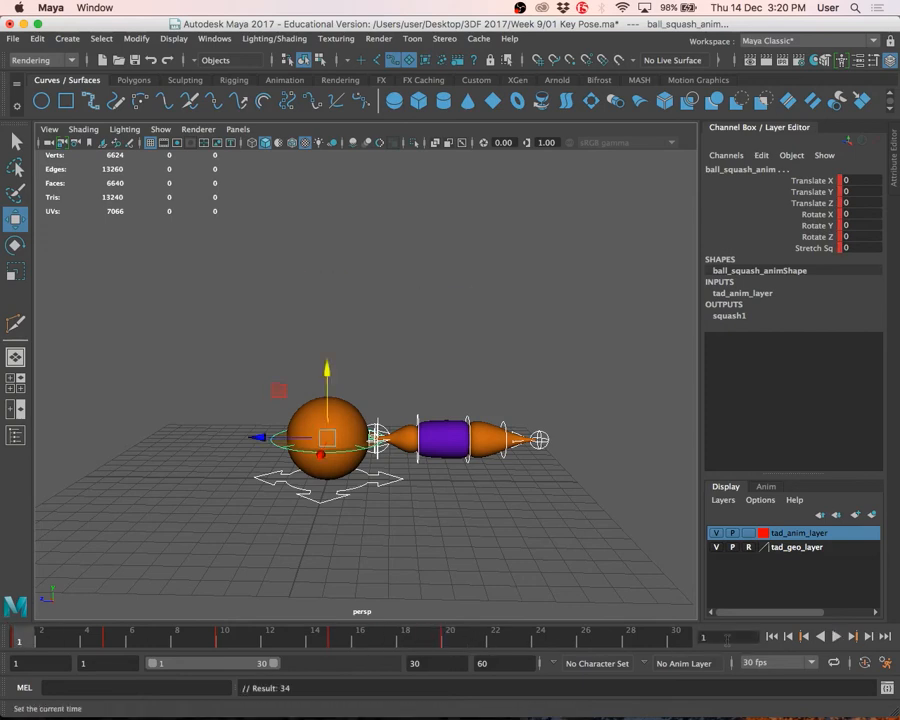
pyautogui.click(853, 637)
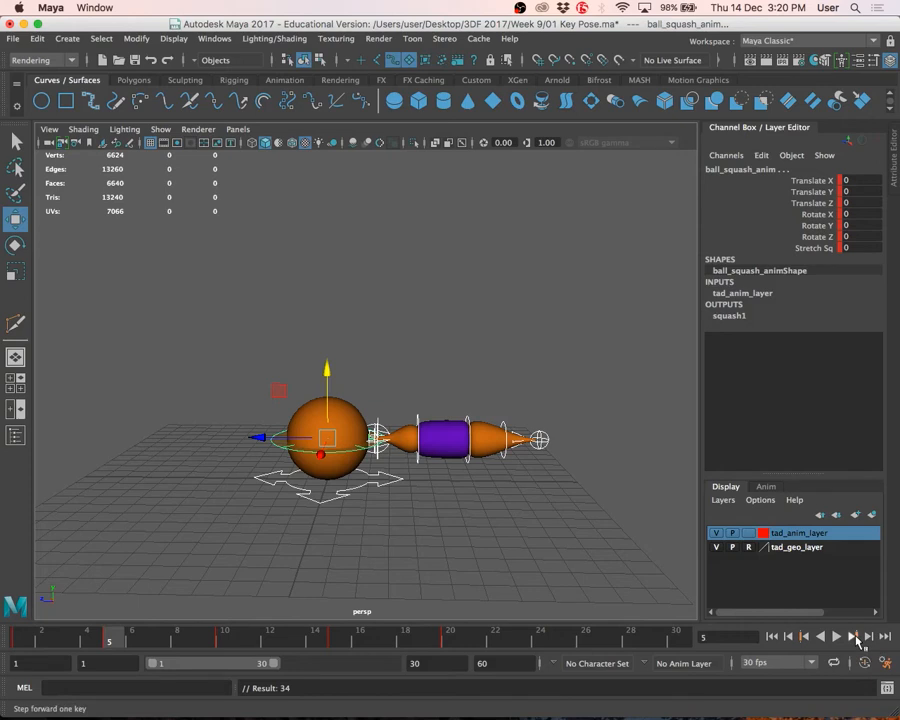
# Step through the keyed poses at frames 1, 5, 10, 15 and 20 to examine the tadpole's jump timing
pyautogui.click(853, 637)
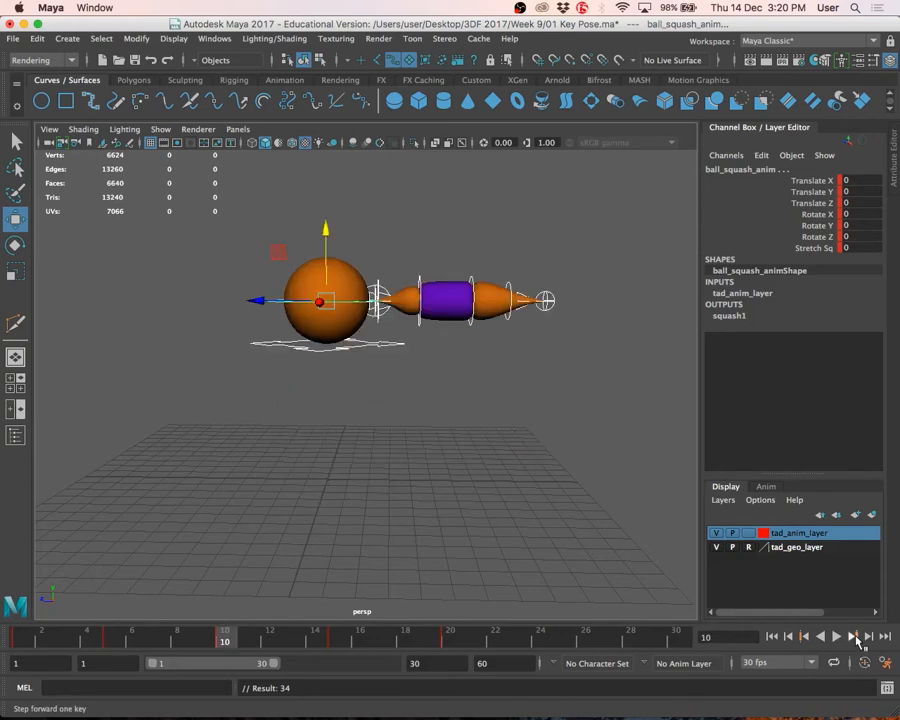
pyautogui.click(853, 637)
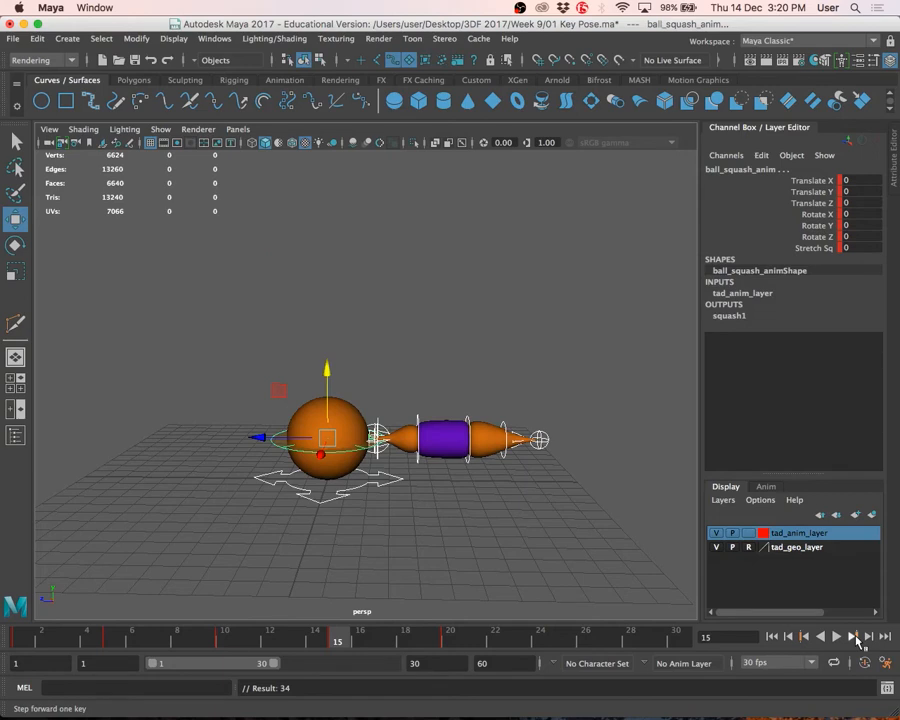
pyautogui.click(853, 637)
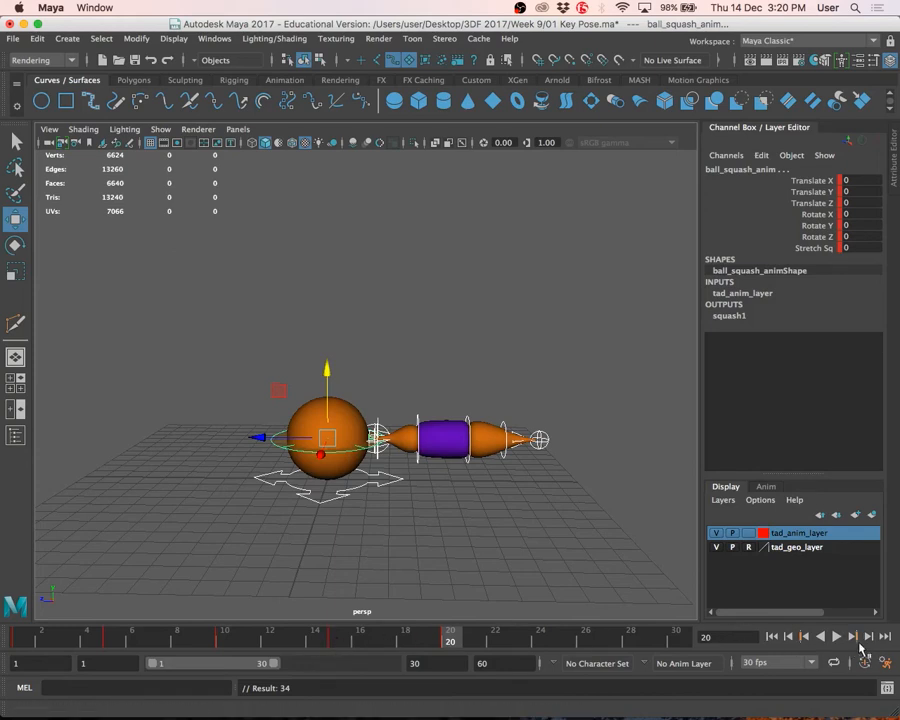
pyautogui.click(804, 637)
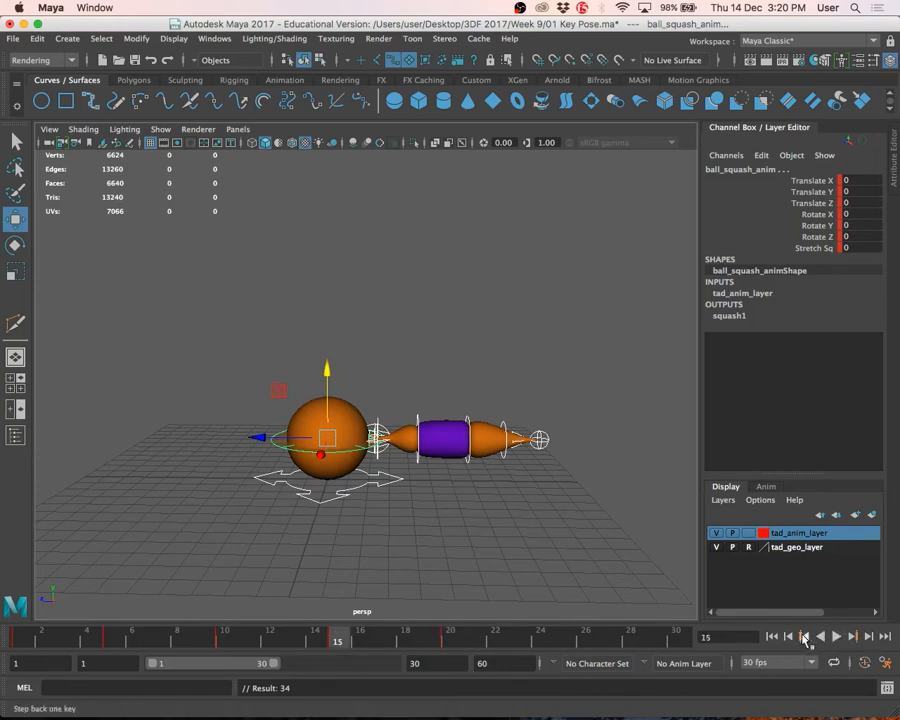
pyautogui.click(804, 637)
pyautogui.click(804, 637)
pyautogui.click(804, 637)
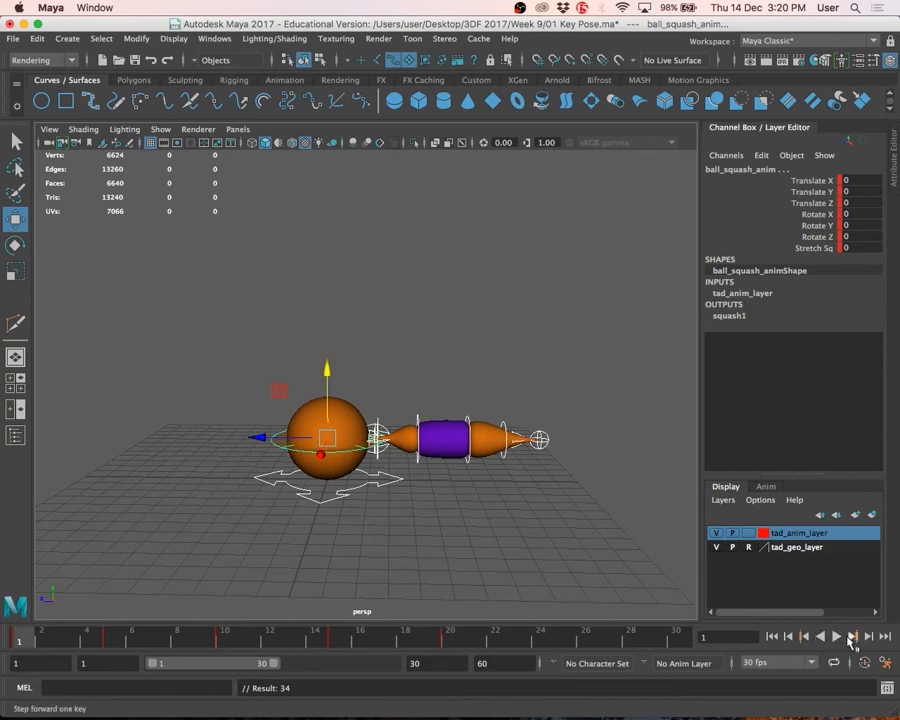
pyautogui.click(851, 637)
pyautogui.click(851, 637)
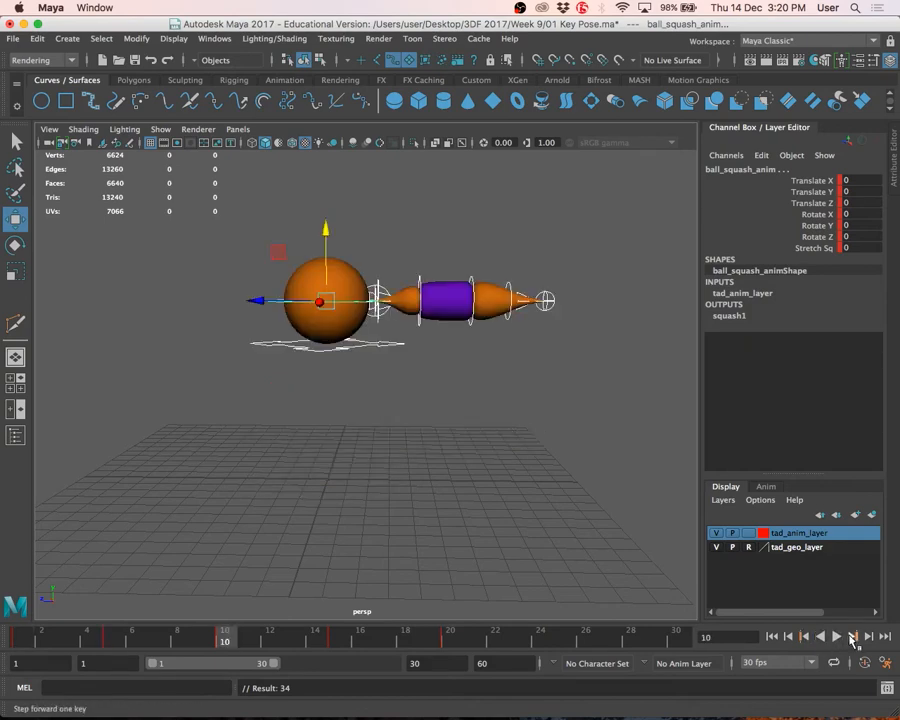
pyautogui.click(851, 637)
pyautogui.click(851, 637)
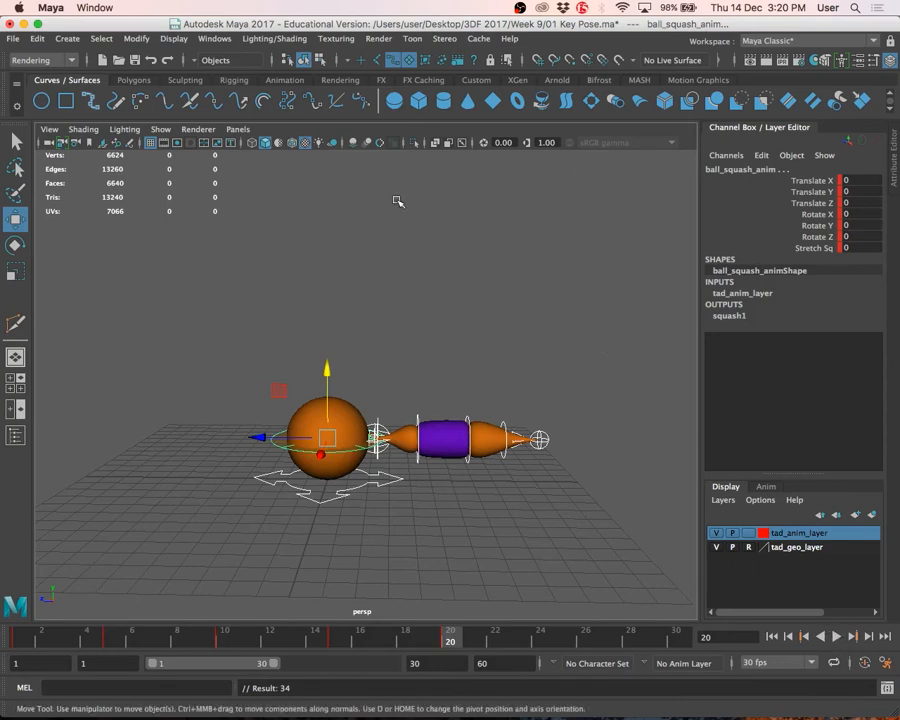
# Save the scene and select only the ball's squash control
pyautogui.press('super+s')
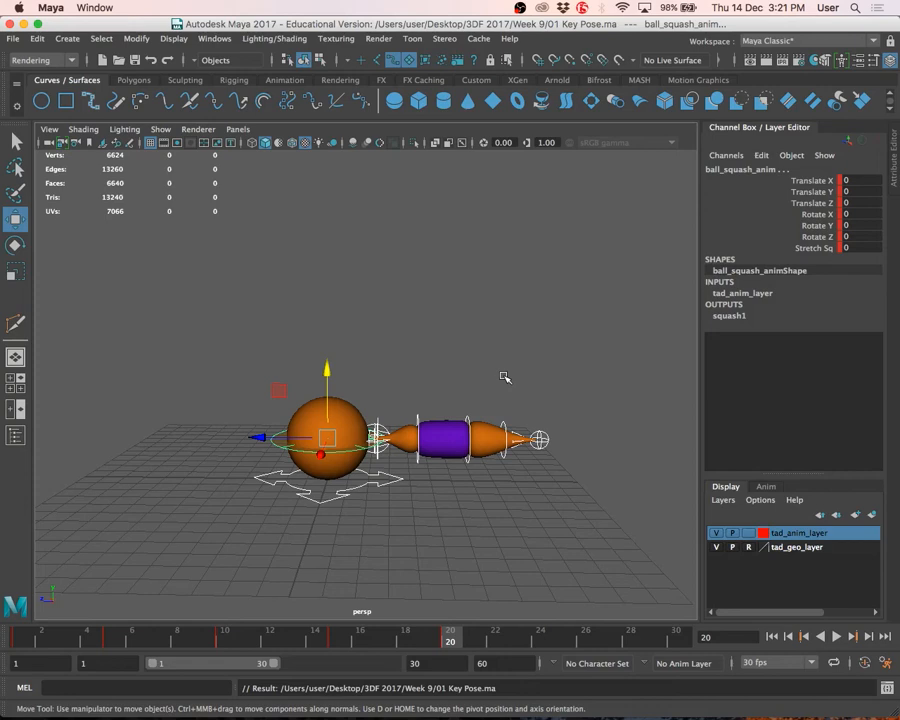
pyautogui.click(372, 376)
pyautogui.click(296, 451)
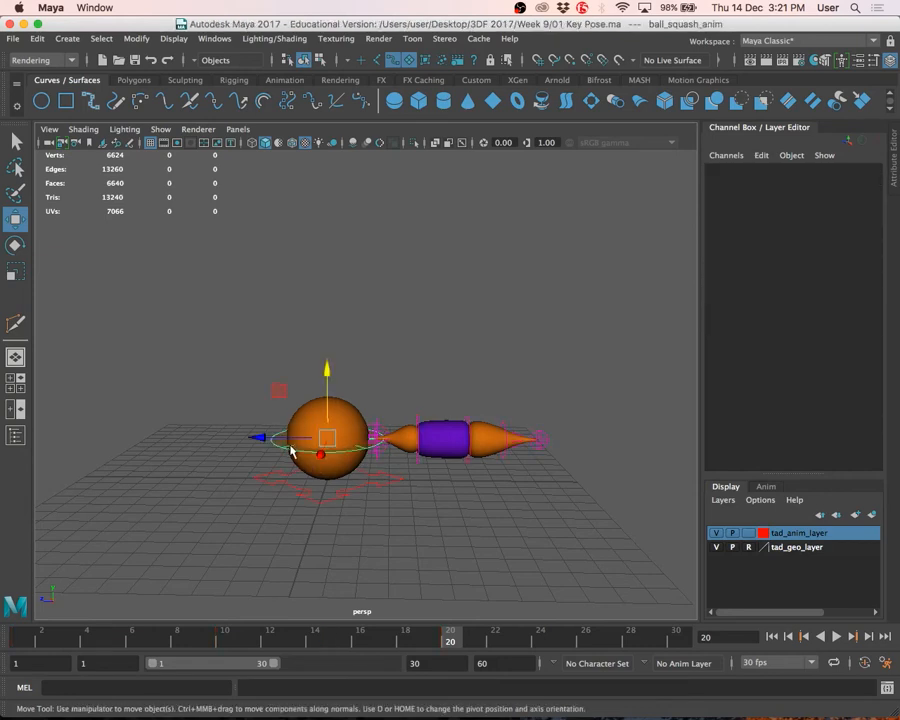
# Scrub between frames 1 and 5, return to frame 1, and shorten the playback range to end at frame 28
pyautogui.moveTo(25, 643)
pyautogui.mouseDown()
pyautogui.moveTo(138, 646)
pyautogui.moveTo(6, 646)
pyautogui.moveTo(125, 645)
pyautogui.moveTo(115, 639)
pyautogui.mouseUp()
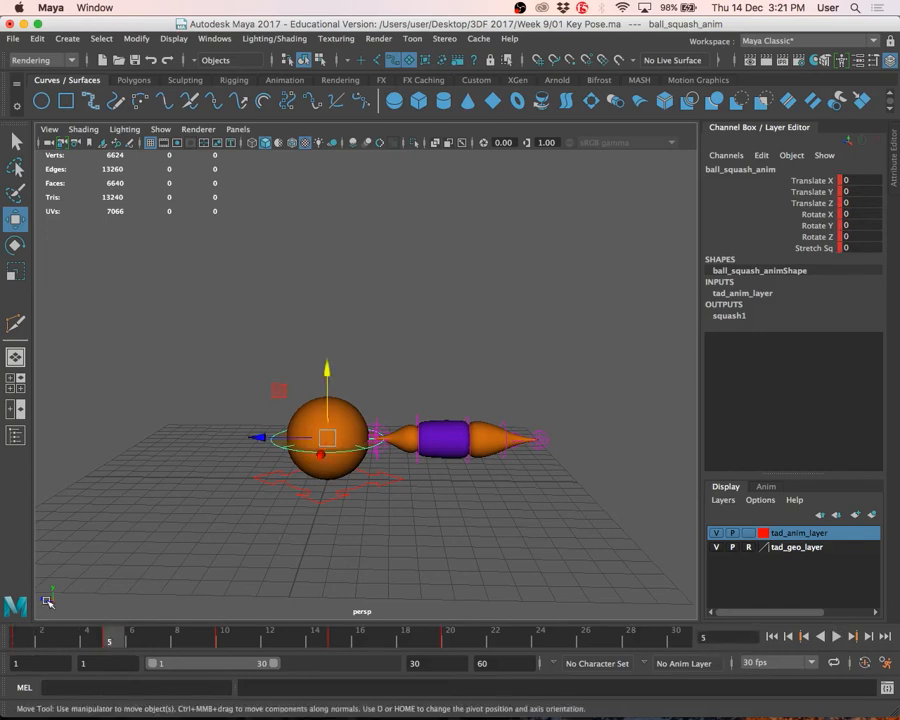
pyautogui.click(28, 635)
pyautogui.click(101, 640)
pyautogui.moveTo(101, 638)
pyautogui.mouseDown()
pyautogui.moveTo(127, 640)
pyautogui.moveTo(4, 643)
pyautogui.mouseUp()
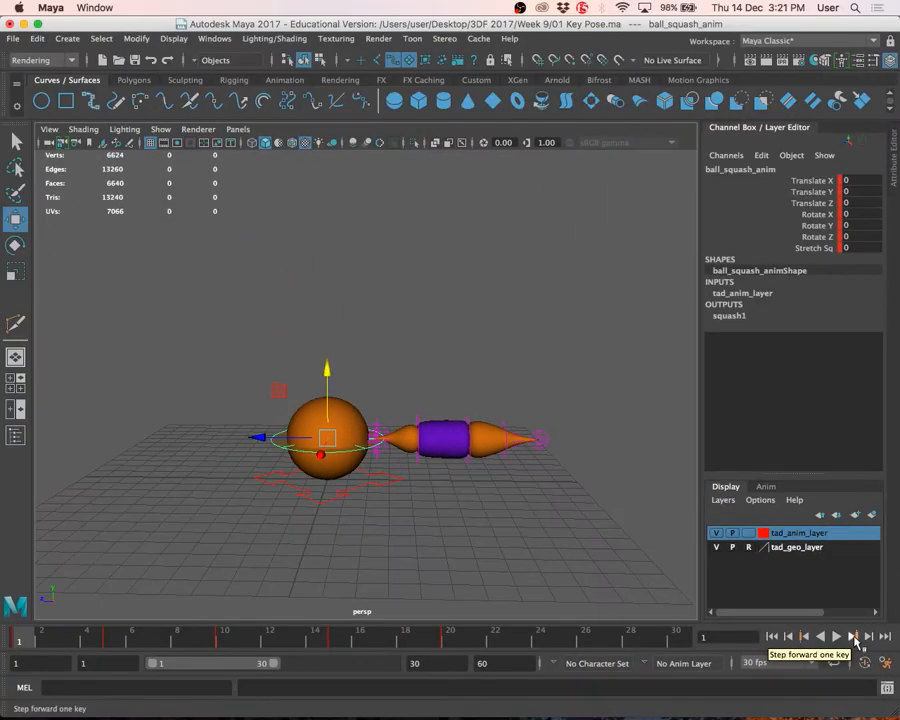
pyautogui.doubleClick(278, 662)
pyautogui.moveTo(492, 678); pyautogui.dragTo(352, 674)
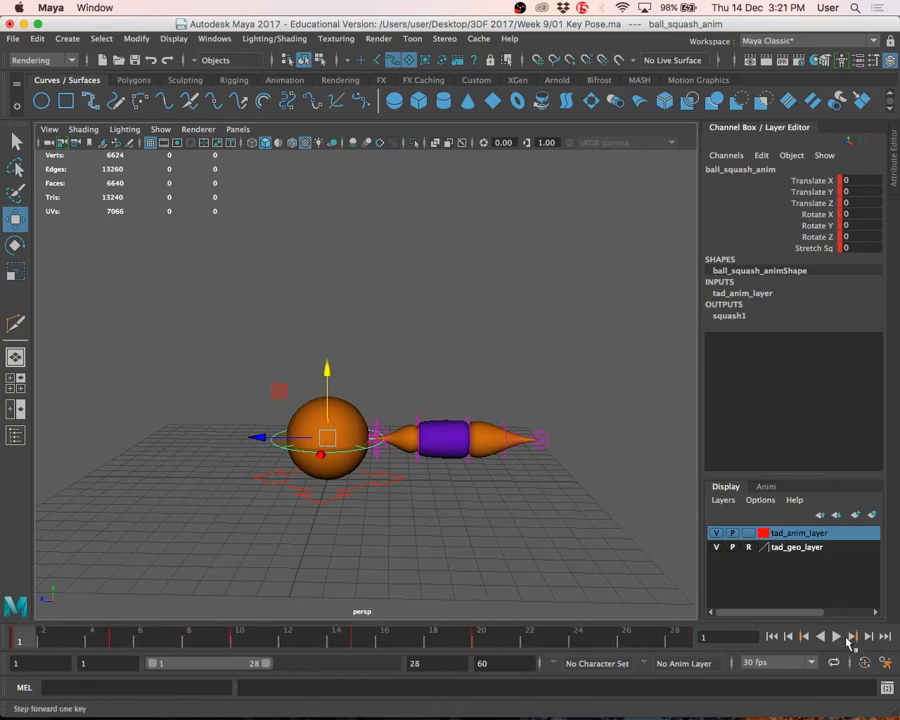
# Try a Stretch Sq value of -0.3 on the ball's squash control at frame 5, and undo it
pyautogui.click(853, 637)
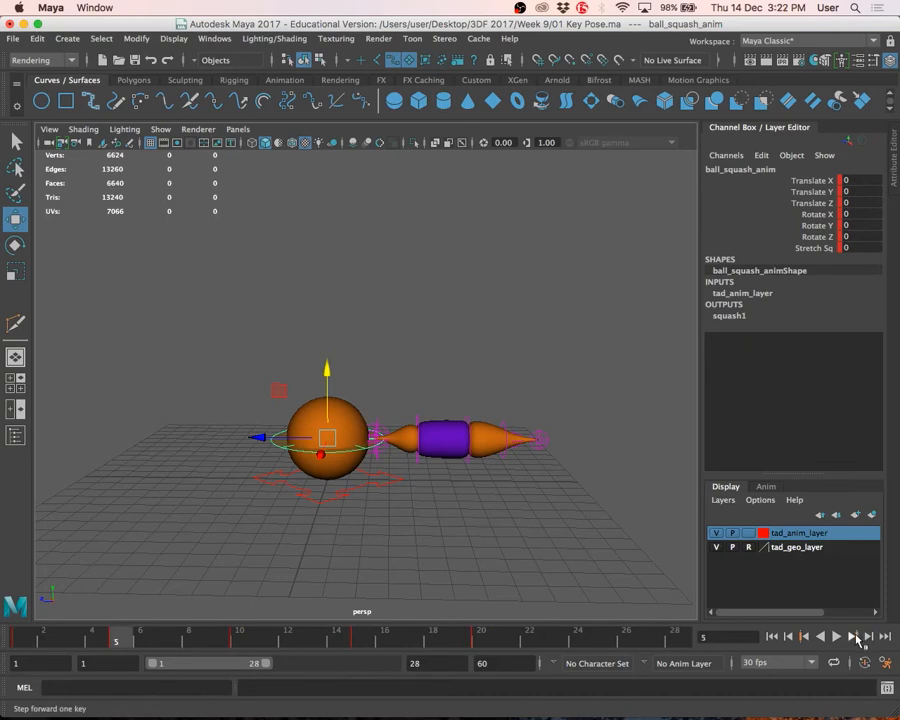
pyautogui.scroll(2, 640, 525)
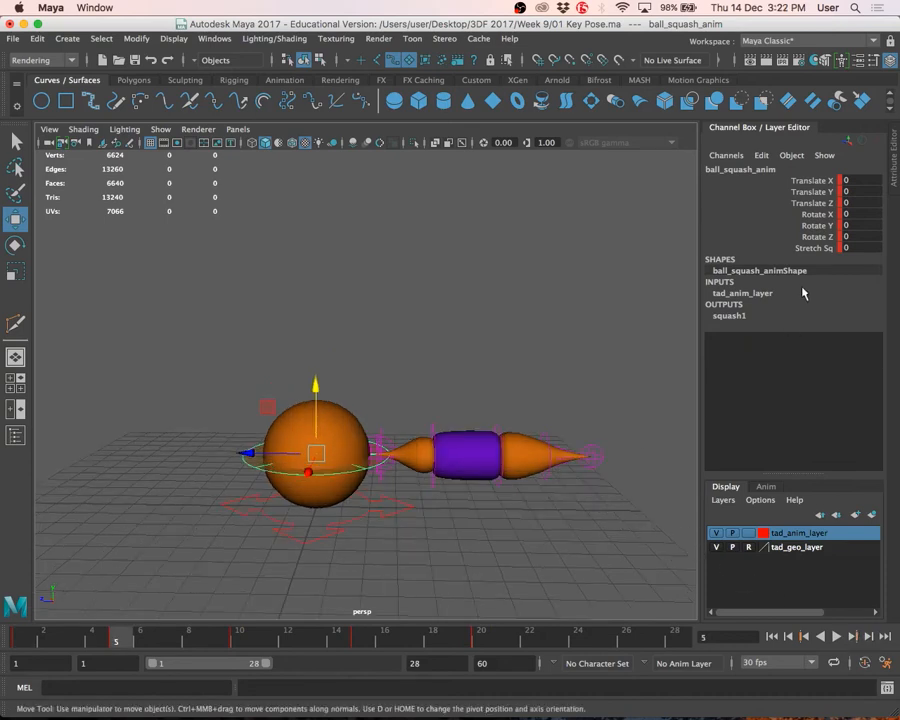
pyautogui.click(815, 248)
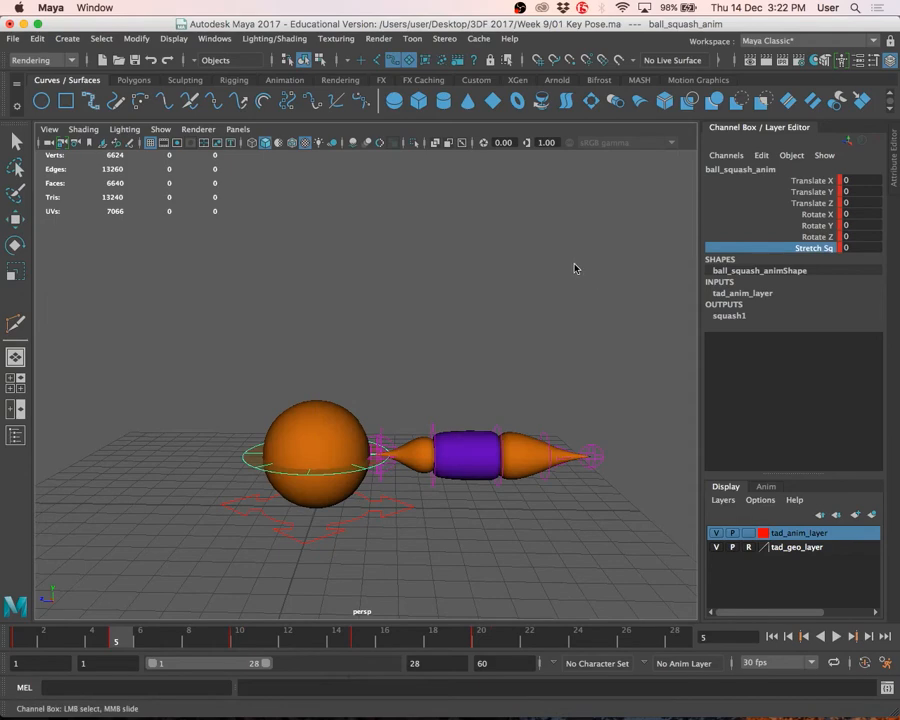
pyautogui.moveTo(574, 268); pyautogui.dragTo(572, 268, button='middle')
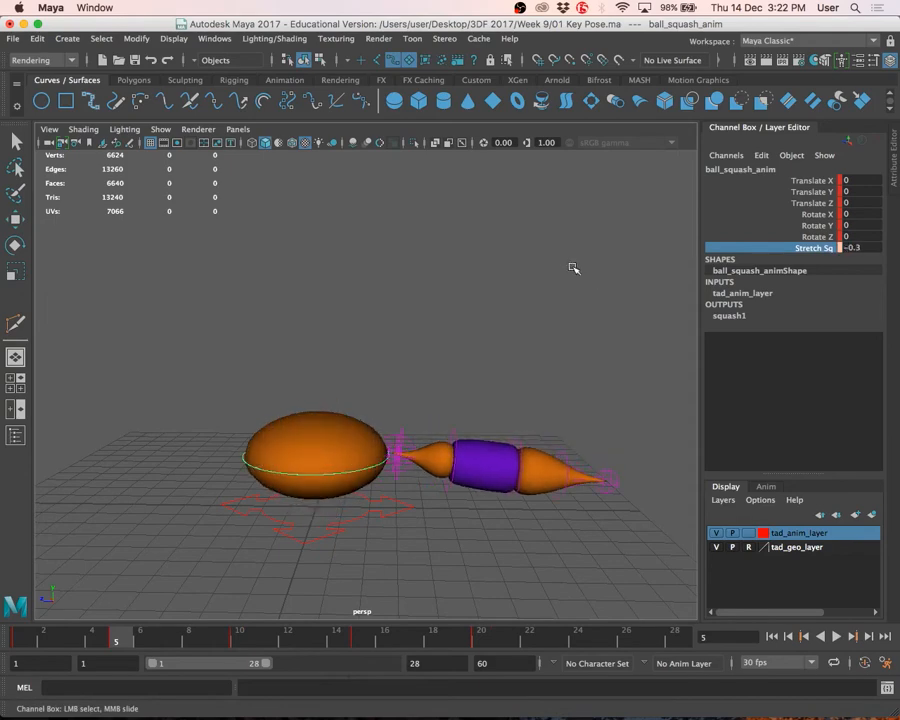
pyautogui.hotkey('ctrl', 'z')
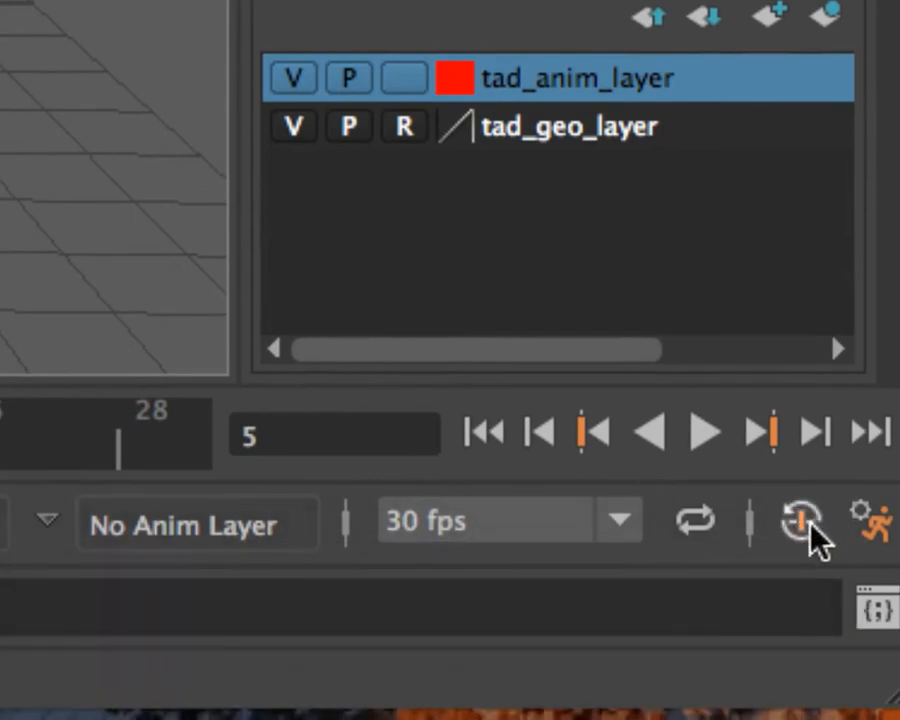
# Turn on automatic keyframing for the scene
pyautogui.click(810, 527)
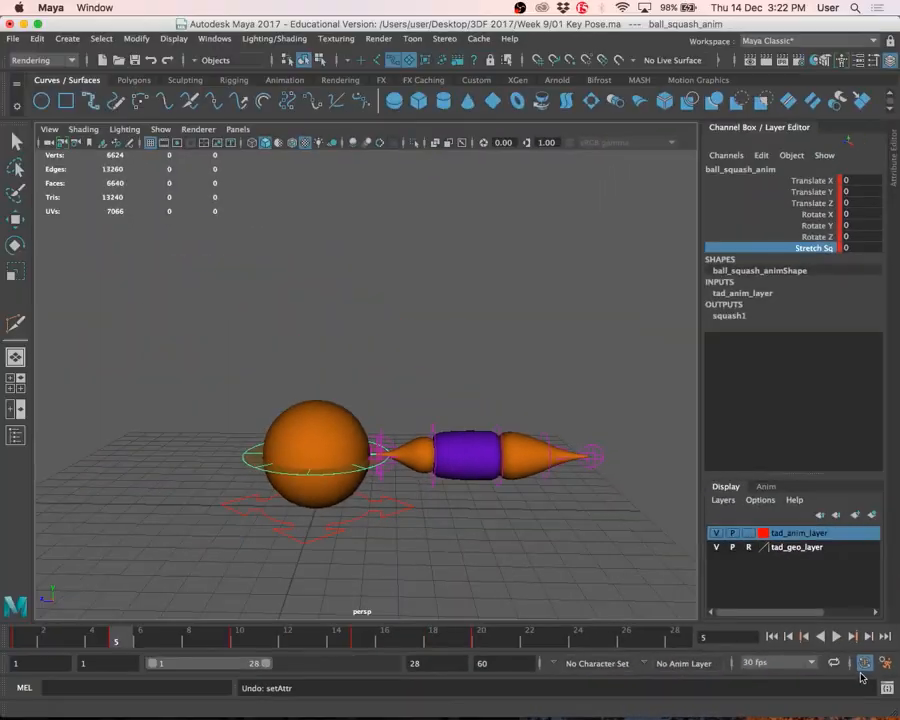
# At frame 7, try raising the ball's squash control to a Translate Y of about 5.05, and undo the move
pyautogui.click(175, 643)
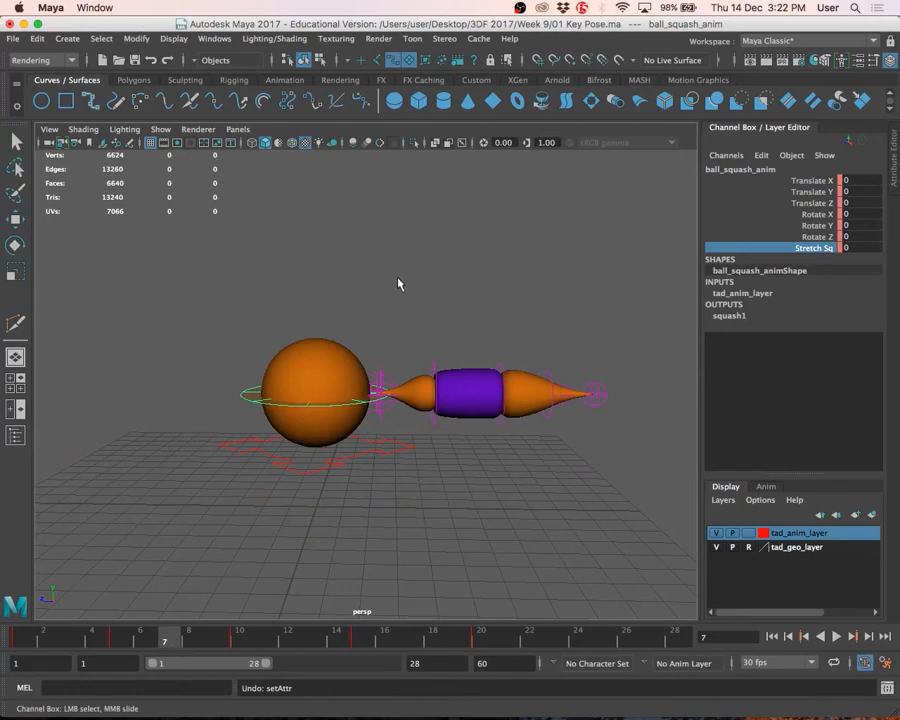
pyautogui.press('w')
pyautogui.moveTo(314, 320); pyautogui.dragTo(314, 183)
pyautogui.press('s')
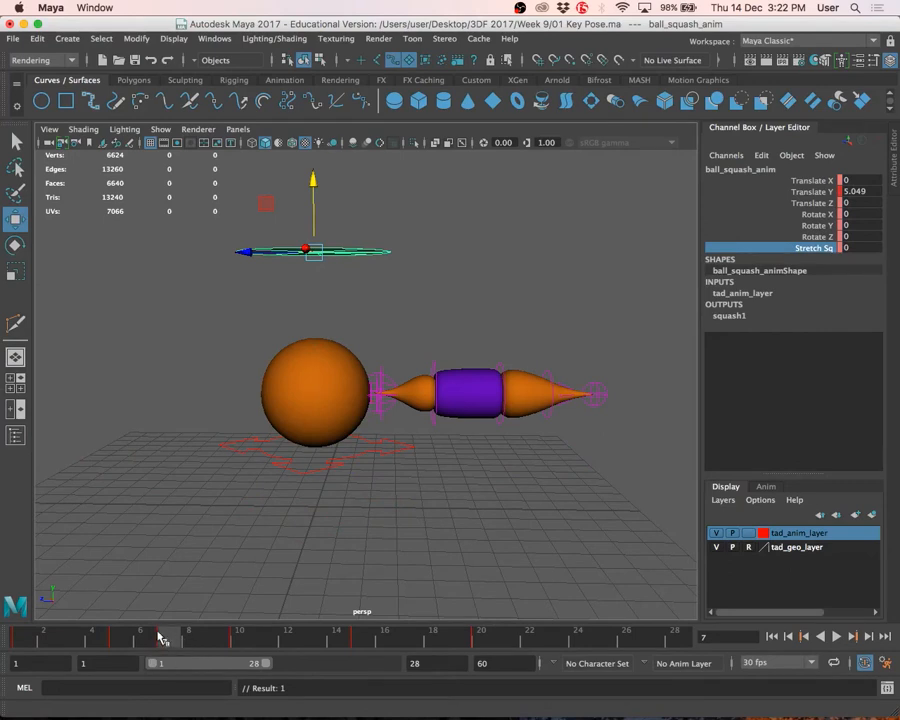
pyautogui.hotkey('ctrl', 'z')
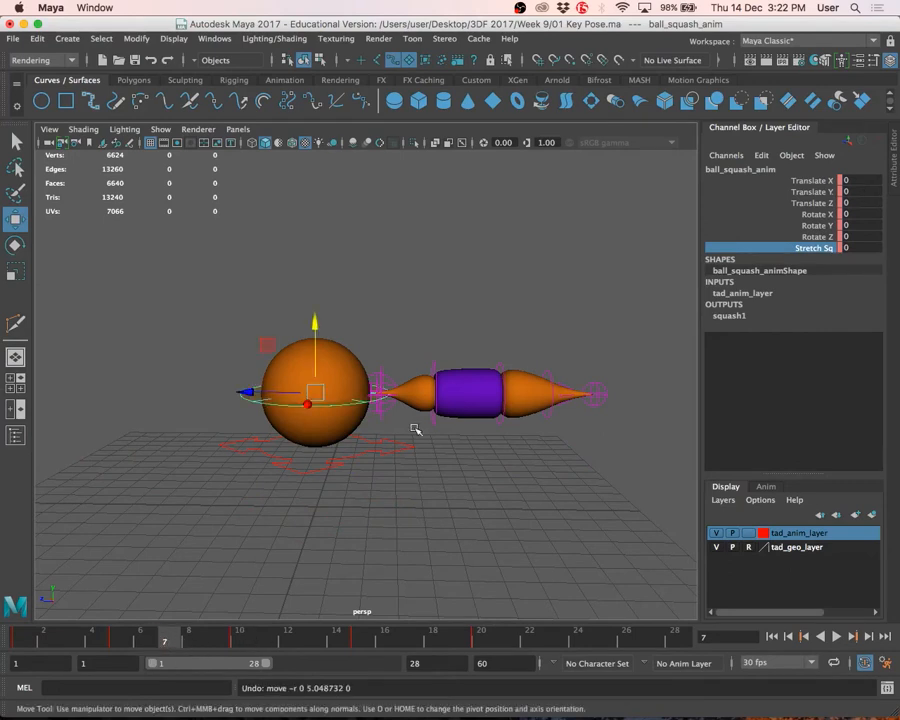
# Try raising the main ball control at frame 7 to a Translate Y of about 8.17, and undo the move
pyautogui.click(348, 456)
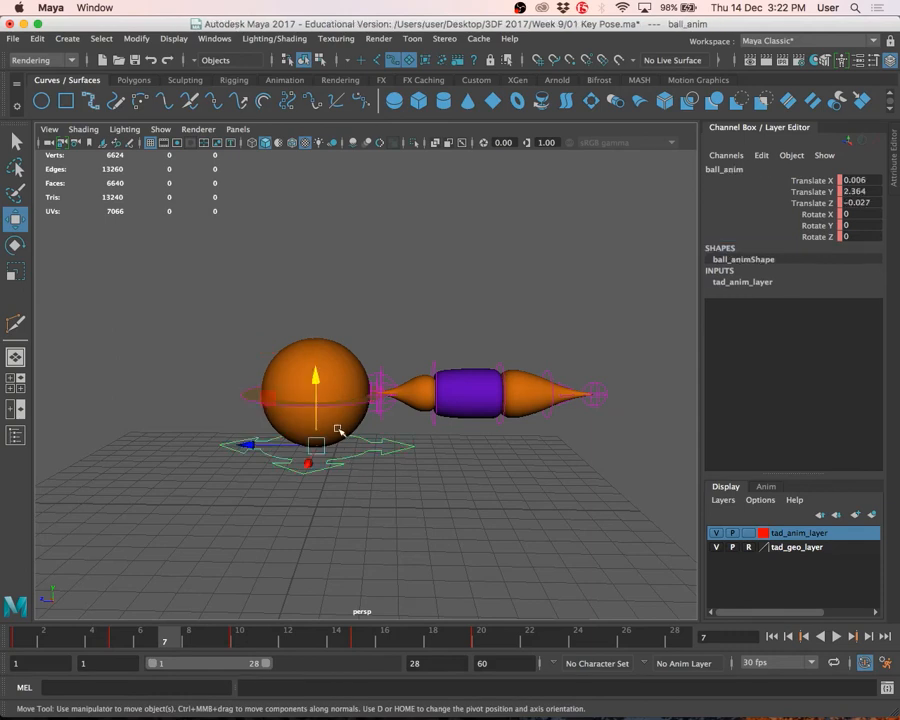
pyautogui.moveTo(328, 388); pyautogui.dragTo(335, 218)
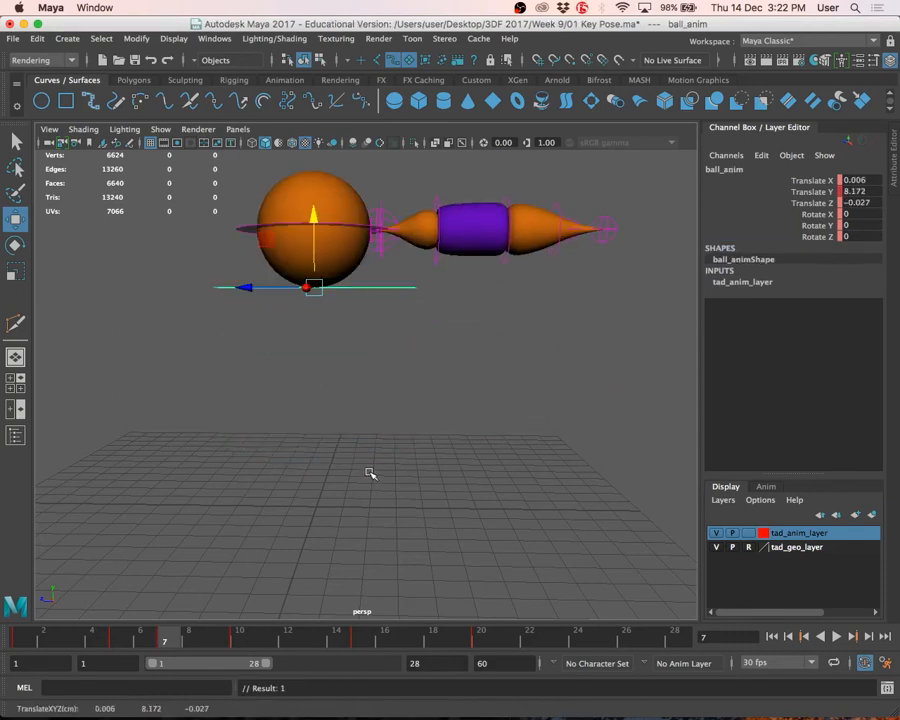
pyautogui.hotkey('ctrl', 'z')
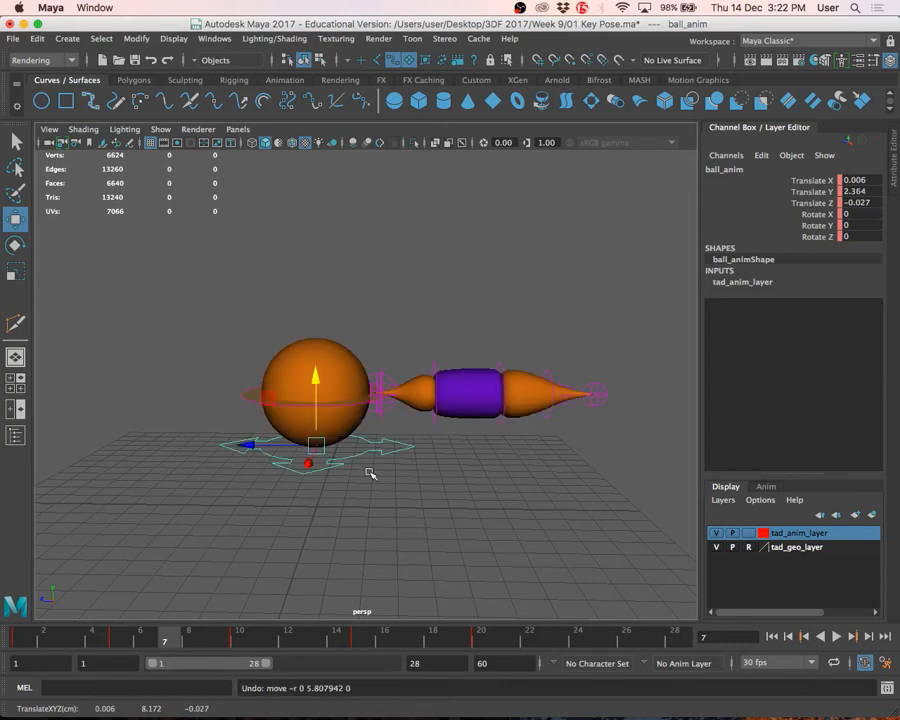
# At frame 5, squash the ball by setting Stretch Sq on its squash control to -0.2
pyautogui.click(116, 637)
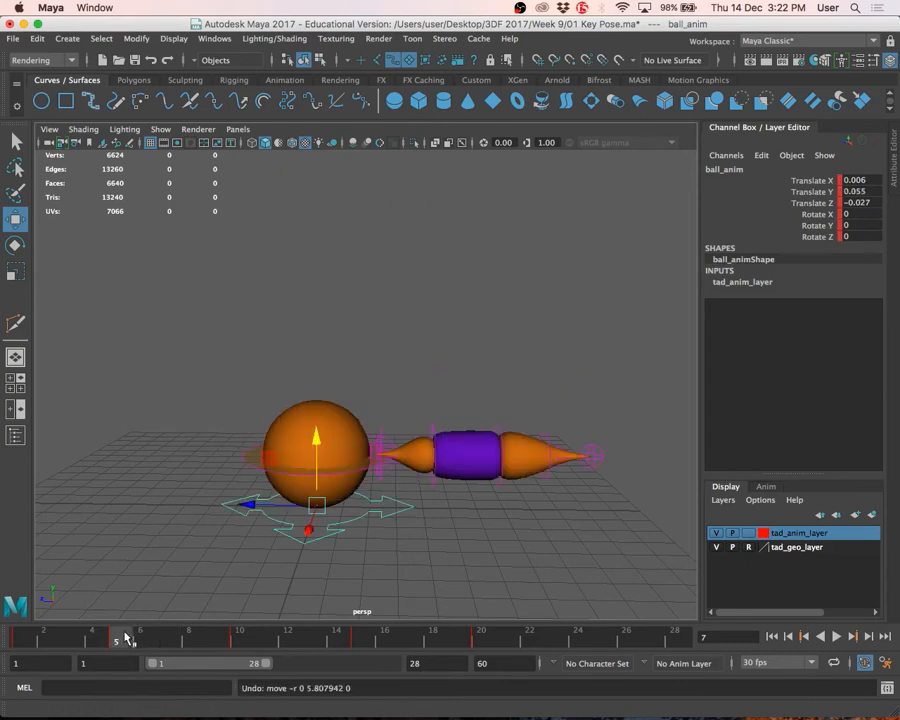
pyautogui.click(256, 462)
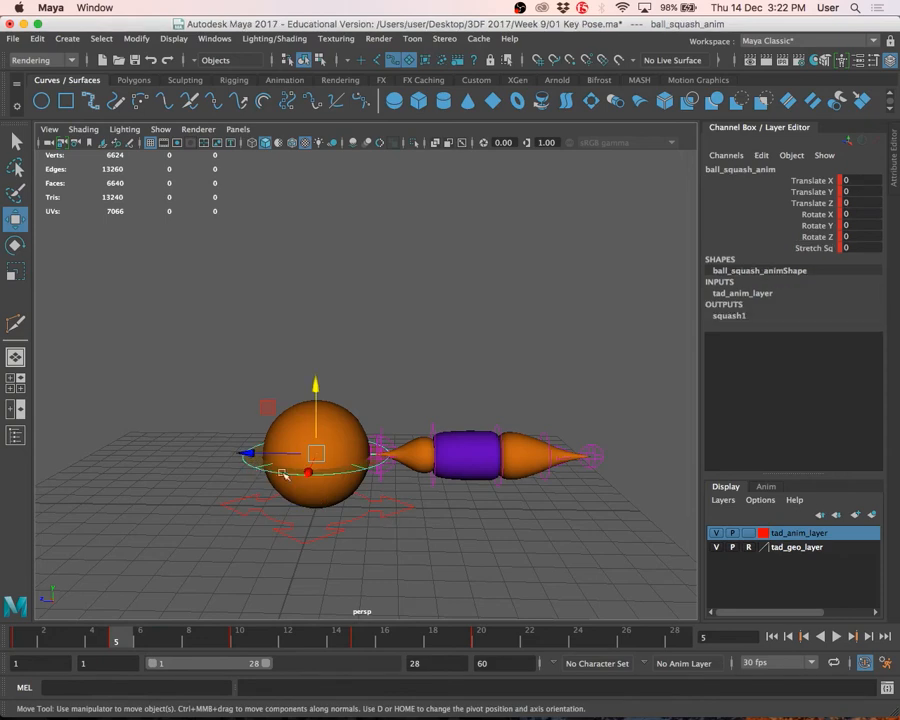
pyautogui.click(814, 247)
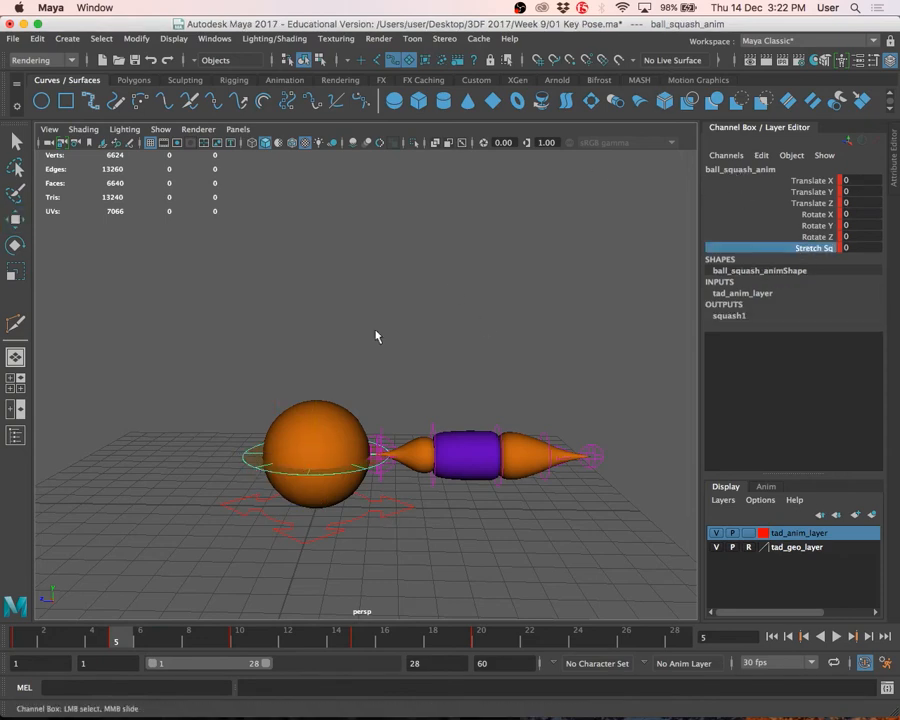
pyautogui.moveTo(376, 334); pyautogui.dragTo(366, 329, button='middle')
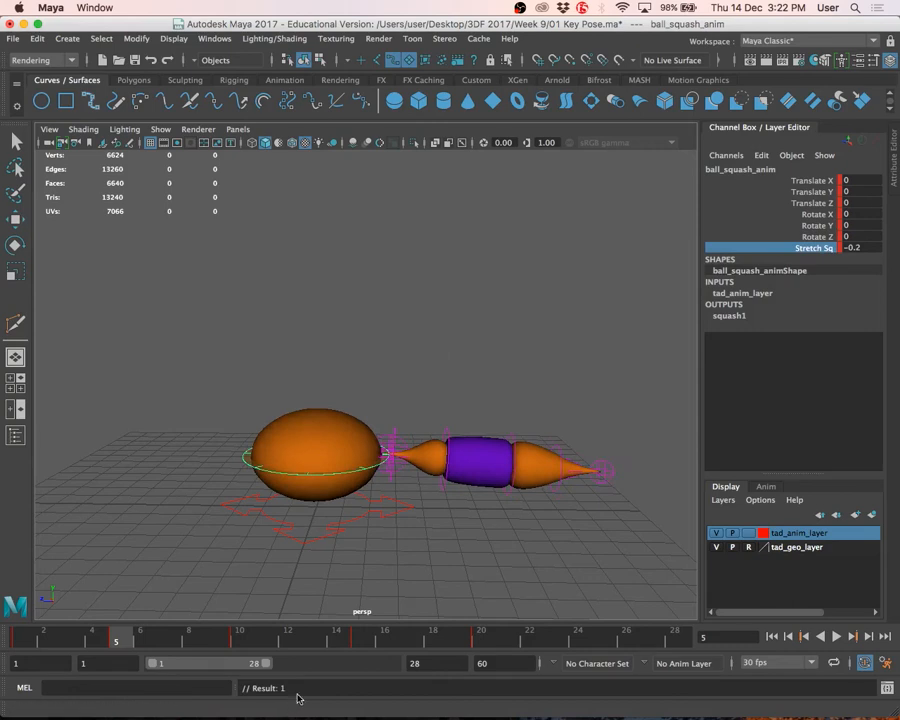
# Lower the ball's squash control to ground level at frame 5 by setting its Translate Y to -2
pyautogui.keyDown('alt'); pyautogui.moveTo(400, 555); pyautogui.dragTo(388, 520); pyautogui.keyUp('alt')
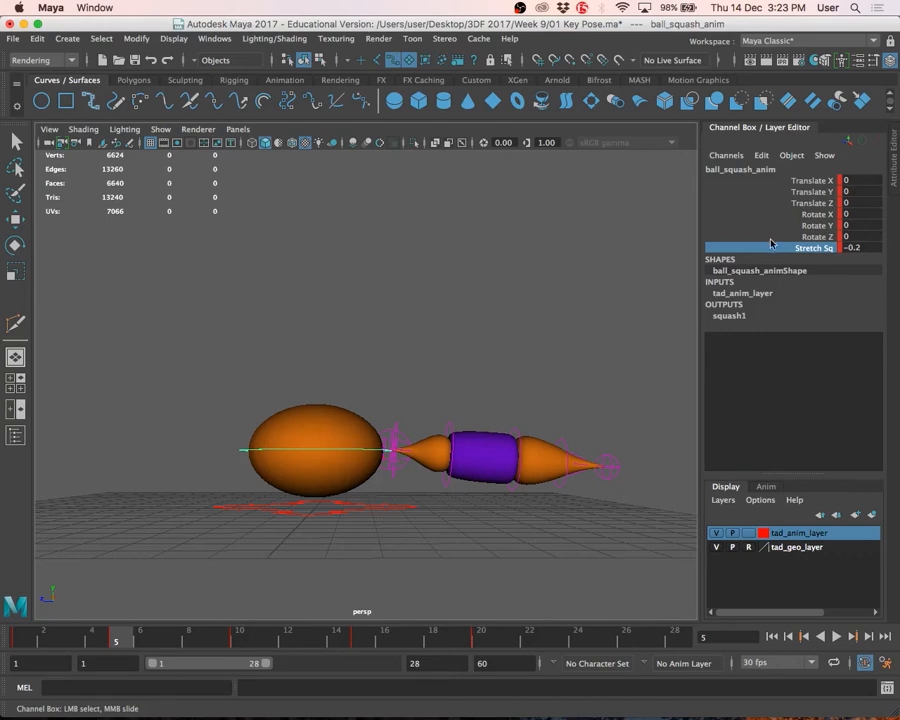
pyautogui.press('w')
pyautogui.moveTo(314, 390); pyautogui.dragTo(318, 437)
pyautogui.doubleClick(862, 191)
pyautogui.write('-2')
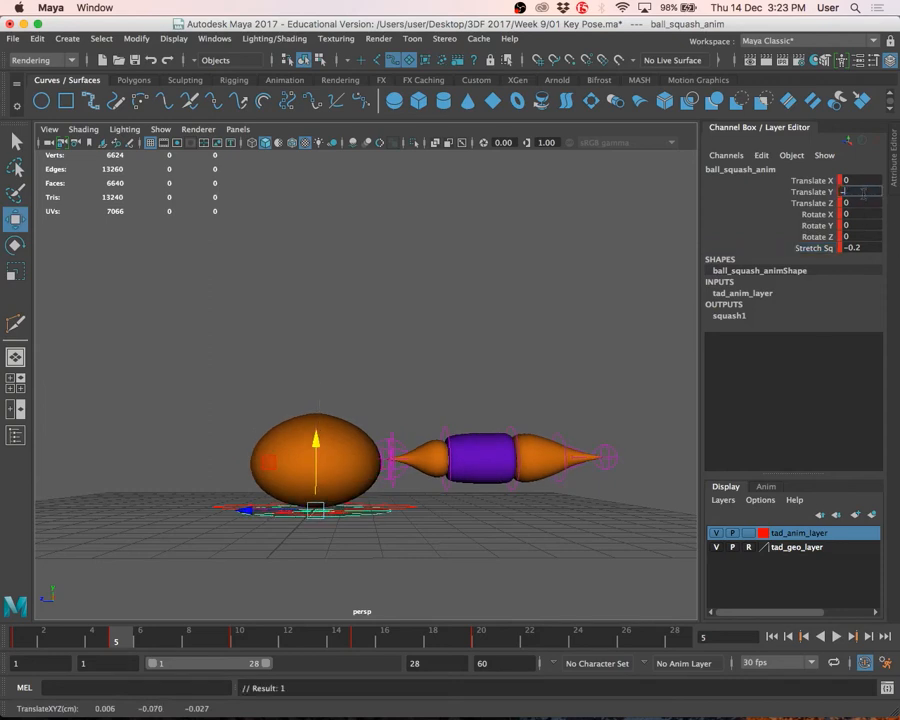
pyautogui.press('Return')
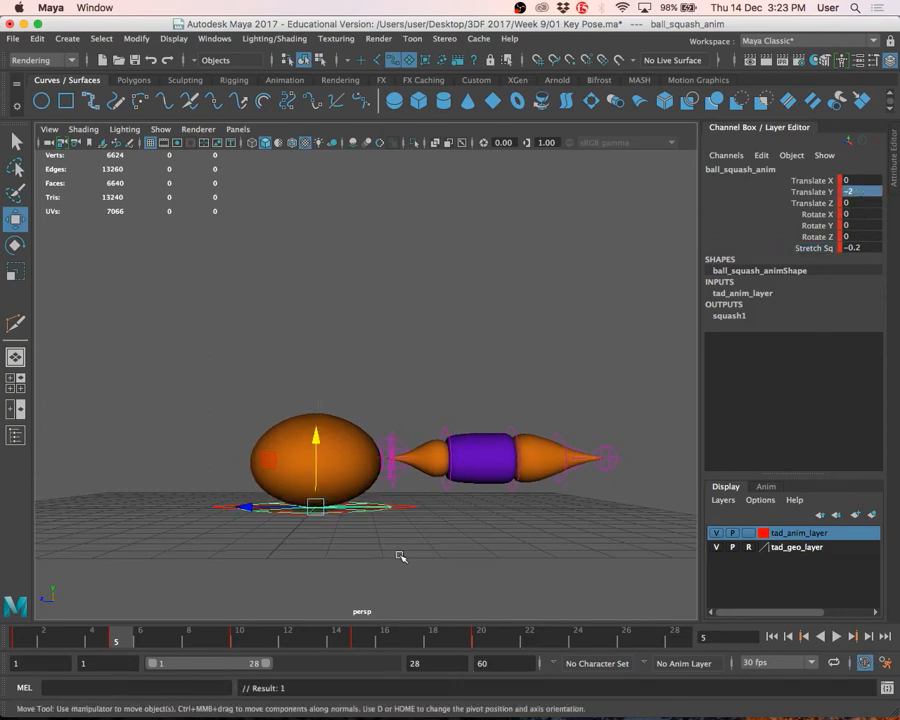
# Test stronger squashes at frame 5 down to a Stretch Sq of -1.8, and settle on -0.4
pyautogui.keyDown('alt'); pyautogui.moveTo(400, 556); pyautogui.dragTo(380, 552); pyautogui.keyUp('alt')
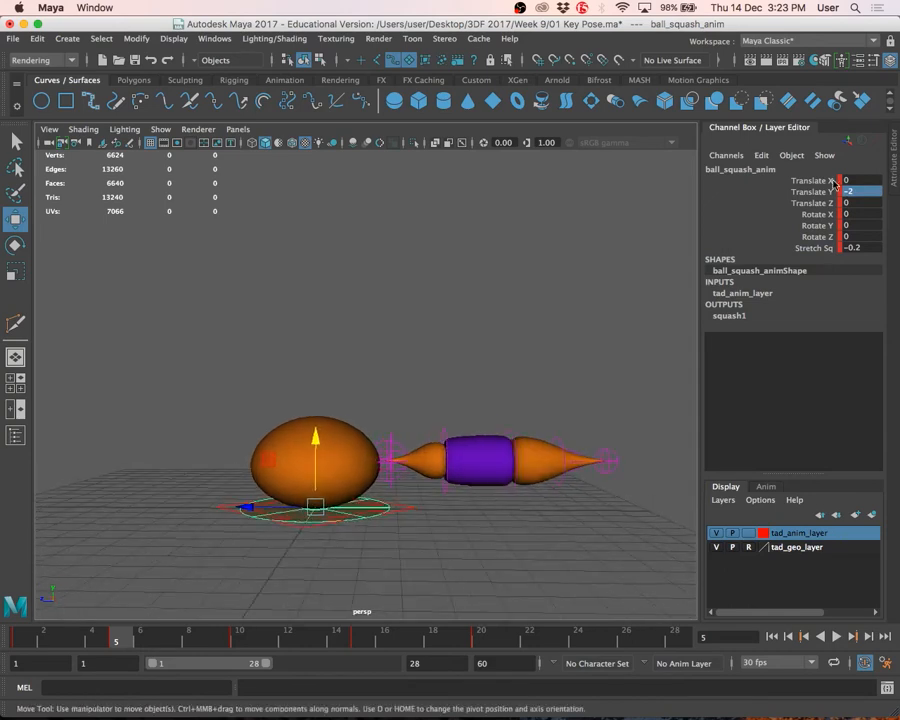
pyautogui.click(818, 248)
pyautogui.moveTo(582, 255); pyautogui.dragTo(580, 253, button='middle')
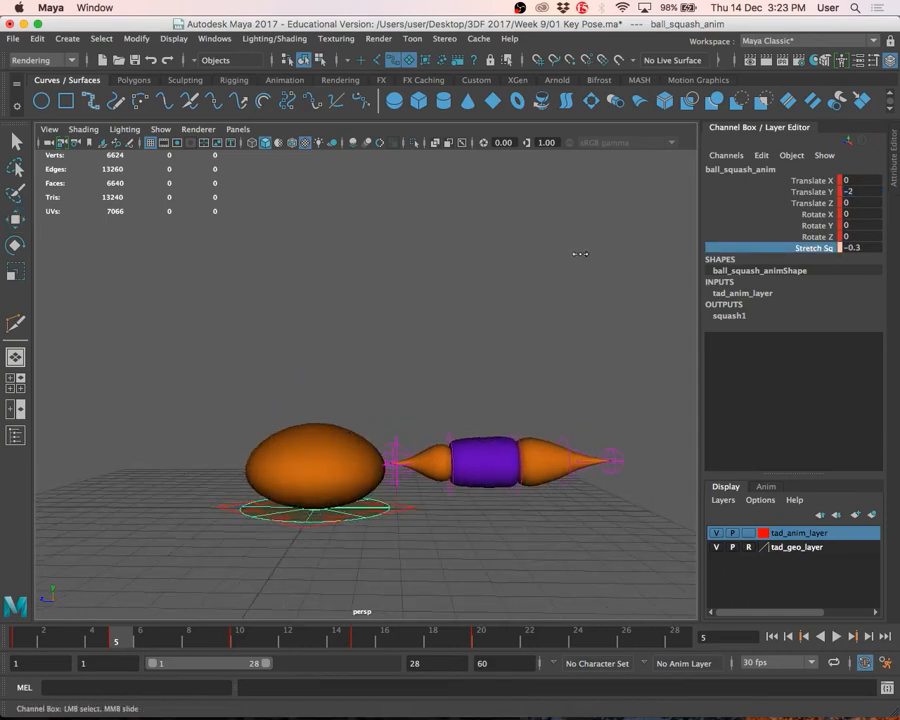
pyautogui.keyDown('alt'); pyautogui.moveTo(457, 473); pyautogui.dragTo(453, 421); pyautogui.keyUp('alt')
pyautogui.moveTo(453, 421)
pyautogui.mouseDown(button='middle')
pyautogui.moveTo(446, 394)
pyautogui.moveTo(442, 408)
pyautogui.mouseUp(button='middle')
pyautogui.keyDown('alt'); pyautogui.moveTo(494, 508); pyautogui.dragTo(526, 522); pyautogui.keyUp('alt')
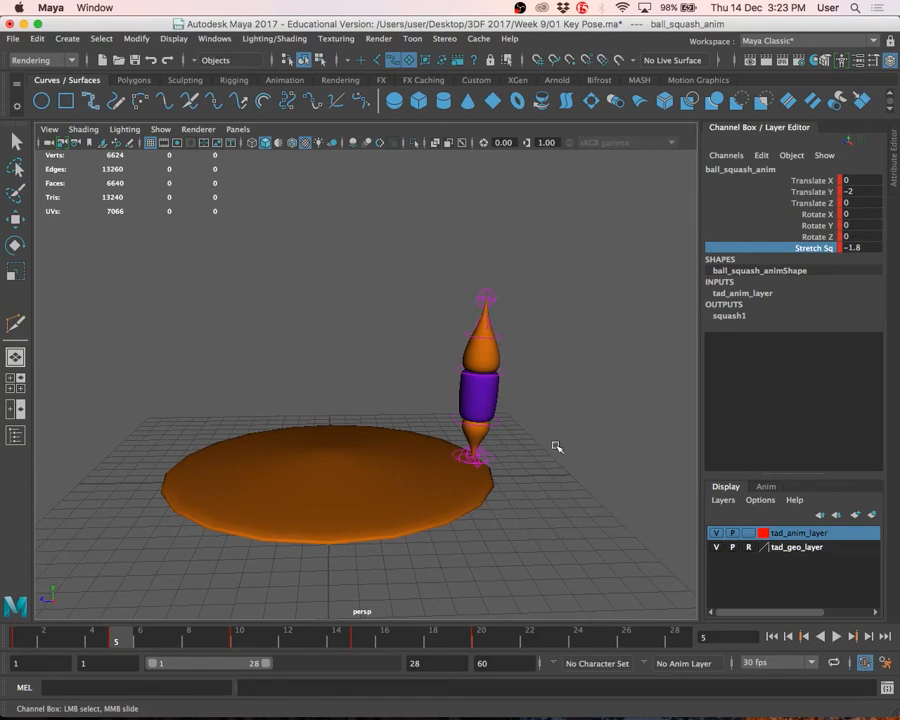
pyautogui.moveTo(556, 448); pyautogui.dragTo(578, 441, button='middle')
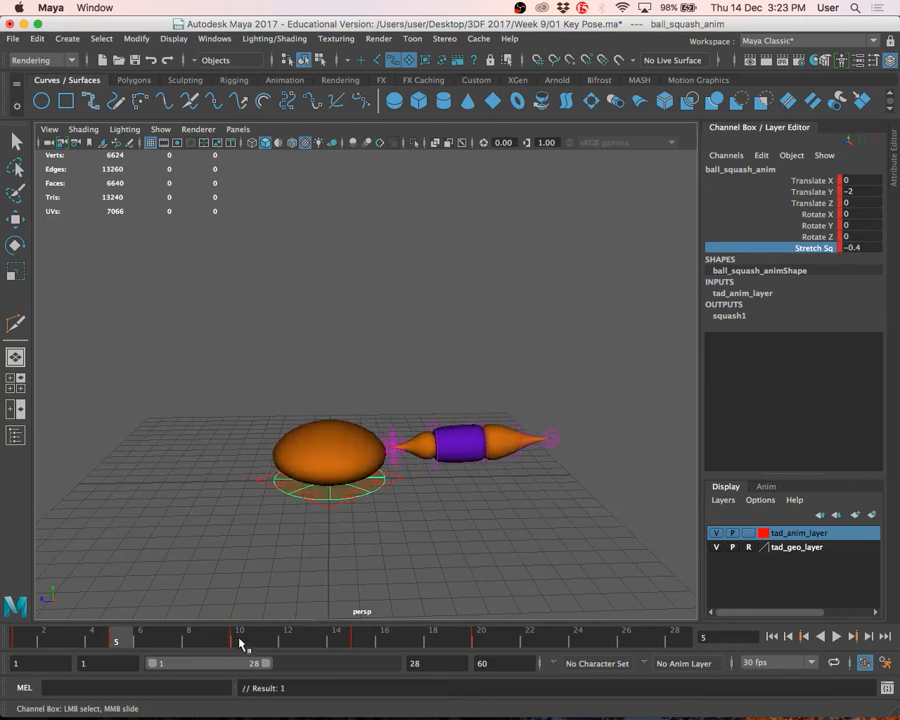
# At frame 5, key the ball's squash control with a Stretch Sq of -0.3 and deselect the control
pyautogui.moveTo(240, 638); pyautogui.dragTo(115, 638)
pyautogui.moveTo(613, 320); pyautogui.dragTo(613, 323, button='middle')
pyautogui.press('s')
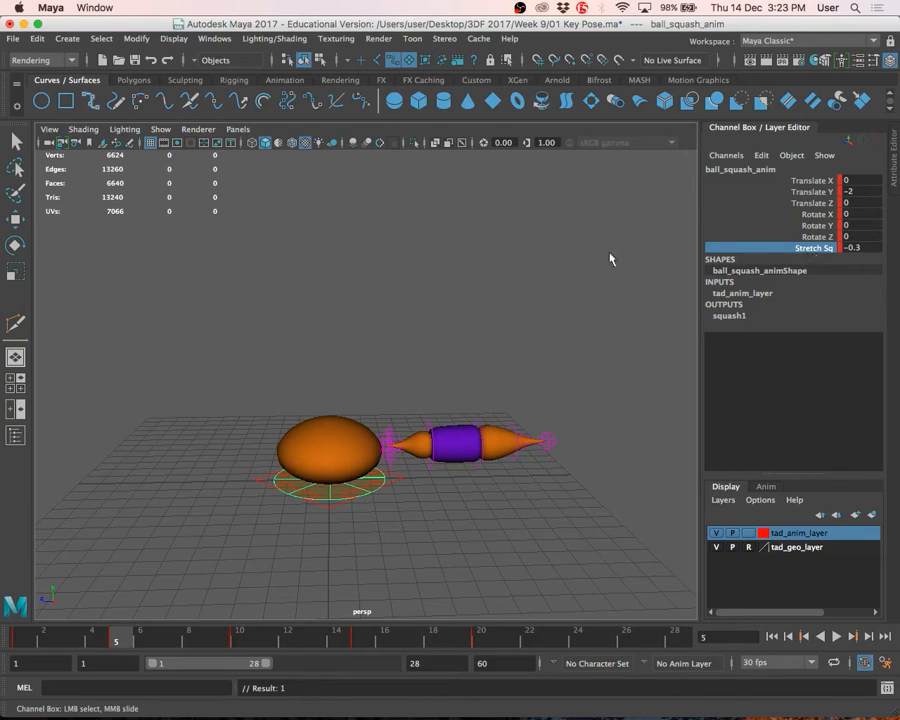
pyautogui.moveTo(563, 253)
pyautogui.mouseDown(button='middle')
pyautogui.moveTo(577, 257)
pyautogui.moveTo(561, 267)
pyautogui.moveTo(575, 270)
pyautogui.mouseUp(button='middle')
pyautogui.press('s')
pyautogui.press('super+z')
pyautogui.click(862, 248)
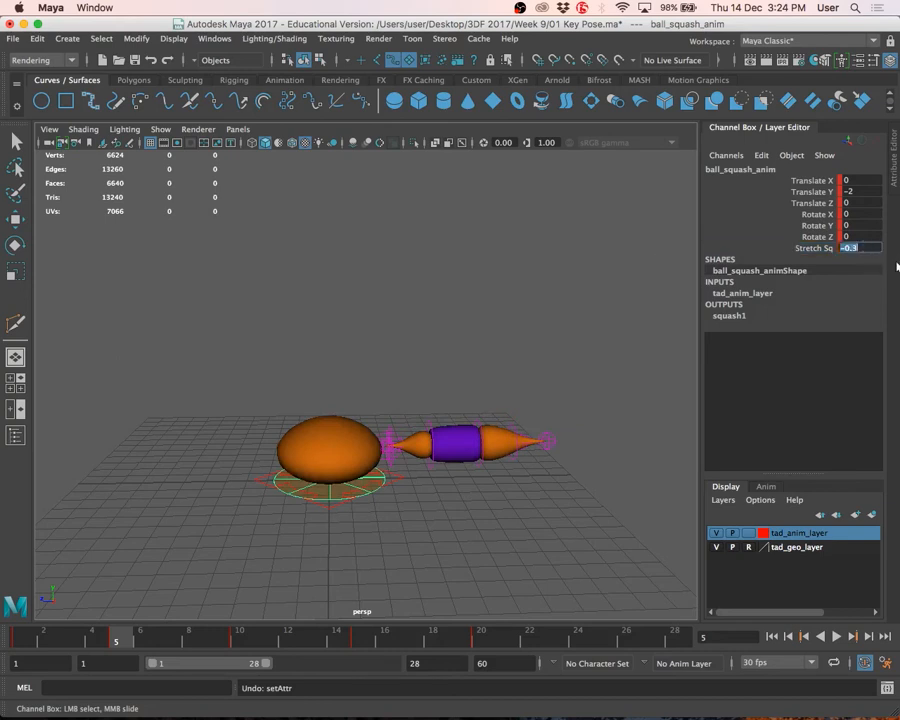
pyautogui.click(575, 293)
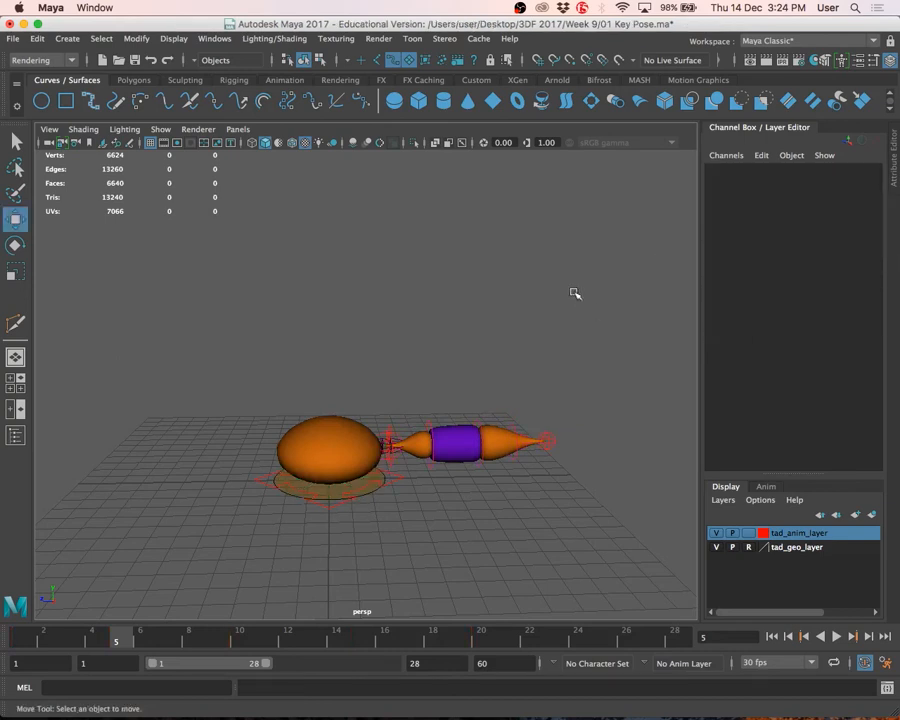
pyautogui.click(364, 487)
pyautogui.click(416, 538)
# Go to frame 10, switch to Chrome to examine the bouncing ball diagram's squash and stretch poses, and return to Maya
pyautogui.click(243, 643)
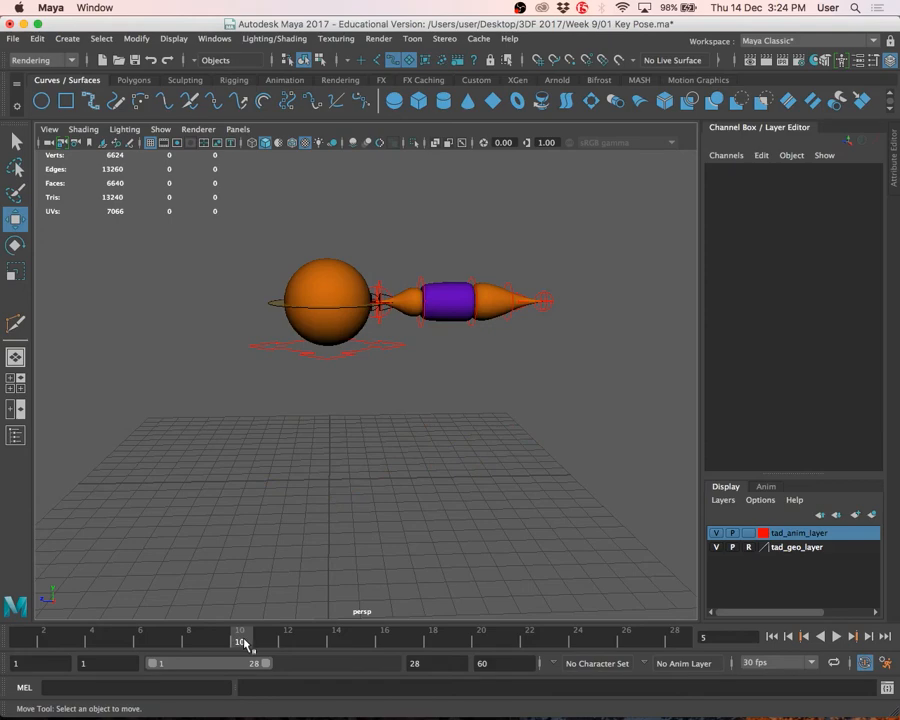
pyautogui.press('super+Tab')
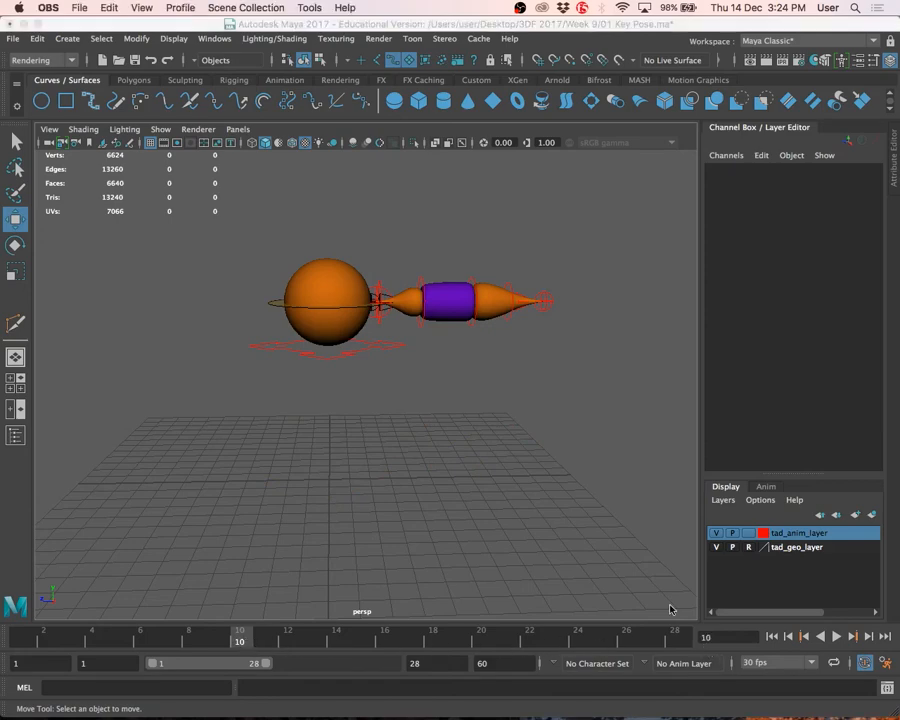
pyautogui.moveTo(279, 702)
pyautogui.click(228, 692)
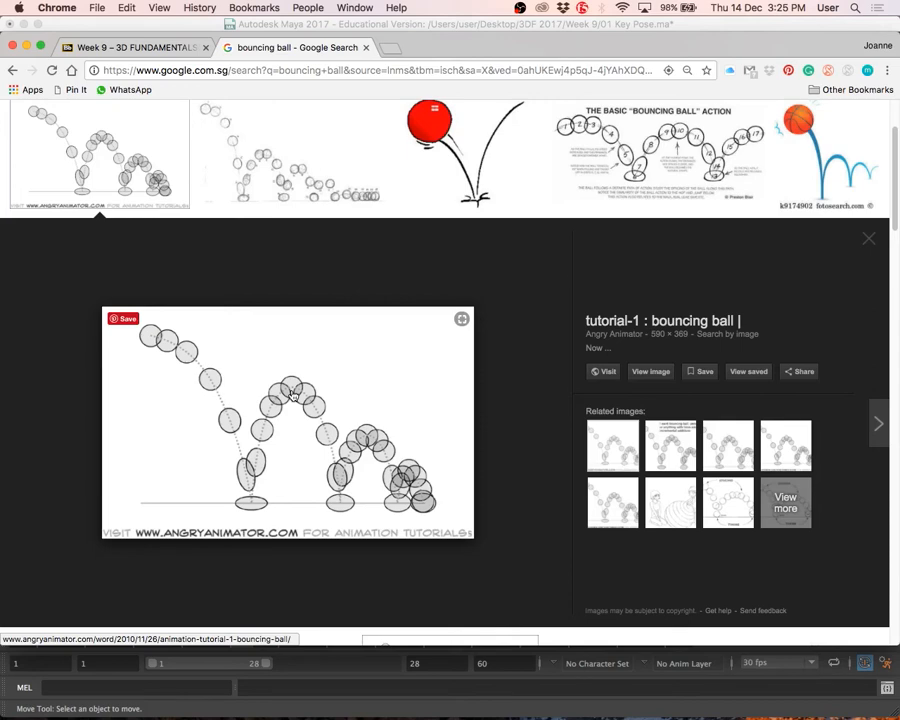
pyautogui.press('super+Tab')
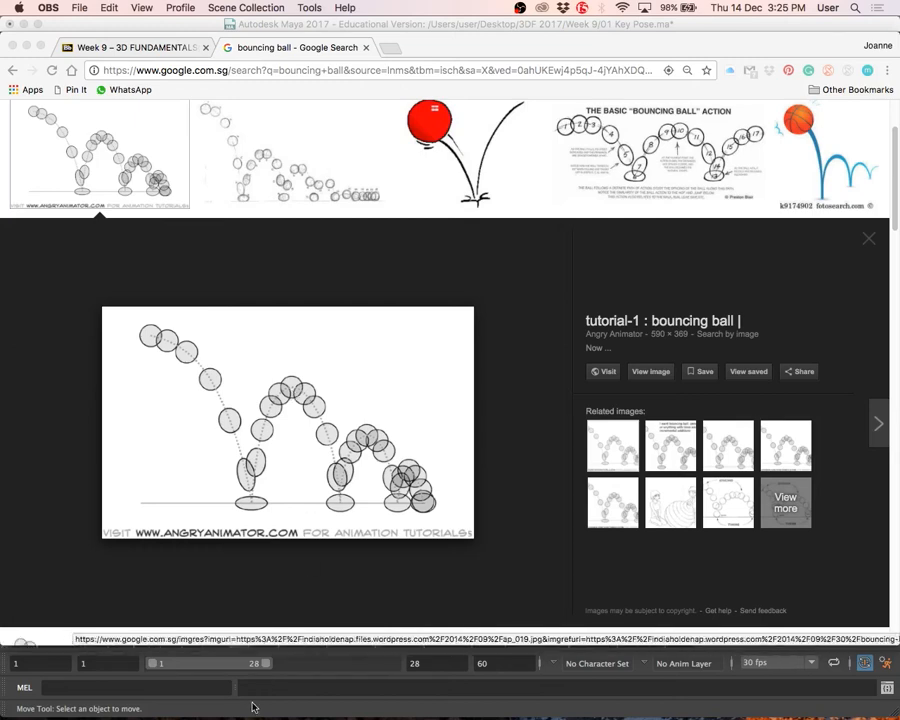
pyautogui.click(175, 666)
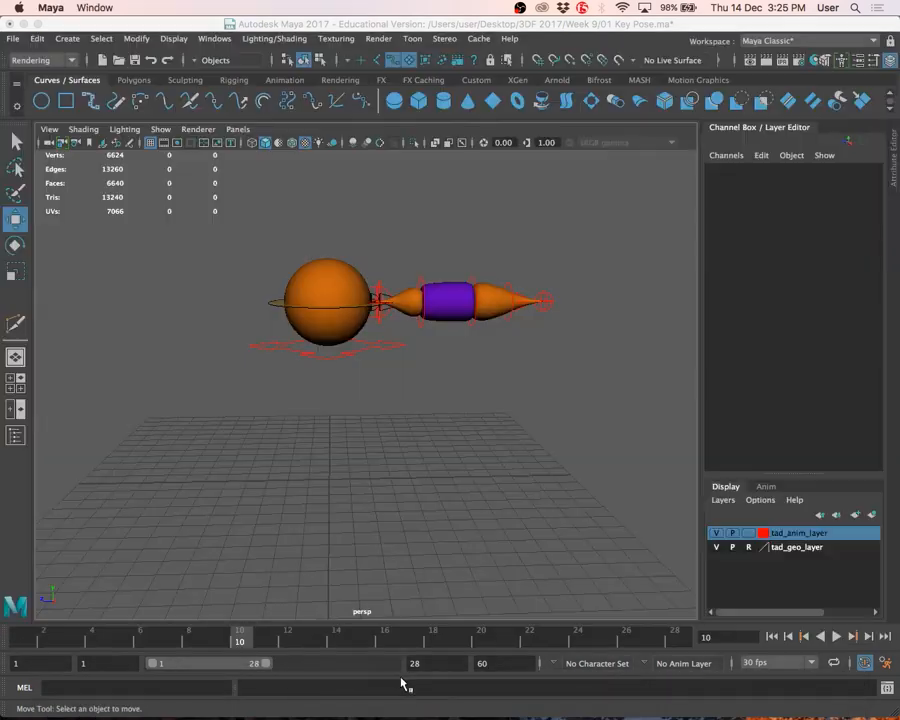
# Select all the tadpole's animation controls at frame 5 and duplicate their squash pose as a key at frame 15
pyautogui.click(364, 638)
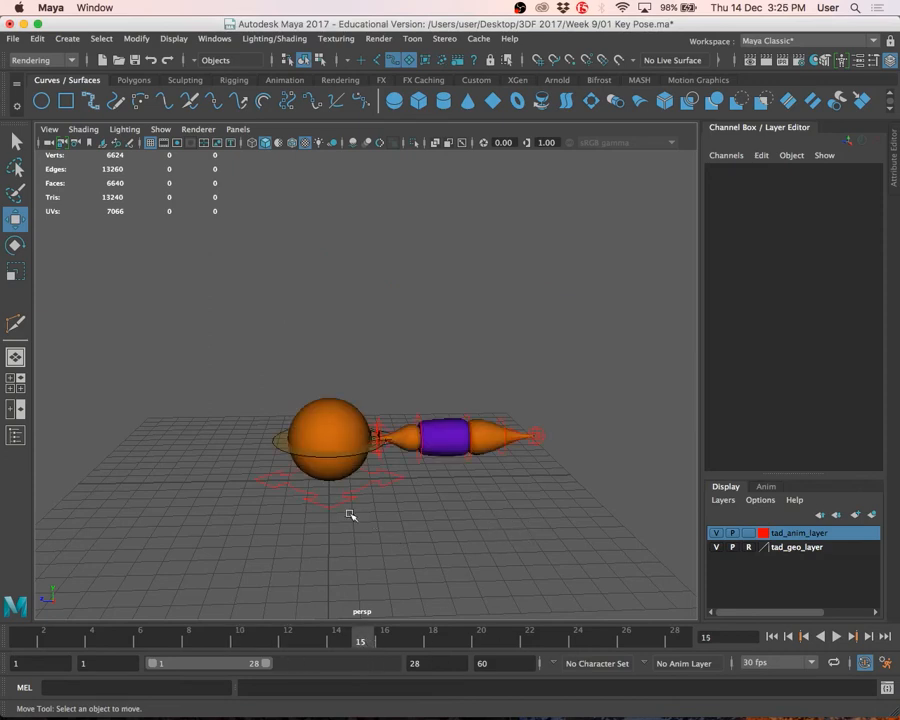
pyautogui.moveTo(326, 491); pyautogui.dragTo(347, 514)
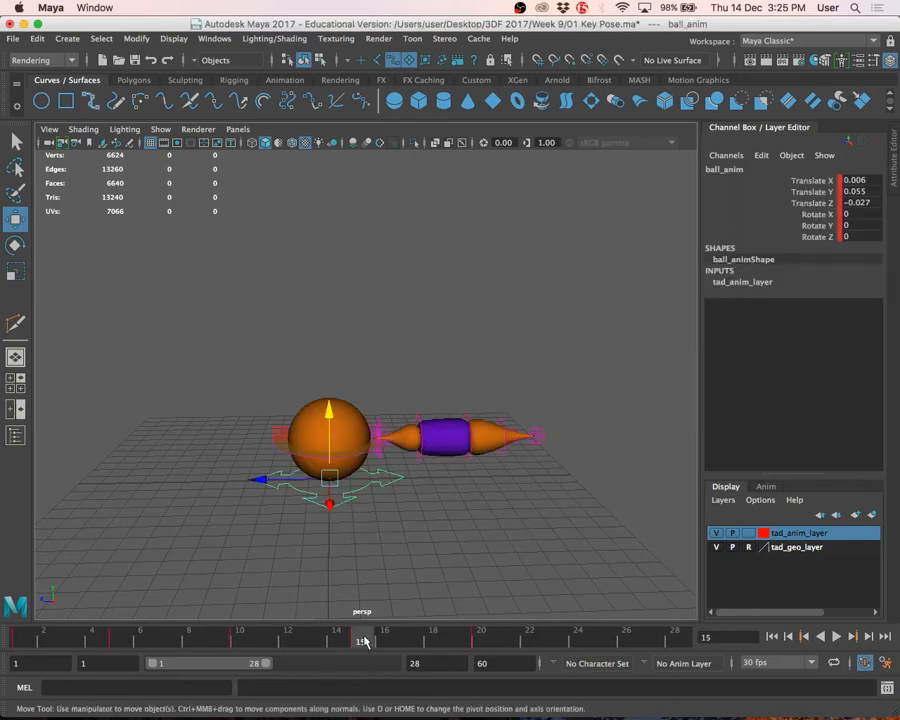
pyautogui.hotkey('alt', 'v')
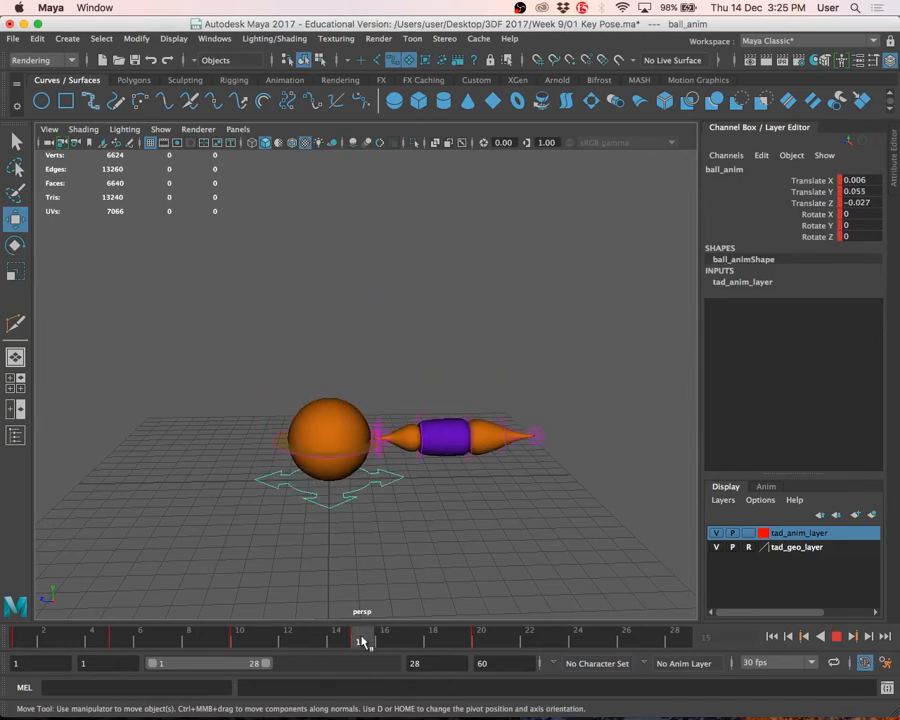
pyautogui.click(117, 641)
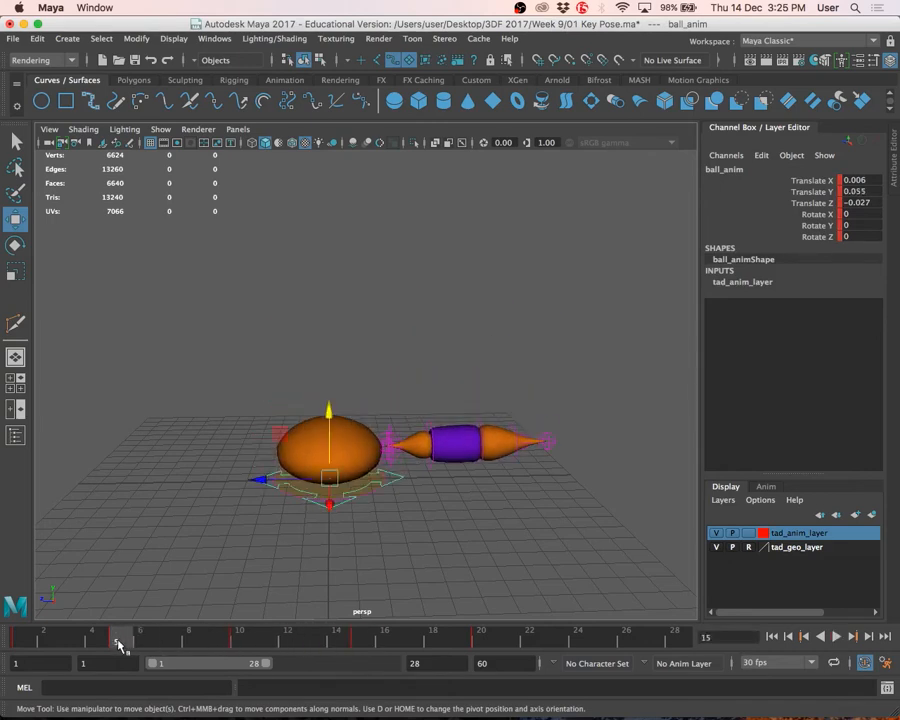
pyautogui.moveTo(180, 300); pyautogui.dragTo(690, 580)
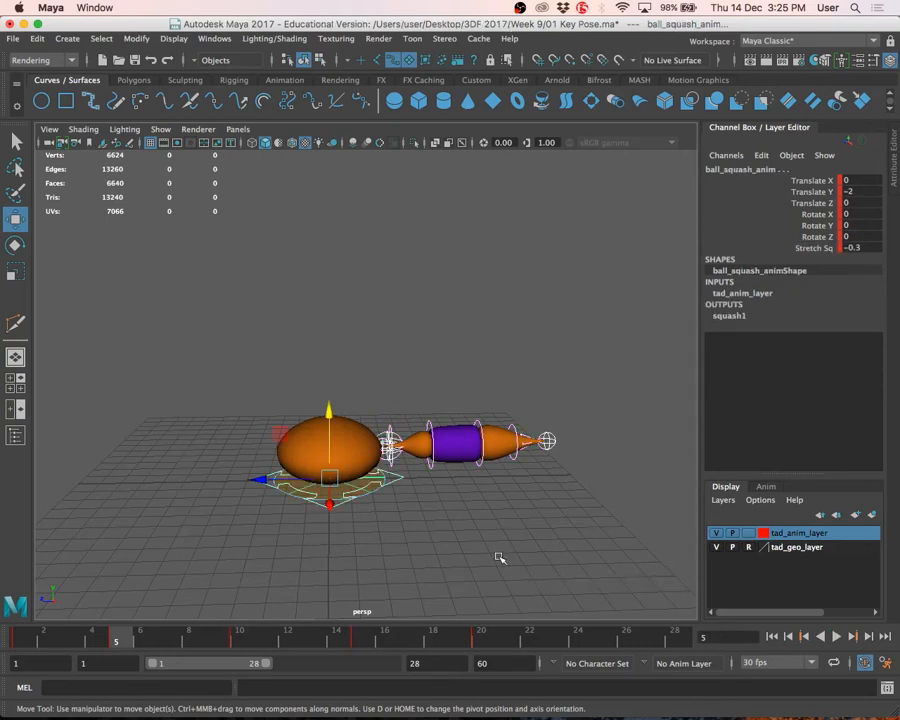
pyautogui.click(239, 381)
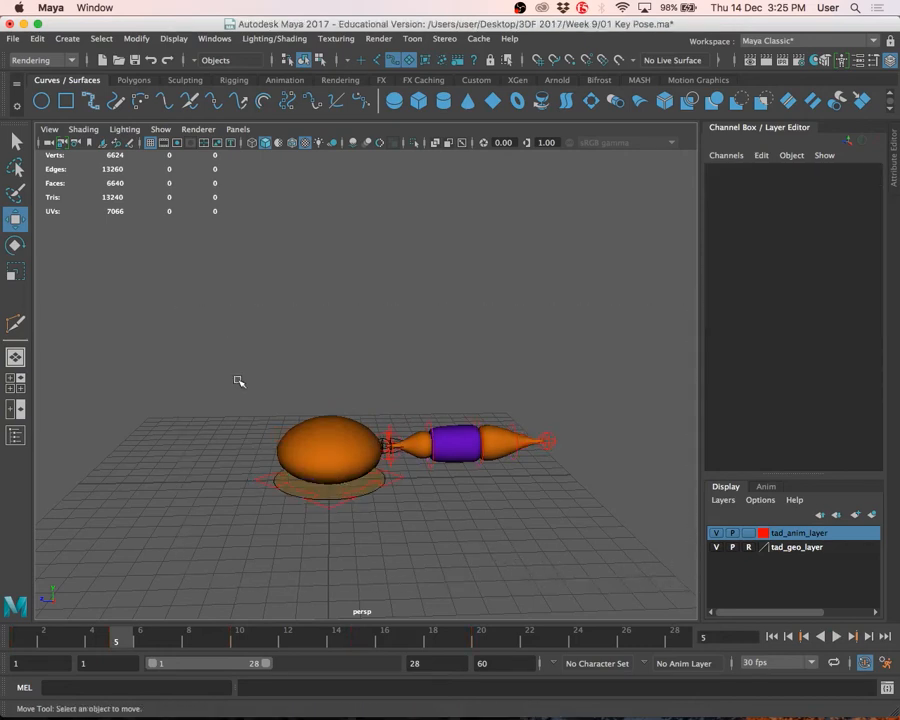
pyautogui.moveTo(228, 363); pyautogui.dragTo(665, 552)
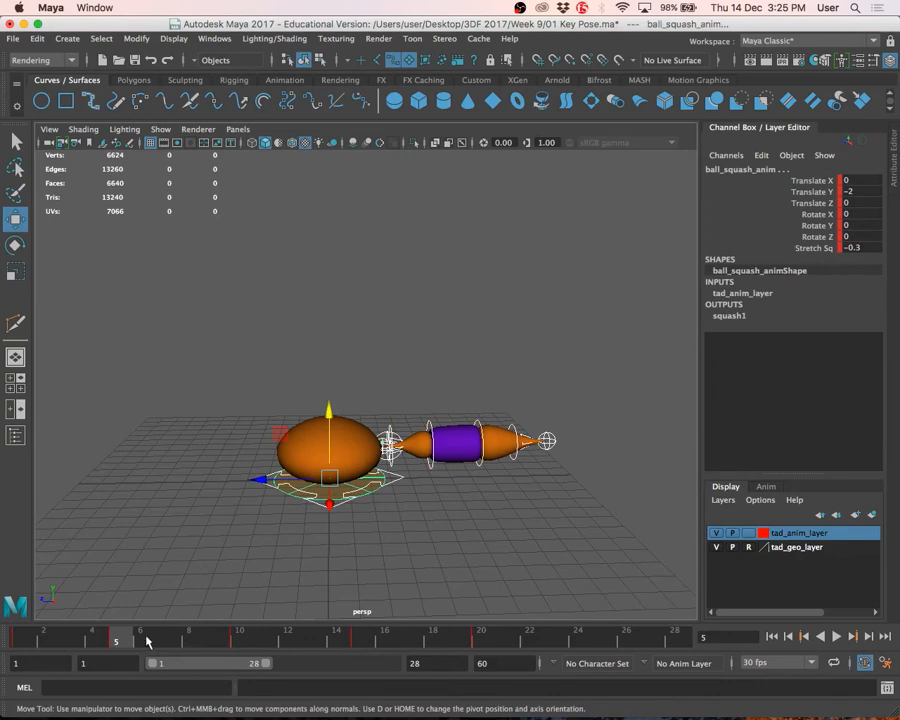
pyautogui.moveTo(116, 636)
pyautogui.mouseDown()
pyautogui.moveTo(310, 636)
pyautogui.moveTo(358, 645)
pyautogui.mouseUp()
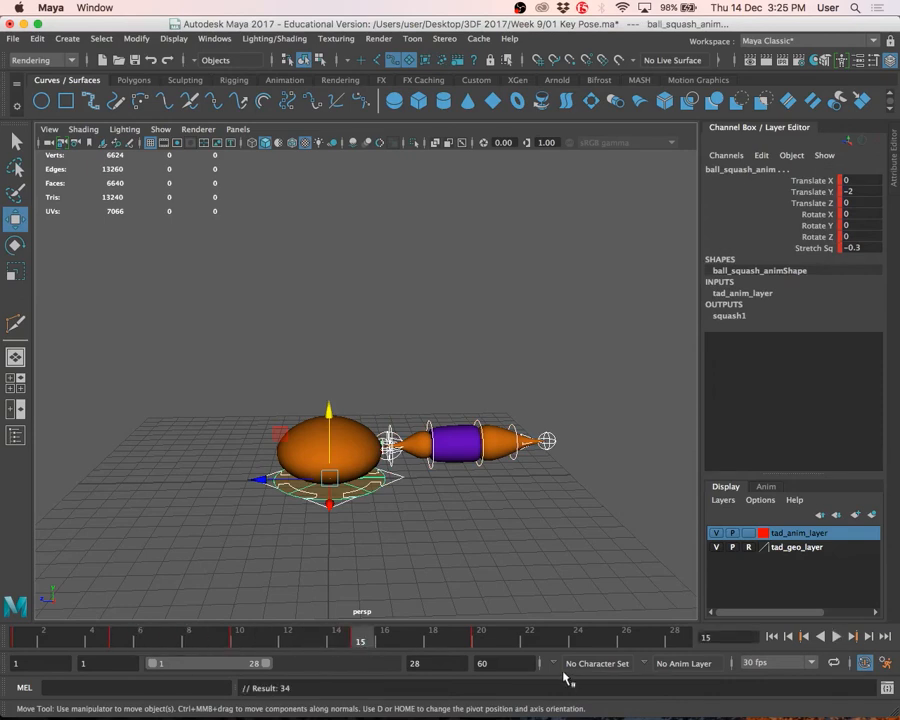
# Mark the frame 5 key to review the timeline's key copy and paste options, and step on to frame 10
pyautogui.moveTo(160, 632); pyautogui.dragTo(118, 632)
pyautogui.rightClick(118, 632)
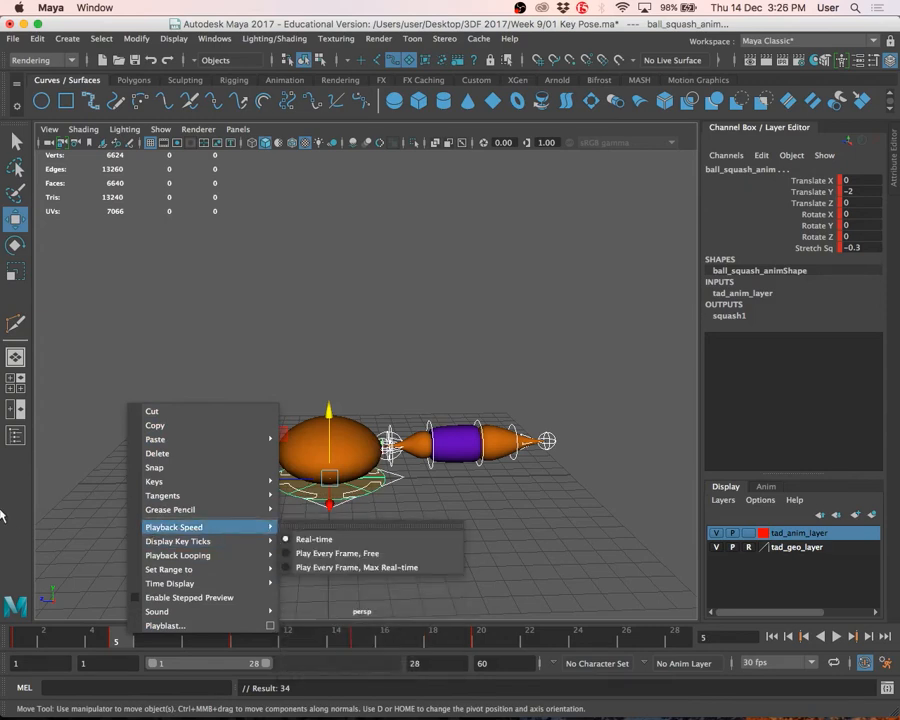
pyautogui.click(117, 643)
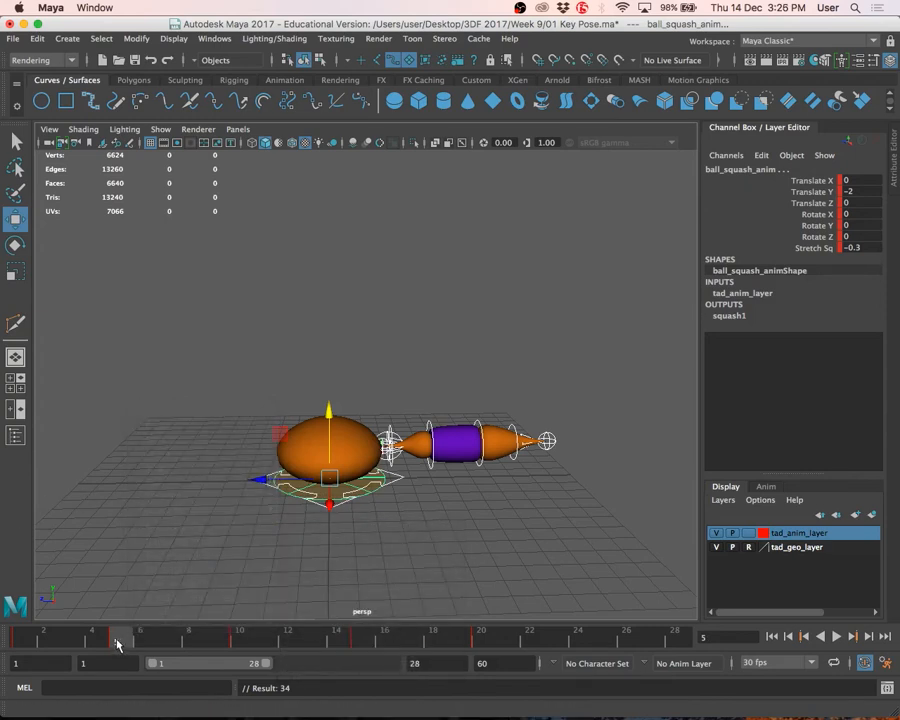
pyautogui.keyDown('shift'); pyautogui.click(117, 643); pyautogui.keyUp('shift')
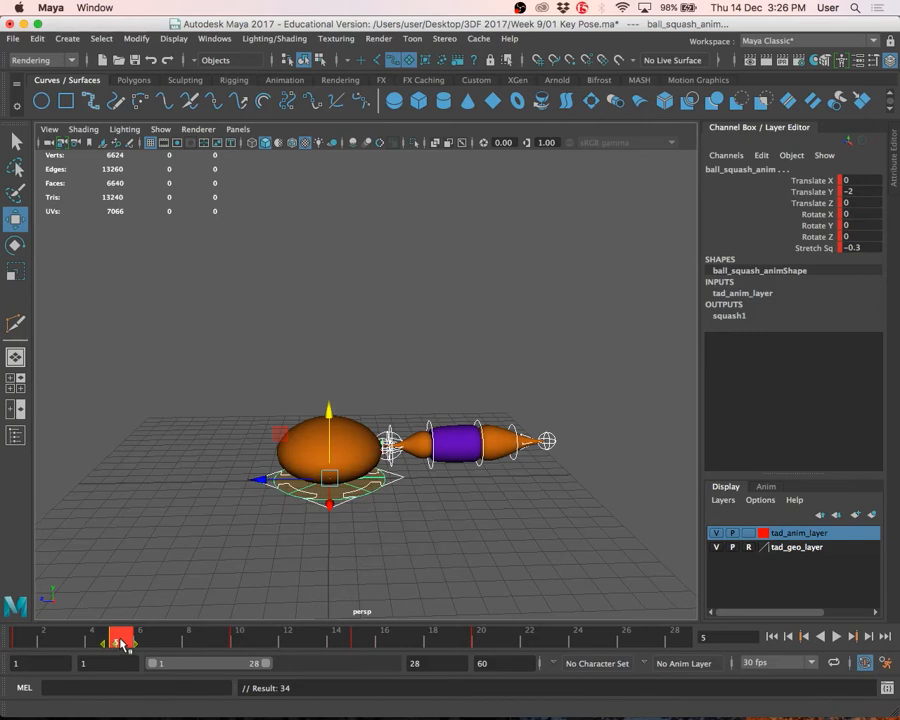
pyautogui.rightClick(123, 636)
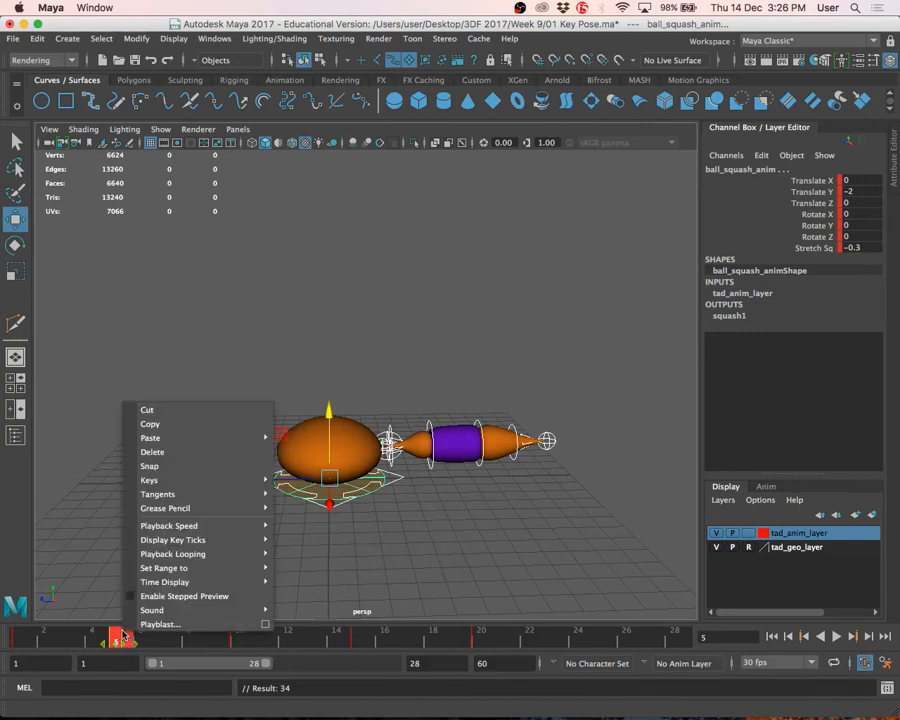
pyautogui.click(853, 636)
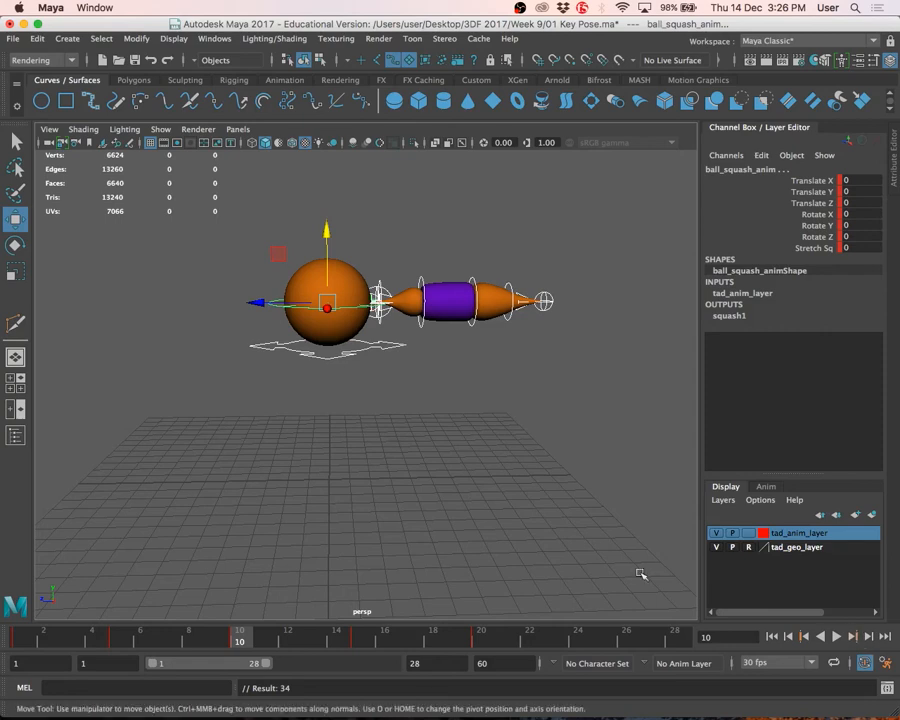
# Return to frame 1, save the scene 01 Key Pose.ma, and deselect the controls
pyautogui.click(28, 641)
pyautogui.moveTo(28, 641)
pyautogui.mouseDown()
pyautogui.moveTo(566, 642)
pyautogui.moveTo(3, 635)
pyautogui.moveTo(20, 637)
pyautogui.mouseUp()
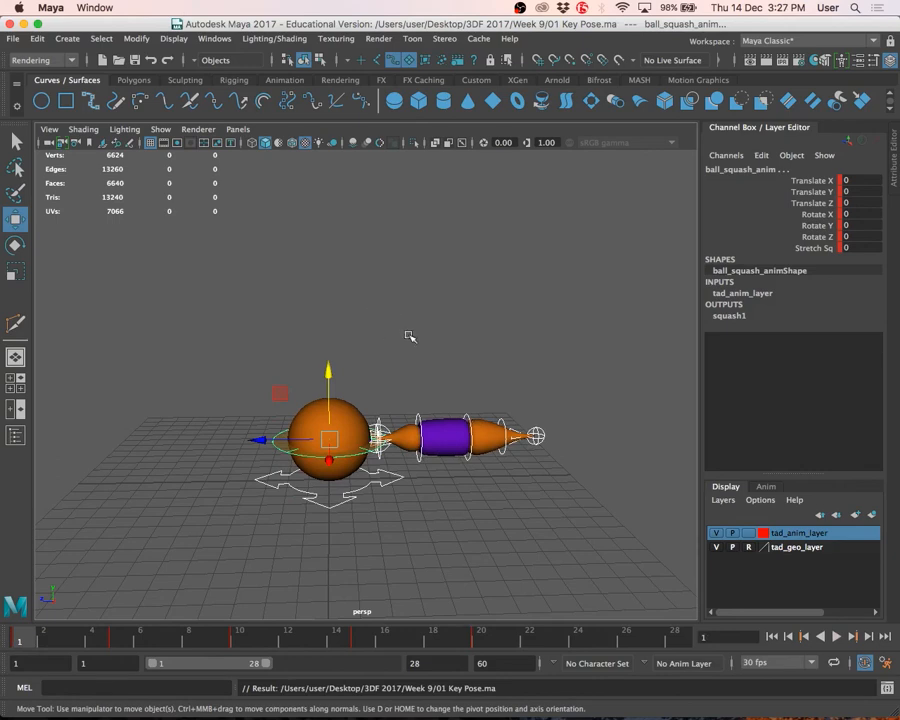
pyautogui.click(291, 563)
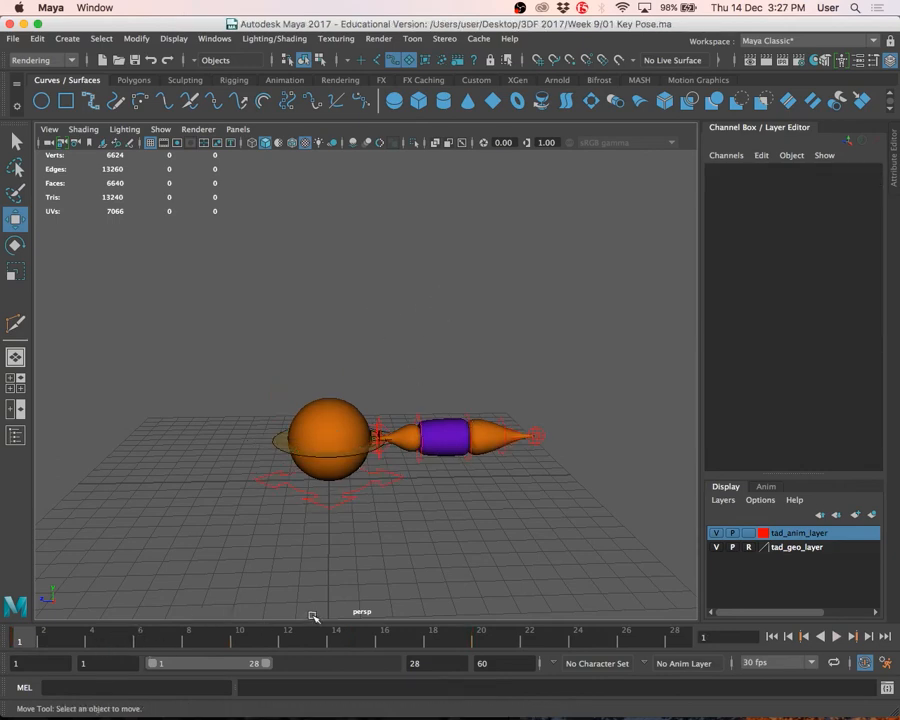
# Switch to Chrome to study the bouncing ball diagram and the course page's squirrel tail drawings, and return to Maya
pyautogui.press('super+Tab')
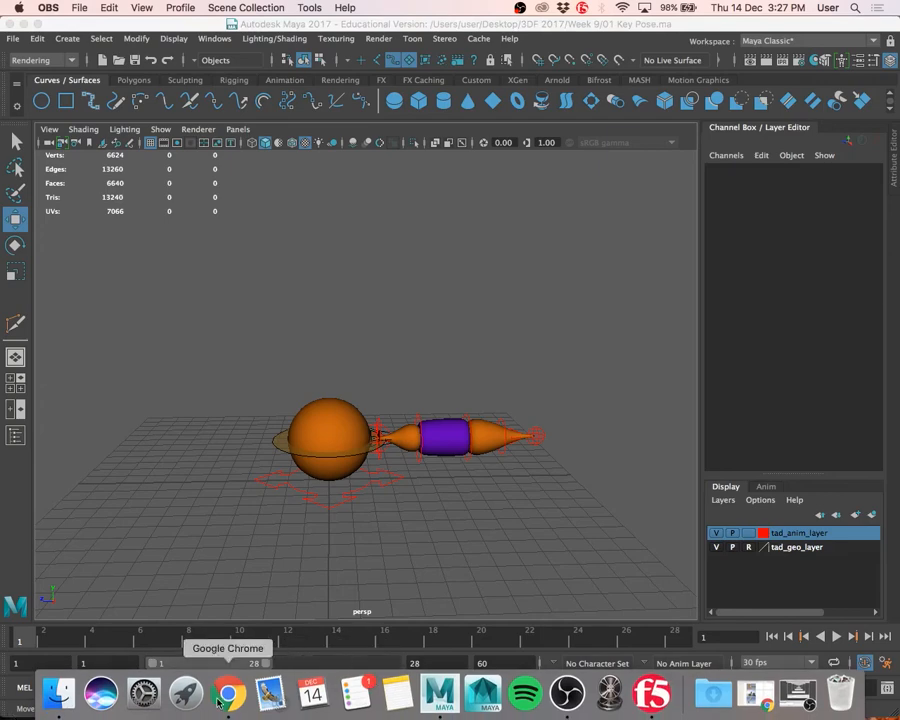
pyautogui.click(218, 703)
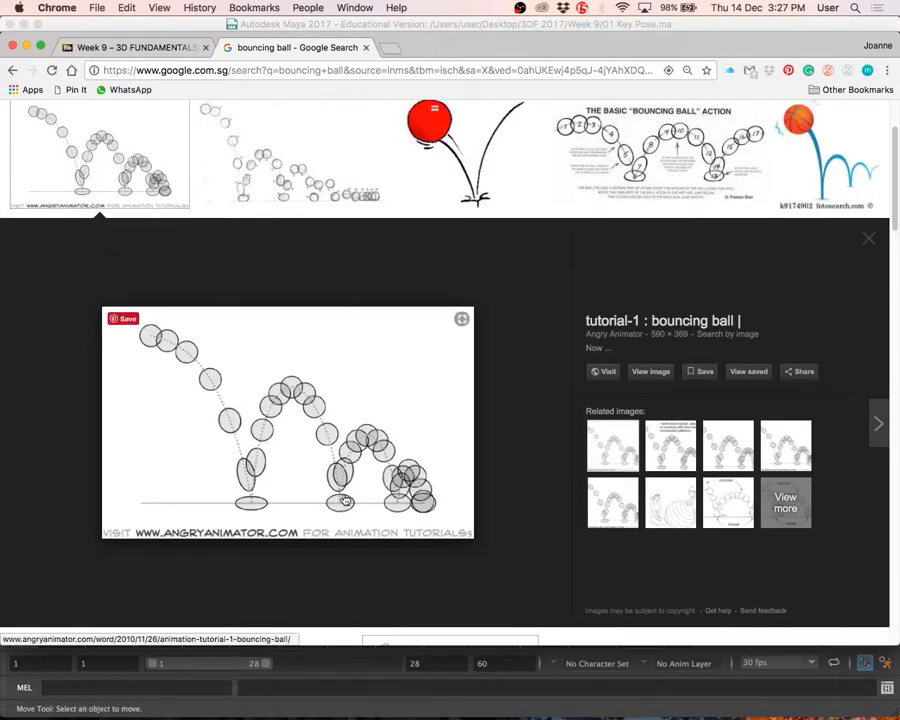
pyautogui.click(130, 47)
pyautogui.scroll(-10, 450, 462)
pyautogui.scroll(-5, 450, 462)
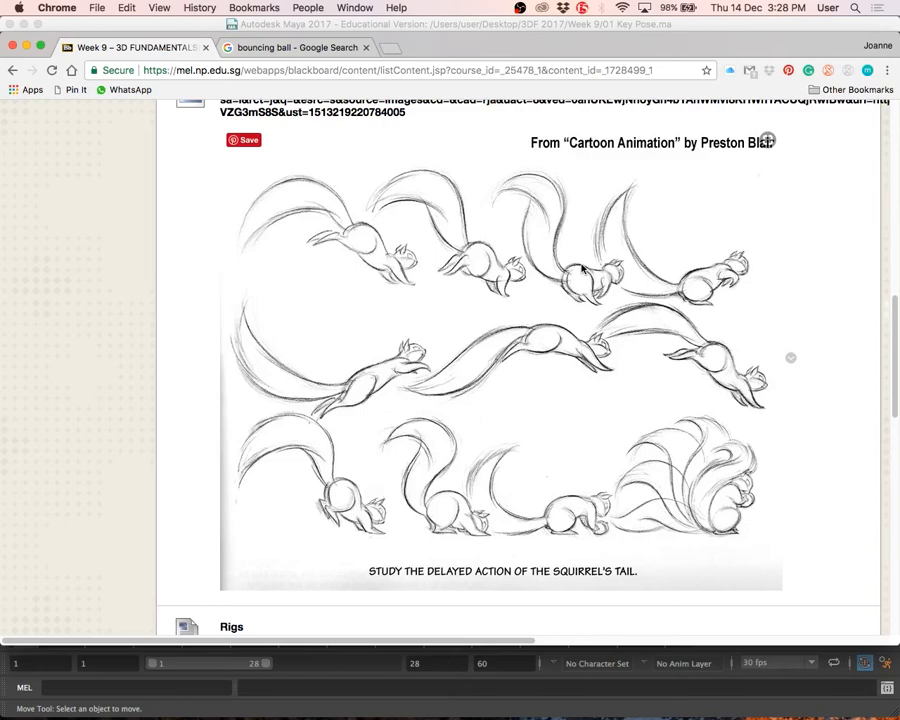
pyautogui.press('super+Tab')
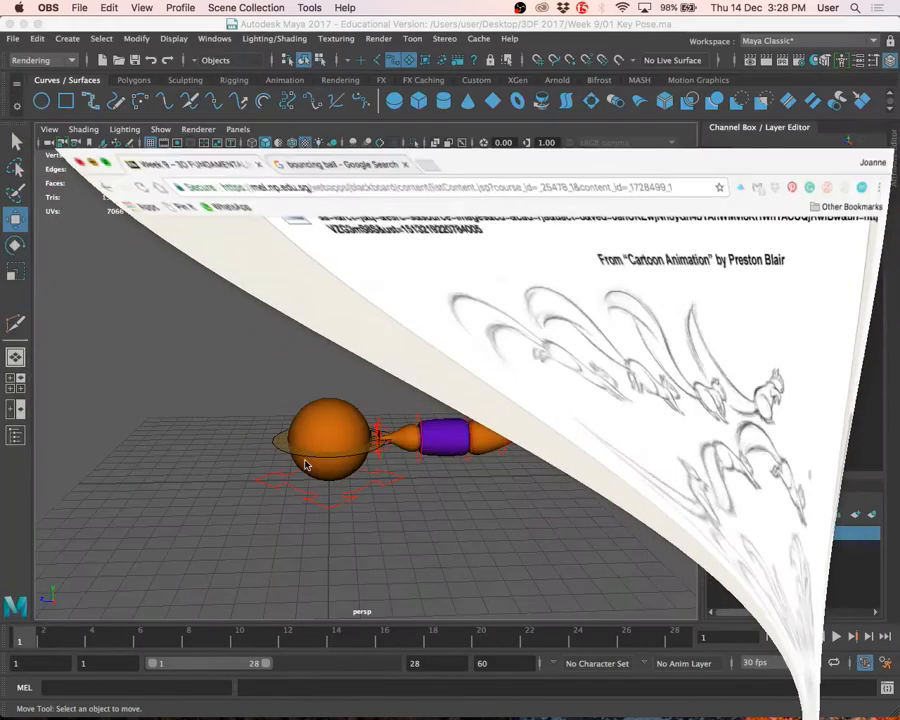
pyautogui.click(26, 46)
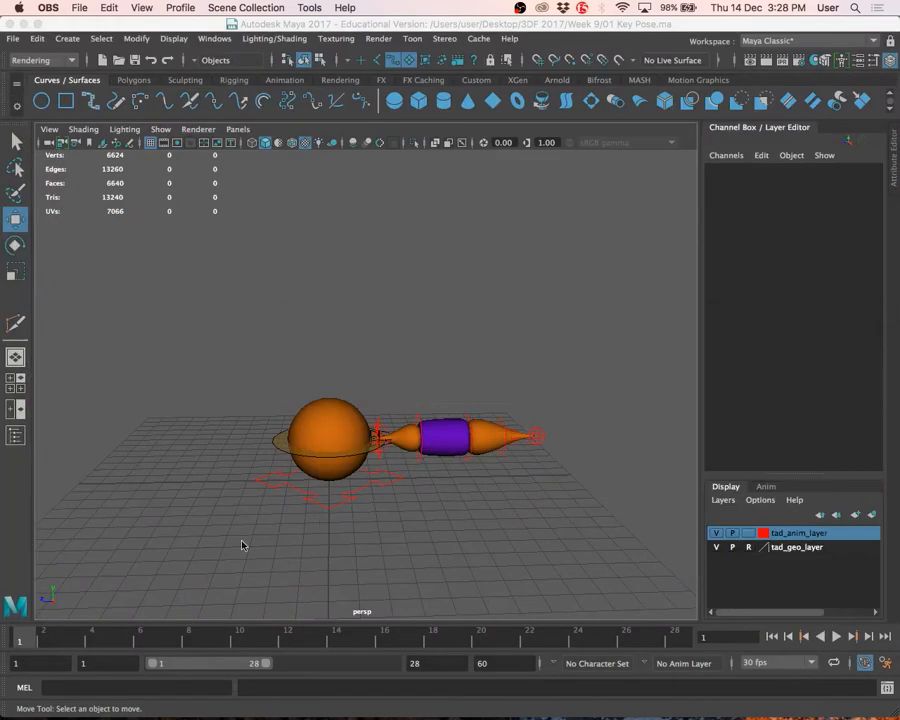
# At frame 10, rotate the base tail control tail_anim downward so the whole tail angles below the ball
pyautogui.moveTo(55, 643)
pyautogui.mouseDown()
pyautogui.moveTo(100, 643)
pyautogui.moveTo(25, 638)
pyautogui.moveTo(238, 640)
pyautogui.mouseUp()
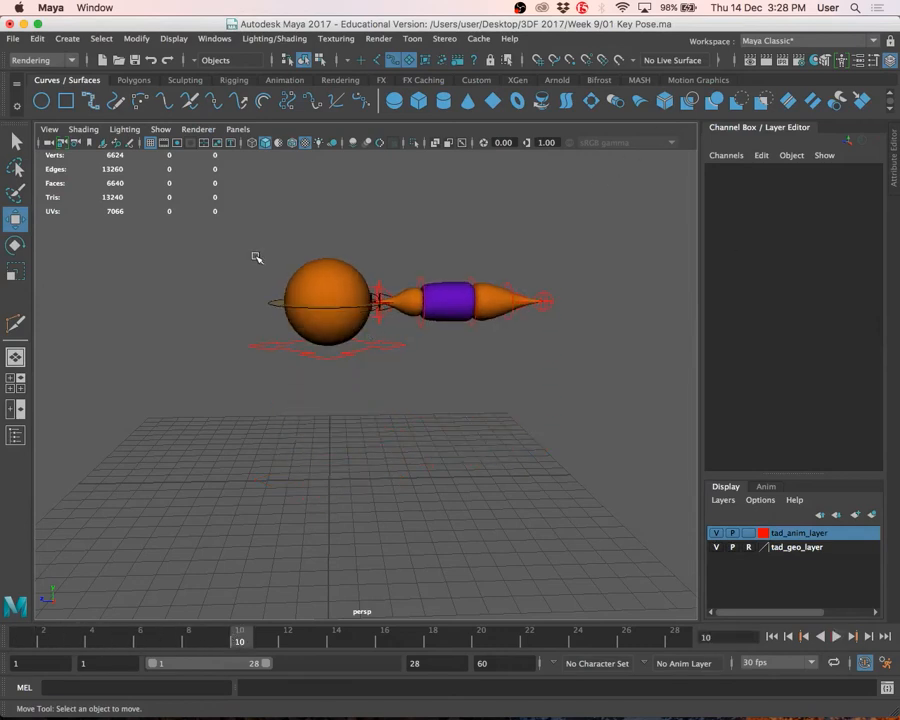
pyautogui.moveTo(198, 174); pyautogui.dragTo(673, 382)
pyautogui.scroll(3, 583, 371)
pyautogui.keyDown('alt'); pyautogui.moveTo(565, 371); pyautogui.dragTo(508, 390, button='middle'); pyautogui.keyUp('alt')
pyautogui.click(406, 266)
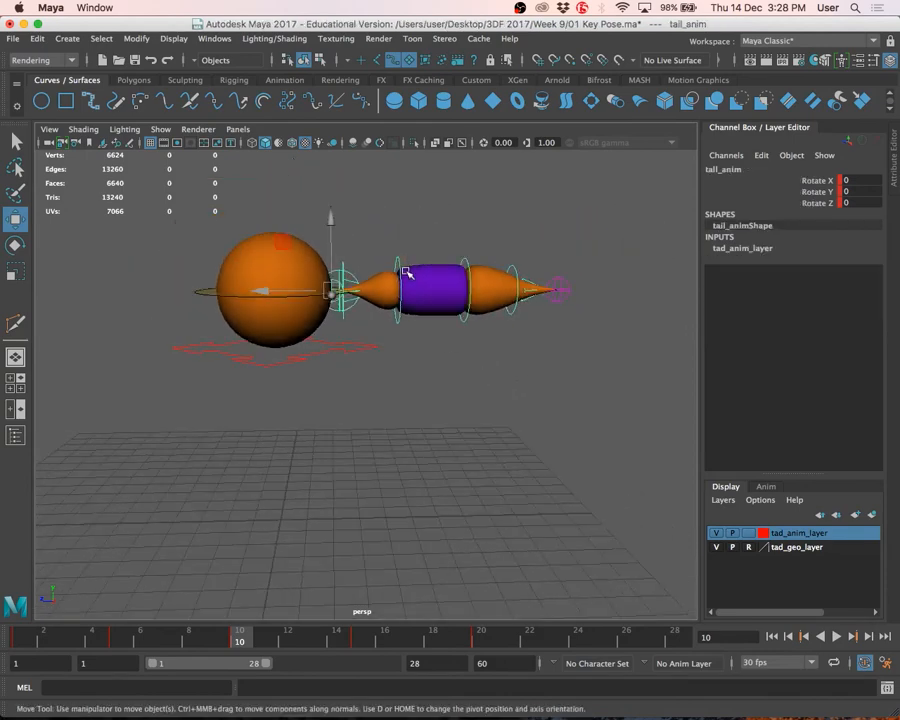
pyautogui.press('e')
pyautogui.press('w')
pyautogui.press('e')
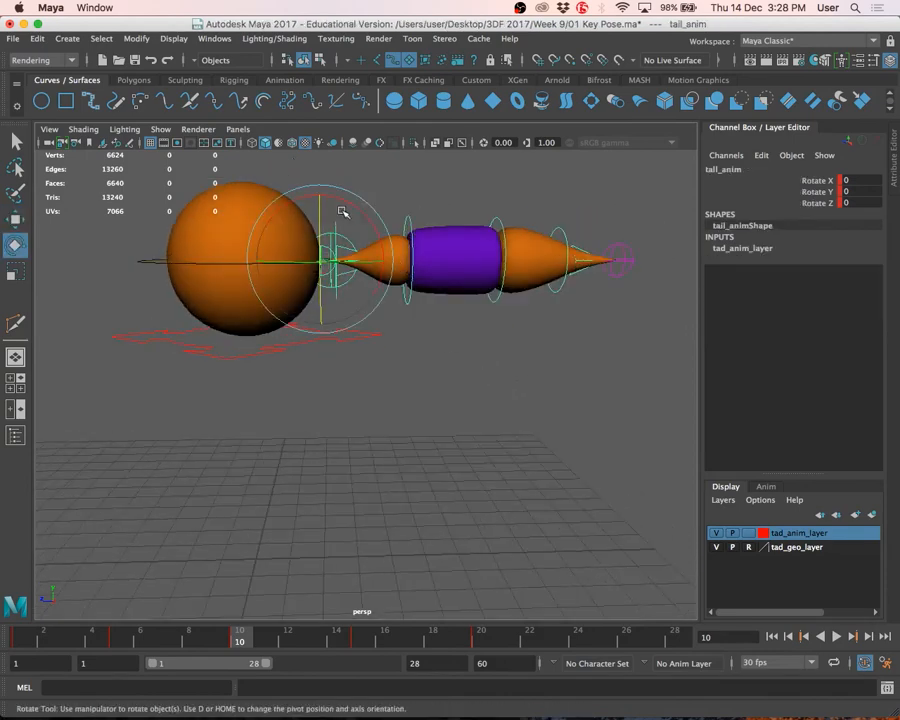
pyautogui.moveTo(354, 203); pyautogui.dragTo(361, 243)
pyautogui.click(454, 251)
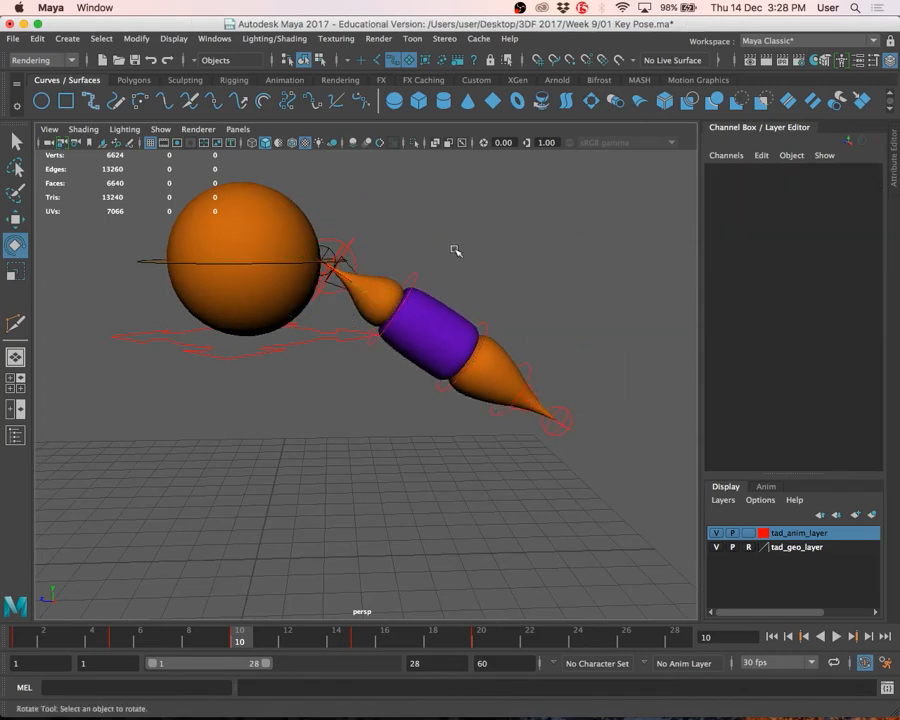
# At frame 10, select the three FK tail controls, rotate them to about -36° in Z so the tail curls under, and key them
pyautogui.click(416, 281)
pyautogui.press('q')
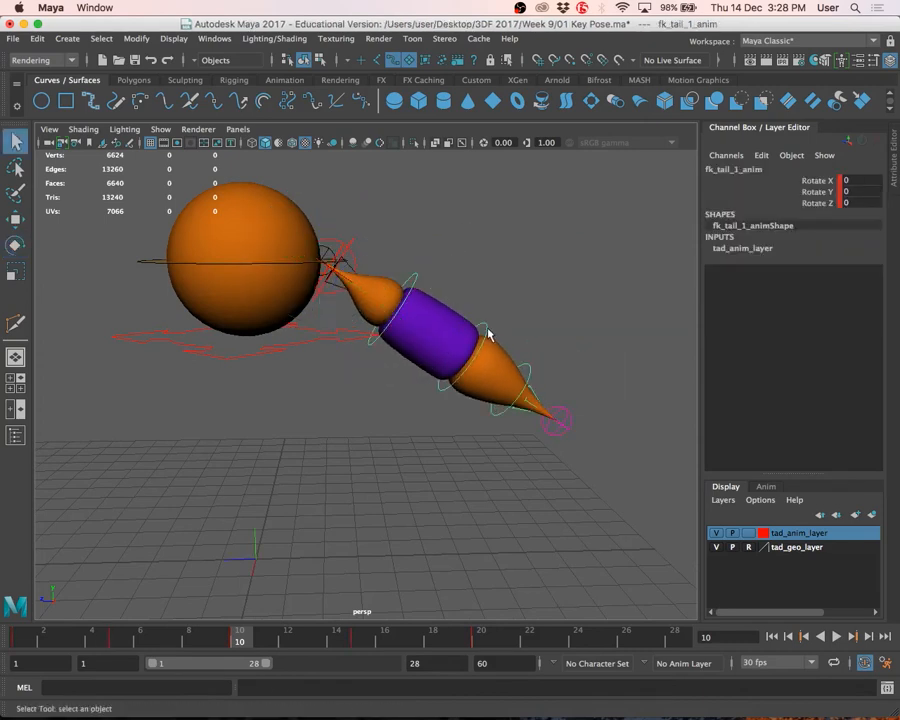
pyautogui.keyDown('shift'); pyautogui.click(529, 376); pyautogui.keyUp('shift')
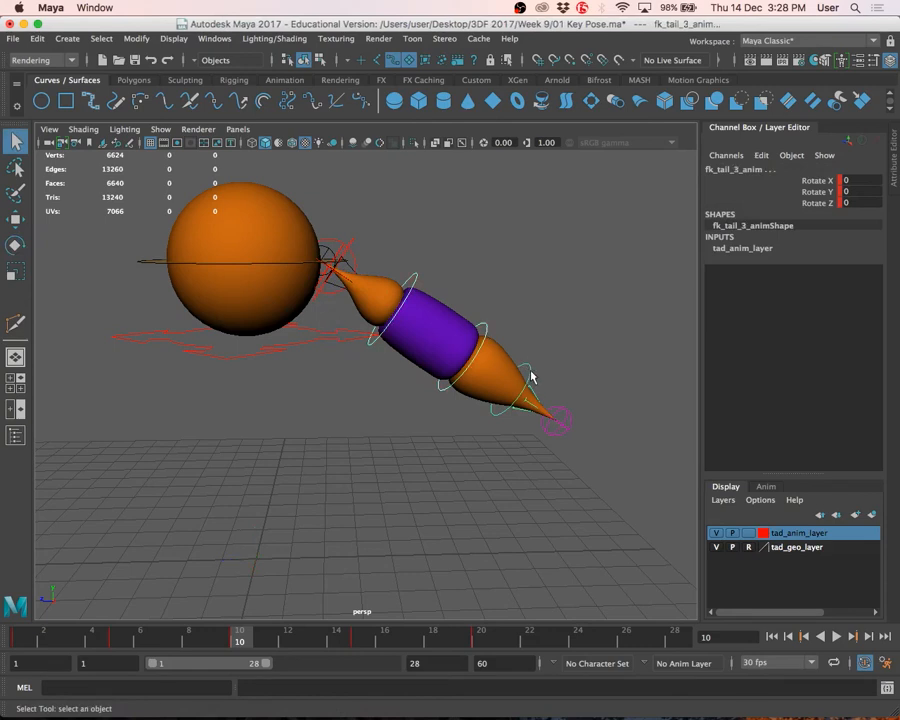
pyautogui.press('e')
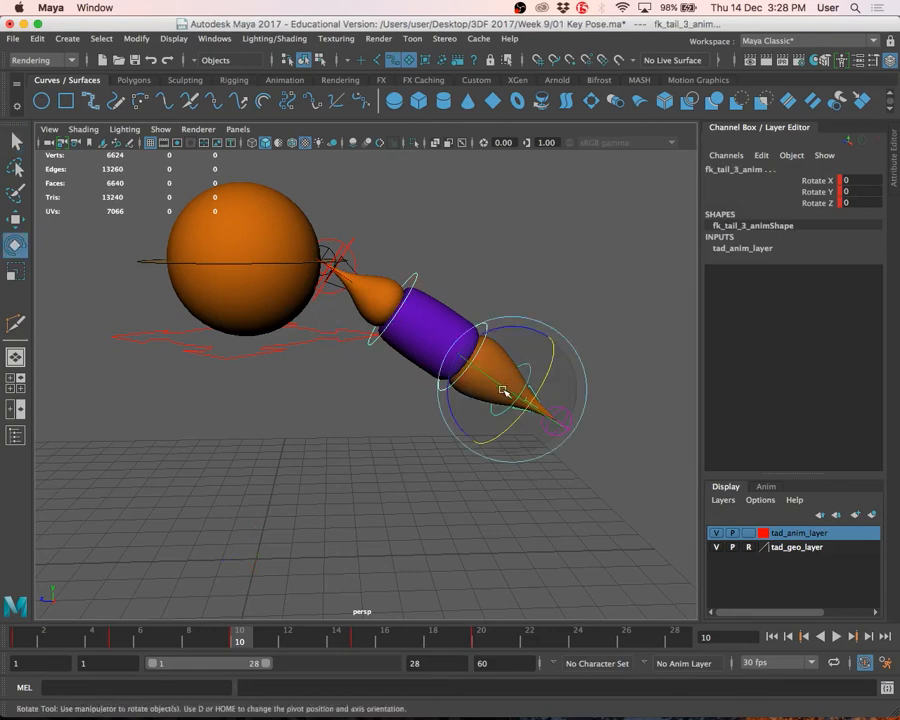
pyautogui.moveTo(445, 392); pyautogui.dragTo(456, 346)
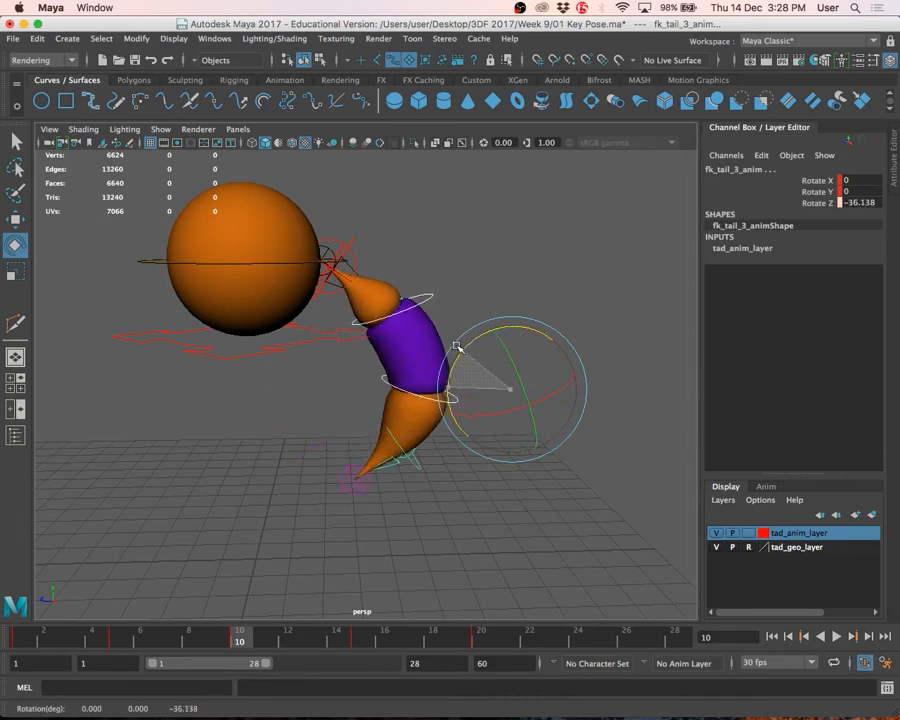
pyautogui.press('s')
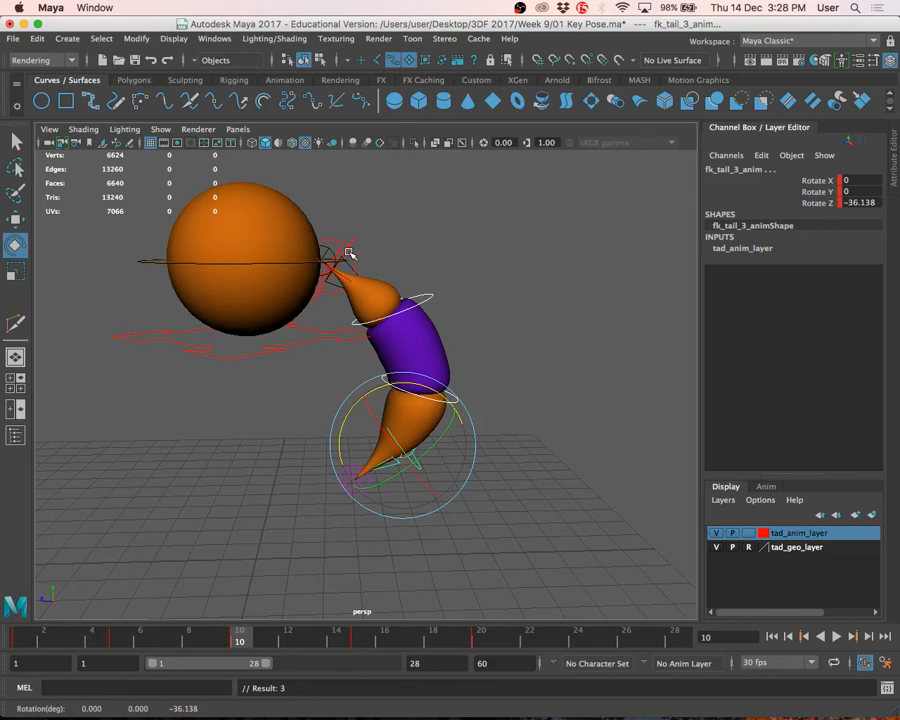
pyautogui.click(508, 348)
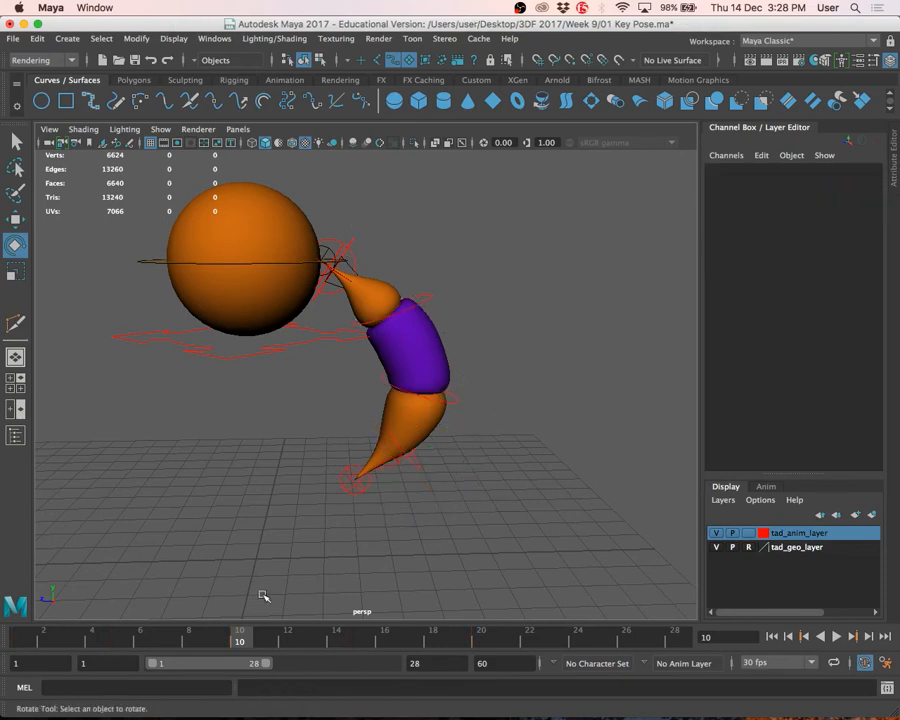
# Switch to Chrome to study the squirrel tail's delayed action drawings on the course page, and return to Maya
pyautogui.scroll(-3, 453, 381)
pyautogui.keyDown('alt'); pyautogui.moveTo(426, 458); pyautogui.dragTo(438, 434); pyautogui.keyUp('alt')
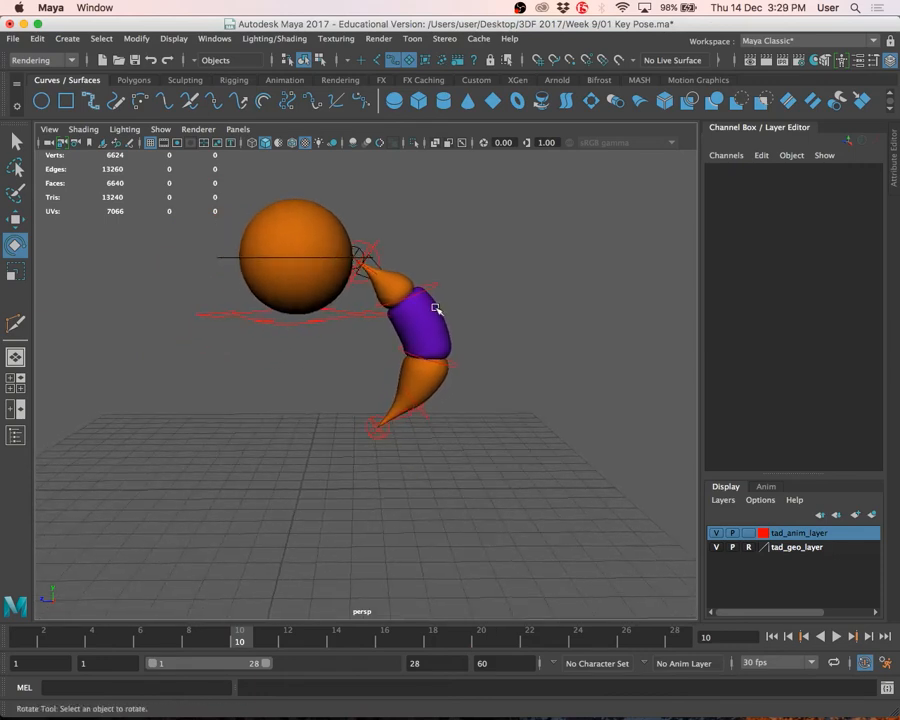
pyautogui.press('super+Tab')
pyautogui.moveTo(242, 717)
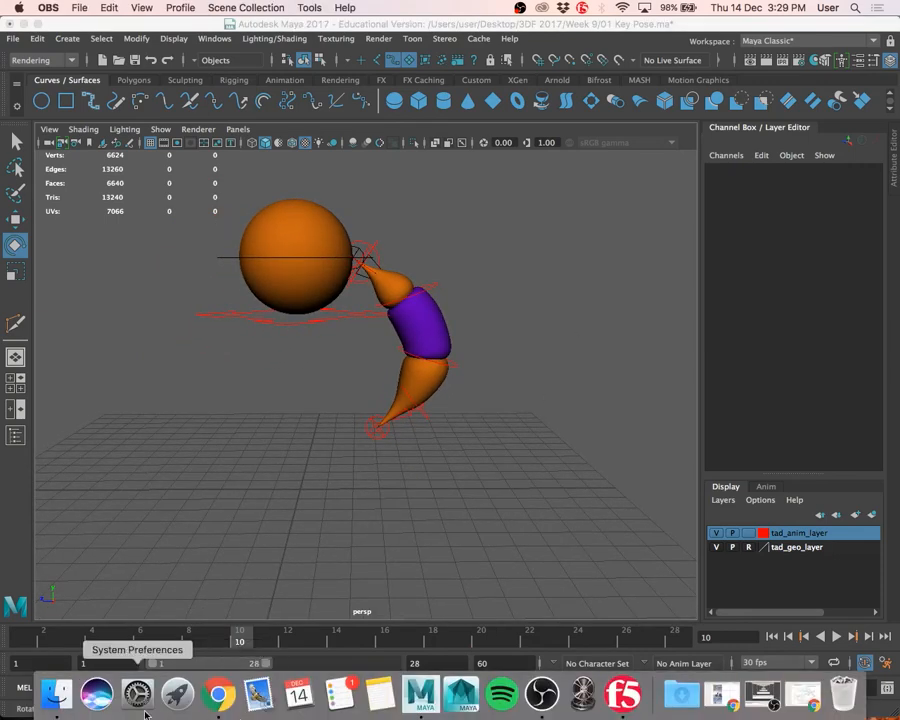
pyautogui.click(218, 694)
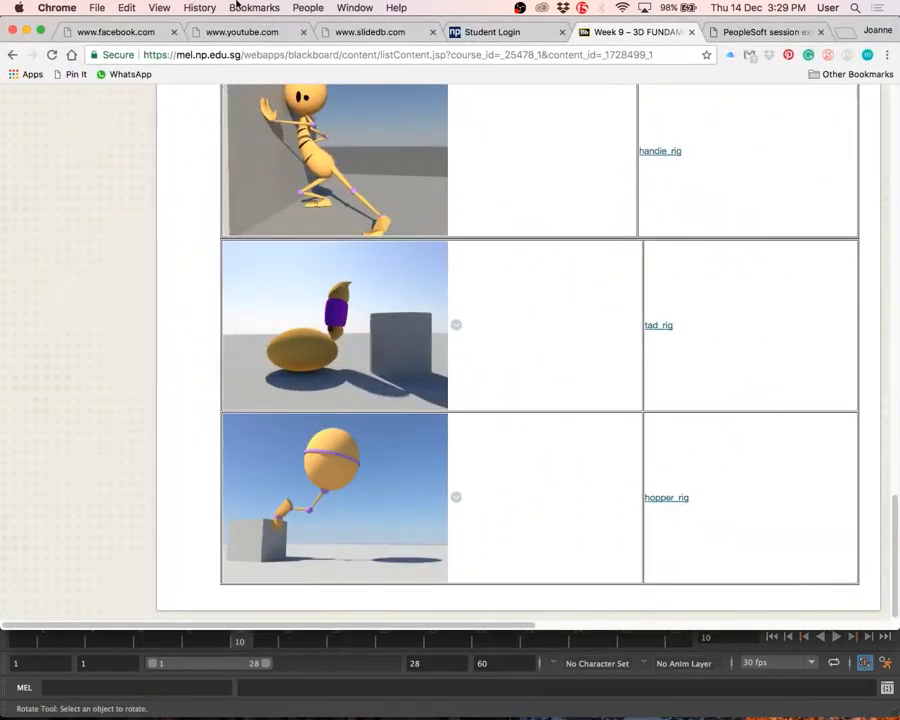
pyautogui.scroll(15, 508, 285)
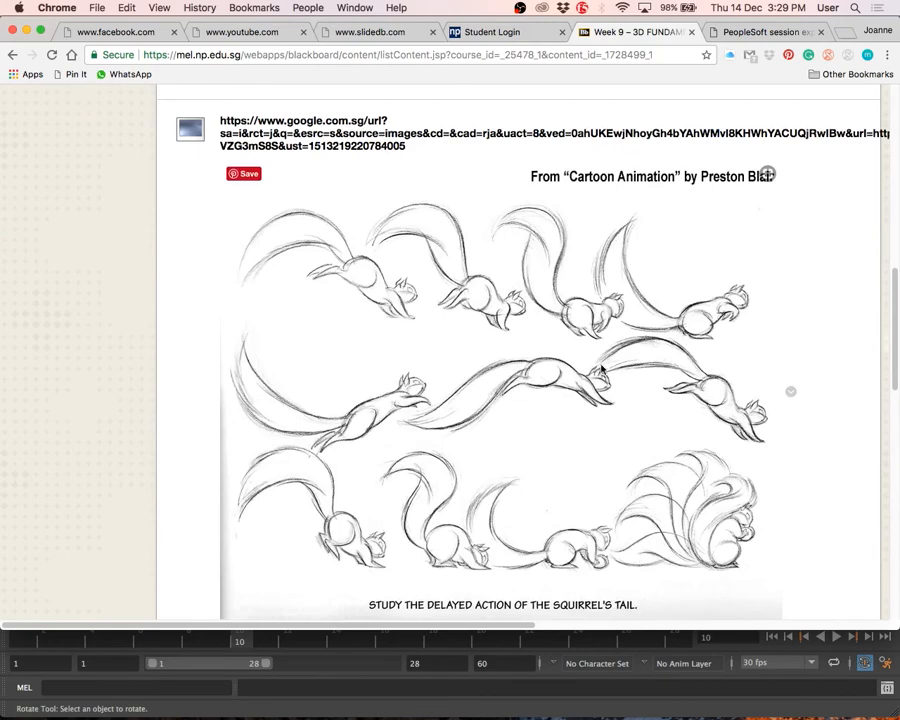
pyautogui.click(27, 31)
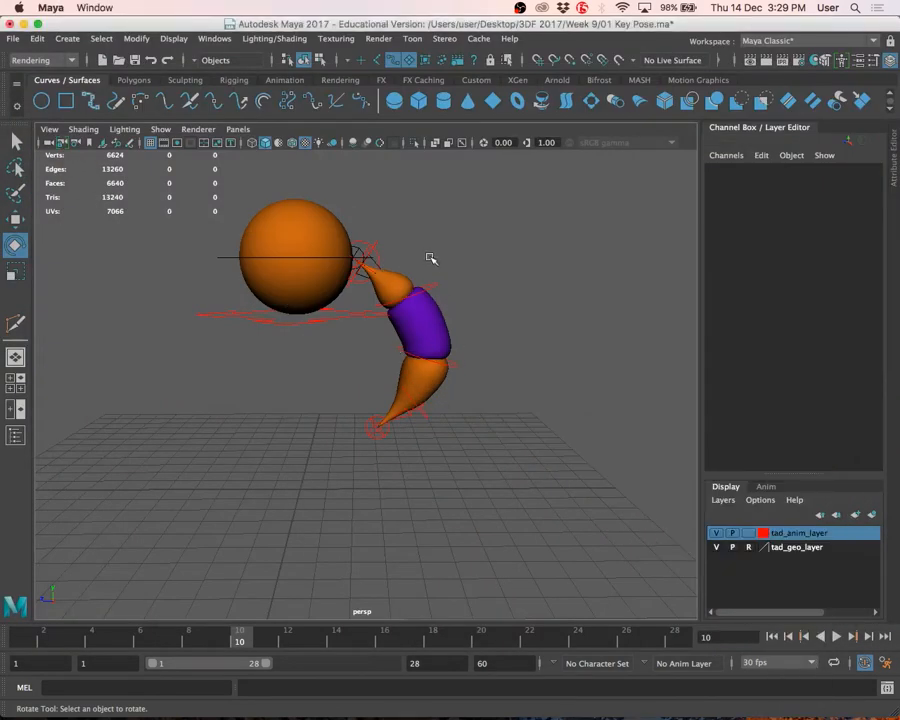
# Curl the three FK tail controls further to about -42° in Rotate Z at frame 10 and key them
pyautogui.click(440, 297)
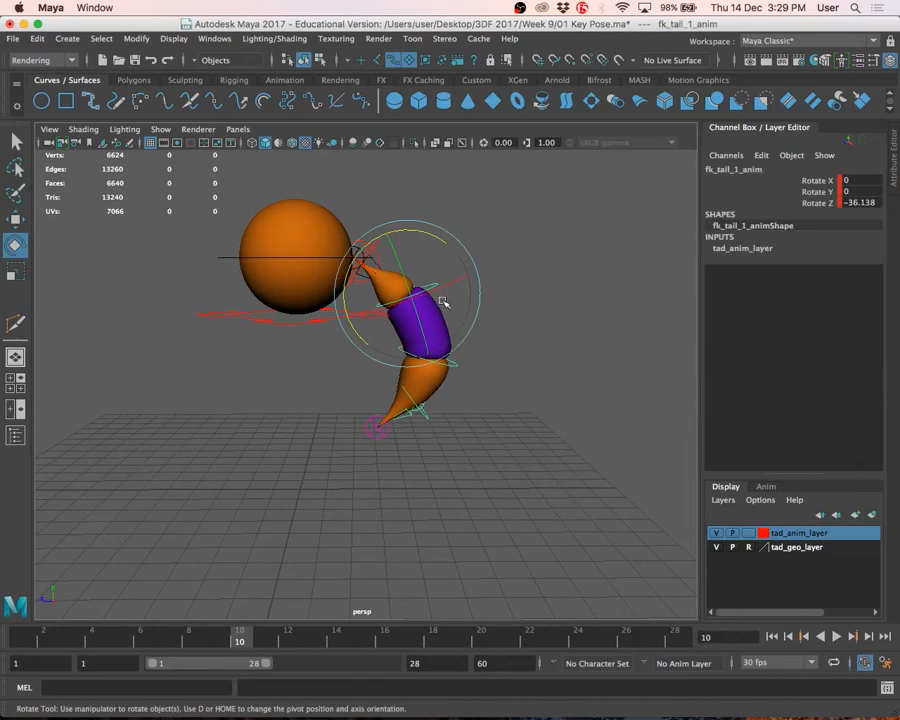
pyautogui.keyDown('shift'); pyautogui.click(453, 365); pyautogui.keyUp('shift')
pyautogui.press('q')
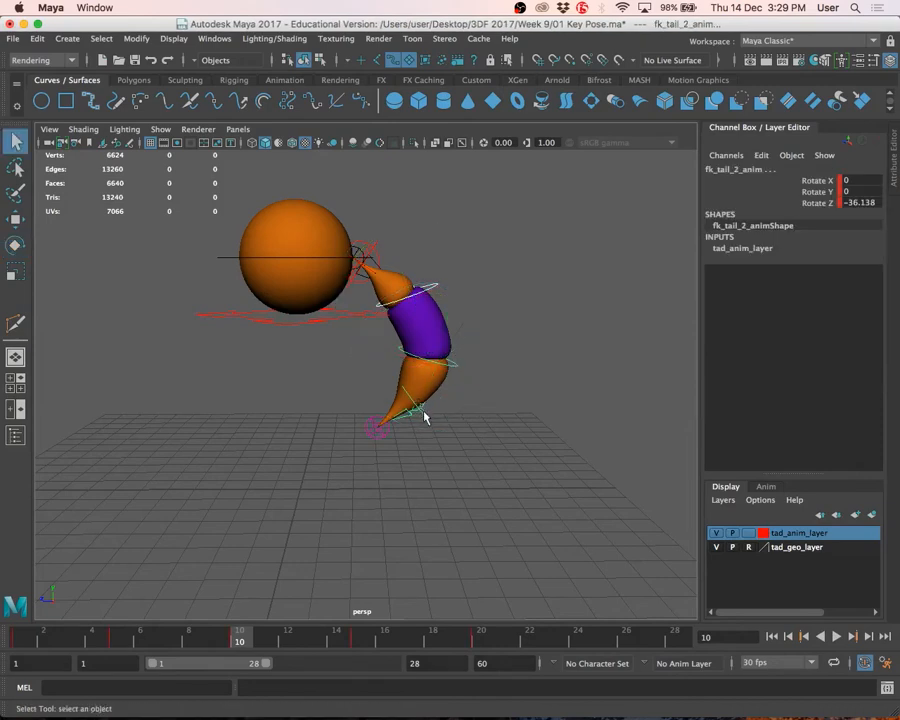
pyautogui.press('e')
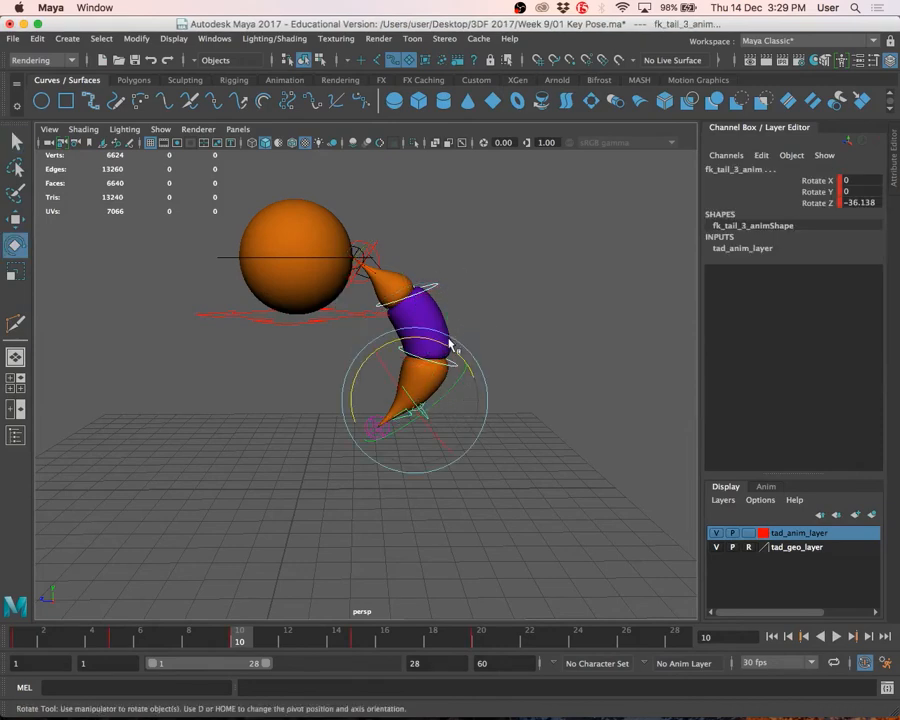
pyautogui.moveTo(447, 347); pyautogui.dragTo(450, 351)
pyautogui.press('s')
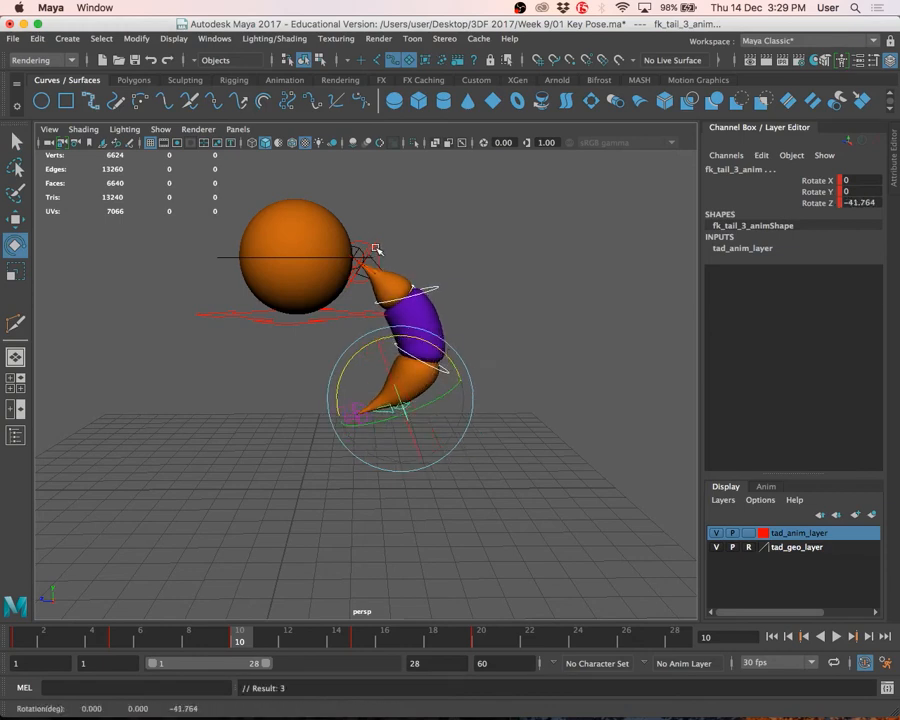
pyautogui.click(374, 247)
pyautogui.click(517, 270)
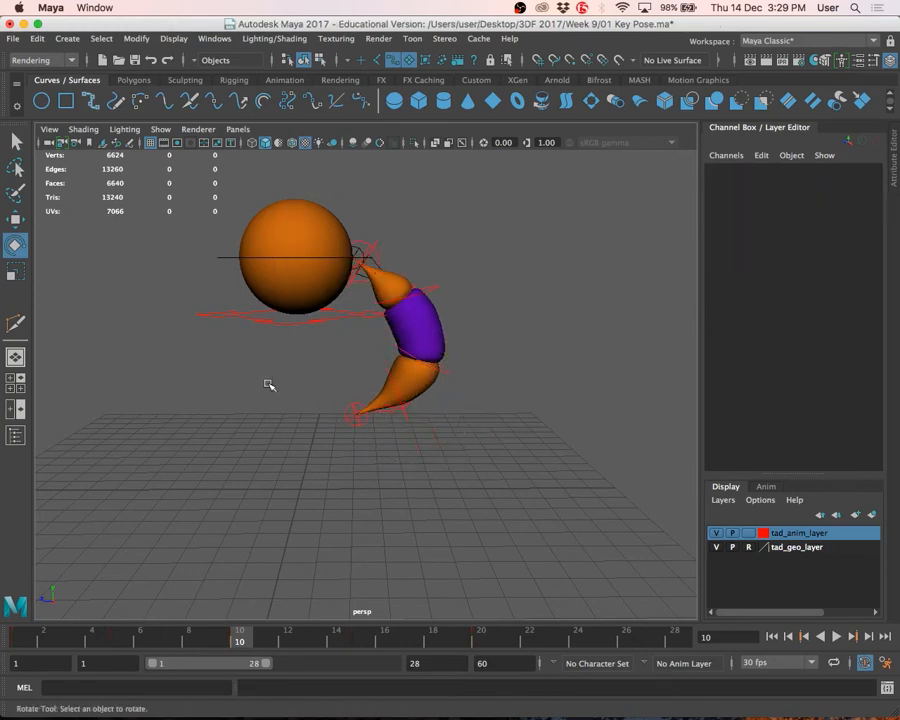
# At frame 15, rotate the base tail control tail_anim upward so the whole tail angles above the squashed ball
pyautogui.moveTo(241, 639); pyautogui.dragTo(361, 662)
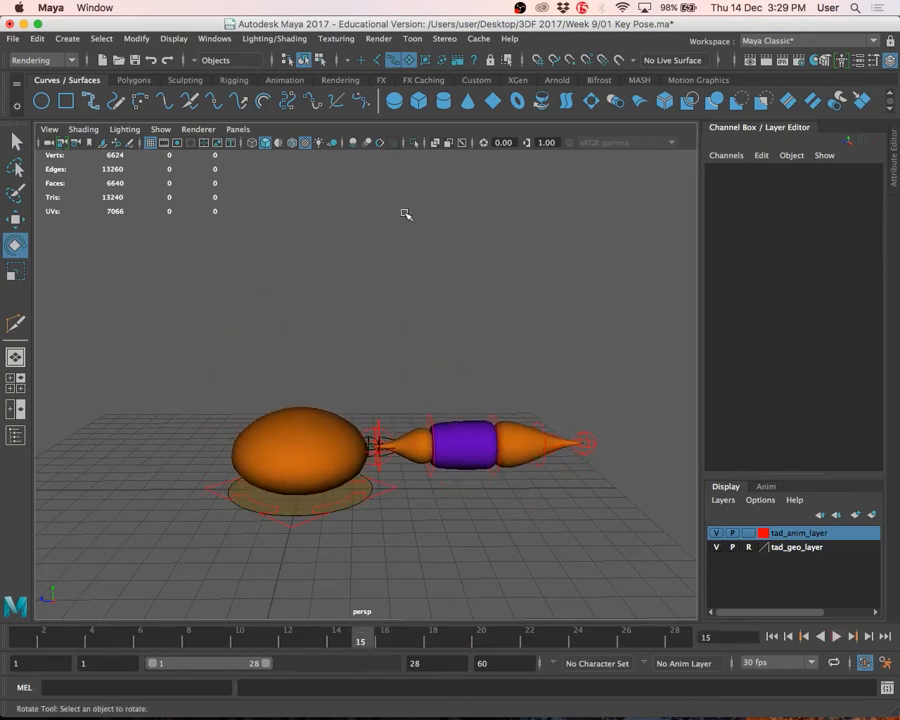
pyautogui.click(377, 428)
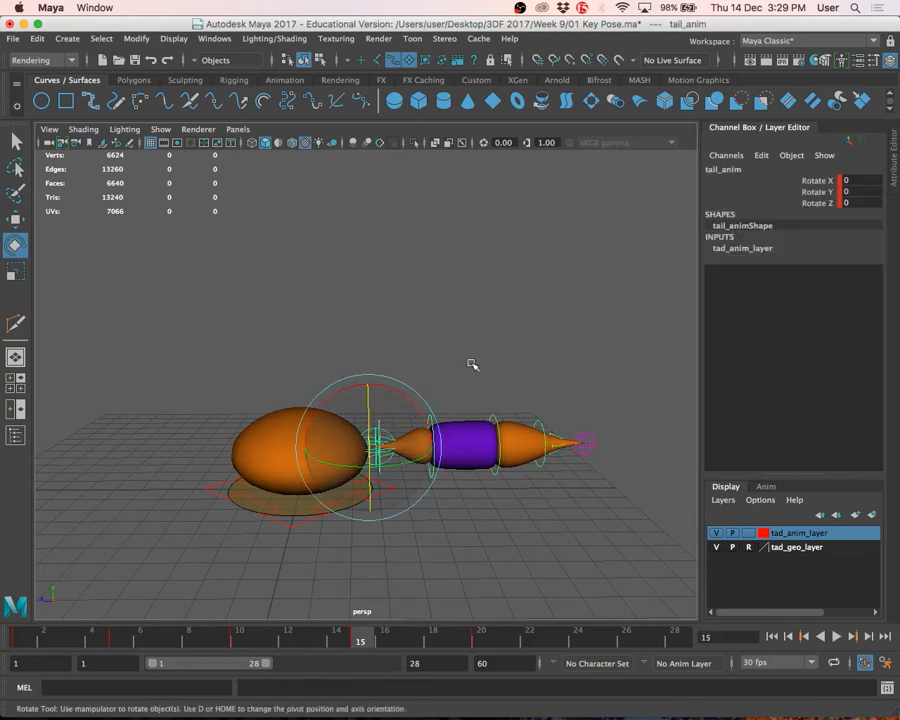
pyautogui.click(417, 384)
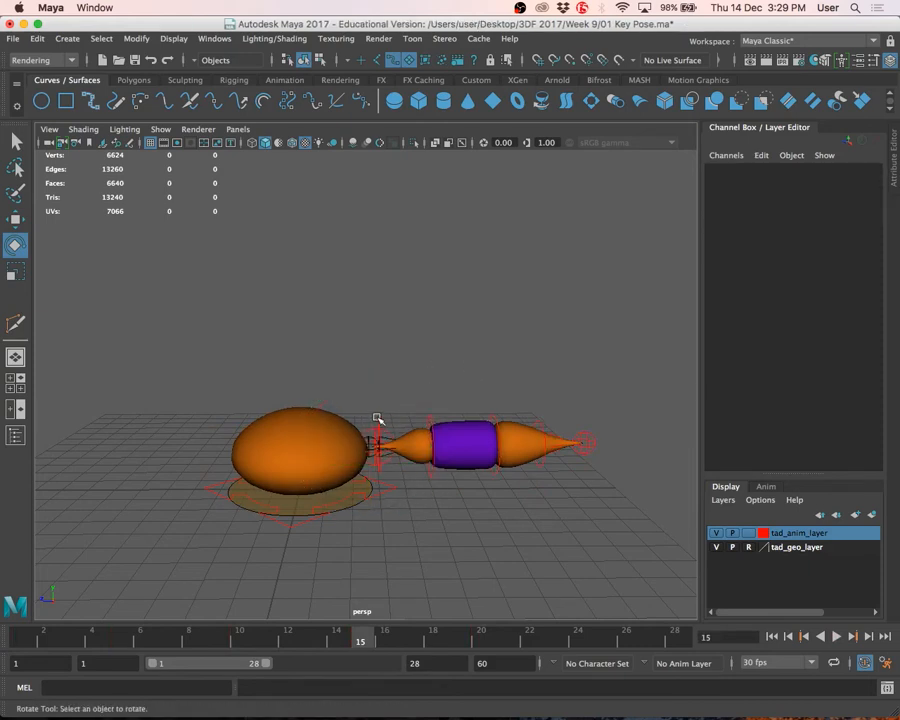
pyautogui.click(378, 420)
pyautogui.moveTo(404, 396); pyautogui.dragTo(371, 391)
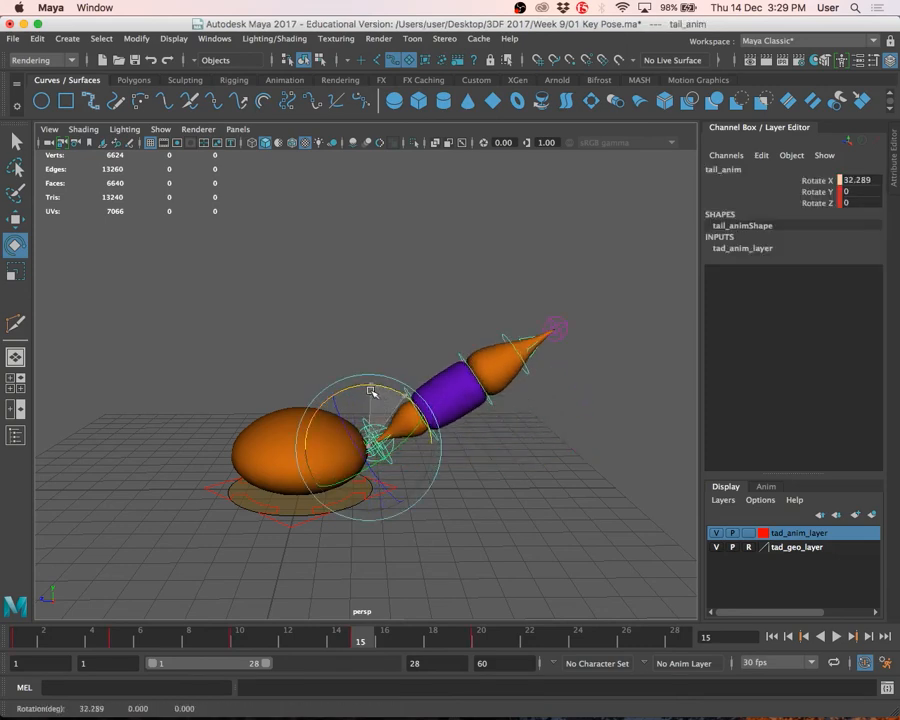
pyautogui.click(446, 354)
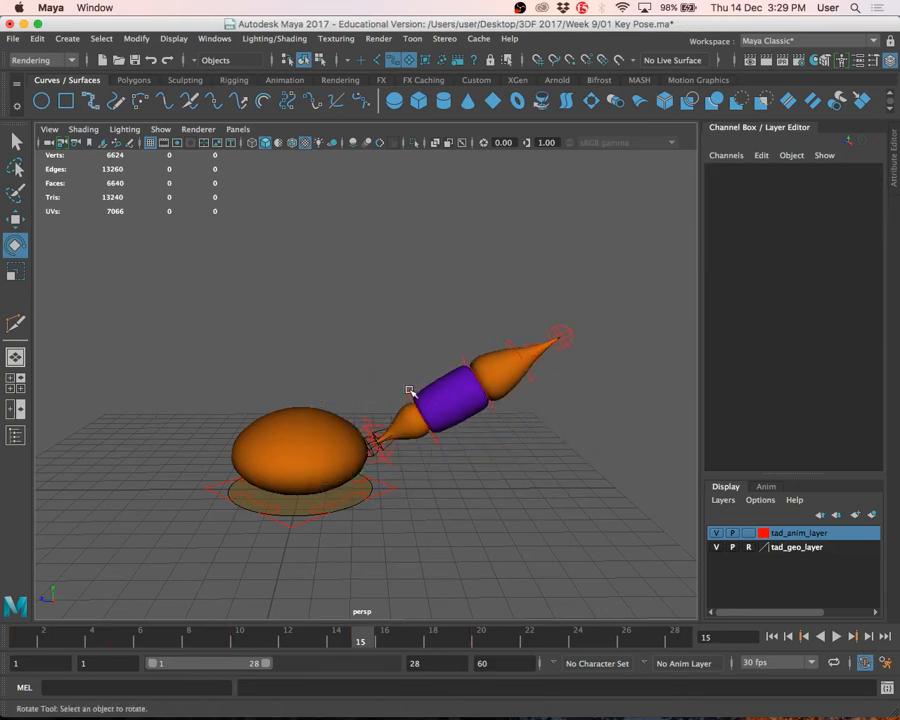
# Rotate the three FK tail controls together to about 34° in Z at frame 15 so the tail curls upward
pyautogui.click(417, 397)
pyautogui.press('q')
pyautogui.click(510, 352)
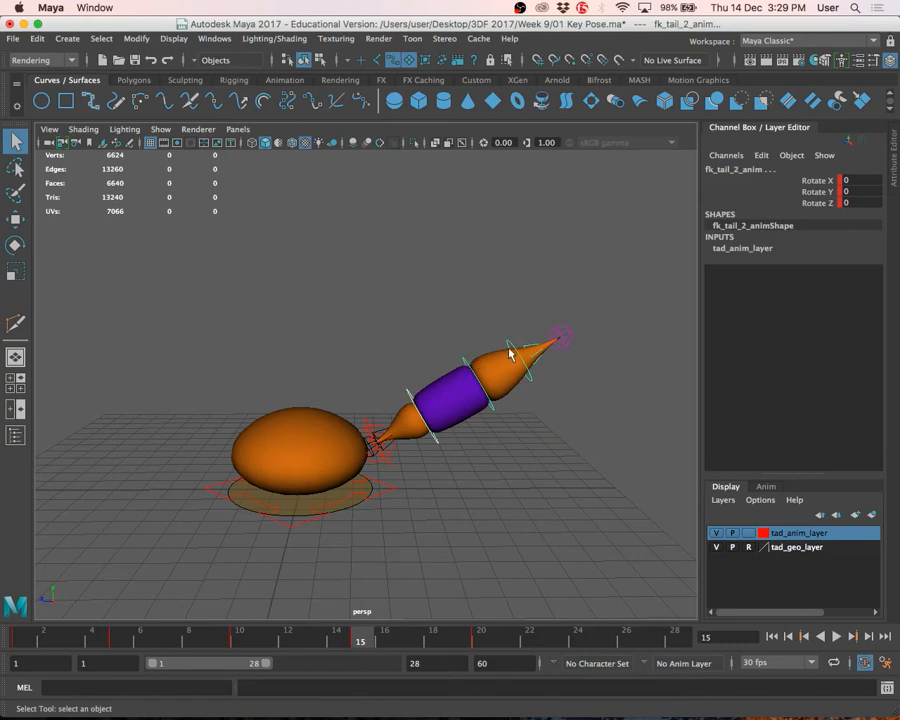
pyautogui.click(513, 348)
pyautogui.press('e')
pyautogui.moveTo(472, 328); pyautogui.dragTo(383, 364)
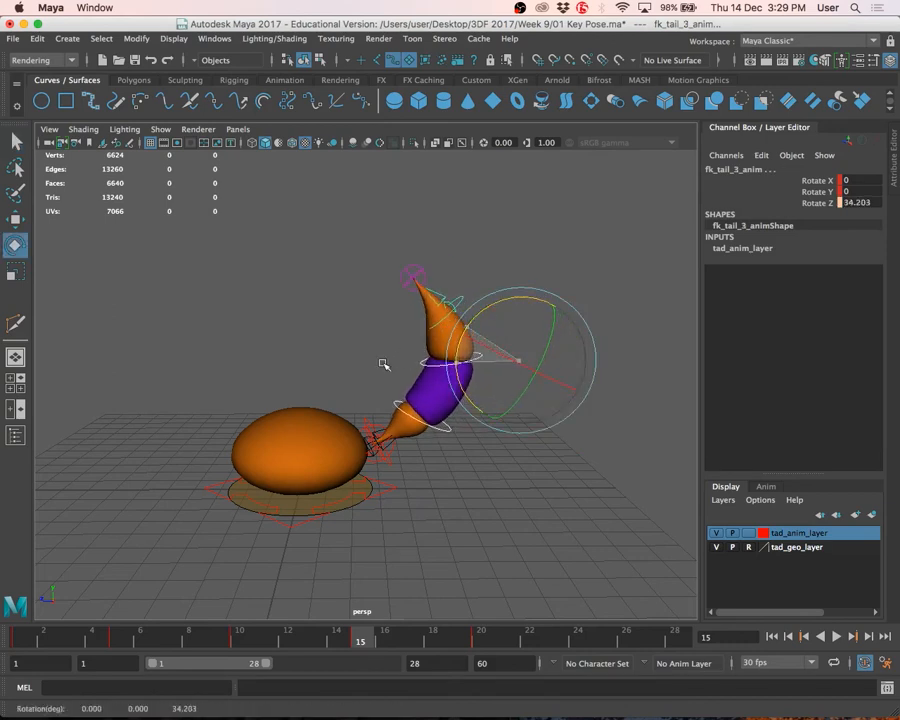
pyautogui.click(368, 426)
pyautogui.click(368, 356)
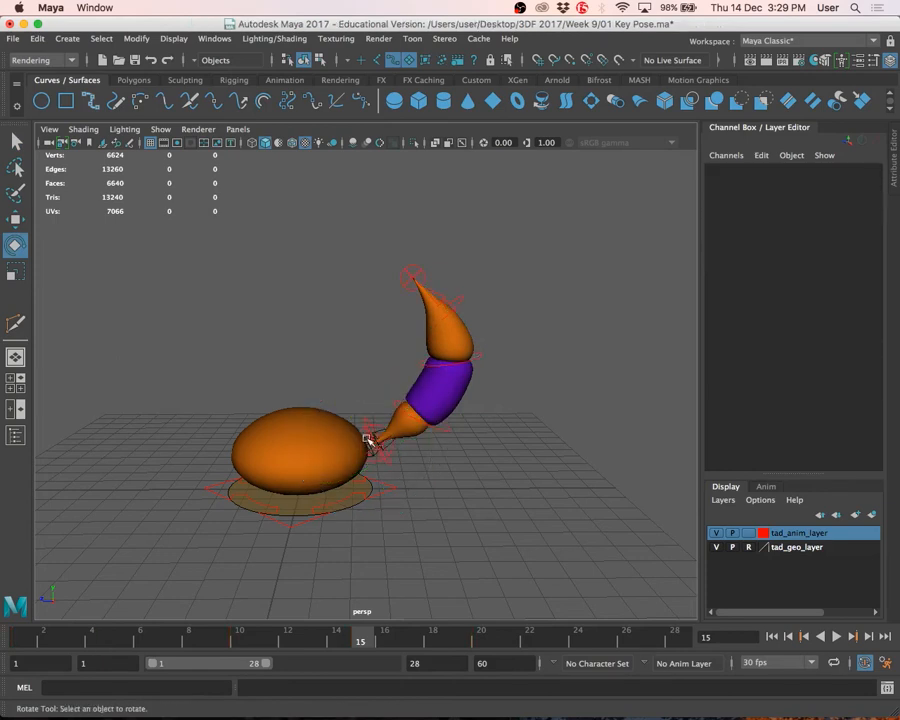
# Lower the base tail control tail_anim to about 19° in Rotate X at frame 15
pyautogui.click(368, 423)
pyautogui.moveTo(394, 386)
pyautogui.mouseDown()
pyautogui.moveTo(392, 378)
pyautogui.moveTo(404, 398)
pyautogui.mouseUp()
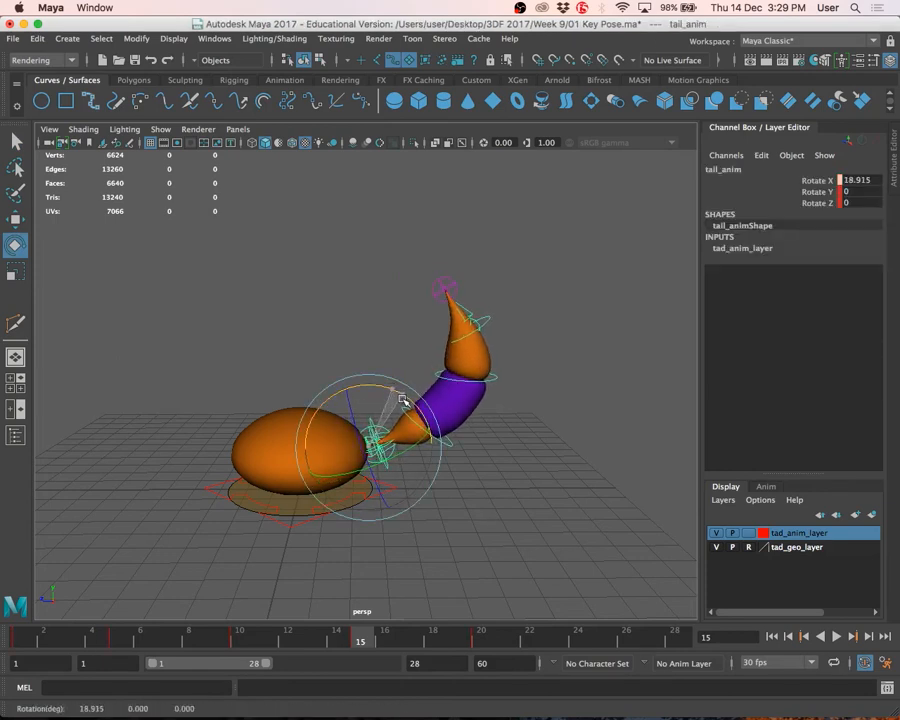
pyautogui.click(391, 337)
# Select the three FK tail controls and curl the tail tip slightly further toward the ball at frame 15
pyautogui.click(488, 385)
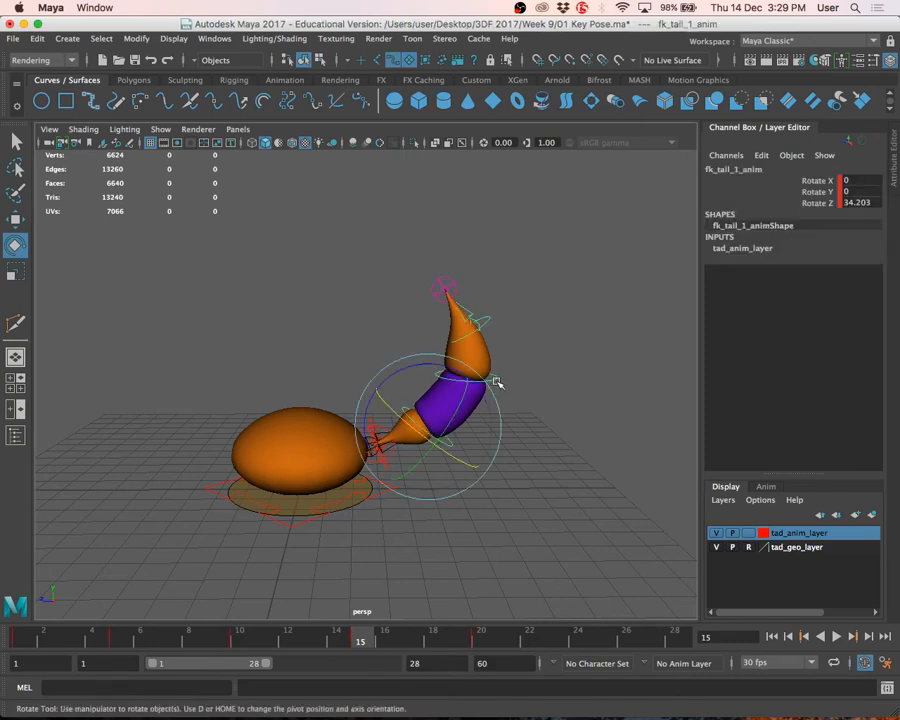
pyautogui.click(482, 318)
pyautogui.press('q')
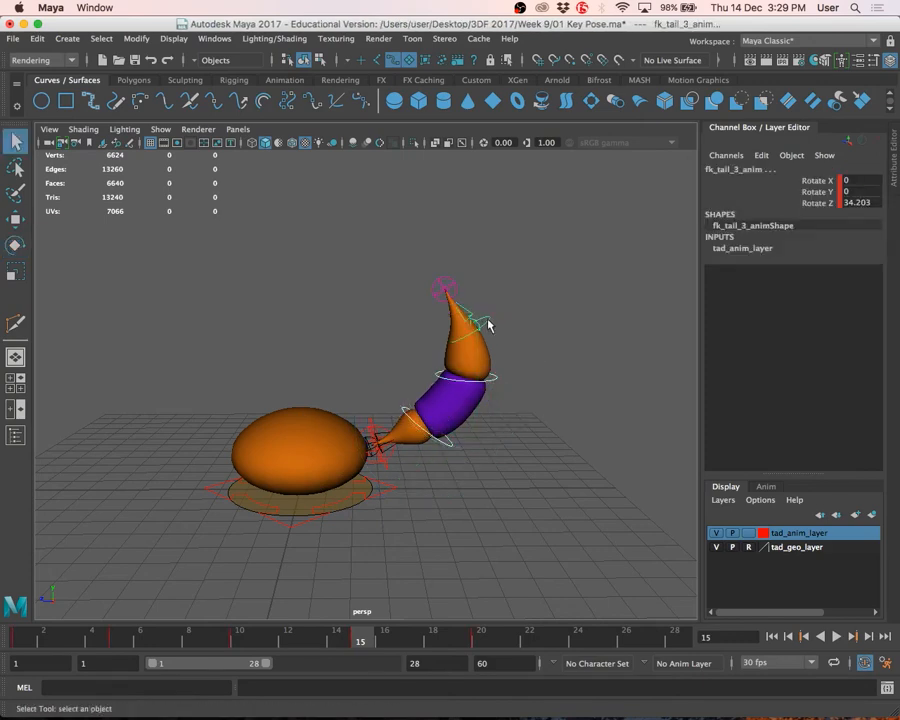
pyautogui.press('e')
pyautogui.moveTo(412, 305); pyautogui.dragTo(414, 311)
pyautogui.click(510, 548)
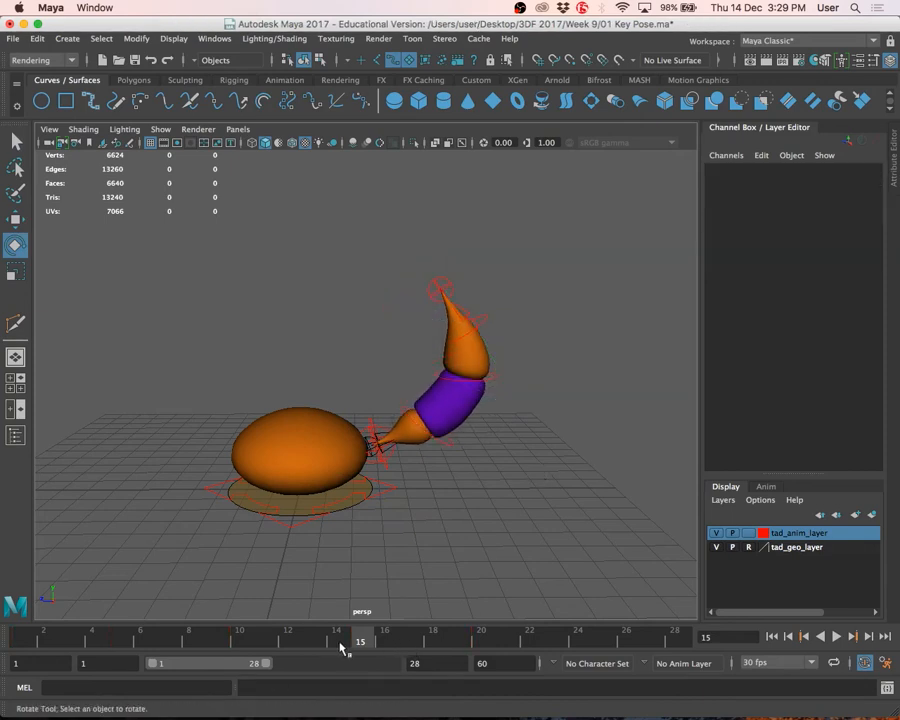
# Play back the jump, and copy the frame 15 pose of all controls to frame 5 and key it
pyautogui.hotkey('alt', 'v')
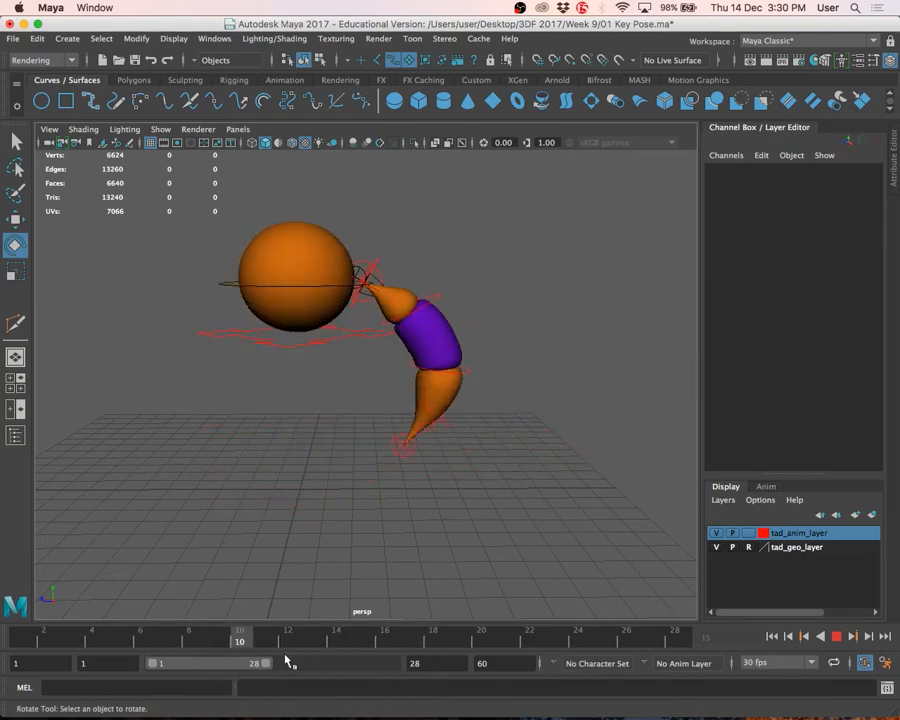
pyautogui.moveTo(135, 670)
pyautogui.mouseDown()
pyautogui.moveTo(344, 660)
pyautogui.moveTo(244, 670)
pyautogui.moveTo(208, 652)
pyautogui.moveTo(390, 650)
pyautogui.moveTo(201, 655)
pyautogui.moveTo(344, 647)
pyautogui.moveTo(287, 639)
pyautogui.moveTo(404, 645)
pyautogui.moveTo(215, 645)
pyautogui.moveTo(478, 650)
pyautogui.moveTo(177, 671)
pyautogui.moveTo(345, 653)
pyautogui.moveTo(185, 643)
pyautogui.moveTo(50, 668)
pyautogui.moveTo(223, 657)
pyautogui.mouseUp()
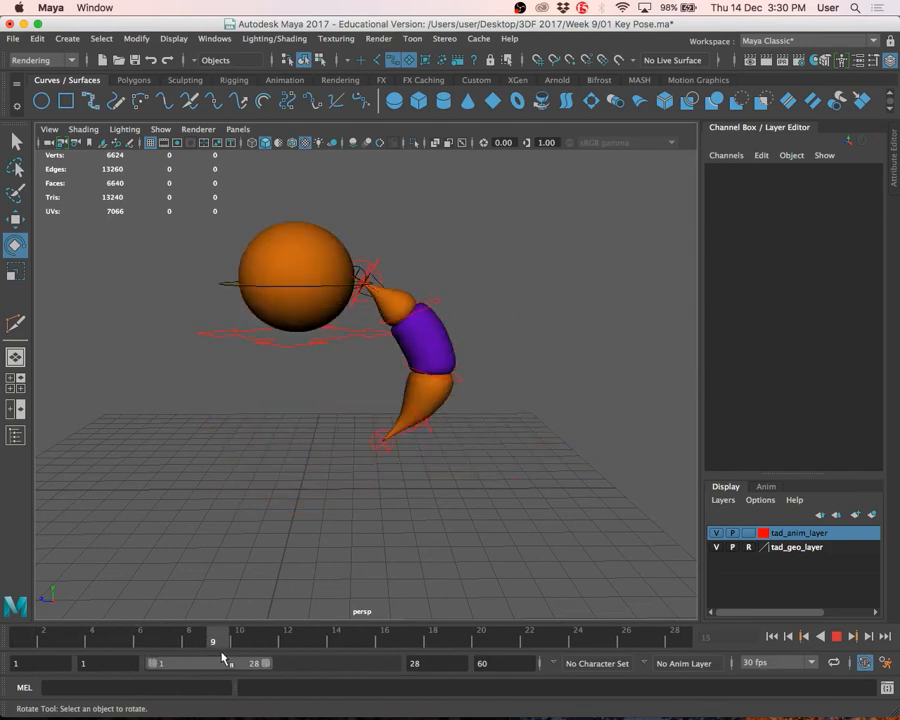
pyautogui.moveTo(185, 193); pyautogui.dragTo(634, 504)
pyautogui.moveTo(238, 642); pyautogui.dragTo(367, 645)
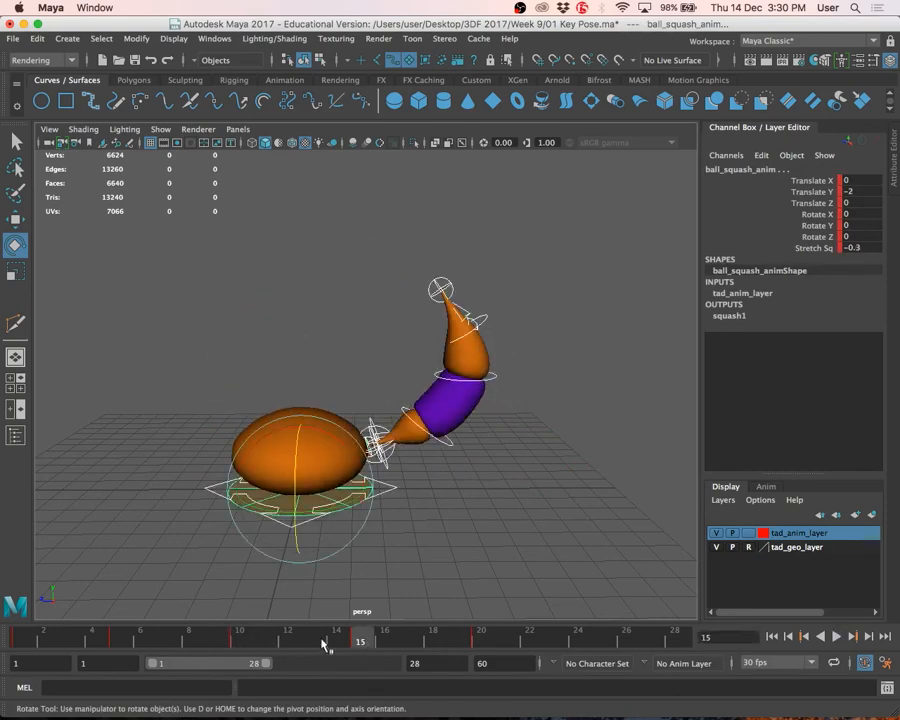
pyautogui.moveTo(172, 648); pyautogui.dragTo(119, 648, button='middle')
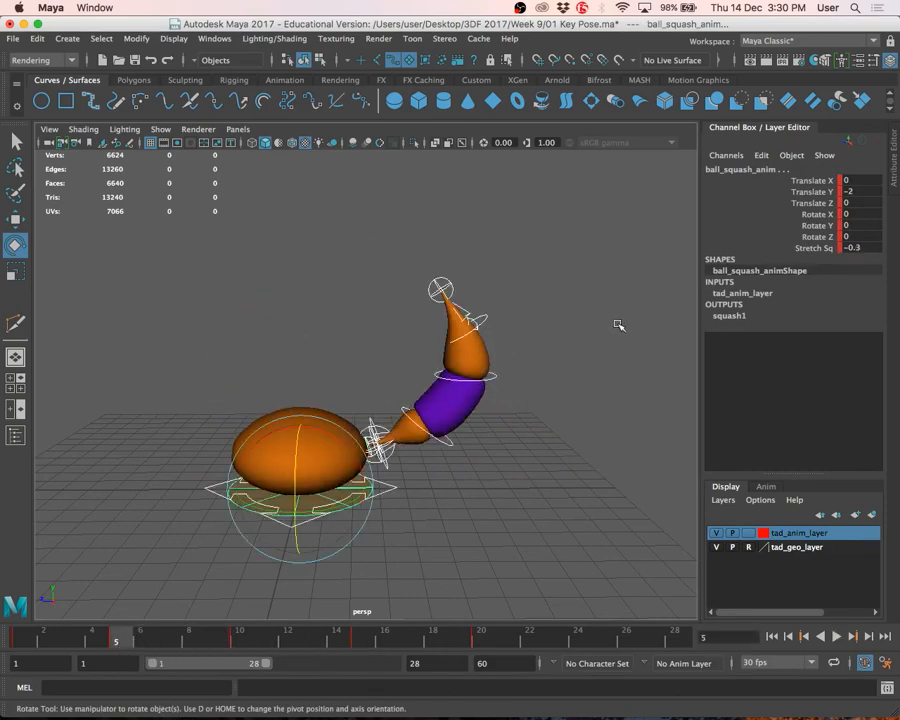
pyautogui.press('s')
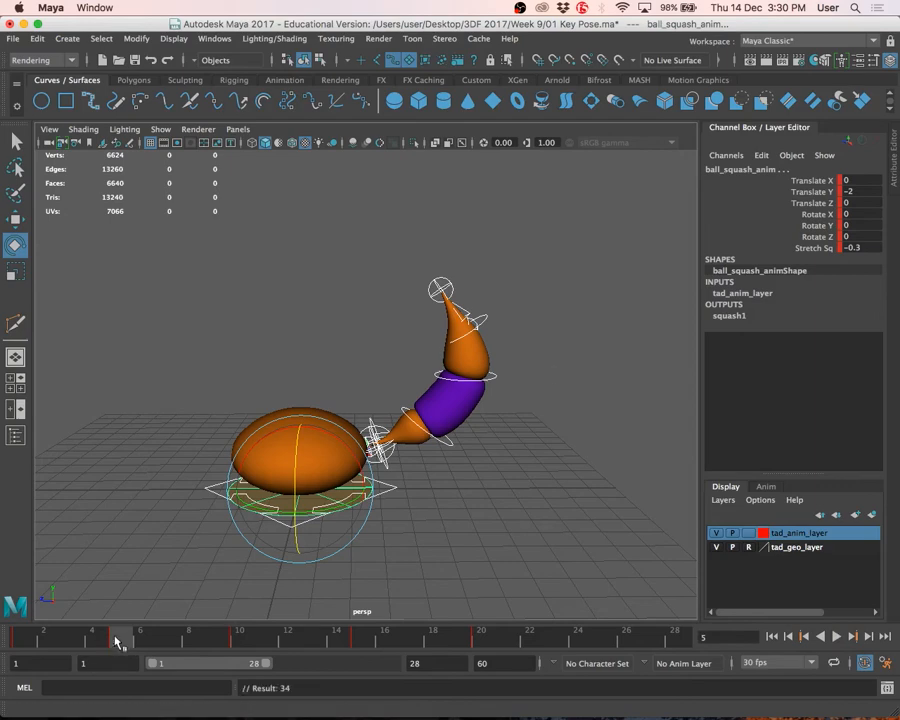
# Go to frame 1 of the jump animation
pyautogui.moveTo(115, 643); pyautogui.dragTo(15, 643)
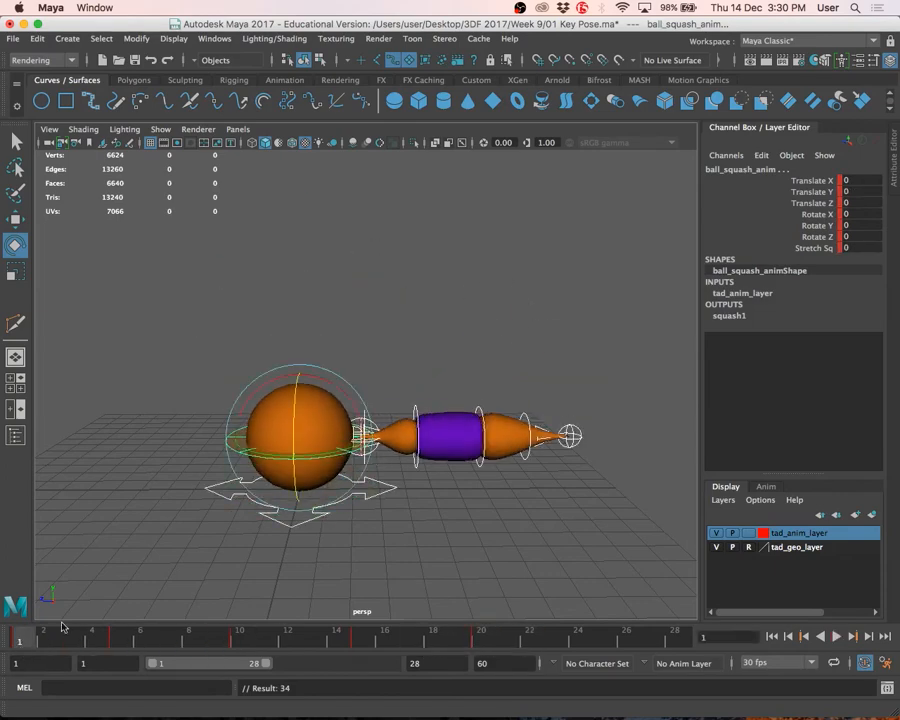
pyautogui.click(424, 325)
pyautogui.click(366, 414)
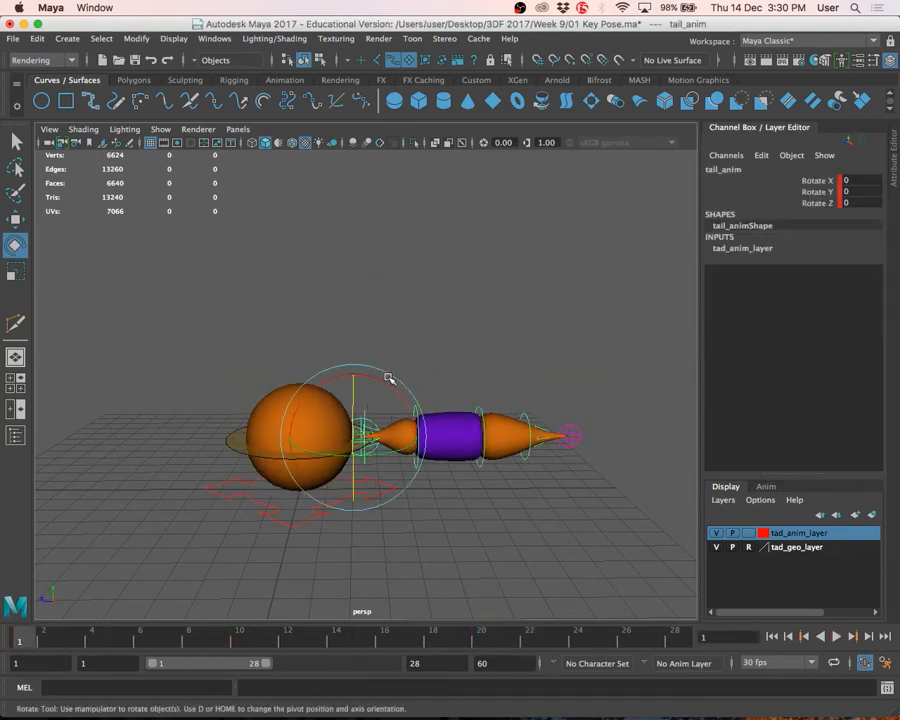
pyautogui.moveTo(389, 378); pyautogui.dragTo(400, 384)
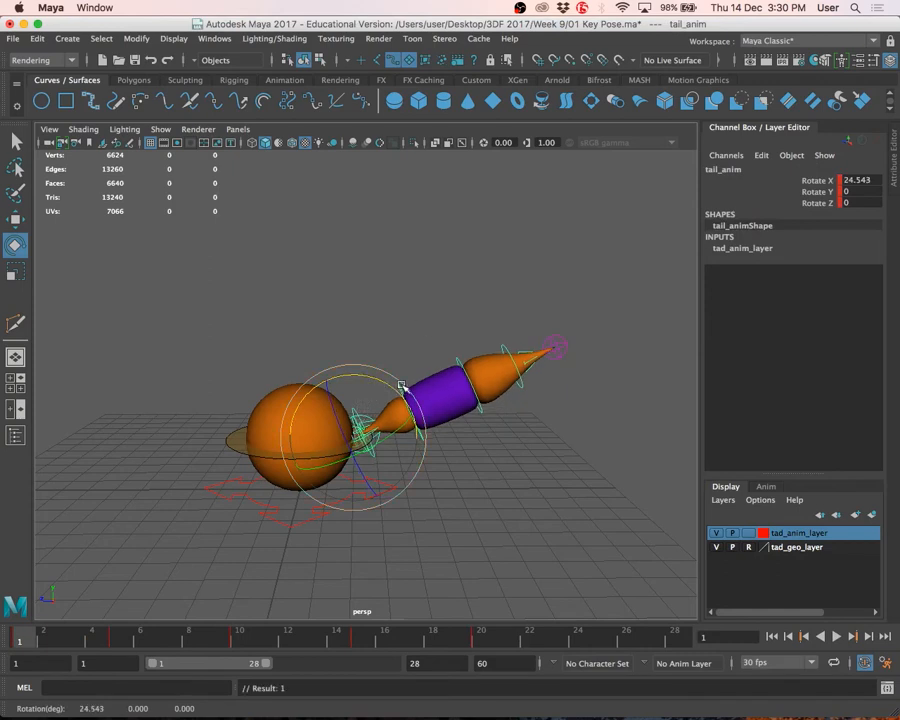
pyautogui.press('super+z')
# Rotate the three FK tail controls together to about 31° in Z at frame 1 so the tail curls upward
pyautogui.click(442, 363)
pyautogui.click(417, 409)
pyautogui.press('q')
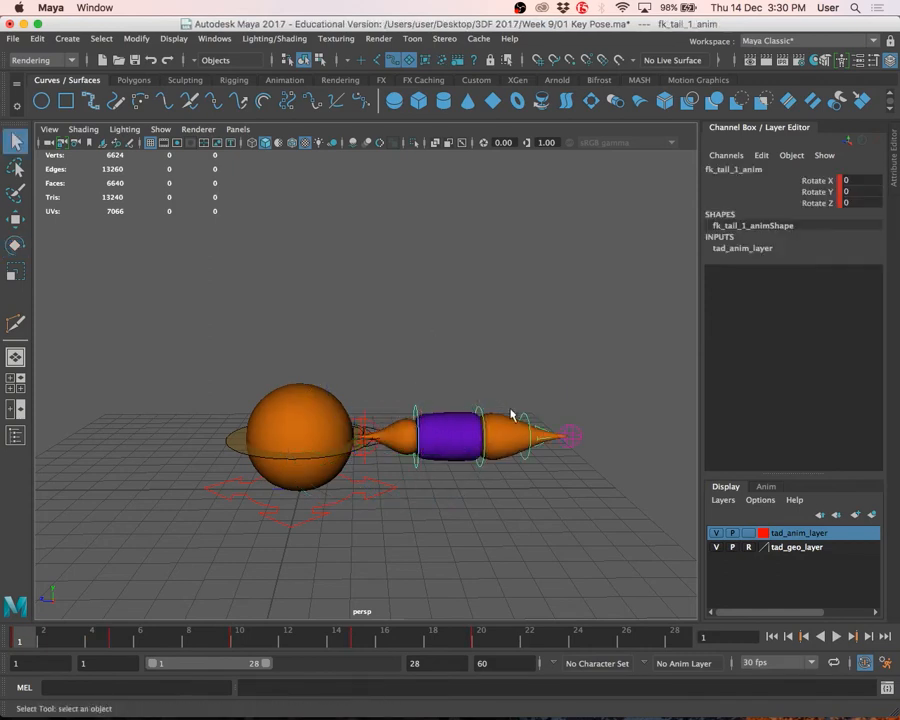
pyautogui.click(529, 424)
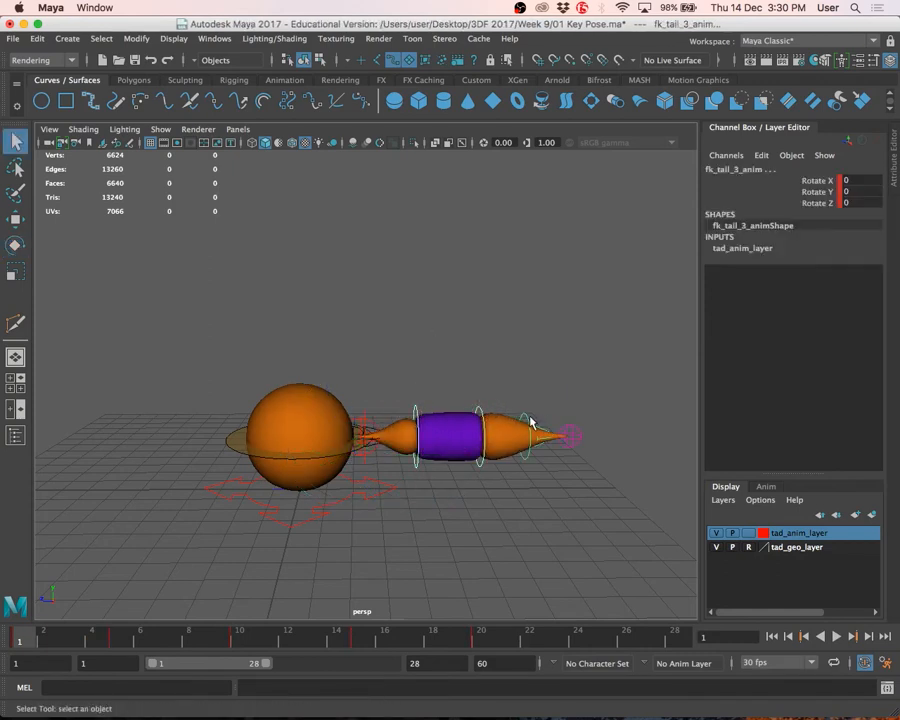
pyautogui.press('e')
pyautogui.moveTo(455, 375); pyautogui.dragTo(407, 411)
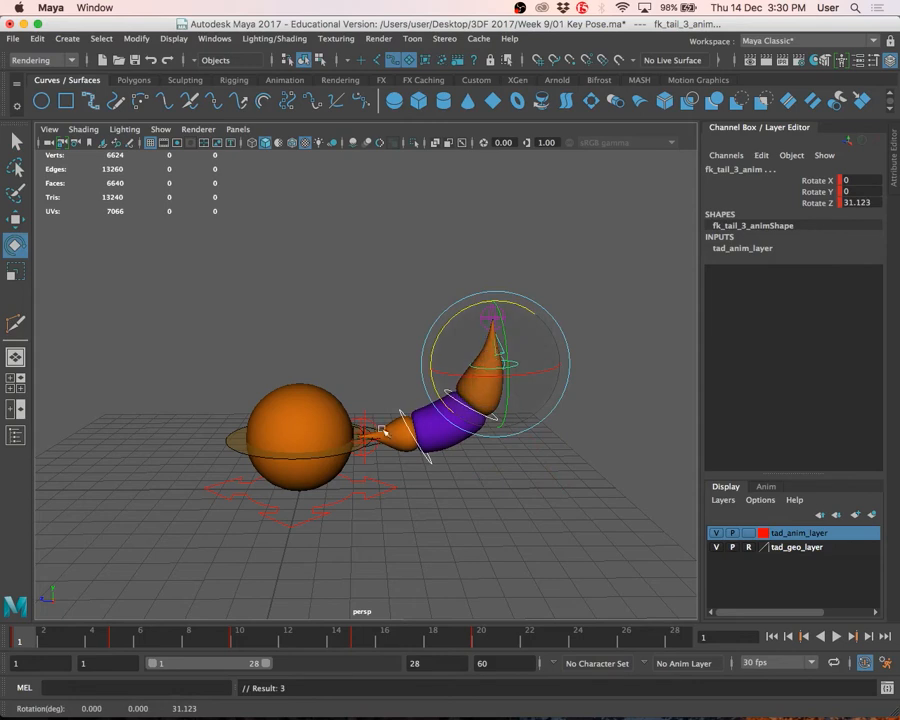
pyautogui.click(508, 555)
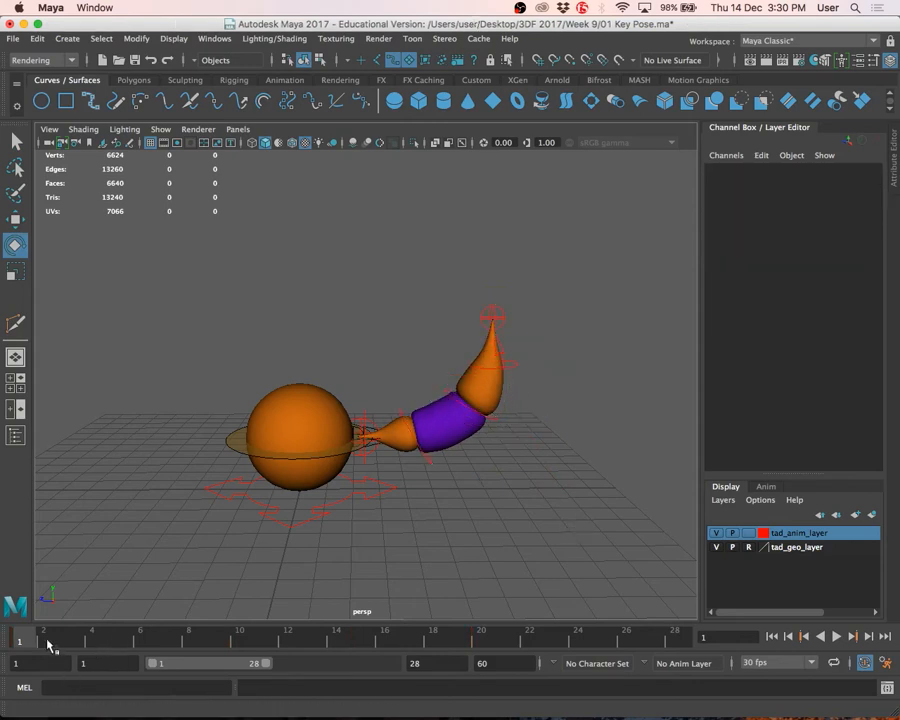
# Copy the frame 1 pose of all controls to frame 20 and key it, and save the scene
pyautogui.moveTo(47, 645)
pyautogui.mouseDown()
pyautogui.moveTo(141, 640)
pyautogui.moveTo(17, 638)
pyautogui.mouseUp()
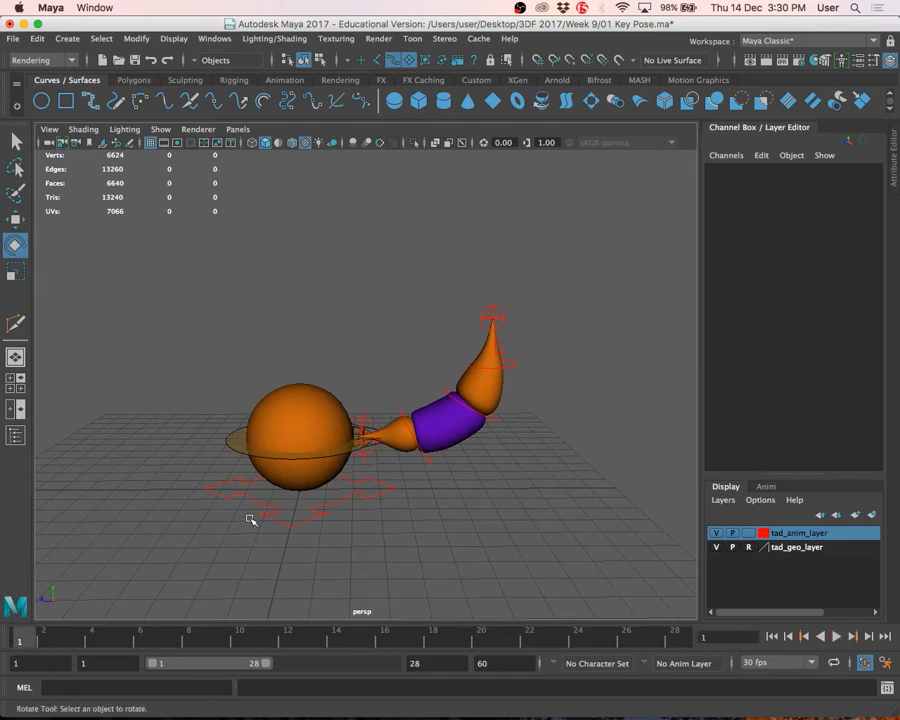
pyautogui.moveTo(185, 263)
pyautogui.mouseDown()
pyautogui.moveTo(442, 412)
pyautogui.moveTo(588, 540)
pyautogui.mouseUp()
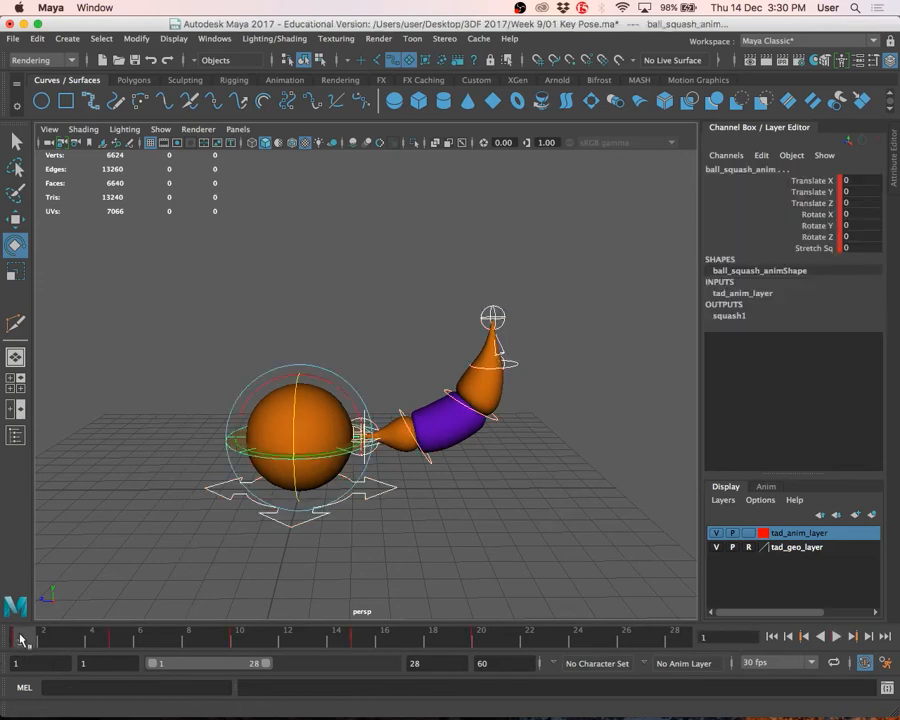
pyautogui.hotkey('alt', 'v')
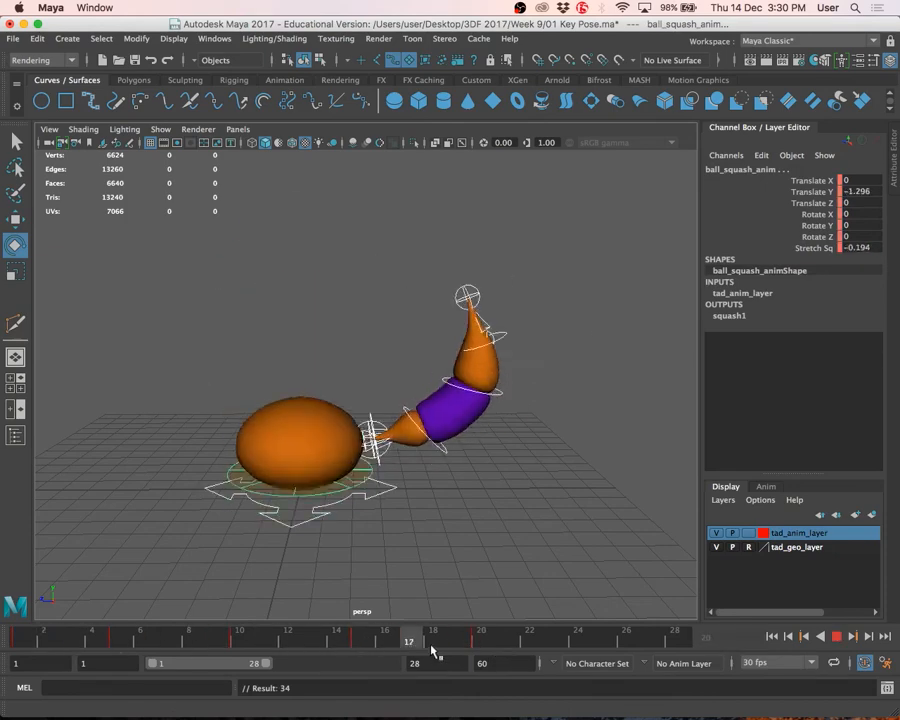
pyautogui.click(18, 638)
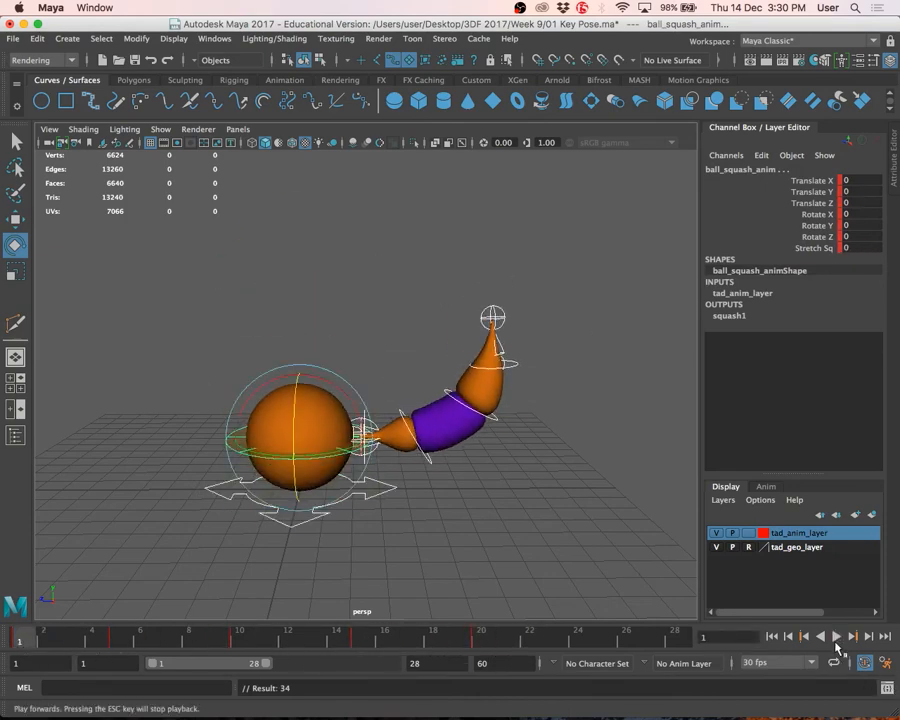
pyautogui.press('super+s')
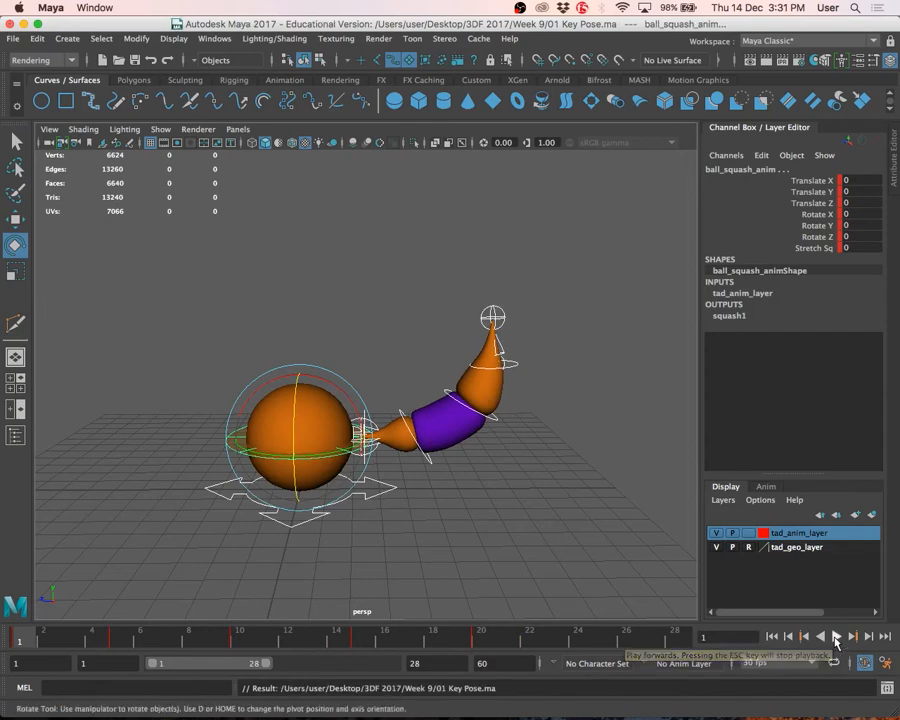
# Play back the tadpole's jump to review the tail's dragging motion
pyautogui.click(836, 637)
pyautogui.press('q')
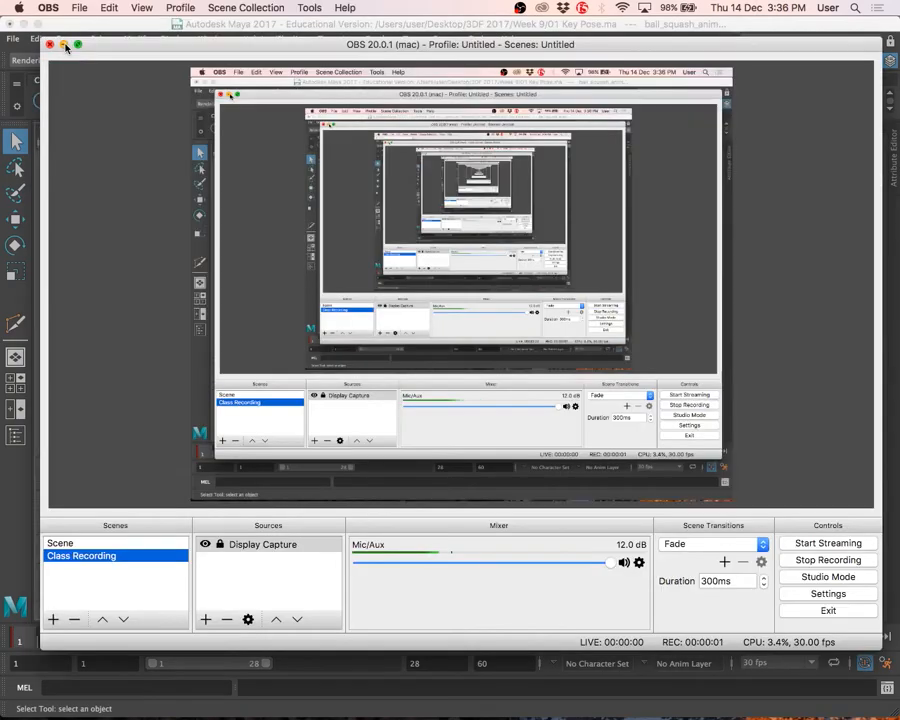
pyautogui.press('super+m')
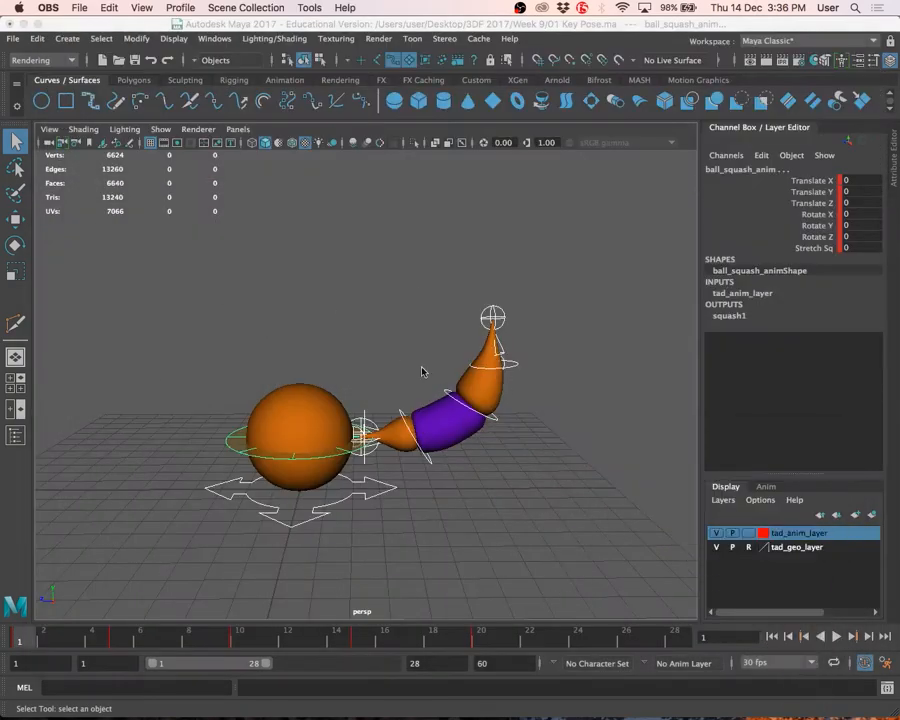
pyautogui.click(50, 650)
pyautogui.hotkey('alt', 'v')
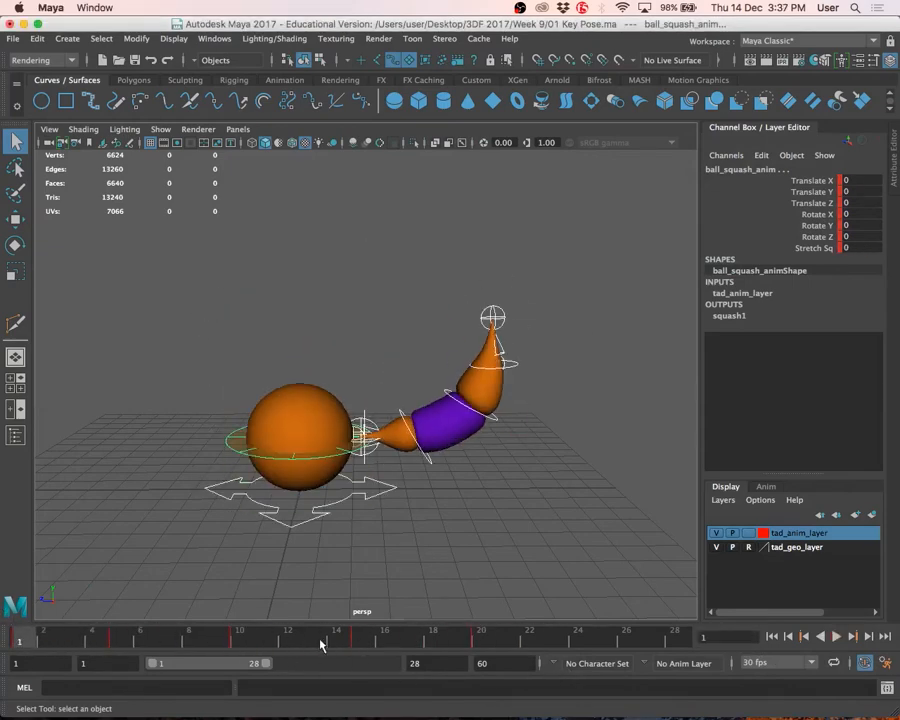
pyautogui.click(834, 637)
pyautogui.click(832, 638)
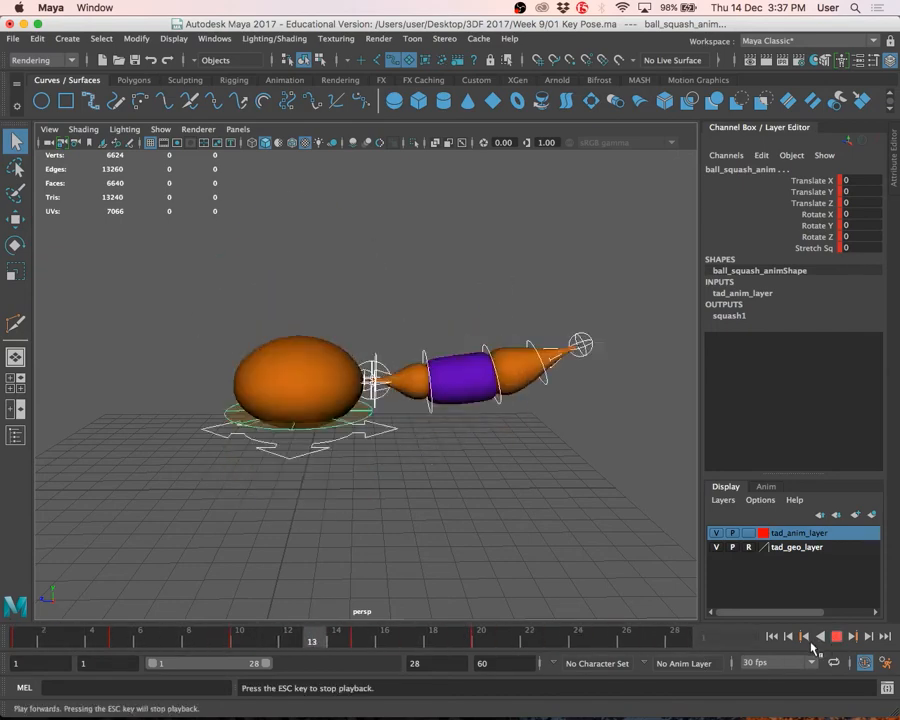
pyautogui.click(836, 637)
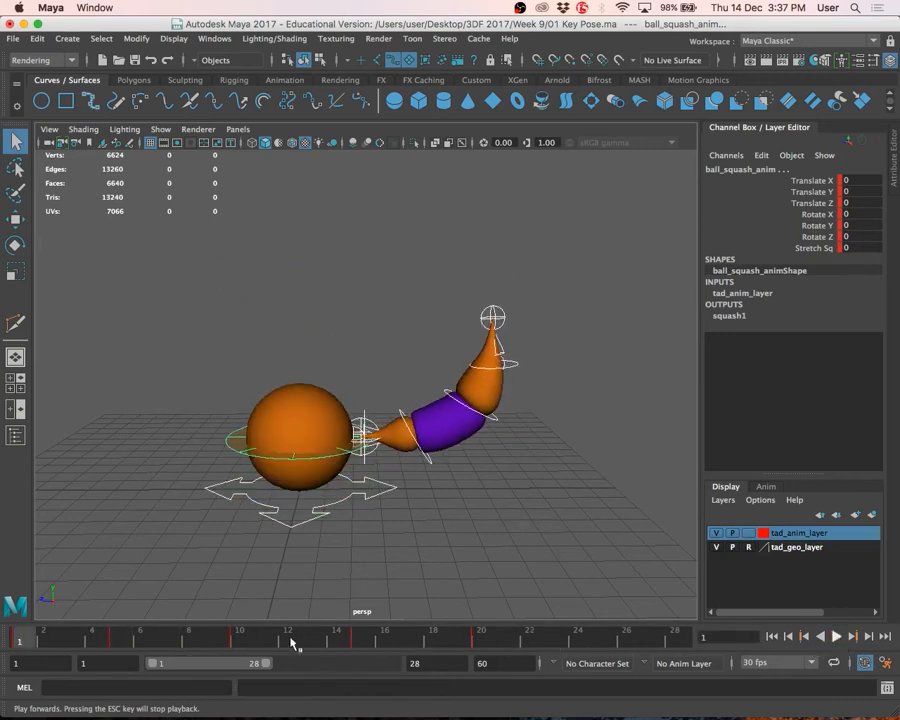
# Extend the end of the playback range to frame 60
pyautogui.moveTo(272, 665); pyautogui.dragTo(317, 670)
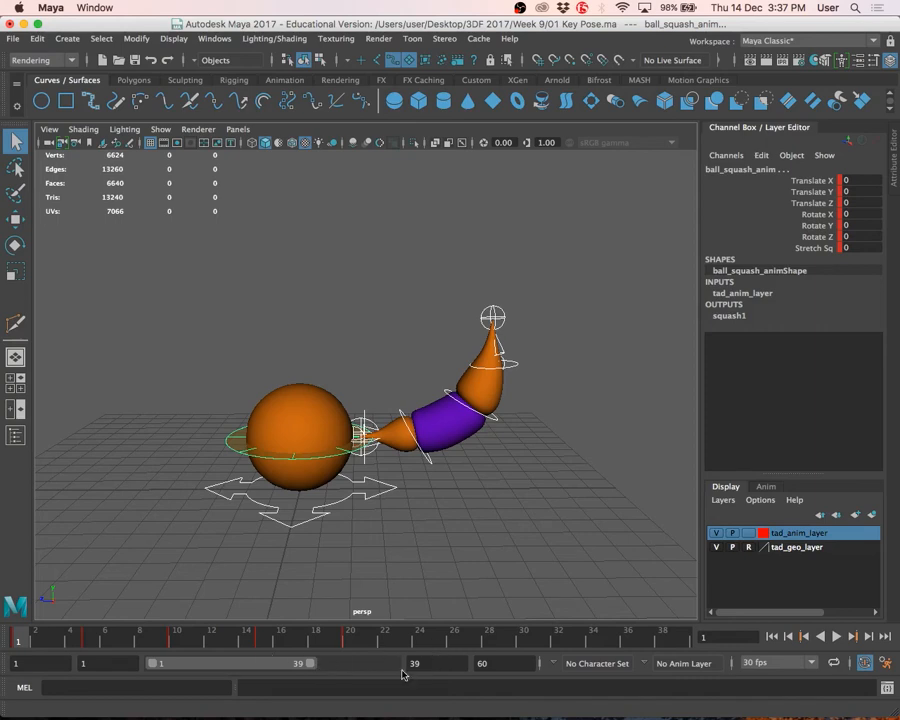
pyautogui.click(440, 663)
pyautogui.write('60')
pyautogui.press('Return')
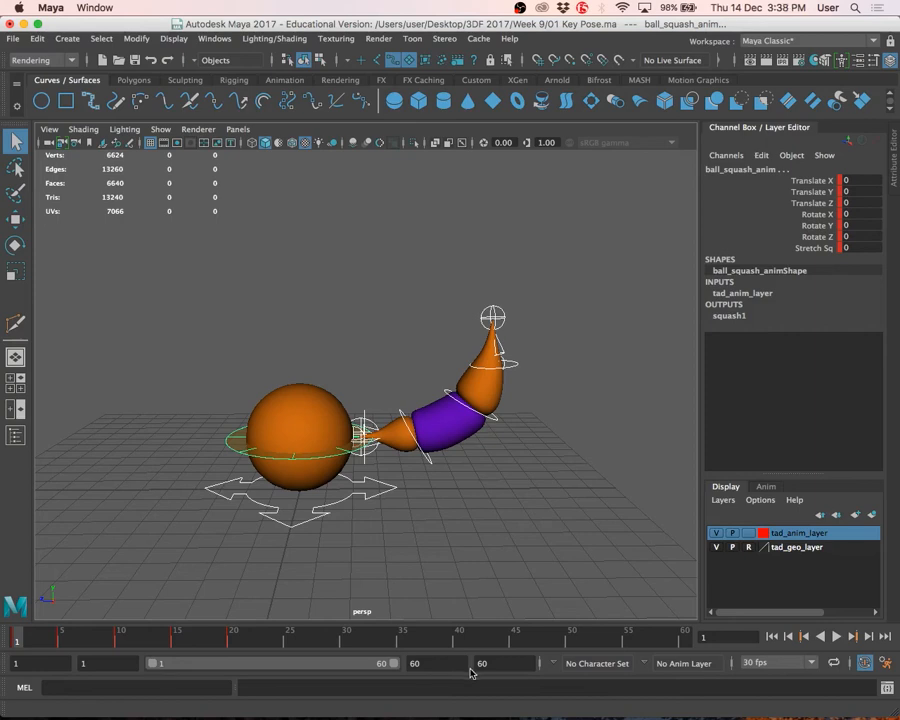
pyautogui.click(420, 663)
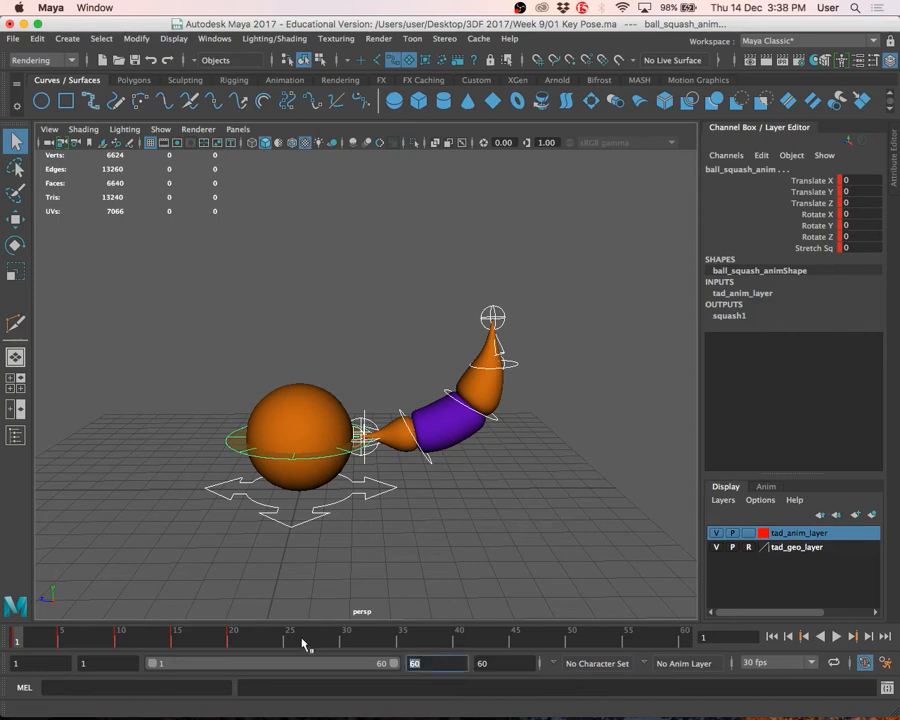
pyautogui.write('180')
pyautogui.press('BackSpace')
pyautogui.press('BackSpace')
pyautogui.press('BackSpace')
pyautogui.write('60')
pyautogui.press('Return')
# Move the final key of all controls from frame 20 to frame 61, extending the playback range's end to 61
pyautogui.click(236, 640)
pyautogui.hotkey('alt', 'v')
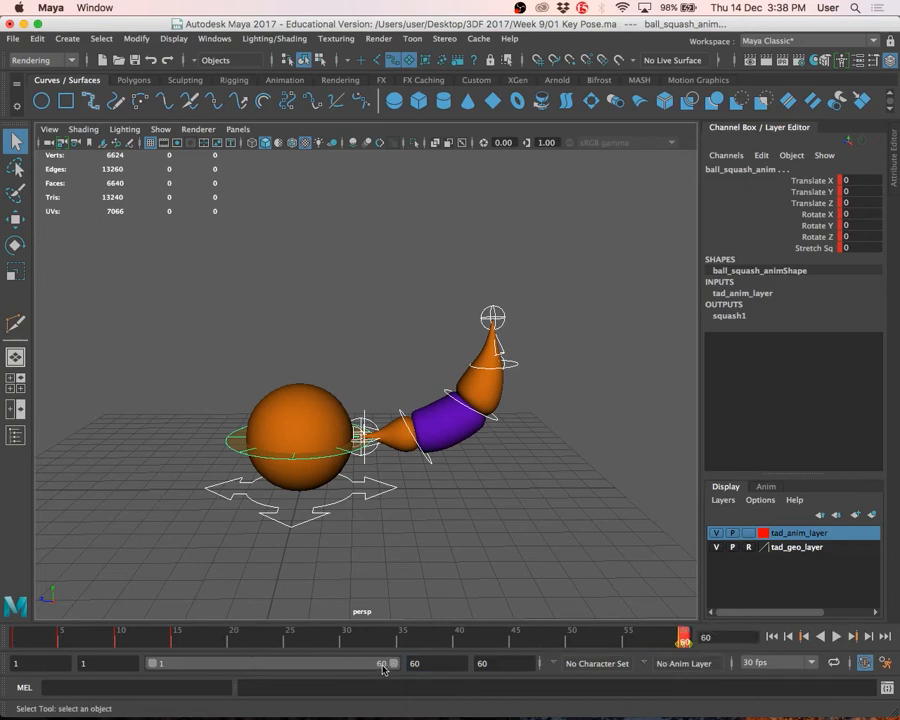
pyautogui.click(438, 664)
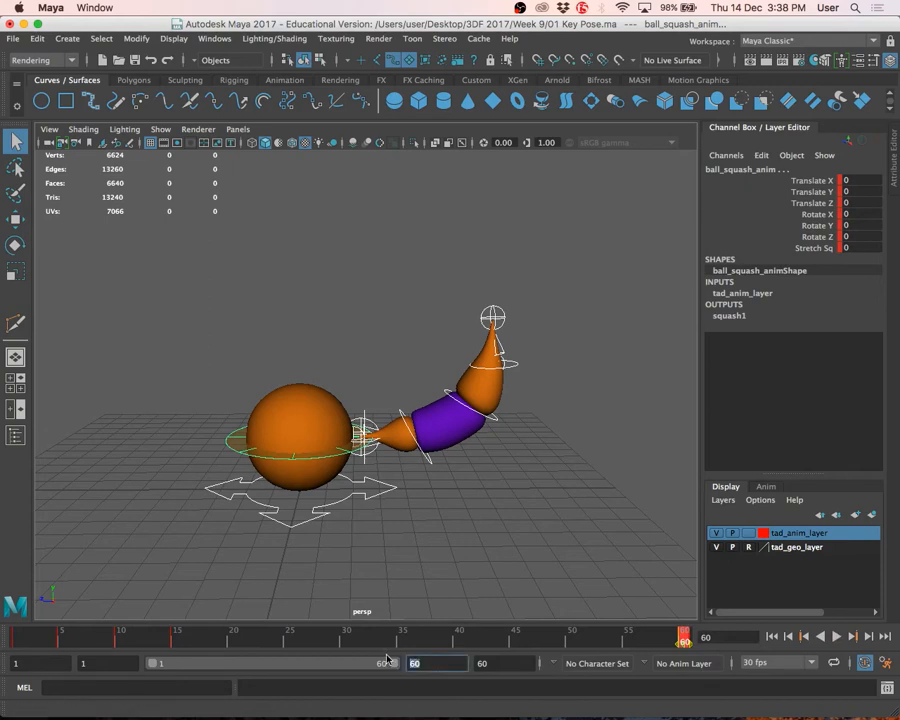
pyautogui.write('61')
pyautogui.press('Return')
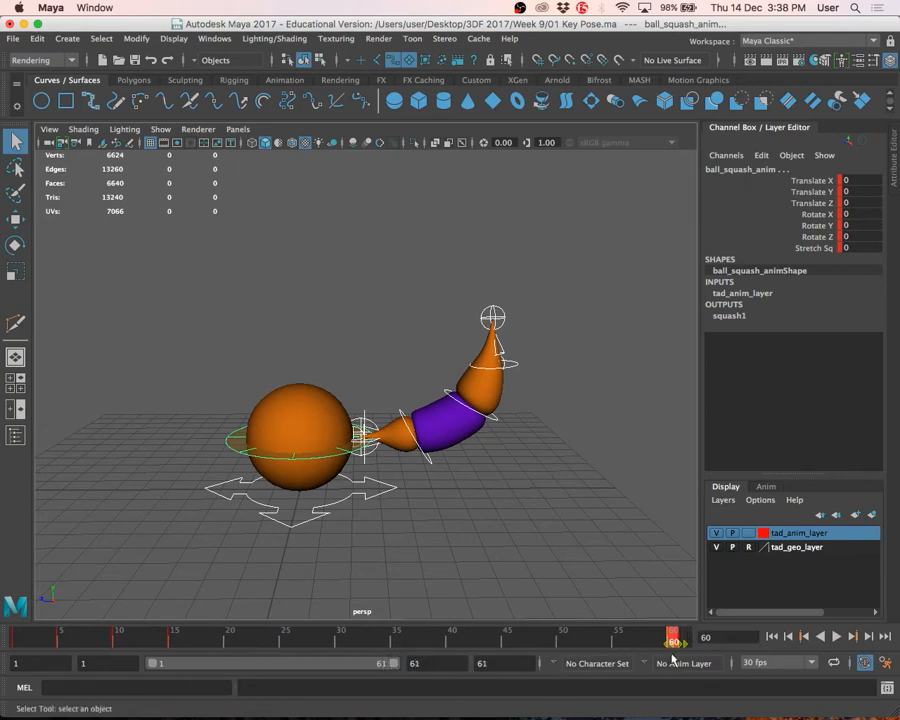
pyautogui.click(630, 641)
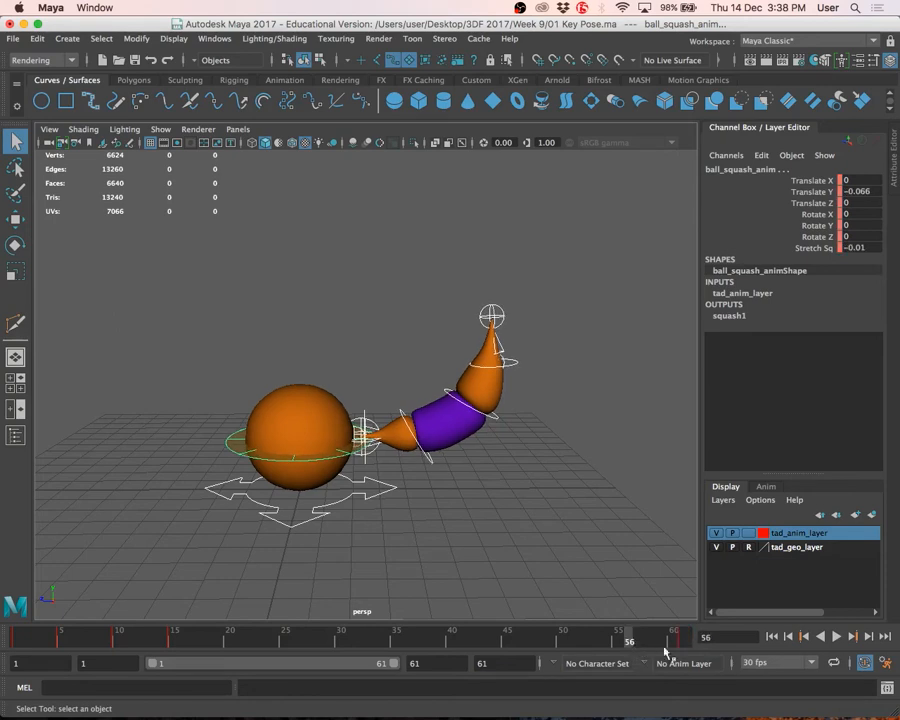
pyautogui.click(683, 642)
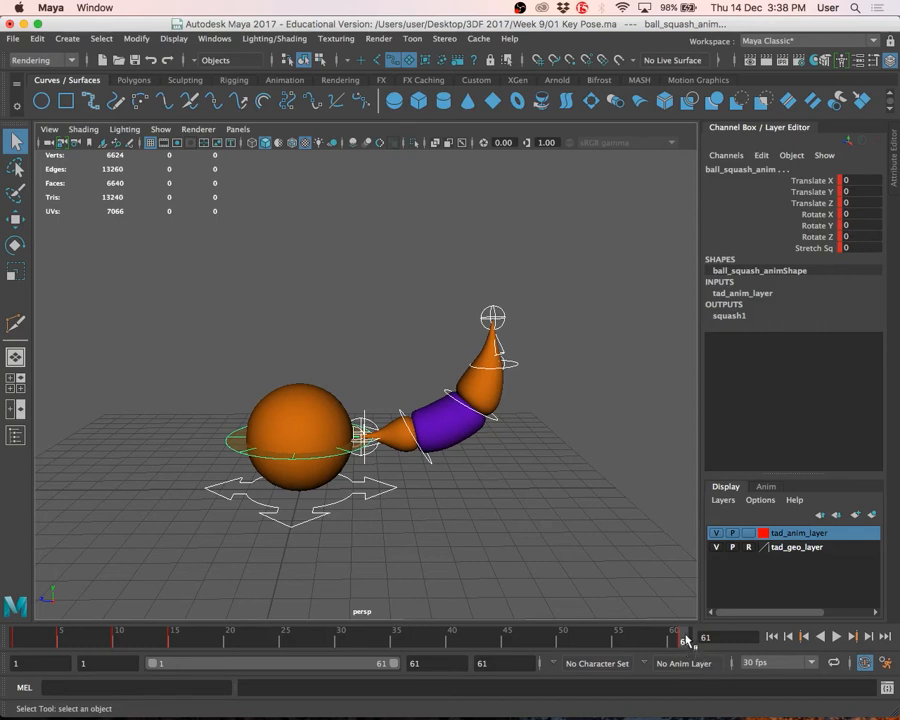
# Copy the frame 61 pose of all controls to frame 51, key it there, and return to frame 61
pyautogui.moveTo(183, 265); pyautogui.dragTo(499, 524)
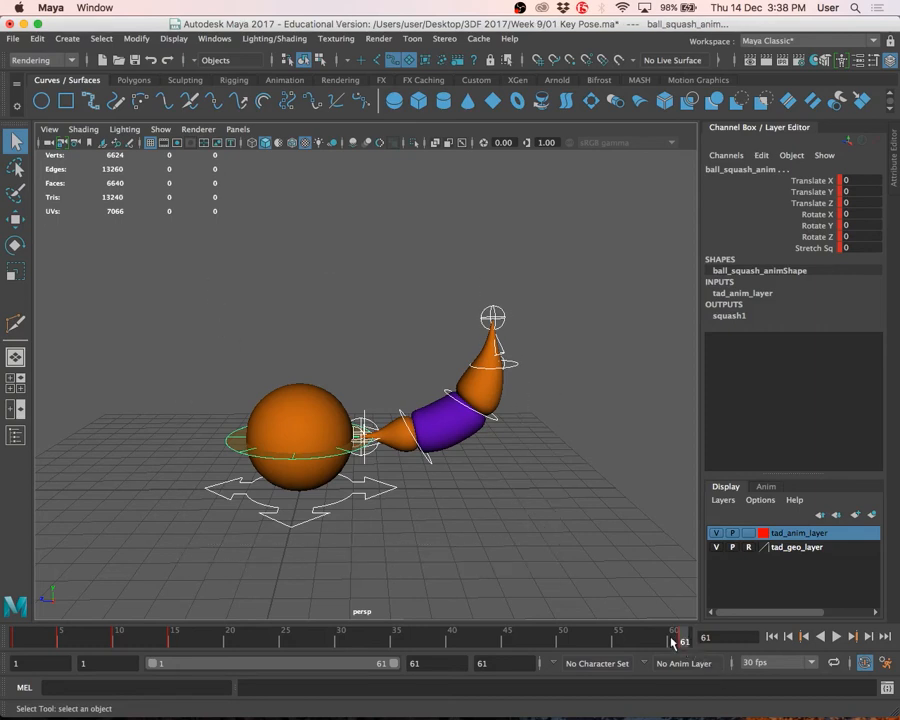
pyautogui.moveTo(682, 640); pyautogui.dragTo(573, 650)
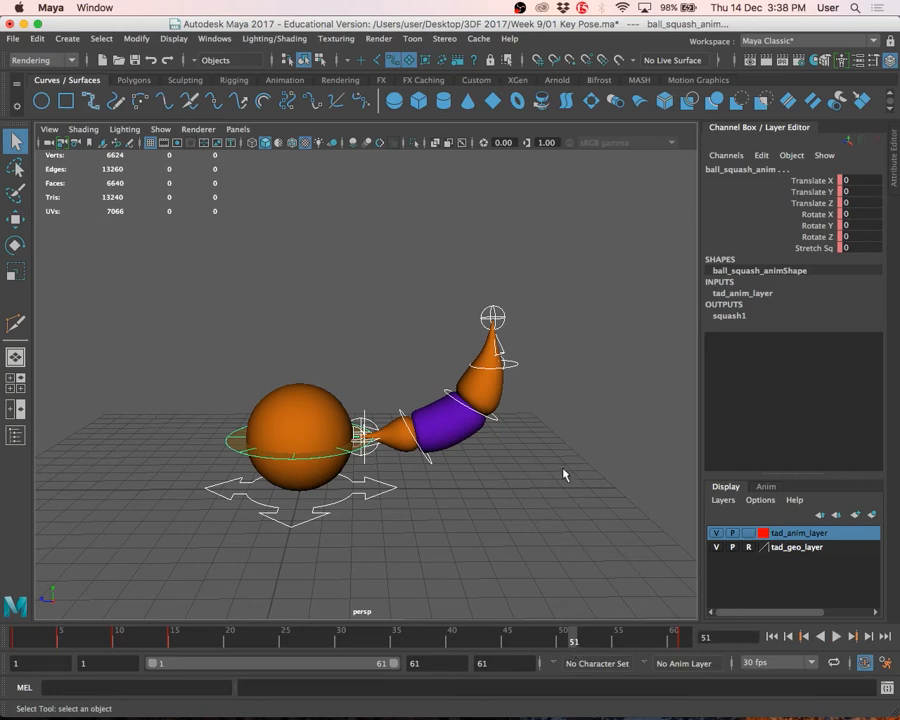
pyautogui.click(560, 490)
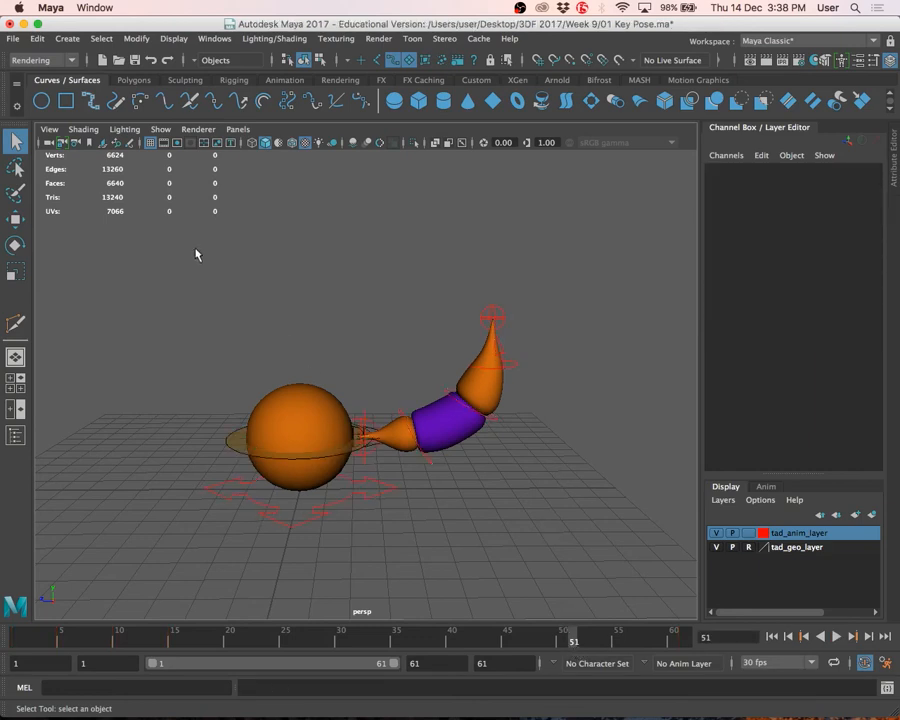
pyautogui.moveTo(196, 249); pyautogui.dragTo(690, 620)
pyautogui.moveTo(578, 648); pyautogui.dragTo(705, 653)
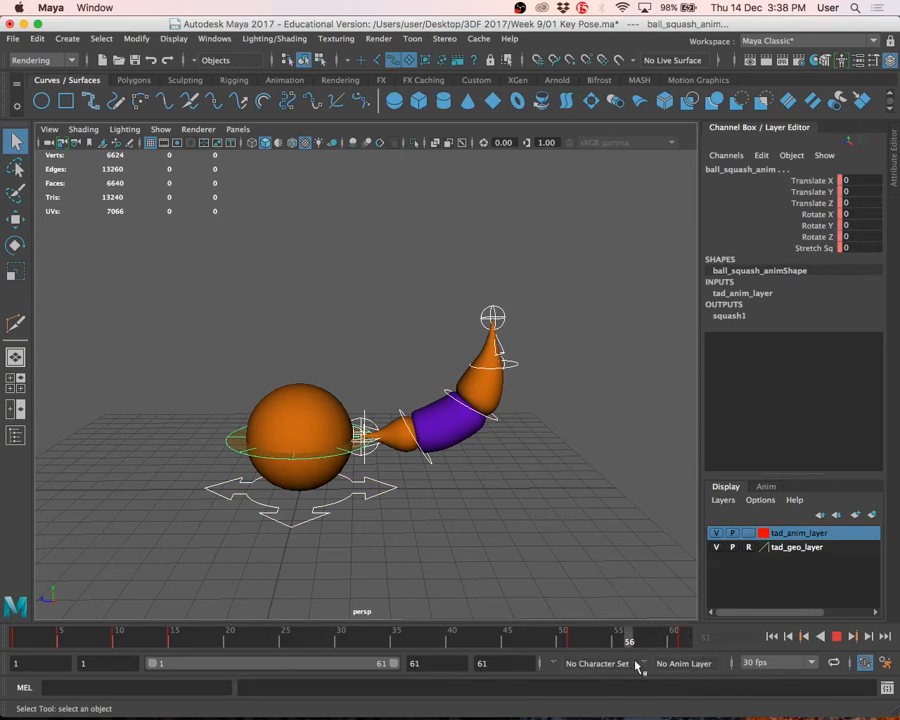
pyautogui.click(682, 640)
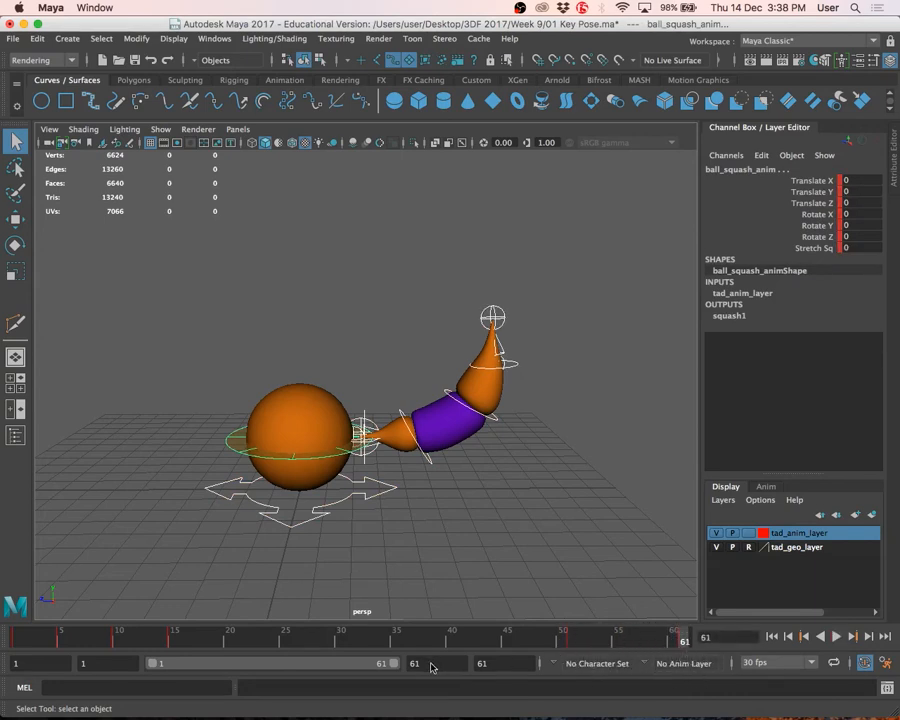
# Set the end of the playback range to frame 60 so the closing key sits just outside the loop
pyautogui.doubleClick(432, 664)
pyautogui.write('60')
pyautogui.press('Return')
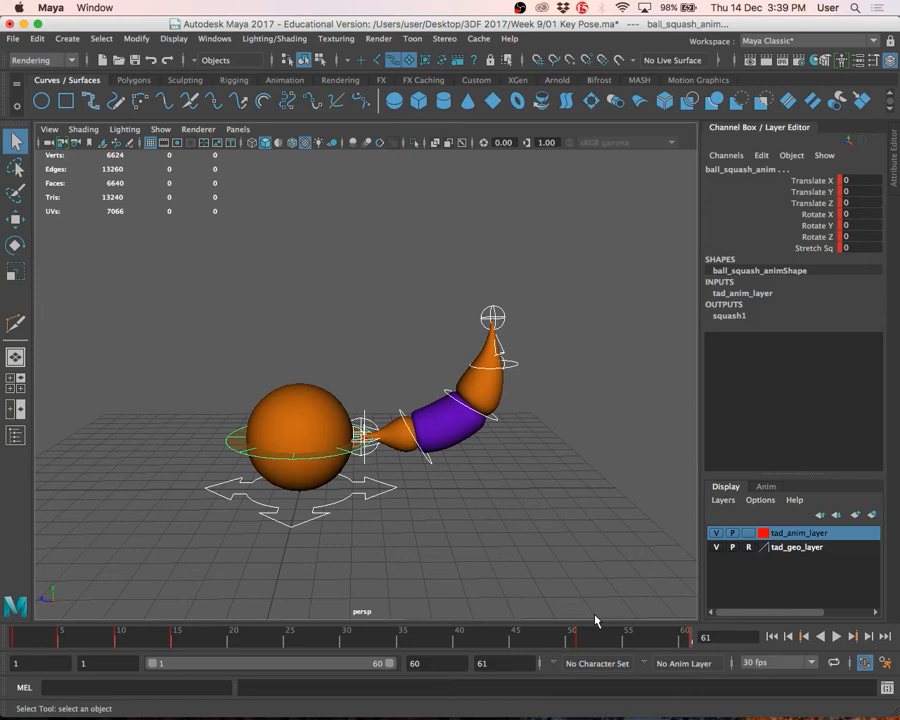
# Scrub through the closing hold and play back the animation to review the retimed jump
pyautogui.moveTo(587, 634)
pyautogui.mouseDown()
pyautogui.moveTo(567, 640)
pyautogui.moveTo(685, 643)
pyautogui.moveTo(597, 653)
pyautogui.moveTo(697, 663)
pyautogui.mouseUp()
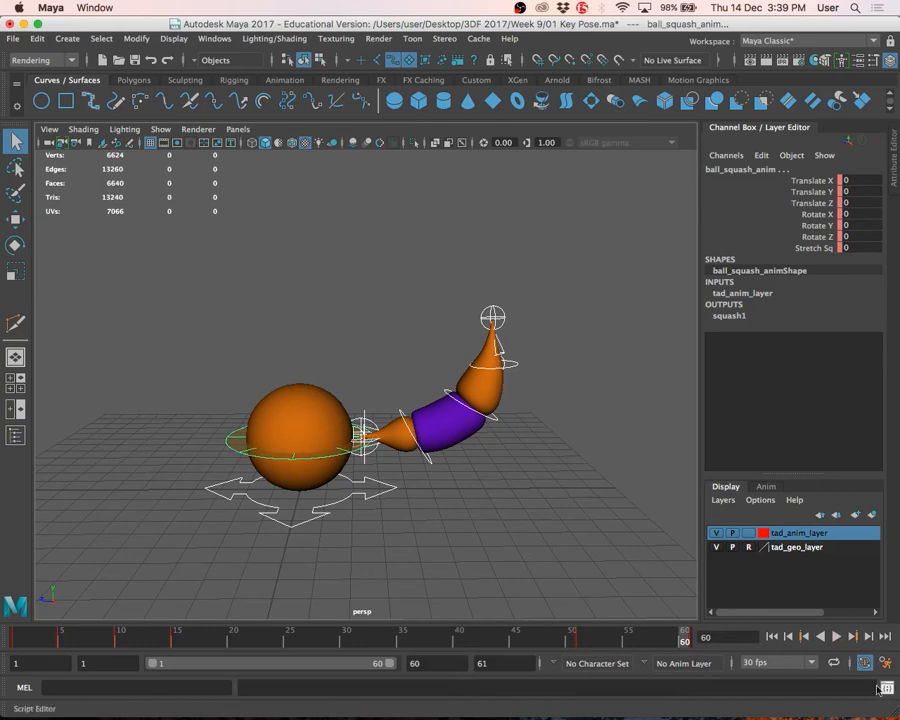
pyautogui.click(838, 639)
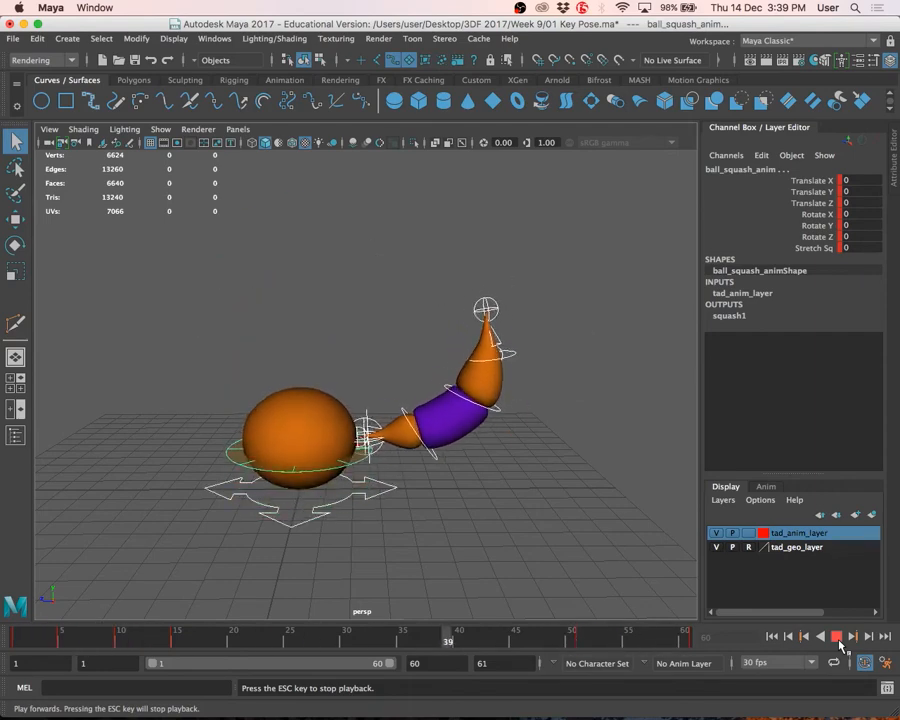
pyautogui.click(837, 636)
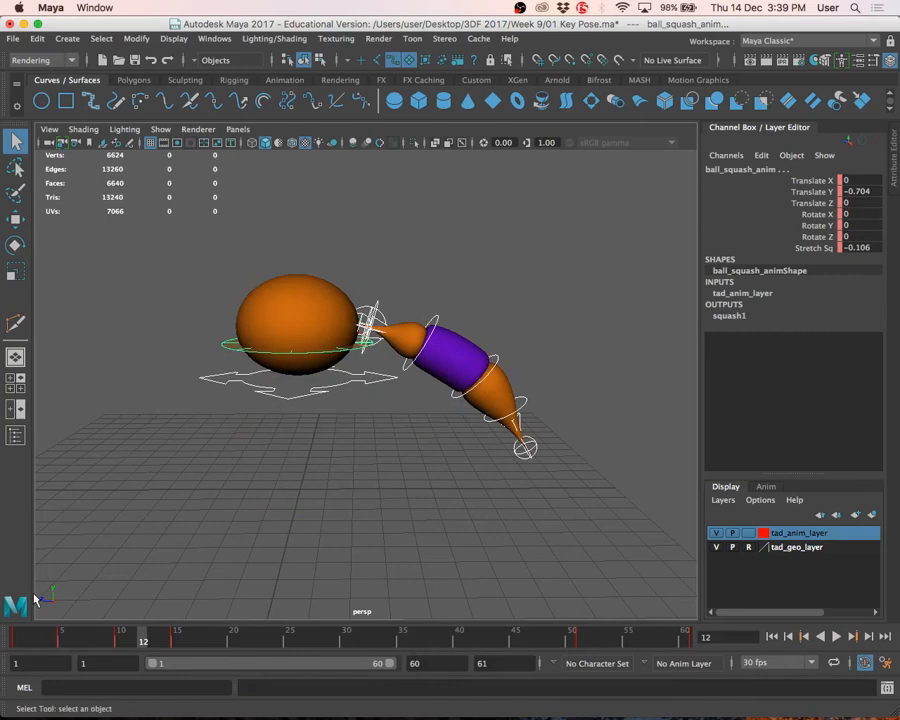
# Move the landing squash key of all controls to frame 46
pyautogui.click(176, 637)
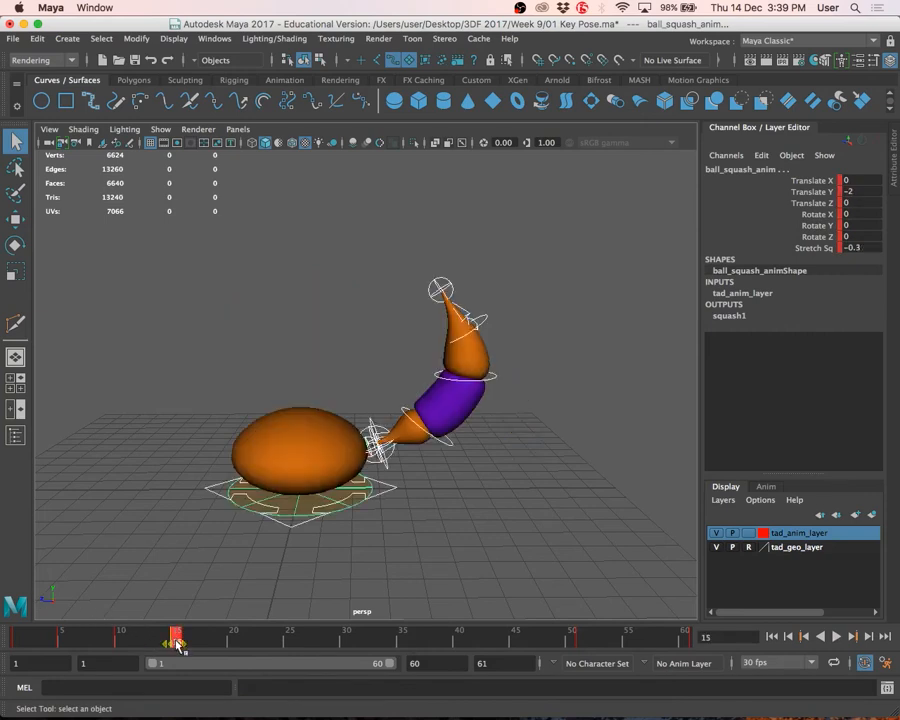
pyautogui.hotkey('alt', 'v')
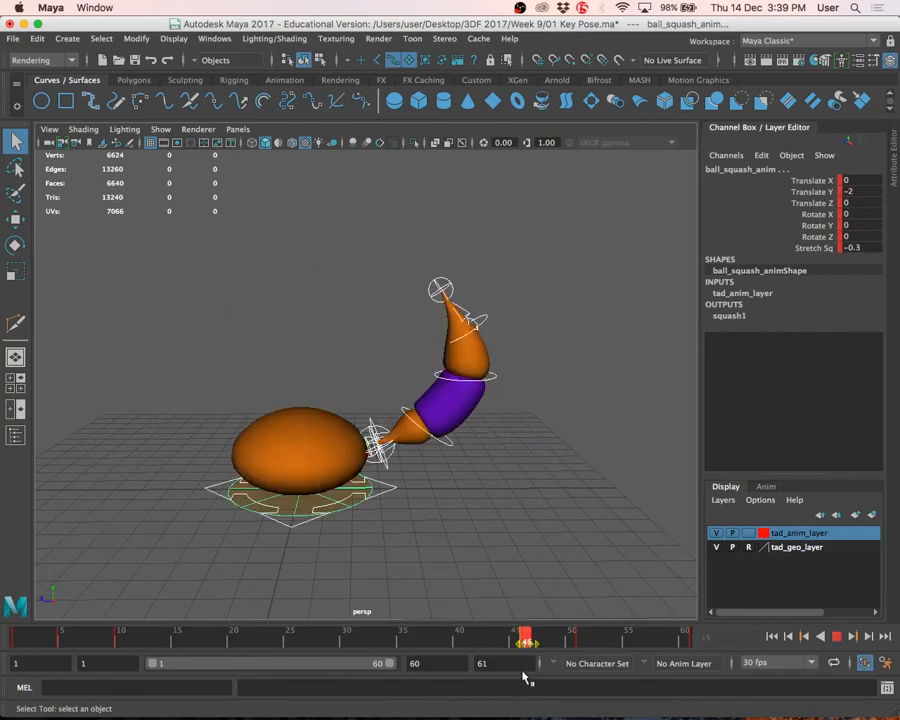
pyautogui.hotkey('alt', 'v')
pyautogui.click(408, 645)
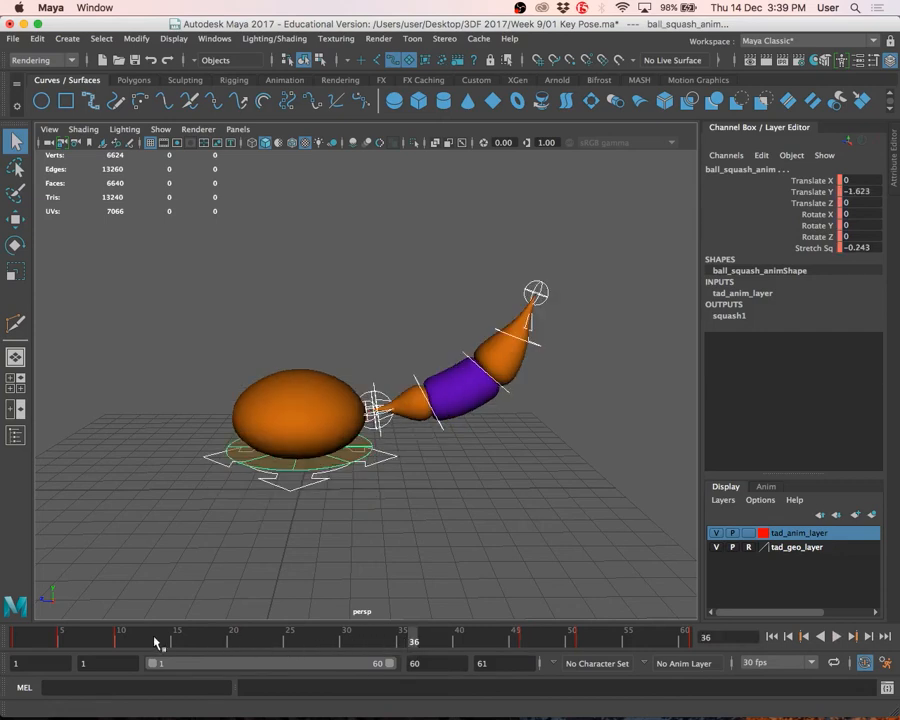
# Move the airborne pose key of all controls to frame 24 and scrub through the jump back to frame 1
pyautogui.click(120, 643)
pyautogui.moveTo(125, 648)
pyautogui.mouseDown()
pyautogui.moveTo(311, 651)
pyautogui.moveTo(279, 656)
pyautogui.mouseUp()
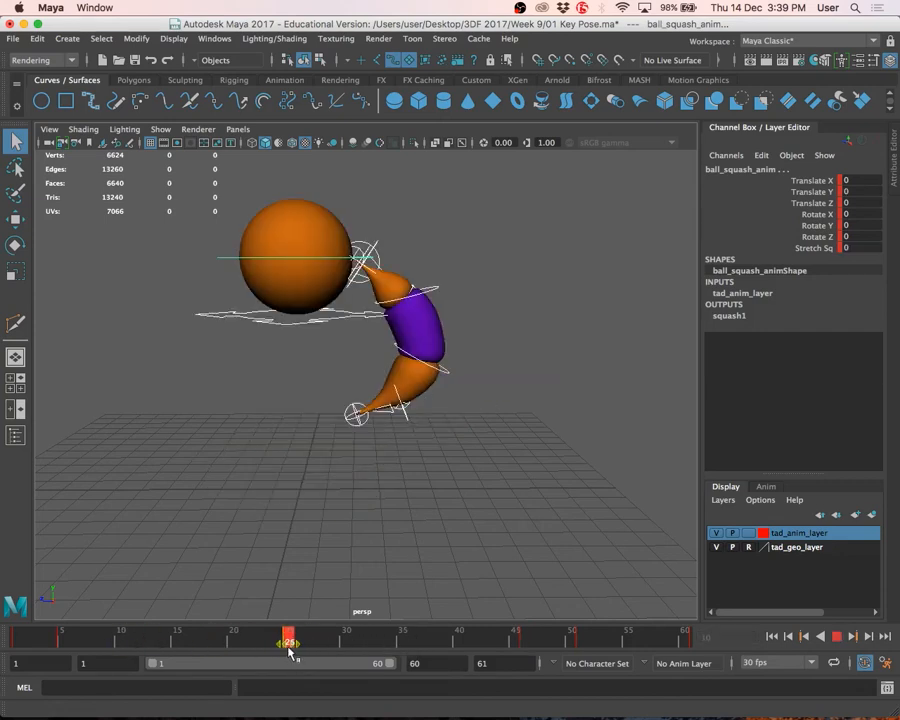
pyautogui.moveTo(155, 640)
pyautogui.mouseDown()
pyautogui.moveTo(12, 648)
pyautogui.moveTo(630, 647)
pyautogui.moveTo(120, 648)
pyautogui.moveTo(594, 648)
pyautogui.mouseUp()
pyautogui.moveTo(343, 643); pyautogui.dragTo(15, 640)
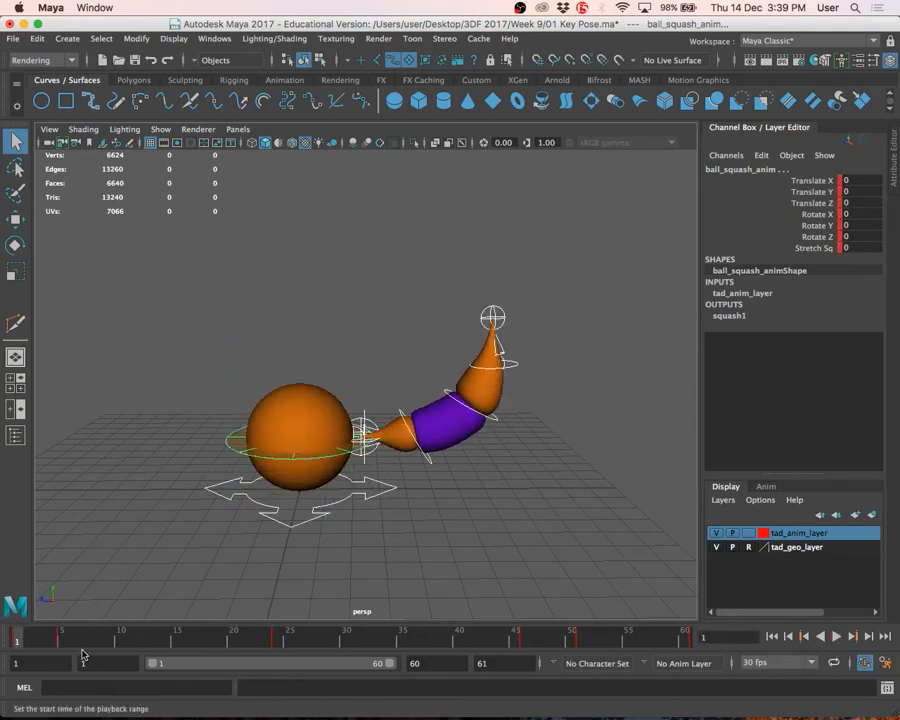
# Nudge the airborne key to frame 25 and the landing squash key to frame 47, and play back the timing
pyautogui.hotkey('alt', 'v')
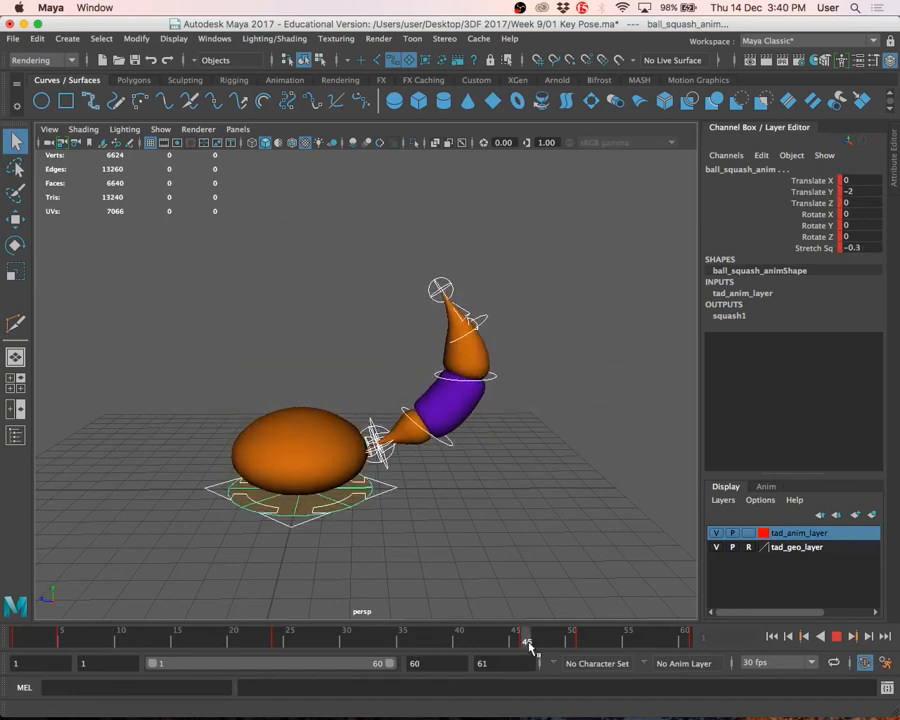
pyautogui.moveTo(569, 647); pyautogui.dragTo(504, 645)
pyautogui.moveTo(287, 648)
pyautogui.mouseDown()
pyautogui.moveTo(279, 645)
pyautogui.moveTo(288, 640)
pyautogui.moveTo(176, 640)
pyautogui.mouseUp()
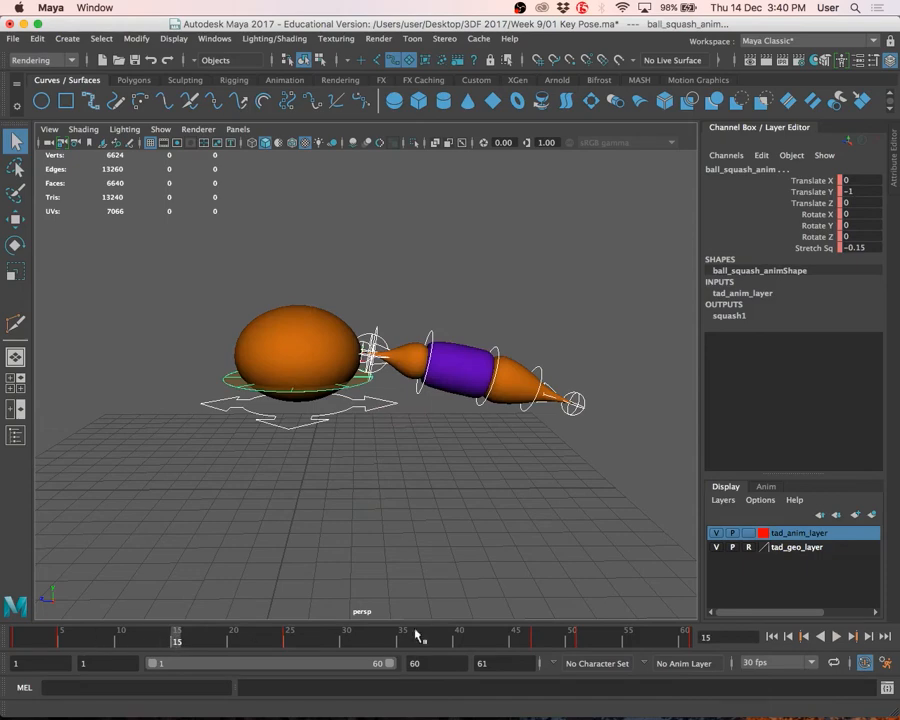
pyautogui.click(836, 636)
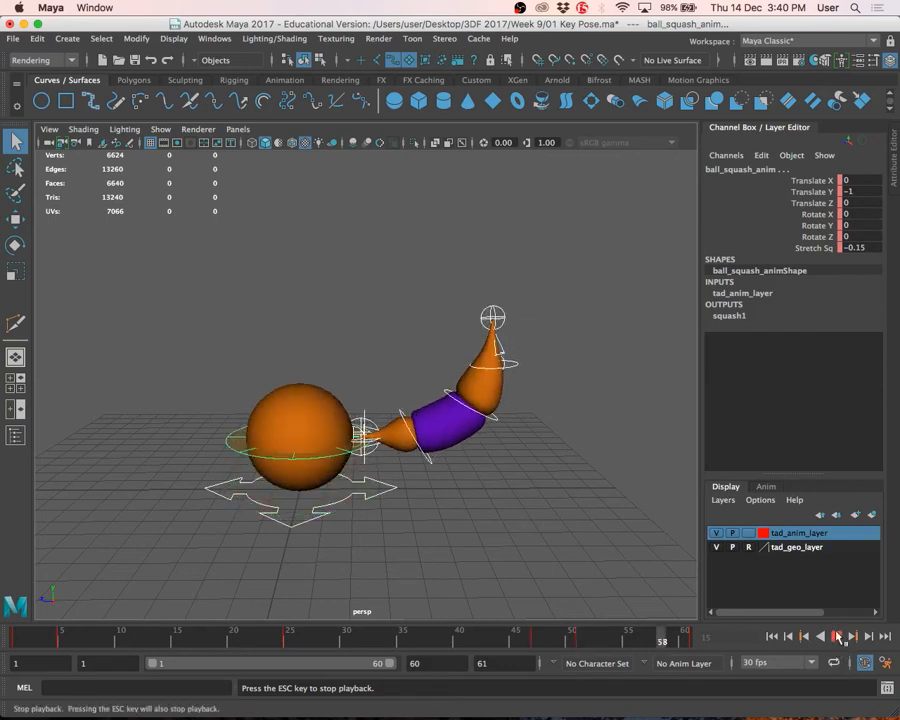
pyautogui.click(838, 637)
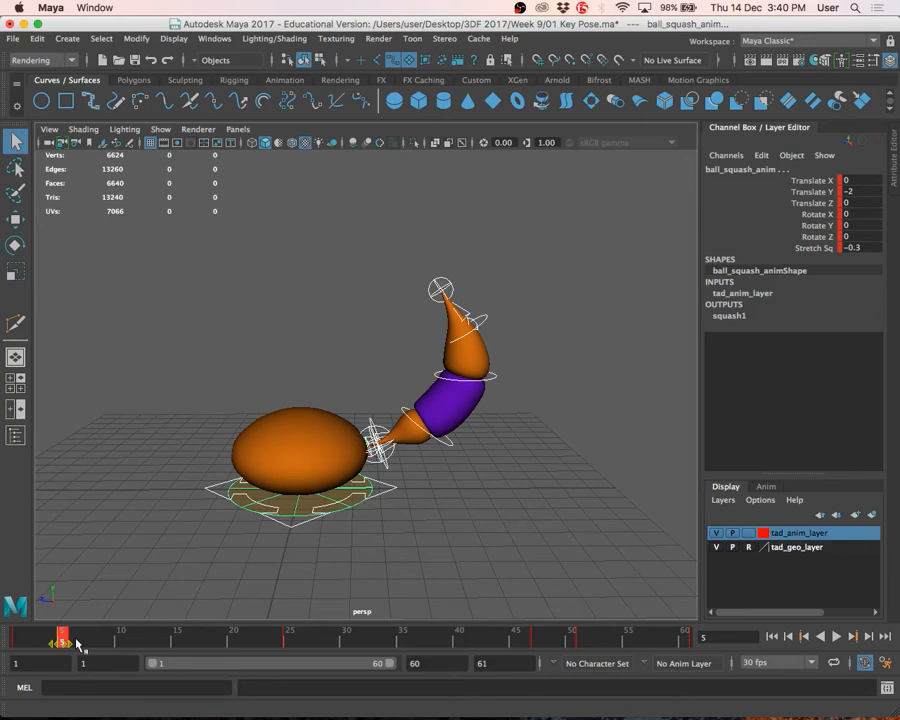
# Hold the rest pose from frame 1 to 5, moving the take-off squash key to frame 10 and the settle key to frame 55
pyautogui.keyDown('shift'); pyautogui.moveTo(19, 640); pyautogui.dragTo(94, 647); pyautogui.keyUp('shift')
pyautogui.moveTo(27, 636)
pyautogui.mouseDown()
pyautogui.moveTo(65, 642)
pyautogui.moveTo(17, 642)
pyautogui.moveTo(116, 650)
pyautogui.moveTo(56, 655)
pyautogui.moveTo(285, 665)
pyautogui.moveTo(414, 643)
pyautogui.moveTo(428, 661)
pyautogui.moveTo(604, 677)
pyautogui.moveTo(590, 680)
pyautogui.moveTo(578, 652)
pyautogui.moveTo(630, 654)
pyautogui.mouseUp()
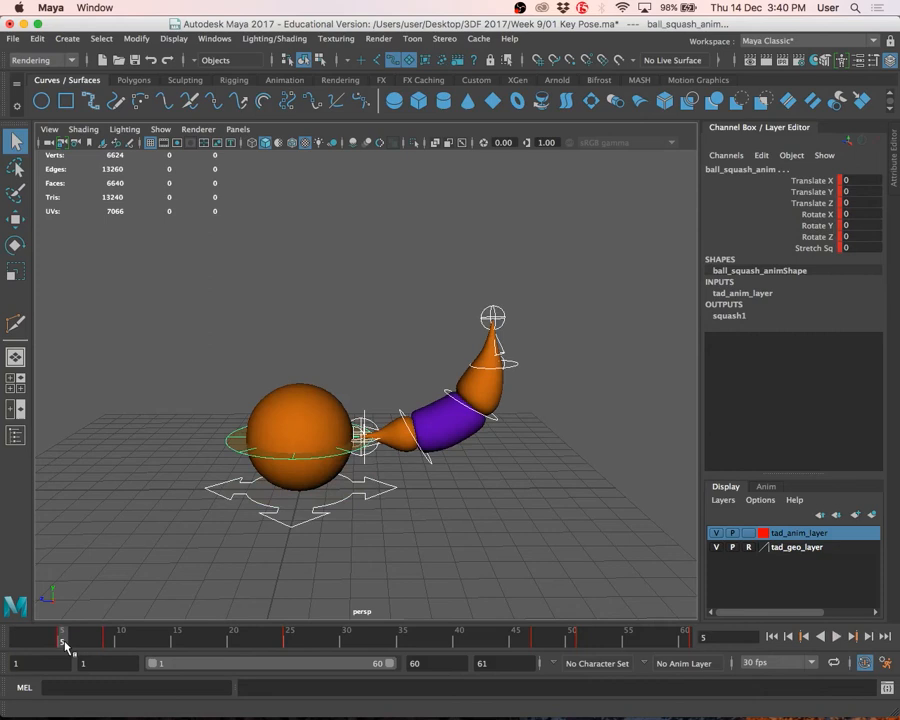
pyautogui.press('s')
pyautogui.click(562, 647)
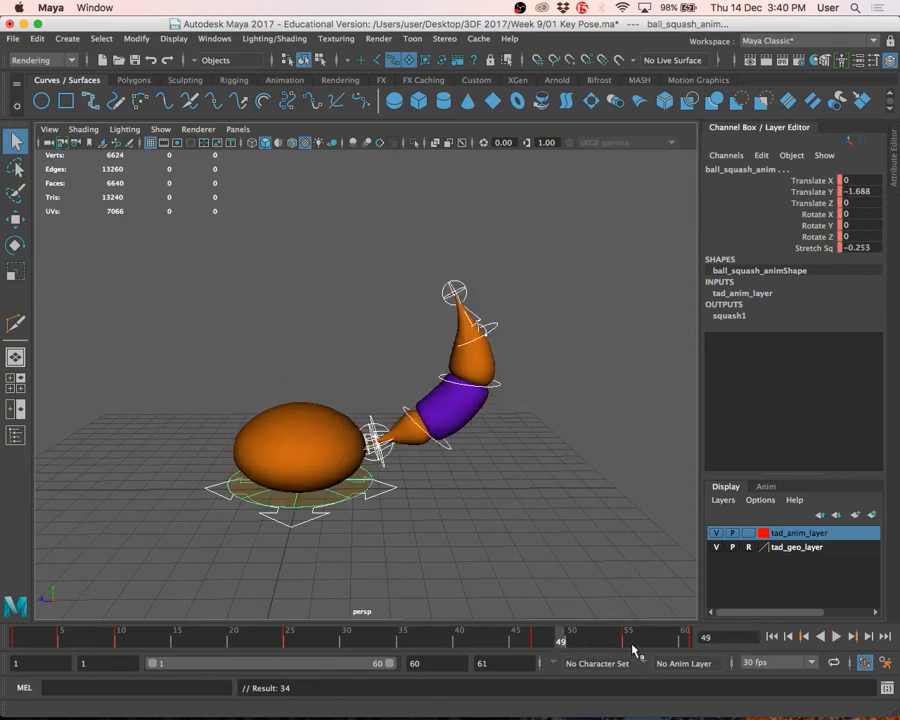
# Move the landing squash key of all controls to frame 50
pyautogui.click(537, 640)
pyautogui.keyDown('shift'); pyautogui.click(537, 640); pyautogui.keyUp('shift')
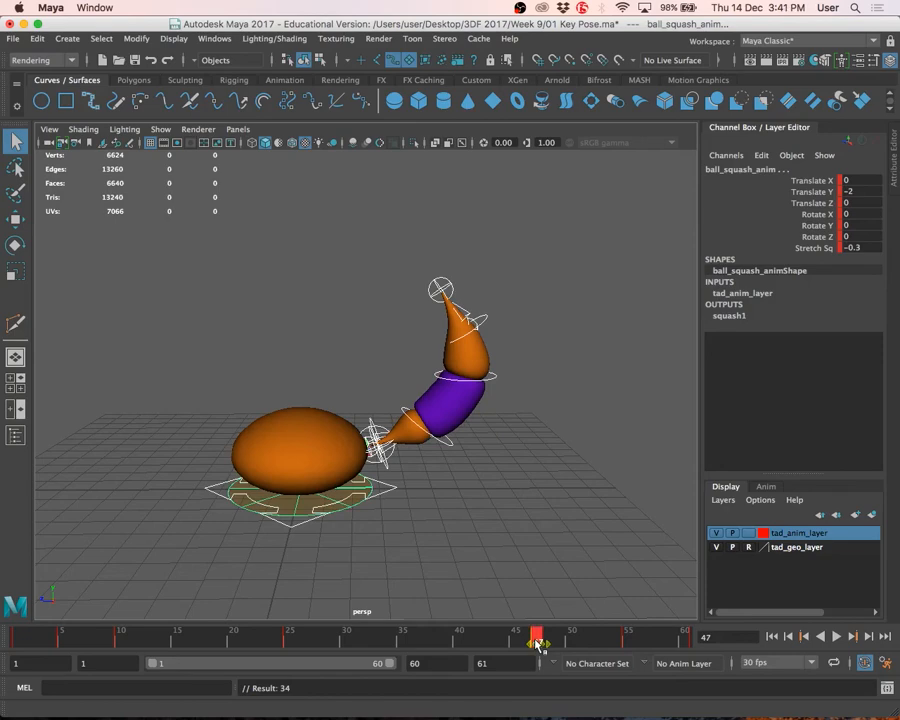
pyautogui.moveTo(537, 640); pyautogui.dragTo(571, 642)
pyautogui.click(537, 640)
pyautogui.hotkey('alt', 'v')
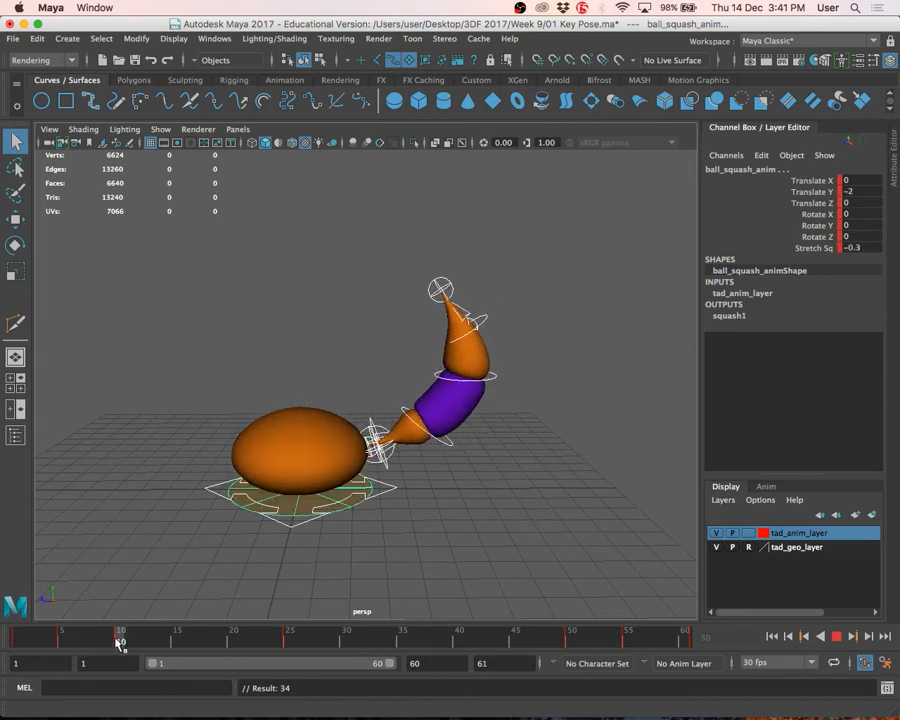
# Move the airborne pose key to frame 28, between the take-off and landing squashes
pyautogui.moveTo(118, 643); pyautogui.dragTo(323, 645)
pyautogui.keyDown('shift'); pyautogui.doubleClick(293, 646); pyautogui.keyUp('shift')
pyautogui.click(303, 646)
pyautogui.keyDown('shift'); pyautogui.click(287, 643); pyautogui.keyUp('shift')
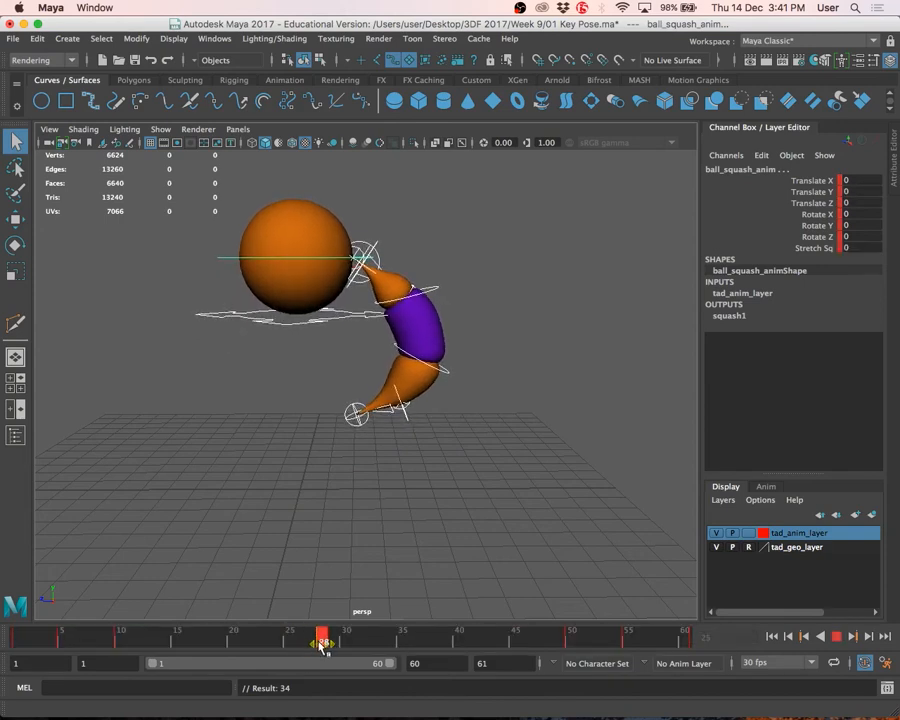
pyautogui.click(268, 643)
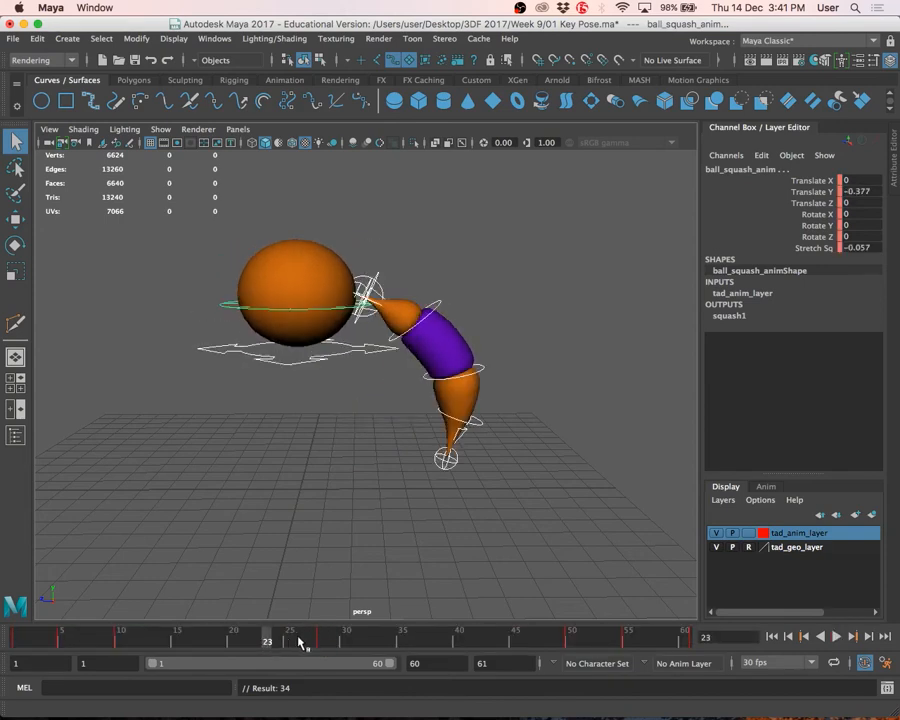
# Scrub from the end of the loop to frame 1 and play back the animation to review the adjusted timing
pyautogui.hotkey('alt', 'v')
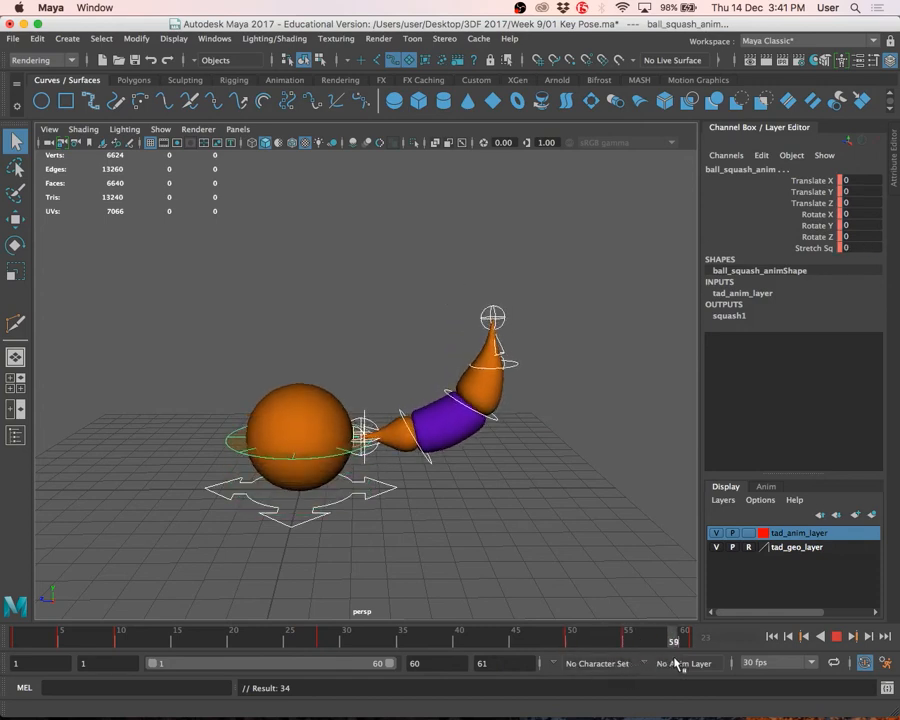
pyautogui.moveTo(688, 661); pyautogui.dragTo(688, 661)
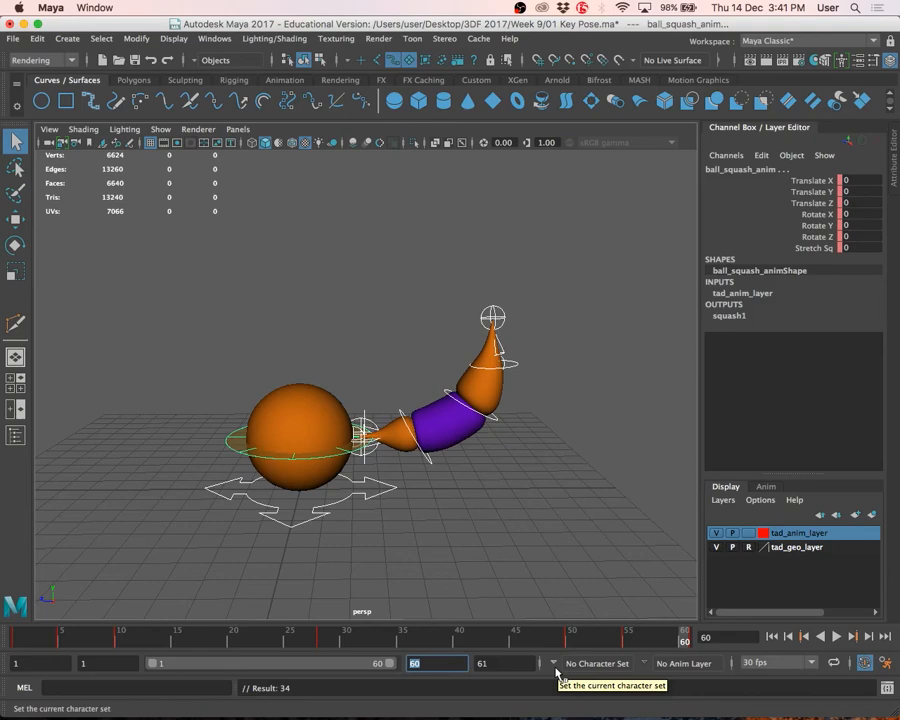
pyautogui.moveTo(625, 634); pyautogui.dragTo(15, 638)
pyautogui.click(840, 638)
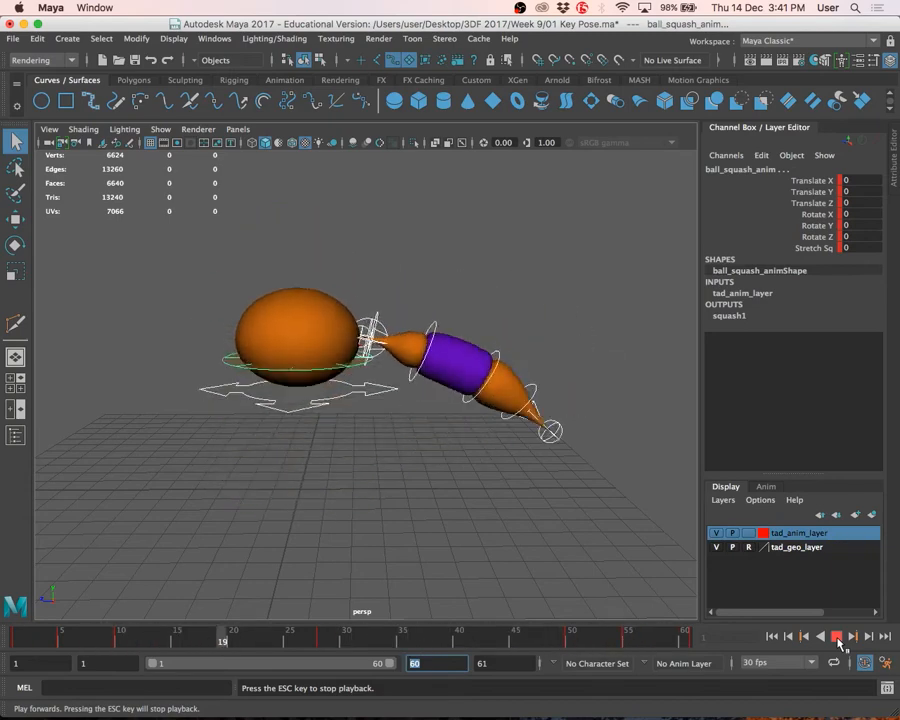
pyautogui.click(837, 637)
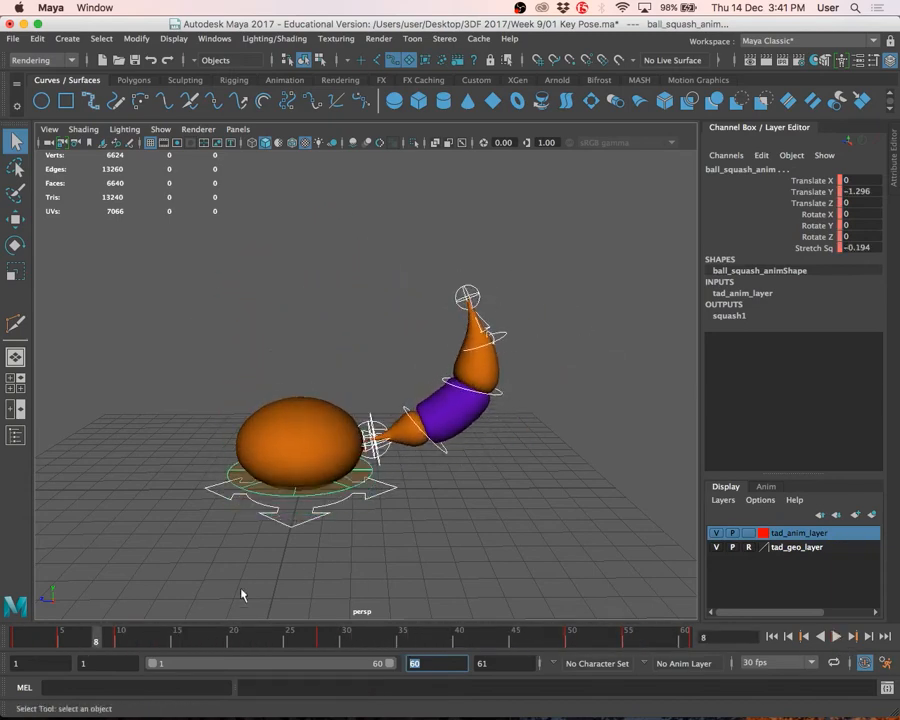
# Move the take-off squash key to frame 12 and the landing squash key to frame 48, and review the motion
pyautogui.moveTo(128, 635); pyautogui.dragTo(207, 636)
pyautogui.moveTo(115, 641); pyautogui.dragTo(143, 642)
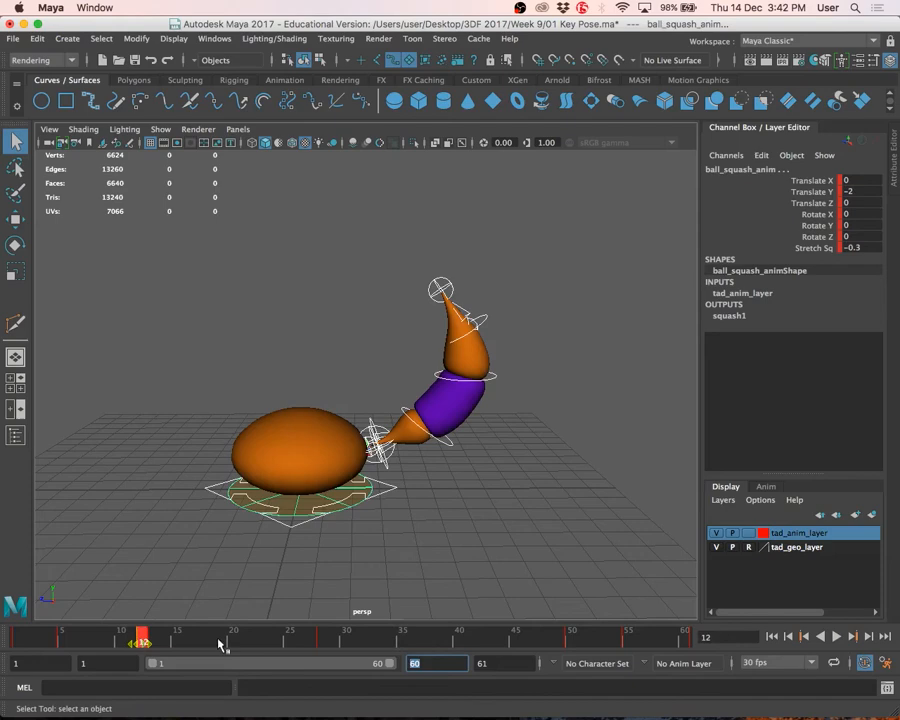
pyautogui.click(574, 641)
pyautogui.hotkey('alt', 'v')
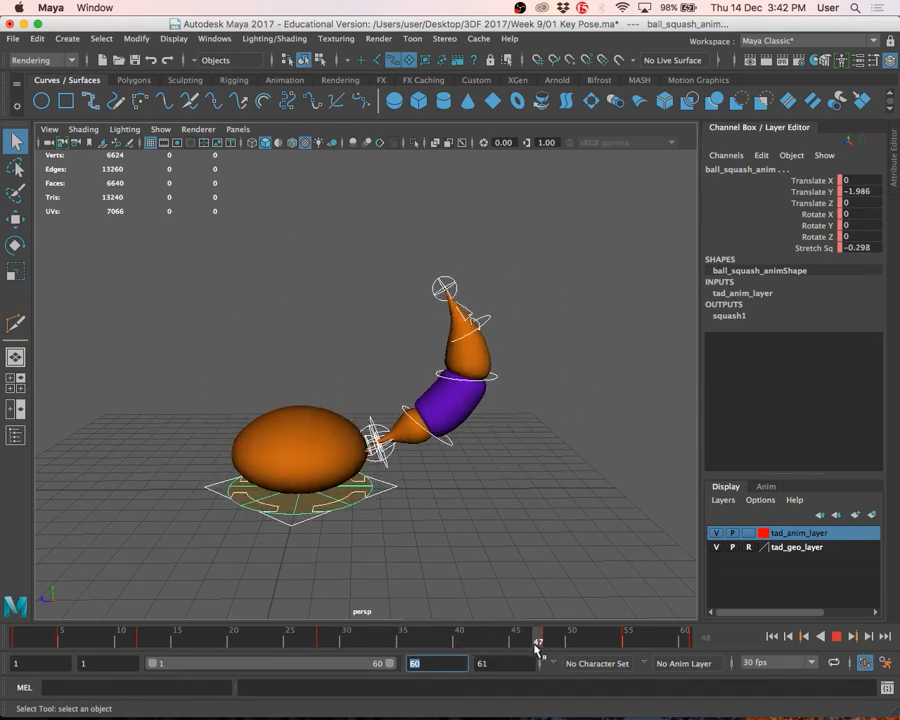
pyautogui.press('Escape')
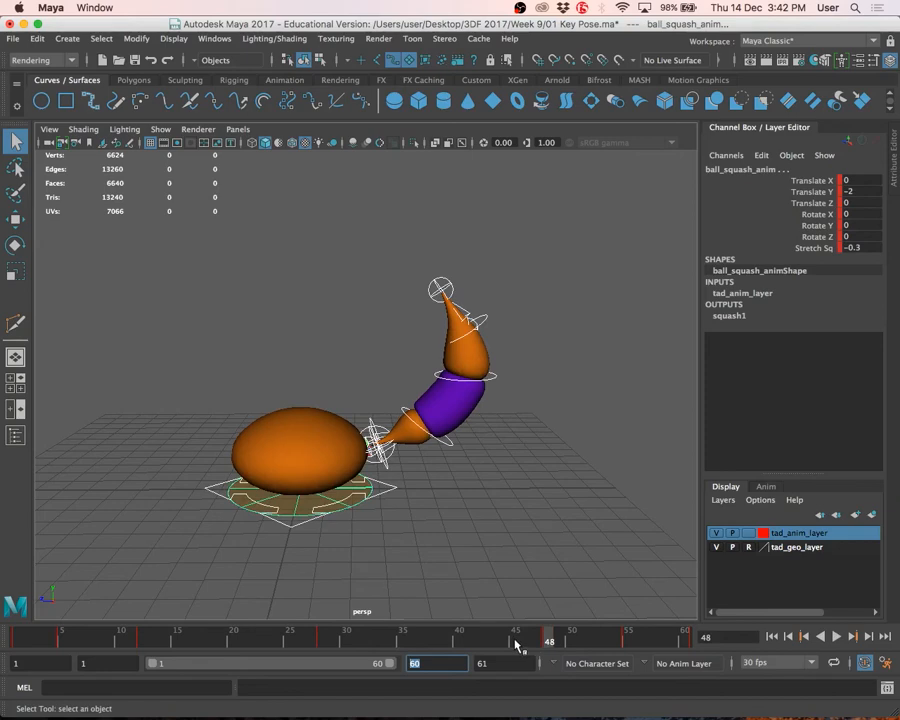
# Switch to Chrome, search Google Images for "bouncing ball", and open the Angry Animator bouncing ball diagram to study its spacing
pyautogui.press('super+Tab')
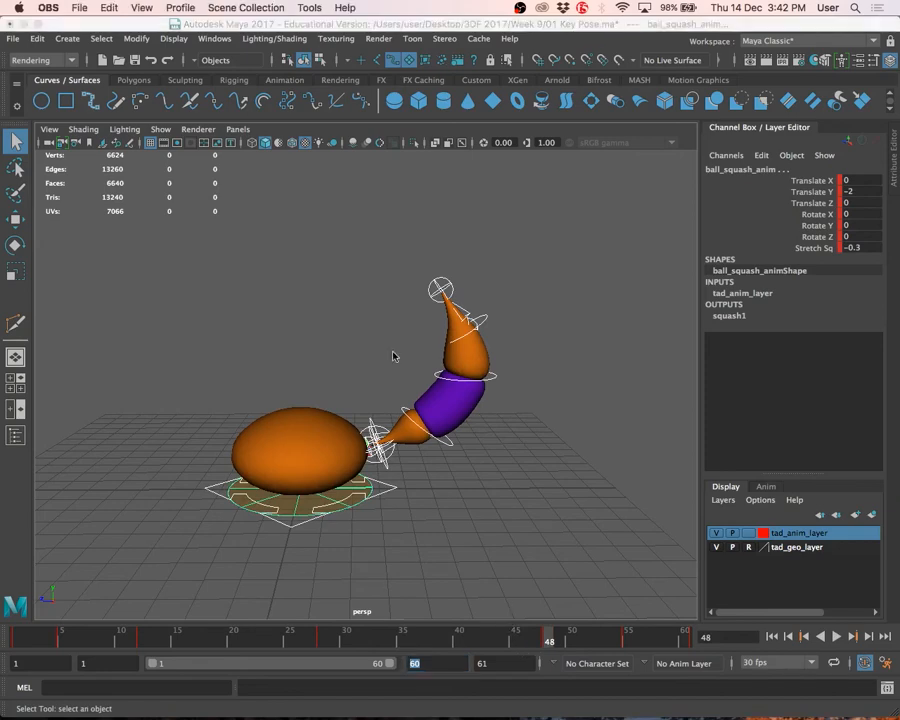
pyautogui.click(220, 690)
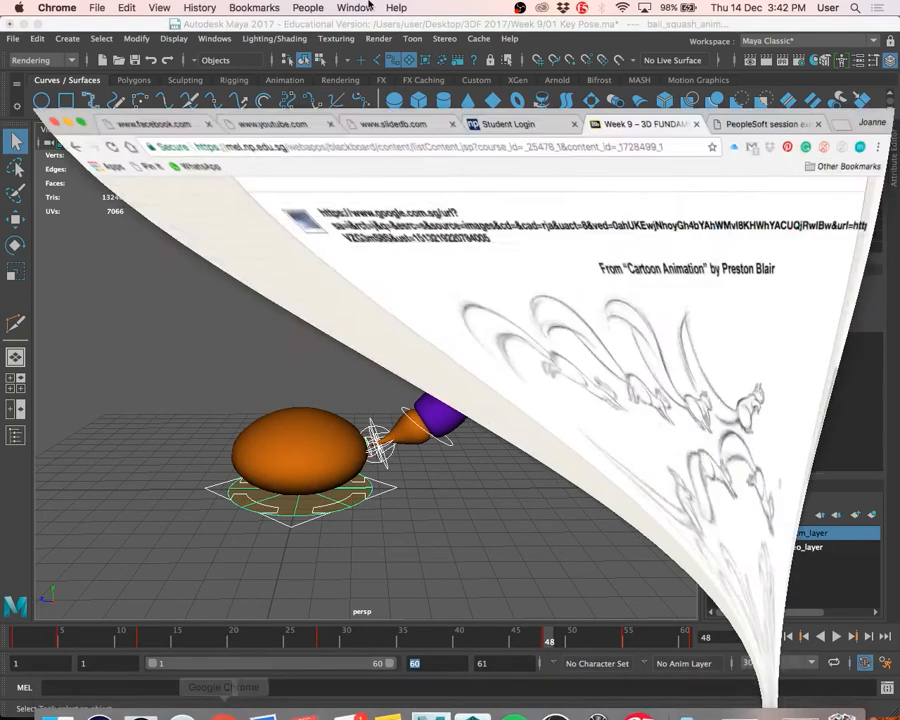
pyautogui.scroll(10, 669, 121)
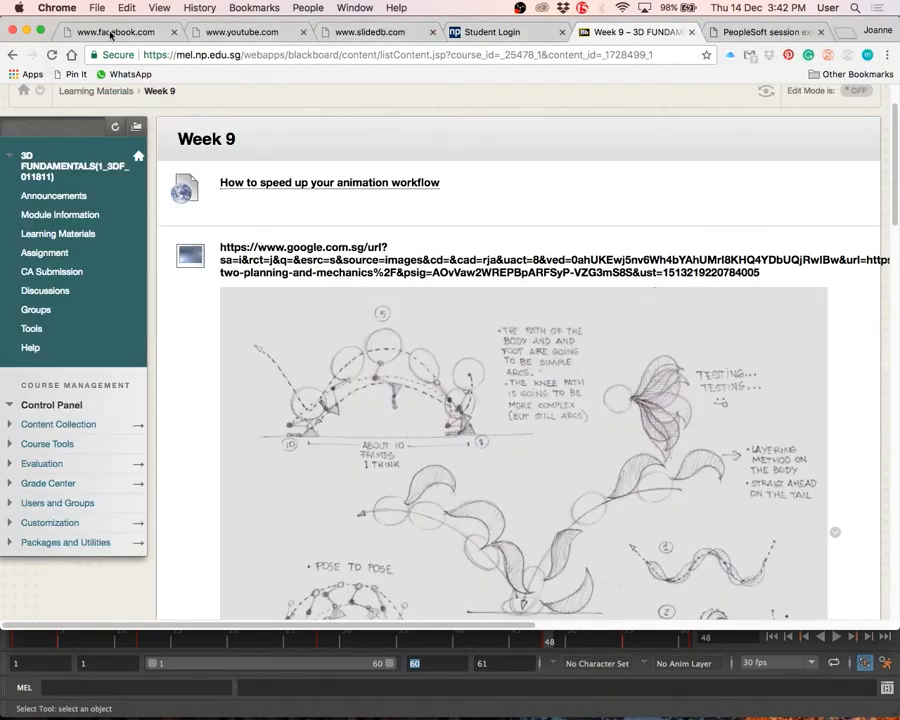
pyautogui.click(752, 34)
pyautogui.click(665, 55)
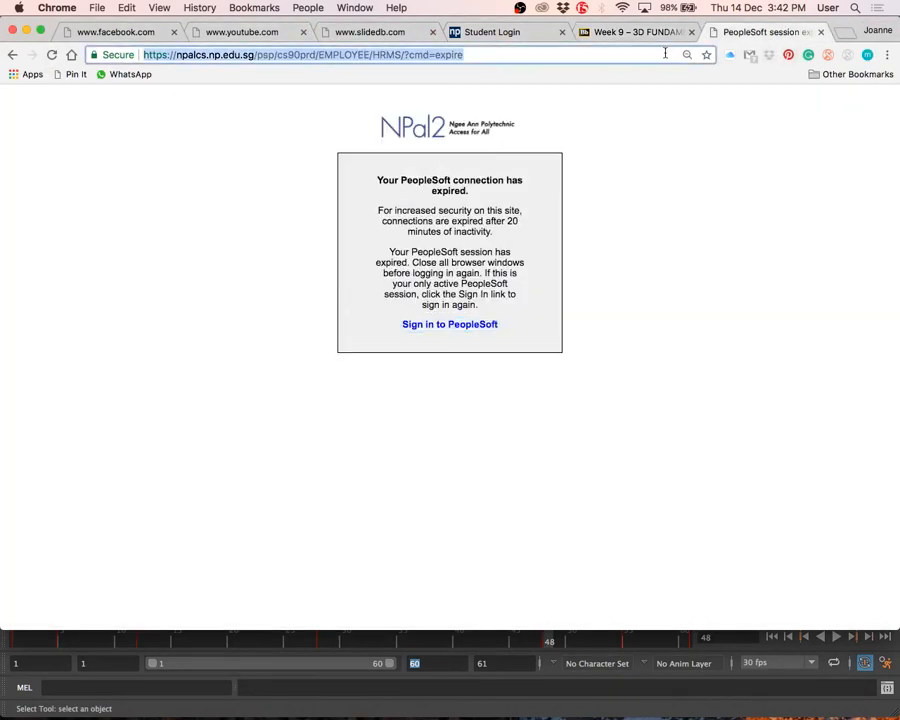
pyautogui.write('bouncing ball')
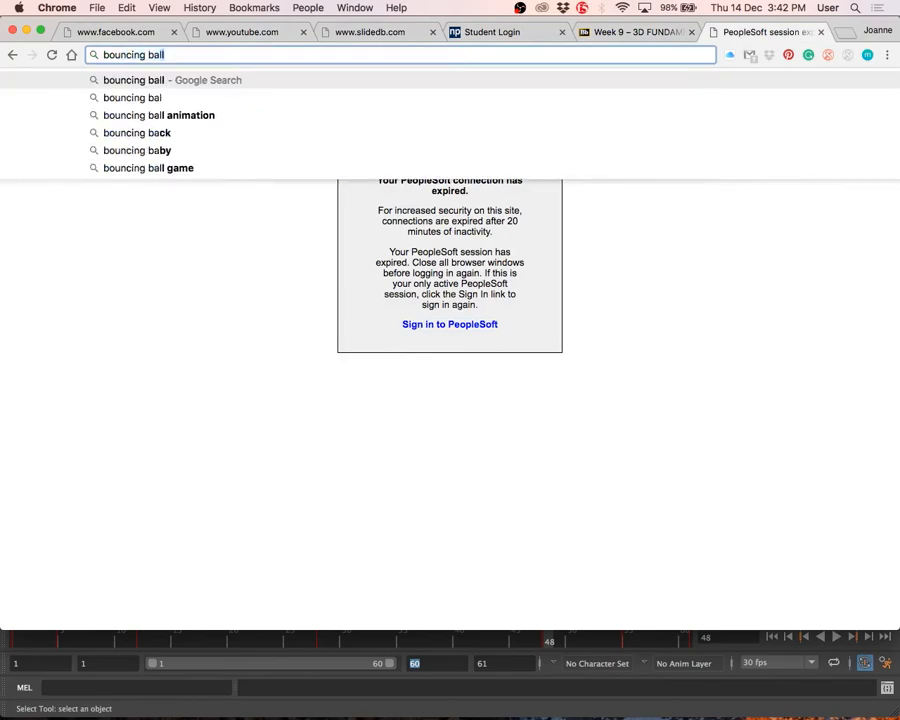
pyautogui.press('Return')
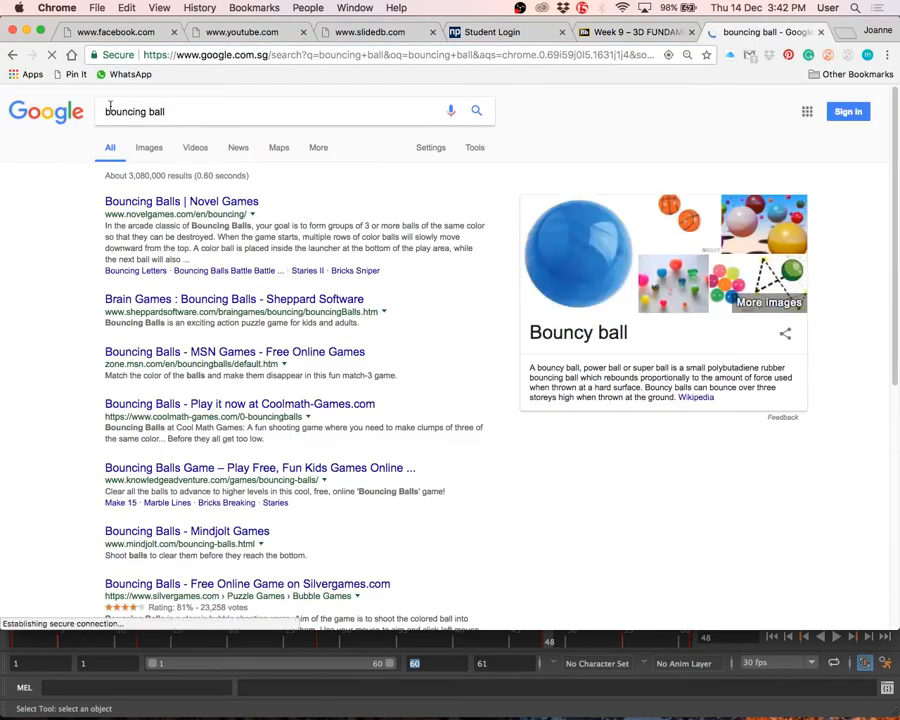
pyautogui.click(148, 147)
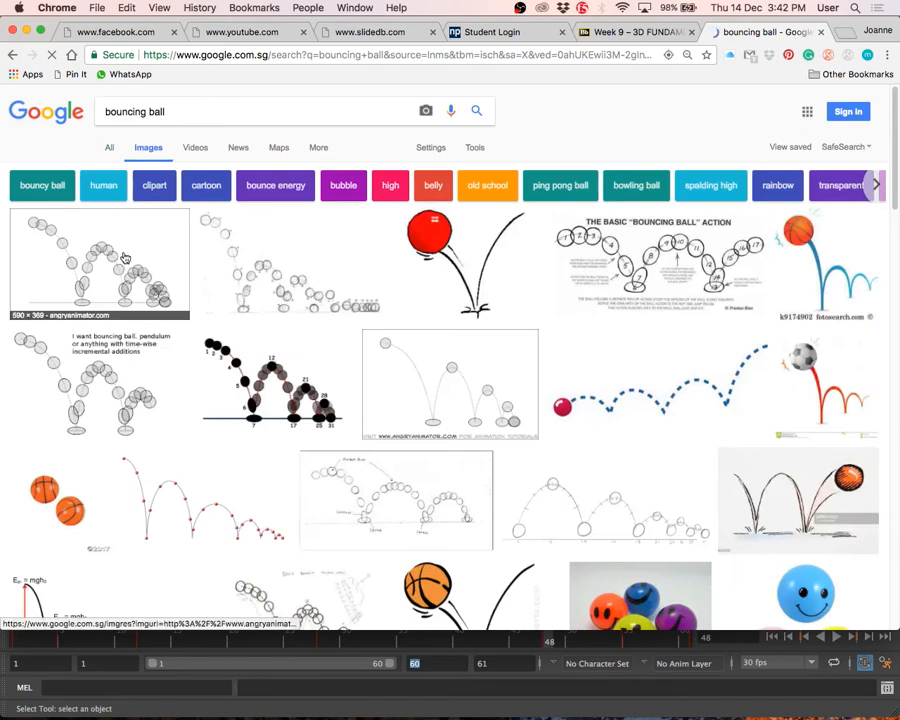
pyautogui.click(100, 230)
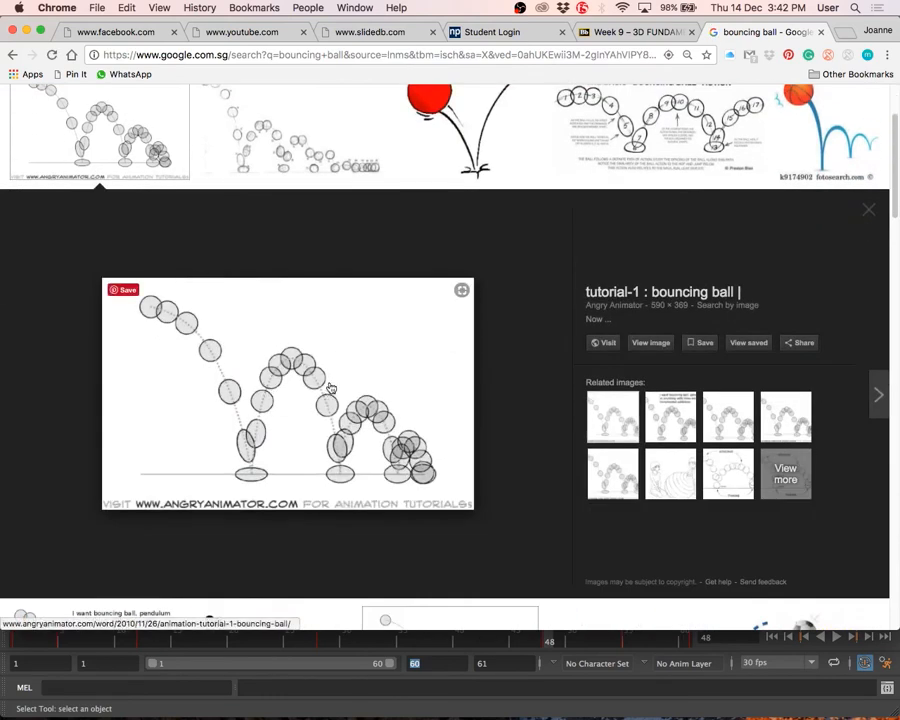
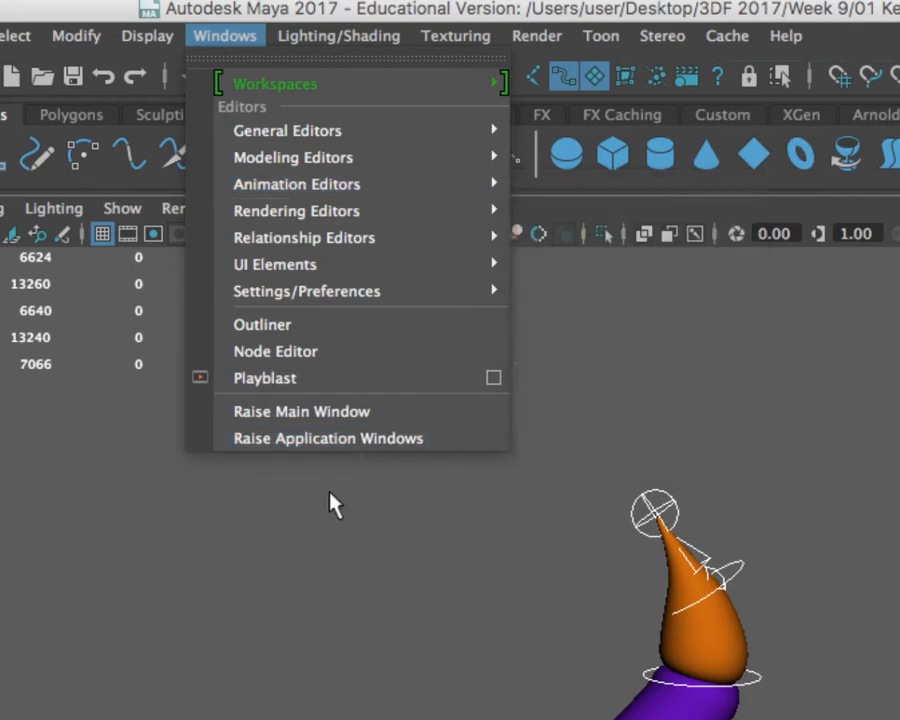
# Return to Maya and switch the view to the saved Persp/Graph layout to show the animation curves
pyautogui.click(340, 496)
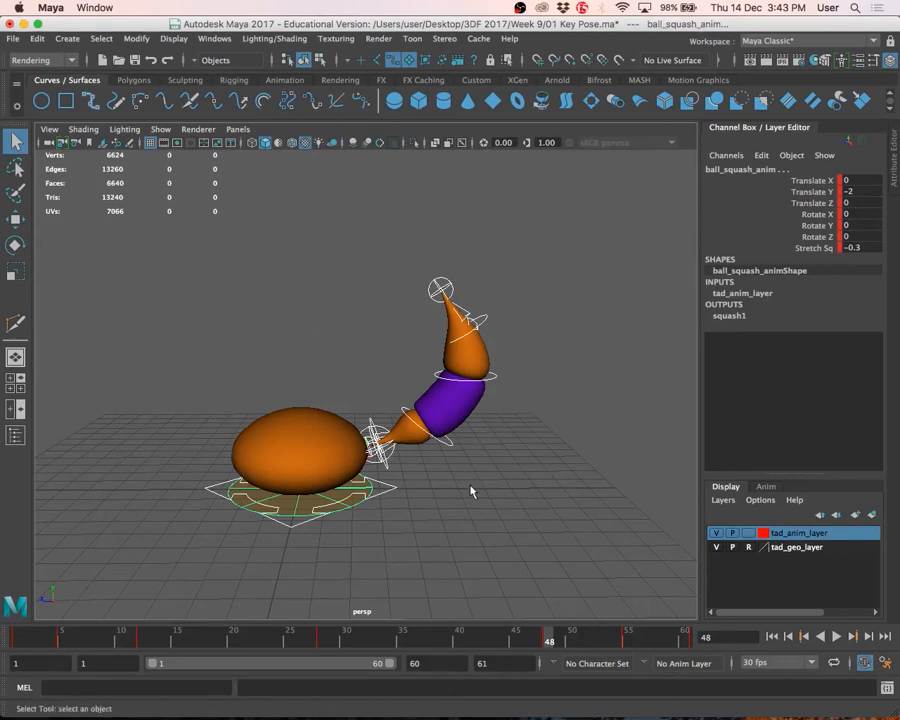
pyautogui.click(242, 129)
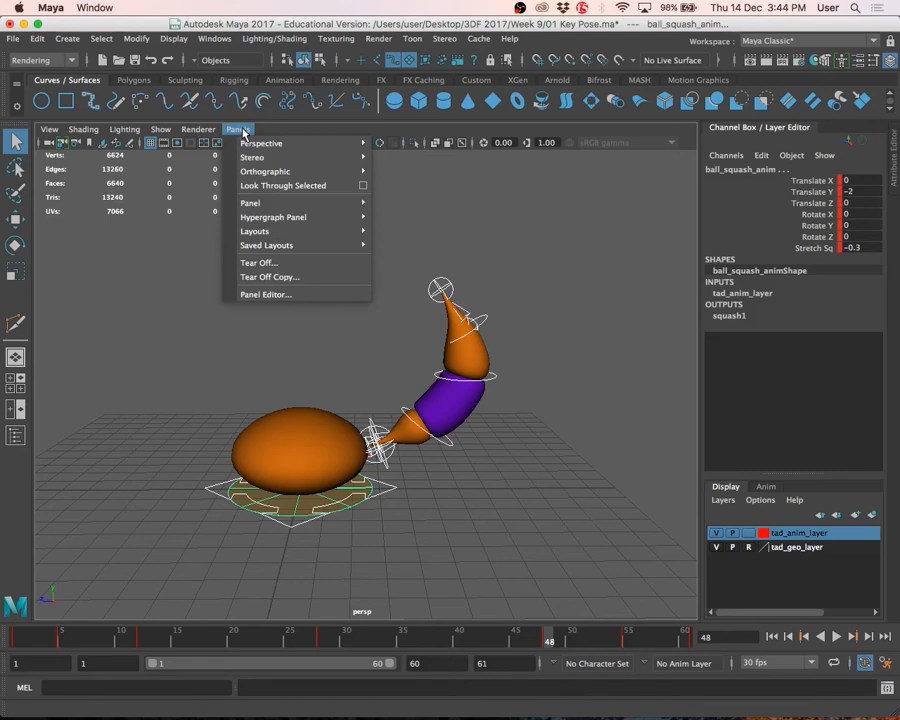
pyautogui.moveTo(296, 244)
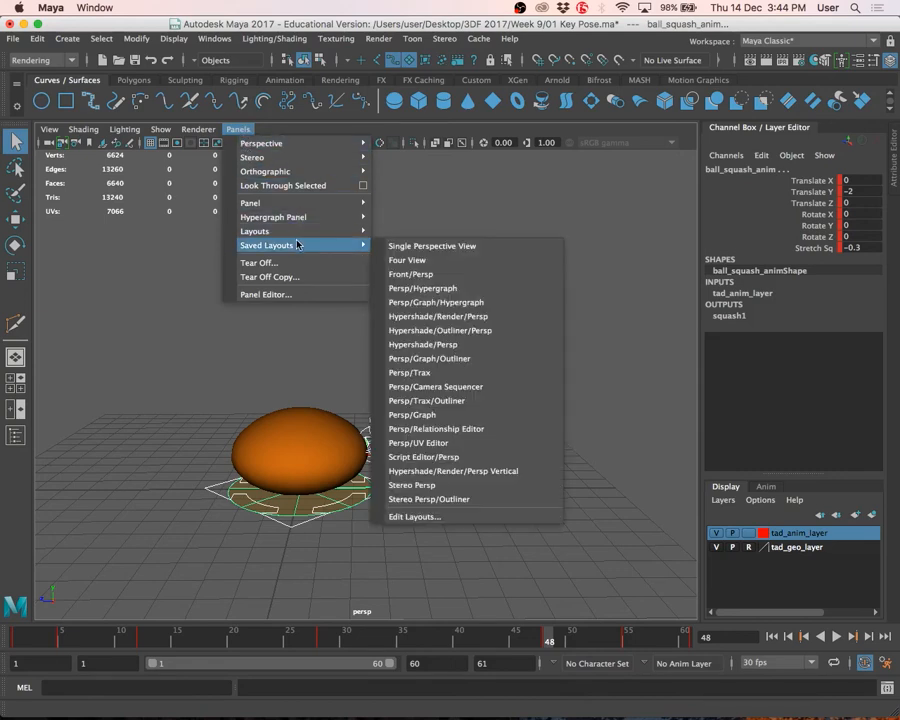
pyautogui.click(453, 414)
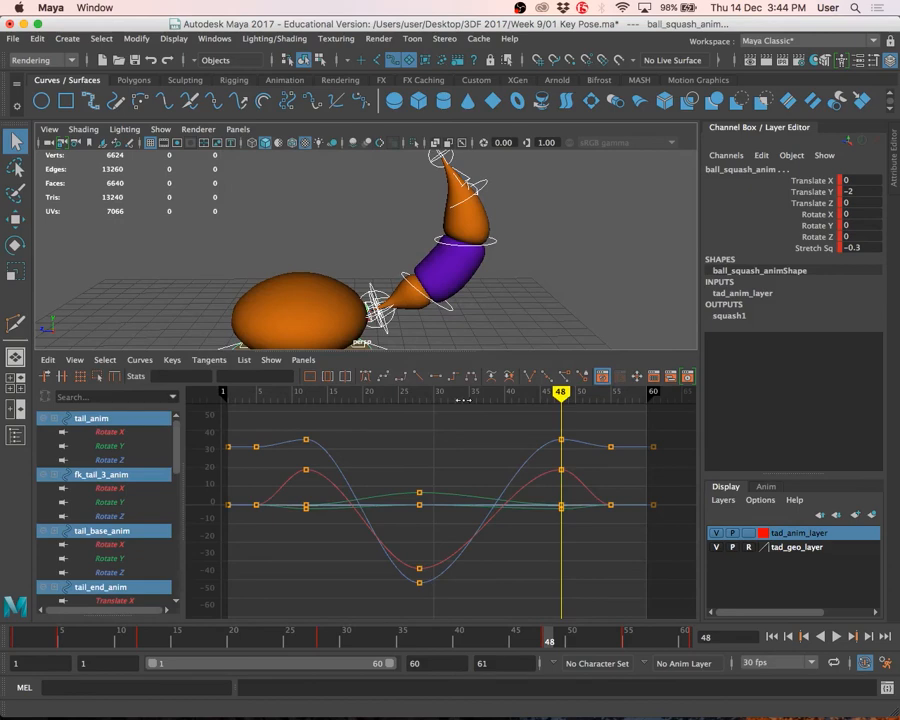
# Frame the whole tadpole in the perspective view, enlarge that pane above the Graph Editor, and reapply the saved Persp/Graph layout
pyautogui.scroll(-5, 490, 243)
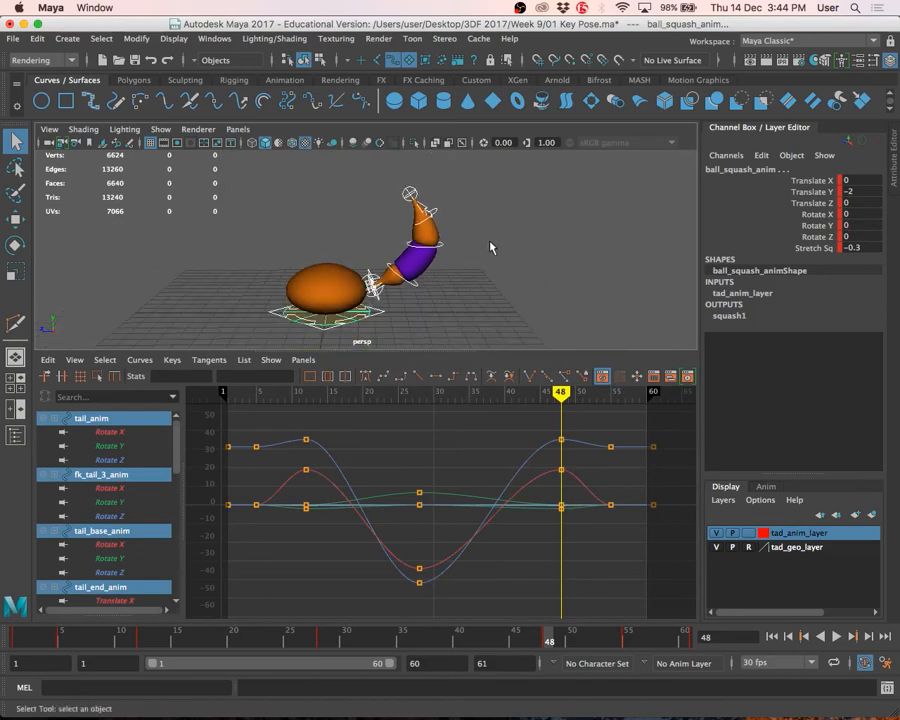
pyautogui.keyDown('alt'); pyautogui.moveTo(488, 242); pyautogui.dragTo(500, 228, button='middle'); pyautogui.keyUp('alt')
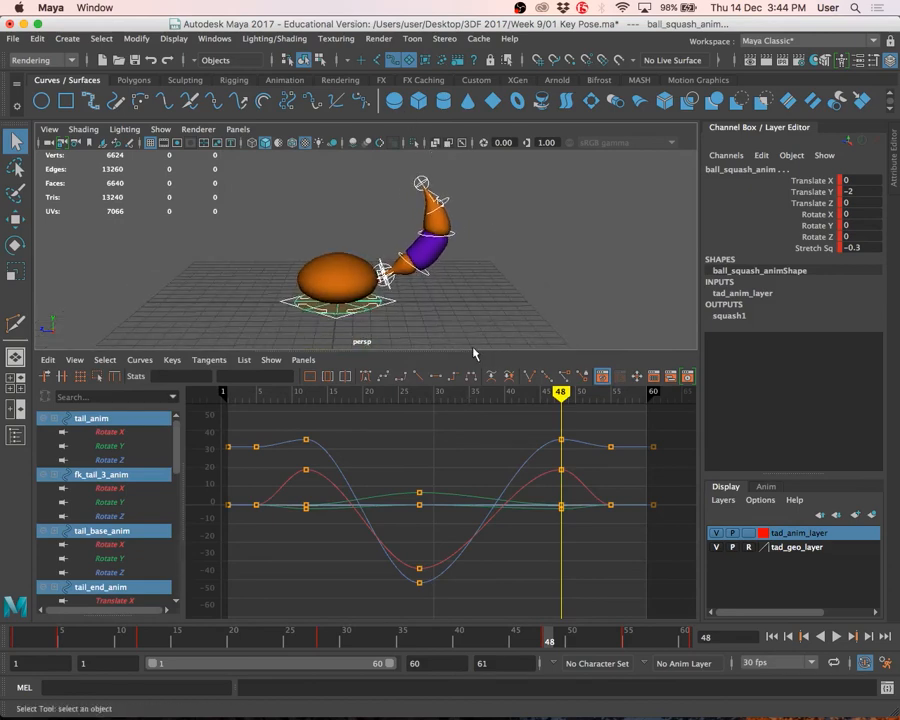
pyautogui.moveTo(471, 350); pyautogui.dragTo(511, 390)
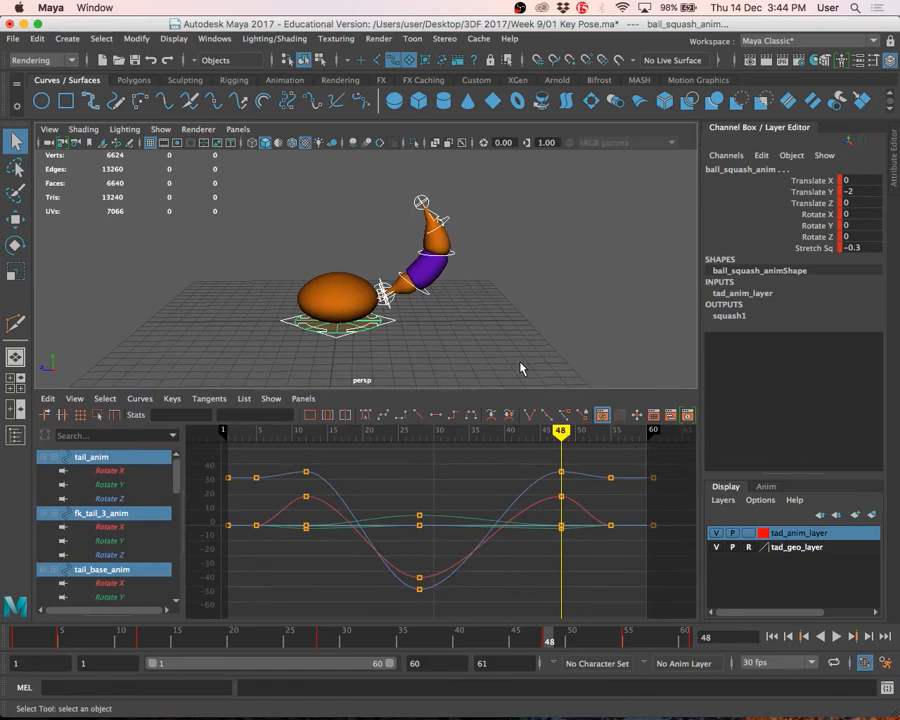
pyautogui.click(237, 129)
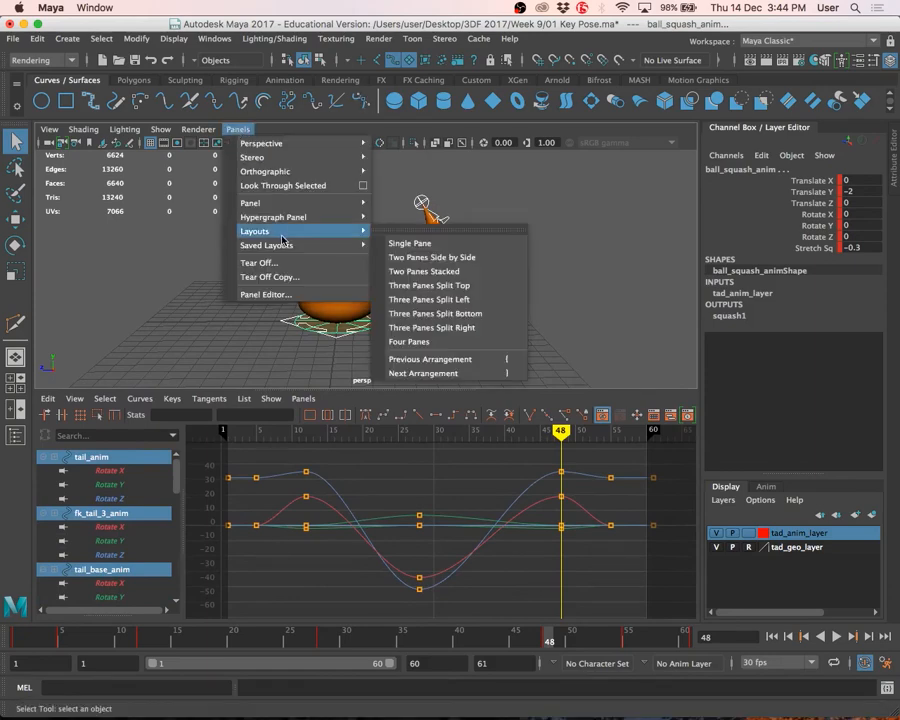
pyautogui.moveTo(313, 214)
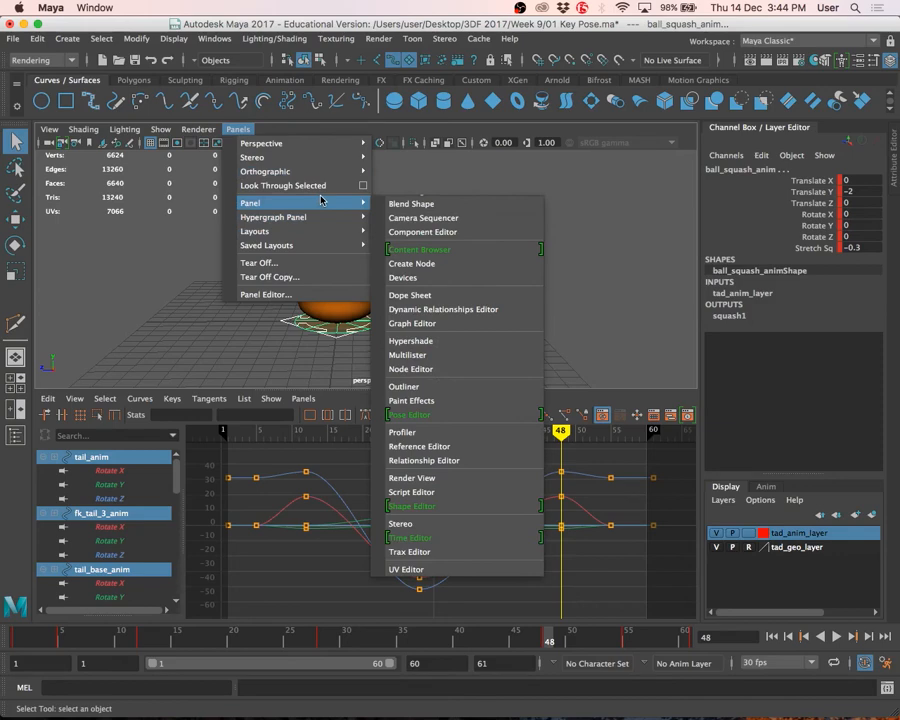
pyautogui.moveTo(335, 245)
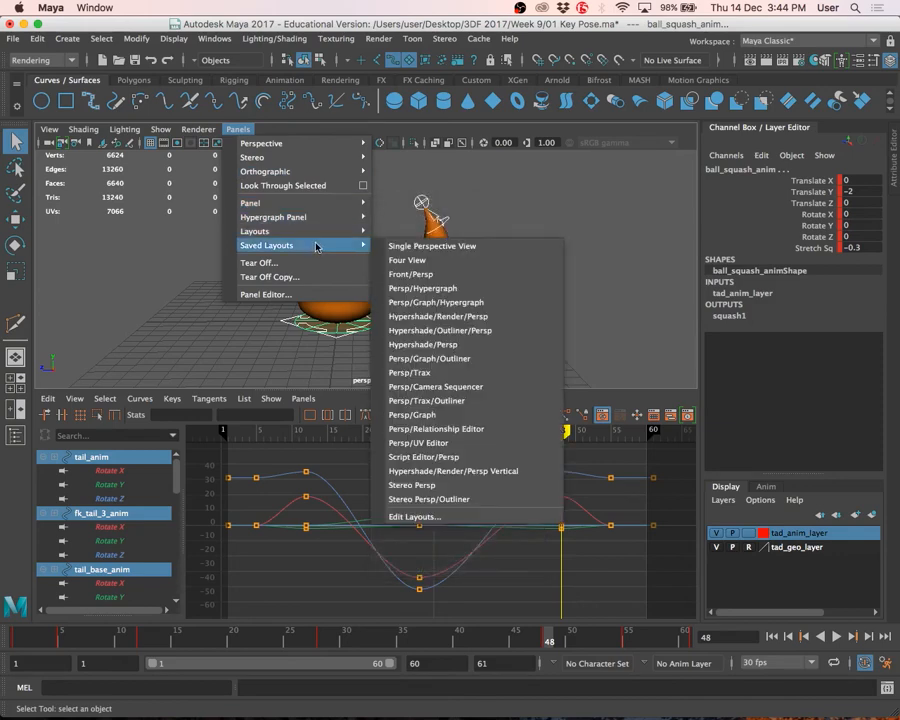
pyautogui.click(441, 418)
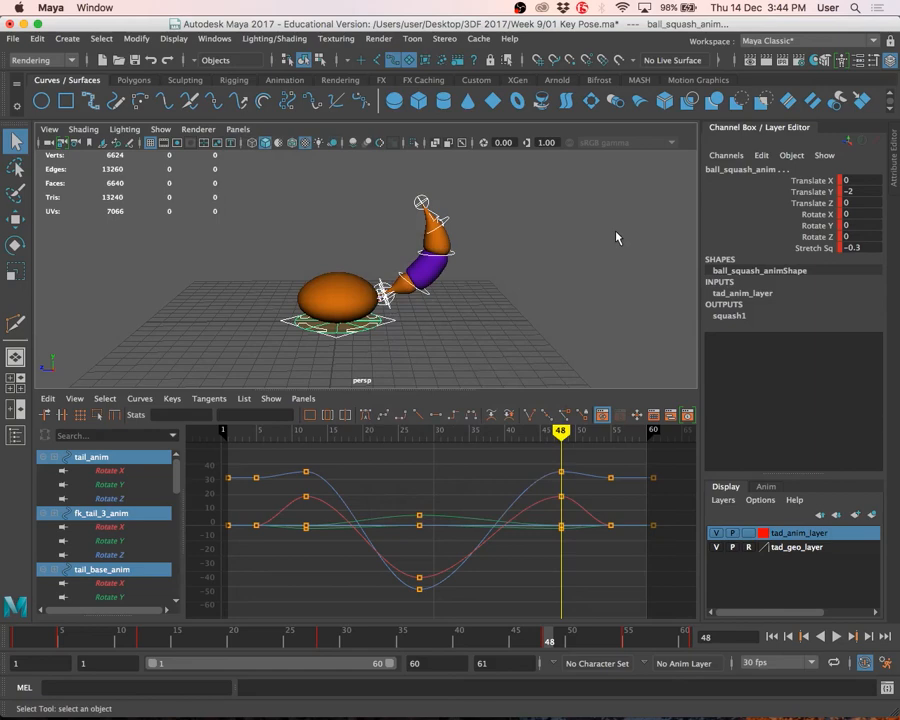
# Switch to a single perspective view, look through the animation editors, and restore the saved Persp/Graph layout
pyautogui.click(16, 358)
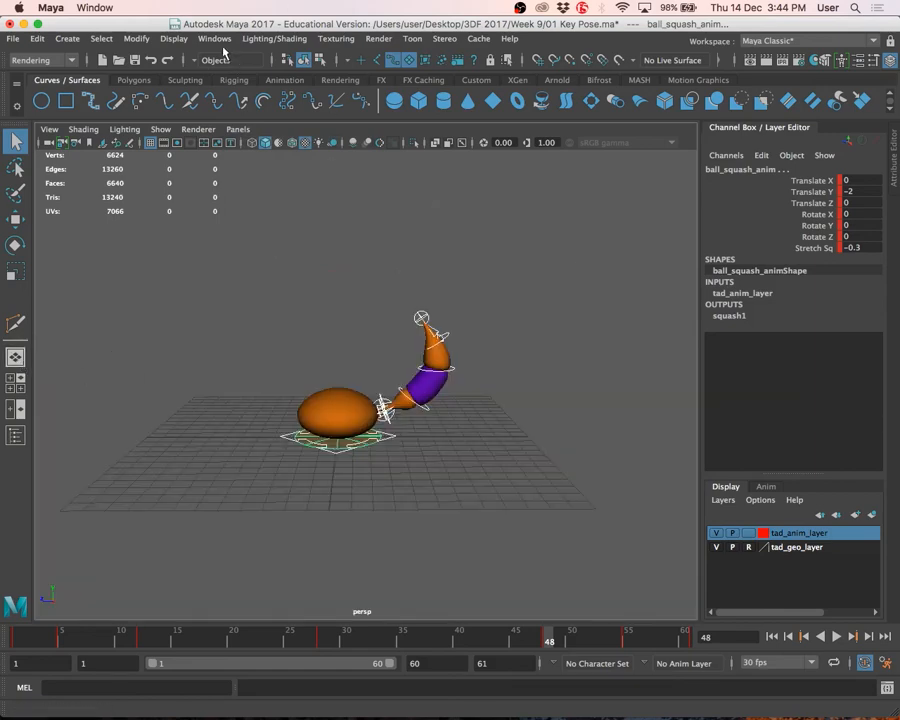
pyautogui.click(220, 41)
pyautogui.moveTo(278, 116)
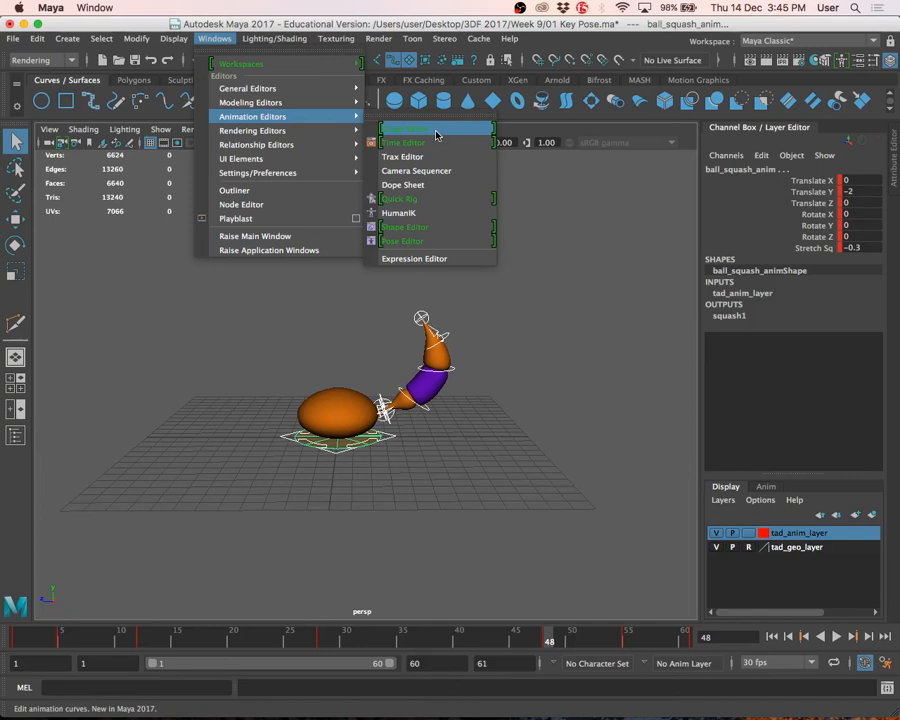
pyautogui.click(140, 236)
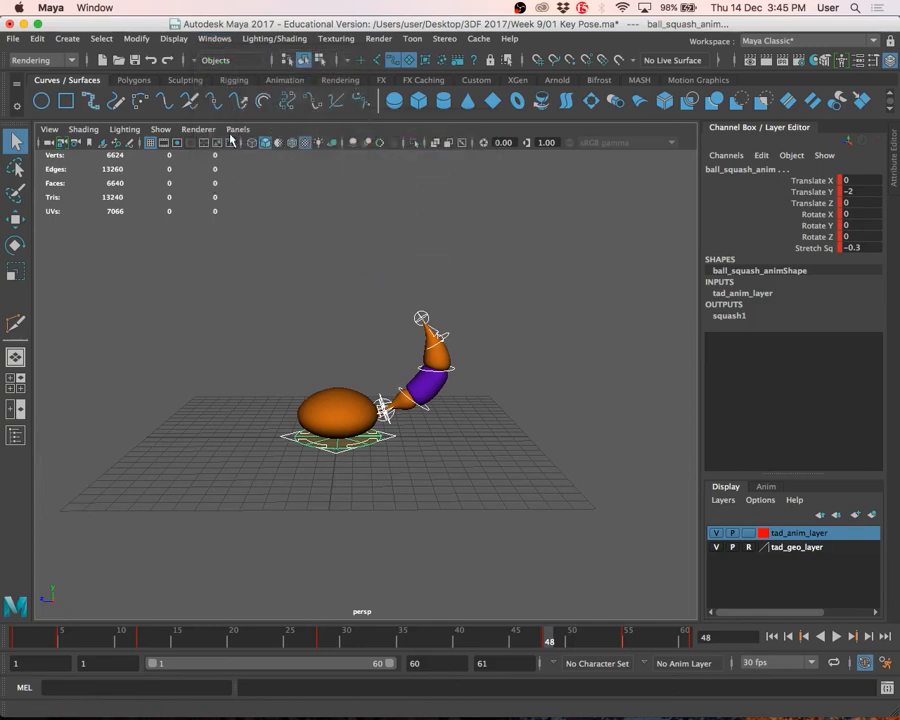
pyautogui.click(236, 130)
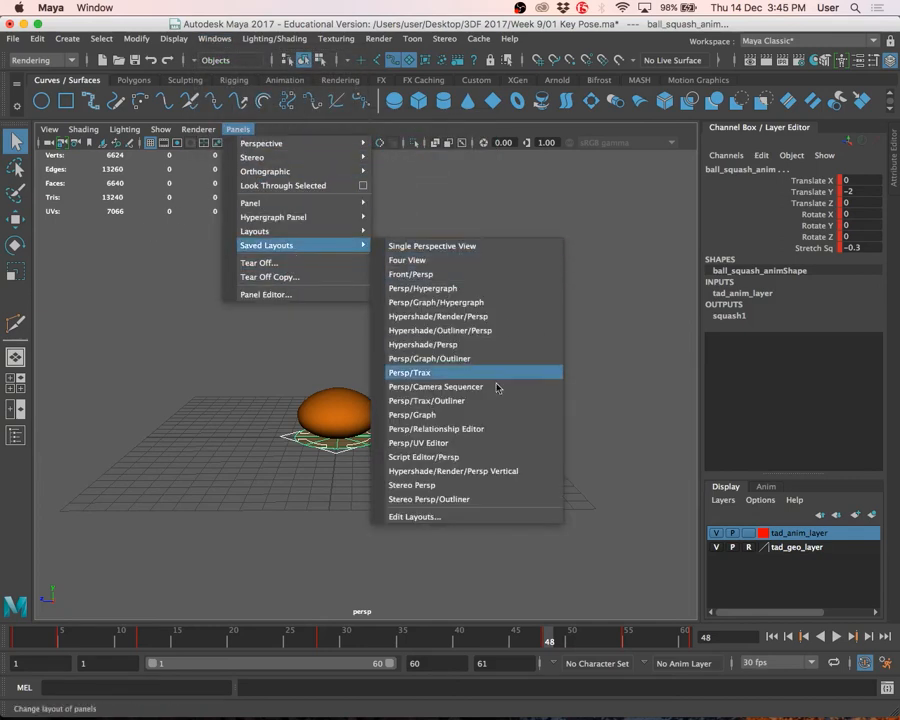
pyautogui.click(444, 416)
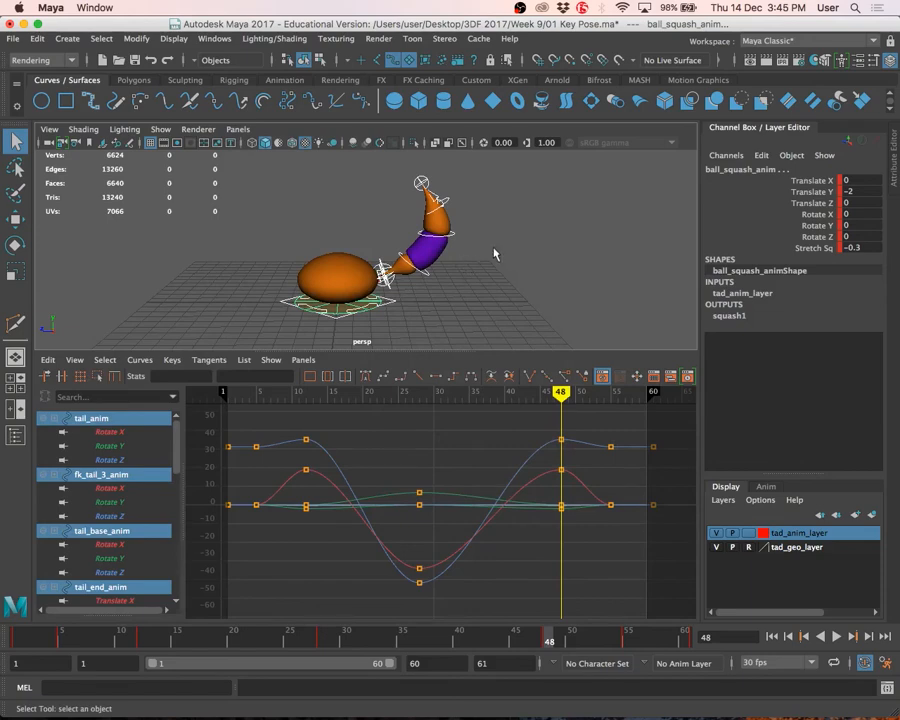
# Clear the control selection and toggle the perspective view and the Graph Editor between full size and the split layout
pyautogui.press('space')
pyautogui.click(488, 285)
pyautogui.press('space')
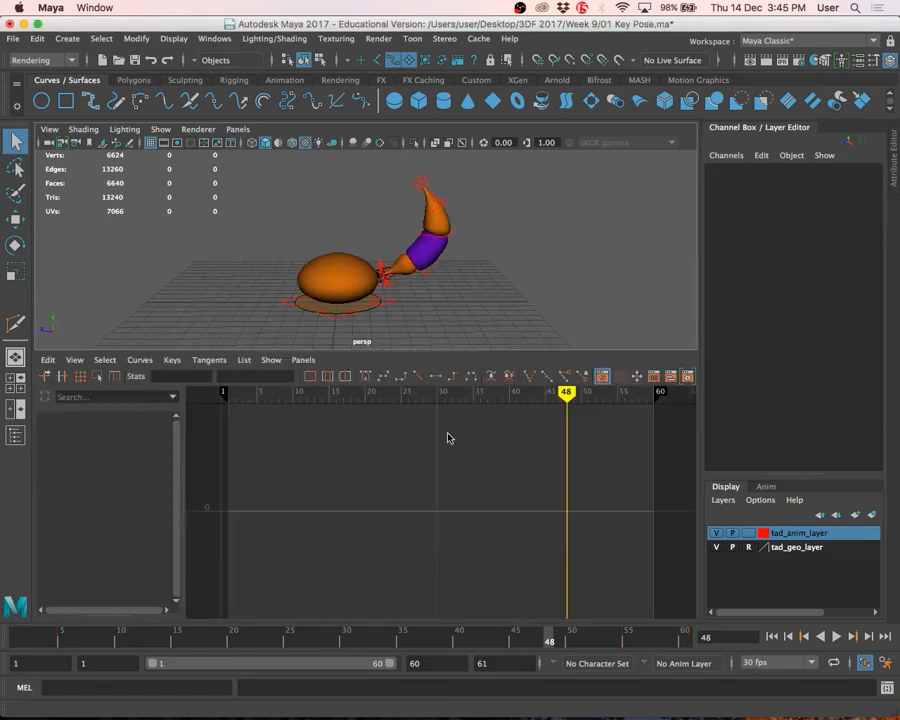
pyautogui.press('space')
pyautogui.press('space')
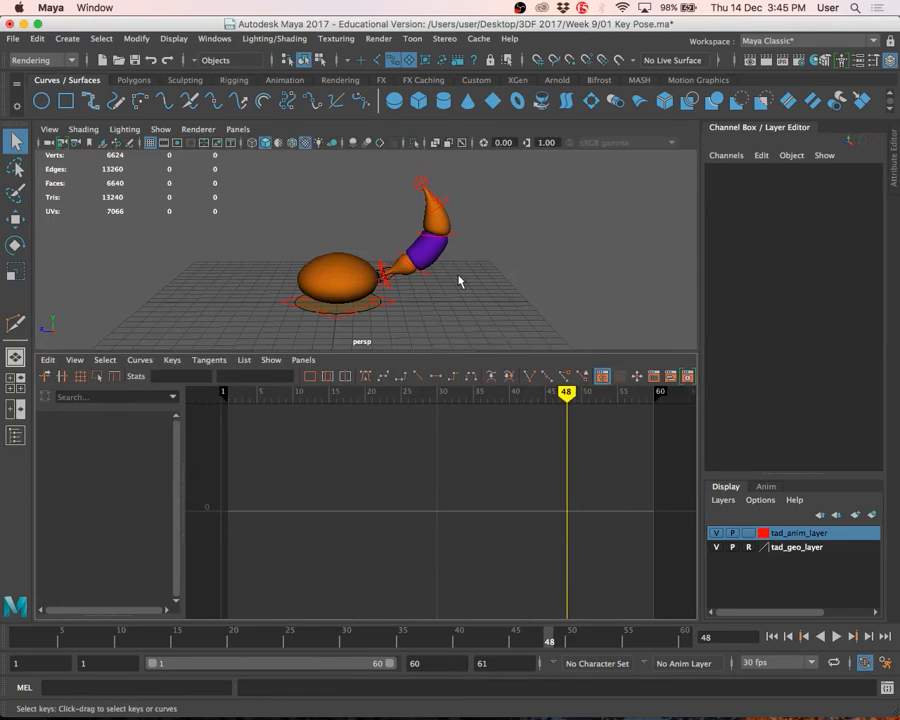
pyautogui.press('space')
pyautogui.press('space')
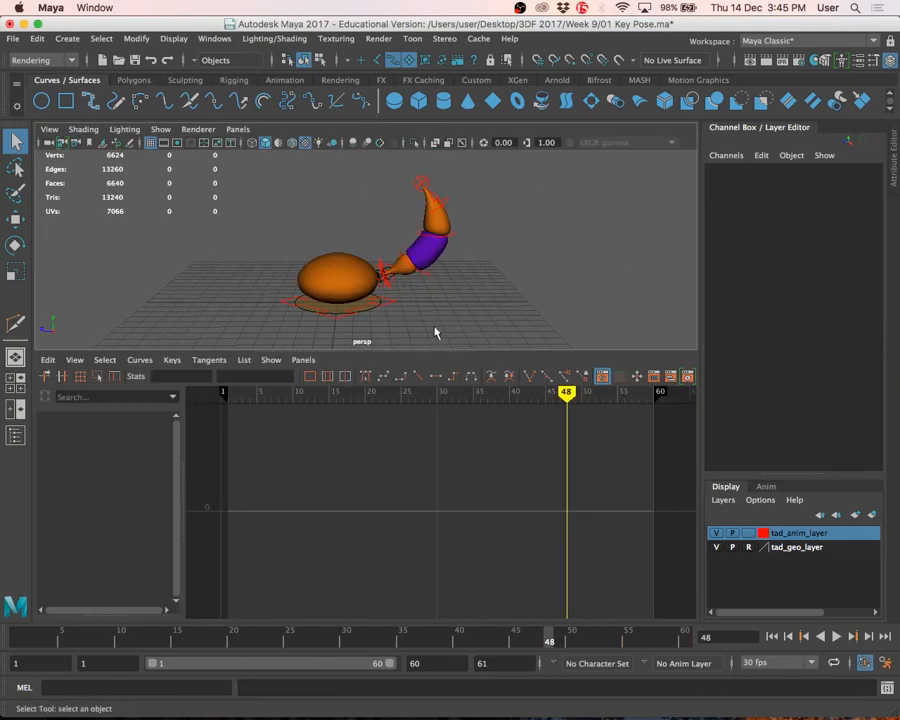
# Select the ball_anim control, pick its Translate Y apex key at frame 28 to inspect it, and deselect the control
pyautogui.click(400, 313)
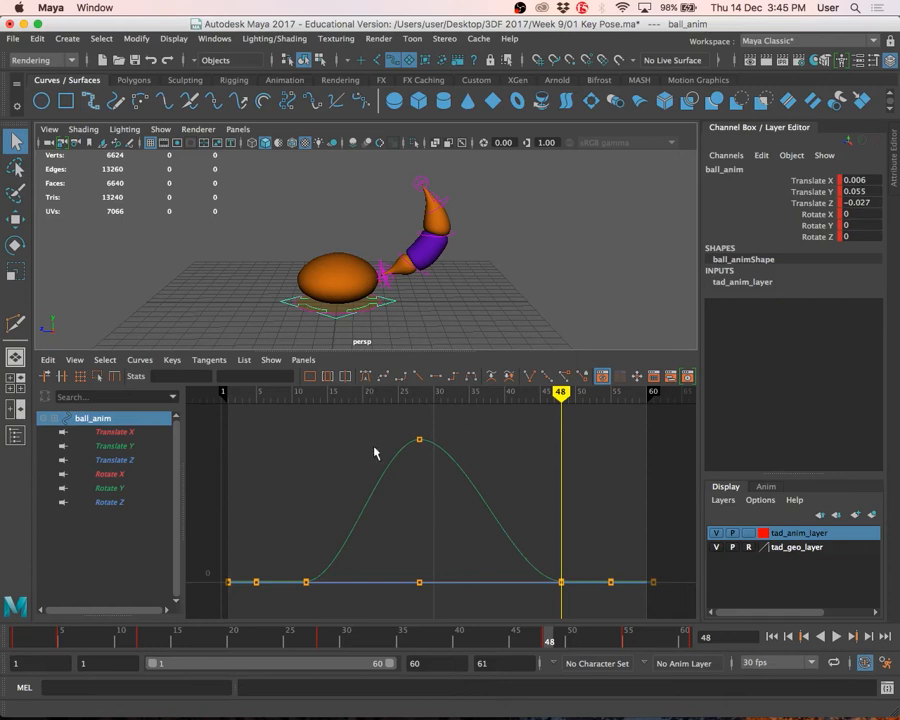
pyautogui.moveTo(391, 425); pyautogui.dragTo(457, 491)
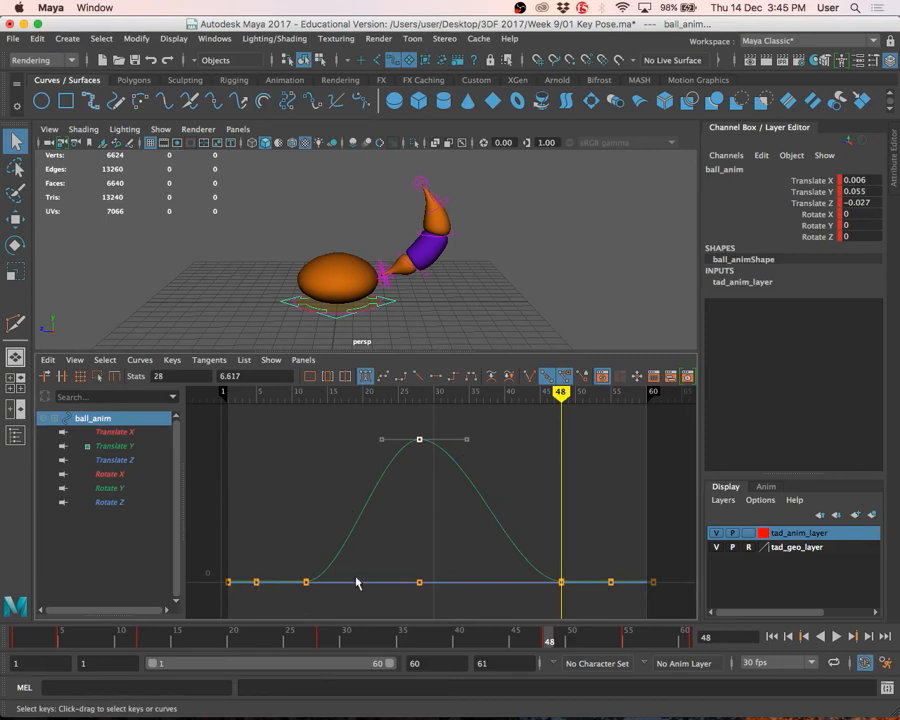
pyautogui.click(226, 338)
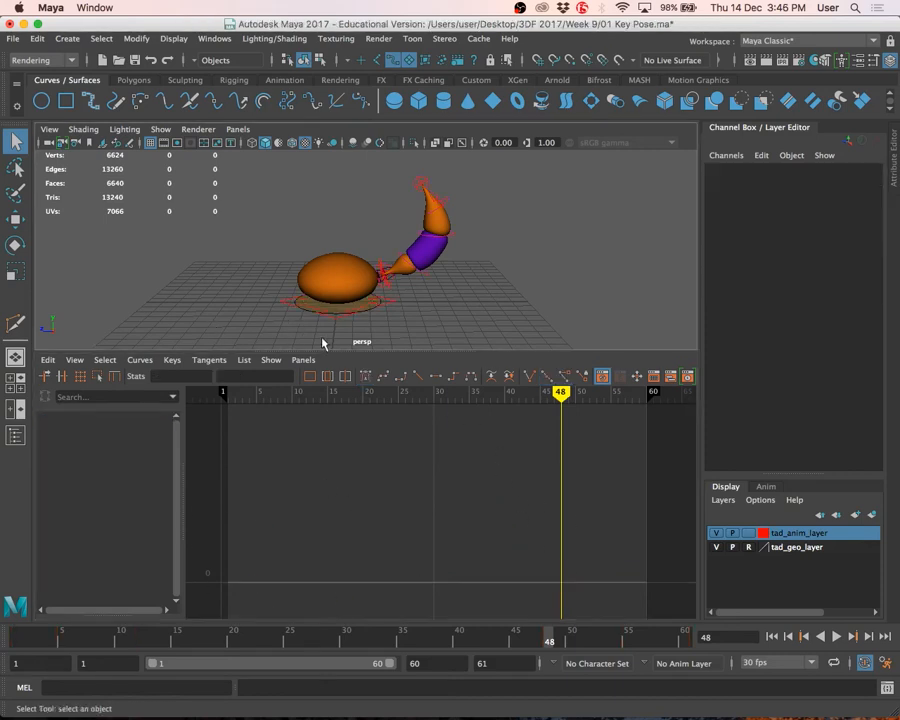
# Select the ball_squash_anim control to examine its curves in the Graph Editor, and clear the selection
pyautogui.click(360, 314)
pyautogui.click(362, 314)
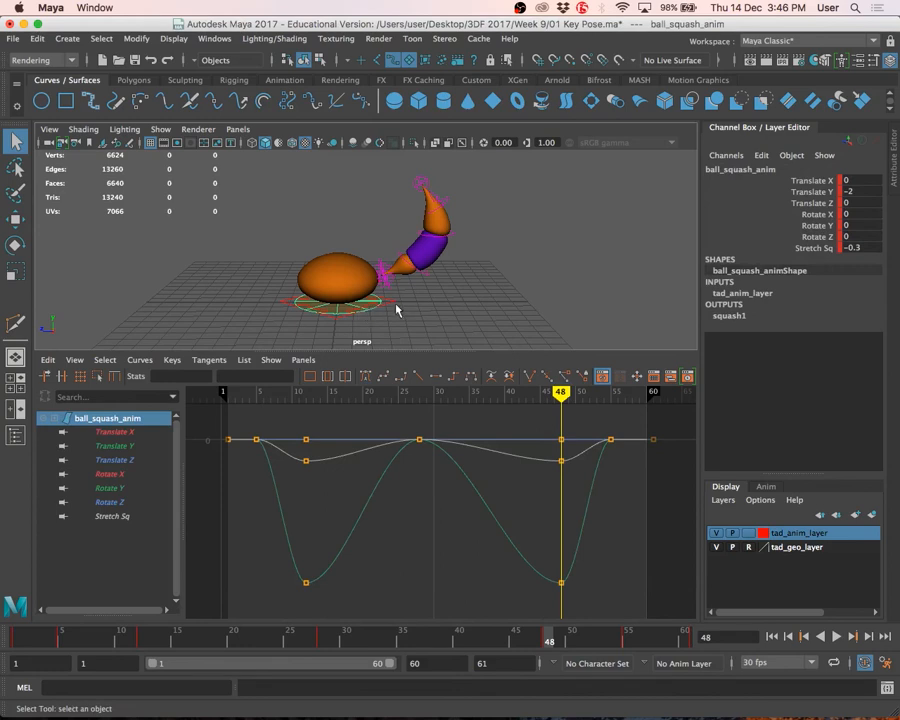
pyautogui.click(382, 310)
pyautogui.click(372, 313)
pyautogui.click(378, 311)
pyautogui.click(378, 313)
pyautogui.click(424, 272)
pyautogui.click(430, 288)
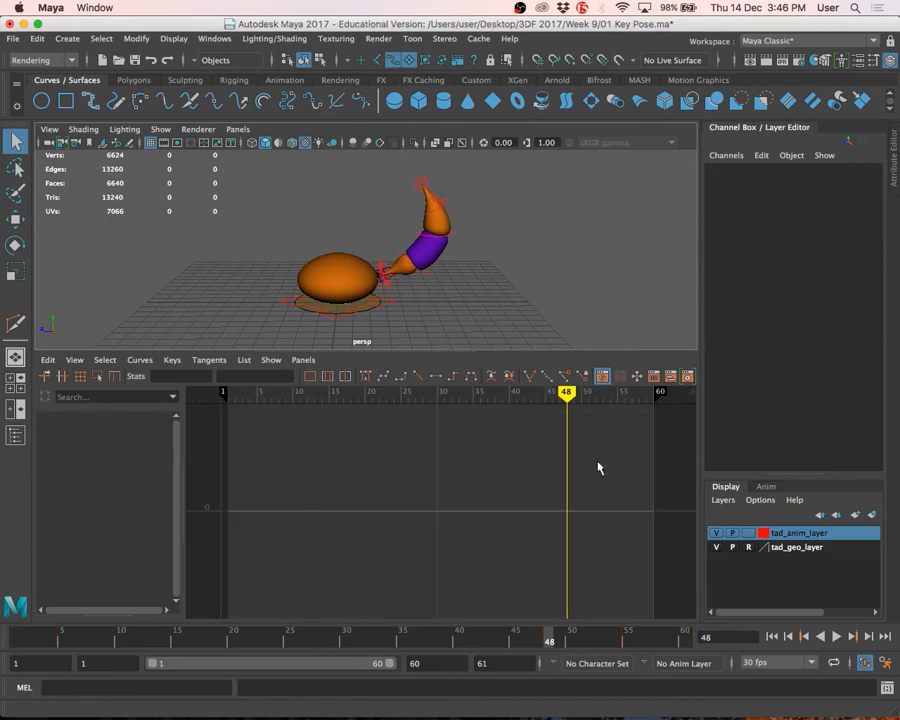
# Select the ball_anim control, examine its translate and rotate channel curves one at a time, and scrub the time to frame 47
pyautogui.scroll(5, 372, 313)
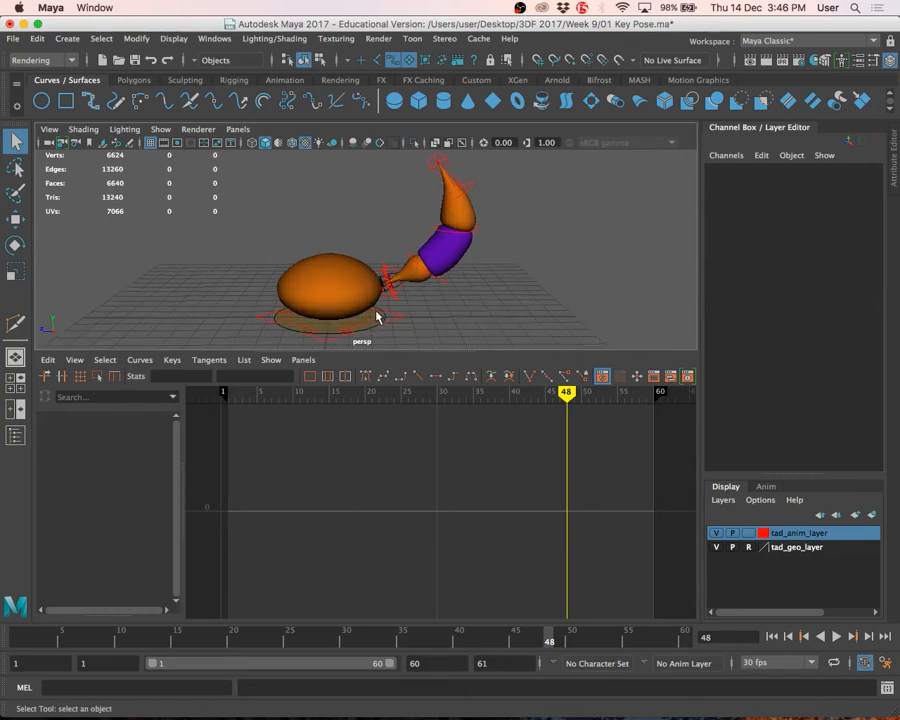
pyautogui.click(405, 334)
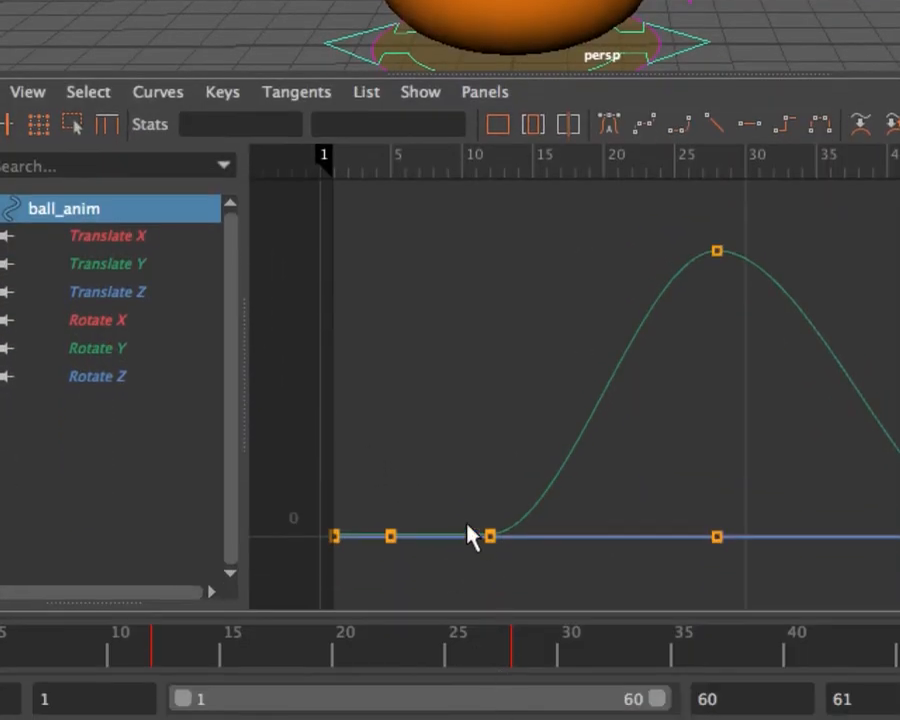
pyautogui.click(140, 236)
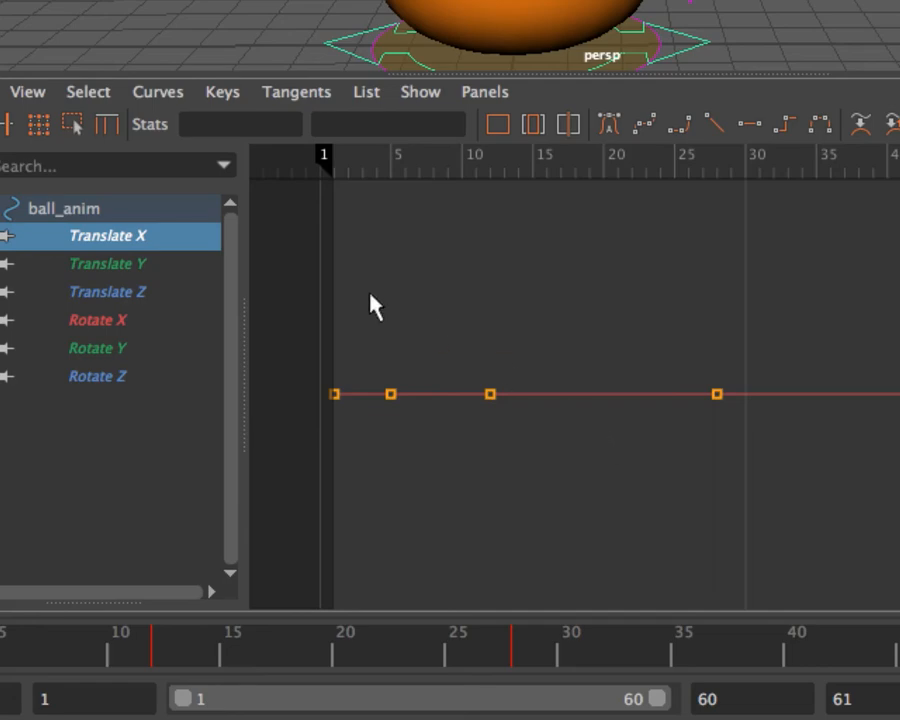
pyautogui.click(110, 262)
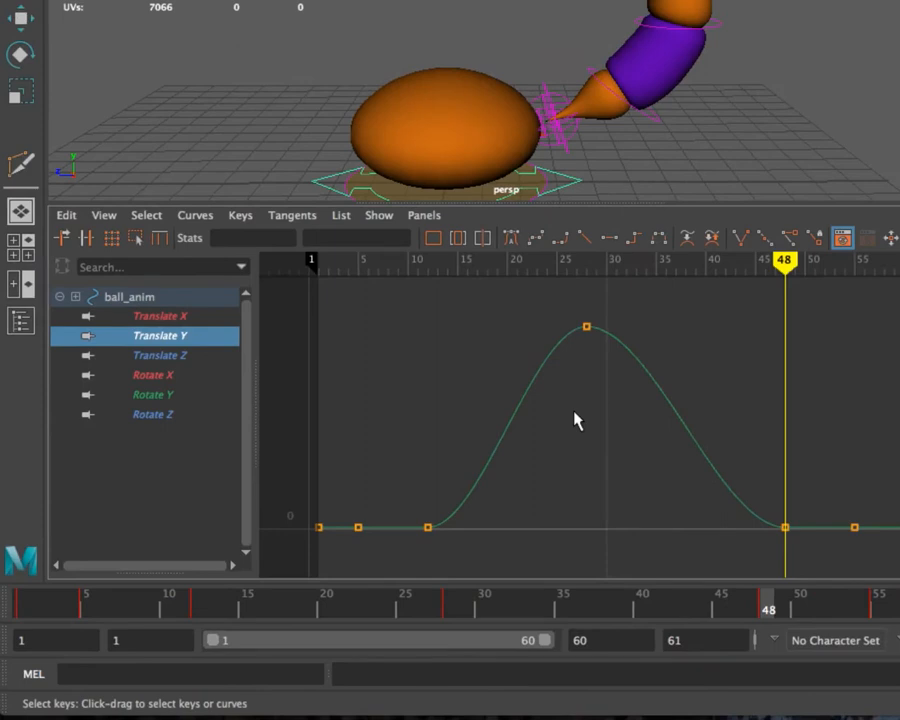
pyautogui.click(180, 355)
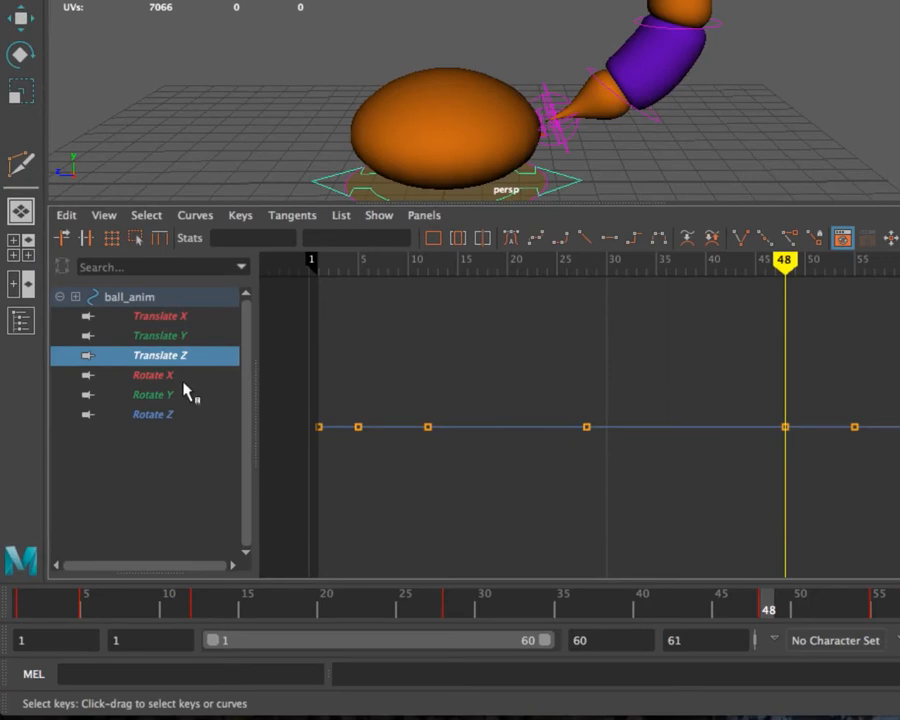
pyautogui.click(155, 375)
pyautogui.click(182, 414)
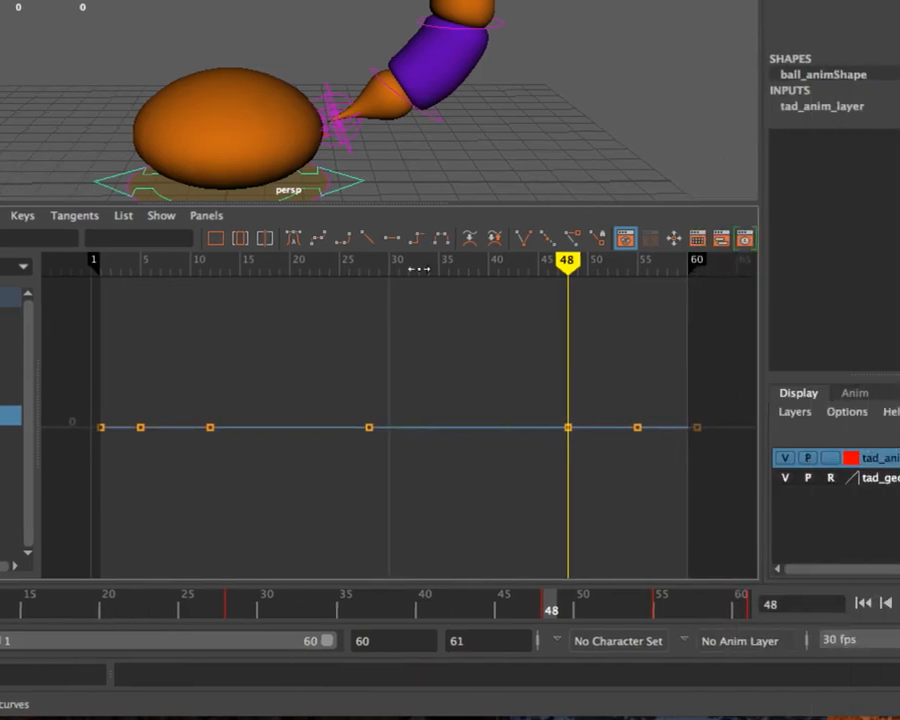
pyautogui.moveTo(635, 269); pyautogui.dragTo(355, 273)
pyautogui.moveTo(137, 273)
pyautogui.mouseDown()
pyautogui.moveTo(108, 271)
pyautogui.moveTo(558, 275)
pyautogui.moveTo(307, 287)
pyautogui.moveTo(73, 281)
pyautogui.moveTo(693, 331)
pyautogui.moveTo(26, 295)
pyautogui.moveTo(557, 396)
pyautogui.mouseUp()
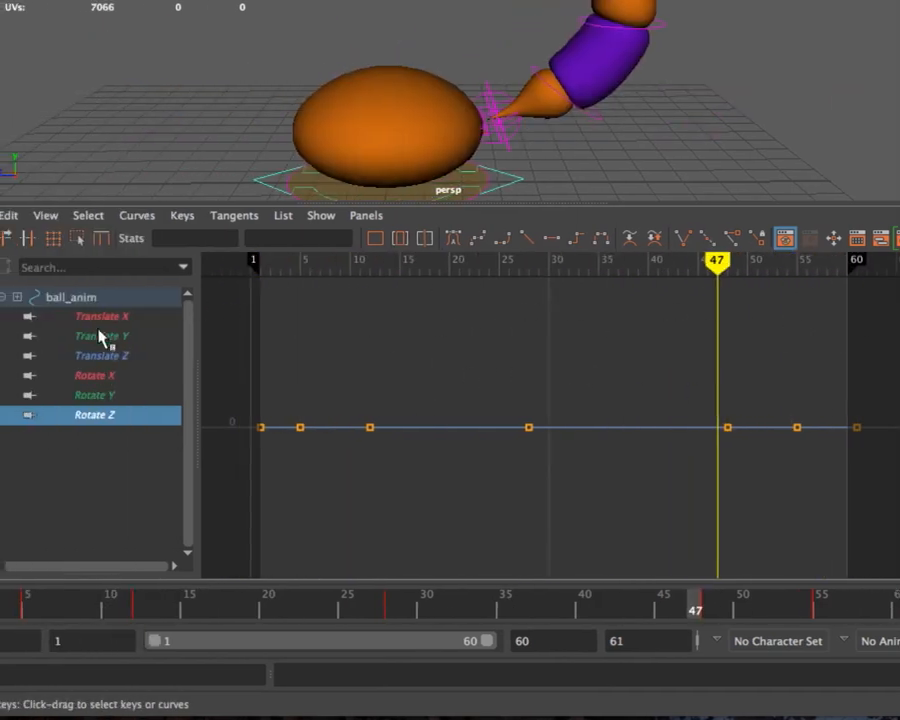
# Compare ball_anim's Translate X and Translate Y curves individually, and select the Translate Y apex key at frame 28
pyautogui.click(102, 336)
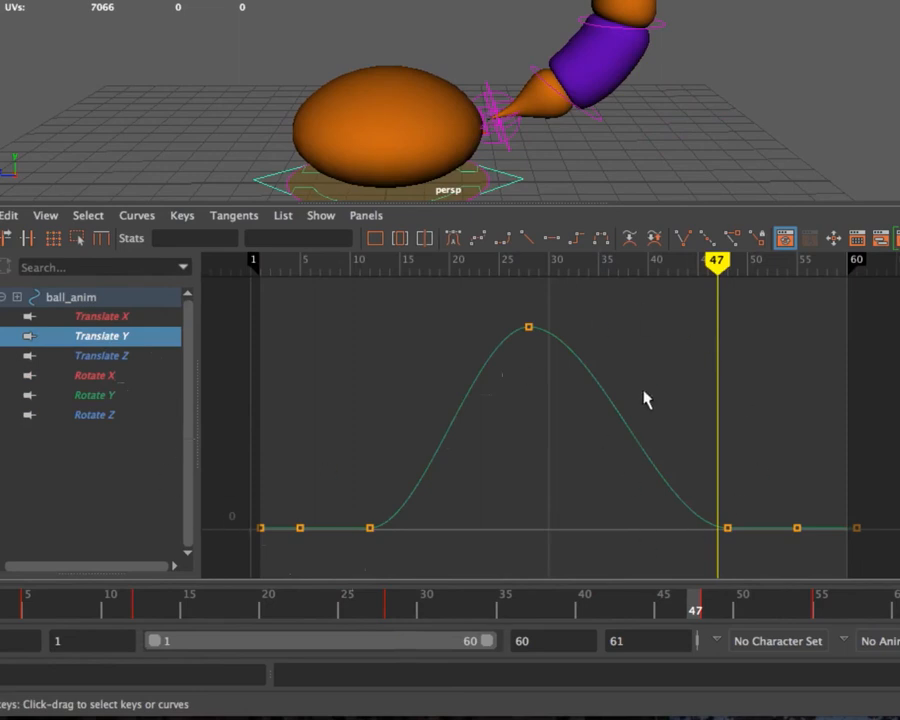
pyautogui.click(115, 336)
pyautogui.click(127, 320)
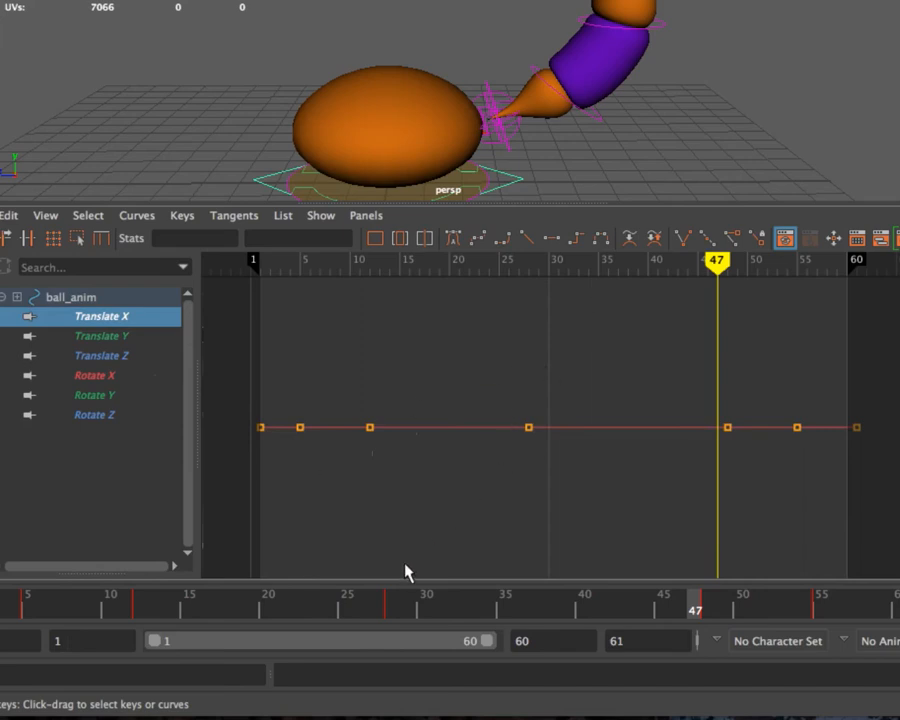
pyautogui.click(125, 338)
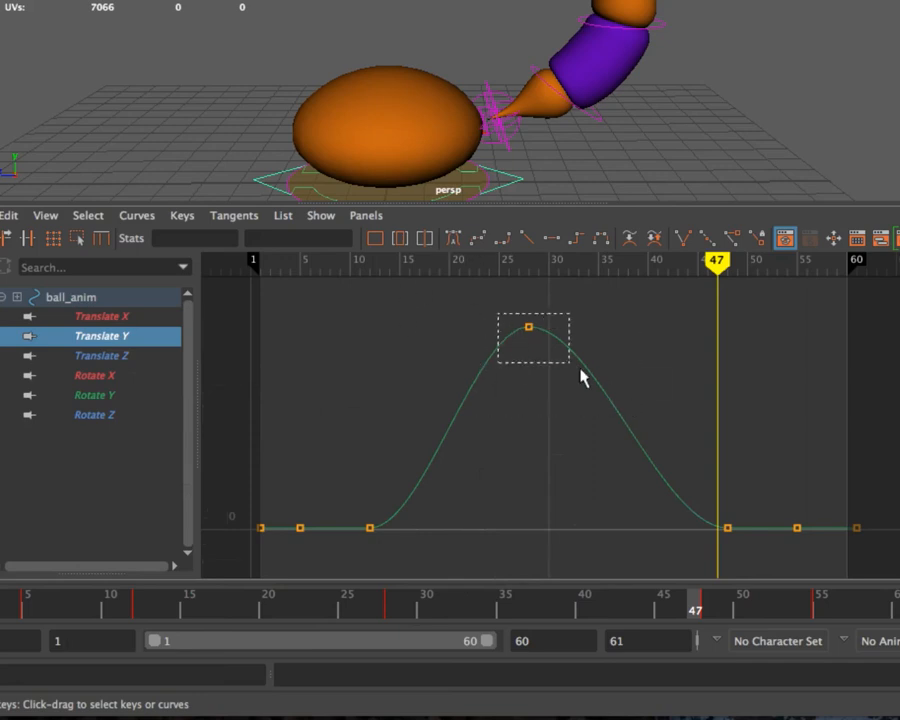
pyautogui.moveTo(580, 369); pyautogui.dragTo(585, 371)
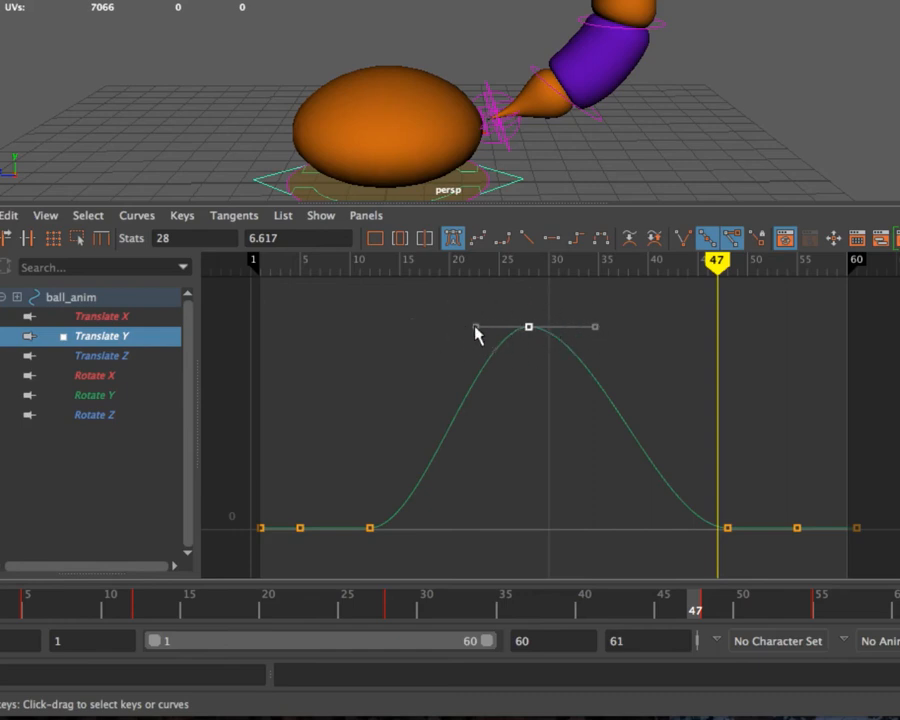
# Try moving the incoming tangent handle of the frame 28 Translate Y key outward and at an angle, undoing each change
pyautogui.moveTo(475, 329); pyautogui.dragTo(414, 319)
pyautogui.hotkey('ctrl', 'z')
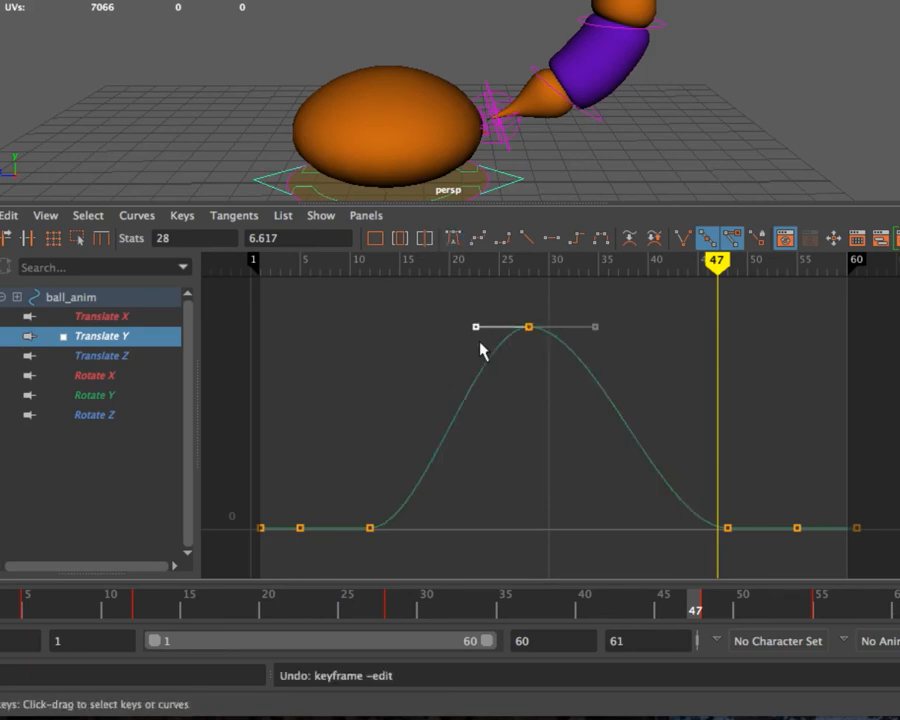
pyautogui.moveTo(475, 329); pyautogui.dragTo(432, 374)
pyautogui.hotkey('ctrl', 'z')
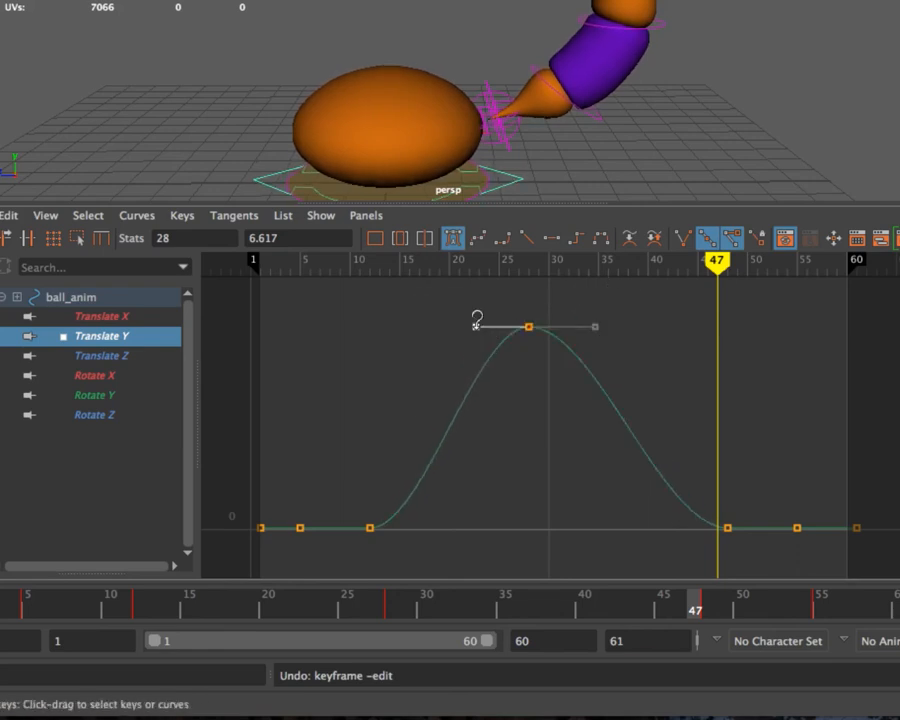
# Lengthen the horizontal tangent handles of the frame 28 Translate Y key to about frames 16 and 41, broadening the jump's peak
pyautogui.moveTo(476, 325); pyautogui.dragTo(412, 326)
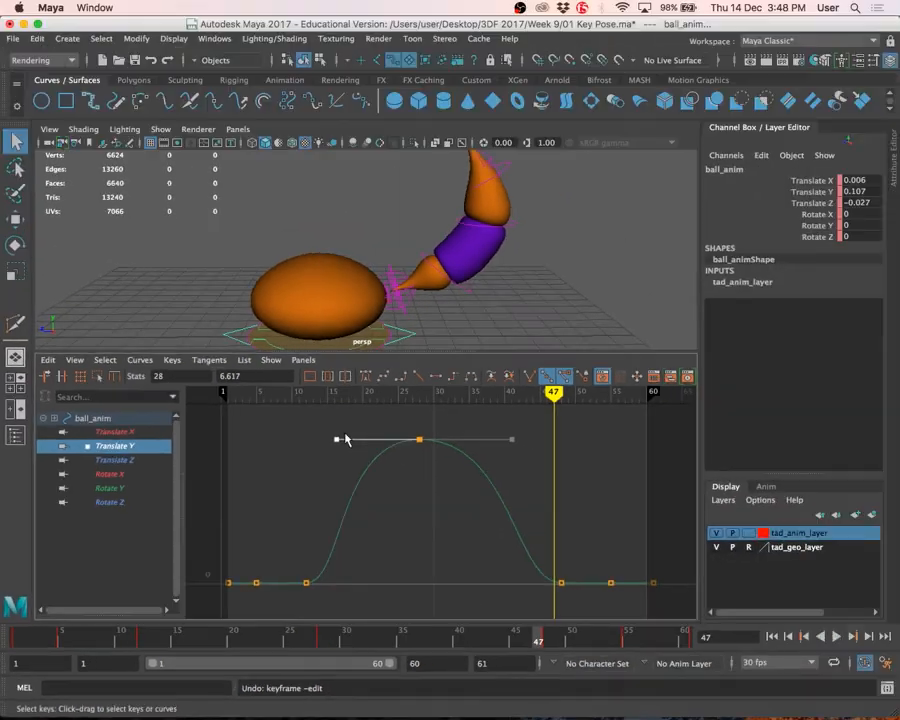
pyautogui.scroll(-5, 450, 259)
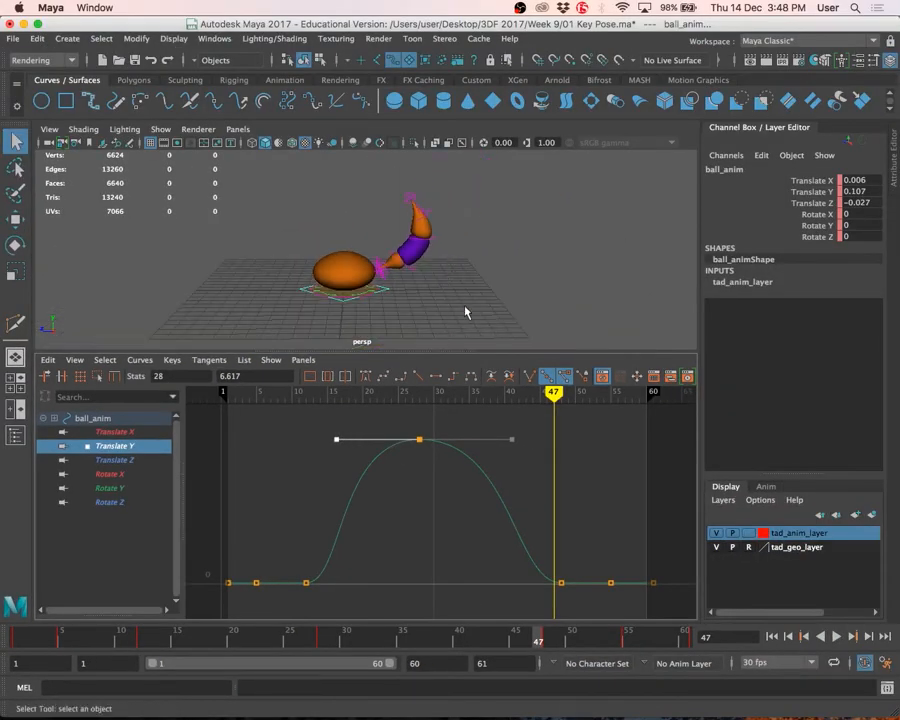
# Play the jump loop in the enlarged perspective view and review the spacing around the broadened peak
pyautogui.press('space')
pyautogui.scroll(5, 560, 421)
pyautogui.keyDown('alt'); pyautogui.moveTo(560, 422); pyautogui.dragTo(541, 487, button='middle'); pyautogui.keyUp('alt')
pyautogui.click(836, 636)
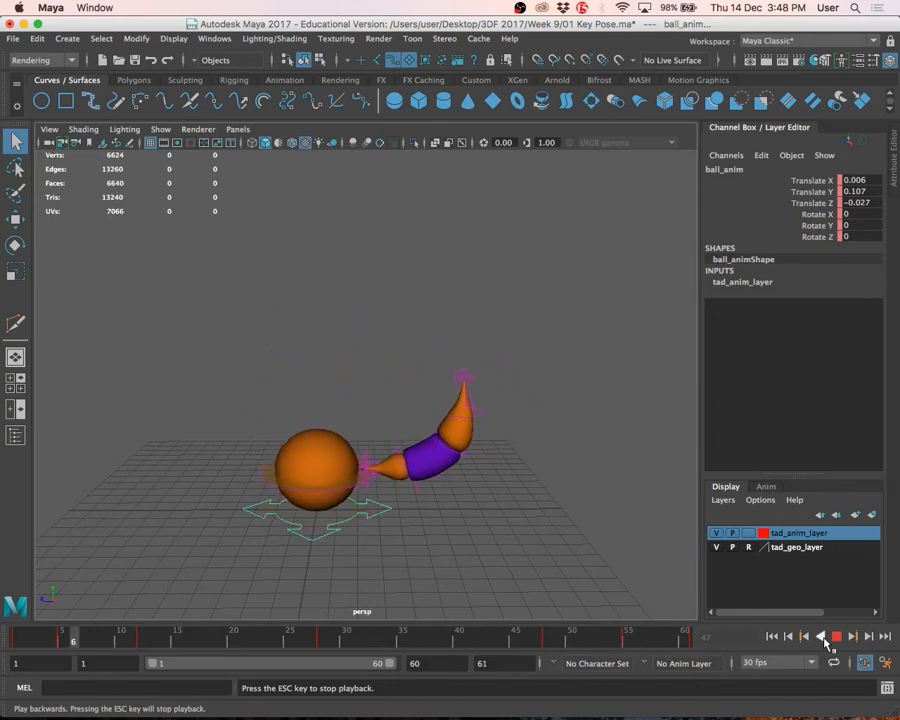
pyautogui.click(840, 637)
pyautogui.press('space')
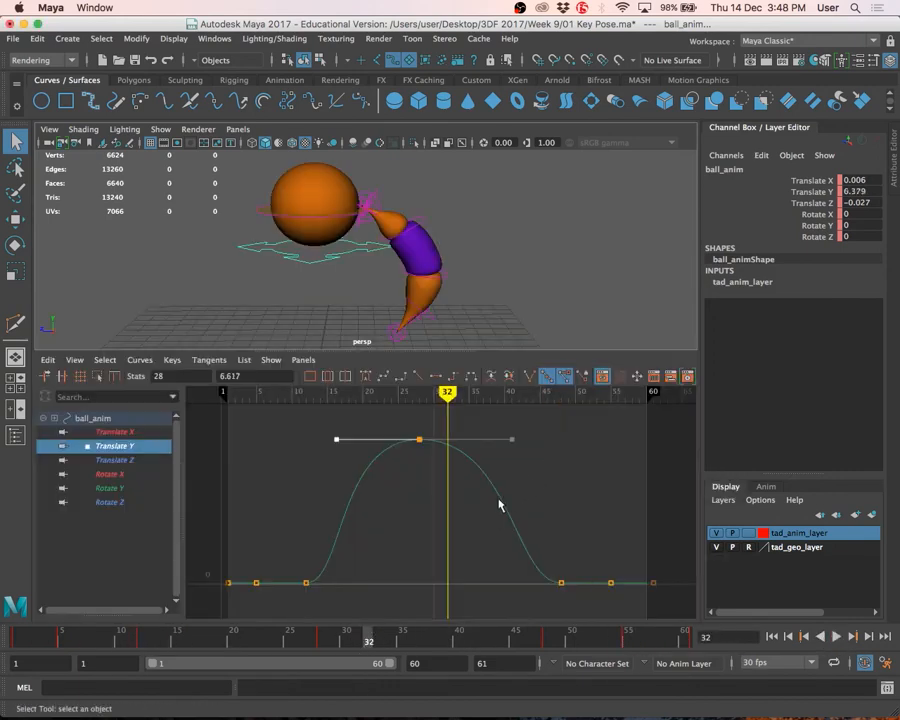
# Shorten the frame 28 Translate Y key's tangent handles to about frames 26 and 31, and play the loop in the enlarged view
pyautogui.moveTo(341, 438); pyautogui.dragTo(408, 439)
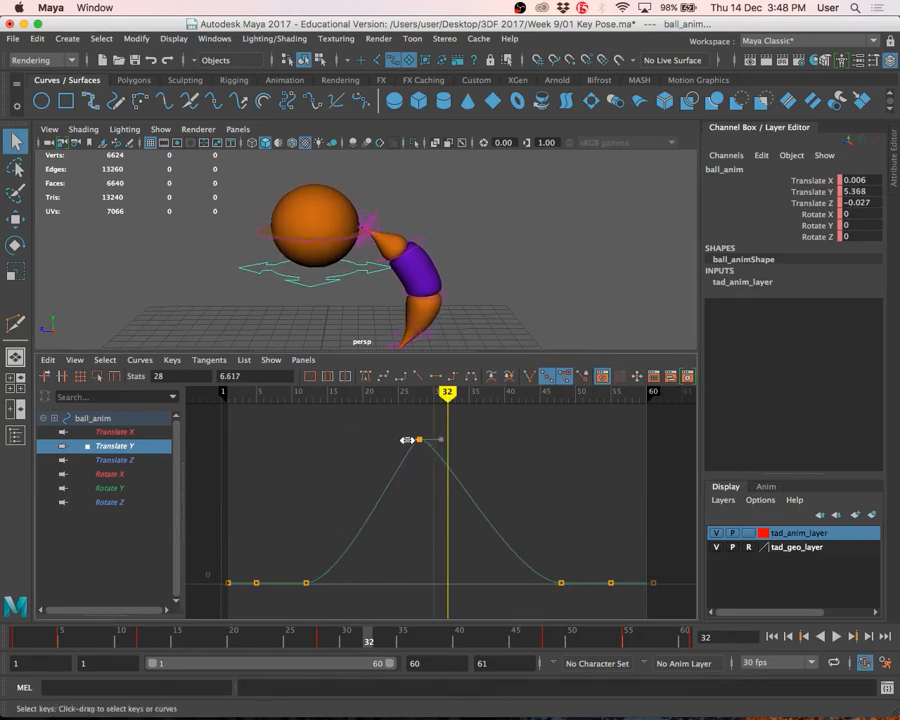
pyautogui.click(836, 637)
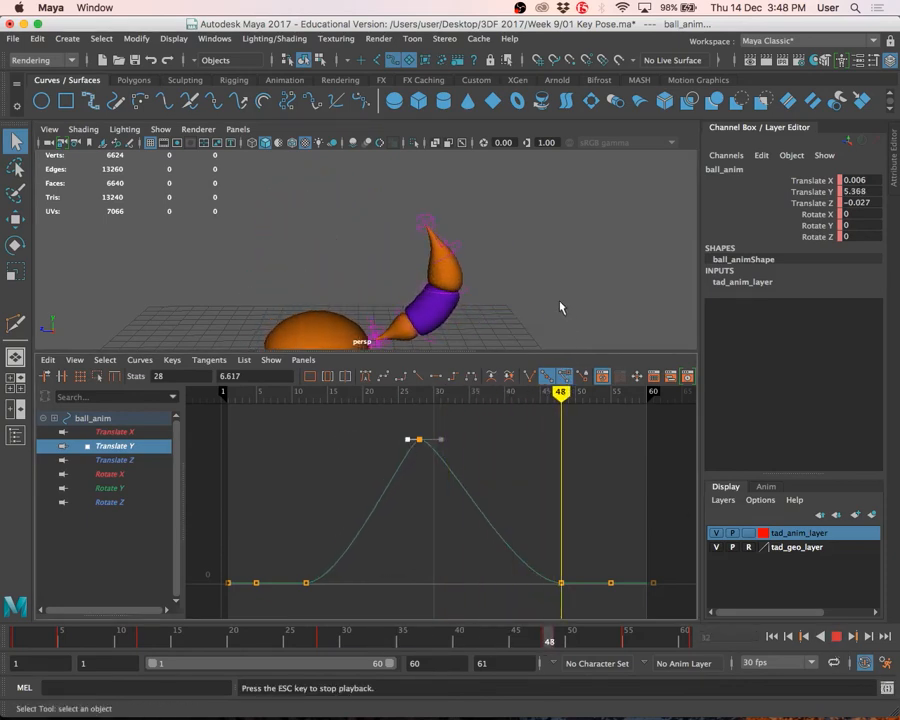
pyautogui.press('space')
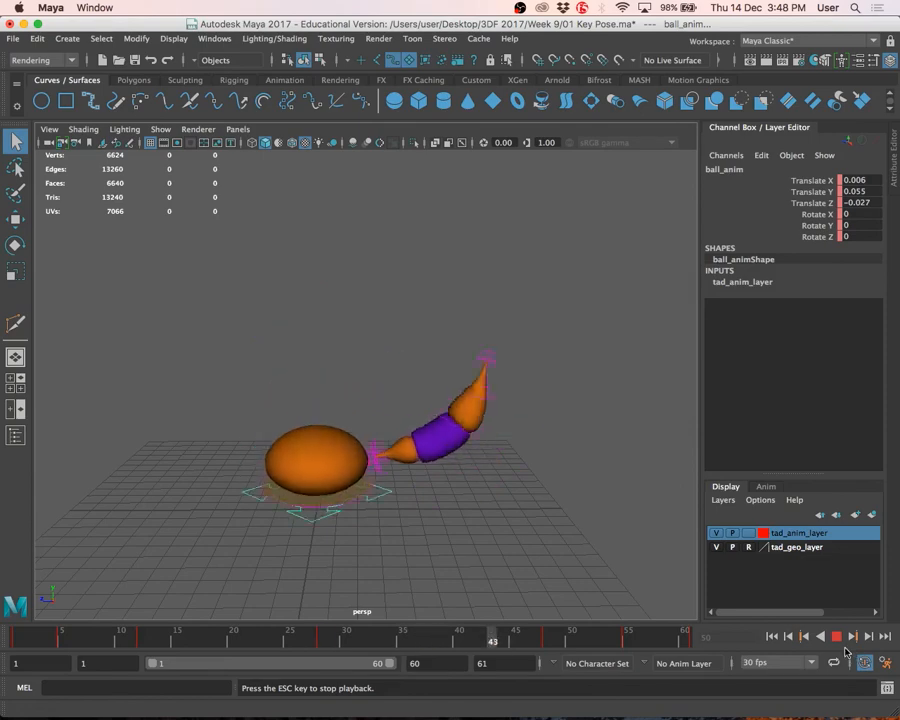
pyautogui.press('space')
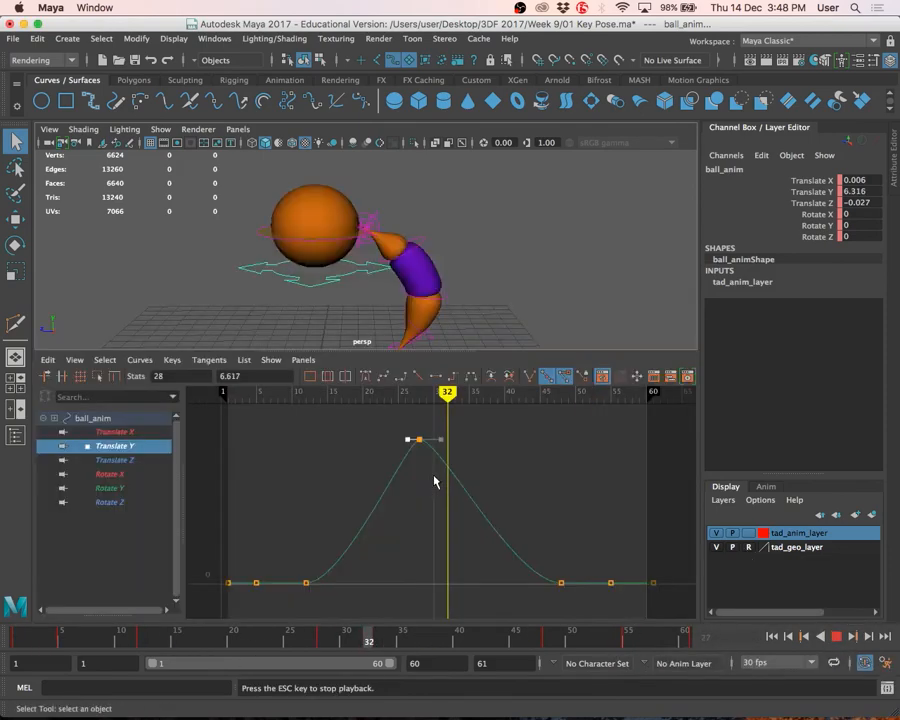
# Lengthen the frame 28 Translate Y key's horizontal handles to about frames 11 and 46, and review the looping playback before stopping it
pyautogui.keyDown('shift'); pyautogui.moveTo(407, 434); pyautogui.dragTo(294, 456, button='middle'); pyautogui.keyUp('shift')
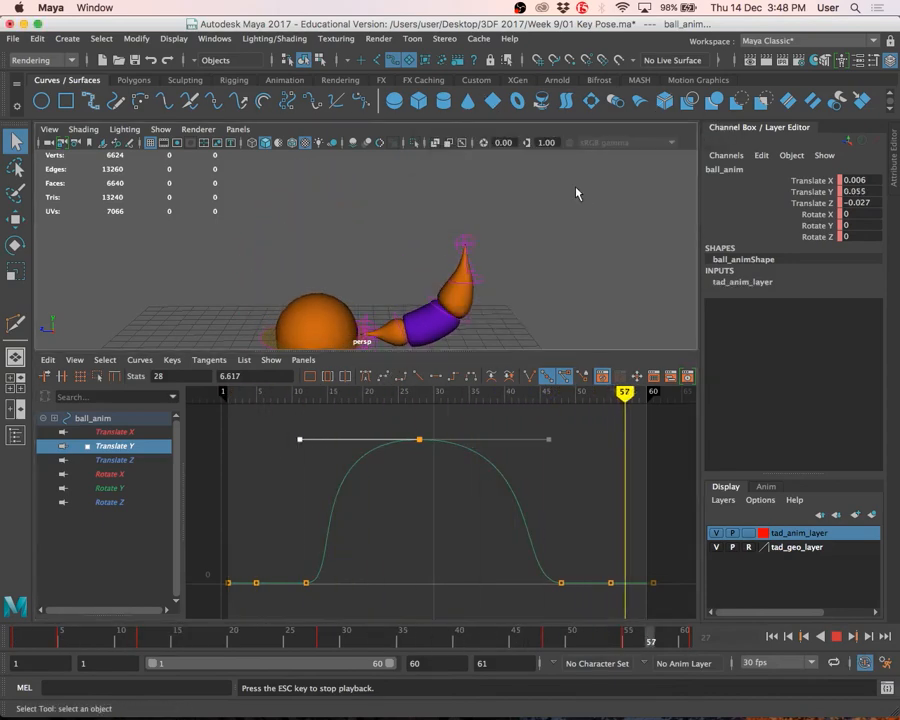
pyautogui.press('space')
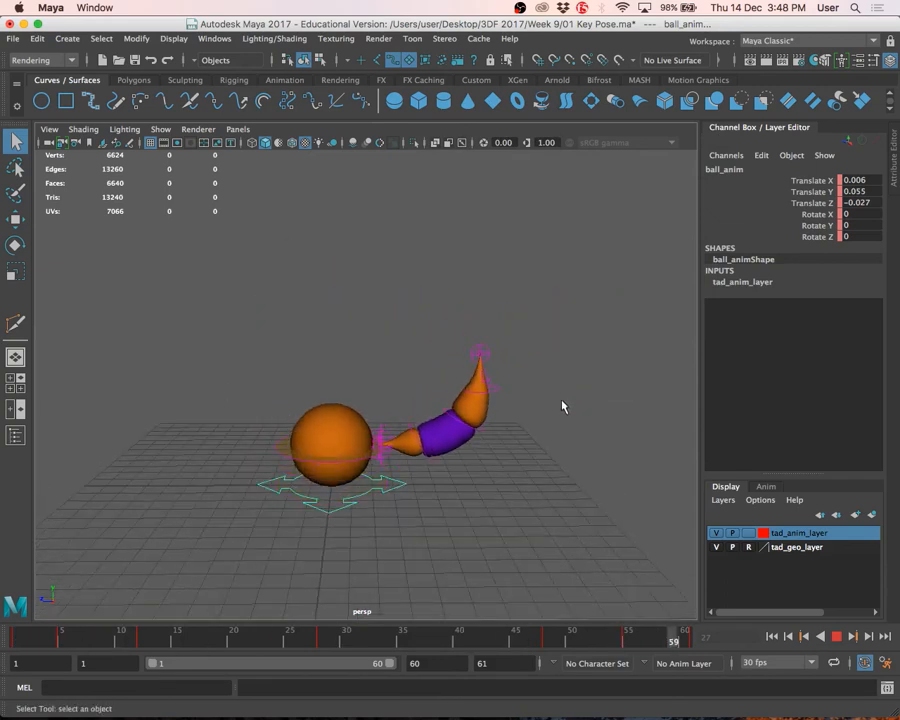
pyautogui.moveTo(561, 405)
pyautogui.keyDown('alt'); pyautogui.mouseDown()
pyautogui.moveTo(566, 426)
pyautogui.moveTo(550, 432)
pyautogui.moveTo(550, 418)
pyautogui.mouseUp(); pyautogui.keyUp('alt')
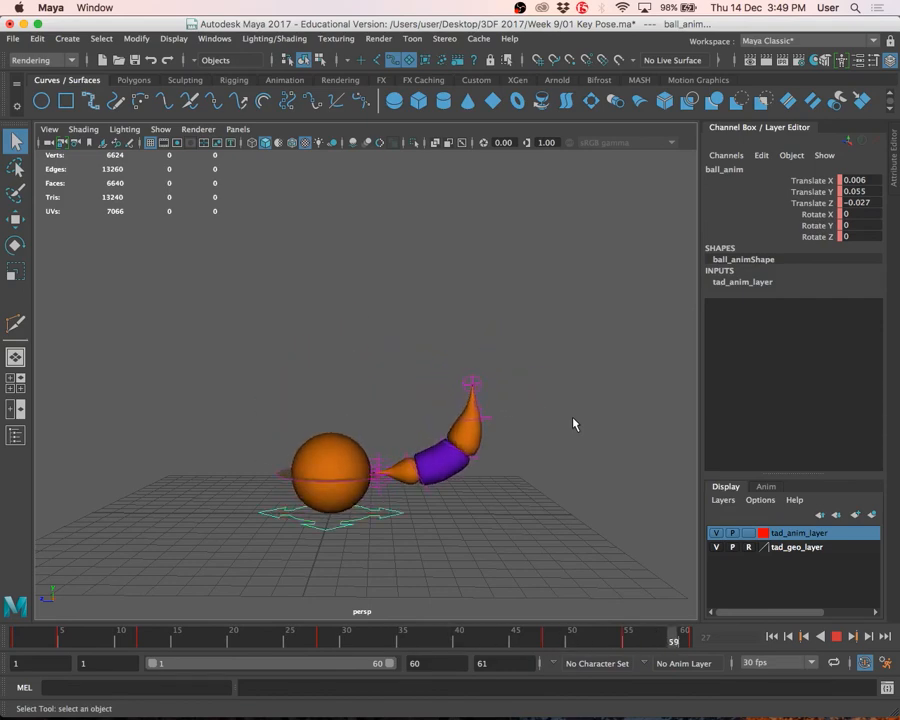
pyautogui.click(836, 638)
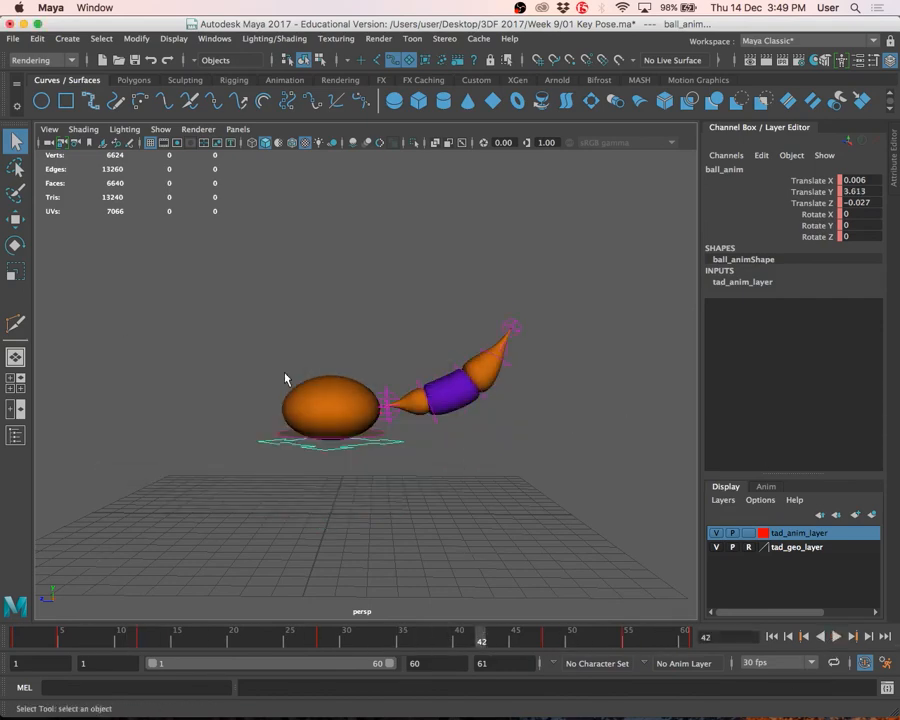
pyautogui.press('space')
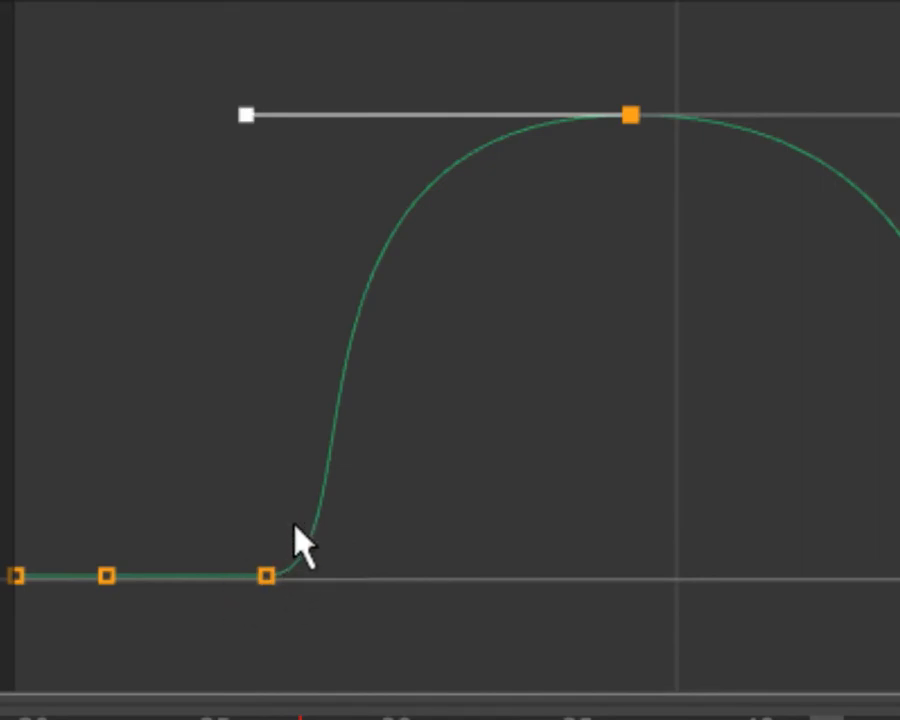
# Try swinging the outgoing tangent handle of the frame 12 Translate Y key up to near vertical, and undo it
pyautogui.click(268, 577)
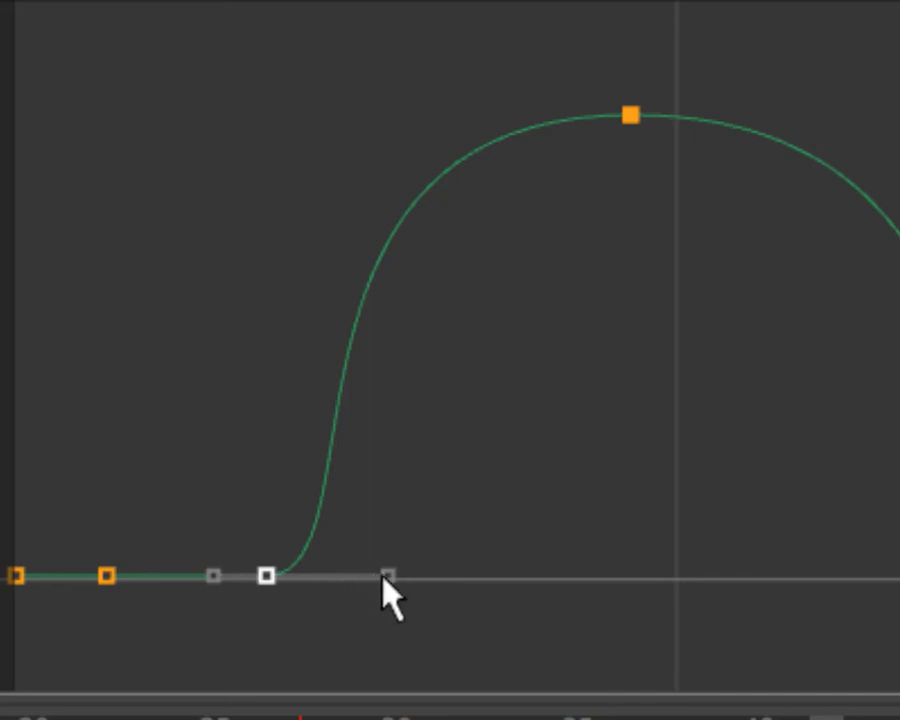
pyautogui.moveTo(386, 576); pyautogui.dragTo(58, 332)
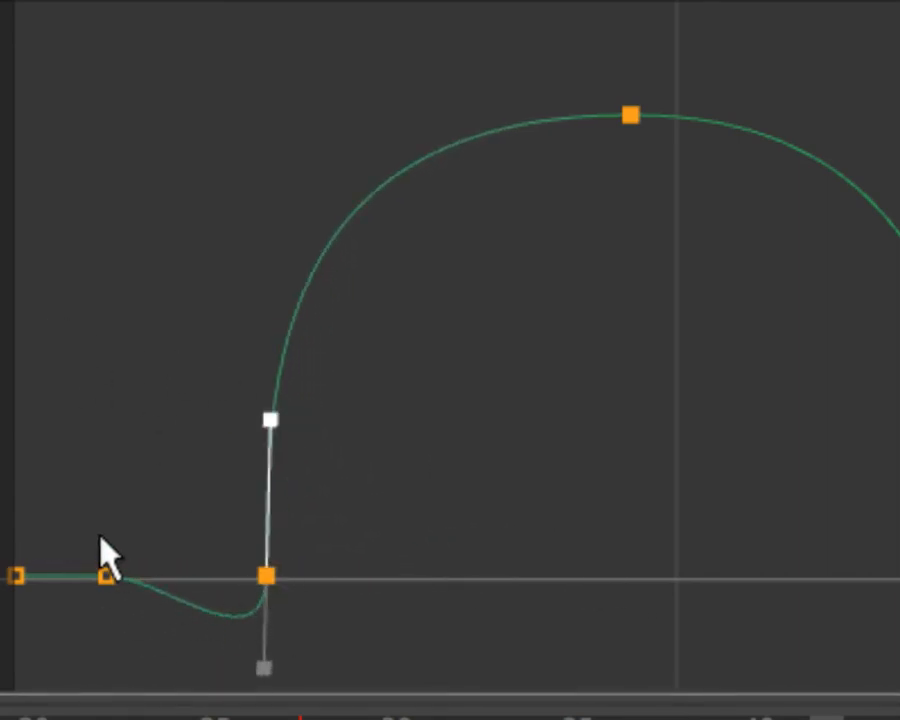
pyautogui.hotkey('ctrl', 'z')
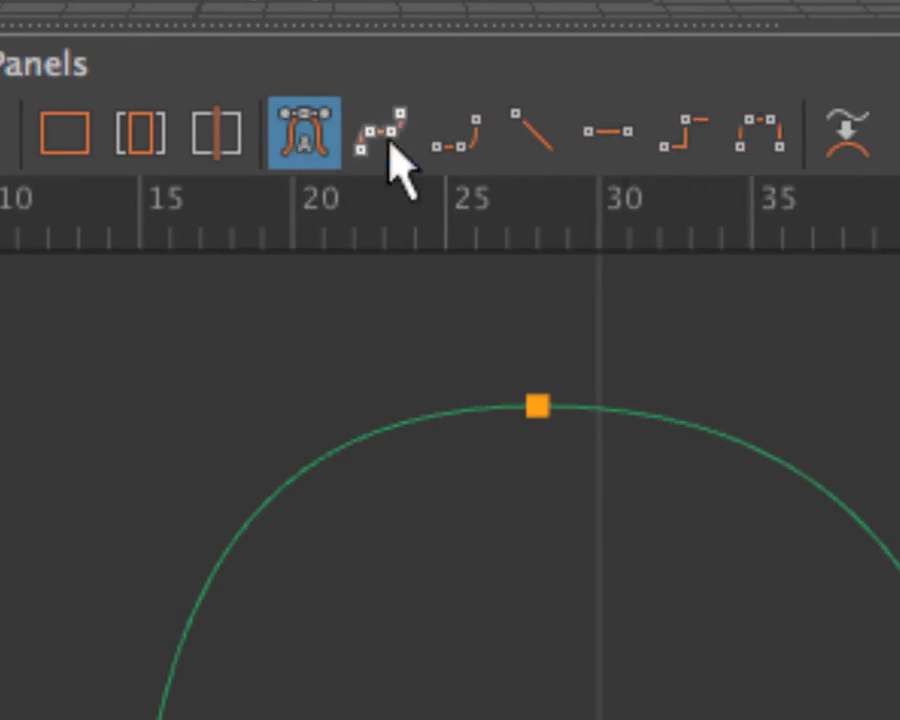
# Compare linear and auto on the frame 12 key's outgoing tangent, and try moving the linear handle, undoing the move
pyautogui.click(522, 131)
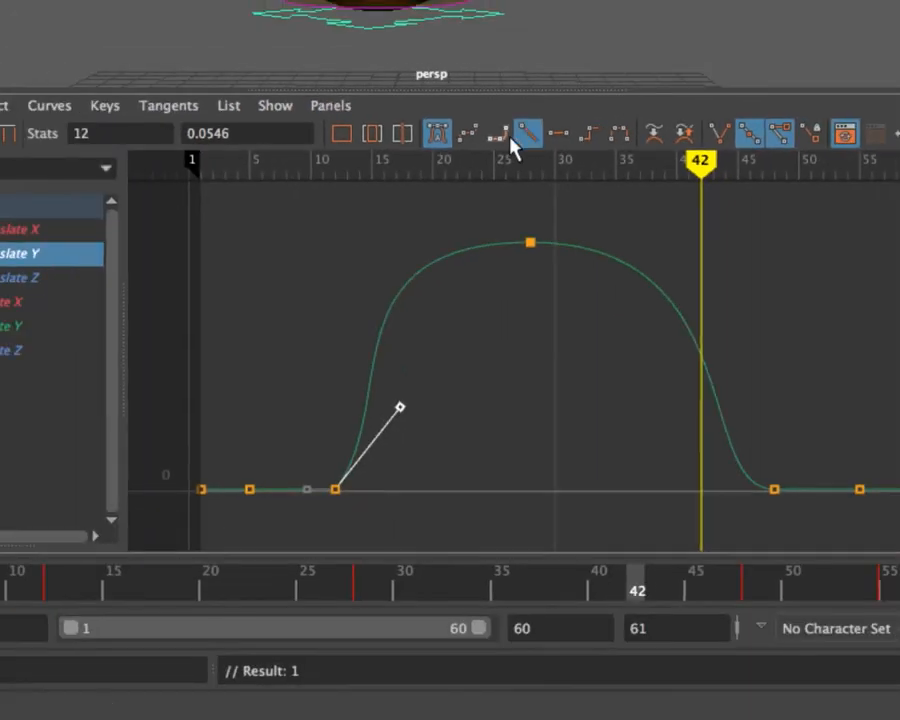
pyautogui.click(527, 133)
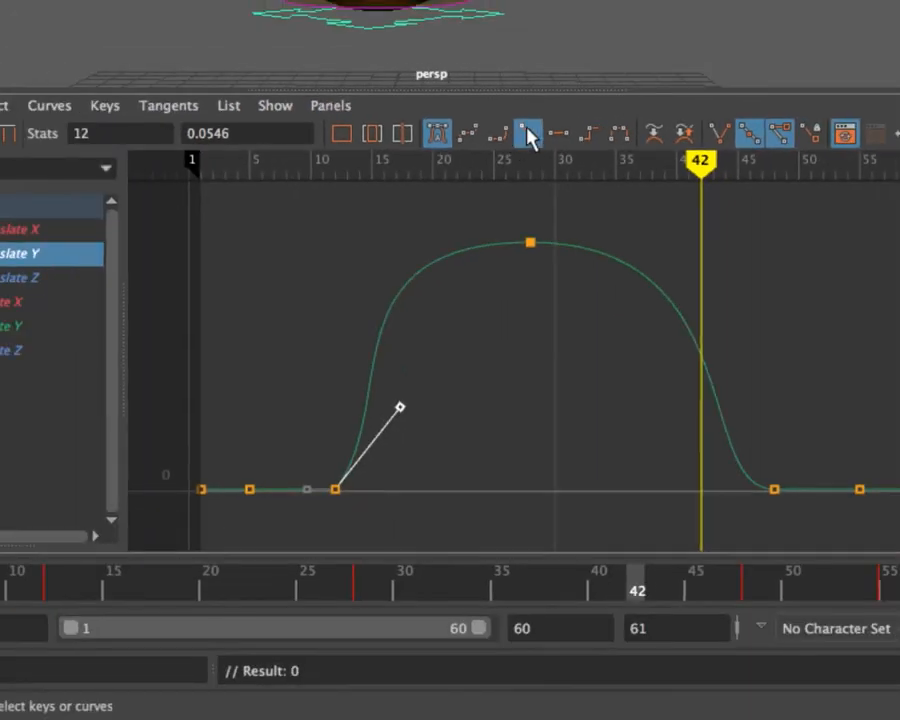
pyautogui.click(439, 136)
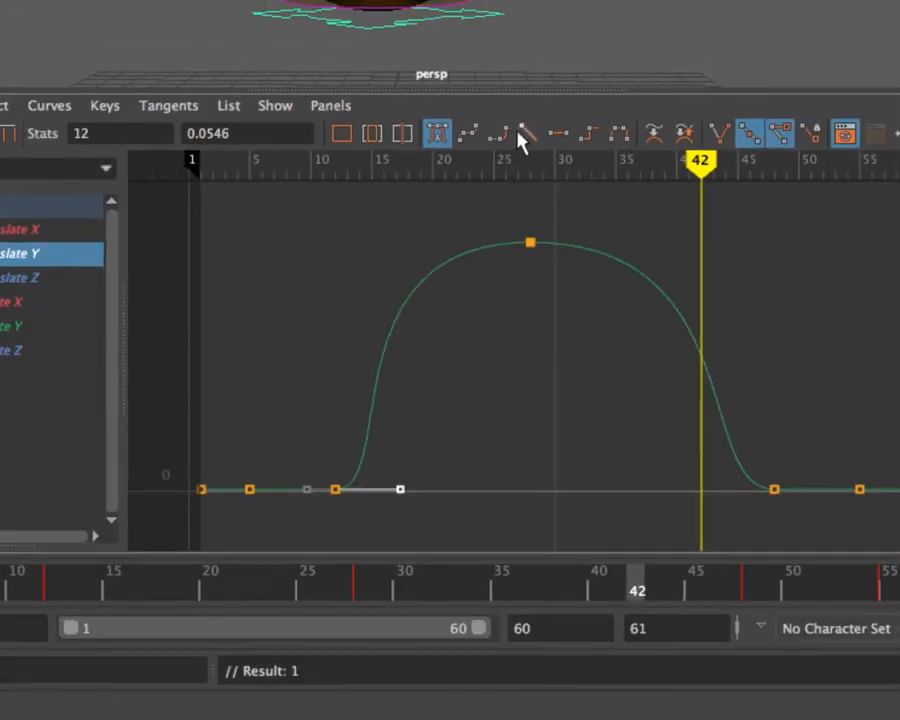
pyautogui.click(530, 137)
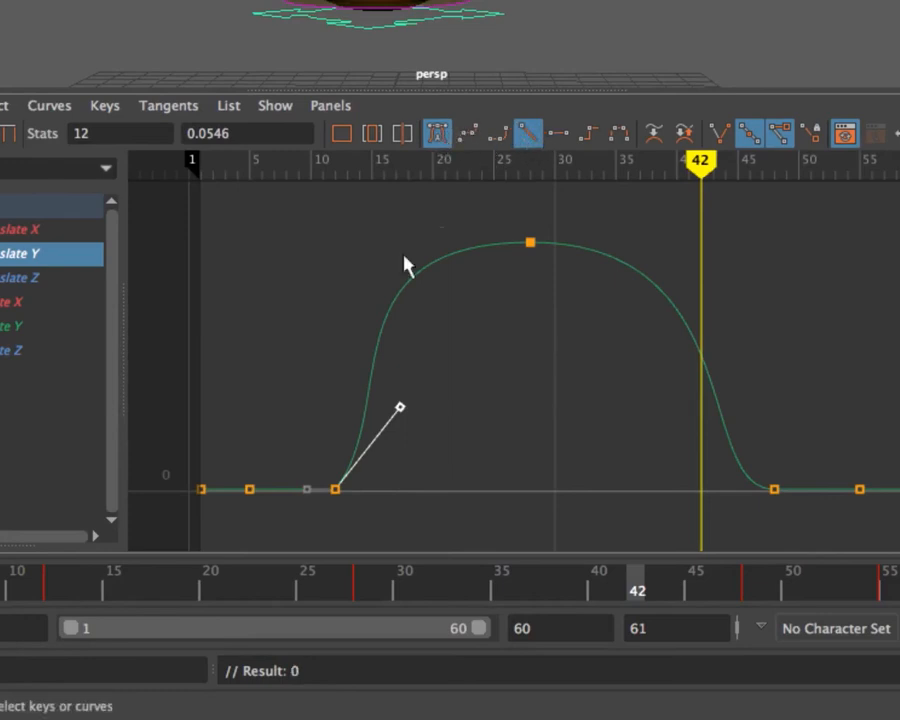
pyautogui.moveTo(401, 409); pyautogui.dragTo(335, 398, button='middle')
pyautogui.press('z')
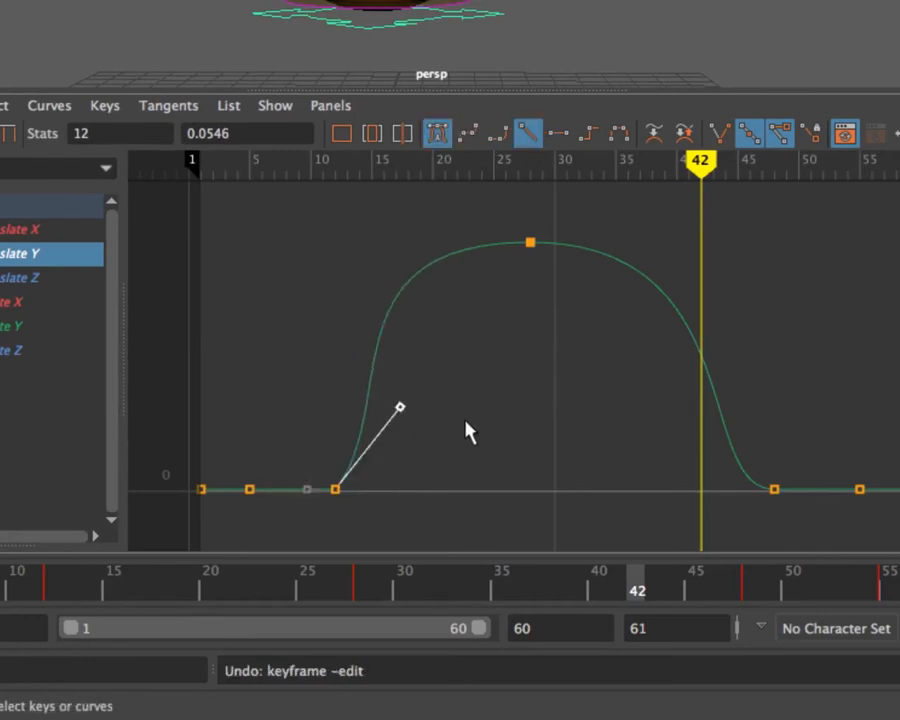
# Select the Translate Y keys at frames 12, 28 and 48, try linear tangents on them, and apply auto tangents
pyautogui.click(467, 420)
pyautogui.moveTo(300, 226); pyautogui.dragTo(808, 516)
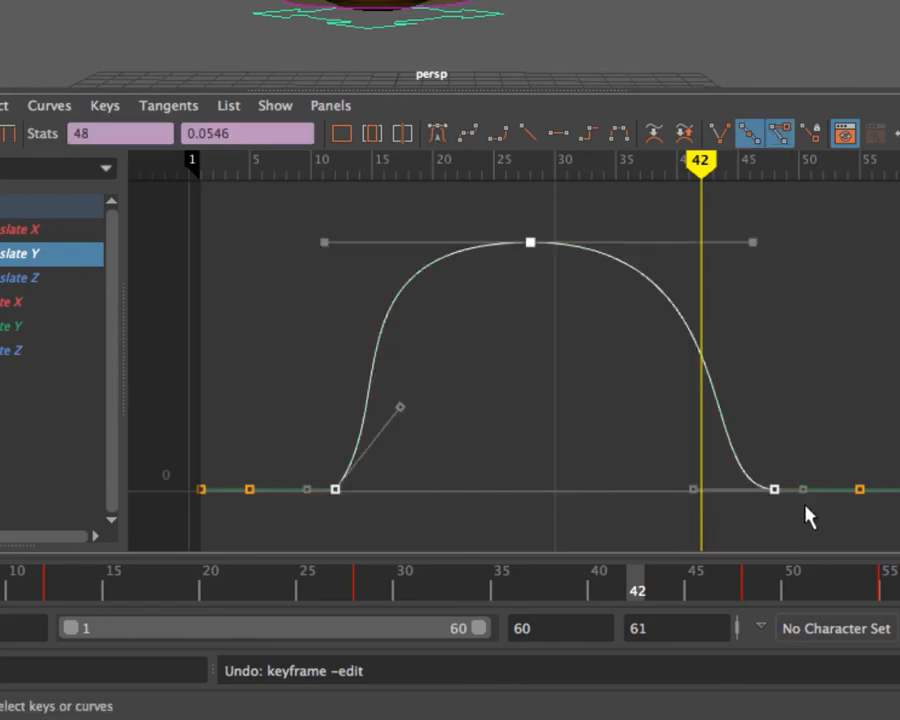
pyautogui.click(530, 140)
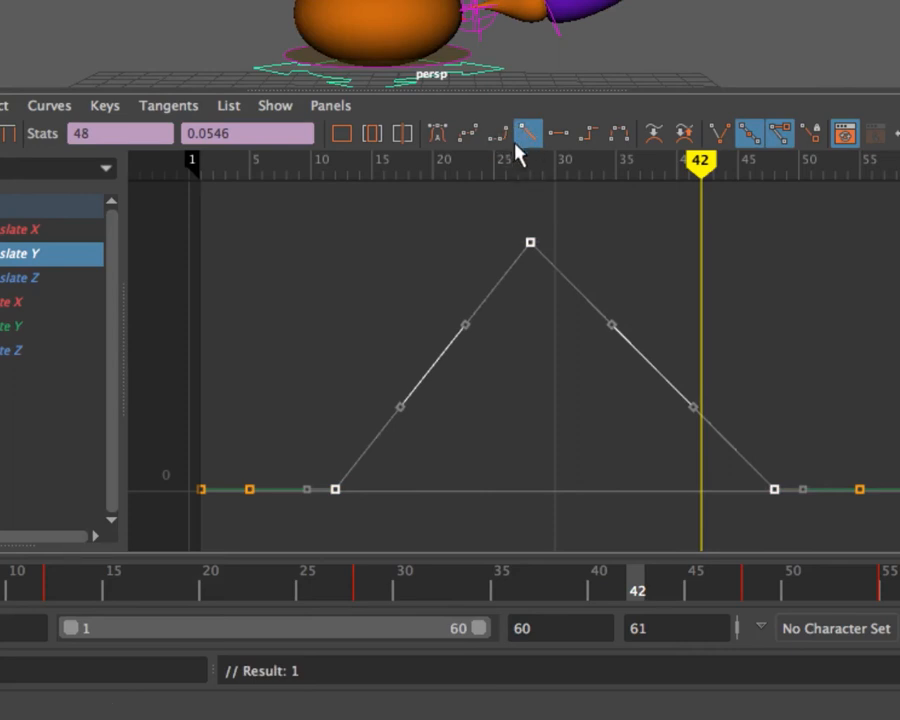
pyautogui.click(438, 136)
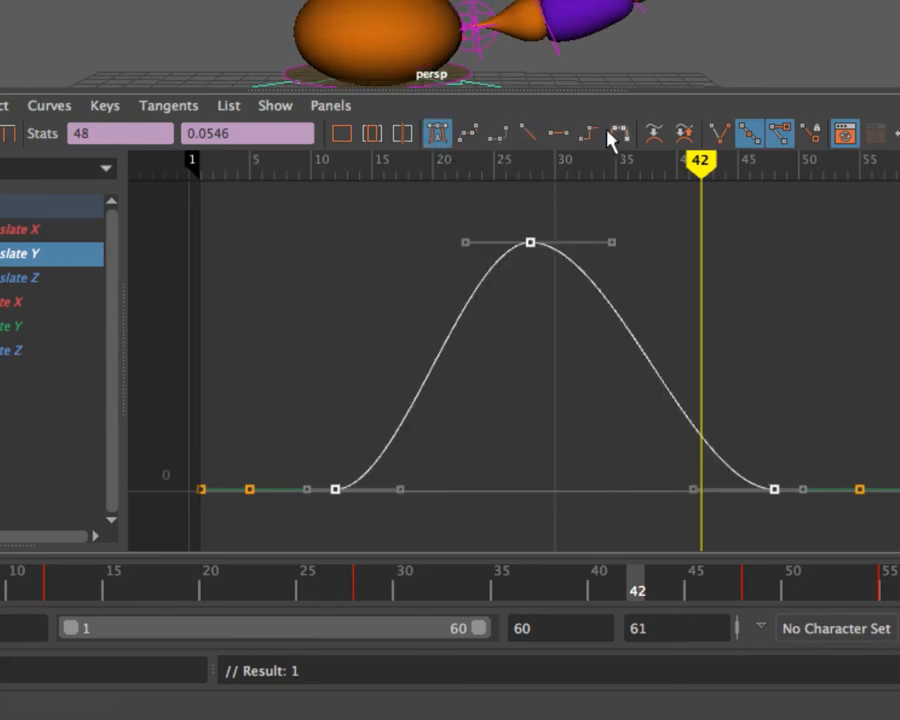
# Try spline, clamped, flat, plateau and stepped tangents on the selected Translate Y keys, and restore auto tangents
pyautogui.click(470, 137)
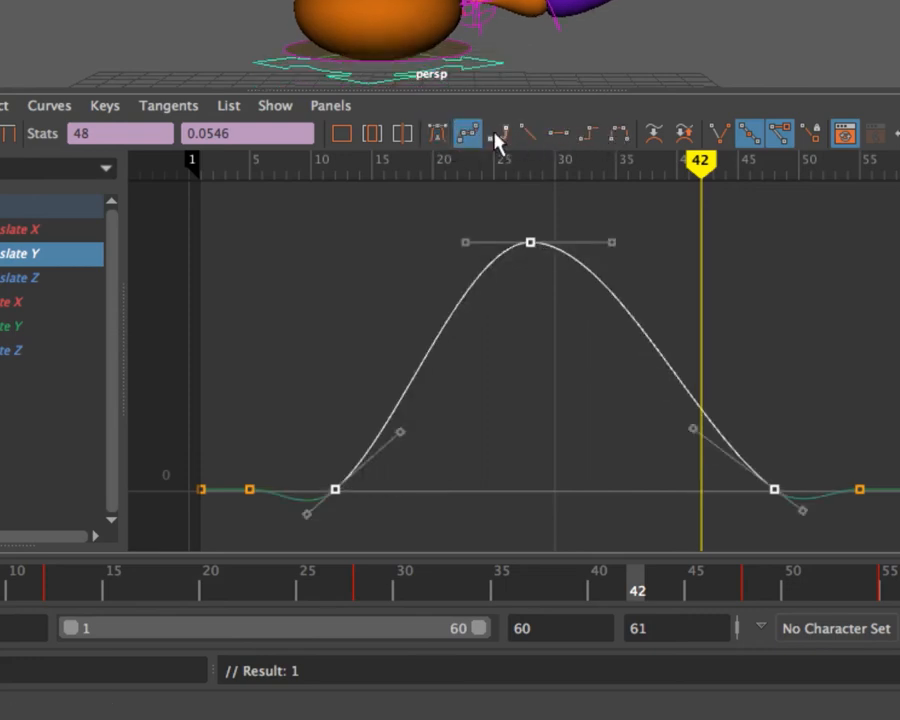
pyautogui.click(497, 139)
pyautogui.click(560, 138)
pyautogui.click(588, 140)
pyautogui.click(614, 144)
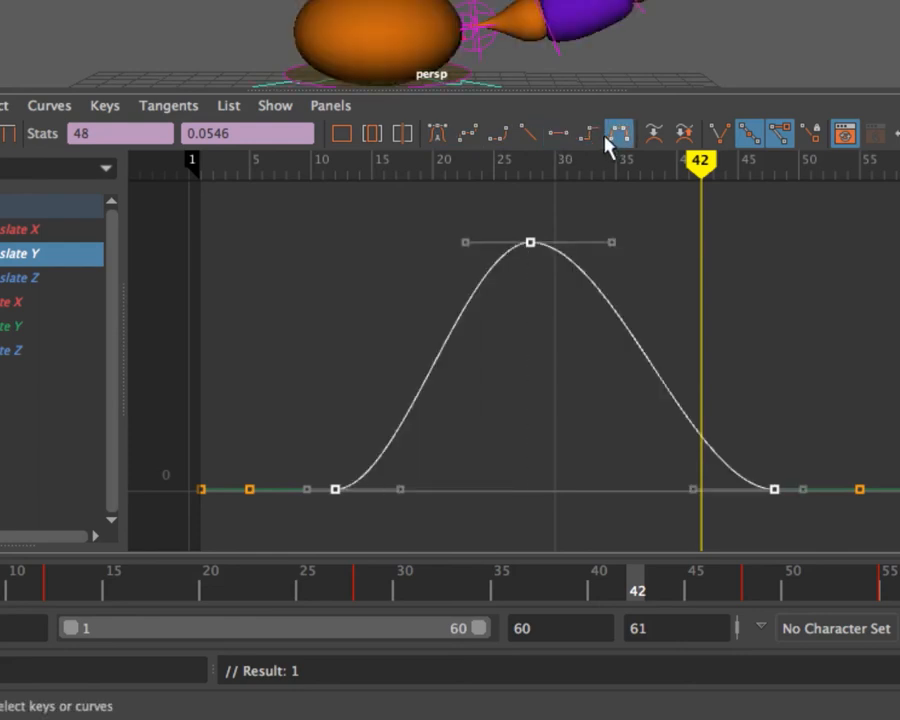
pyautogui.click(591, 146)
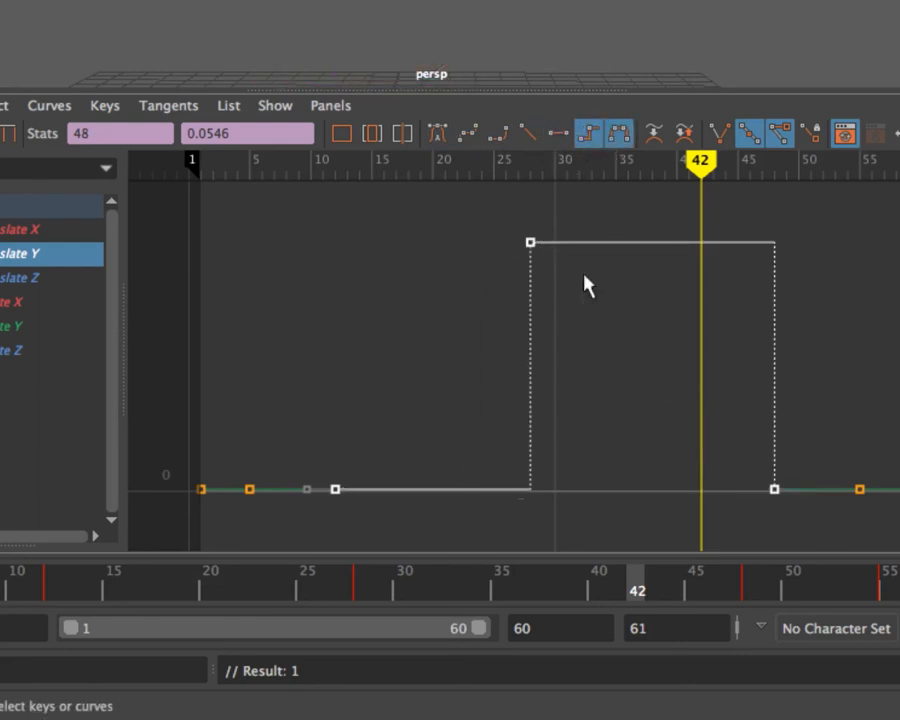
pyautogui.click(438, 133)
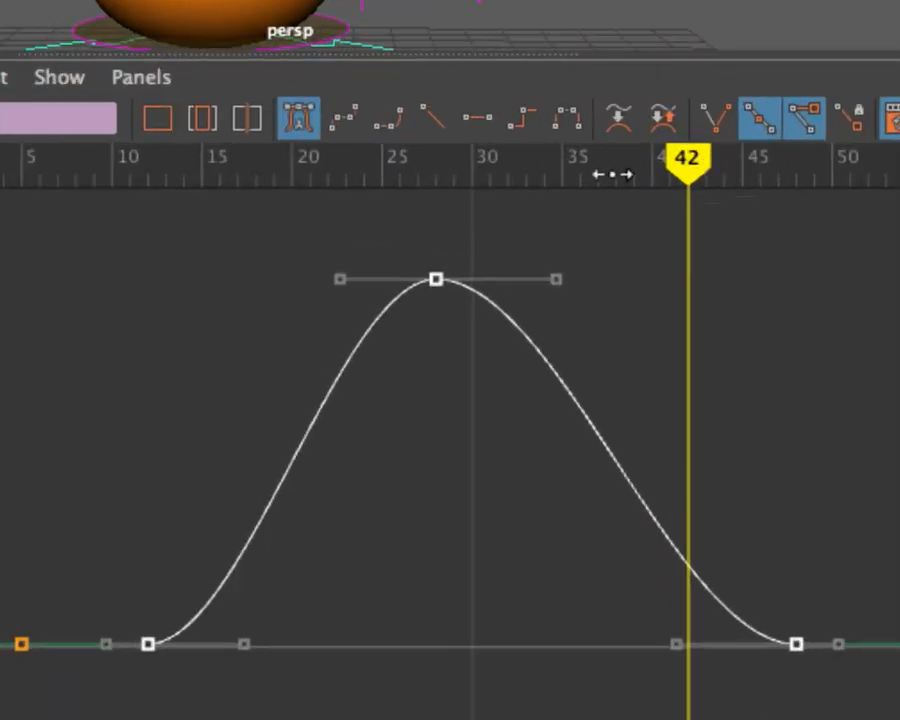
# Try tilting the incoming tangent handle of the frame 28 Translate Y key slightly downward, and undo the change
pyautogui.click(460, 242)
pyautogui.moveTo(332, 278); pyautogui.dragTo(337, 293)
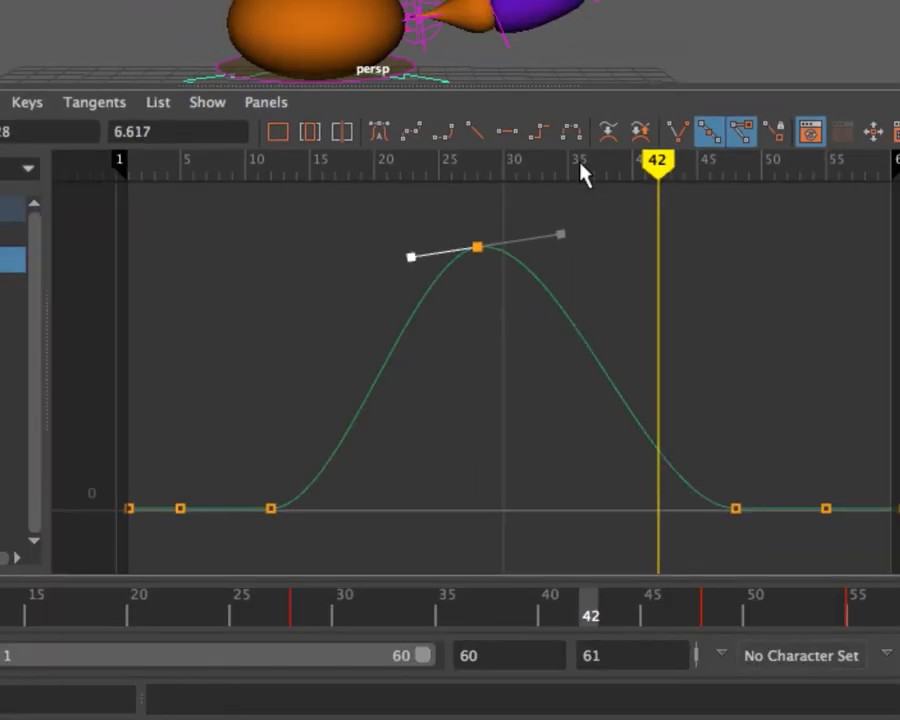
pyautogui.hotkey('ctrl', 'z')
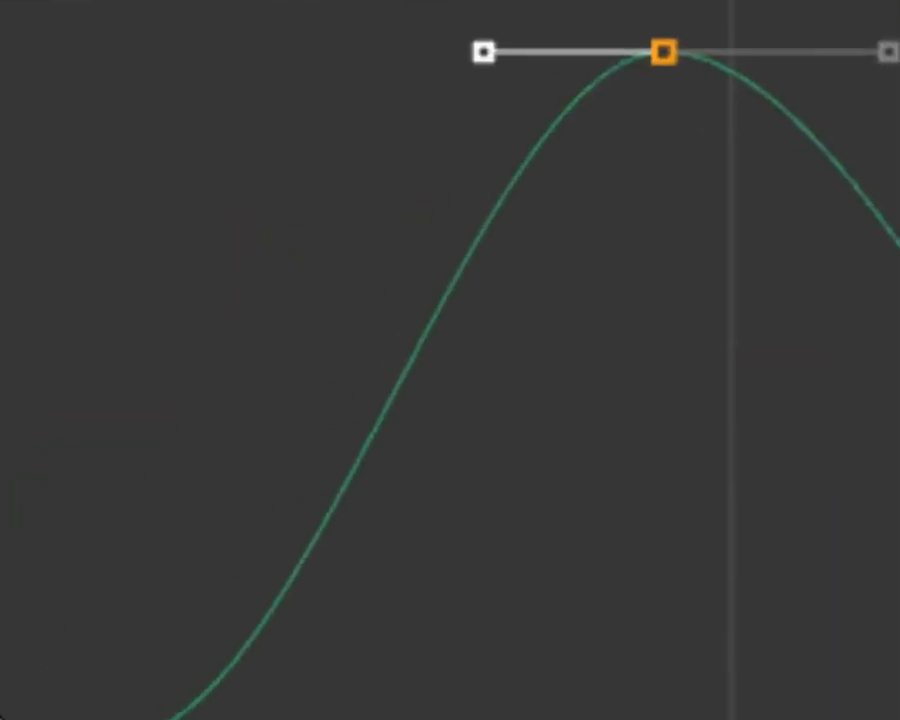
# Break the frame 12 key's tangents, angle its outgoing handle steeply upward, and lengthen the frame 28 key's horizontal handles to about frames 18 and 40
pyautogui.click(333, 486)
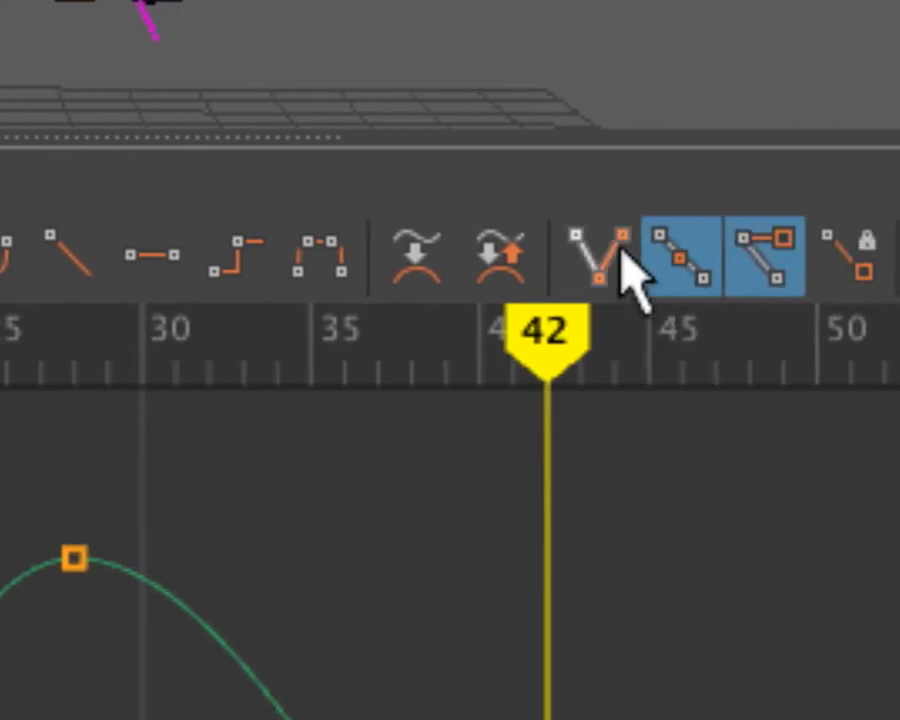
pyautogui.click(598, 262)
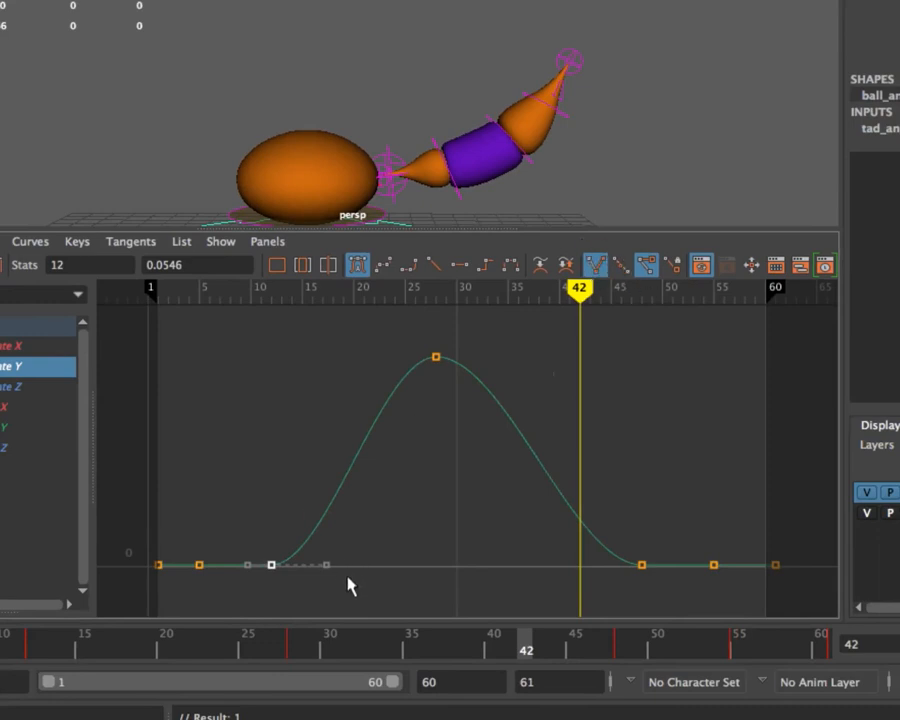
pyautogui.moveTo(330, 572); pyautogui.dragTo(233, 500)
pyautogui.click(436, 356)
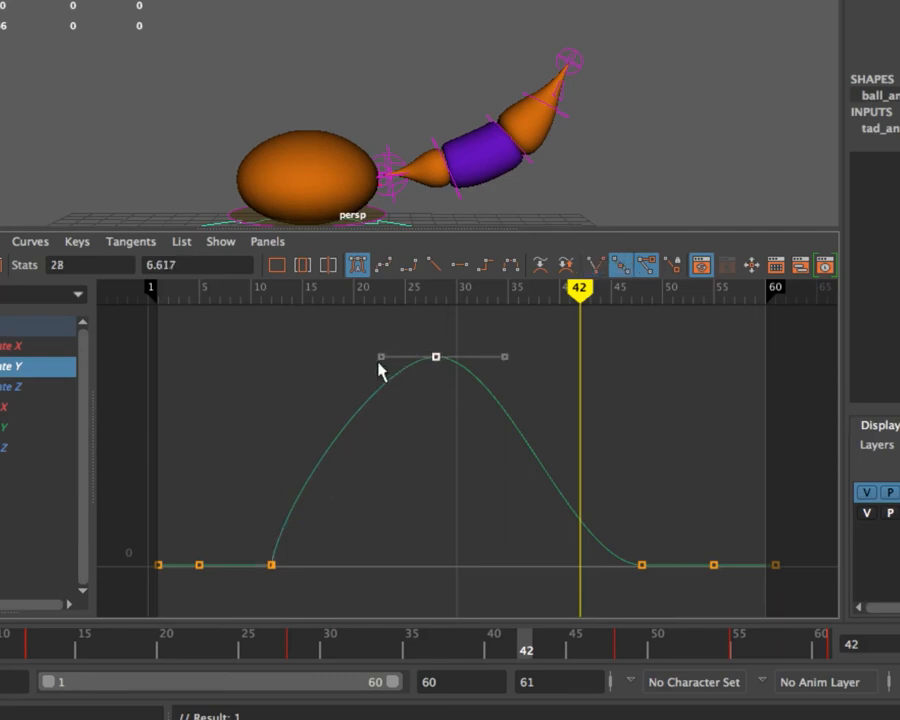
pyautogui.moveTo(381, 356); pyautogui.dragTo(326, 360)
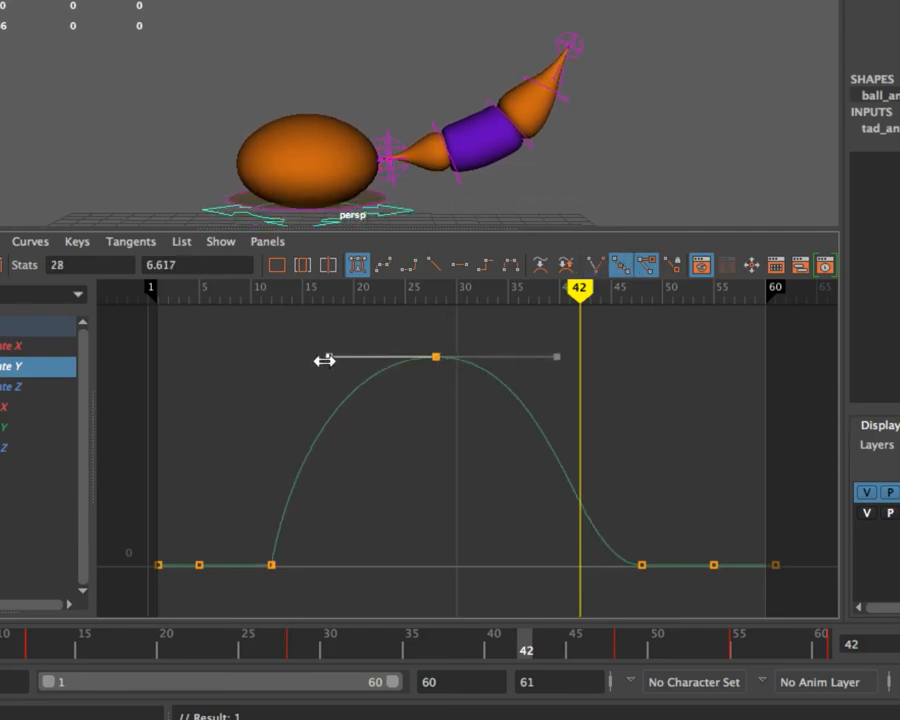
# Break the frame 48 key's tangents, raise its incoming handle steeply to about frame 46, and select the frame 28 key
pyautogui.click(642, 566)
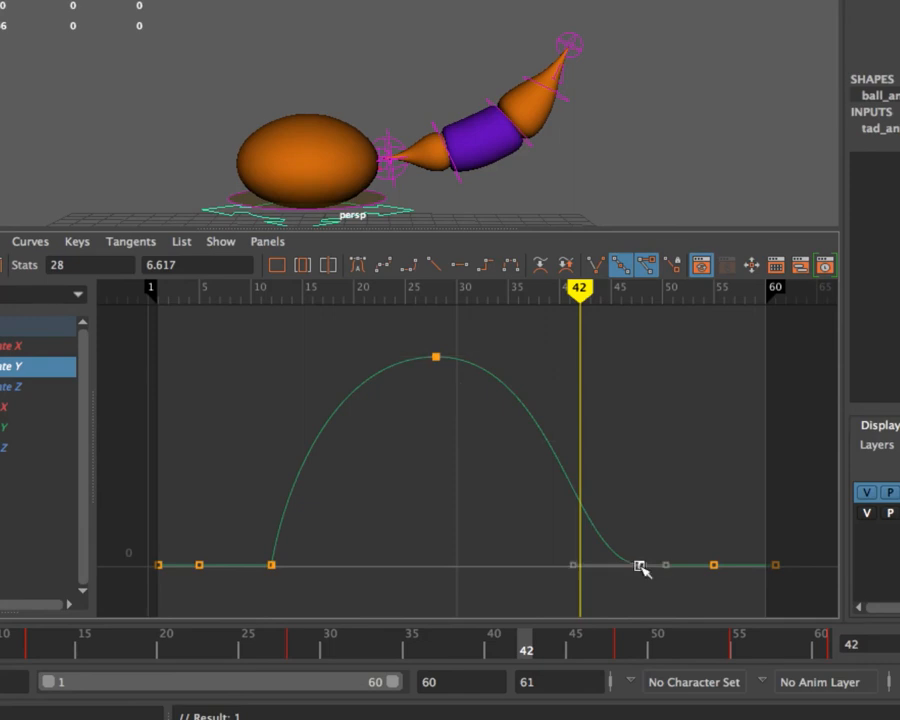
pyautogui.click(596, 265)
pyautogui.moveTo(570, 566); pyautogui.dragTo(619, 512)
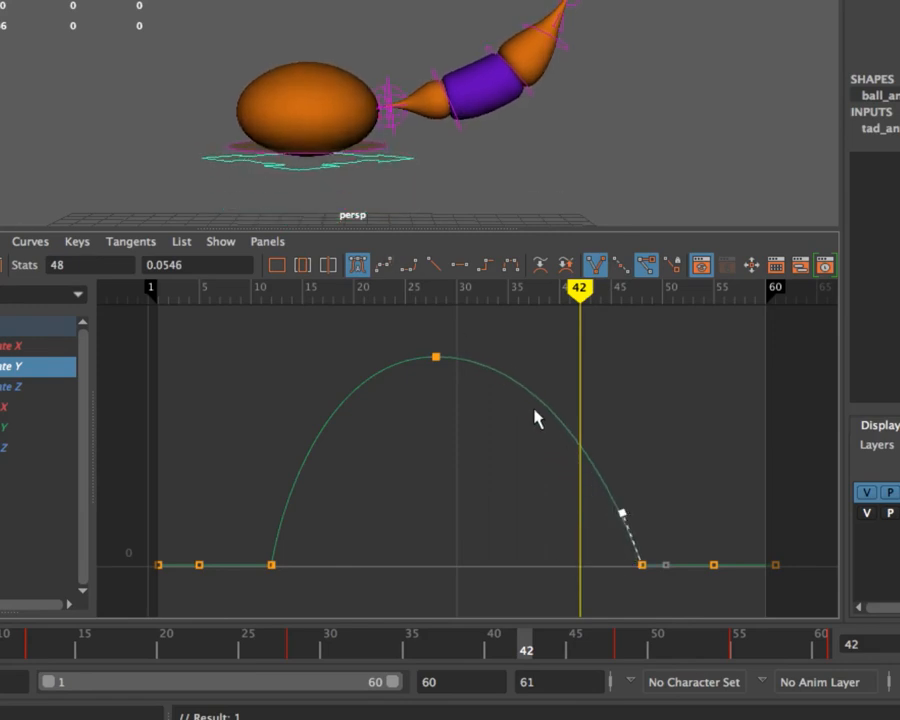
pyautogui.click(463, 391)
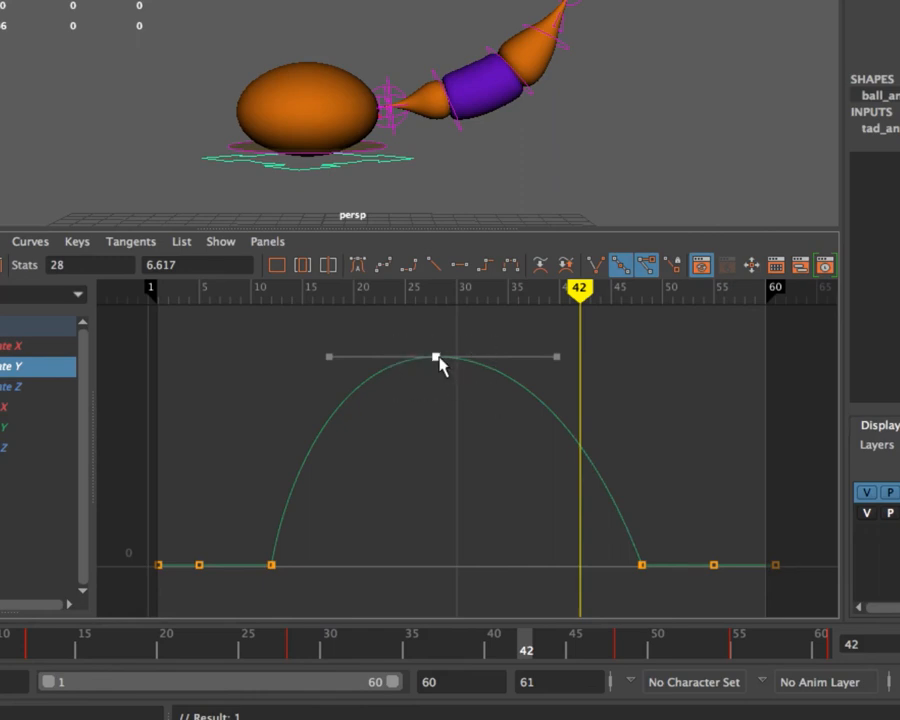
# Move ball_anim's peak Translate Y key to frame 30, undo the extra nudge, and play back the jump loop
pyautogui.keyDown('shift'); pyautogui.moveTo(440, 366); pyautogui.dragTo(461, 367, button='middle'); pyautogui.keyUp('shift')
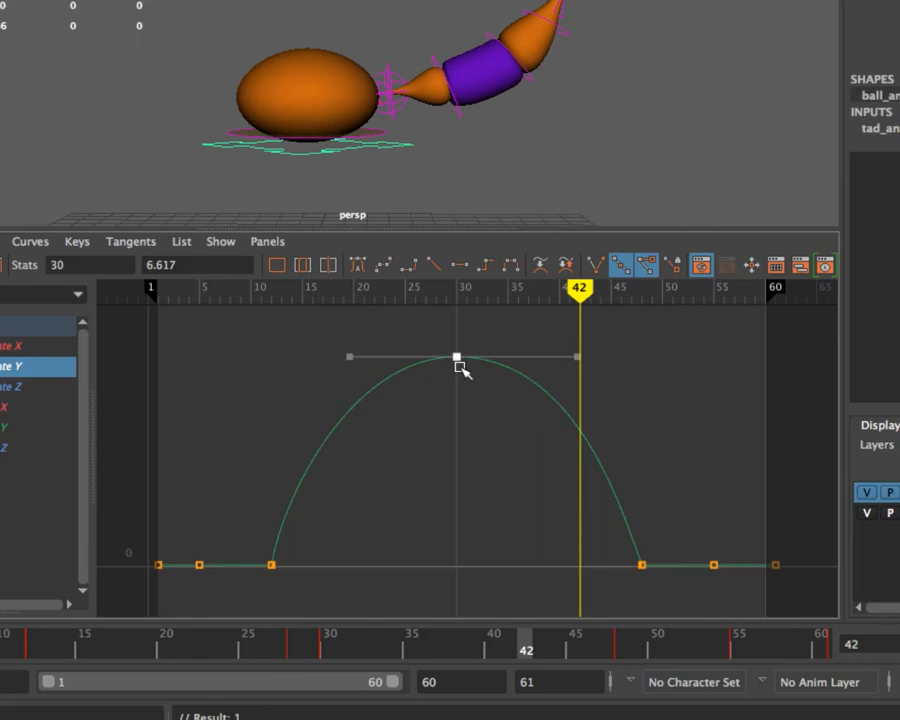
pyautogui.moveTo(460, 368)
pyautogui.mouseDown(button='middle')
pyautogui.moveTo(460, 331)
pyautogui.moveTo(462, 364)
pyautogui.moveTo(468, 344)
pyautogui.moveTo(500, 356)
pyautogui.moveTo(364, 356)
pyautogui.moveTo(471, 363)
pyautogui.moveTo(448, 368)
pyautogui.moveTo(463, 368)
pyautogui.mouseUp(button='middle')
pyautogui.hotkey('ctrl', 'z')
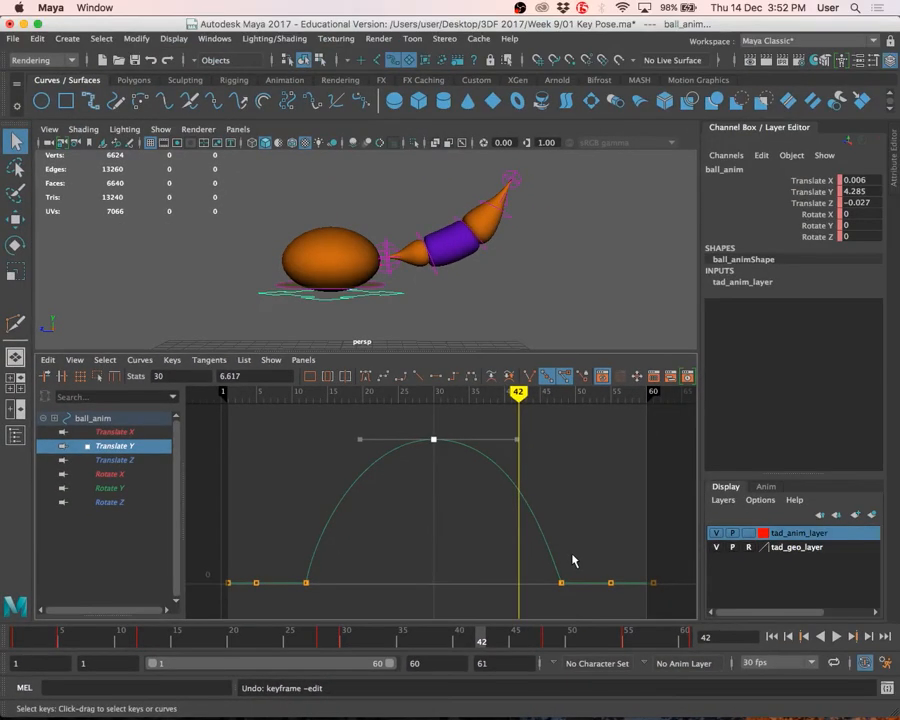
pyautogui.press('space')
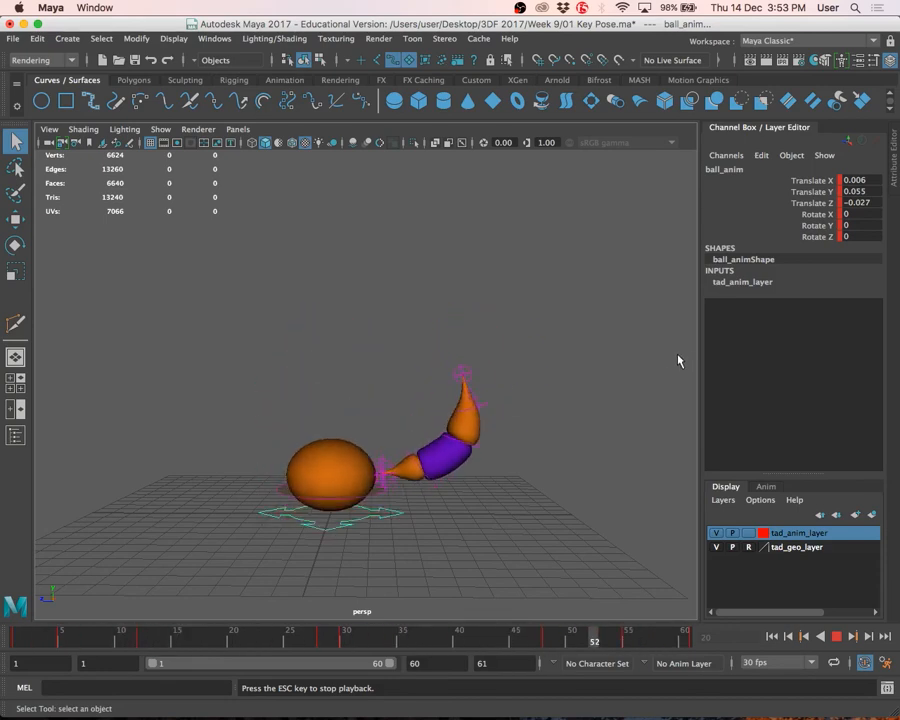
pyautogui.click(840, 639)
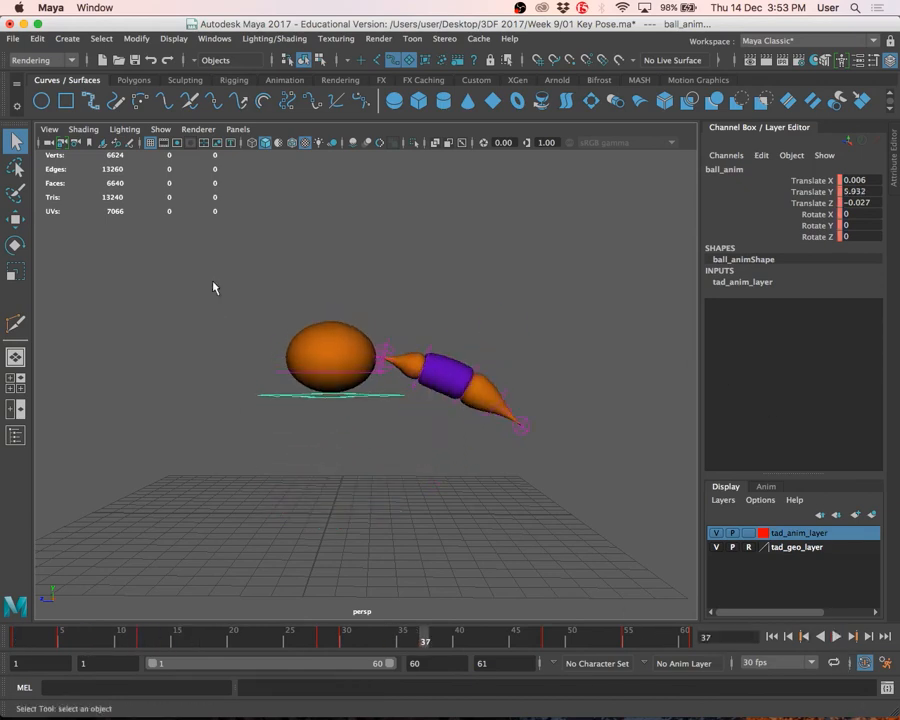
# Select all of the tadpole's animation controls at frame 30 and show their curves in an enlarged Graph Editor
pyautogui.click(213, 282)
pyautogui.moveTo(206, 272); pyautogui.dragTo(562, 550)
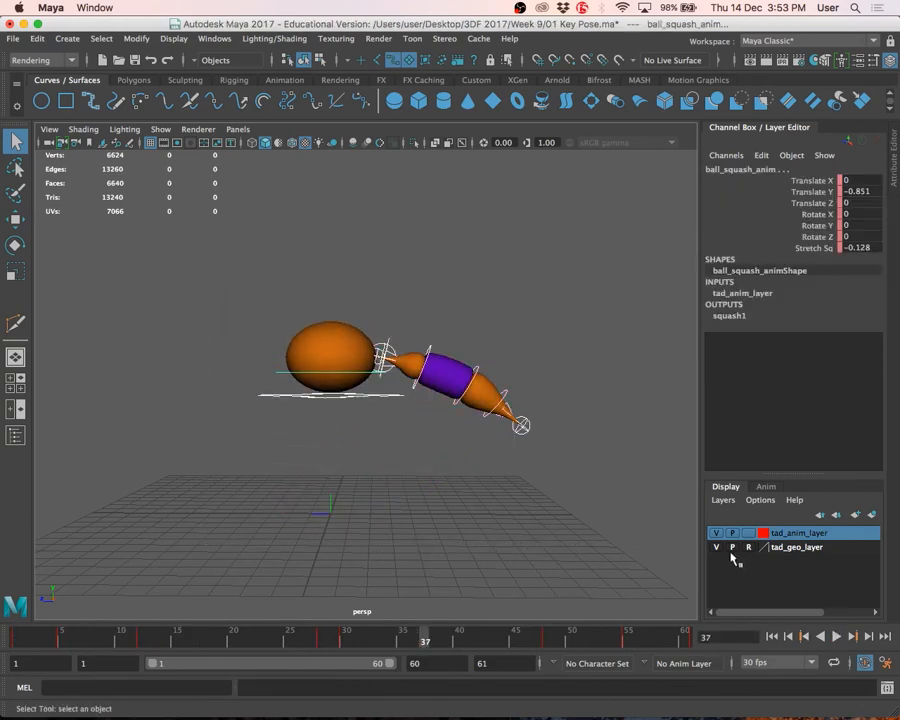
pyautogui.click(345, 636)
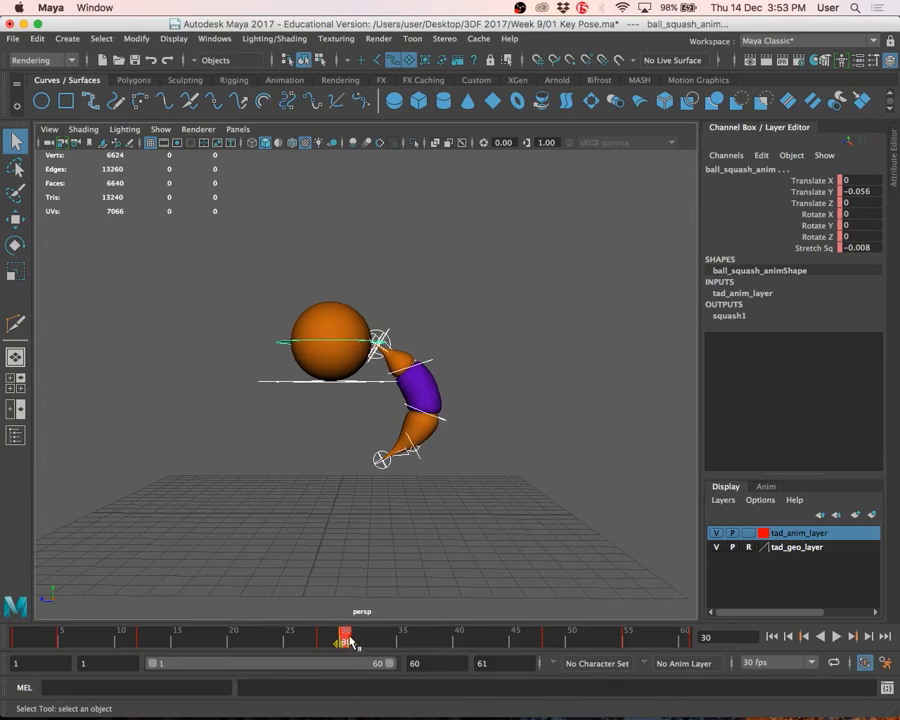
pyautogui.click(270, 276)
pyautogui.moveTo(270, 276); pyautogui.dragTo(600, 592)
pyautogui.press('super+Tab')
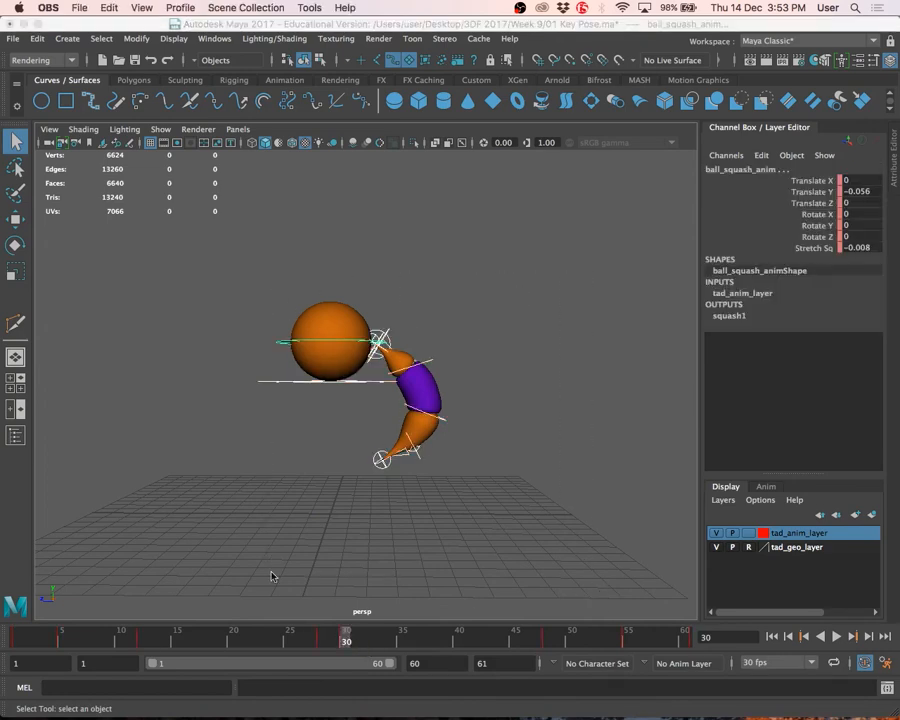
pyautogui.click(395, 490)
pyautogui.moveTo(180, 176); pyautogui.dragTo(631, 601)
pyautogui.press('space')
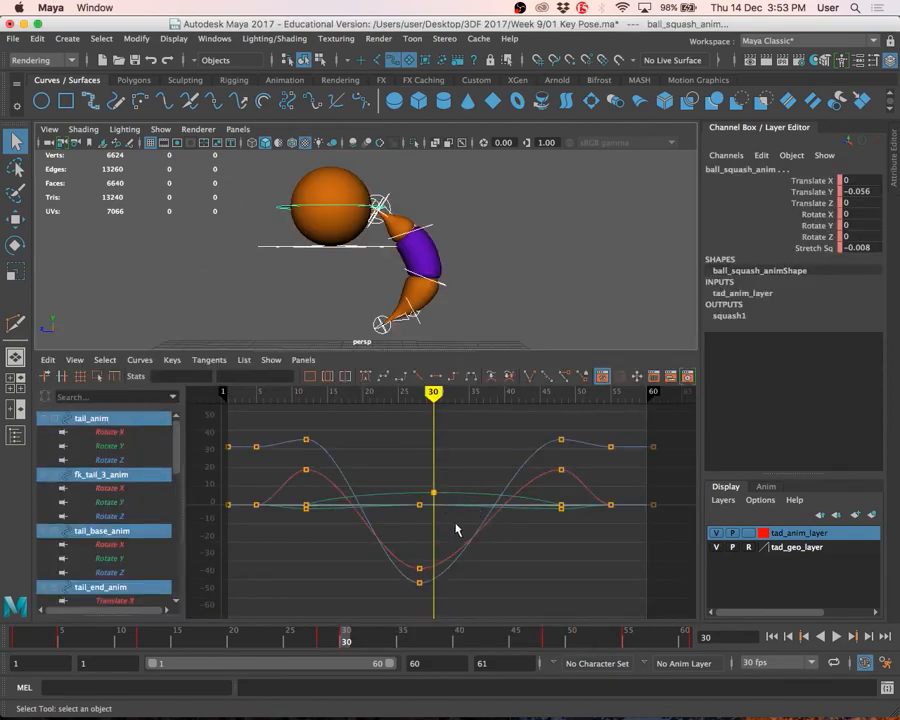
pyautogui.press('space')
# Move the displayed curves' frame 28 keys horizontally to frame 30 so they line up with the jump's peak
pyautogui.moveTo(405, 366); pyautogui.dragTo(442, 566)
pyautogui.scroll(5, 433, 441)
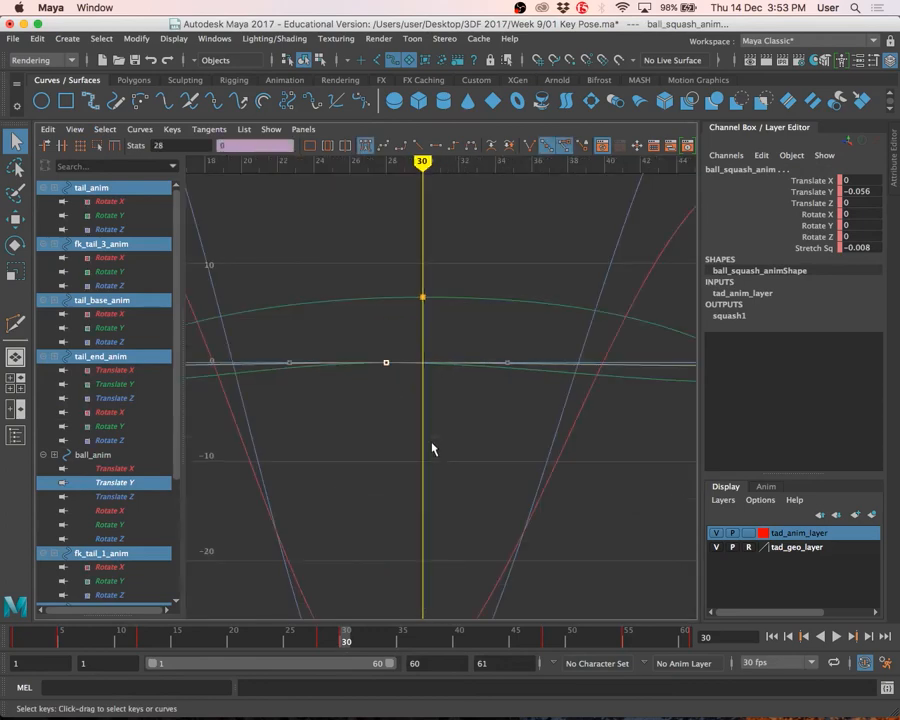
pyautogui.scroll(-3, 433, 441)
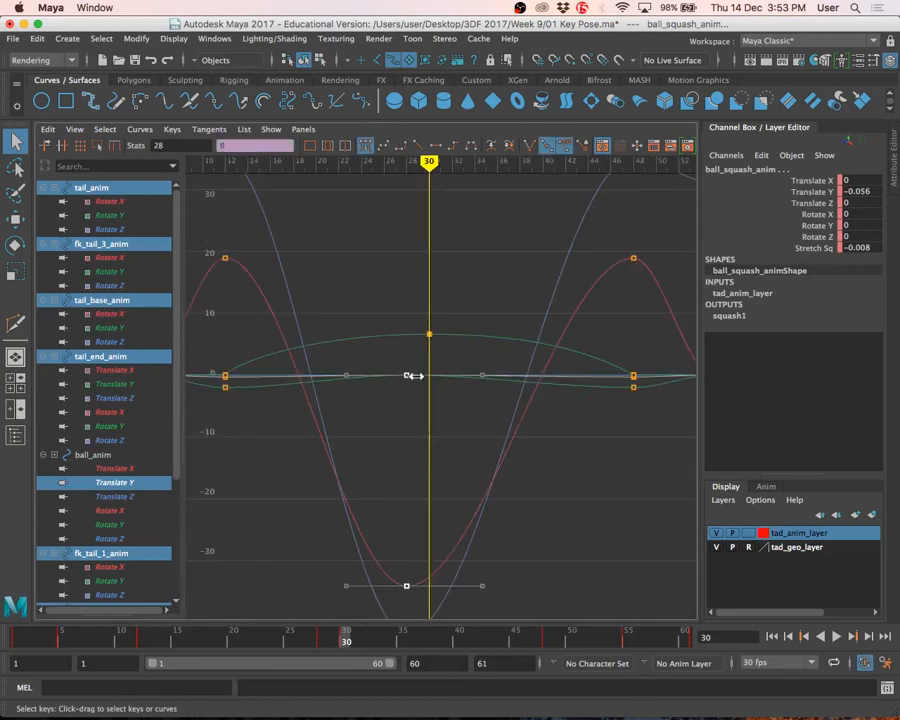
pyautogui.keyDown('shift'); pyautogui.moveTo(416, 376); pyautogui.dragTo(426, 376, button='middle'); pyautogui.keyUp('shift')
pyautogui.press('a')
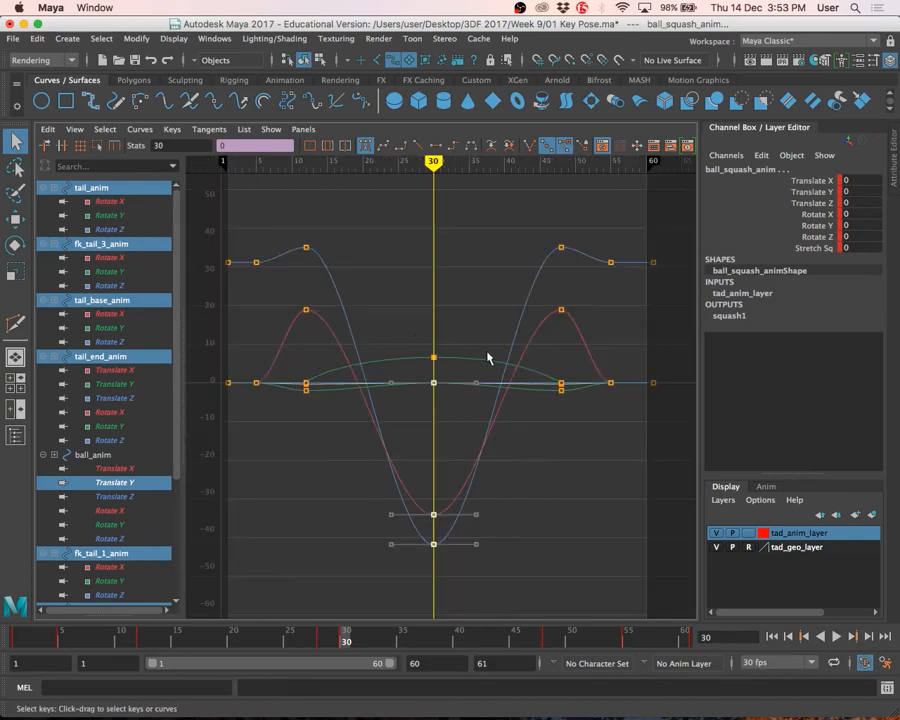
# Select all displayed keys from frame 30 onward and shift them four frames earlier, starting at frame 26
pyautogui.scroll(-3, 490, 363)
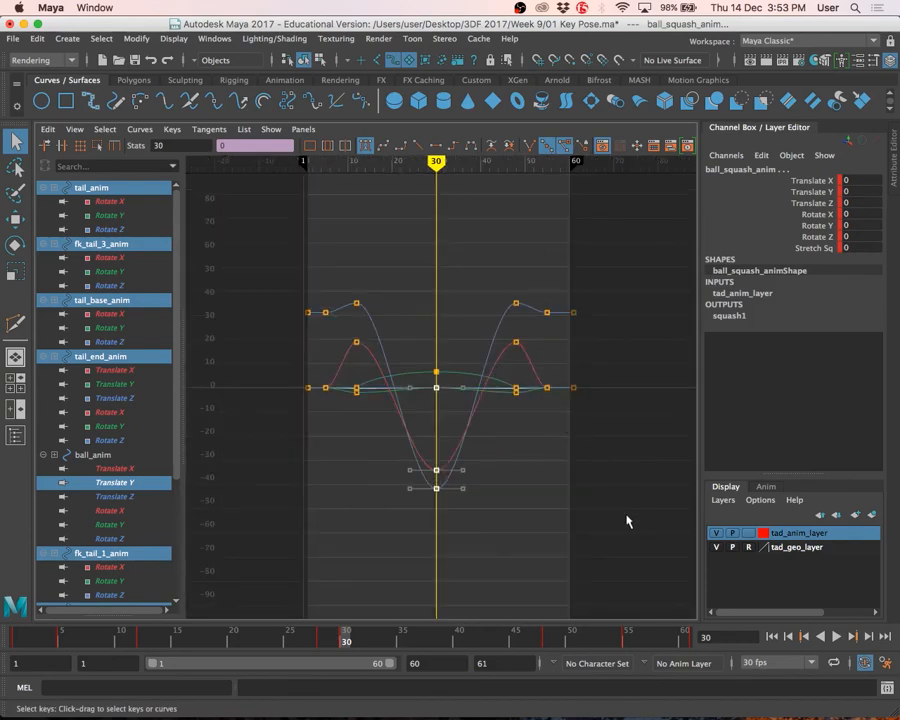
pyautogui.moveTo(581, 546); pyautogui.dragTo(401, 239)
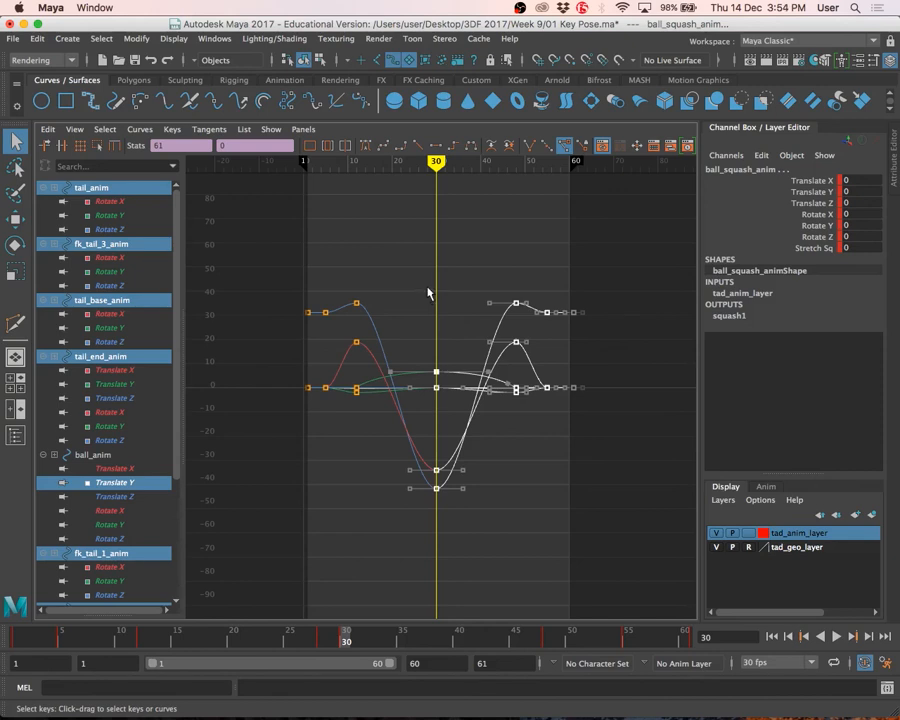
pyautogui.scroll(8, 446, 562)
pyautogui.scroll(-5, 446, 553)
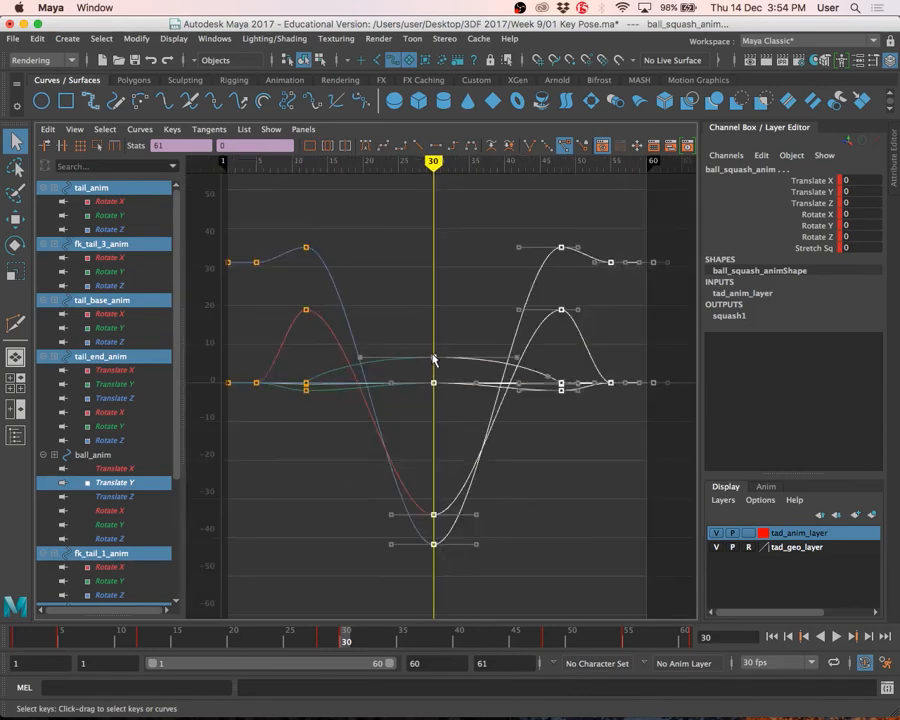
pyautogui.keyDown('shift'); pyautogui.moveTo(433, 357); pyautogui.dragTo(400, 355, button='middle'); pyautogui.keyUp('shift')
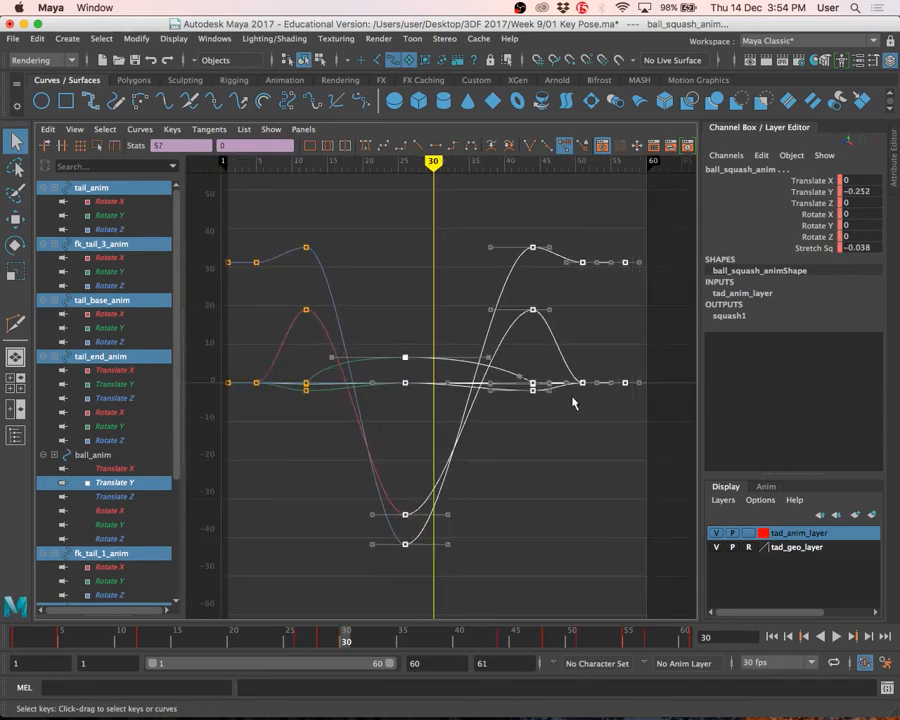
# Select the displayed keys from frame 44 onward and shift them four frames earlier, starting at frame 40
pyautogui.scroll(-3, 521, 373)
pyautogui.moveTo(630, 446); pyautogui.dragTo(462, 276)
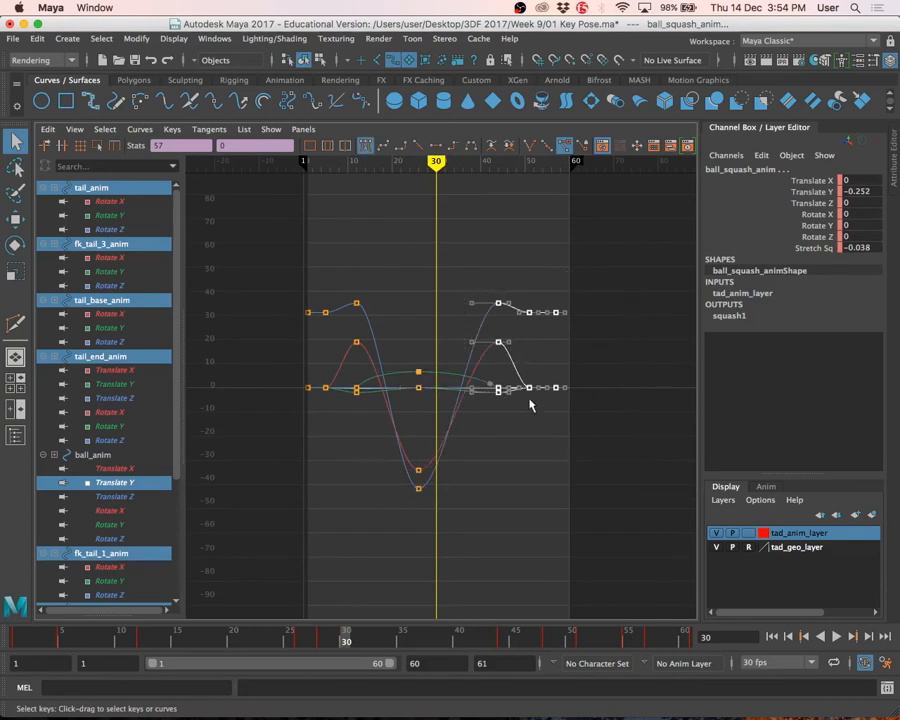
pyautogui.scroll(3, 540, 292)
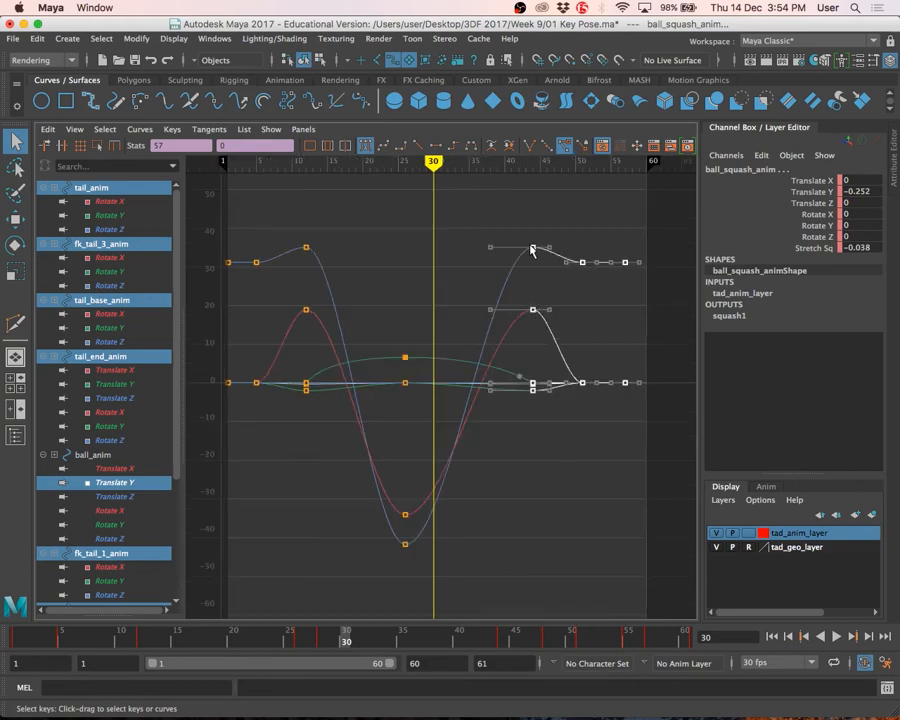
pyautogui.keyDown('shift'); pyautogui.moveTo(532, 250); pyautogui.dragTo(505, 248, button='middle'); pyautogui.keyUp('shift')
pyautogui.keyDown('shift'); pyautogui.moveTo(501, 248); pyautogui.dragTo(502, 249); pyautogui.keyUp('shift')
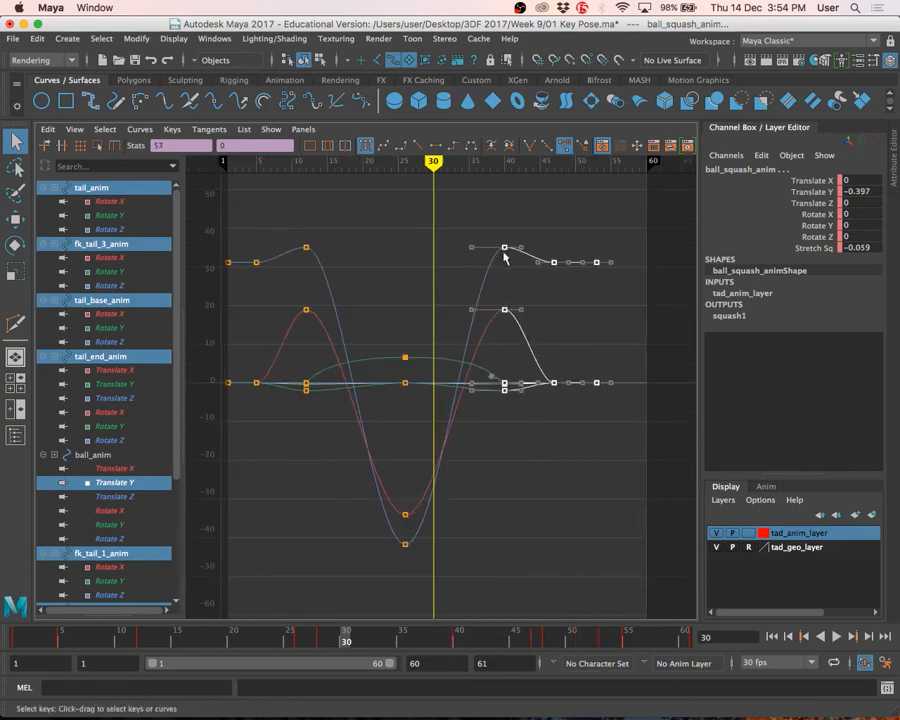
# Move the displayed curves' frame 26 keys horizontally to frame 25
pyautogui.moveTo(362, 312); pyautogui.dragTo(430, 563)
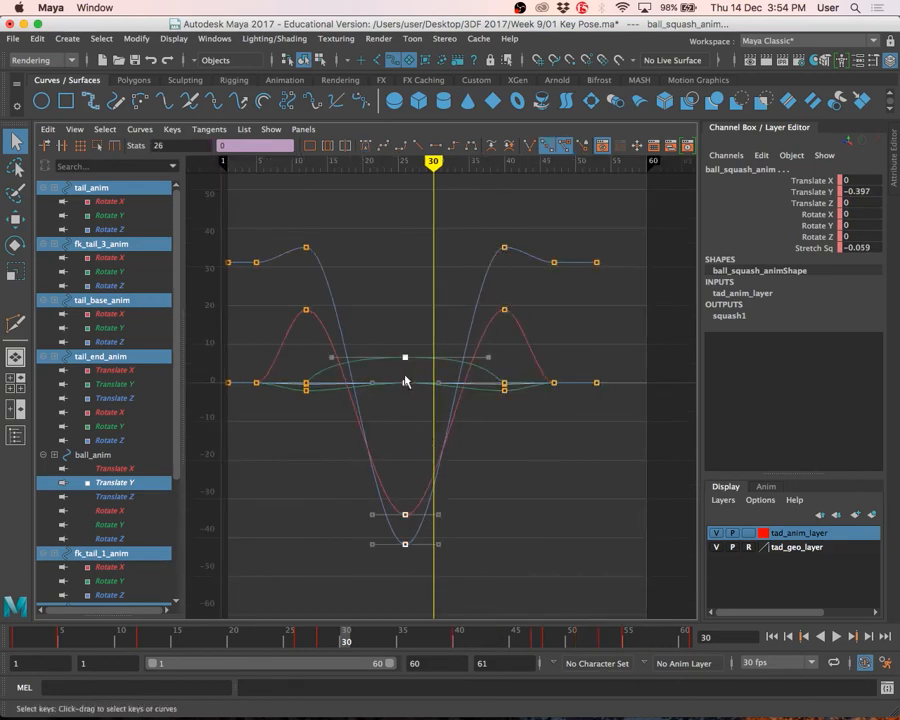
pyautogui.keyDown('shift'); pyautogui.moveTo(405, 365); pyautogui.dragTo(396, 358); pyautogui.keyUp('shift')
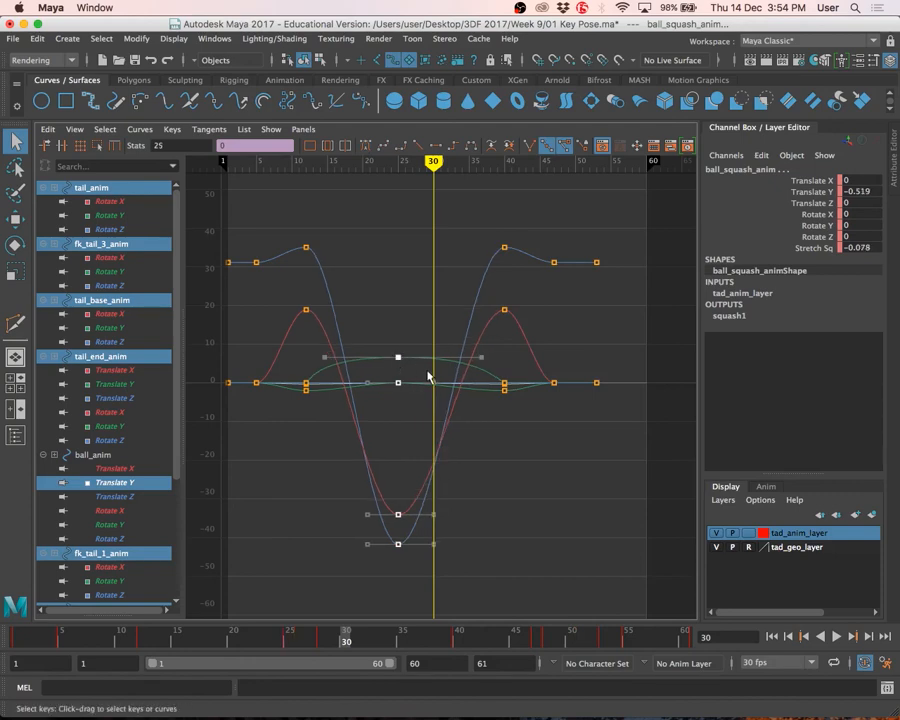
pyautogui.scroll(-8, 428, 378)
pyautogui.scroll(10, 428, 378)
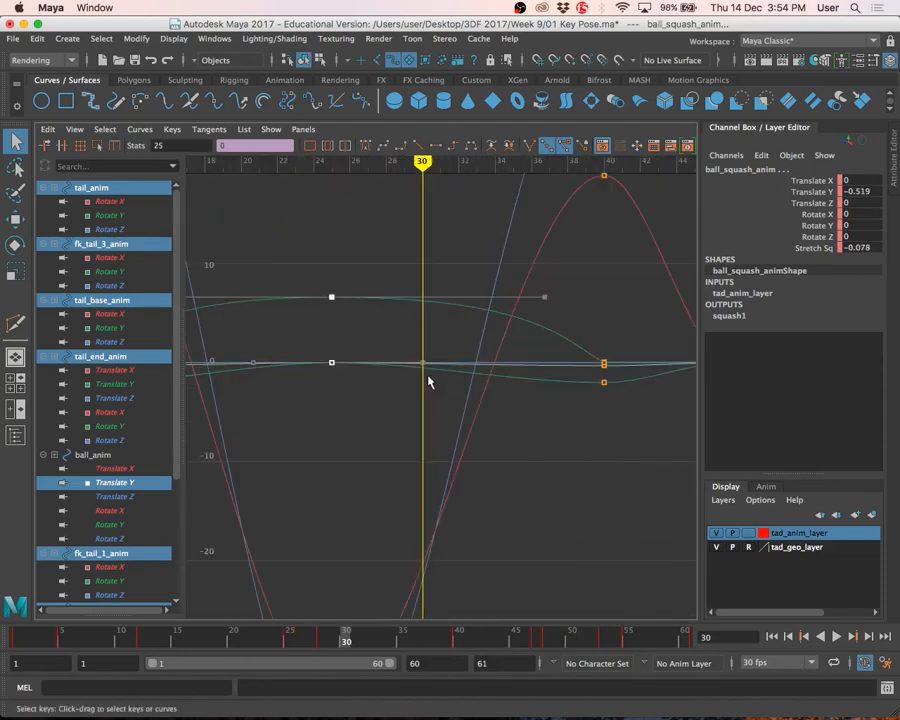
pyautogui.press('a')
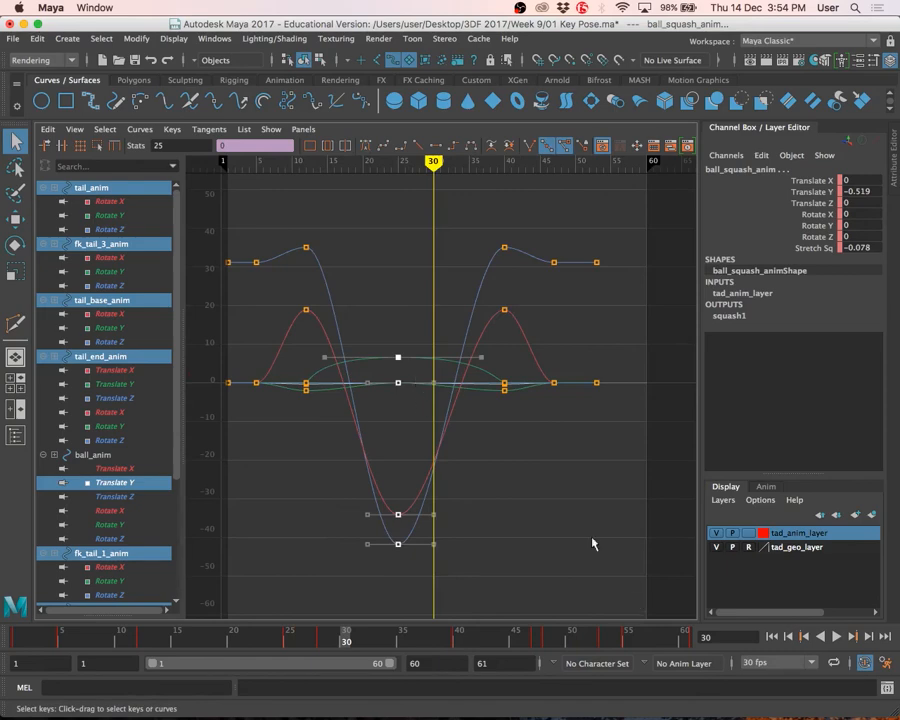
pyautogui.scroll(3, 550, 495)
pyautogui.scroll(-8, 550, 495)
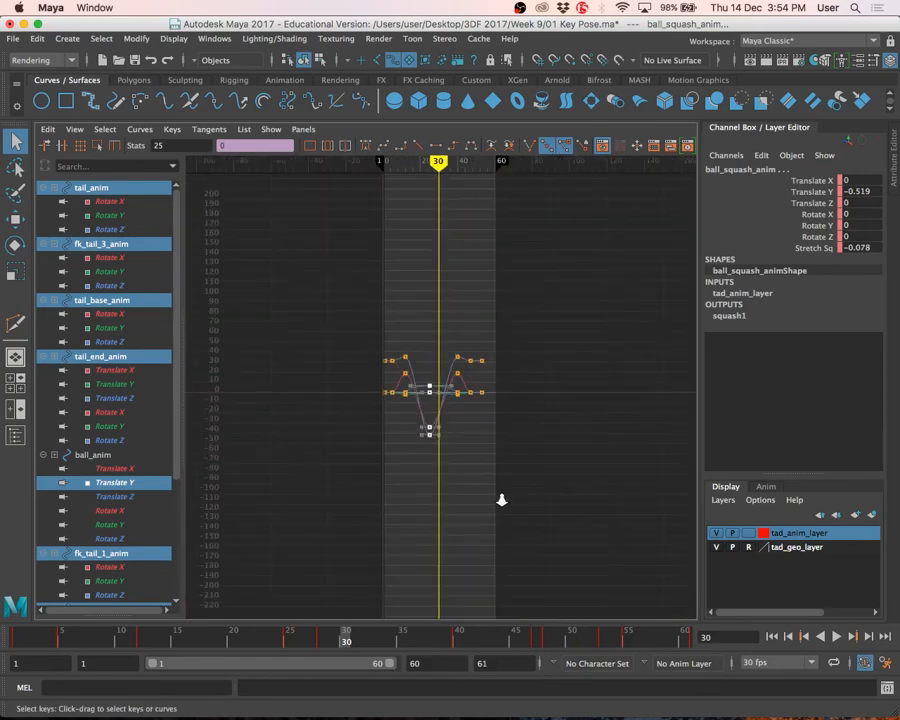
pyautogui.press('a')
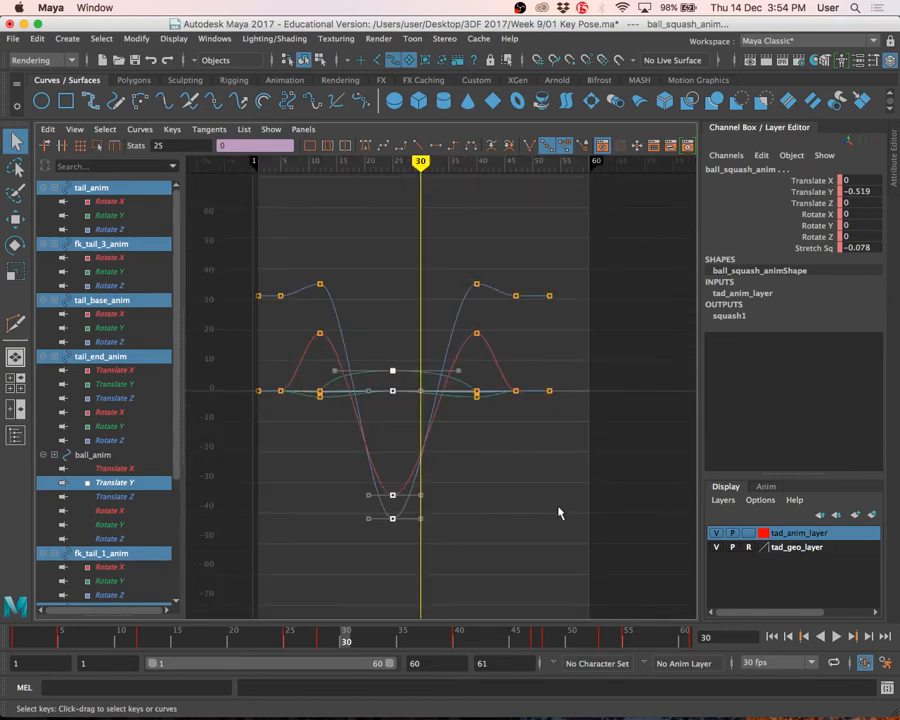
pyautogui.keyDown('alt'); pyautogui.keyDown('shift'); pyautogui.moveTo(530, 508); pyautogui.dragTo(735, 540, button='right'); pyautogui.keyUp('shift'); pyautogui.keyUp('alt')
pyautogui.press('a')
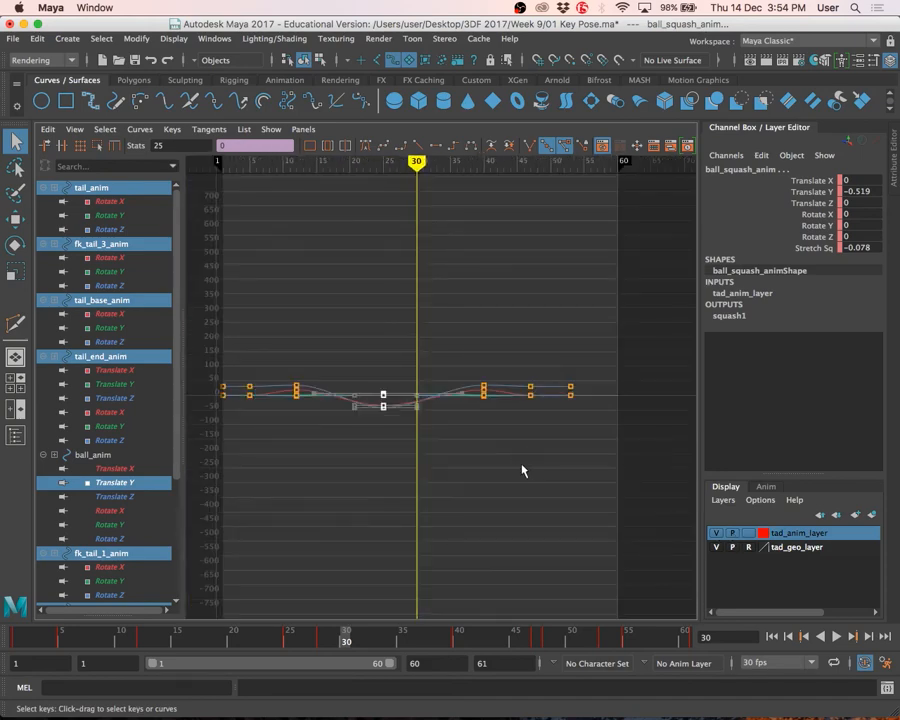
pyautogui.keyDown('alt'); pyautogui.keyDown('shift'); pyautogui.moveTo(506, 463); pyautogui.dragTo(570, 474, button='right'); pyautogui.keyUp('shift'); pyautogui.keyUp('alt')
pyautogui.press('a')
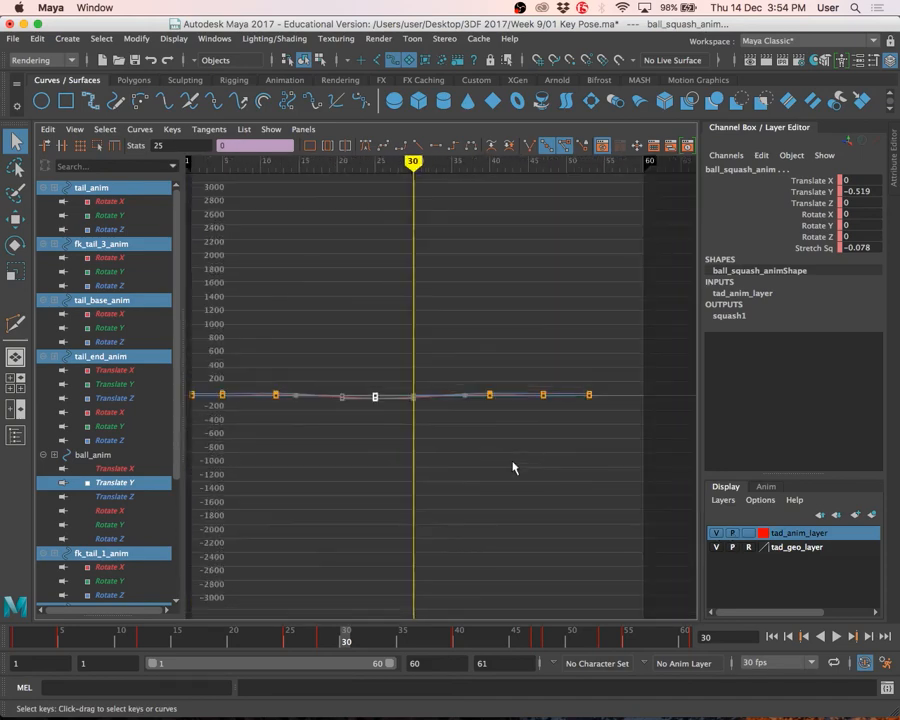
pyautogui.keyDown('alt'); pyautogui.moveTo(431, 451); pyautogui.dragTo(486, 441, button='middle'); pyautogui.keyUp('alt')
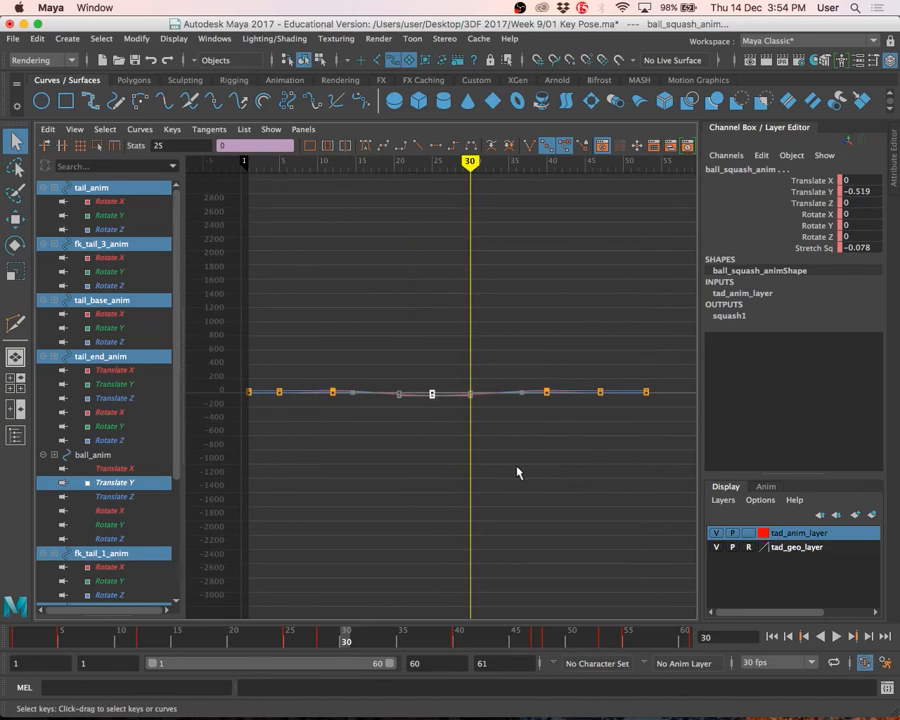
# Try moving the selected frame 25 keys to frame 27, and undo the move
pyautogui.moveTo(534, 466); pyautogui.dragTo(551, 474, button='middle')
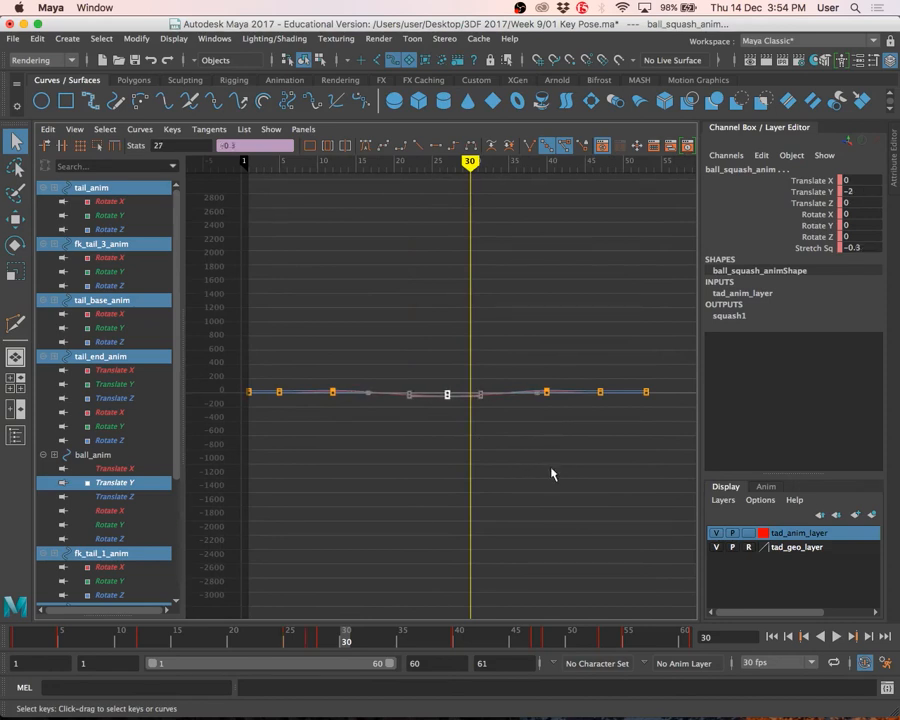
pyautogui.hotkey('ctrl', 'z')
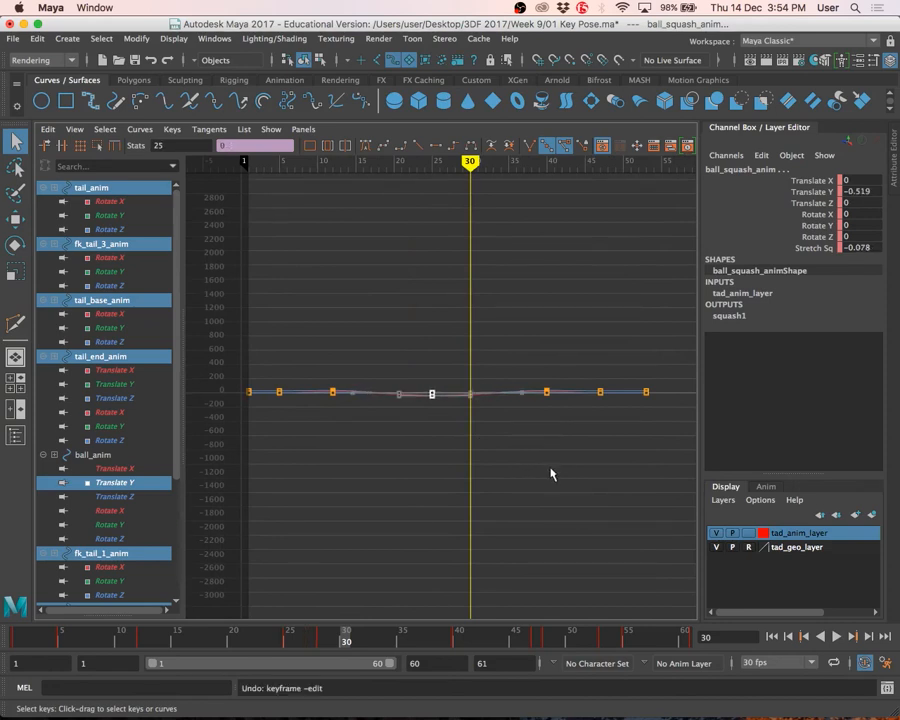
pyautogui.press('f')
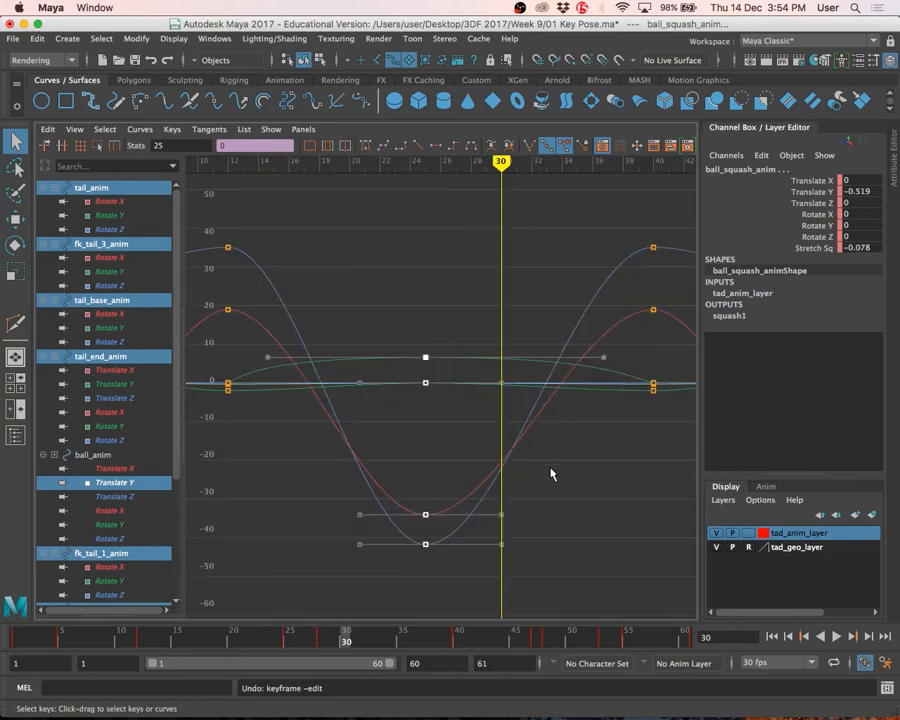
# Isolate individual channels of tail_anim, tail_base_anim and tail_end_anim, and all ball_anim curves, to examine their key timing
pyautogui.click(378, 301)
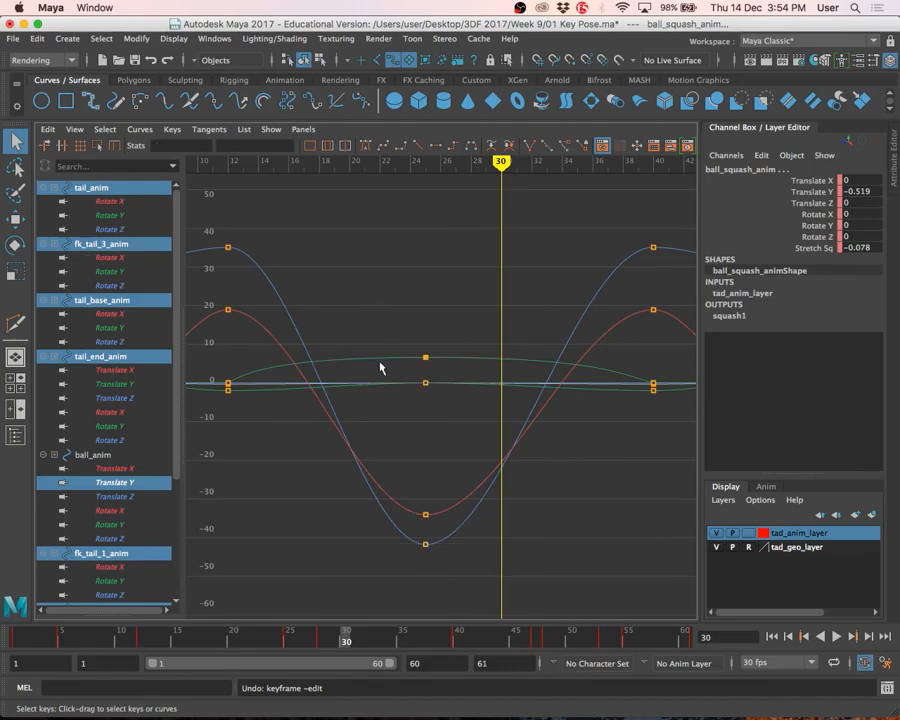
pyautogui.scroll(-4, 379, 368)
pyautogui.click(122, 216)
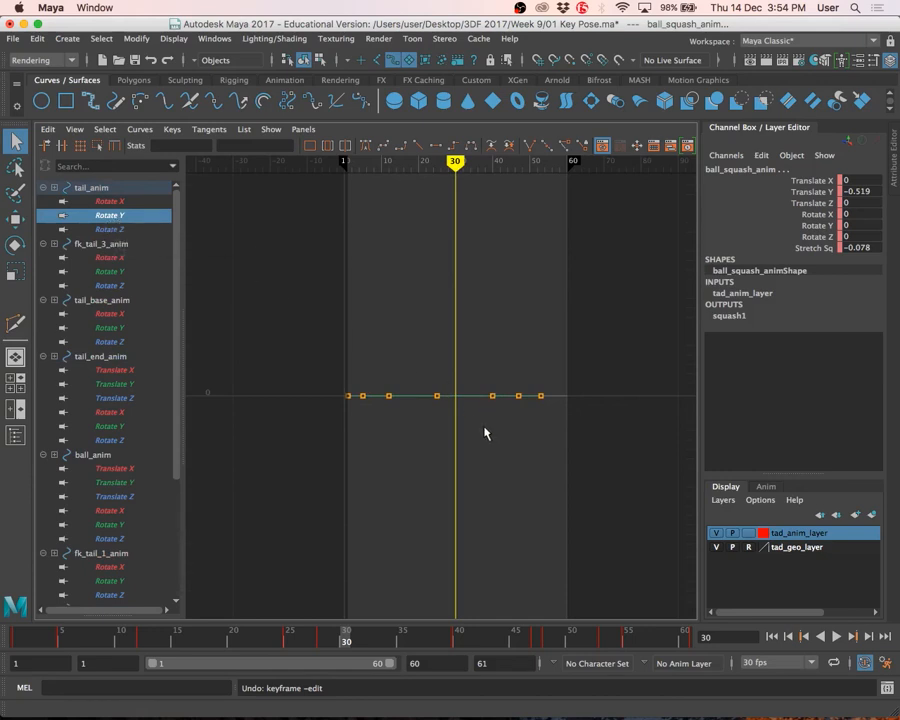
pyautogui.press('f')
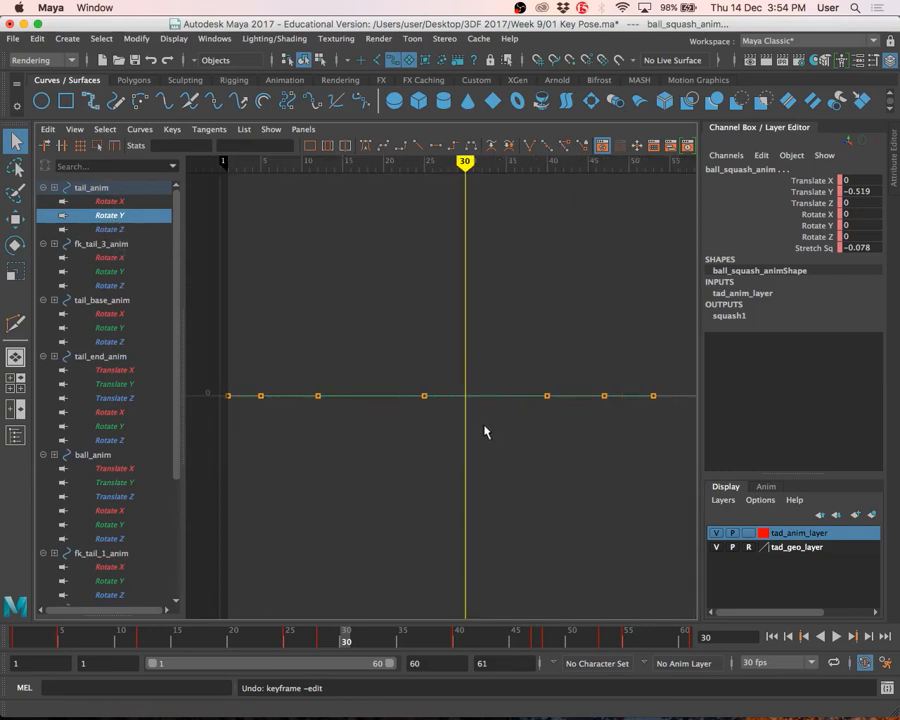
pyautogui.click(122, 313)
pyautogui.click(122, 344)
pyautogui.click(118, 386)
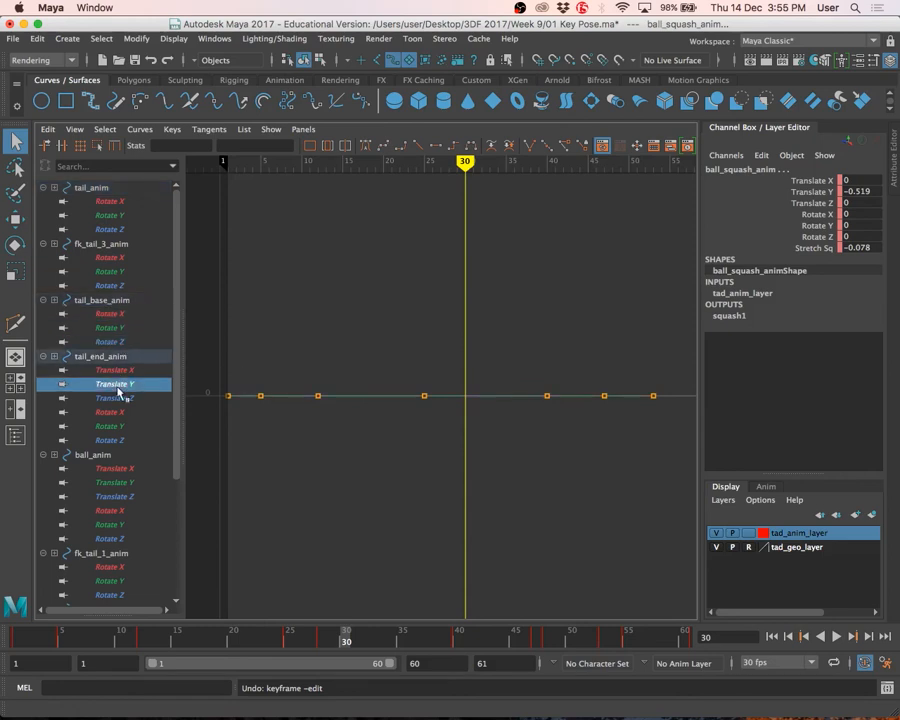
pyautogui.click(121, 371)
pyautogui.click(115, 400)
pyautogui.click(120, 438)
pyautogui.click(113, 455)
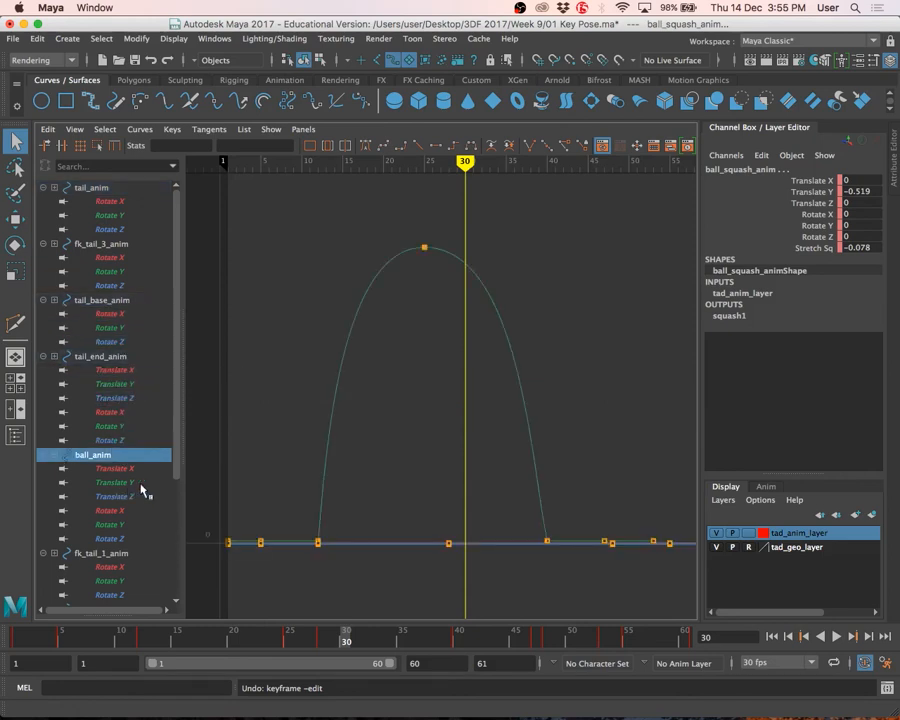
# Examine the ball_squash_anim and fk_tail_1_anim controls on the tadpole rig from several angles in the perspective view
pyautogui.press('f')
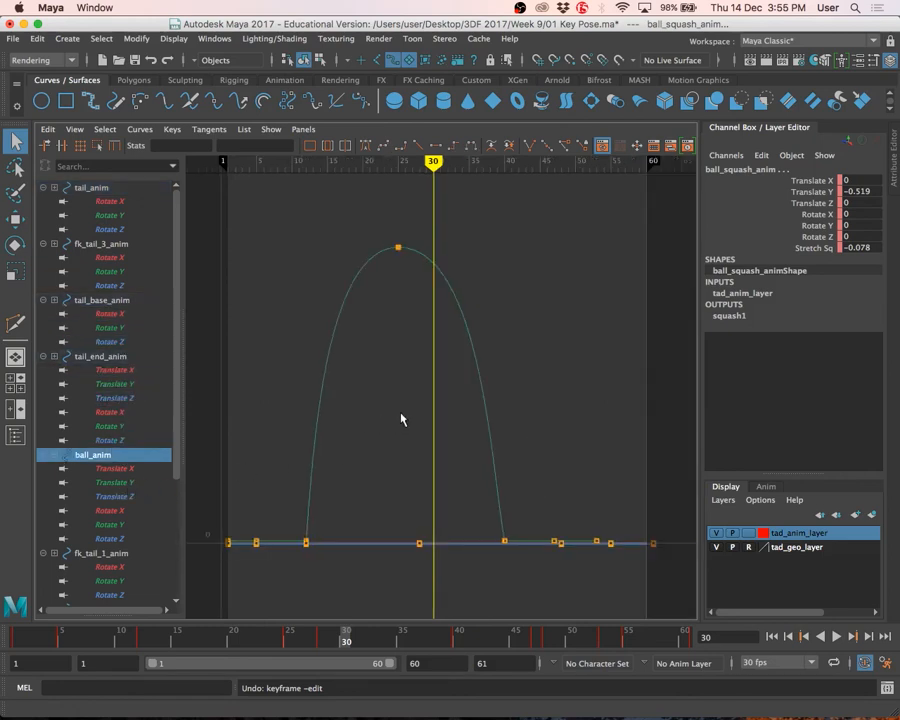
pyautogui.press('space')
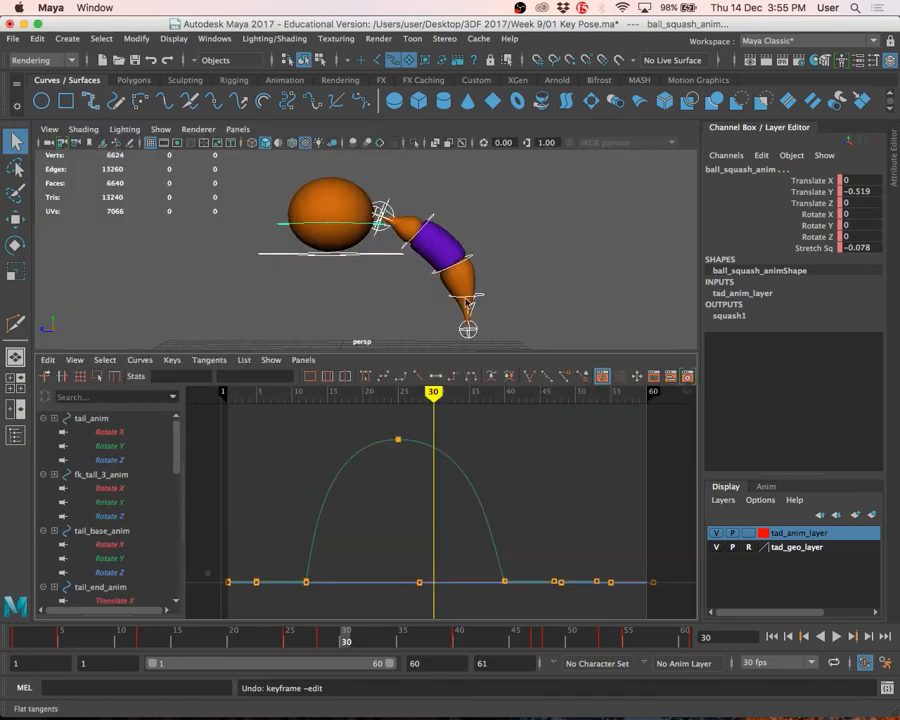
pyautogui.press('space')
pyautogui.click(508, 261)
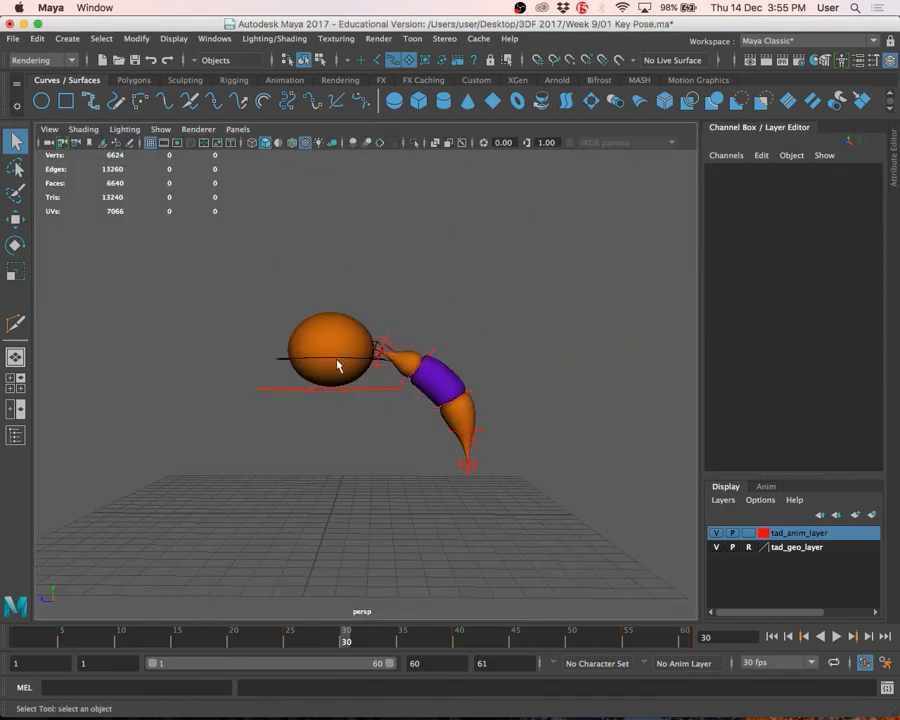
pyautogui.click(283, 358)
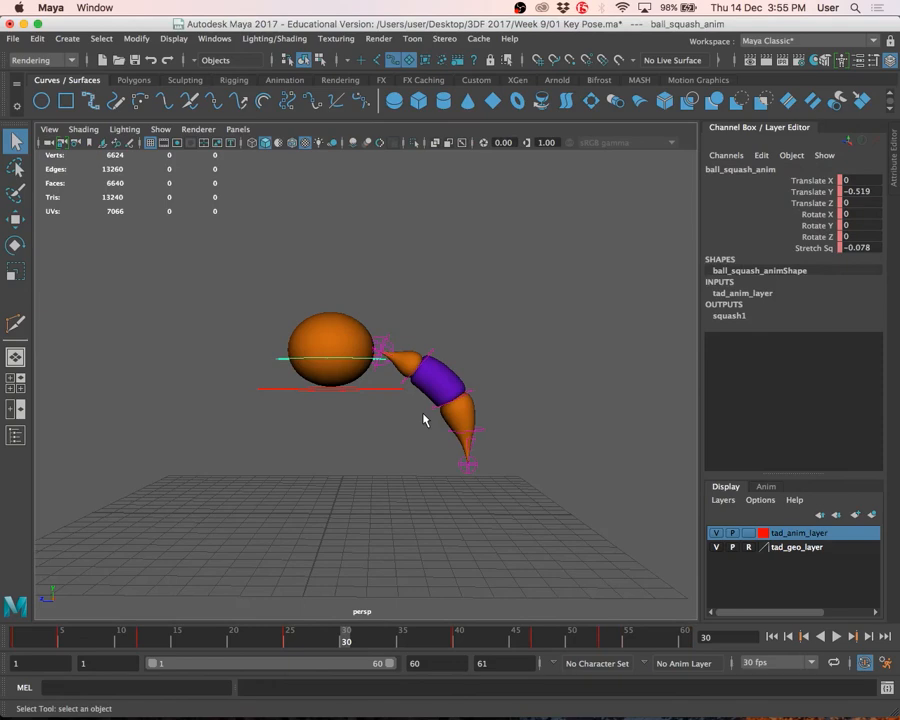
pyautogui.press('f')
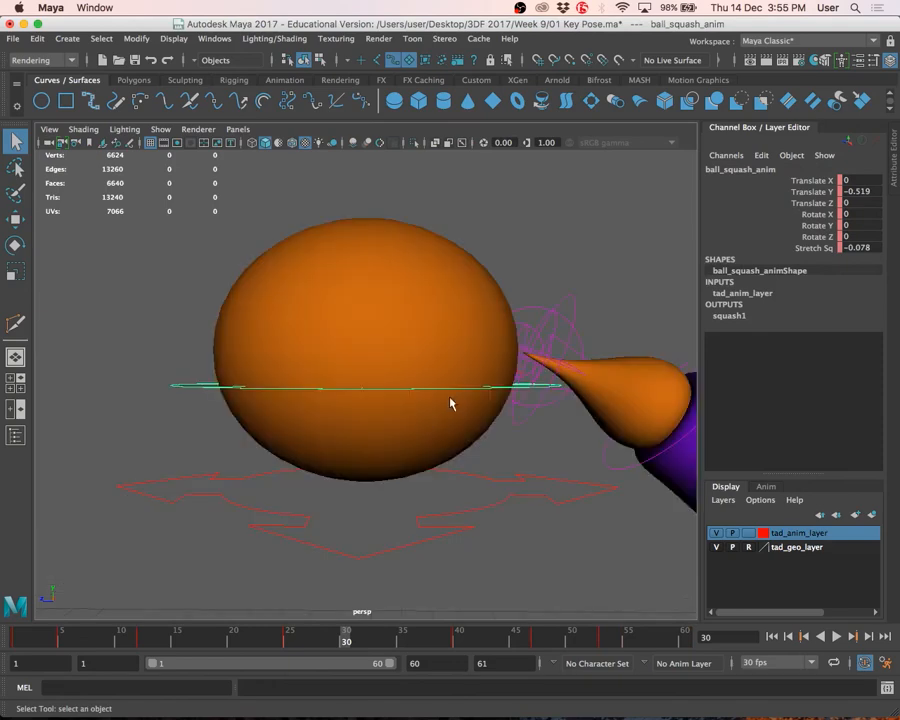
pyautogui.keyDown('alt'); pyautogui.moveTo(122, 254); pyautogui.dragTo(168, 346); pyautogui.keyUp('alt')
pyautogui.click(662, 394)
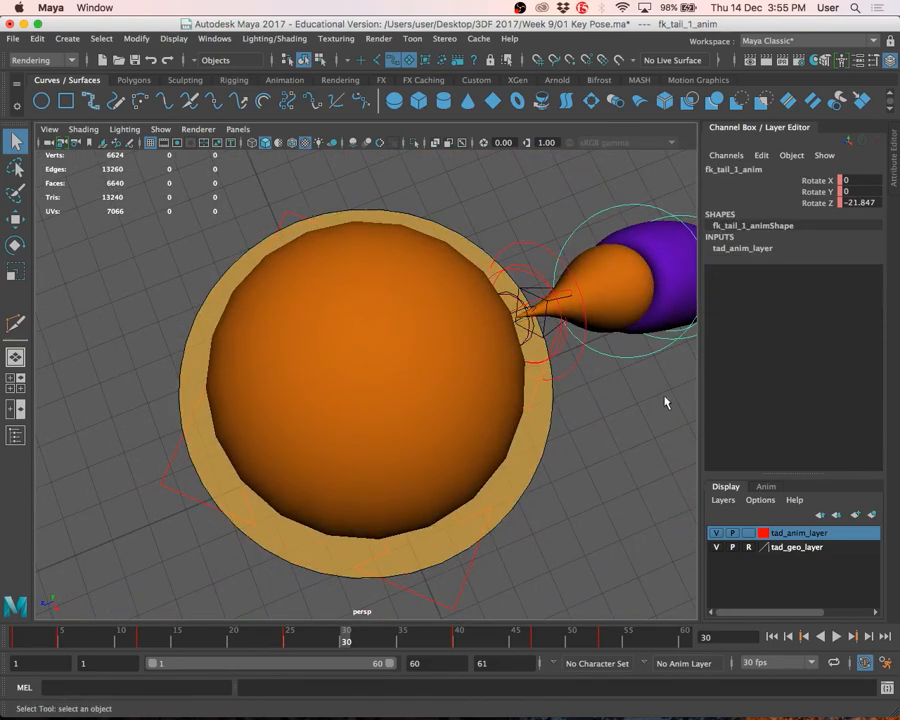
pyautogui.press('f')
pyautogui.keyDown('alt'); pyautogui.moveTo(590, 453); pyautogui.dragTo(587, 270); pyautogui.keyUp('alt')
pyautogui.click(587, 270)
pyautogui.press('a')
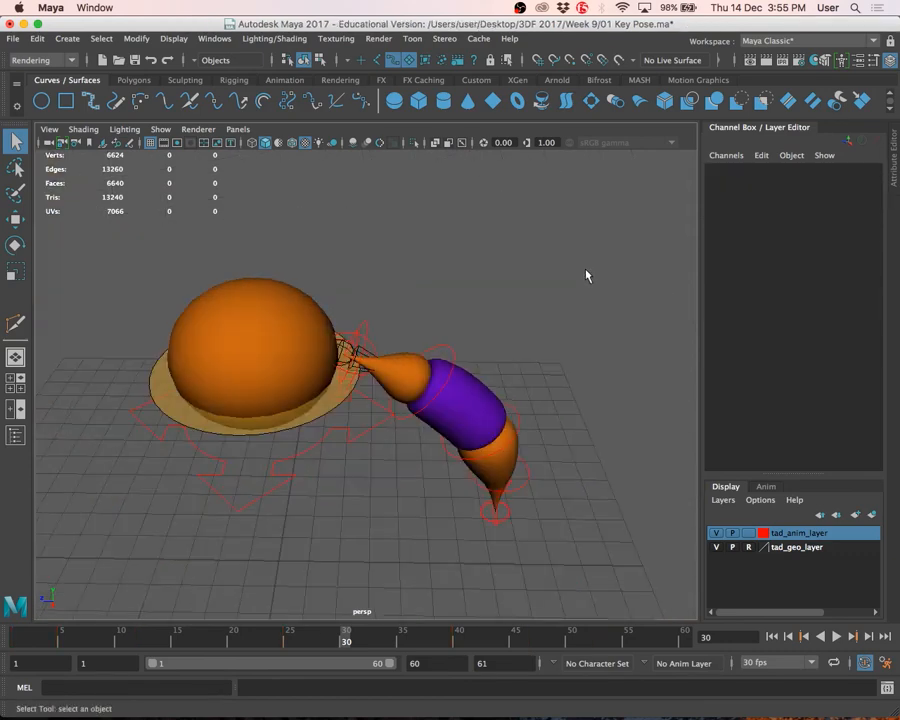
pyautogui.keyDown('alt'); pyautogui.moveTo(587, 281); pyautogui.dragTo(465, 313); pyautogui.keyUp('alt')
pyautogui.scroll(-3, 492, 305)
pyautogui.scroll(3, 500, 315)
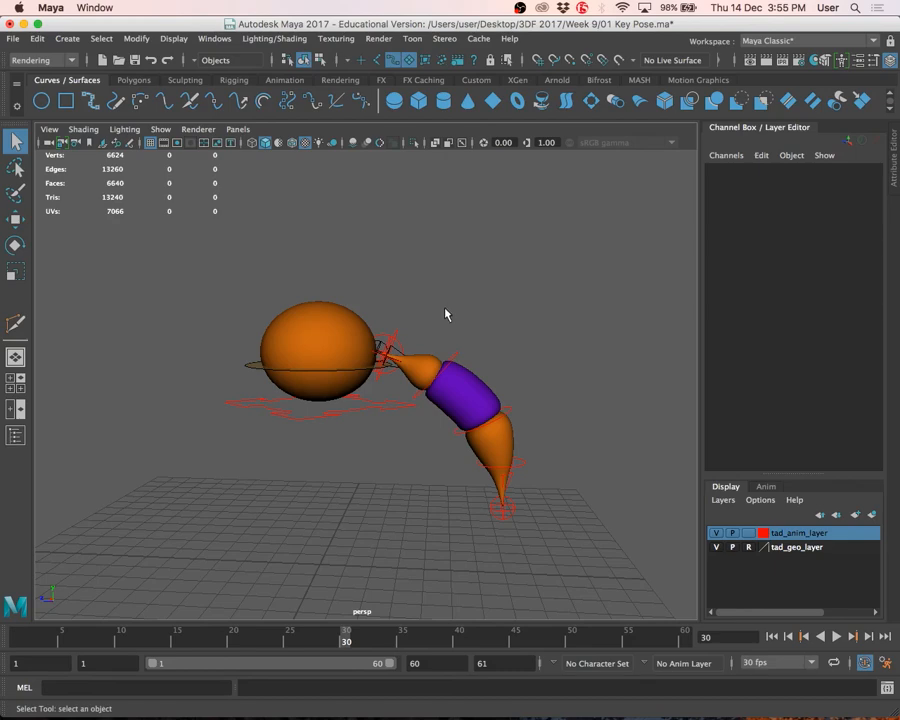
# Select ball_squash_anim and isolate its Translate Y curve in the Graph Editor to examine the key timing
pyautogui.click(253, 370)
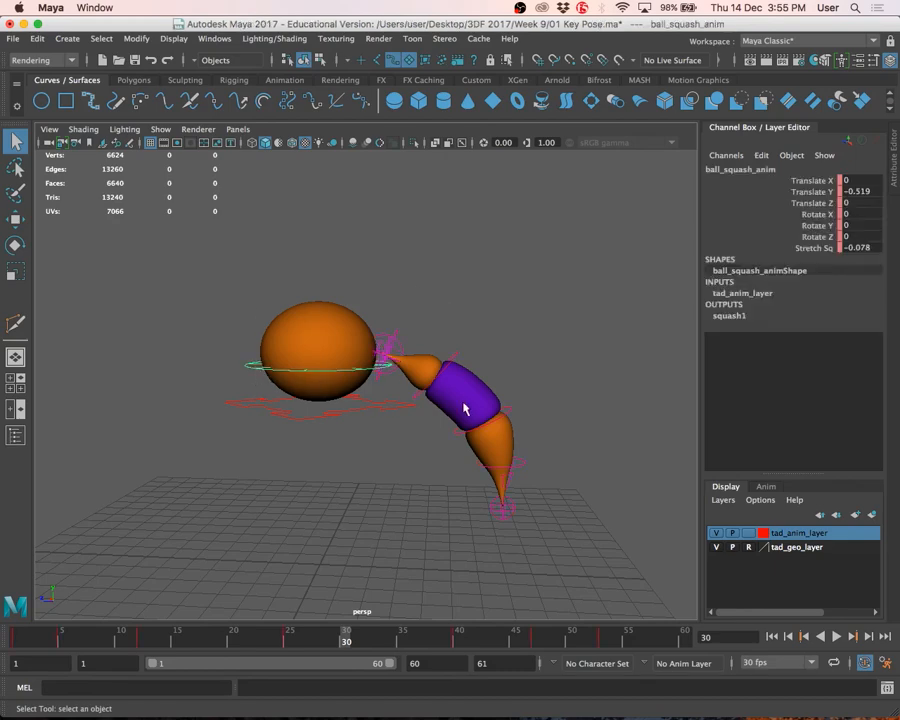
pyautogui.press('space')
pyautogui.press('space')
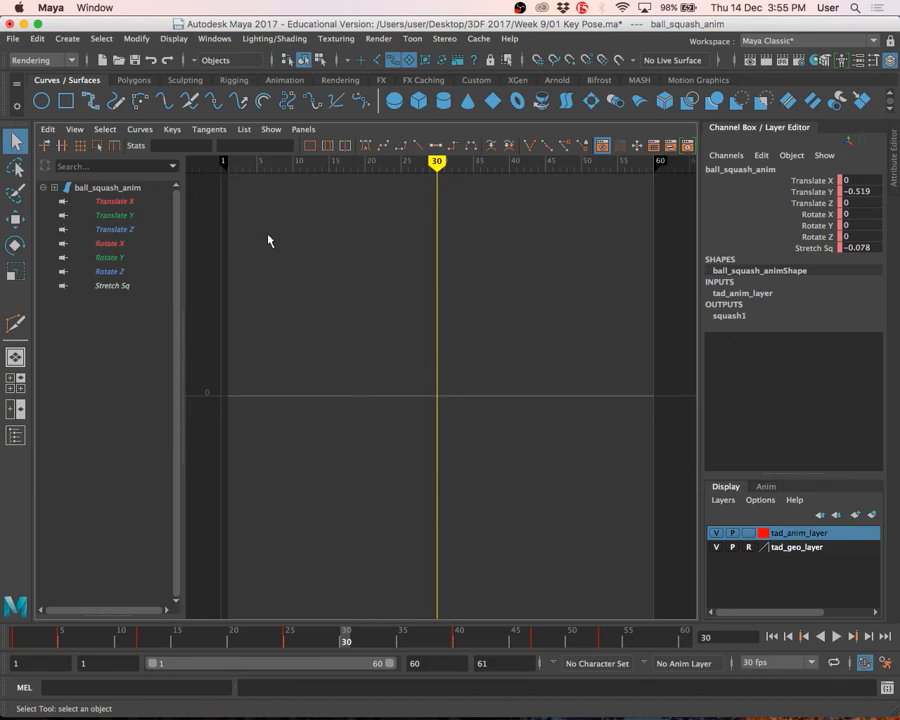
pyautogui.press('super+Tab')
pyautogui.click(120, 230)
pyautogui.click(142, 216)
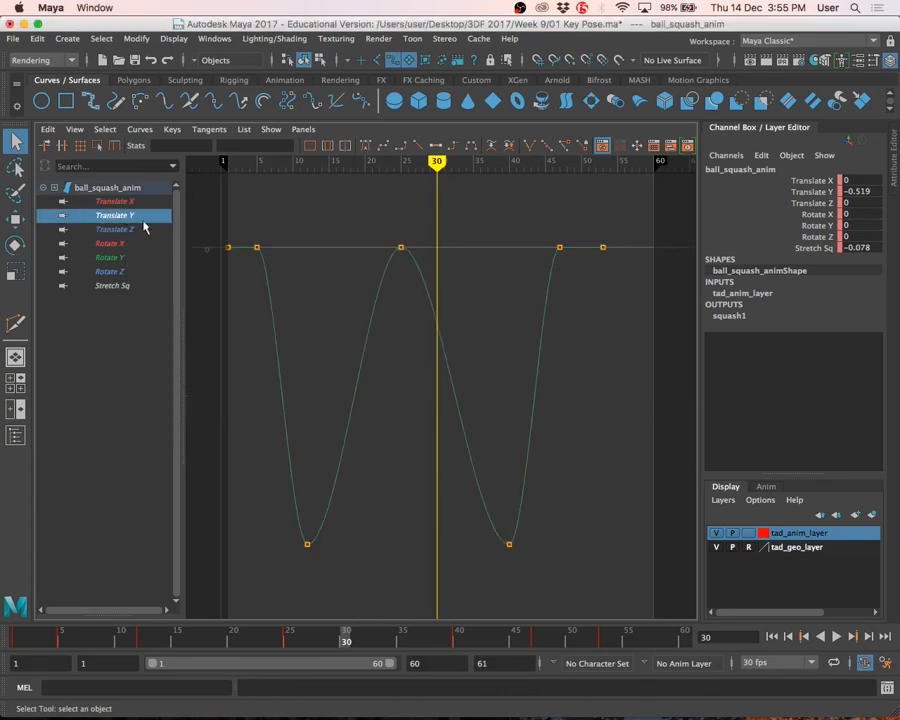
pyautogui.keyDown('alt'); pyautogui.moveTo(305, 327); pyautogui.dragTo(473, 355, button='right'); pyautogui.keyUp('alt')
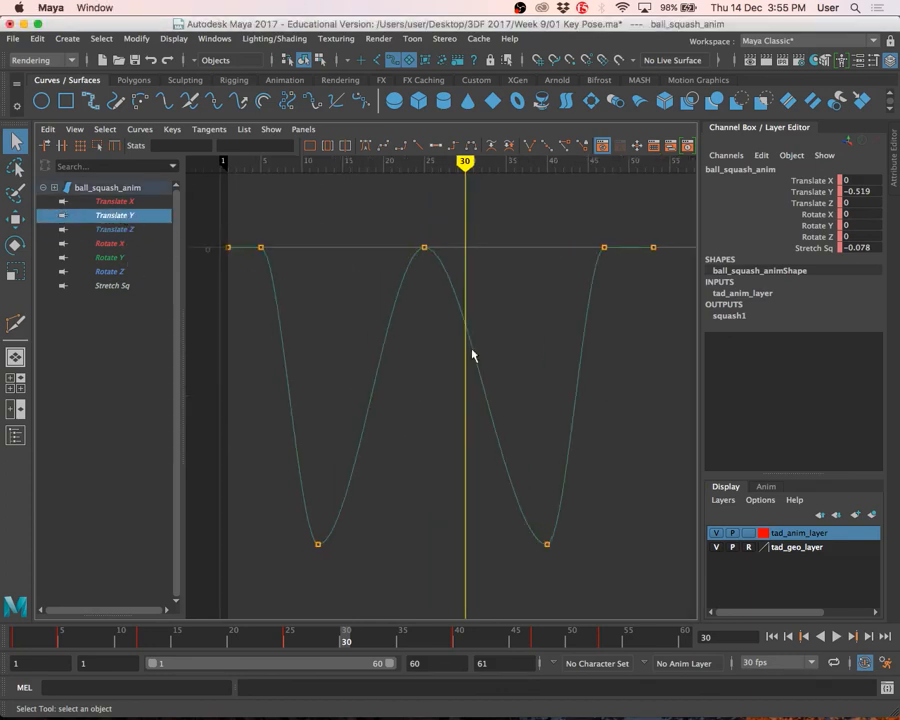
pyautogui.press('space')
pyautogui.press('space')
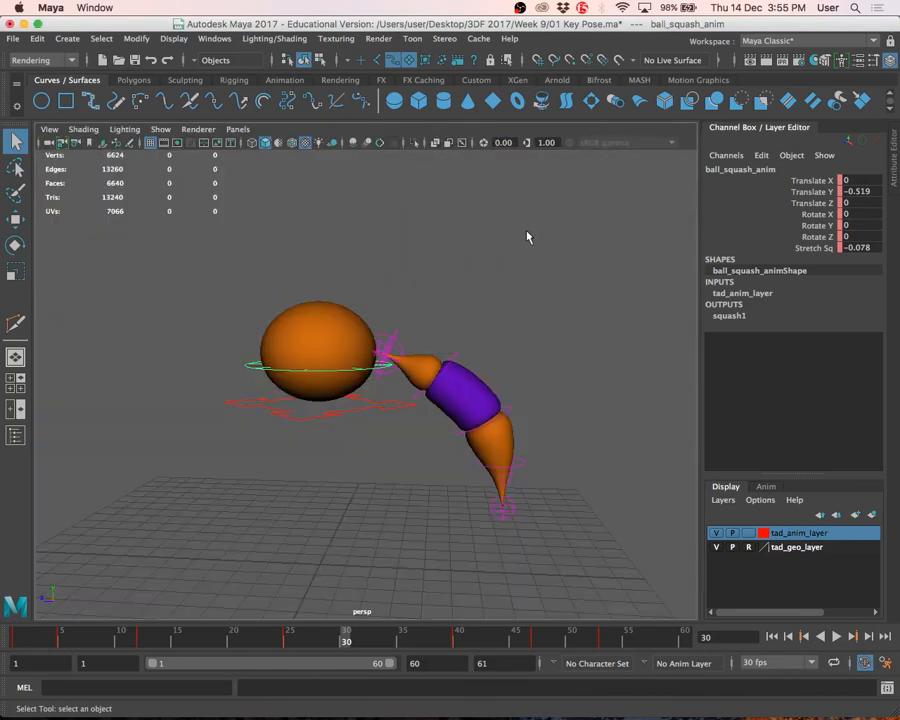
# Select all of the tadpole's controls and step through their keys to examine each pose in the loop
pyautogui.click(220, 326)
pyautogui.moveTo(655, 618); pyautogui.dragTo(657, 620)
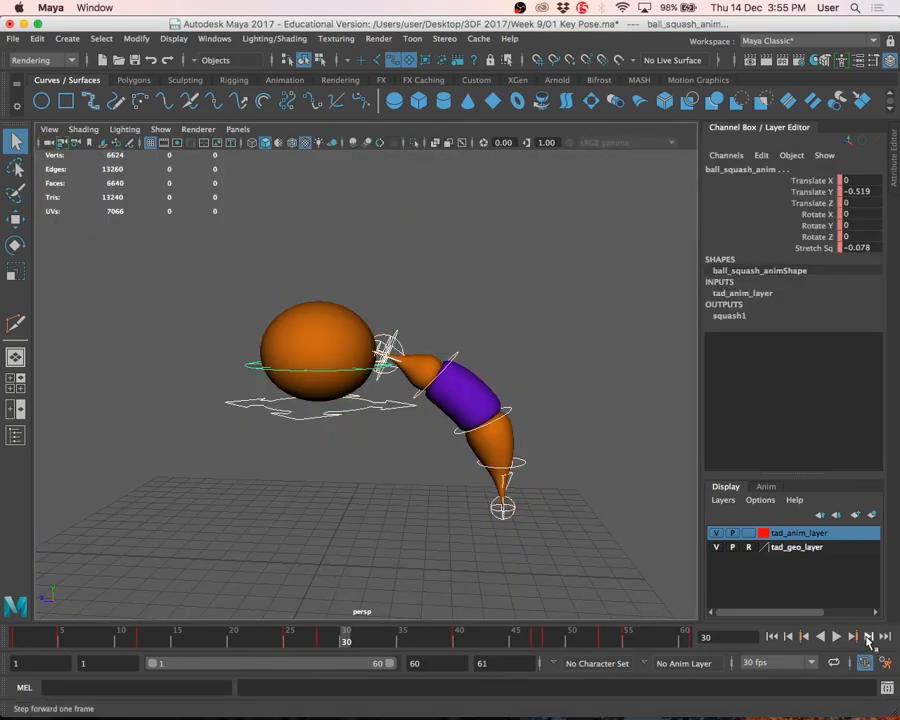
pyautogui.click(856, 637)
pyautogui.click(855, 638)
pyautogui.click(855, 637)
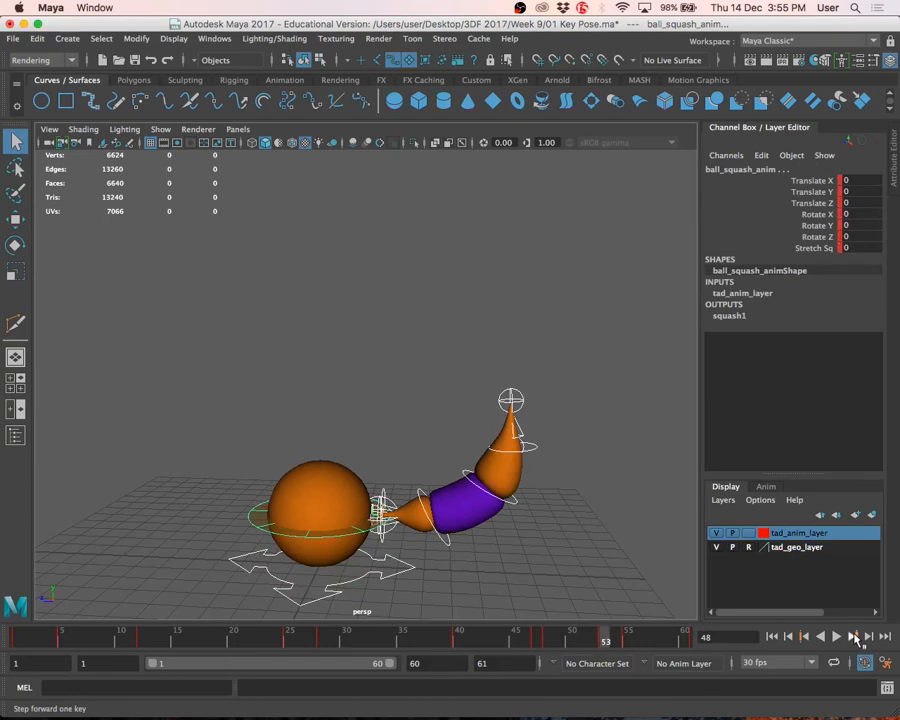
pyautogui.click(855, 638)
pyautogui.click(855, 638)
pyautogui.click(855, 638)
pyautogui.click(855, 638)
pyautogui.click(855, 638)
pyautogui.click(855, 638)
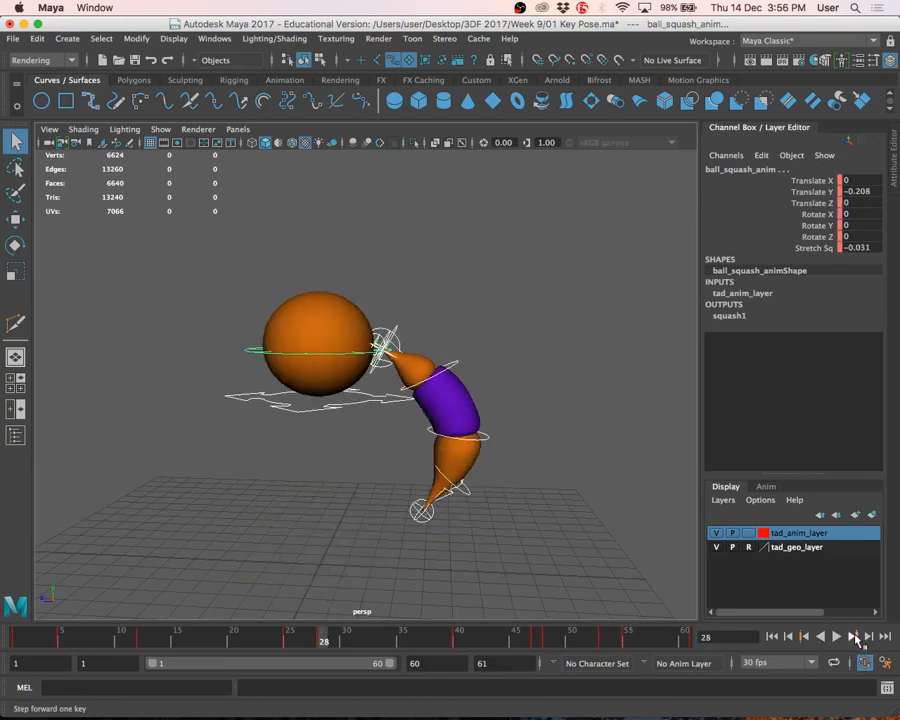
pyautogui.click(855, 638)
pyautogui.click(855, 638)
# Move all controls' frame 28 keys to frame 25 on the timeline
pyautogui.click(538, 637)
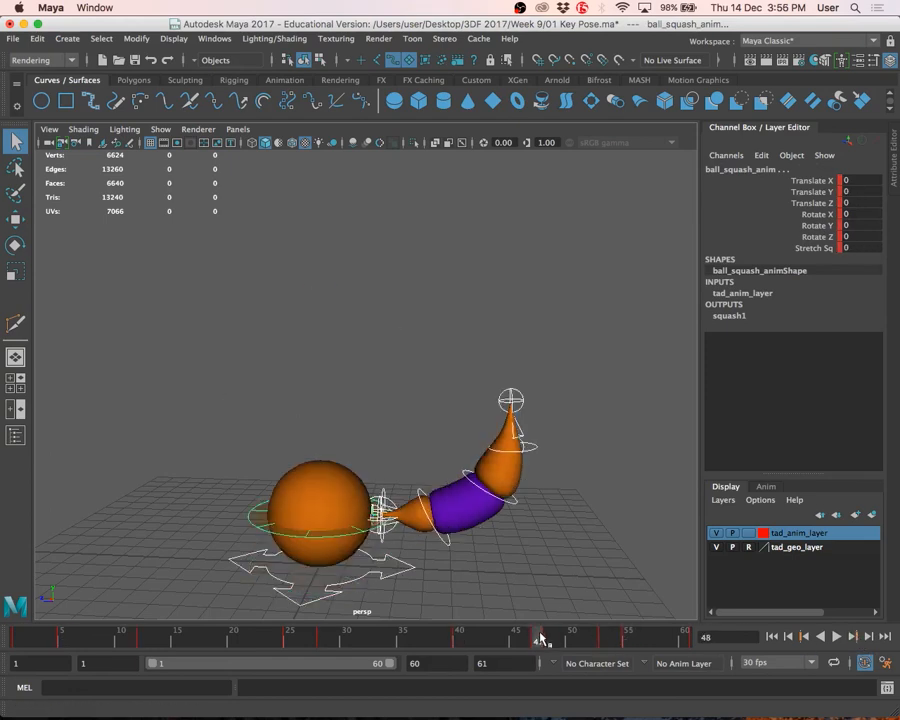
pyautogui.hotkey('alt', 'v')
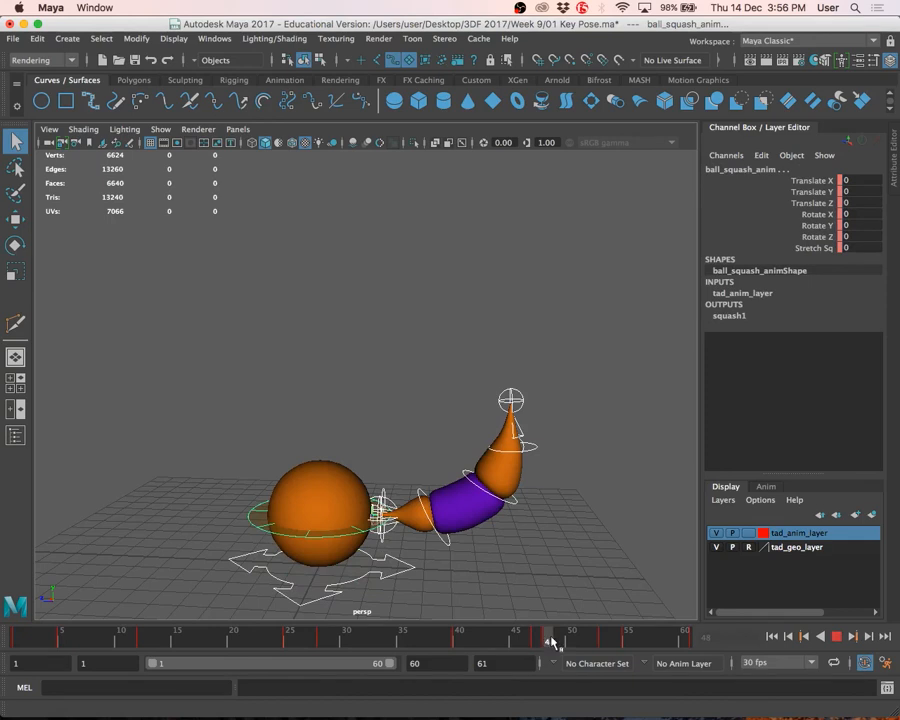
pyautogui.click(541, 635)
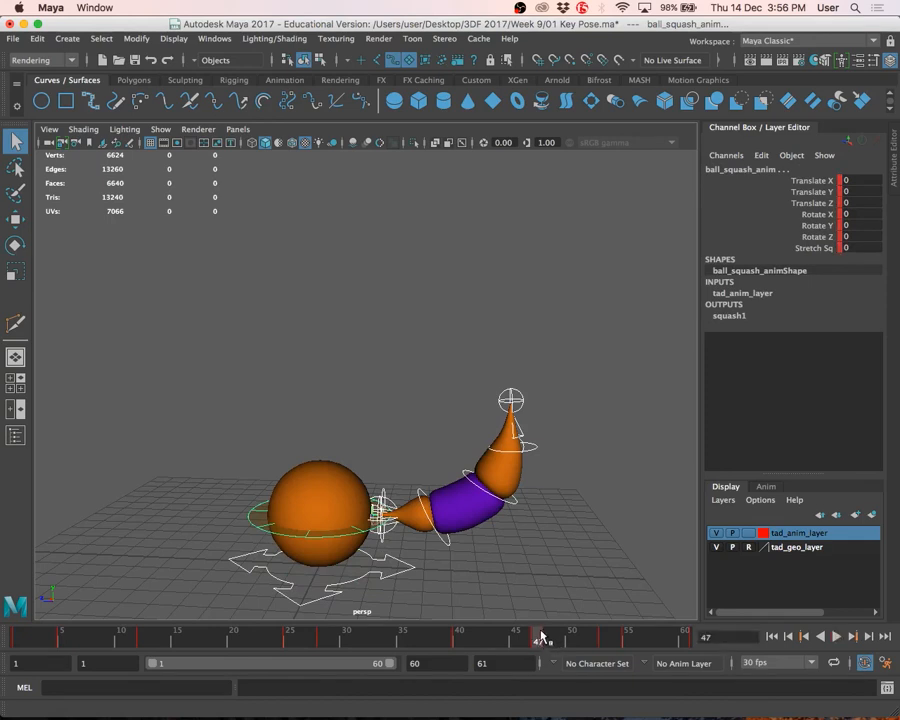
pyautogui.click(324, 640)
pyautogui.click(291, 641)
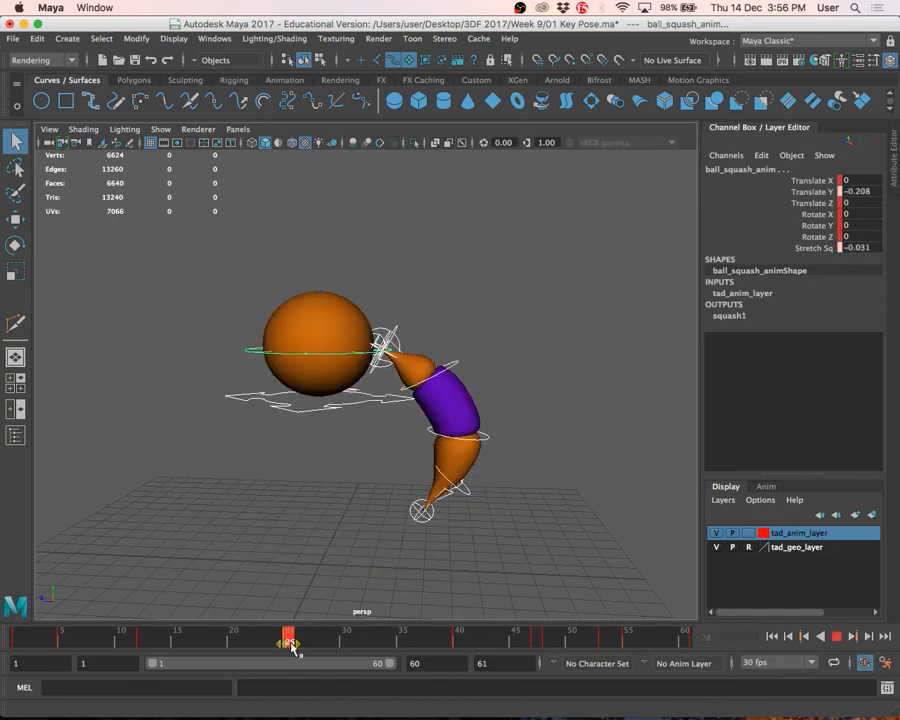
# Shift the frame 53 keys to frame 55 and the frame 47 keys to frame 48
pyautogui.click(555, 641)
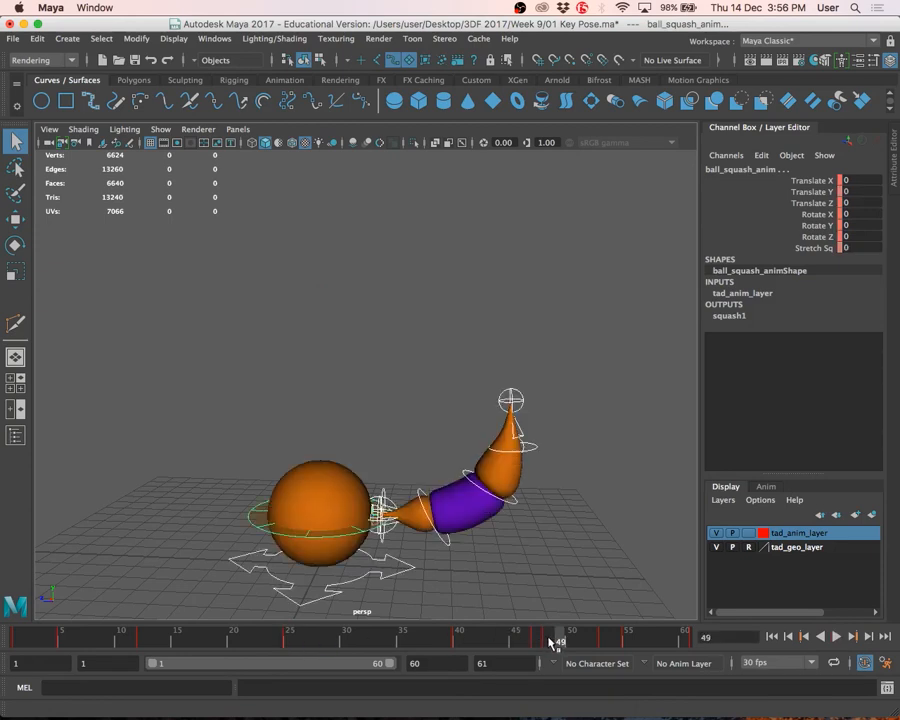
pyautogui.click(550, 642)
pyautogui.keyDown('shift'); pyautogui.click(550, 643); pyautogui.keyUp('shift')
pyautogui.moveTo(549, 644); pyautogui.dragTo(630, 643)
pyautogui.click(572, 643)
pyautogui.click(537, 645)
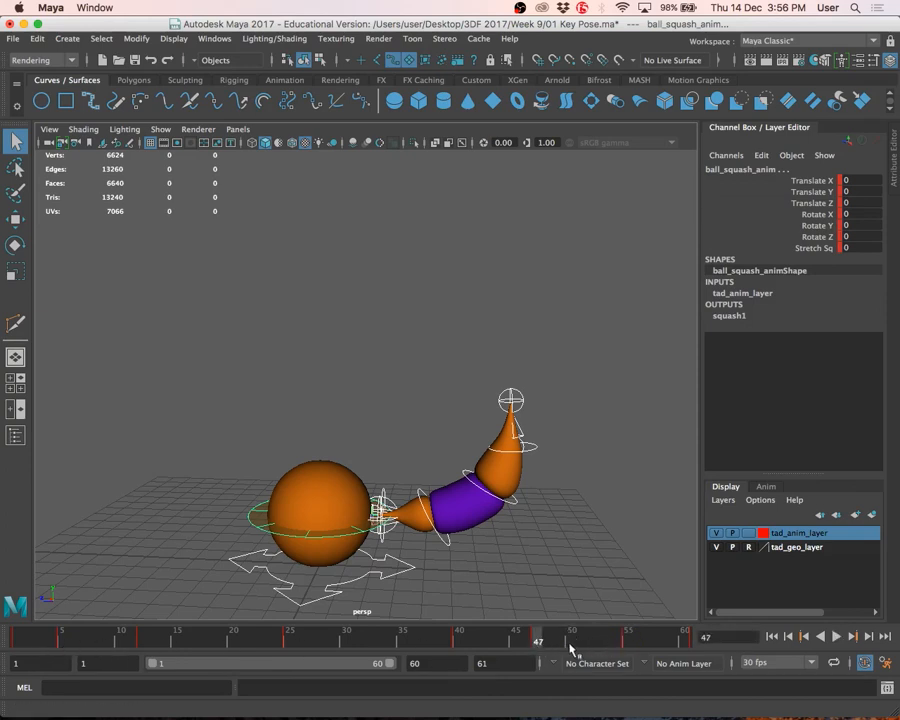
pyautogui.keyDown('shift'); pyautogui.click(537, 645); pyautogui.keyUp('shift')
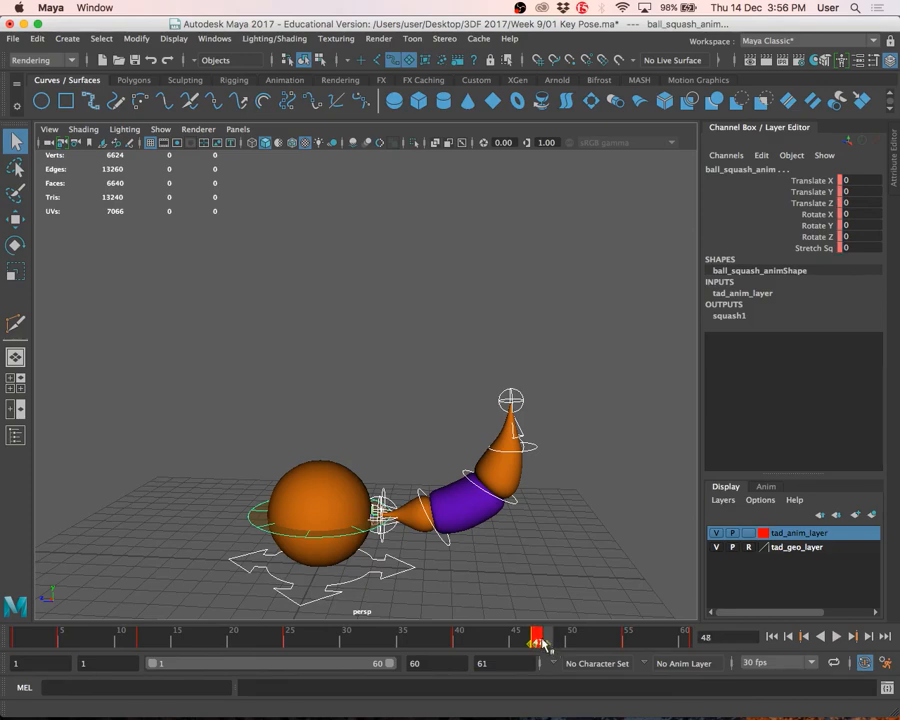
pyautogui.moveTo(537, 642); pyautogui.dragTo(481, 650)
# Play back the jump loop to review the timing of the aligned keys
pyautogui.moveTo(576, 656); pyautogui.dragTo(3, 622)
pyautogui.click(836, 636)
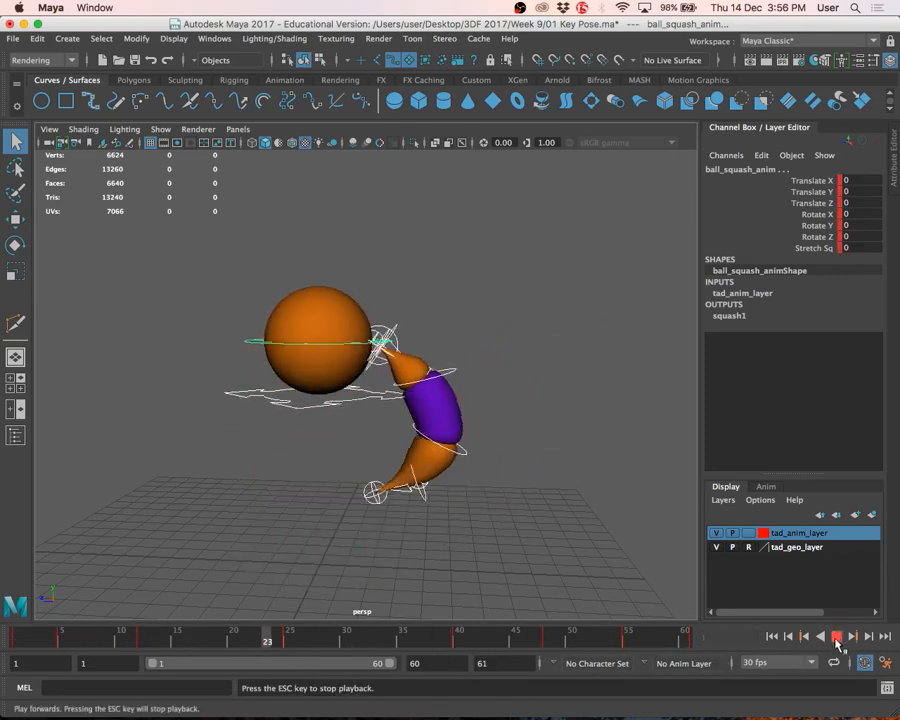
pyautogui.click(836, 636)
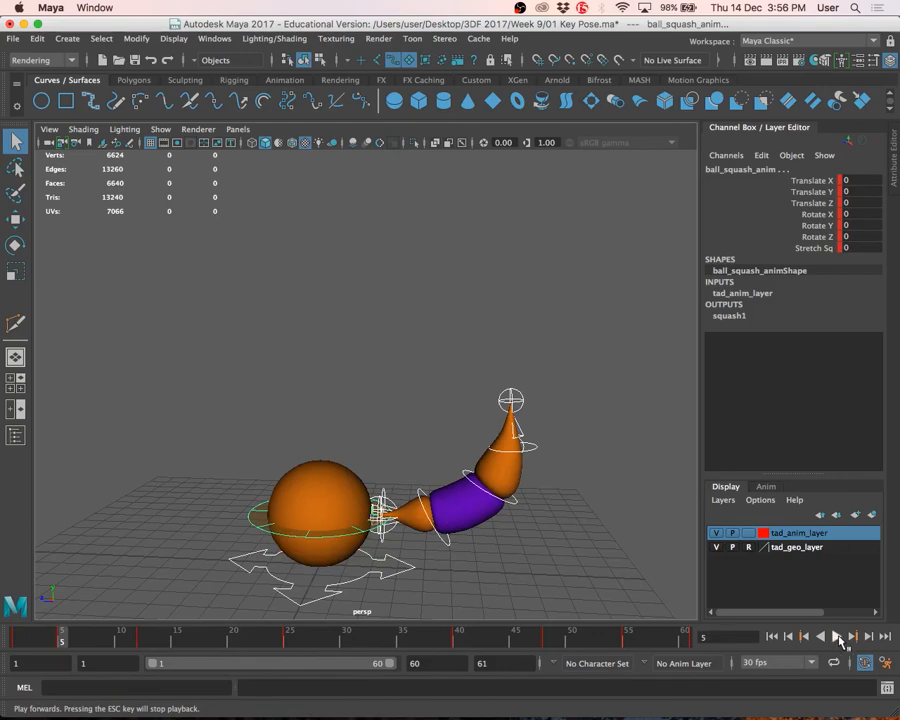
pyautogui.click(837, 636)
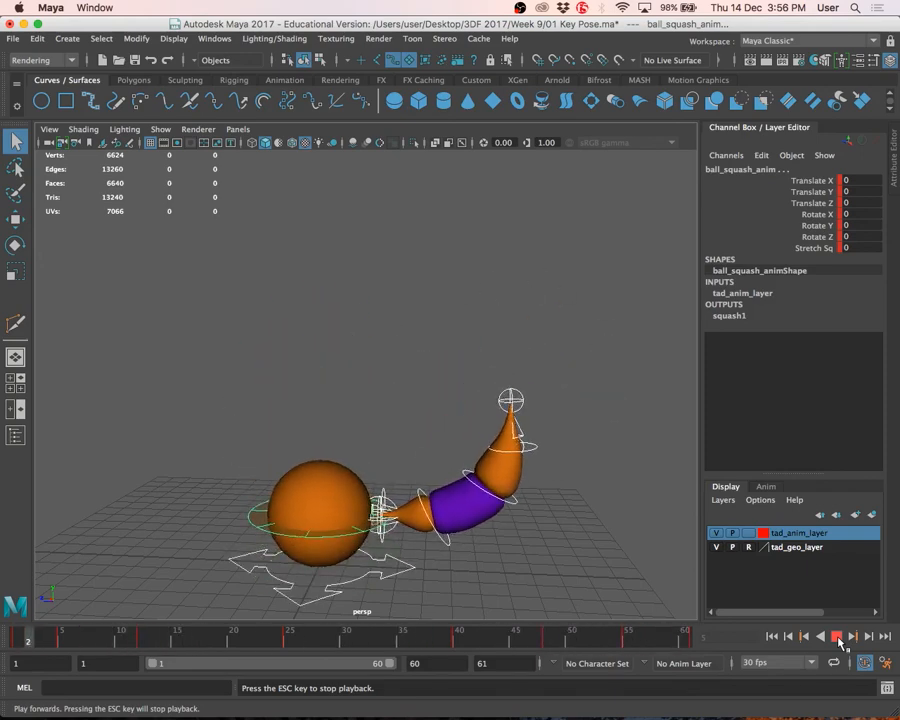
pyautogui.click(837, 636)
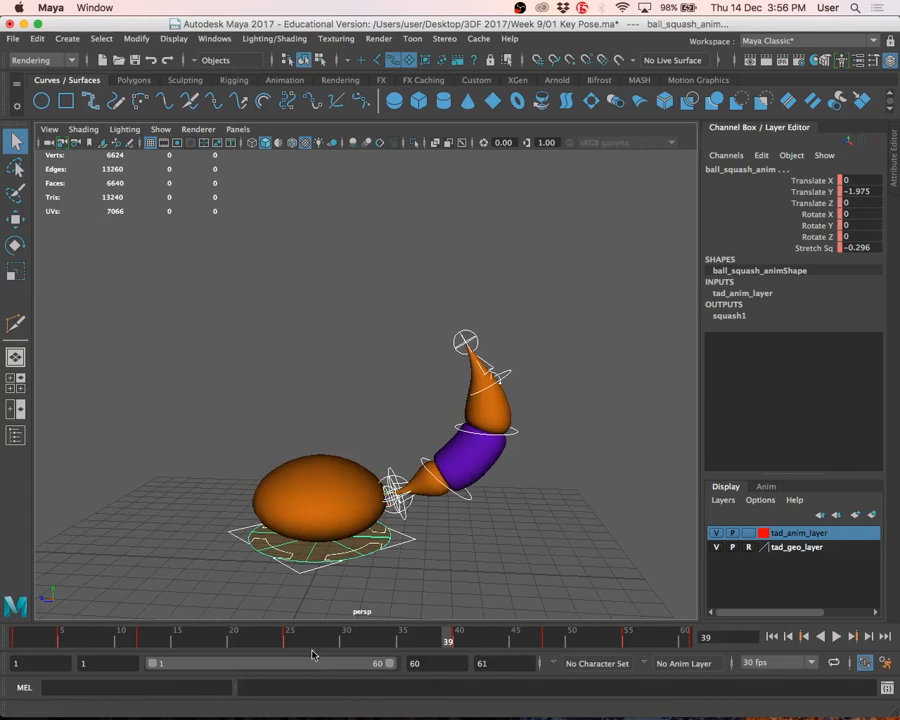
# Move all controls' frame 25 keys to frame 20 and their frame 40 keys to frame 28
pyautogui.moveTo(292, 646); pyautogui.dragTo(236, 648)
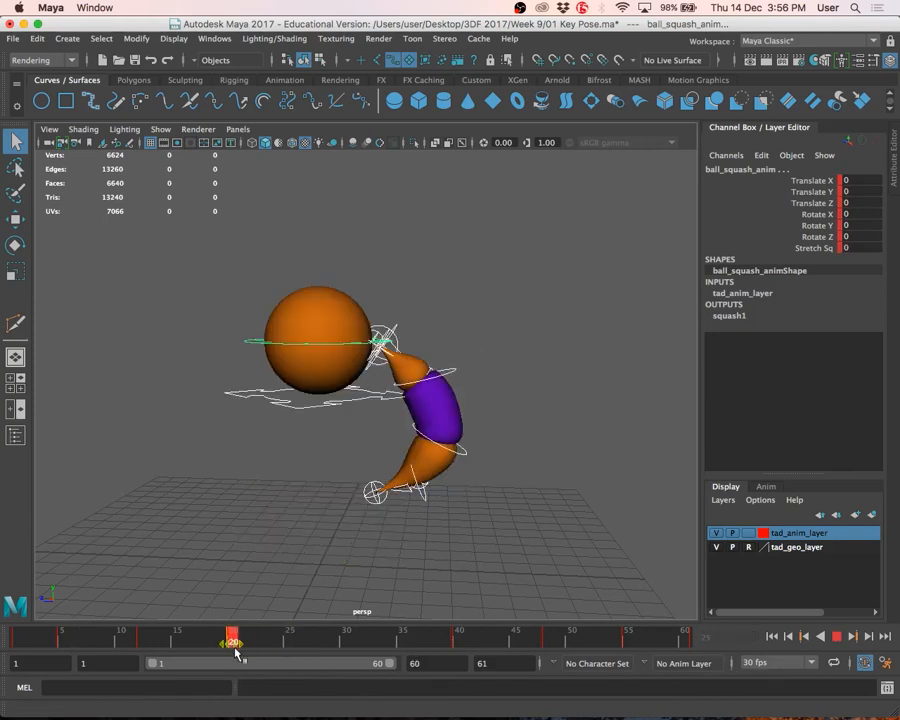
pyautogui.click(463, 645)
pyautogui.keyDown('shift'); pyautogui.click(462, 644); pyautogui.keyUp('shift')
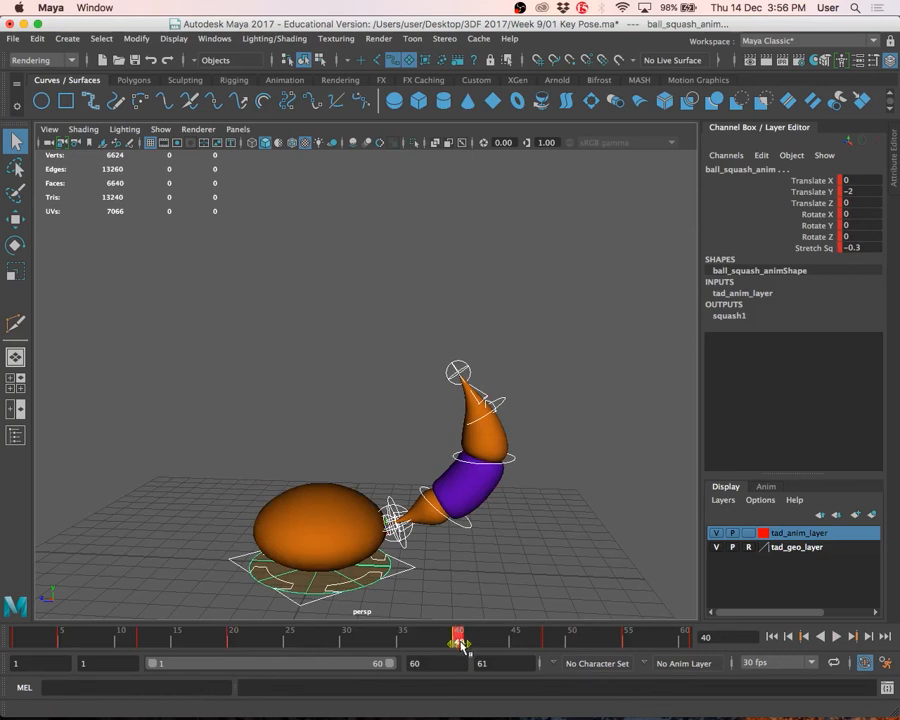
pyautogui.moveTo(462, 644); pyautogui.dragTo(324, 650)
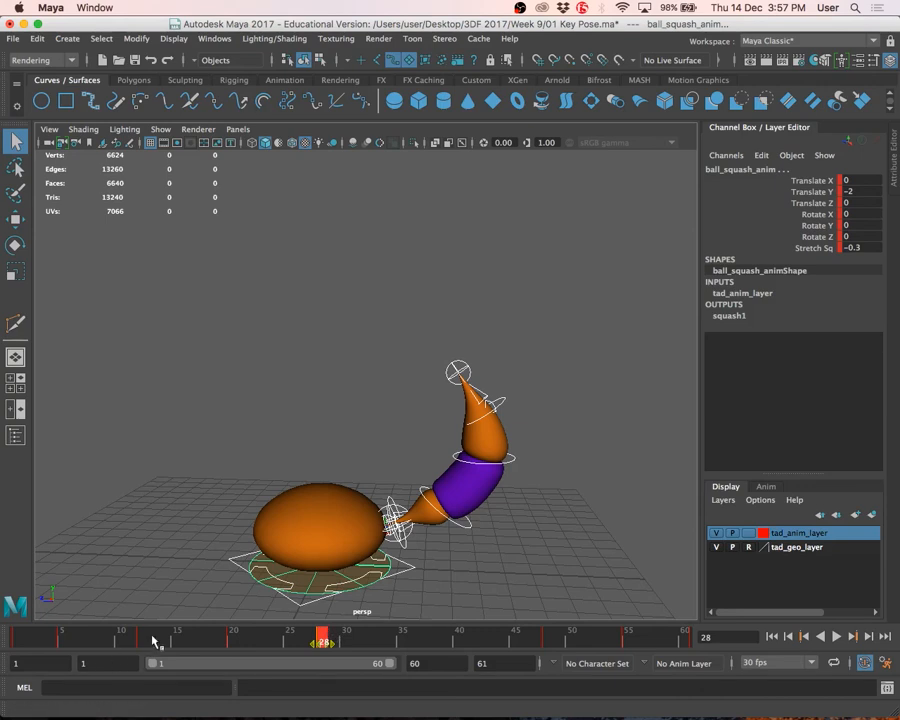
# Shift all controls' keys at frames 48 and 55 earlier to frames 35 and 42
pyautogui.moveTo(148, 638)
pyautogui.mouseDown()
pyautogui.moveTo(166, 640)
pyautogui.moveTo(147, 648)
pyautogui.mouseUp()
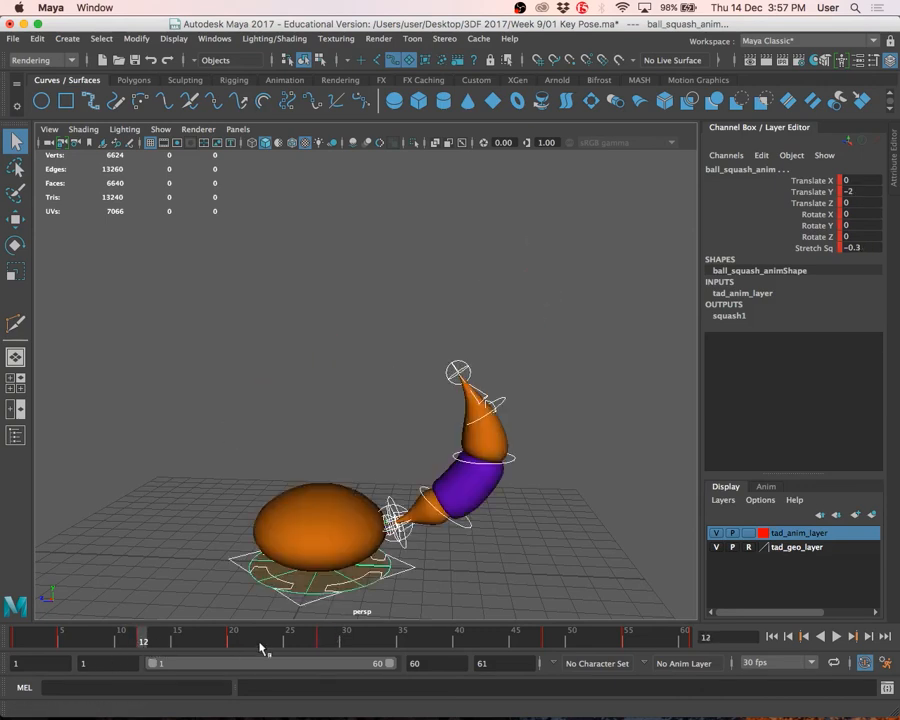
pyautogui.click(289, 642)
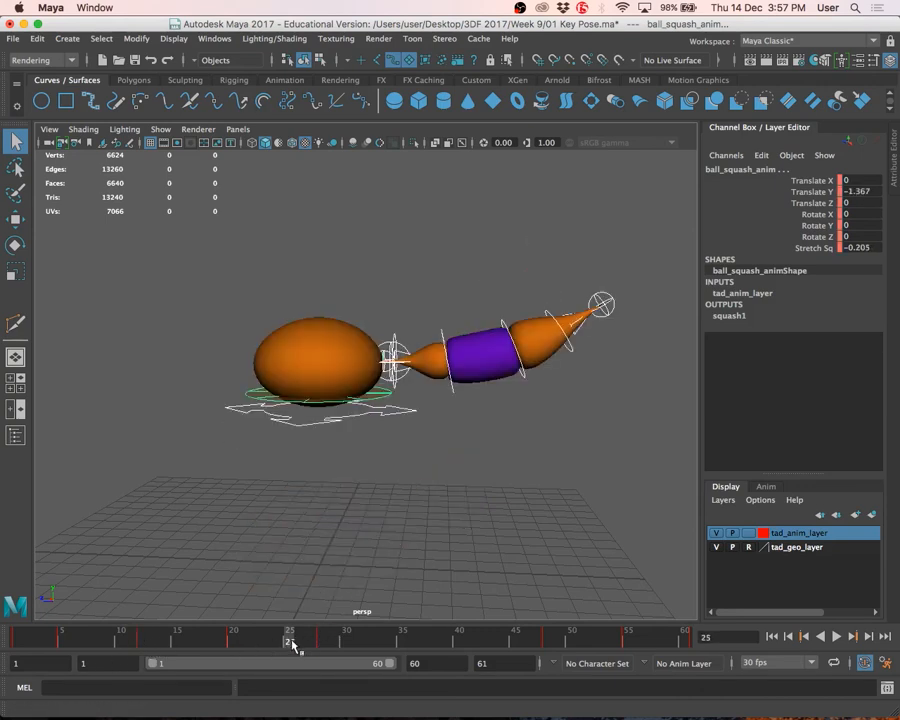
pyautogui.click(323, 642)
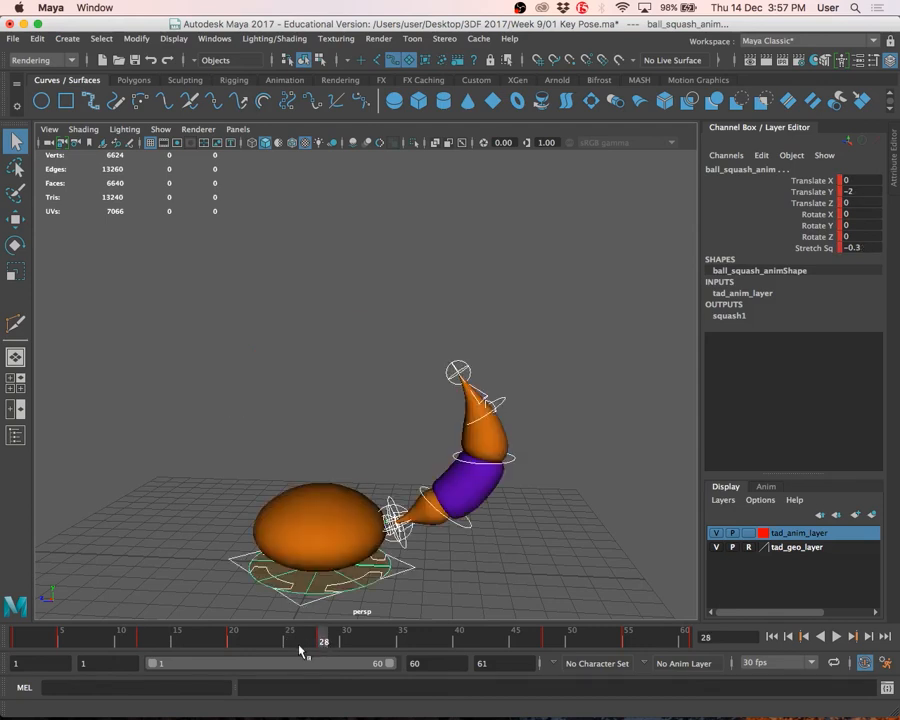
pyautogui.click(299, 646)
pyautogui.click(309, 645)
pyautogui.click(549, 642)
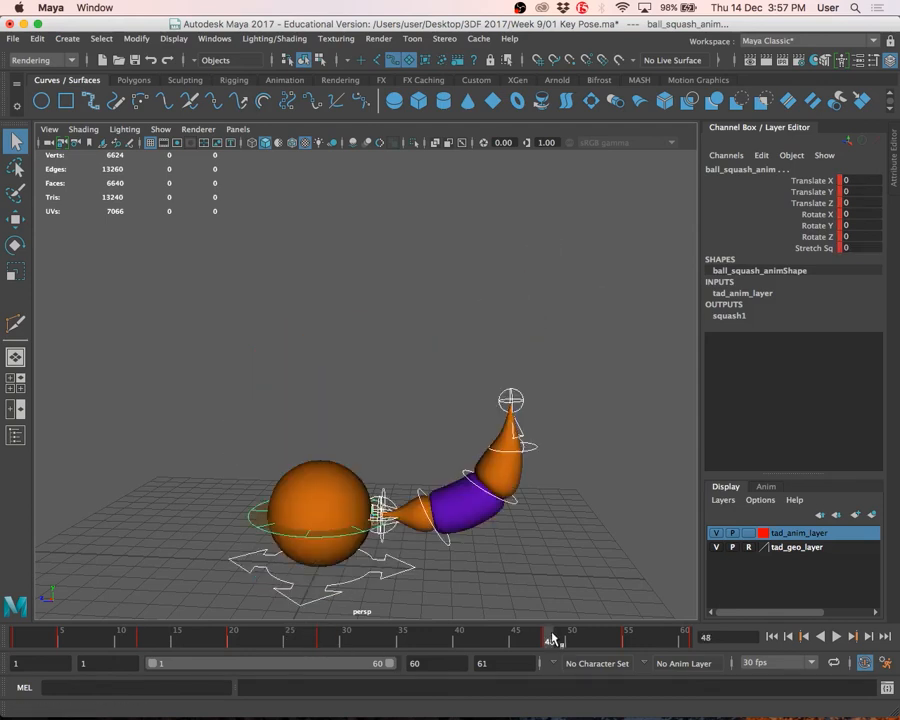
pyautogui.keyDown('shift'); pyautogui.moveTo(549, 642); pyautogui.dragTo(703, 643); pyautogui.keyUp('shift')
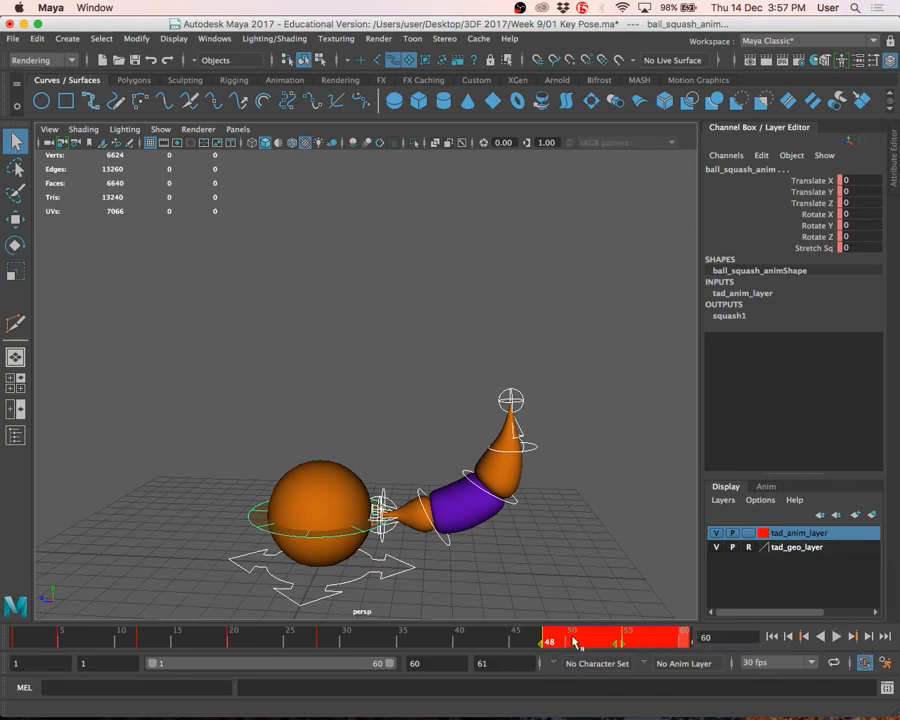
pyautogui.moveTo(565, 643); pyautogui.dragTo(458, 645)
pyautogui.moveTo(562, 642); pyautogui.dragTo(463, 657)
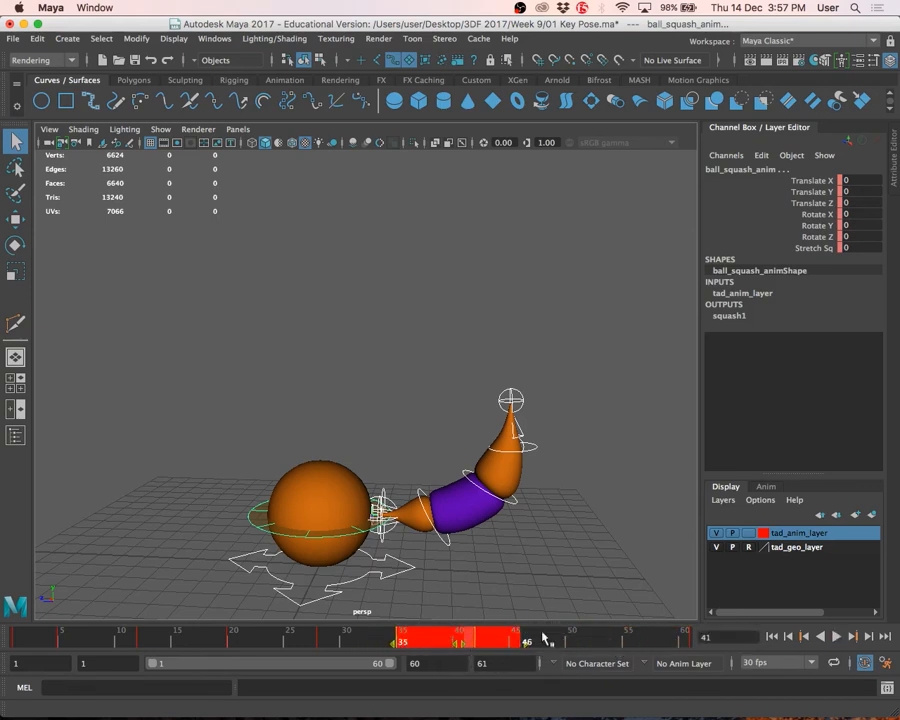
pyautogui.click(571, 640)
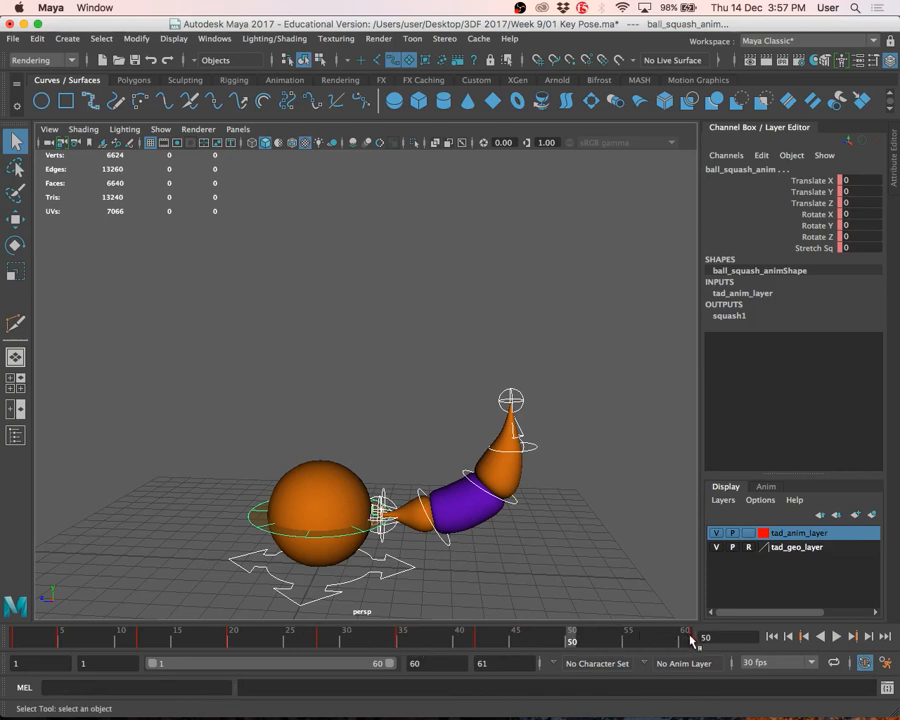
# Extend the playback range to frame 61 and move all controls' end keys from frame 61 to frame 47
pyautogui.click(442, 662)
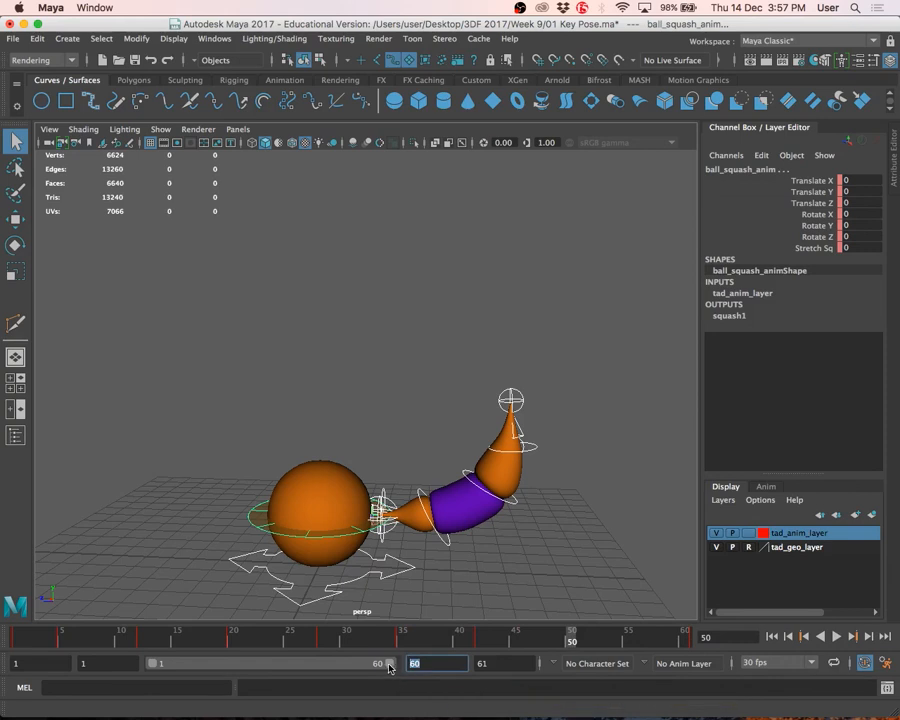
pyautogui.write('61')
pyautogui.press('Return')
pyautogui.click(685, 640)
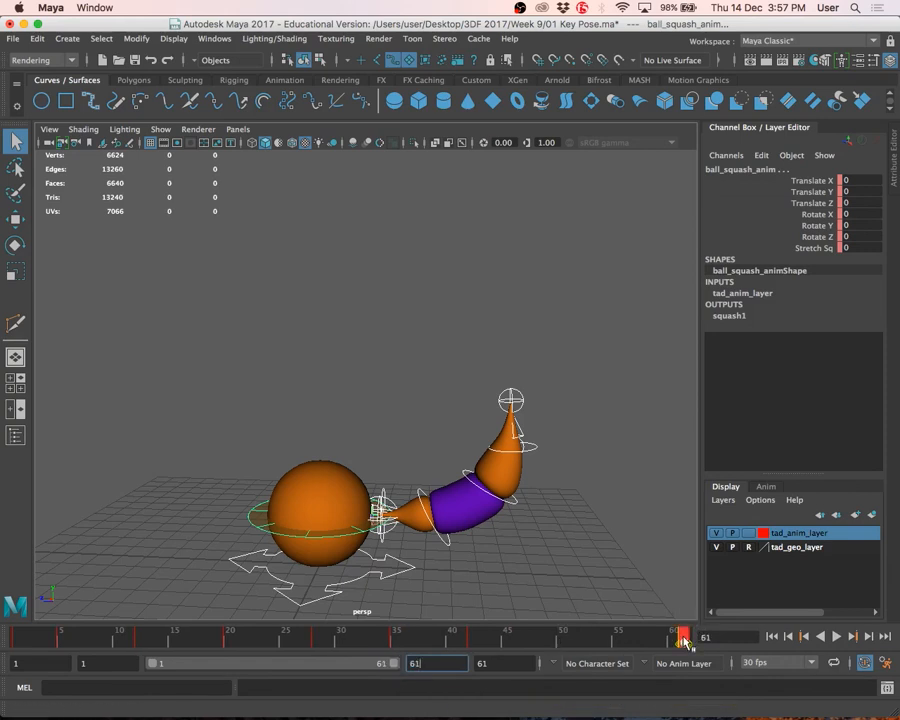
pyautogui.moveTo(682, 641); pyautogui.dragTo(527, 643)
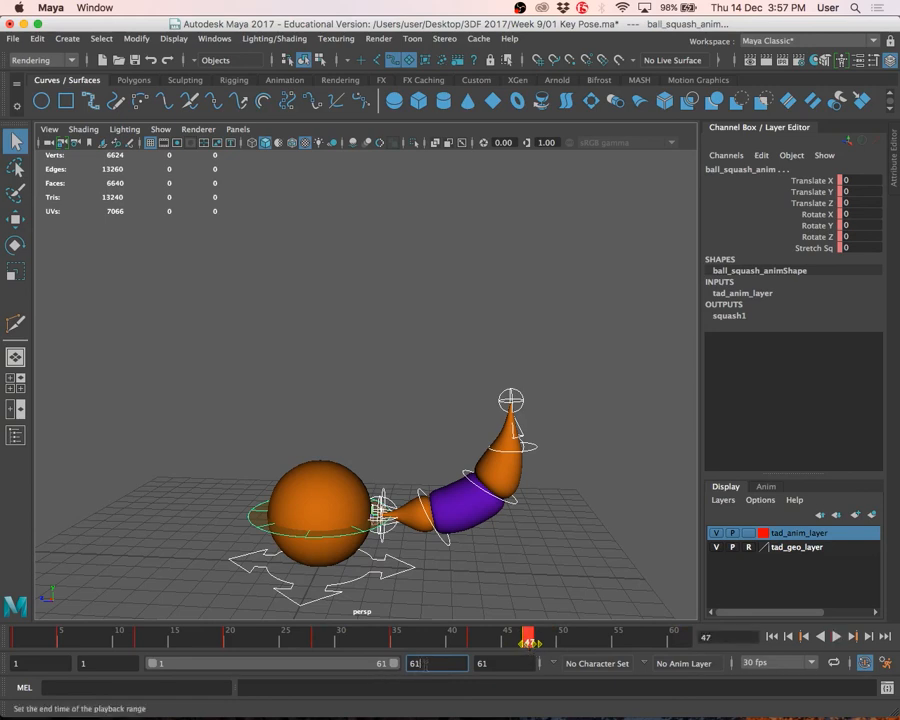
# Deselect the controls, set the playback end to frame 47, and play back the shortened jump loop from frame 1
pyautogui.click(534, 584)
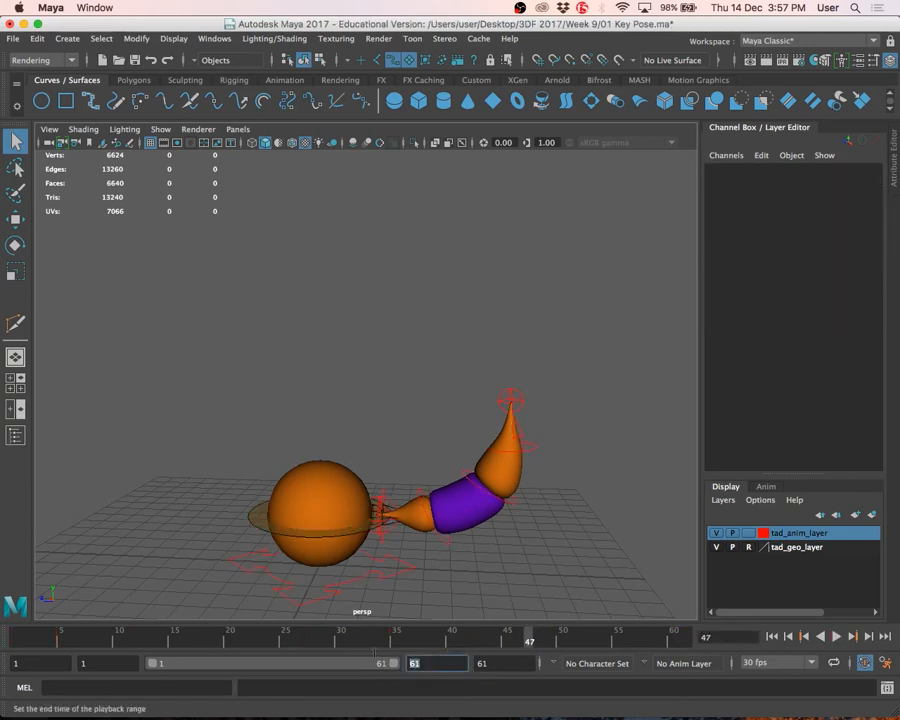
pyautogui.write('47')
pyautogui.press('Return')
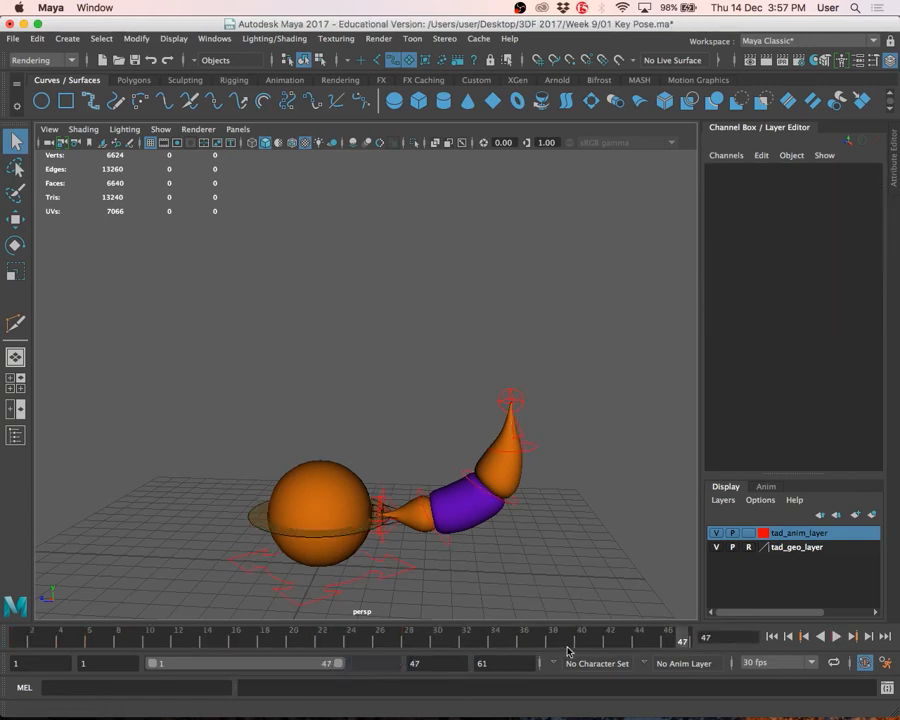
pyautogui.moveTo(555, 627); pyautogui.dragTo(17, 636)
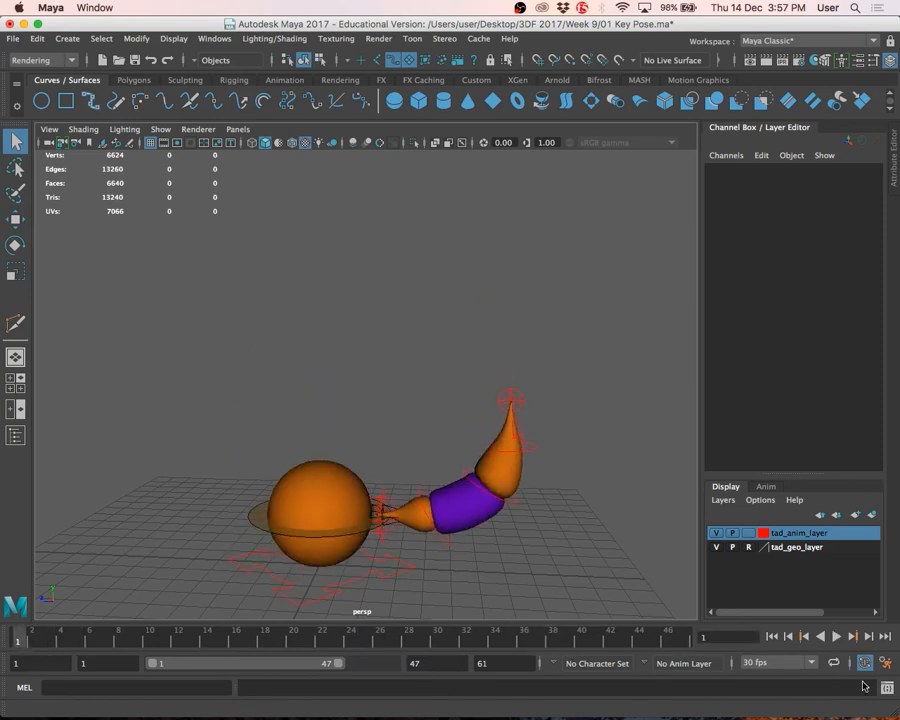
pyautogui.click(835, 637)
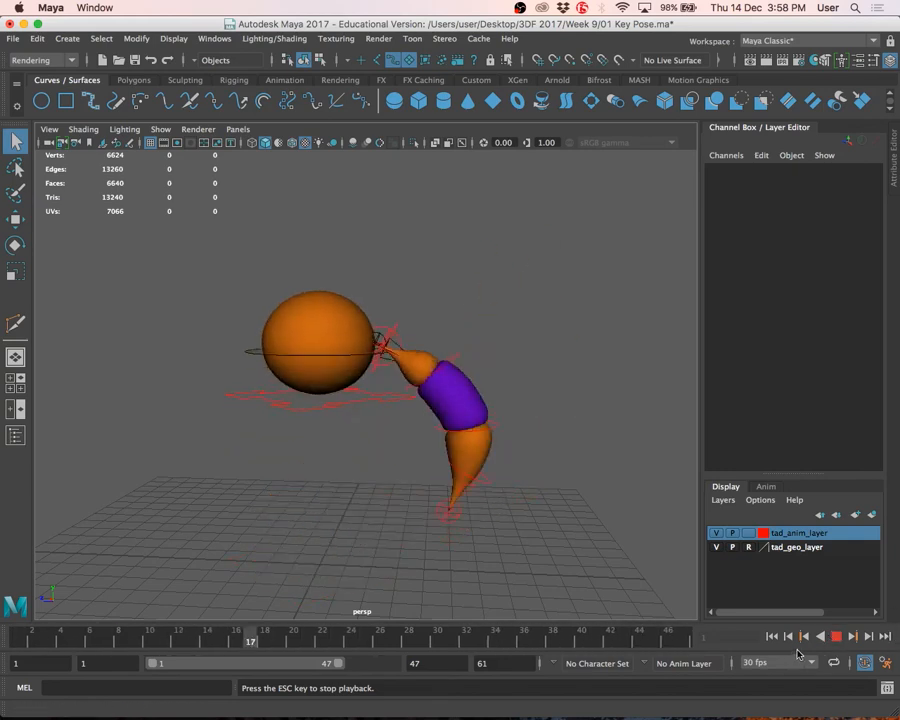
pyautogui.click(837, 638)
pyautogui.hotkey('alt', 'v')
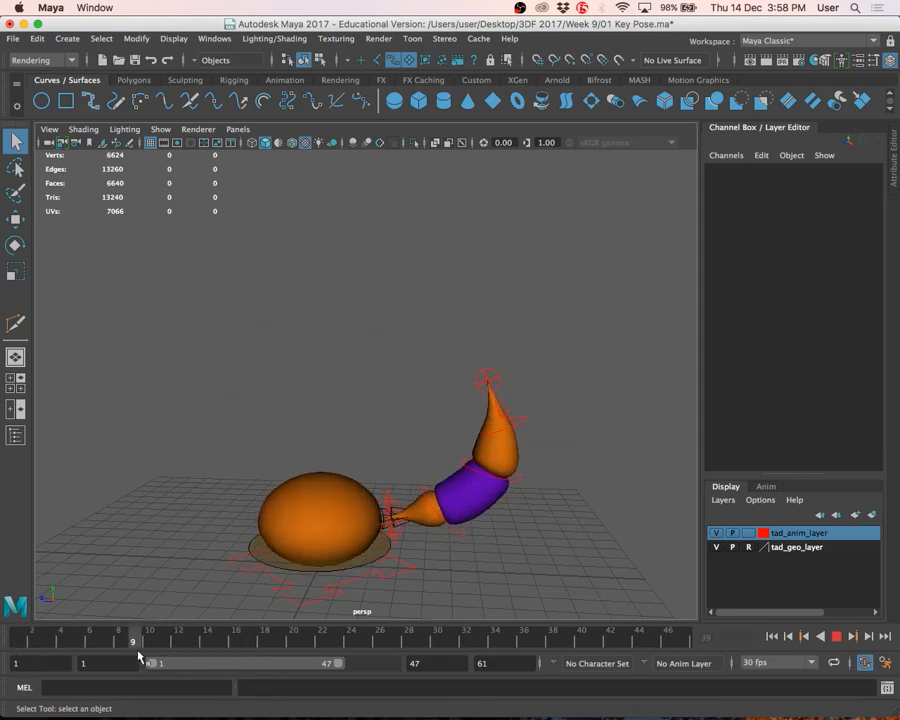
# Switch to Chrome to study the spacing and stretch in the bouncing ball reference image, and return to Maya
pyautogui.press('super+Tab')
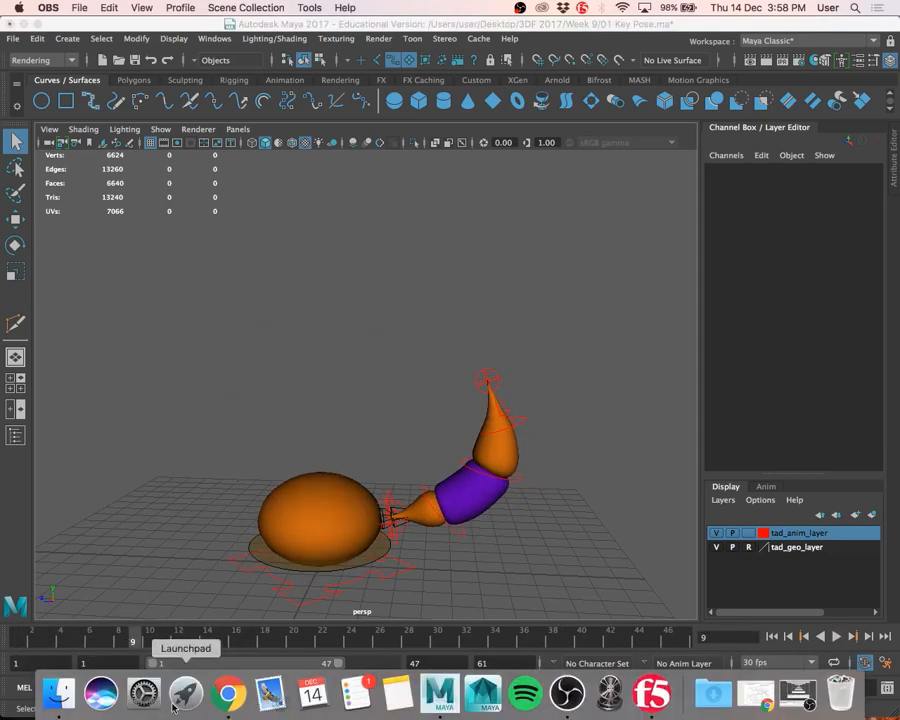
pyautogui.click(229, 693)
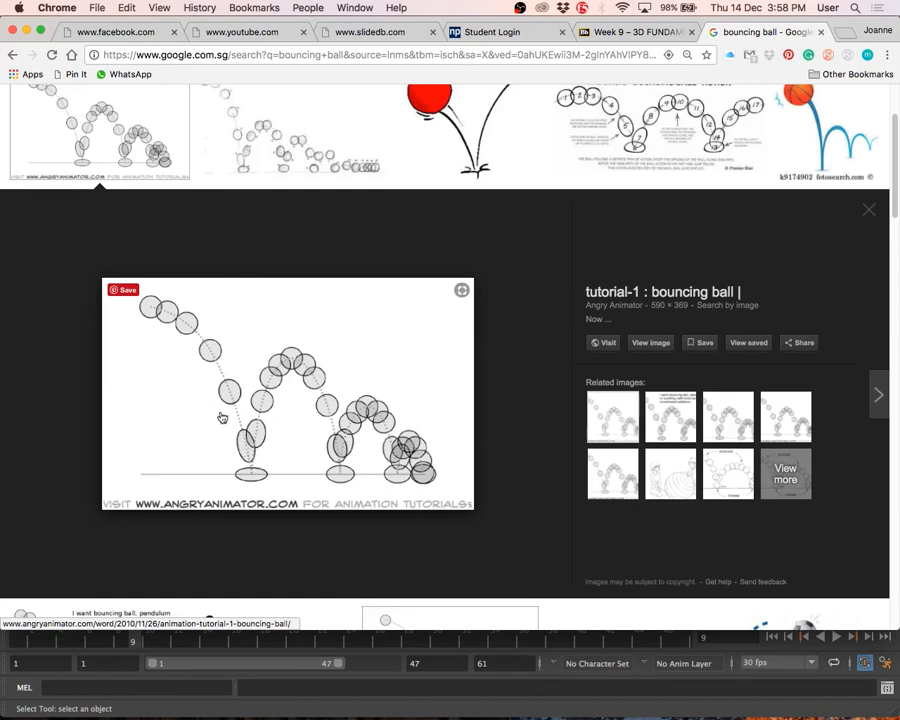
pyautogui.press('super+Tab')
pyautogui.moveTo(58, 714)
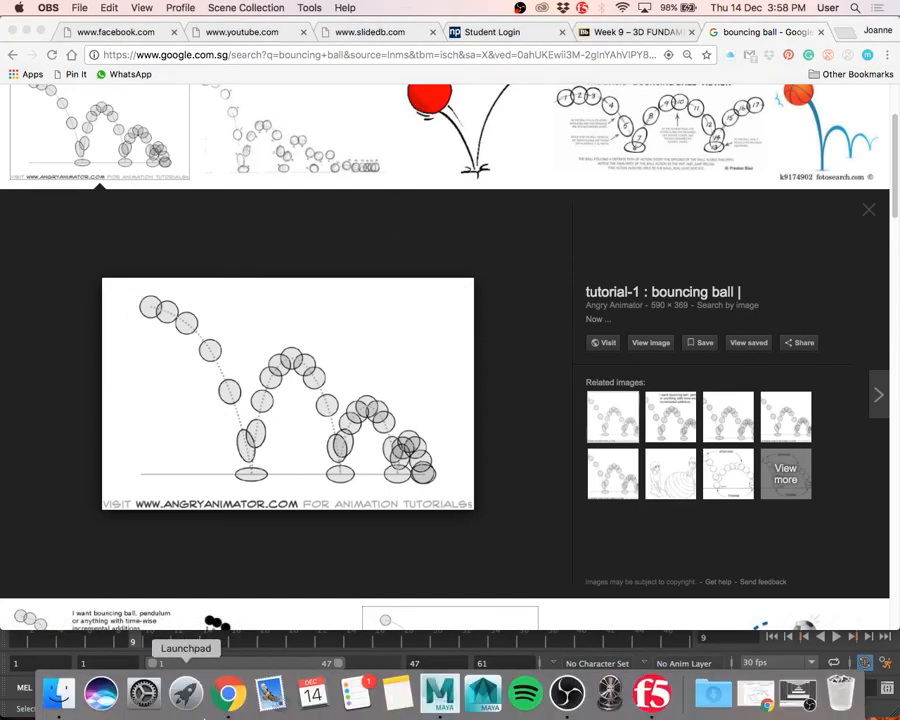
pyautogui.click(436, 693)
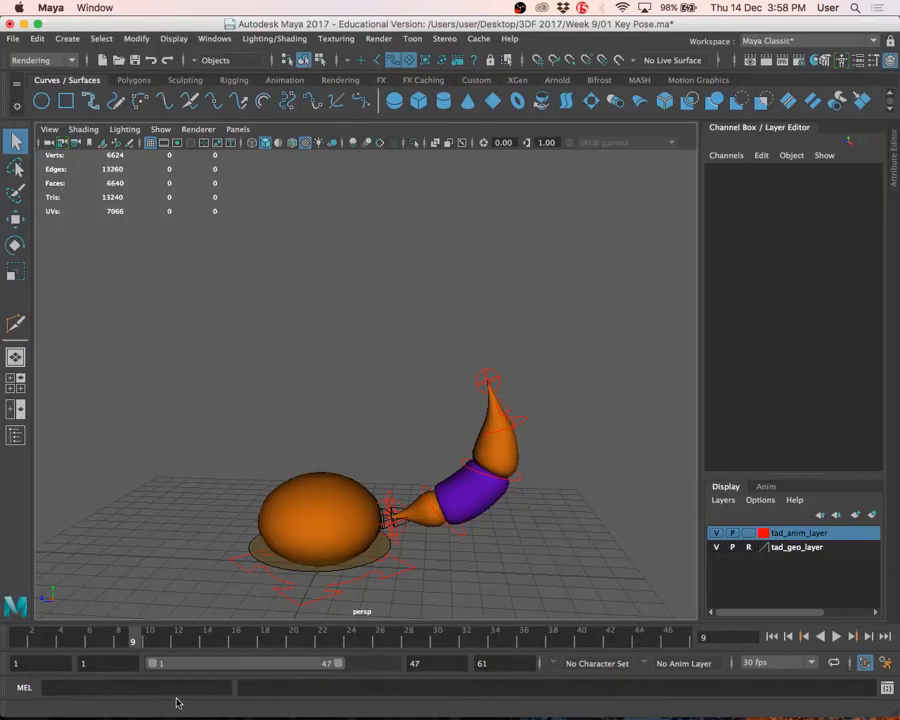
# Select the ball's squash control and compare the takeoff poses at frames 12 and 13
pyautogui.click(148, 641)
pyautogui.moveTo(160, 645); pyautogui.dragTo(181, 643)
pyautogui.click(290, 575)
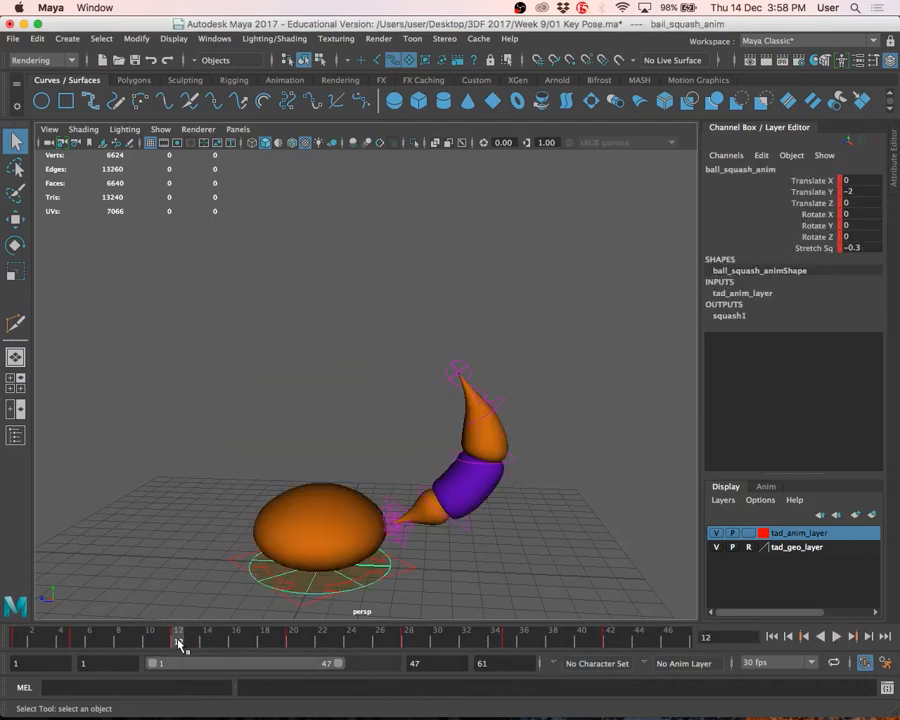
pyautogui.hotkey('alt', 'v')
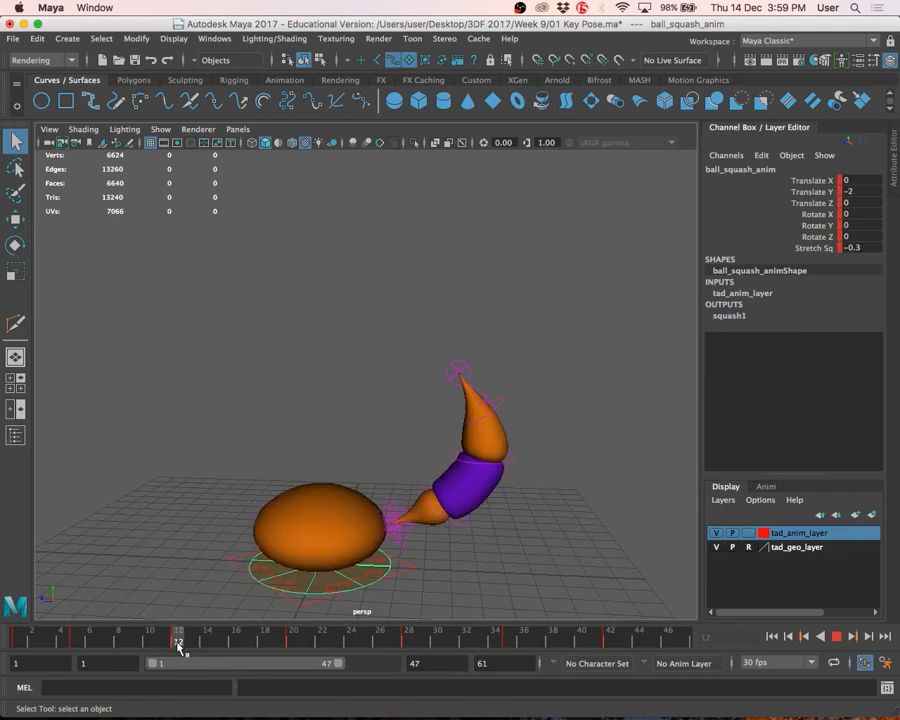
pyautogui.click(192, 644)
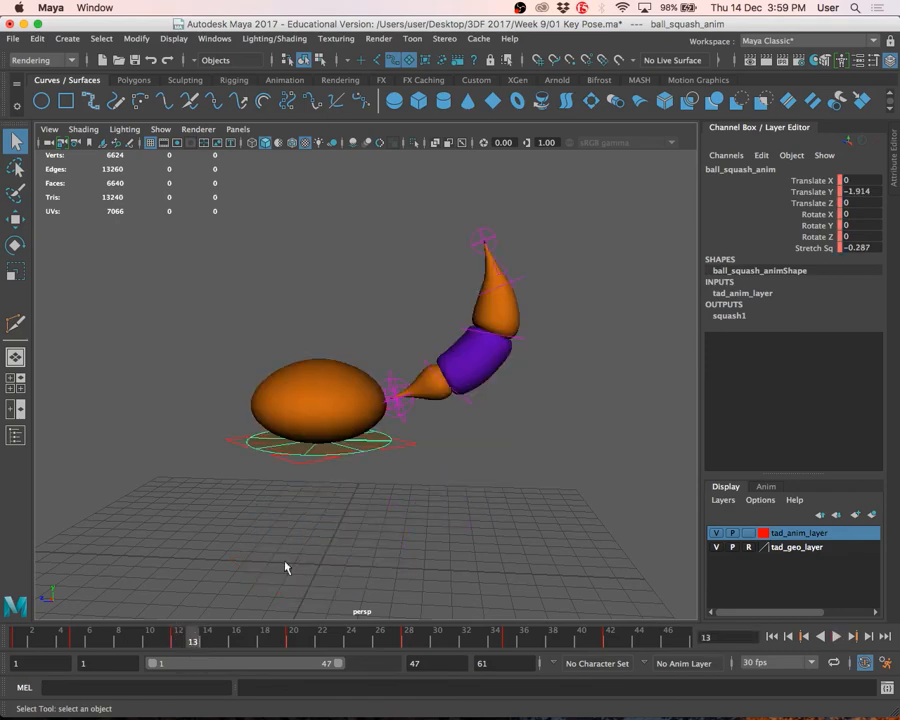
pyautogui.scroll(-3, 273, 590)
pyautogui.keyDown('alt'); pyautogui.moveTo(271, 593); pyautogui.dragTo(288, 570); pyautogui.keyUp('alt')
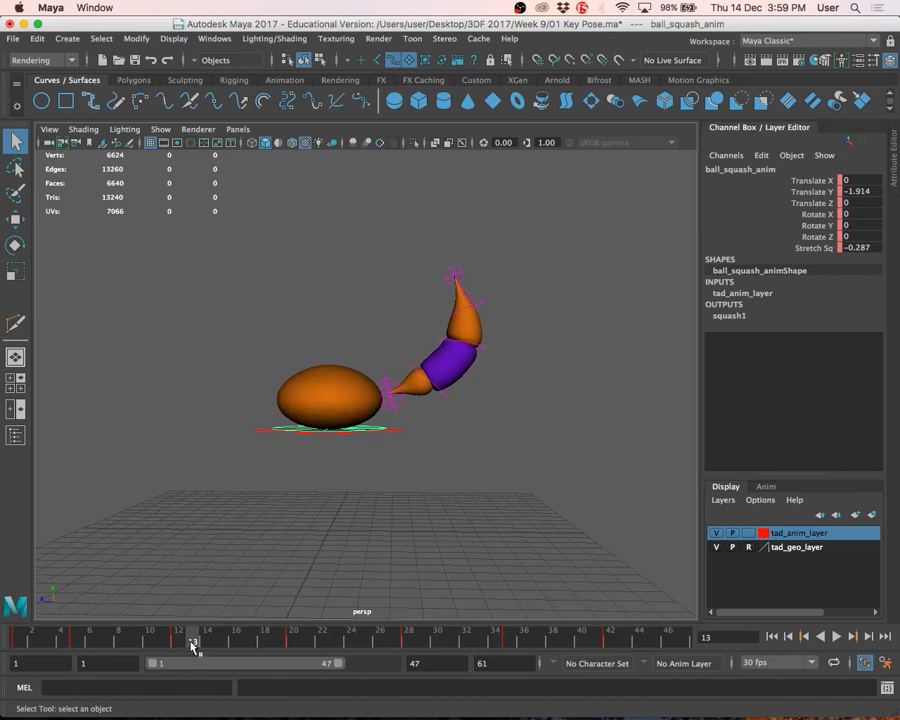
pyautogui.moveTo(192, 644)
pyautogui.mouseDown()
pyautogui.moveTo(177, 643)
pyautogui.moveTo(296, 650)
pyautogui.moveTo(165, 647)
pyautogui.moveTo(190, 649)
pyautogui.mouseUp()
# At frame 13, lower the tadpole's ball_anim control to a Translate Y of 2.856
pyautogui.press('w')
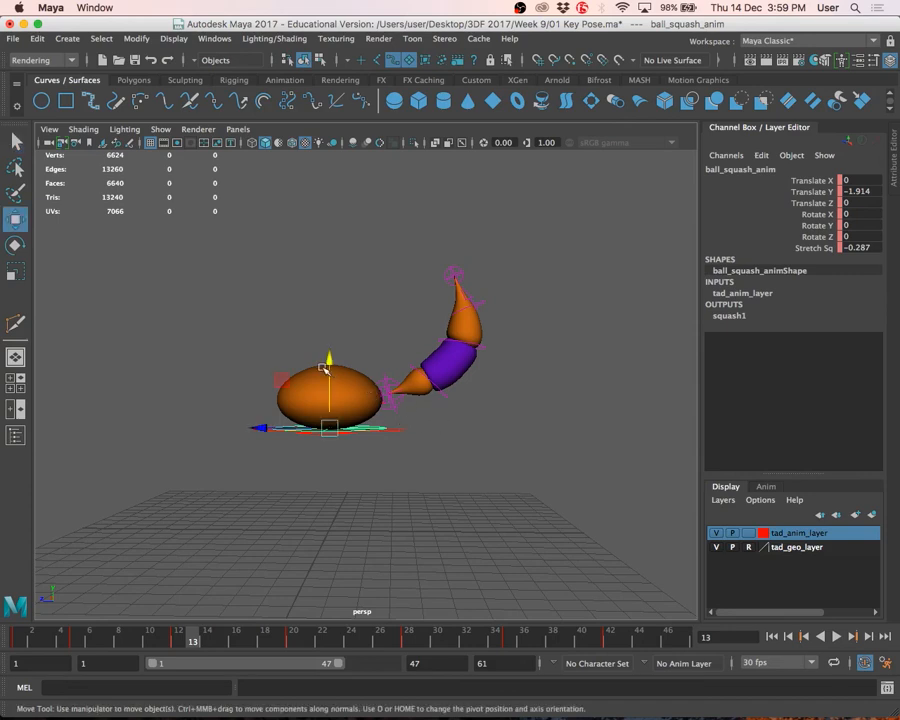
pyautogui.moveTo(330, 360); pyautogui.dragTo(333, 402)
pyautogui.hotkey('ctrl', 'z')
pyautogui.click(397, 432)
pyautogui.press('s')
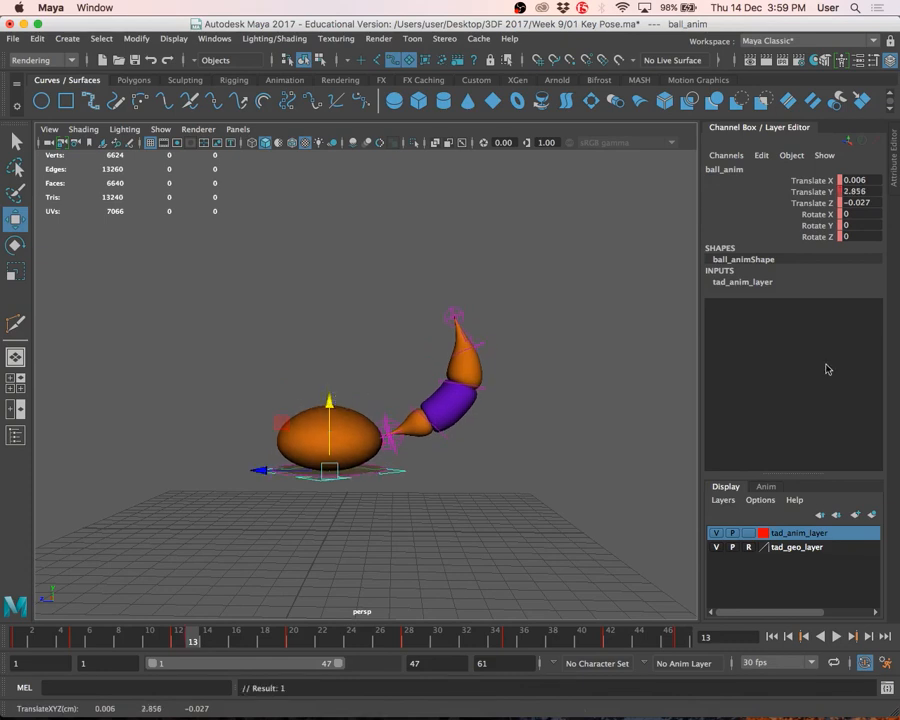
# Stretch the ball at frame 13 by raising the squash control's Stretch Sq to 0.213
pyautogui.click(378, 470)
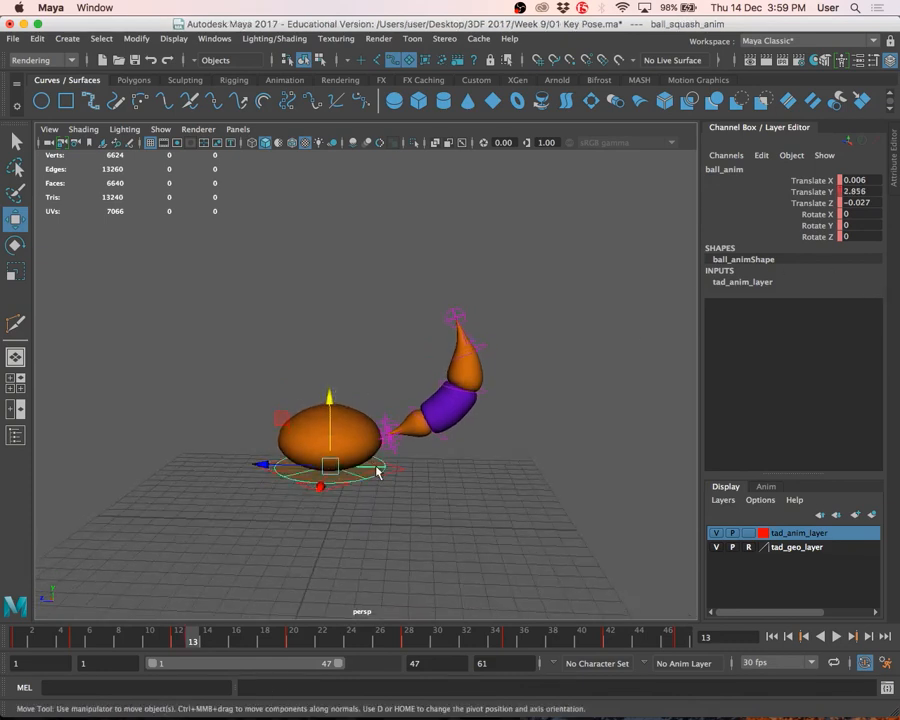
pyautogui.click(800, 250)
pyautogui.moveTo(554, 248); pyautogui.dragTo(500, 248, button='middle')
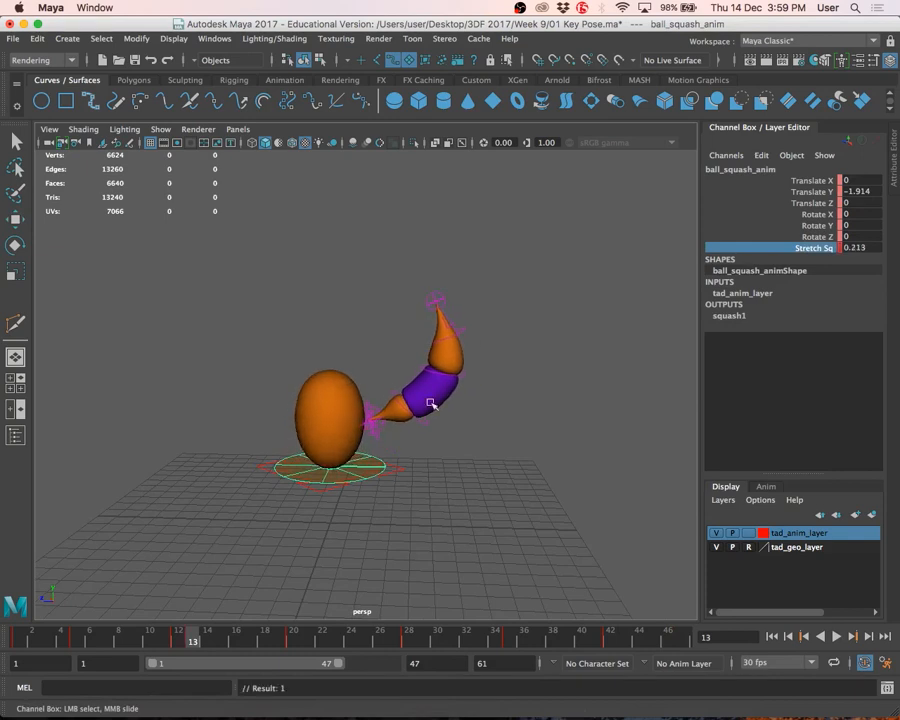
# Scrub between frames 12 and 13 to check the change from squash to stretch at takeoff
pyautogui.click(183, 648)
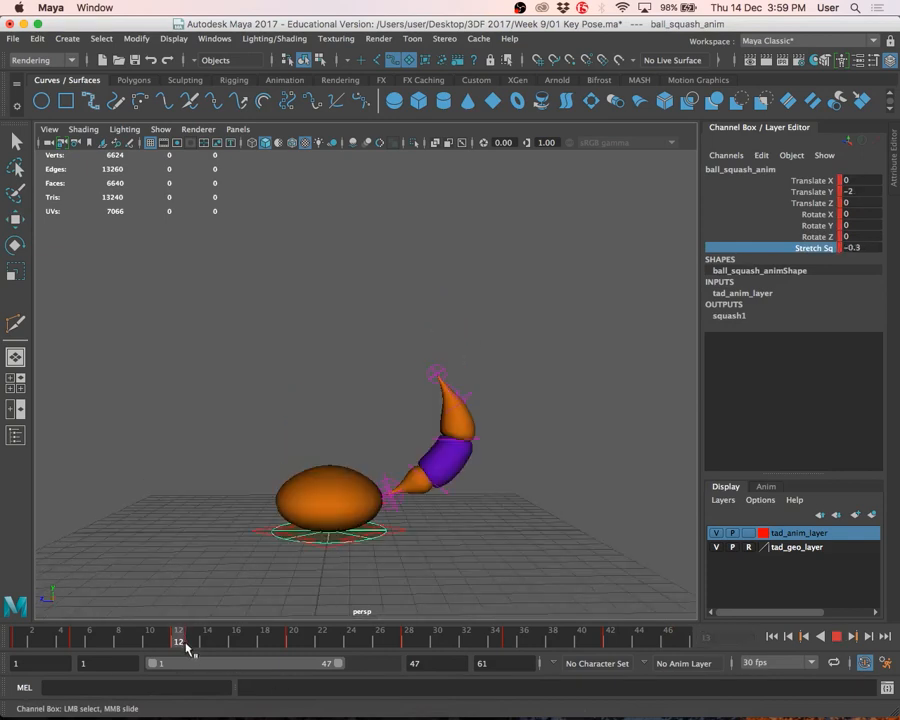
pyautogui.click(191, 639)
pyautogui.click(184, 642)
pyautogui.click(191, 644)
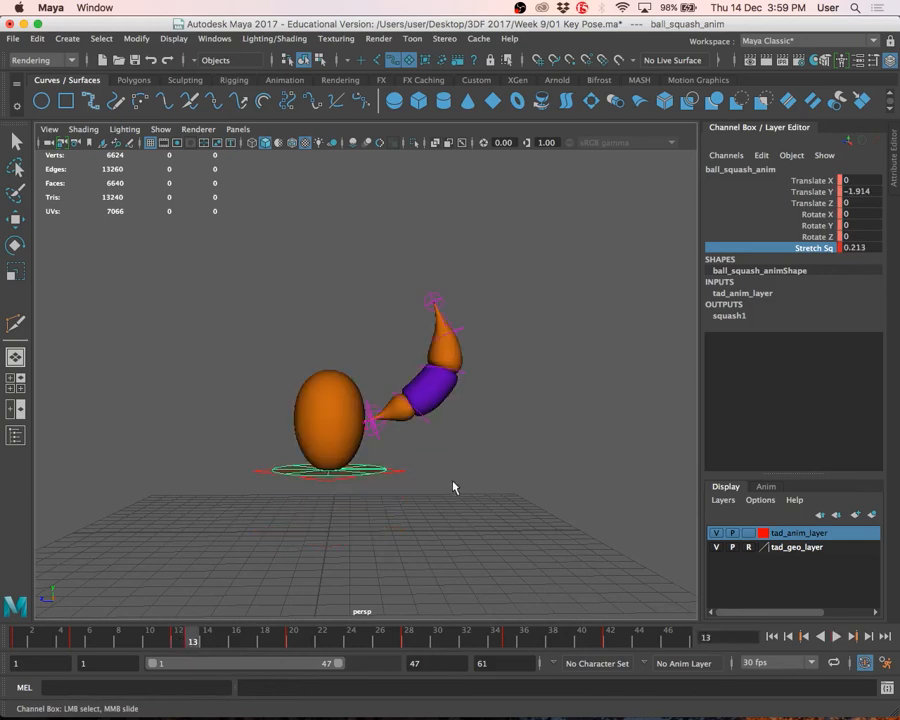
pyautogui.moveTo(196, 636); pyautogui.dragTo(182, 646)
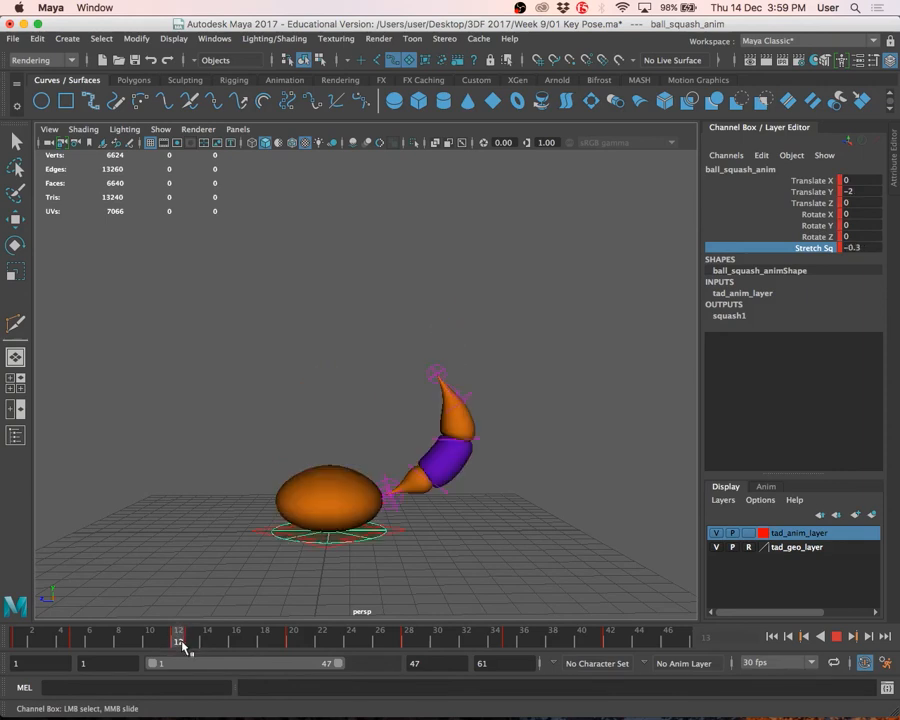
pyautogui.moveTo(181, 642)
pyautogui.mouseDown()
pyautogui.moveTo(195, 641)
pyautogui.moveTo(174, 646)
pyautogui.moveTo(196, 645)
pyautogui.mouseUp()
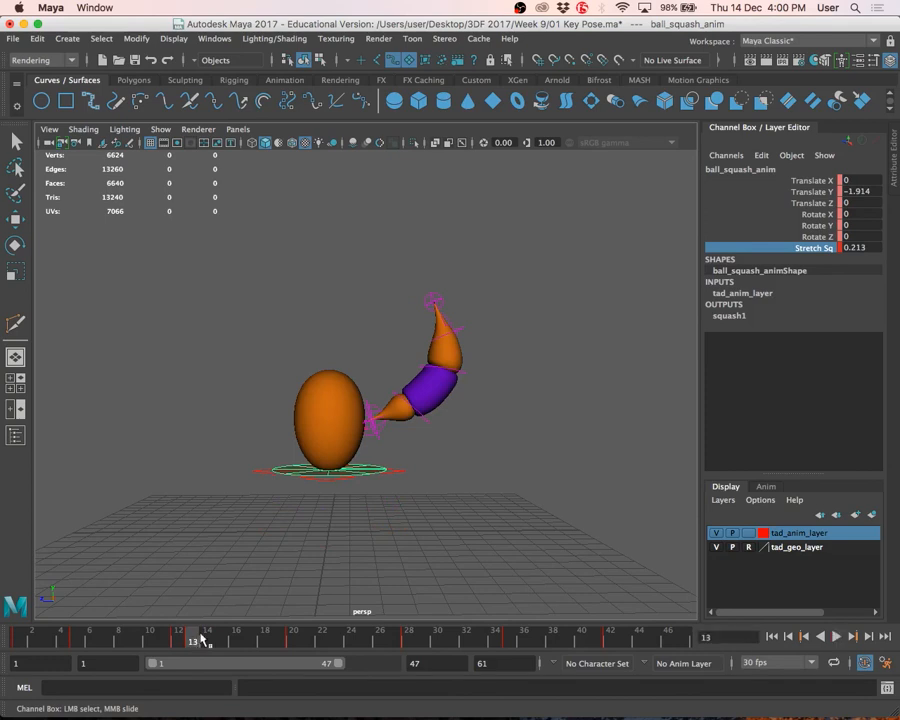
# Lower the ball_anim control further at frame 13, to a Translate Y of 2.453
pyautogui.click(394, 471)
pyautogui.press('w')
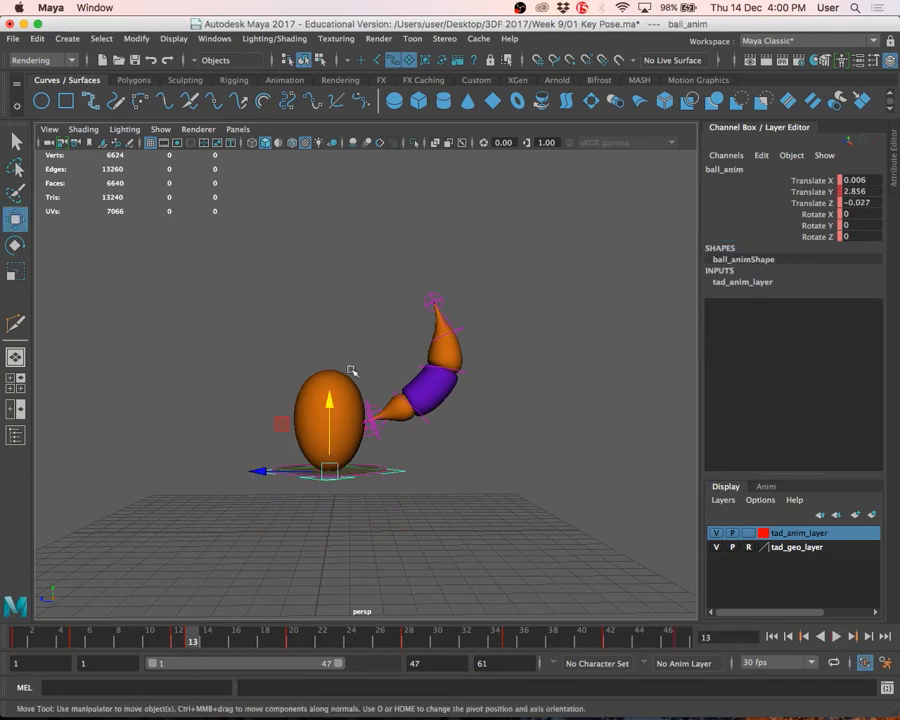
pyautogui.moveTo(326, 391)
pyautogui.mouseDown()
pyautogui.moveTo(330, 428)
pyautogui.moveTo(337, 409)
pyautogui.mouseUp()
pyautogui.press('super+Tab')
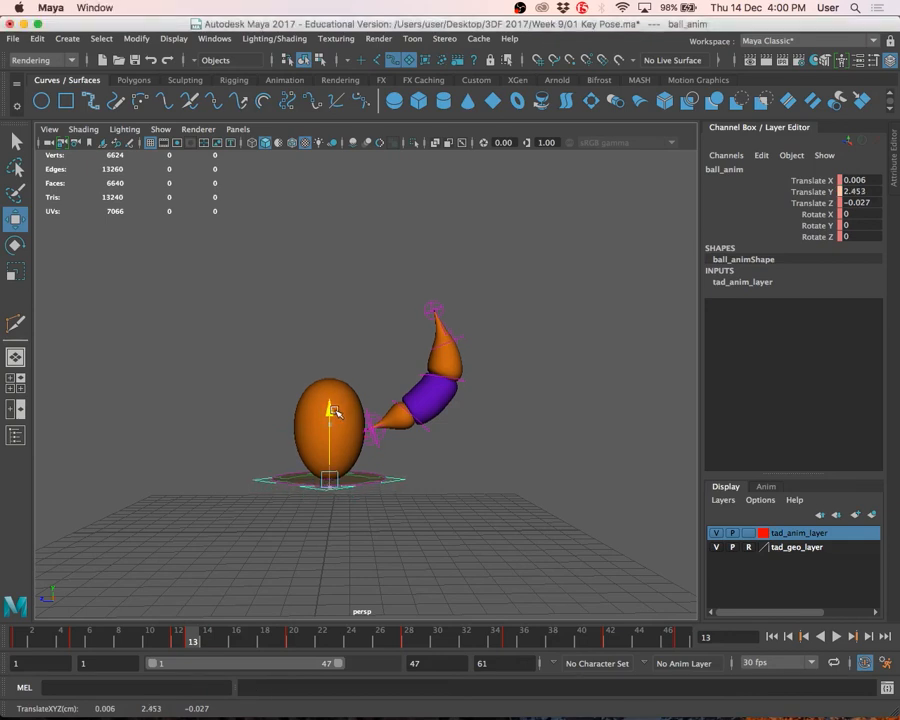
# Play back the jump loop from frame 1 to review the stretched takeoff, with the squash control selected
pyautogui.click(838, 636)
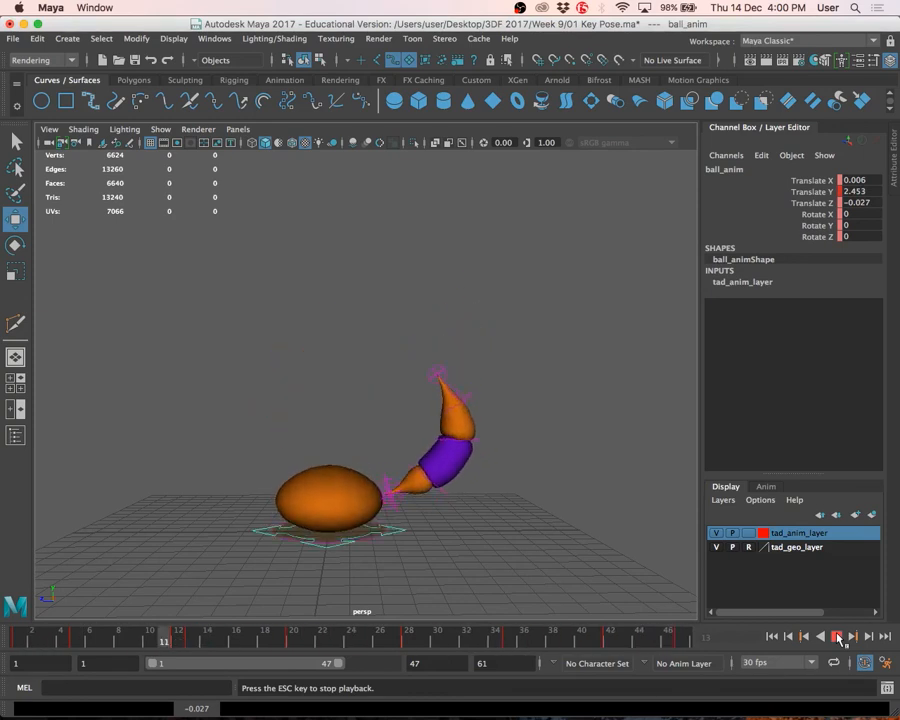
pyautogui.click(838, 636)
pyautogui.moveTo(210, 642)
pyautogui.mouseDown()
pyautogui.moveTo(88, 639)
pyautogui.moveTo(368, 639)
pyautogui.moveTo(397, 637)
pyautogui.moveTo(294, 636)
pyautogui.moveTo(470, 627)
pyautogui.moveTo(305, 636)
pyautogui.moveTo(401, 641)
pyautogui.moveTo(297, 643)
pyautogui.moveTo(307, 647)
pyautogui.moveTo(422, 639)
pyautogui.moveTo(198, 638)
pyautogui.moveTo(440, 638)
pyautogui.moveTo(17, 638)
pyautogui.mouseUp()
pyautogui.click(362, 383)
pyautogui.click(838, 637)
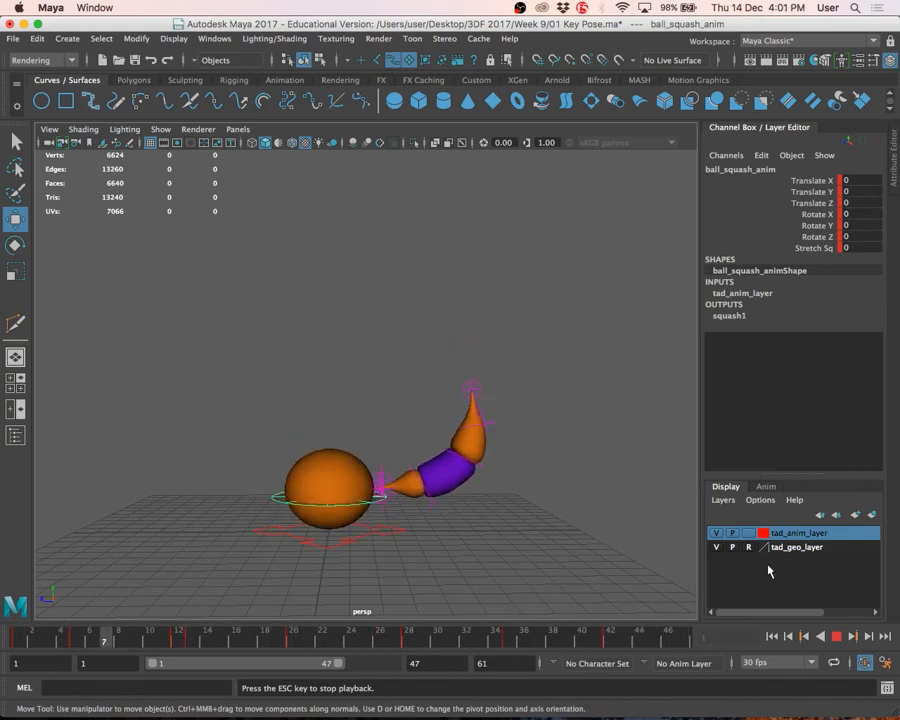
# Stop playback and stretch the ball at frame 27, just before landing, by setting the squash control's Stretch Sq to 0.309
pyautogui.click(836, 637)
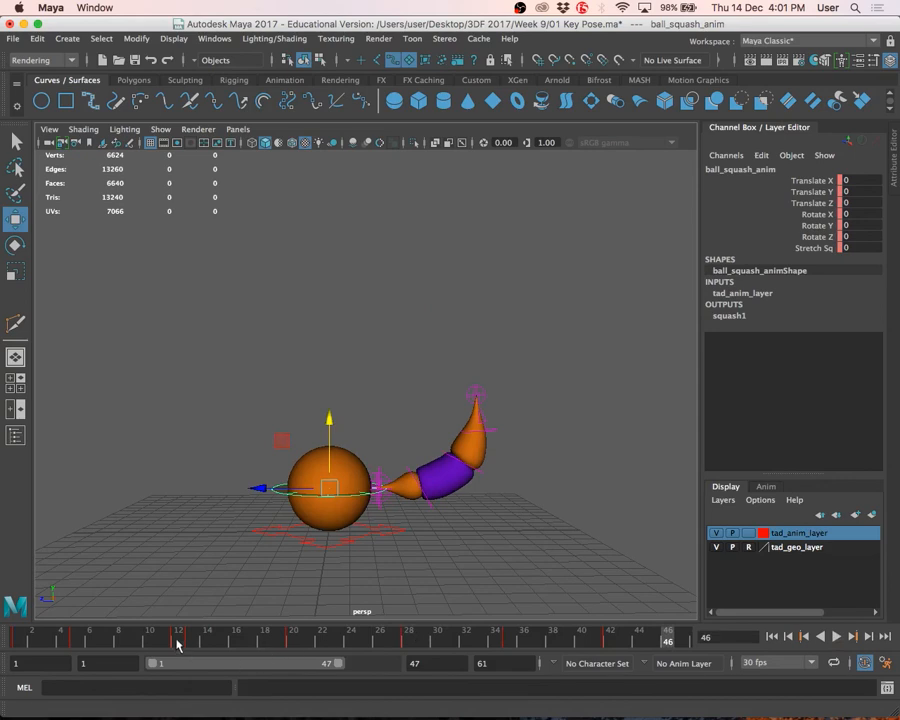
pyautogui.hotkey('alt', 'v')
pyautogui.moveTo(507, 648); pyautogui.dragTo(409, 648)
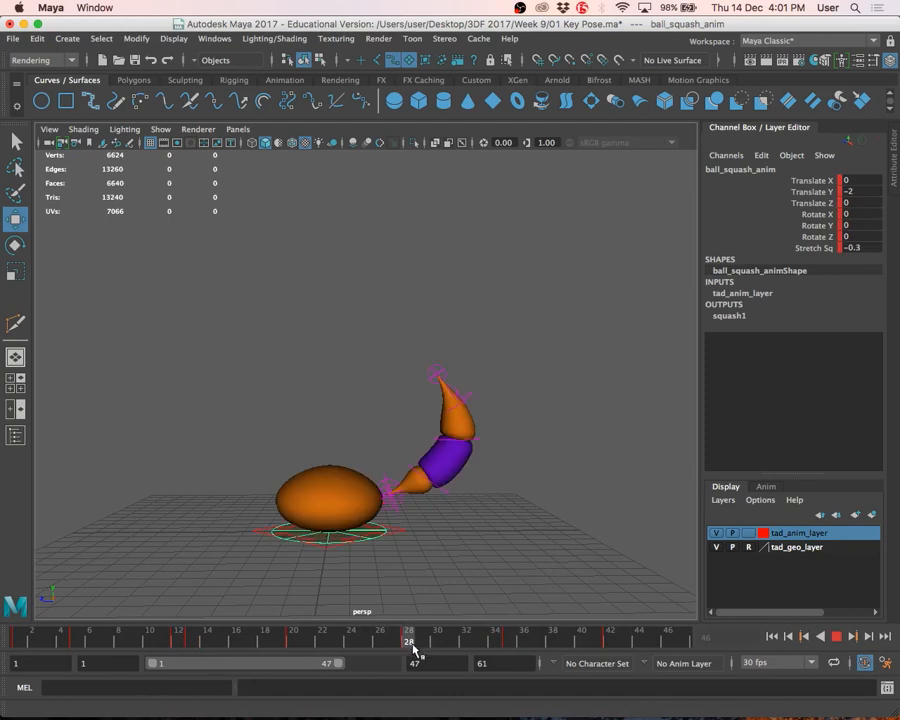
pyautogui.moveTo(404, 648); pyautogui.dragTo(396, 645)
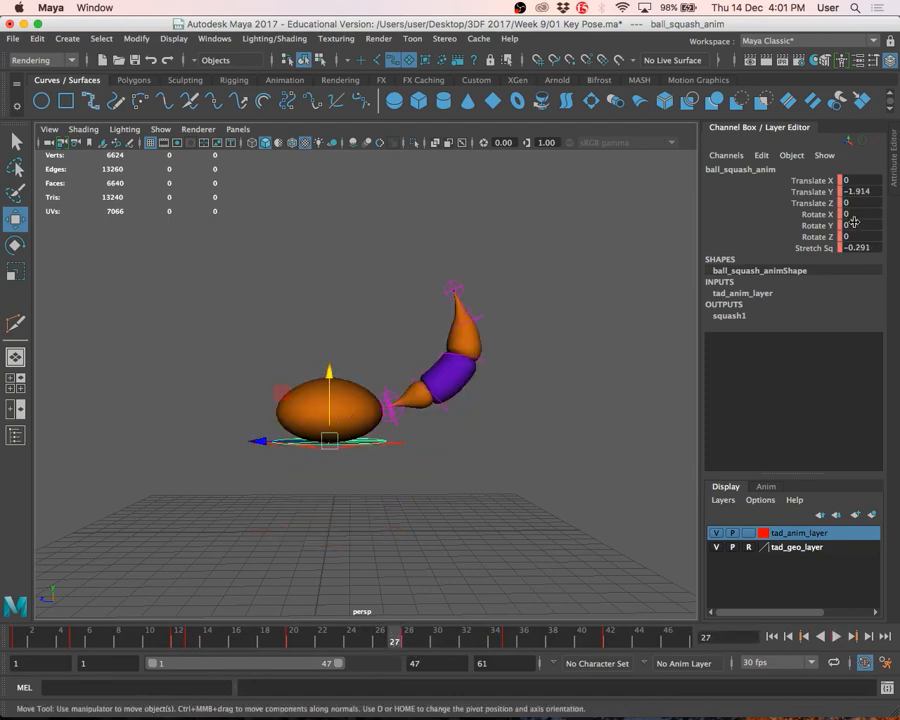
pyautogui.click(822, 249)
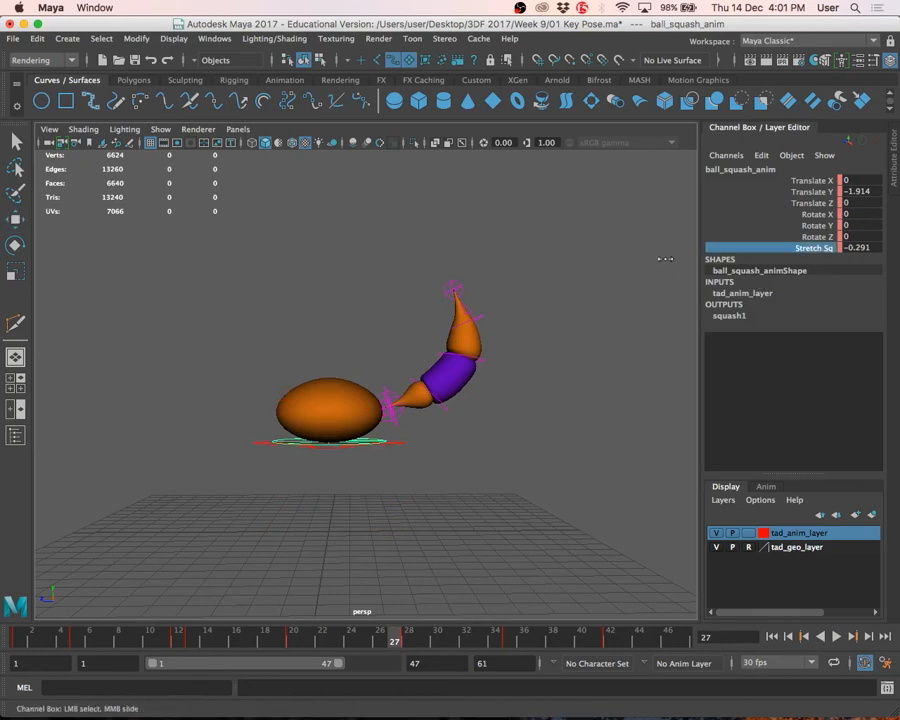
pyautogui.moveTo(665, 259); pyautogui.dragTo(671, 260, button='middle')
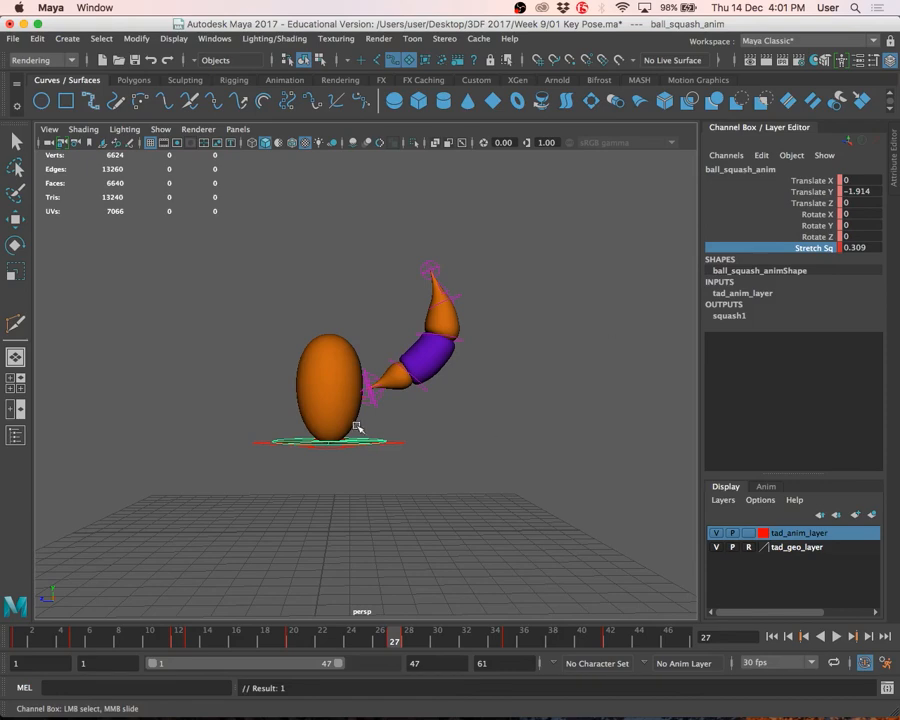
pyautogui.press('w')
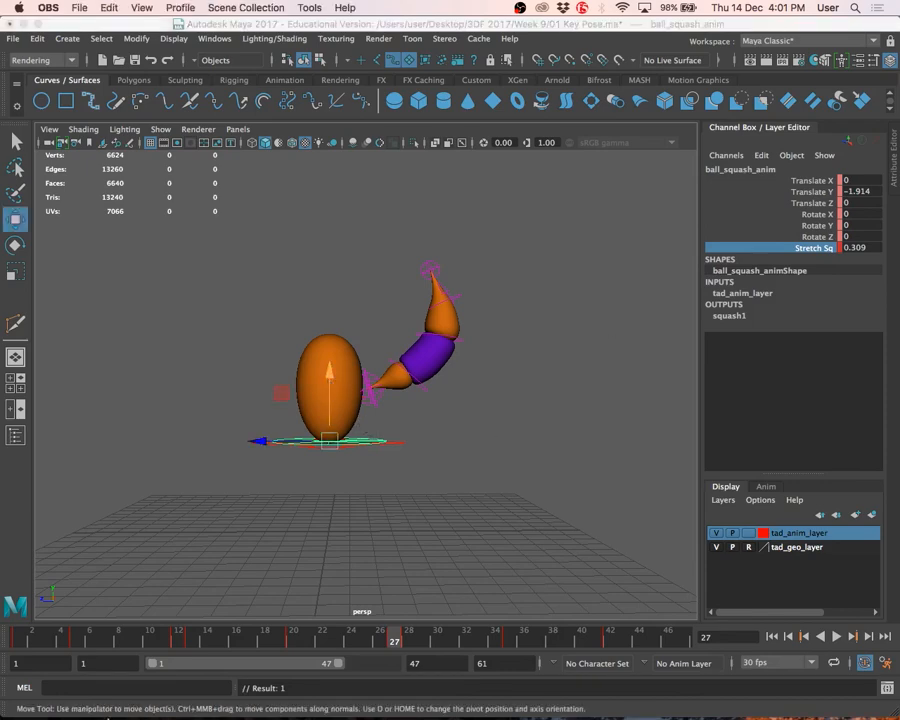
# Switch to Chrome to examine the stretch poses in the bouncing ball reference diagram, and return to Maya
pyautogui.click(231, 690)
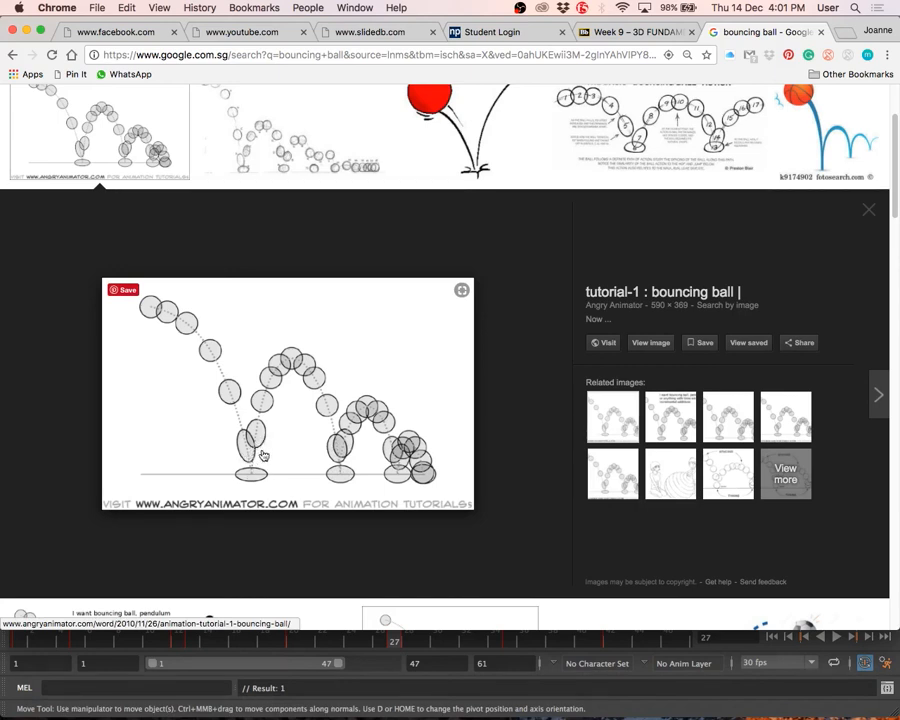
pyautogui.press('super+Tab')
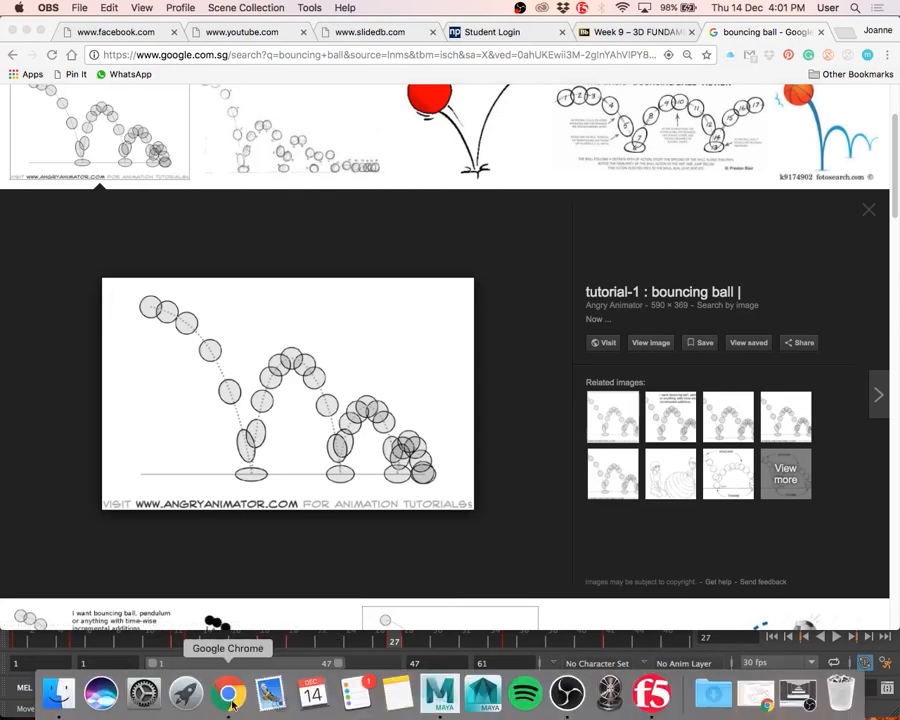
pyautogui.click(229, 692)
pyautogui.click(447, 706)
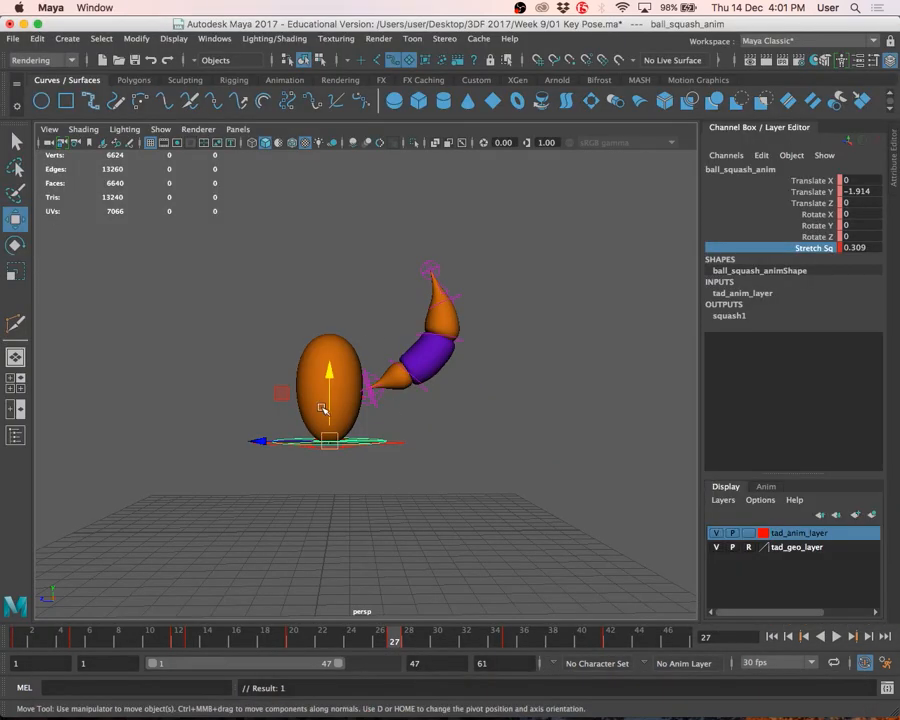
# Undo the squash control's move and lower the ball_anim control at frame 27 to a Translate Y of 1.11 instead
pyautogui.moveTo(329, 374); pyautogui.dragTo(333, 437)
pyautogui.hotkey('ctrl', 'z')
pyautogui.click(363, 406)
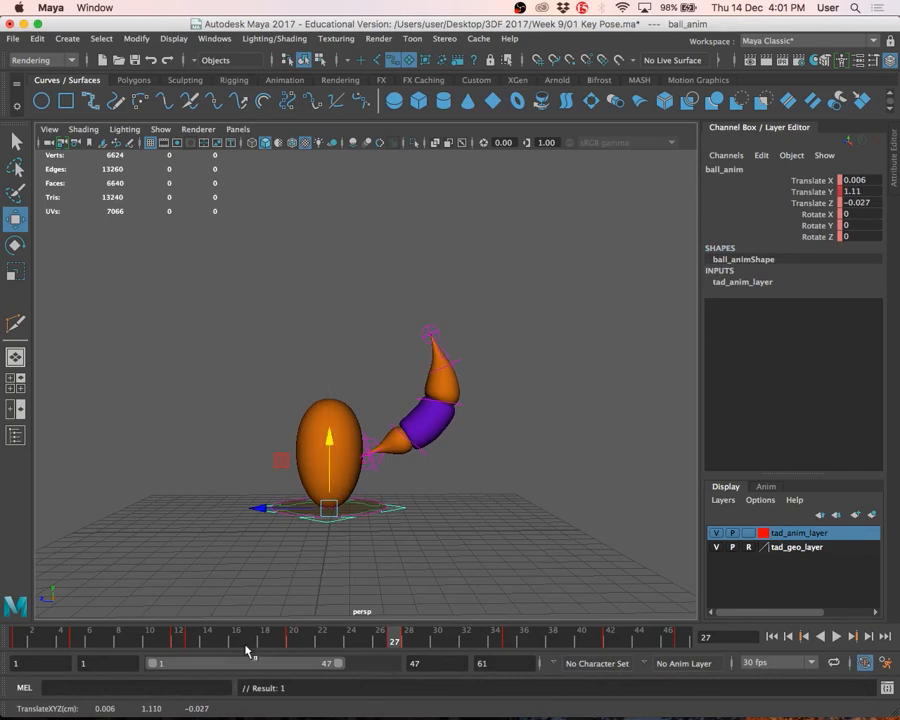
# Compare the poses at frames 13 and 27, and raise and key the ball_anim control at frame 13 to a Translate Y of 3.091
pyautogui.moveTo(247, 649); pyautogui.dragTo(193, 640)
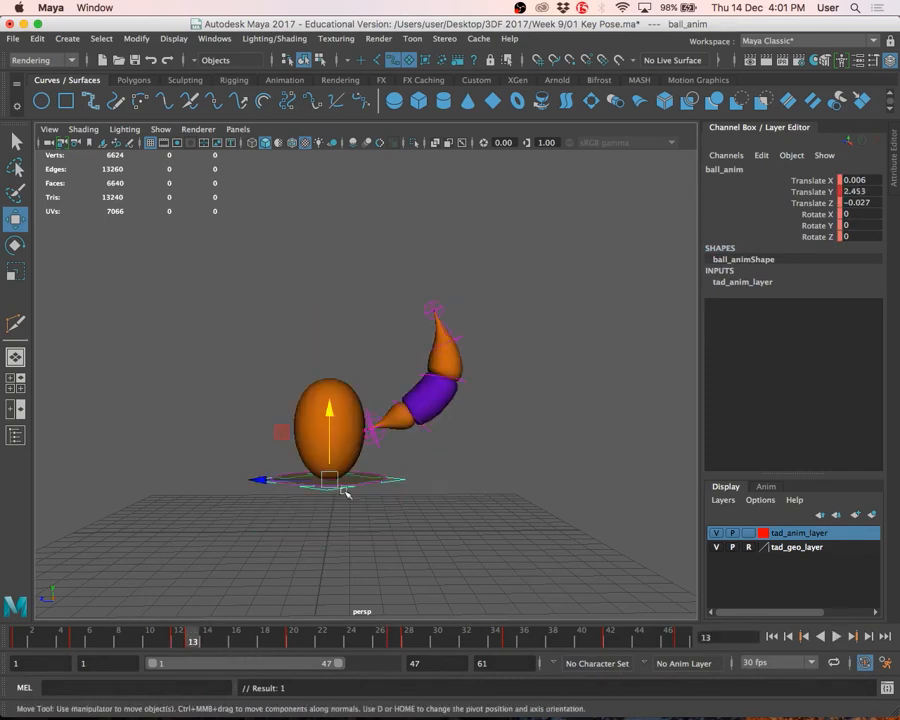
pyautogui.click(394, 642)
pyautogui.click(193, 640)
pyautogui.moveTo(338, 403); pyautogui.dragTo(341, 401)
pyautogui.press('s')
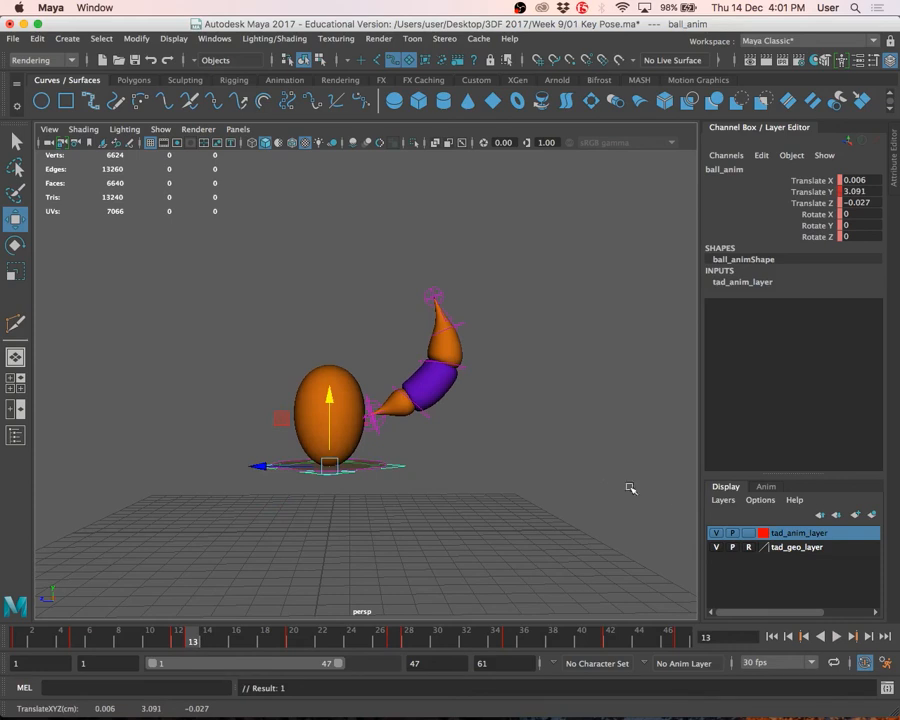
# Play back the loop with tad_anim_layer temporarily hidden during playback, restore its playback visibility, stop at frame 24 and clear the selection
pyautogui.click(837, 637)
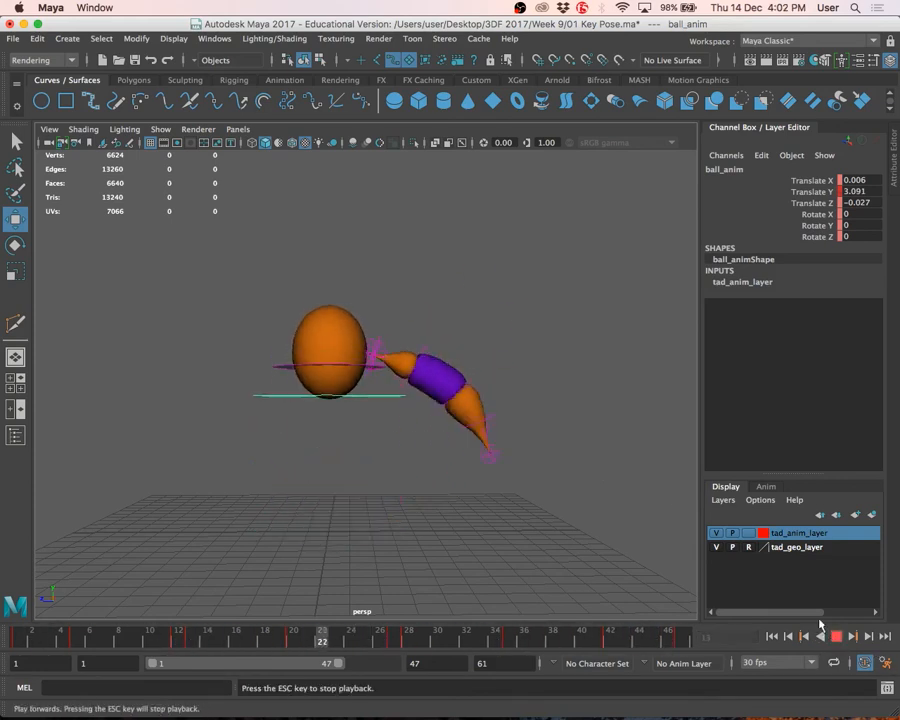
pyautogui.click(732, 534)
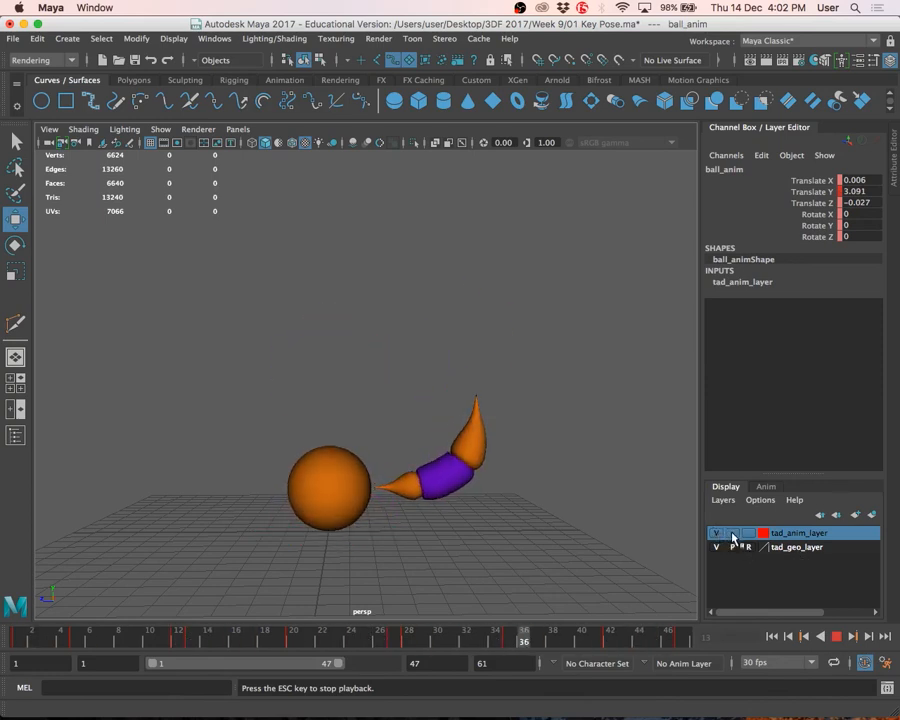
pyautogui.click(733, 533)
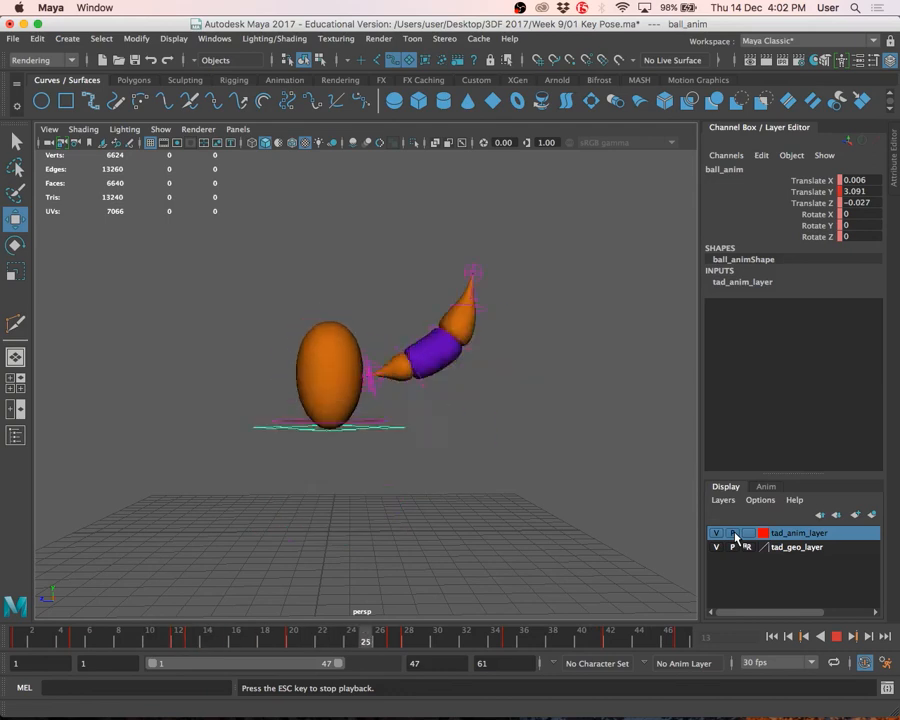
pyautogui.click(836, 636)
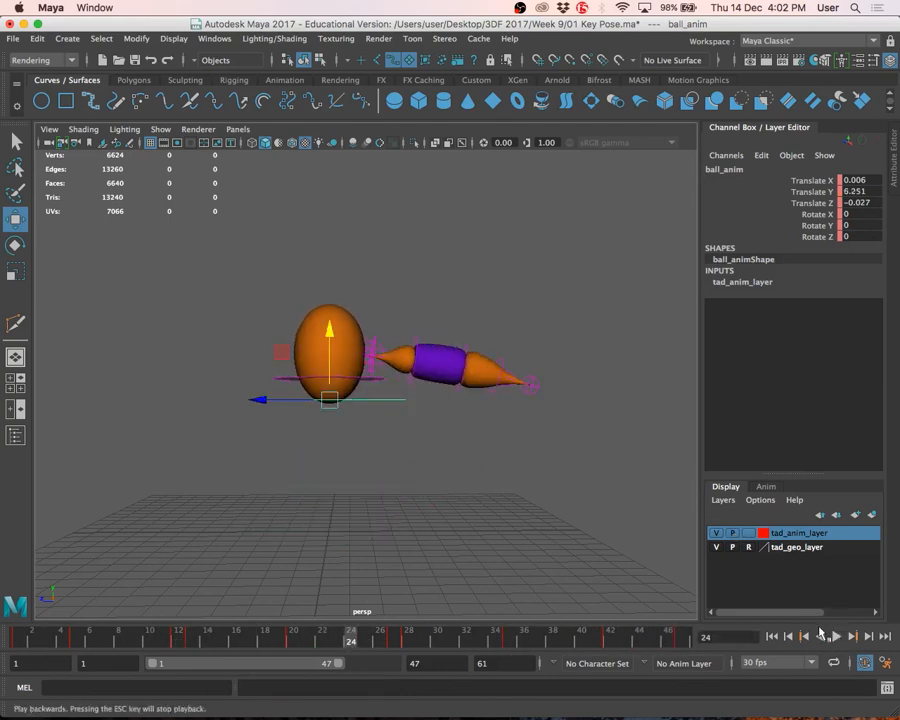
pyautogui.click(505, 493)
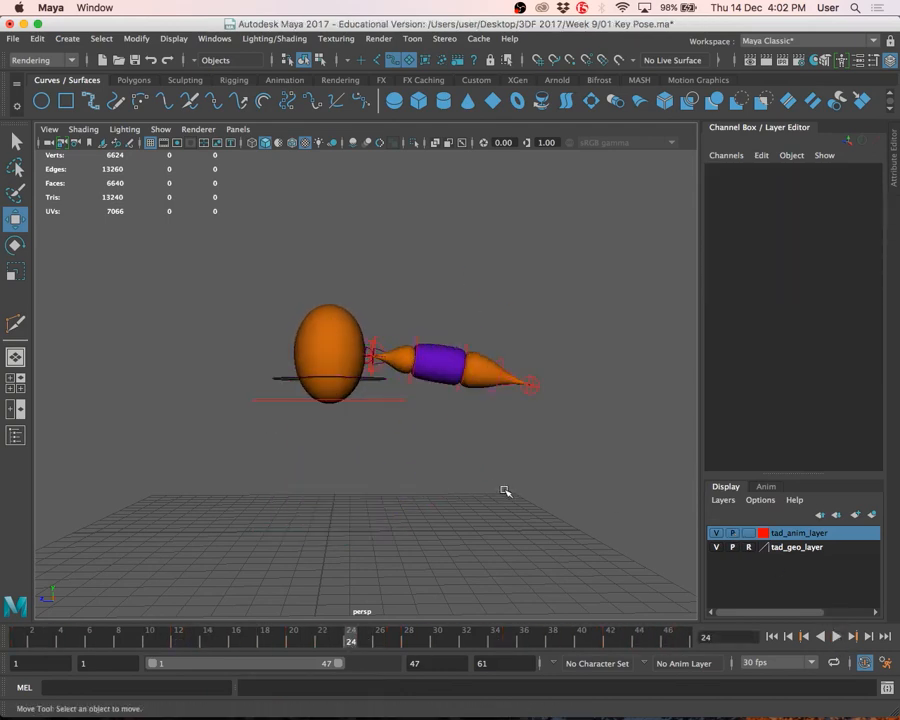